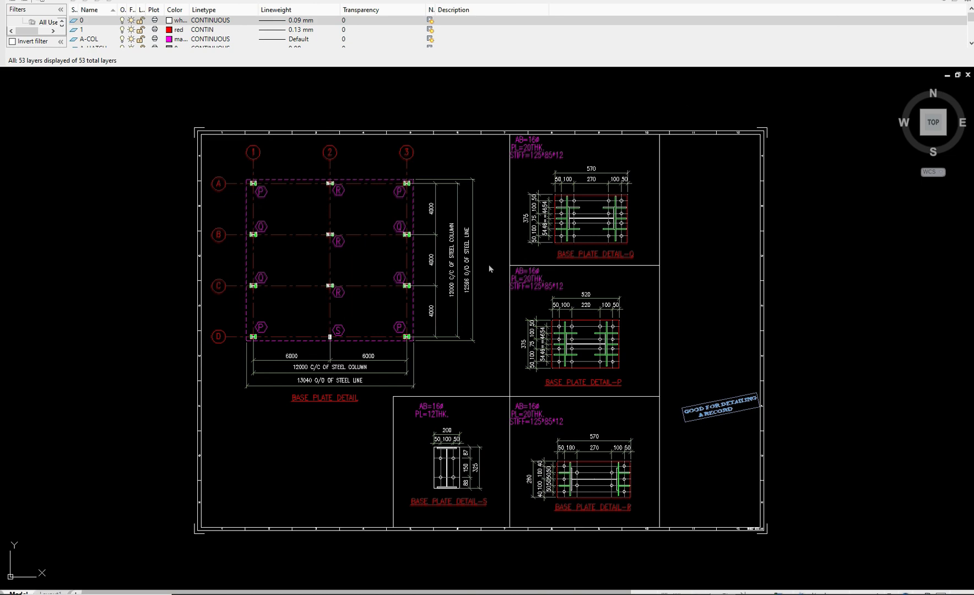
Examine the base plate layout plan and the base plate details P, Q, R and S on the sheet
scroll(490, 267, "up", 2)
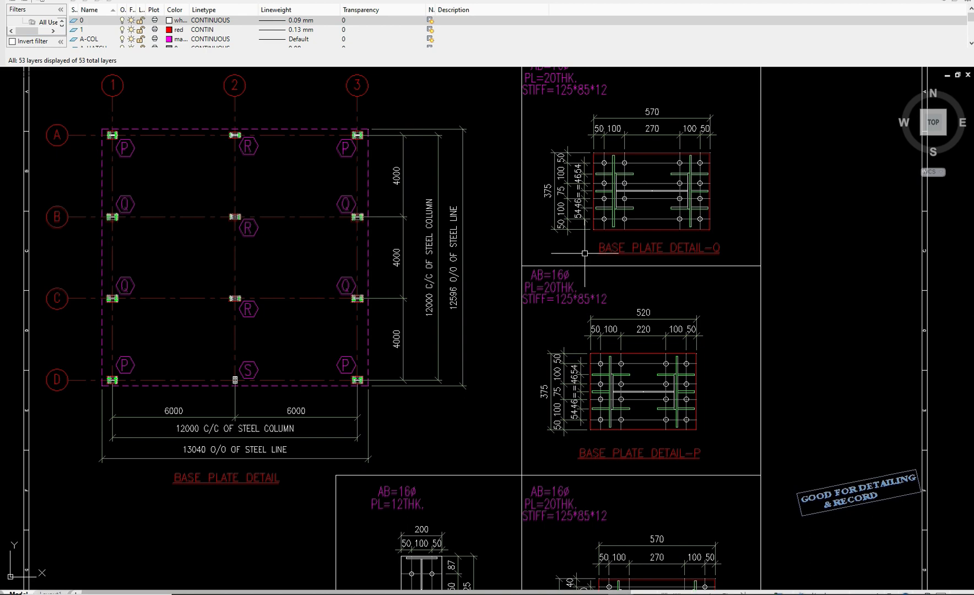
middle_click_drag(392, 262, 553, 246)
scroll(314, 297, "up", 4)
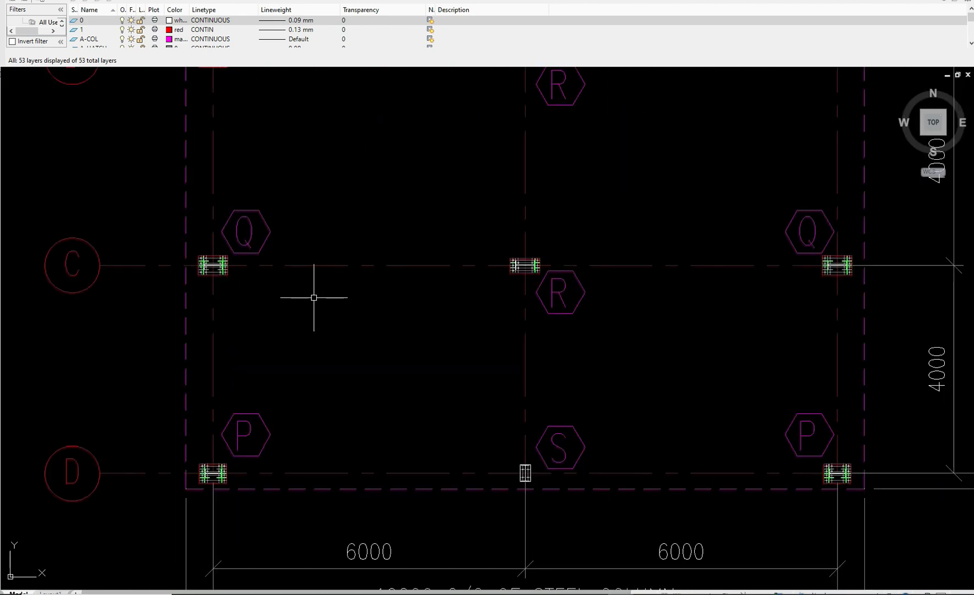
scroll(314, 298, "down", 4)
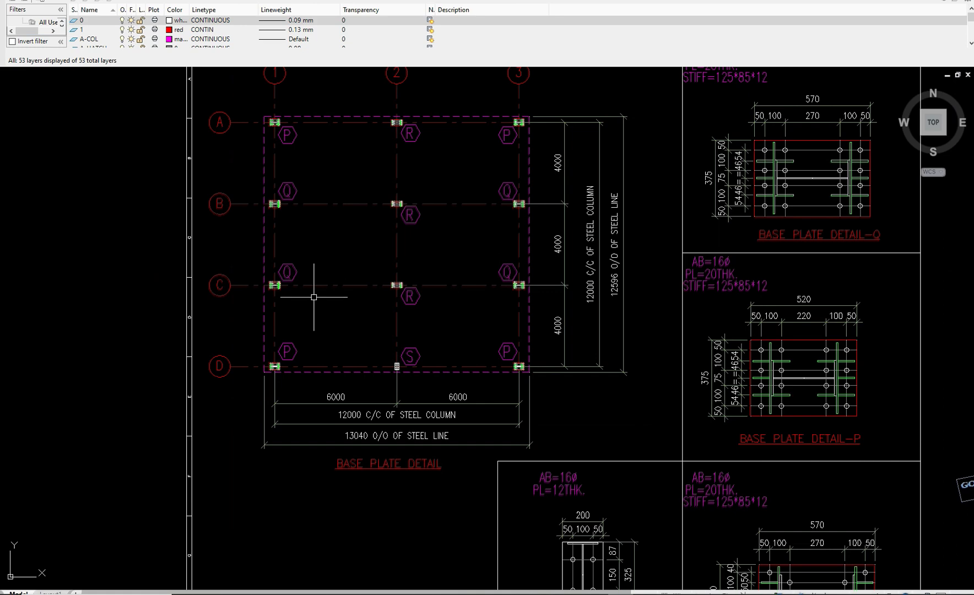
middle_click_drag(326, 265, 329, 282)
scroll(328, 283, "down", 3)
middle_click_drag(330, 289, 365, 283)
scroll(370, 309, "up", 2)
scroll(368, 307, "down", 2)
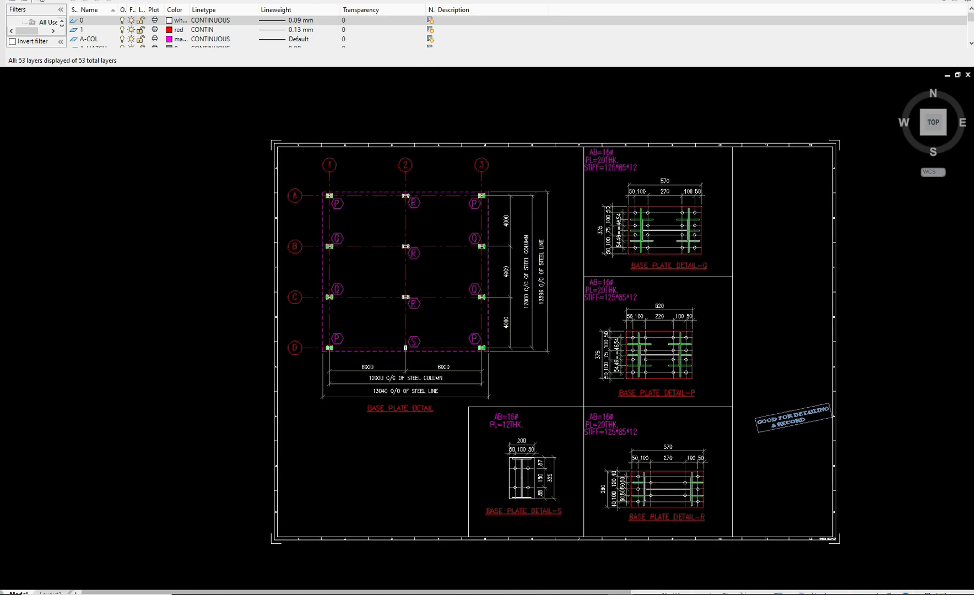
Start a Copy of the whole base plate plan with grids, dimensions and title, using the lower-left corner of the steel line as base point
scroll(368, 307, "up", 2)
type("CP")
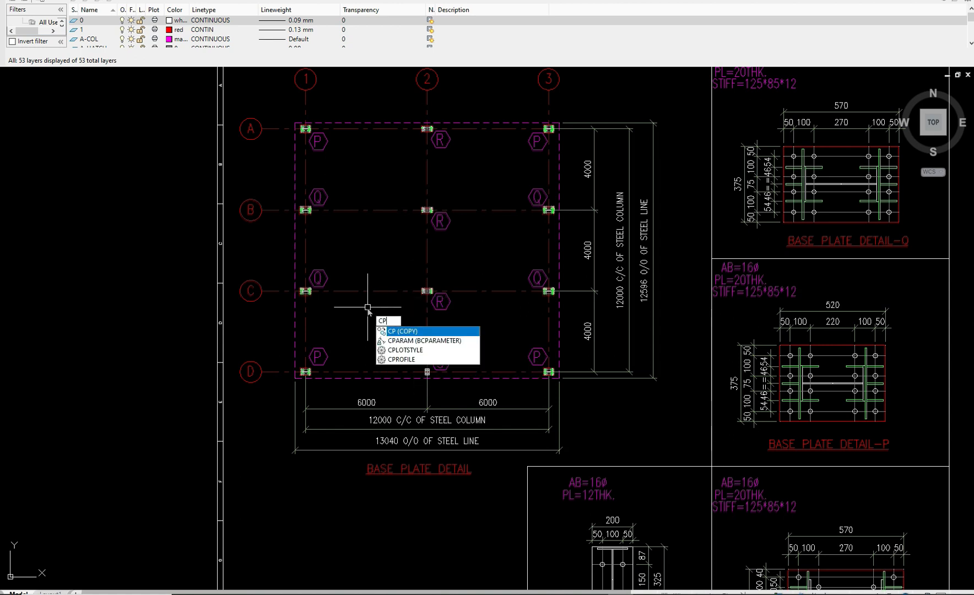
key("Escape")
type("co")
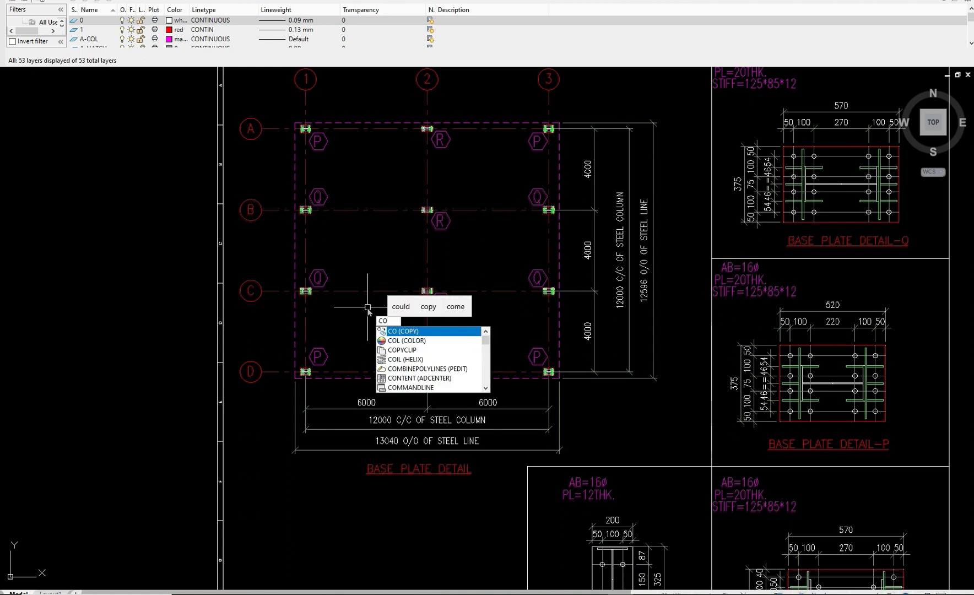
left_click(406, 331)
scroll(386, 259, "down", 3)
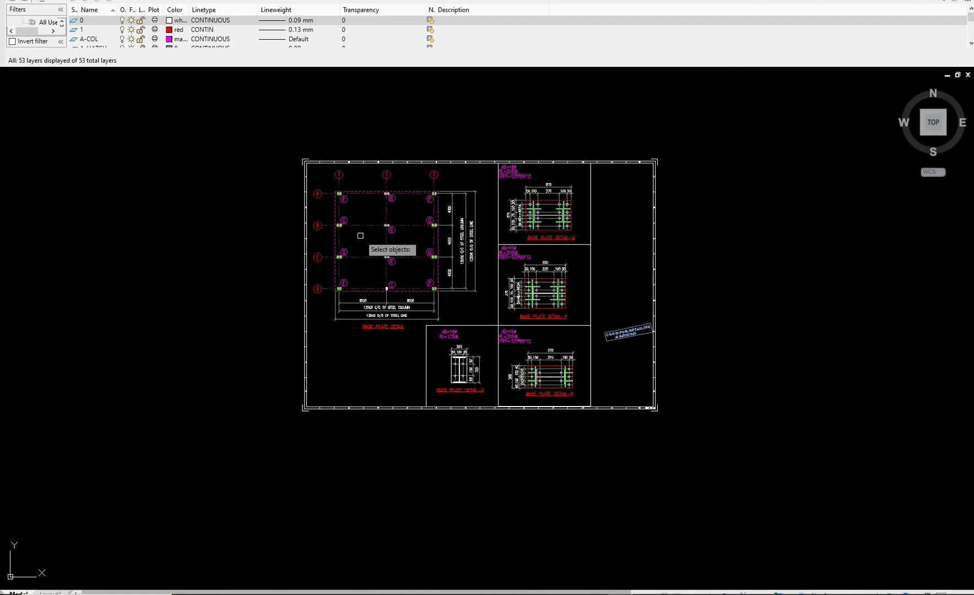
scroll(353, 193, "up", 3)
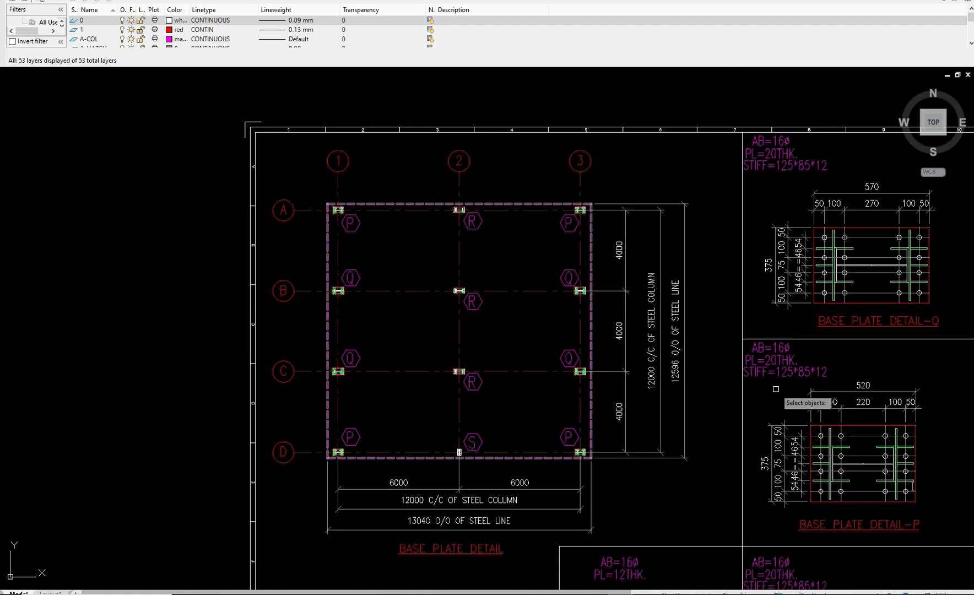
left_click(265, 139)
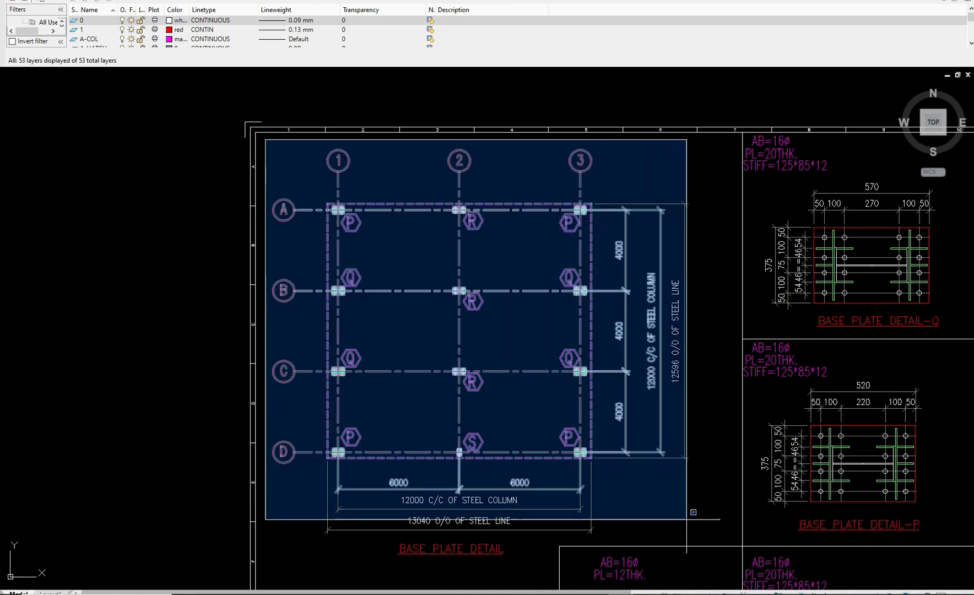
left_click(720, 570)
key("Return")
left_click(328, 457)
Place the copy of the base plate plan in the empty area to the right of the ground floor plan drawings
scroll(330, 458, "down", 8)
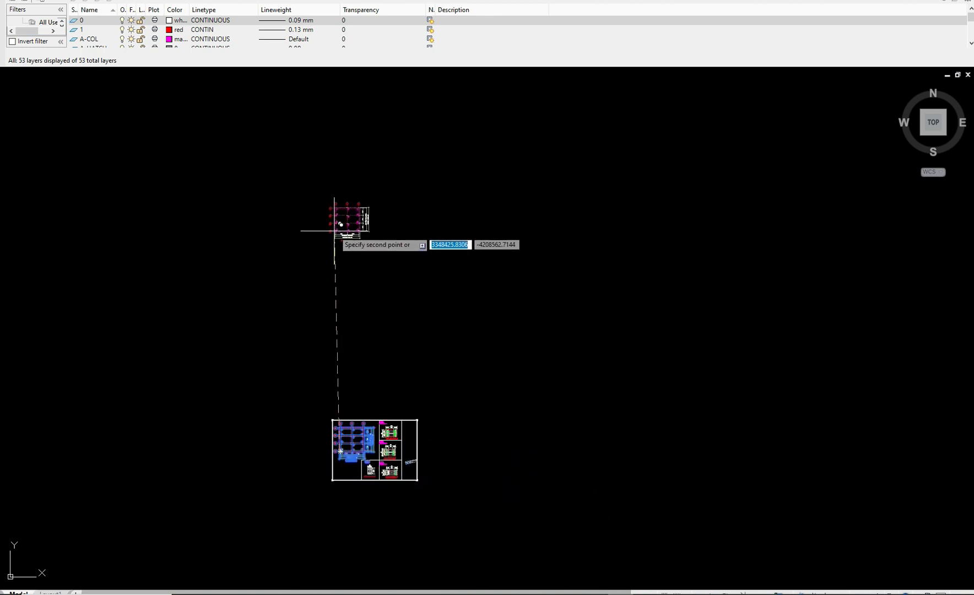
scroll(334, 231, "down", 6)
scroll(402, 226, "up", 2)
scroll(408, 230, "up", 6)
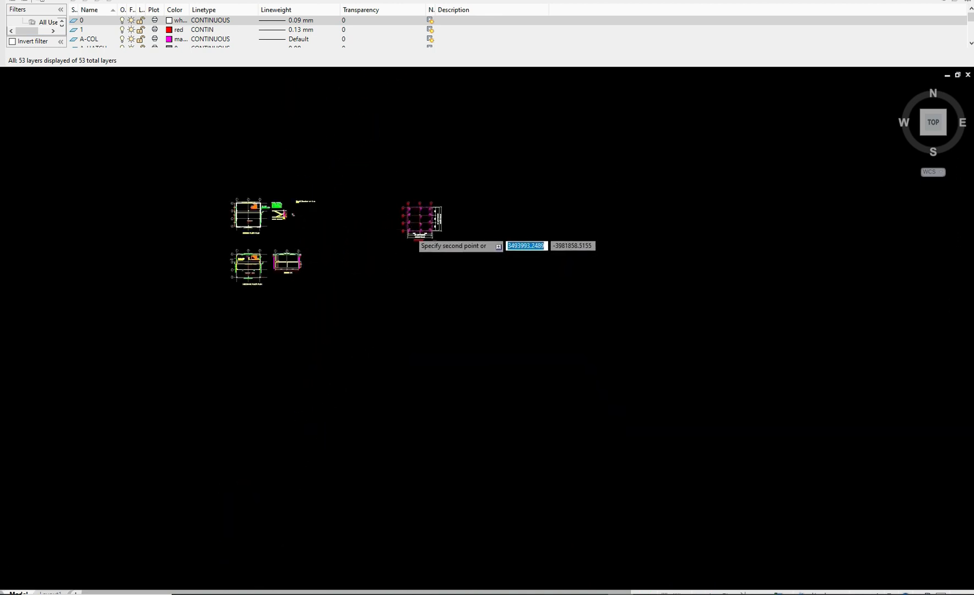
scroll(408, 230, "up", 2)
left_click(432, 270)
key("Escape")
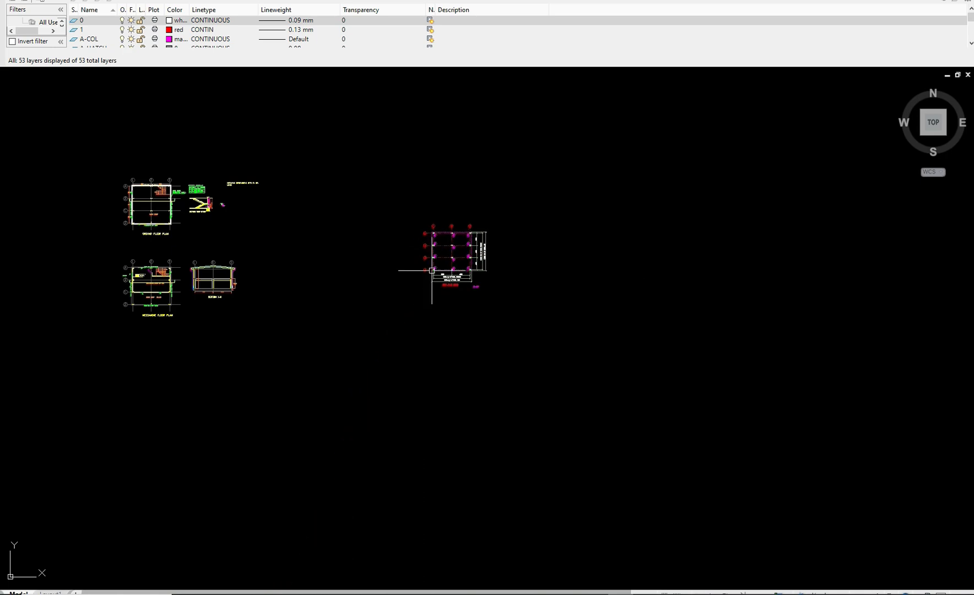
Examine the ground floor plan's masonry walls, steel columns and grid lines
scroll(323, 243, "up", 1)
scroll(220, 234, "up", 8)
scroll(223, 238, "down", 5)
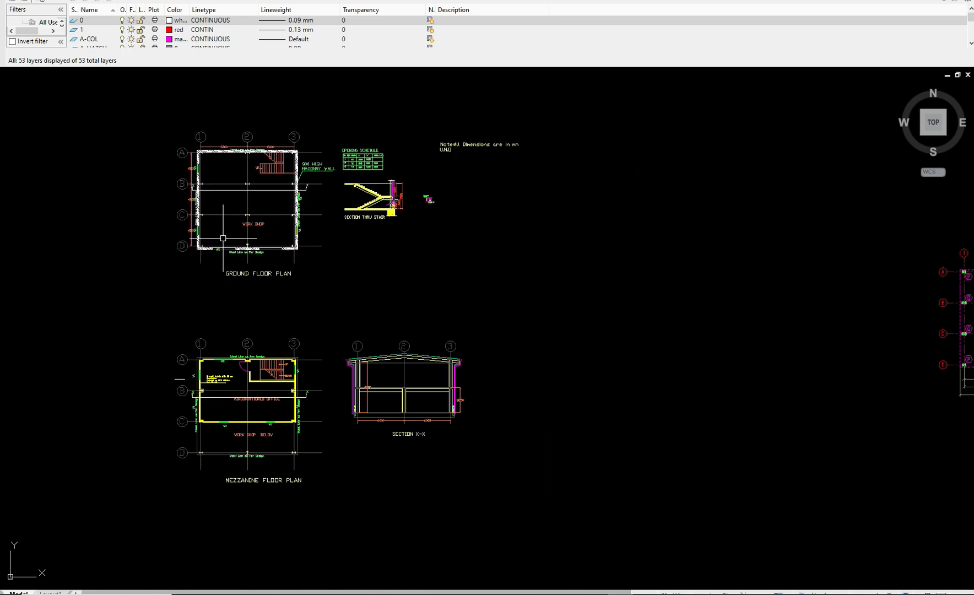
scroll(224, 241, "up", 4)
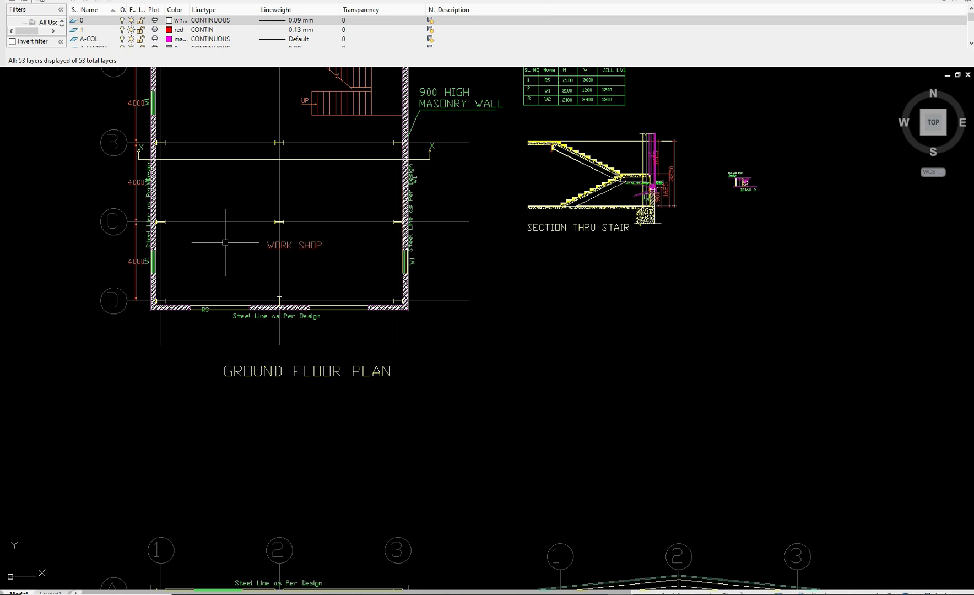
scroll(225, 242, "down", 2)
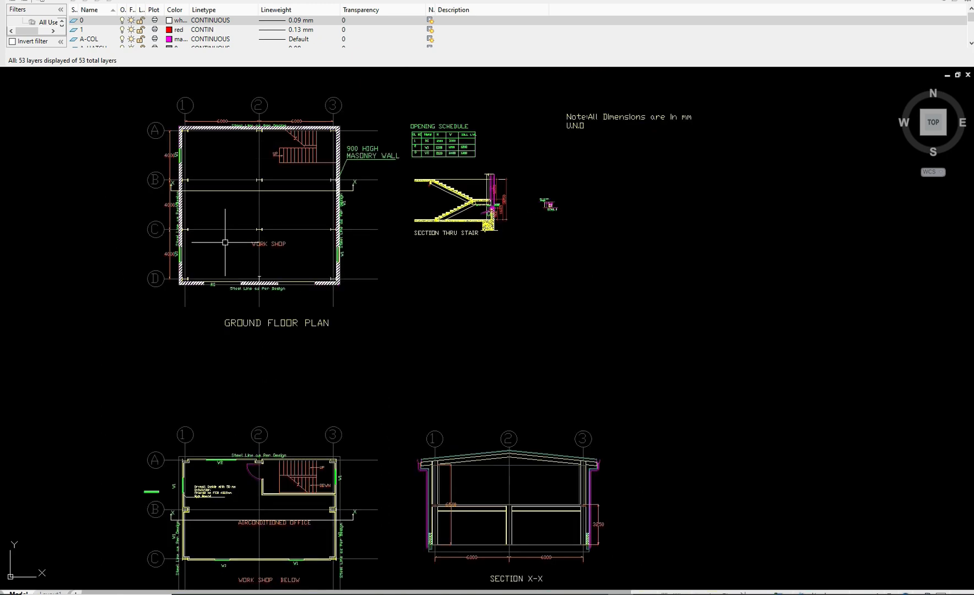
scroll(225, 242, "down", 2)
scroll(233, 256, "up", 4)
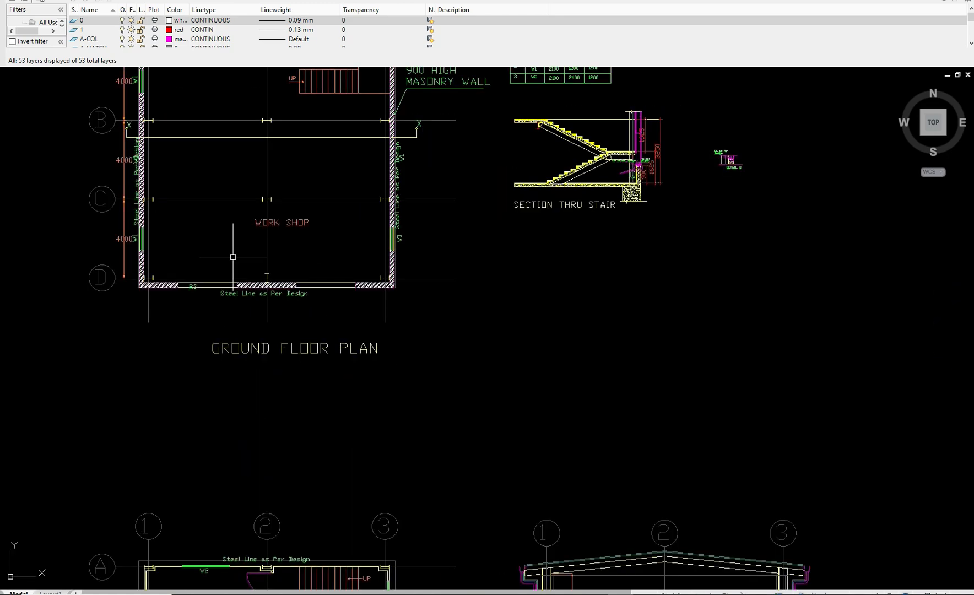
type("COPy")
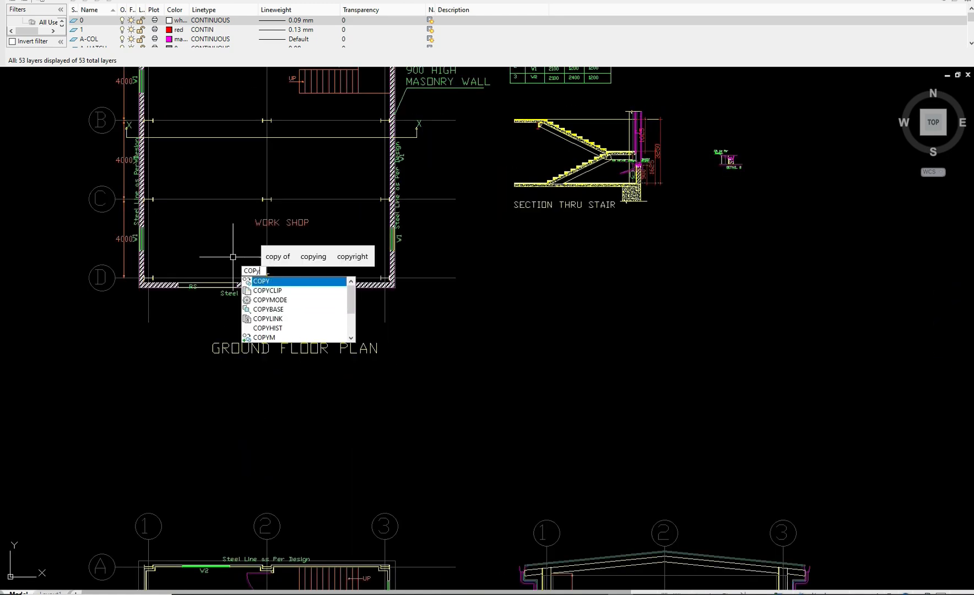
key("Return")
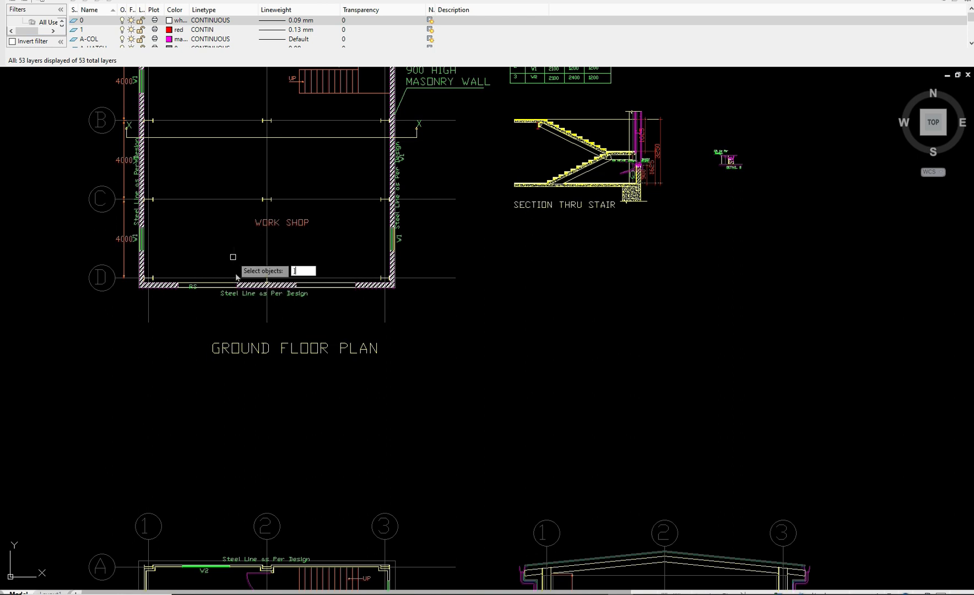
key("Escape")
Try to copy the ground floor masonry walls onto the copied base plate plan from their upper-left corner
type("COpy")
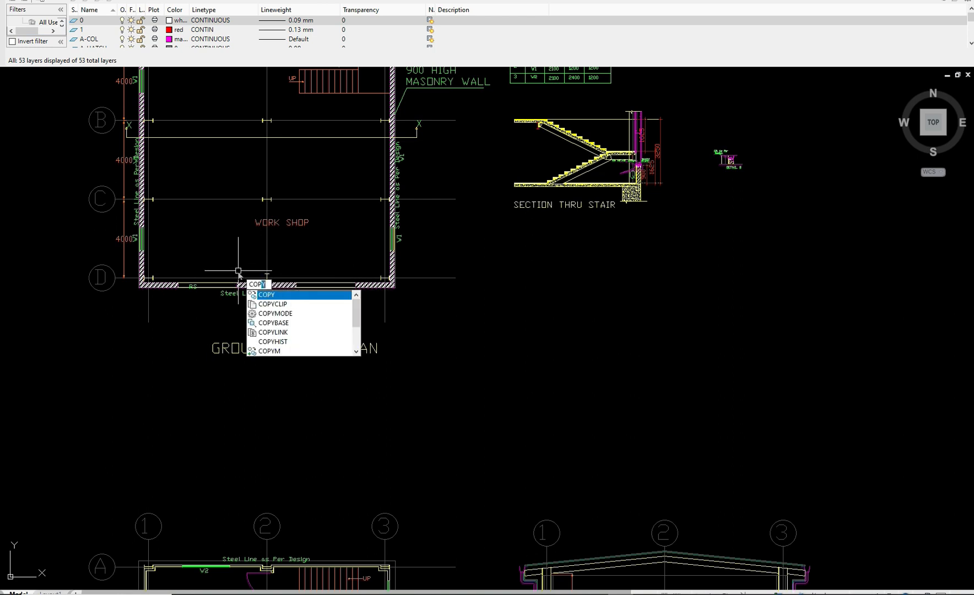
key("Return")
scroll(161, 282, "up", 5)
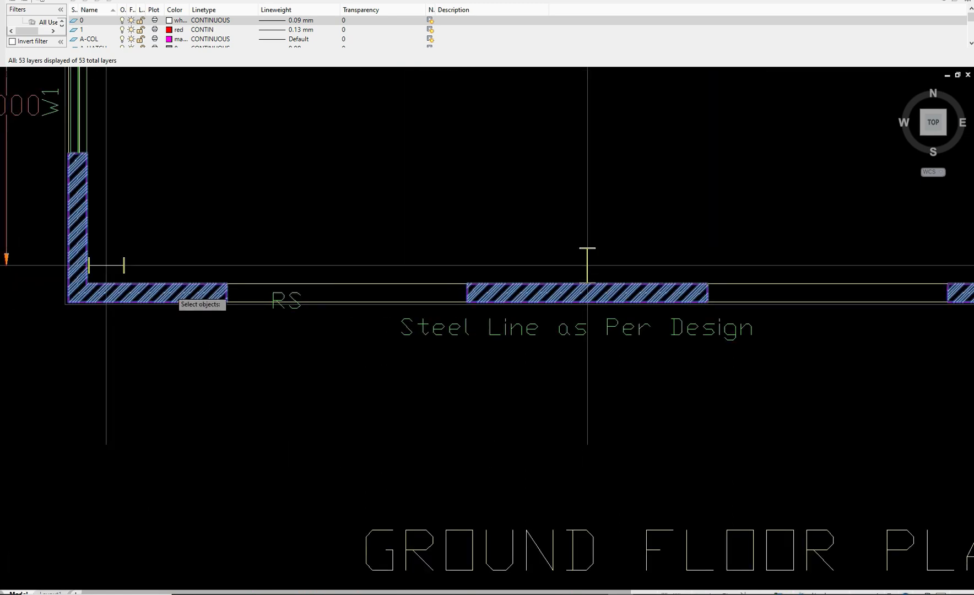
scroll(170, 290, "down", 6)
scroll(199, 224, "up", 5)
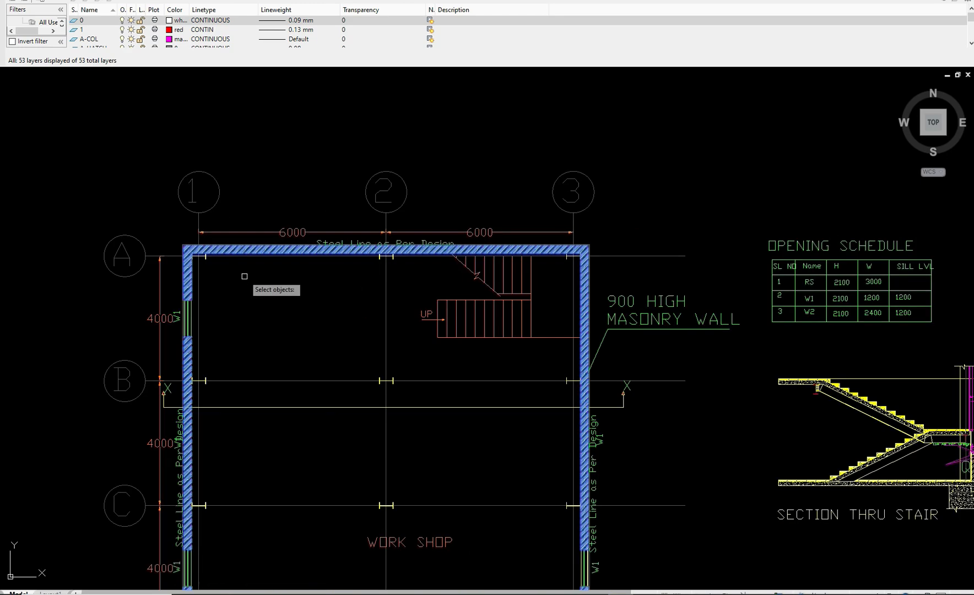
scroll(148, 218, "up", 3)
middle_click_drag(247, 268, 241, 227)
key("Return")
left_click(236, 250)
scroll(236, 250, "down", 12)
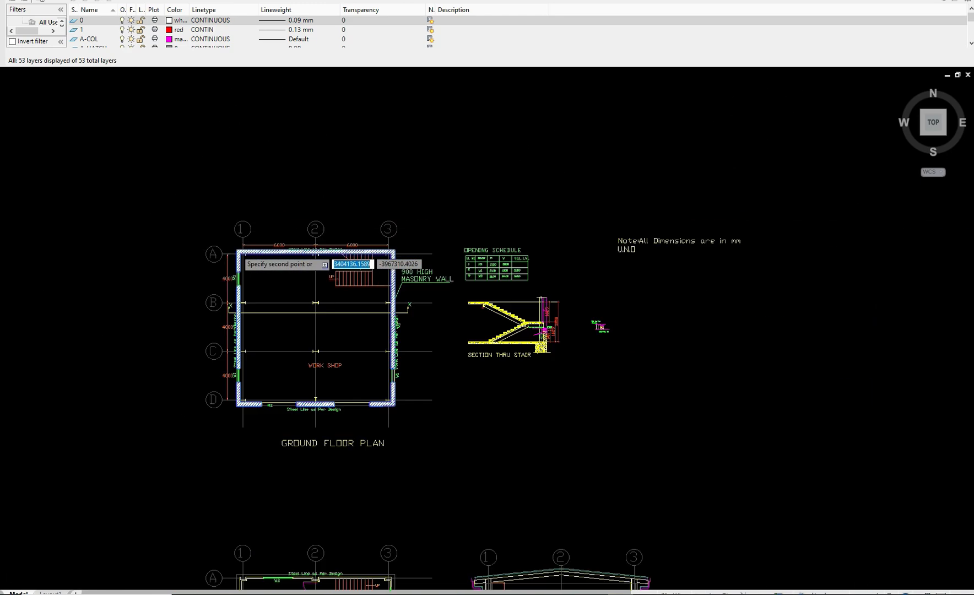
scroll(706, 325, "up", 8)
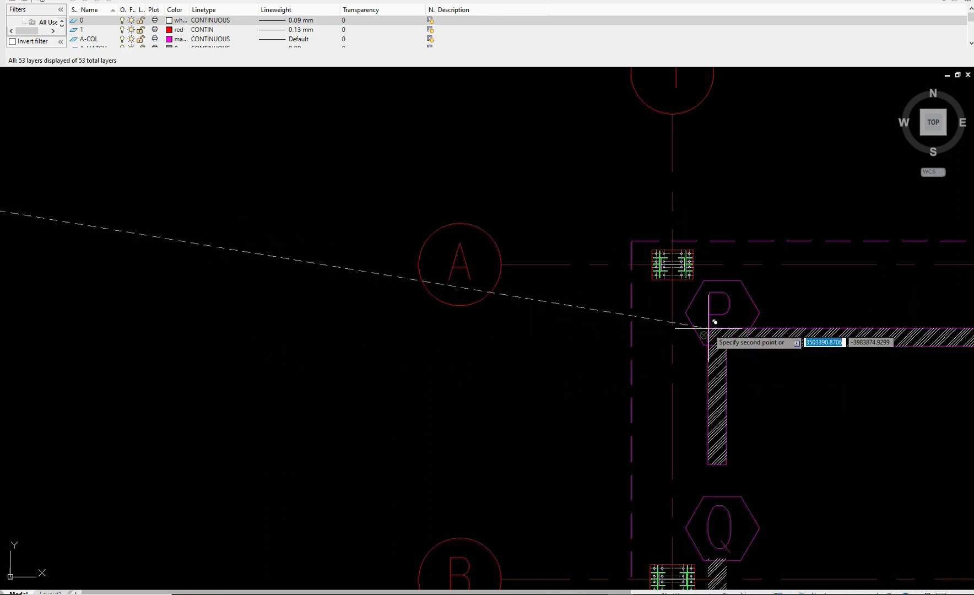
scroll(510, 228, "down", 11)
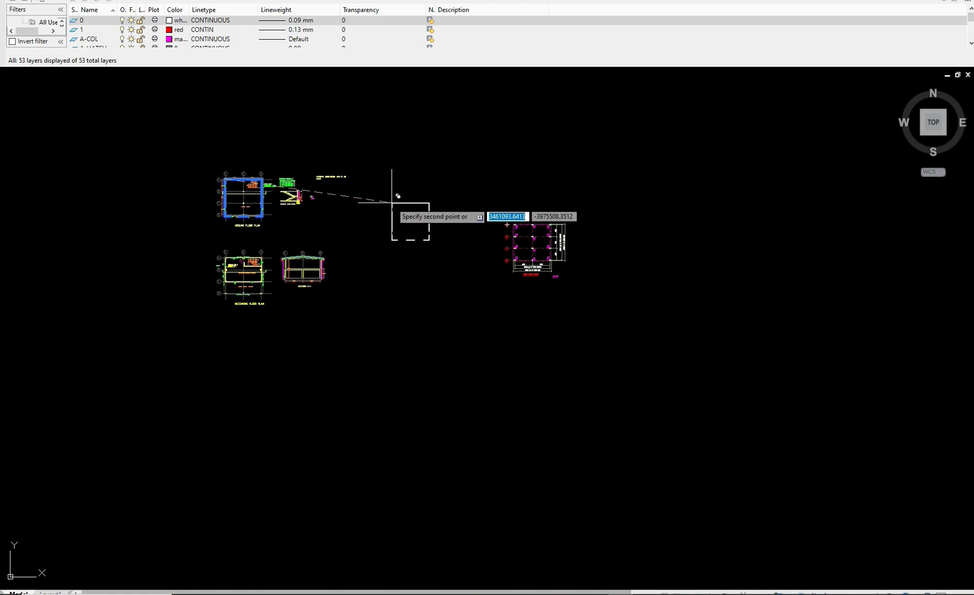
key("Escape")
Start a Copy of the ground floor masonry walls, with the base point on the central column's web at grid C-2
scroll(284, 226, "up", 6)
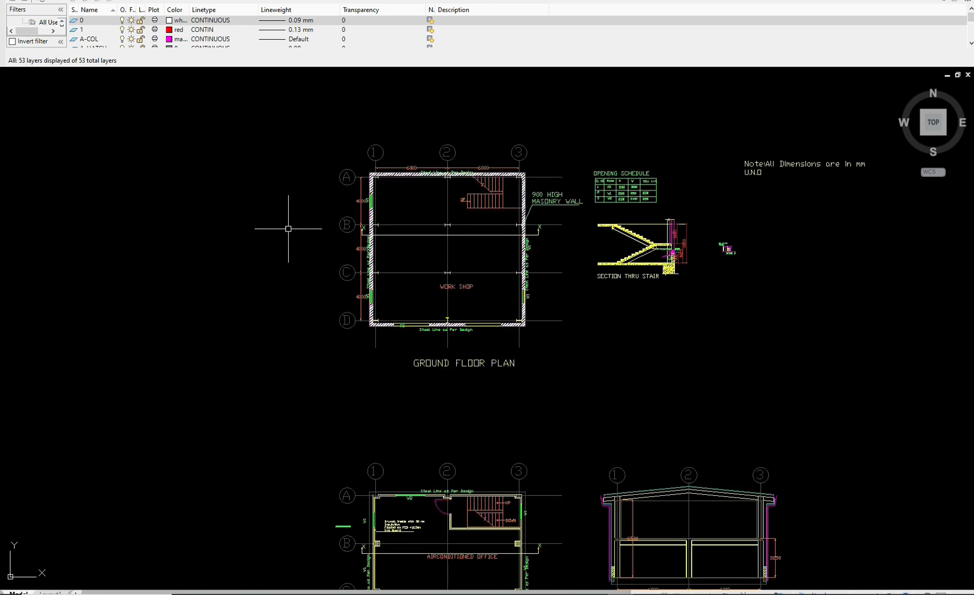
type("COPy")
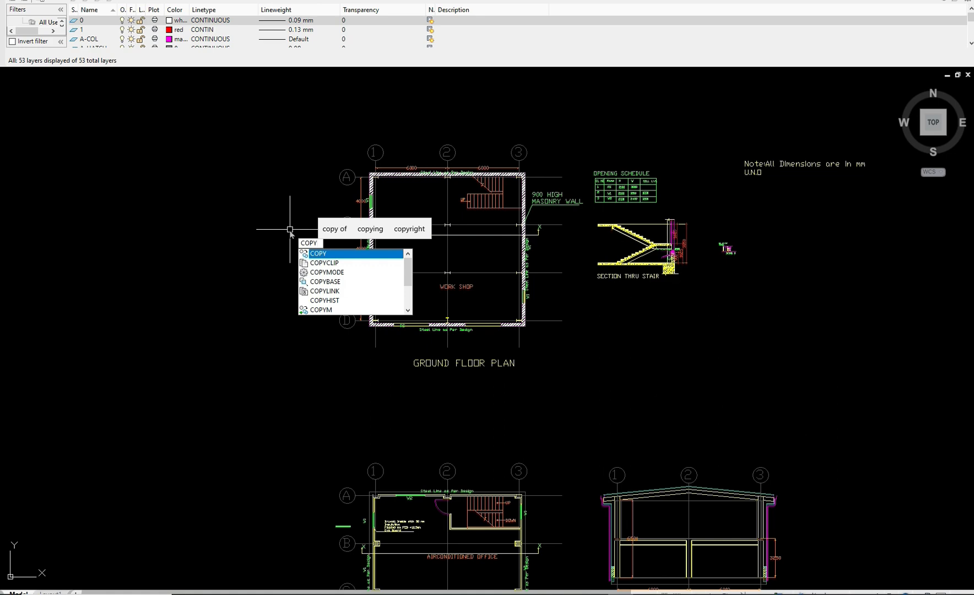
key("Return")
scroll(385, 253, "up", 6)
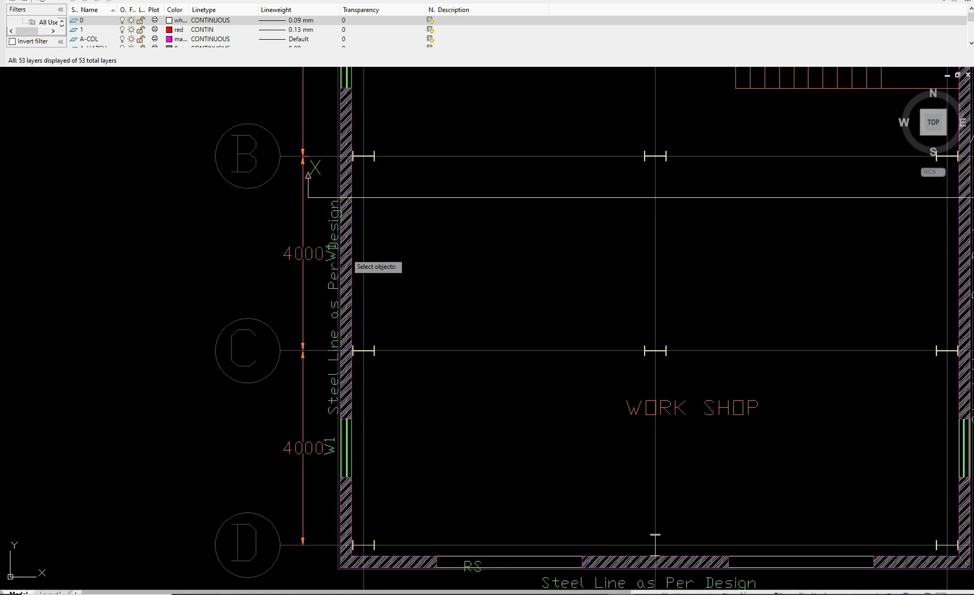
left_click(346, 252)
key("Return")
scroll(654, 351, "up", 8)
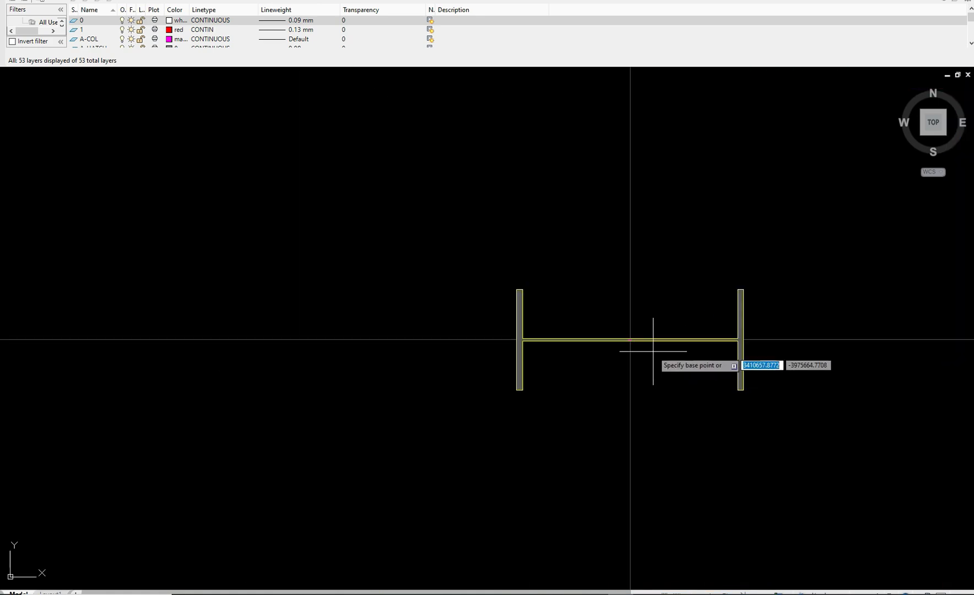
scroll(653, 351, "up", 5)
left_click(685, 354)
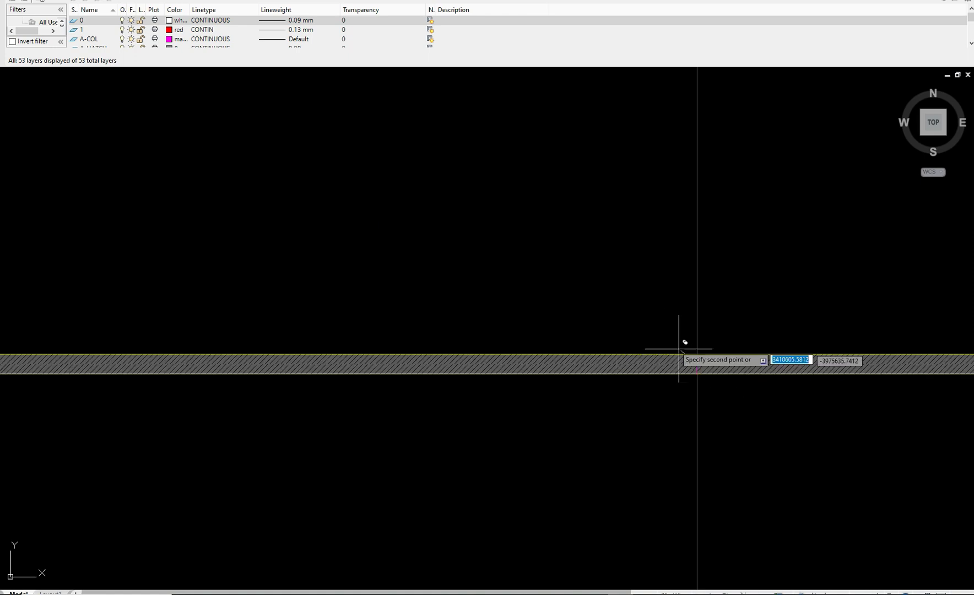
Place the copied walls on the base plate plan at the matching column centre on grid C-2
scroll(684, 354, "down", 15)
middle_click_drag(645, 304, 478, 232)
scroll(638, 295, "up", 6)
middle_click_drag(639, 220, 622, 264)
scroll(623, 224, "up", 8)
scroll(623, 226, "up", 15)
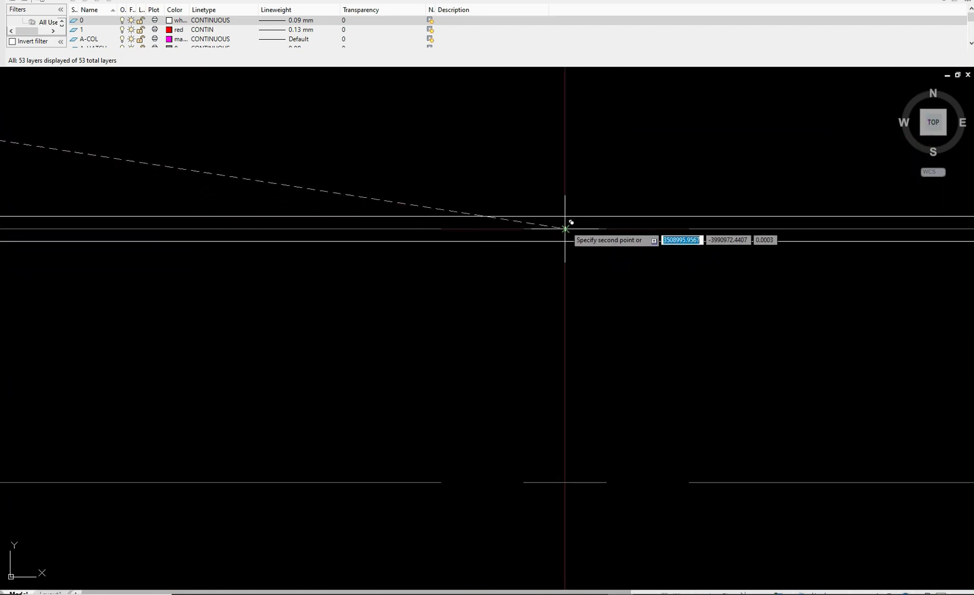
Examine how the base plates sit against the masonry walls, especially plate Q at grid B-1
scroll(582, 292, "down", 8)
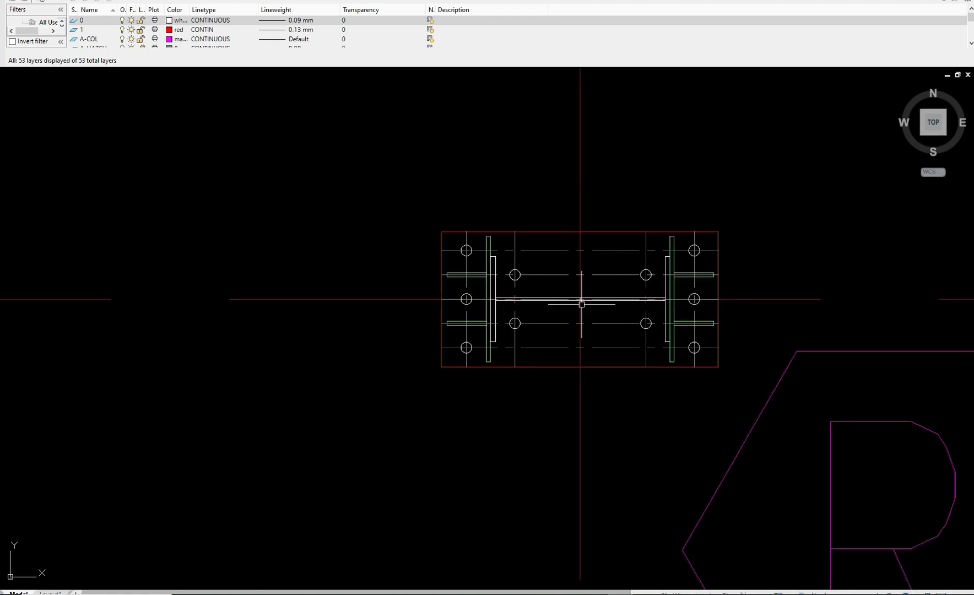
scroll(582, 304, "down", 8)
scroll(639, 259, "up", 4)
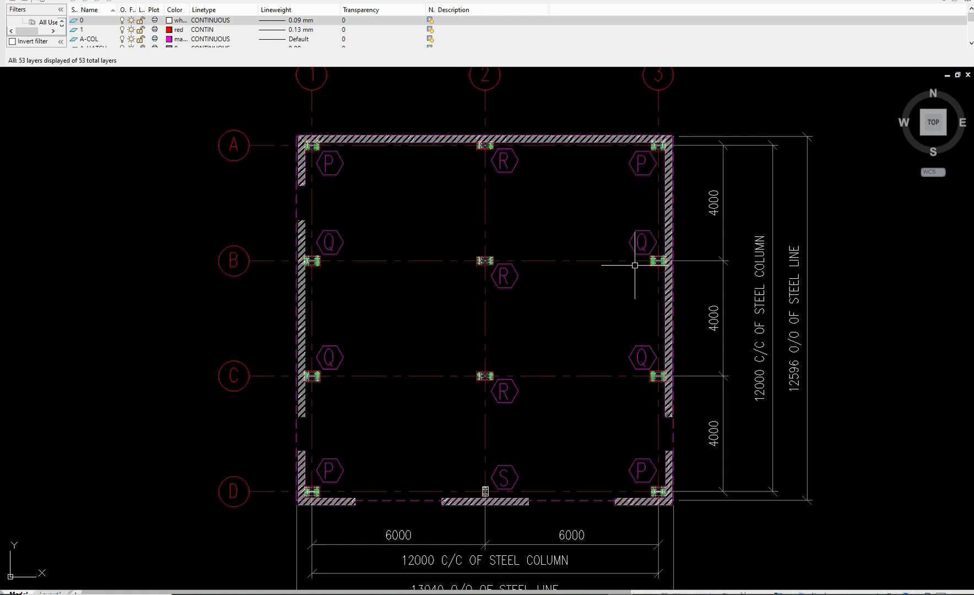
scroll(450, 298, "up", 2)
middle_click_drag(389, 296, 396, 311)
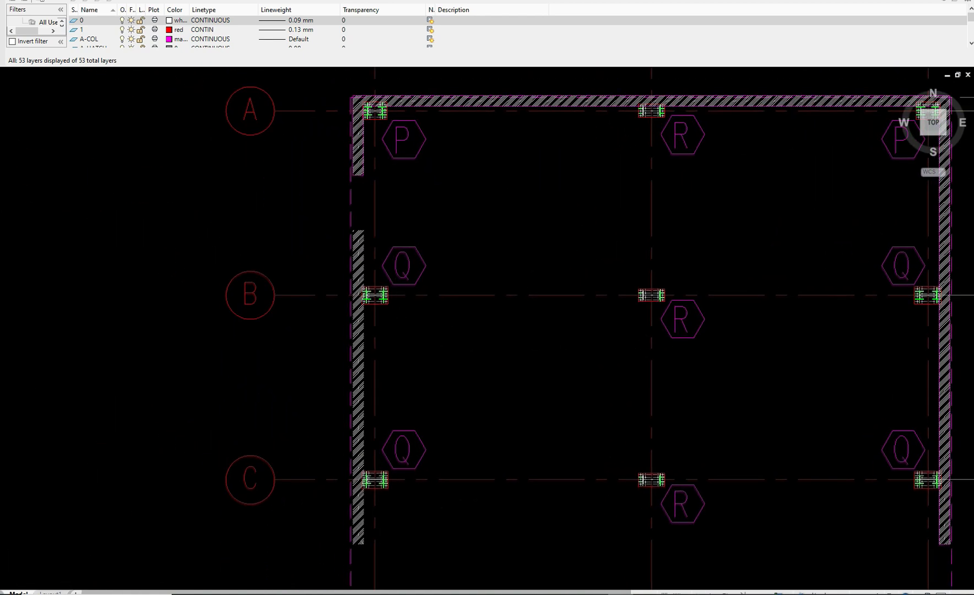
scroll(396, 311, "up", 4)
scroll(406, 343, "down", 2)
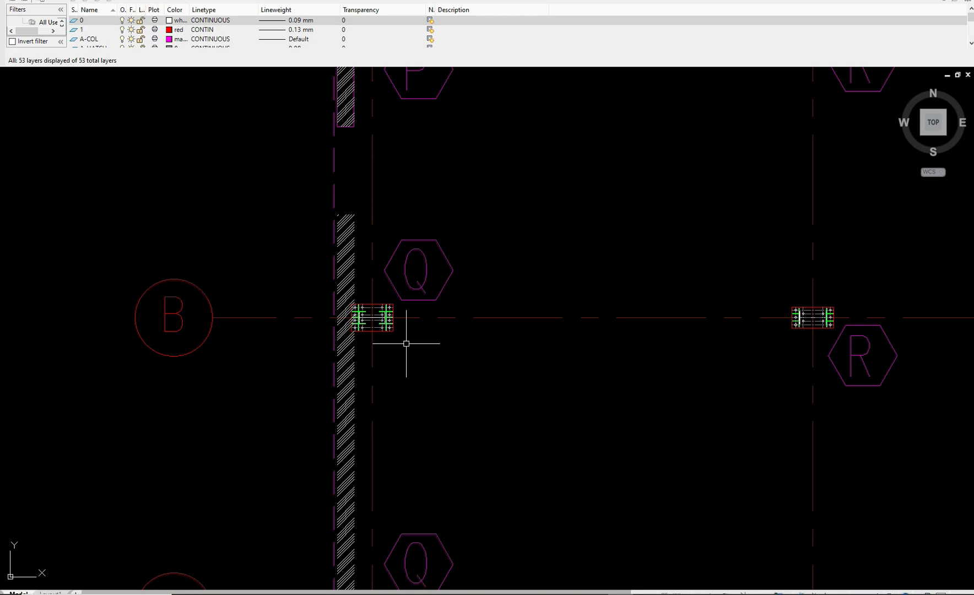
scroll(427, 334, "up", 5)
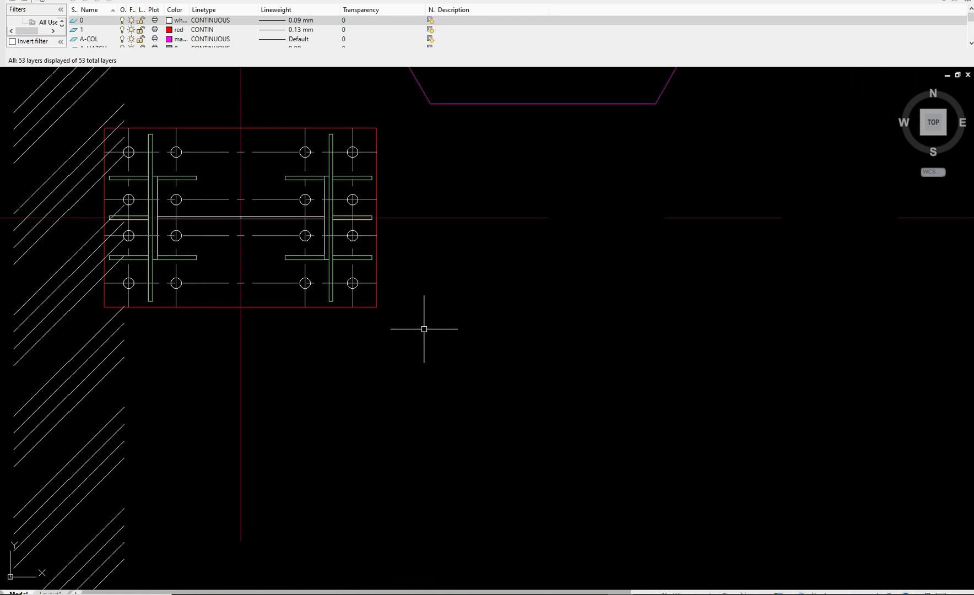
Set the Offset distance to 75 and leave the command without offsetting anything
scroll(423, 329, "down", 4)
middle_click_drag(423, 327, 418, 348)
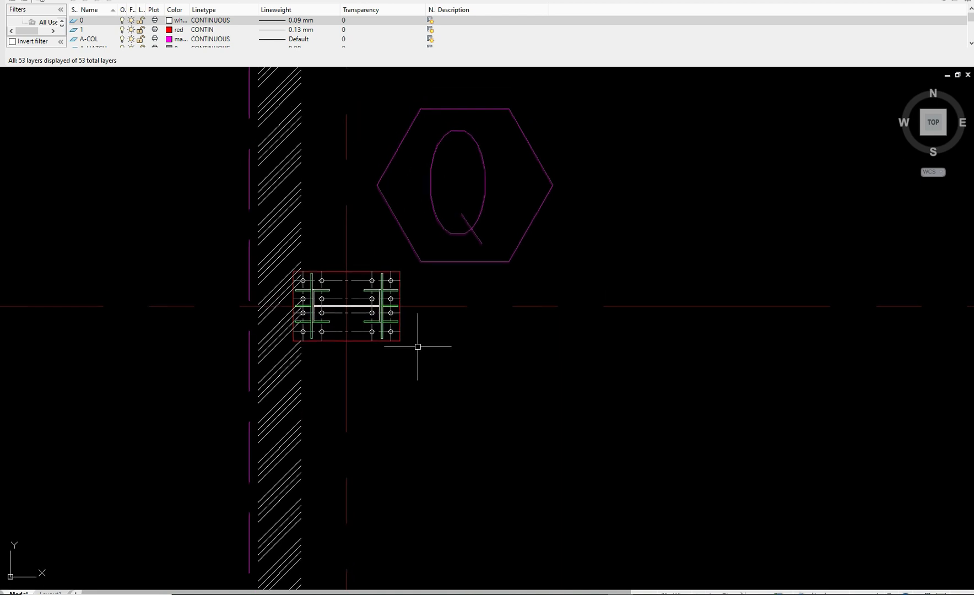
type("75")
key("Return")
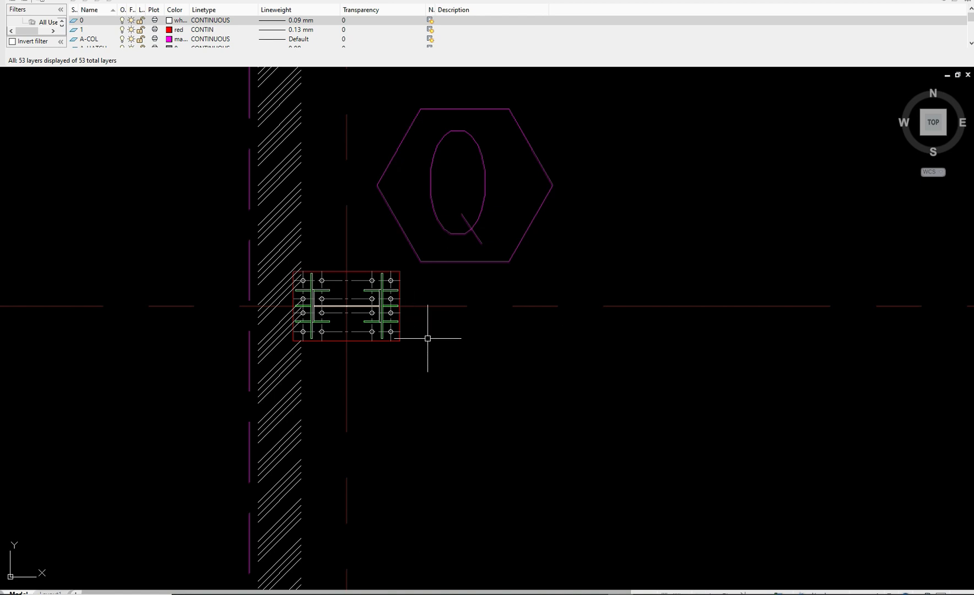
type("O")
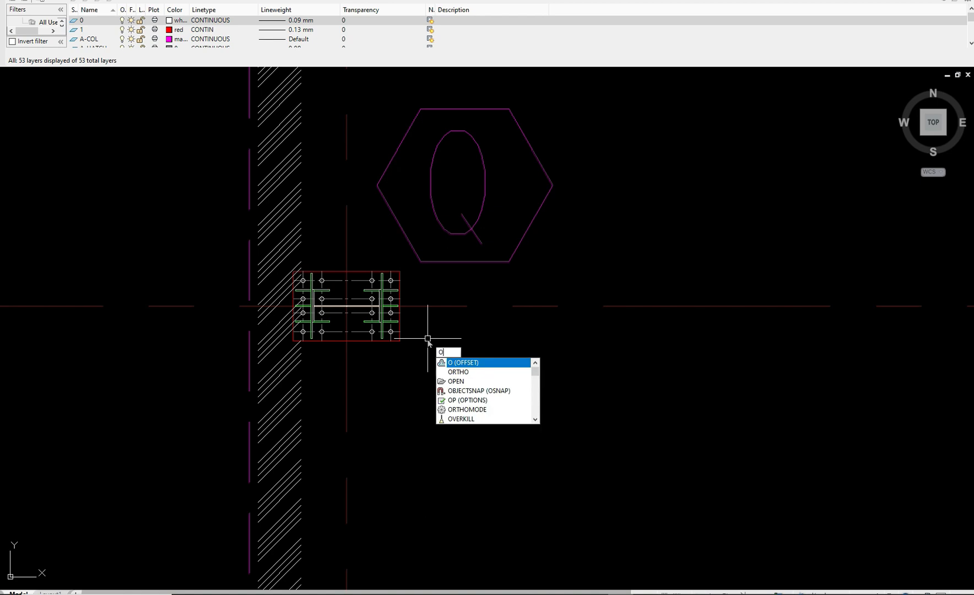
key("Return")
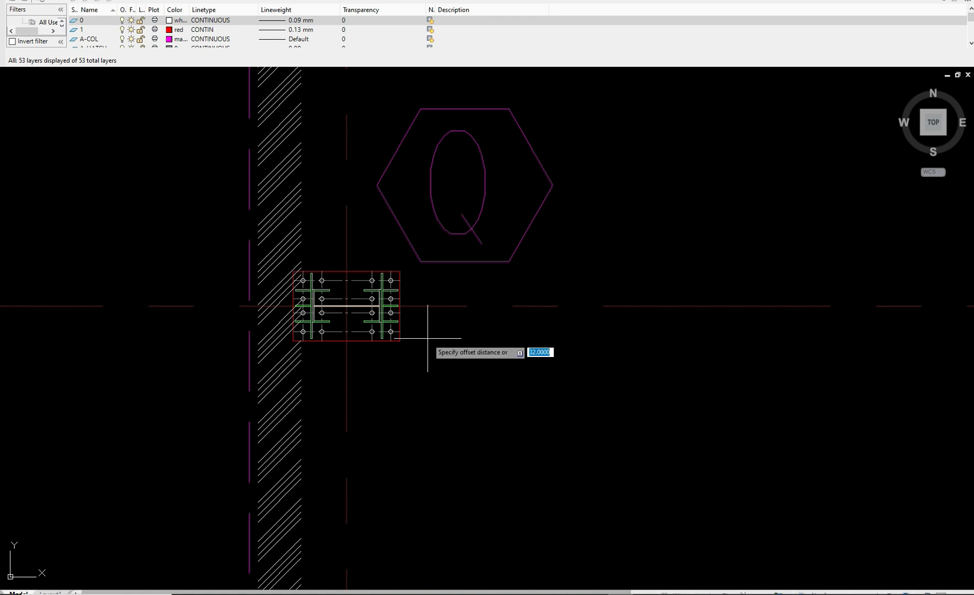
type("75")
key("Return")
scroll(427, 338, "up", 4)
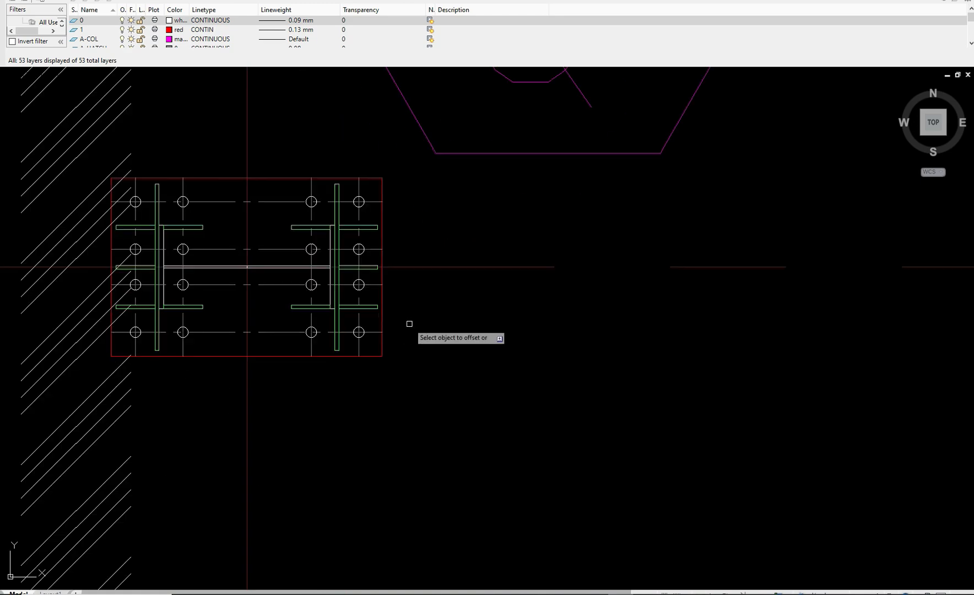
scroll(426, 324, "down", 4)
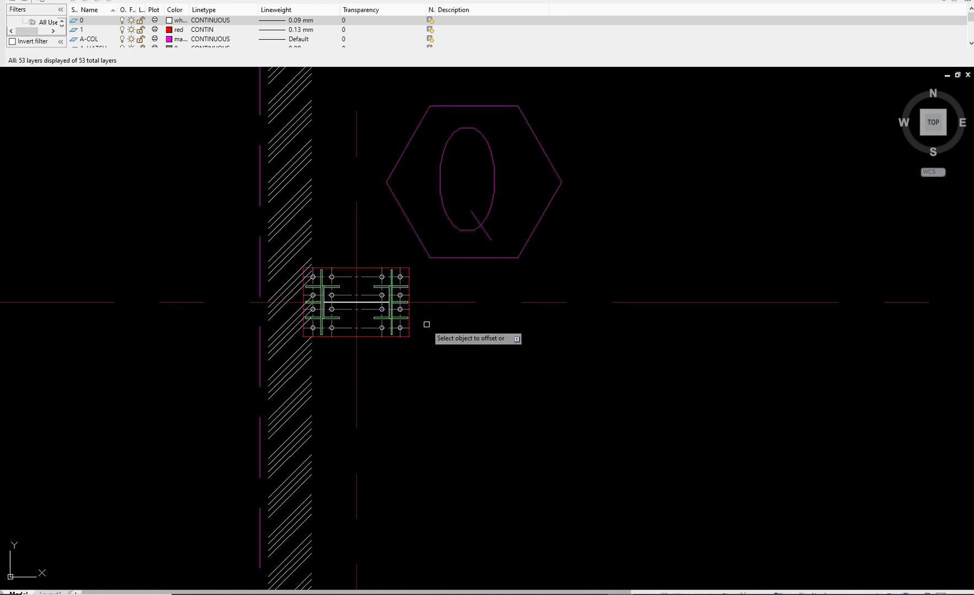
key("Escape")
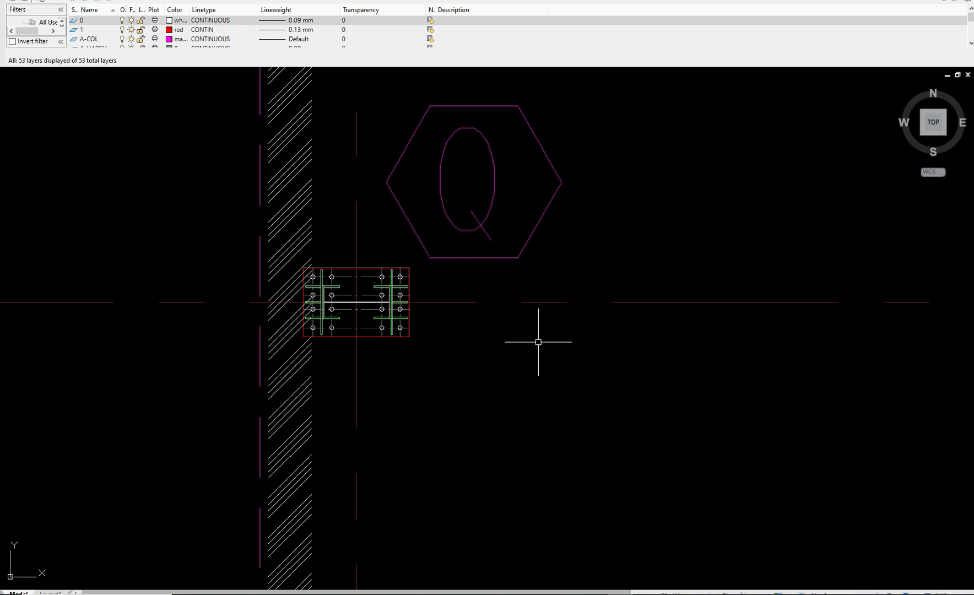
Explode base plate Q at grid B-1
type("EXPL")
key("Return")
scroll(441, 330, "up", 6)
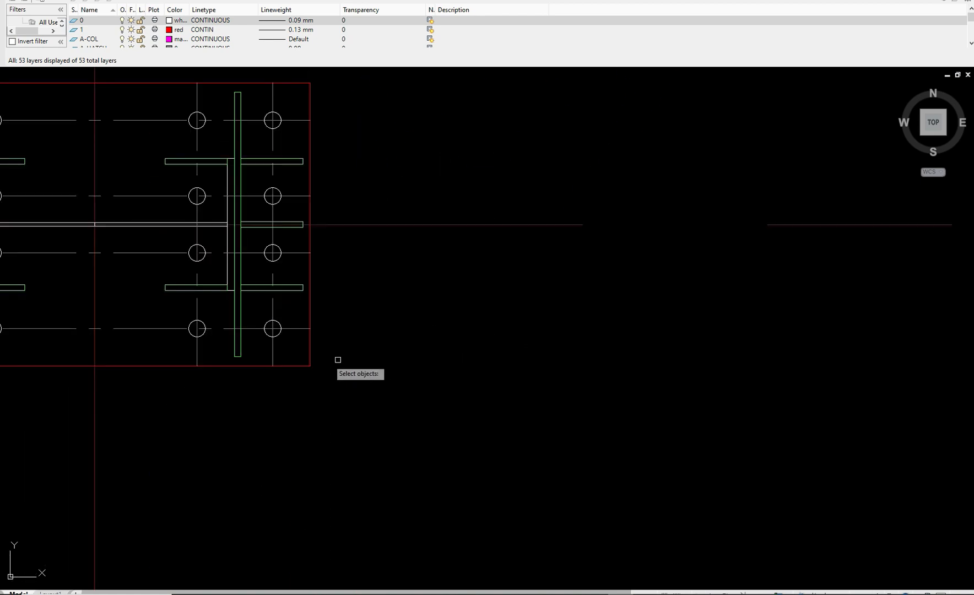
left_click(308, 362)
key("Return")
Explode the whole copied base plate plan, with its base plates, walls and dimensions
scroll(310, 362, "down", 8)
scroll(289, 265, "up", 6)
scroll(386, 289, "down", 8)
scroll(441, 308, "up", 2)
type("e")
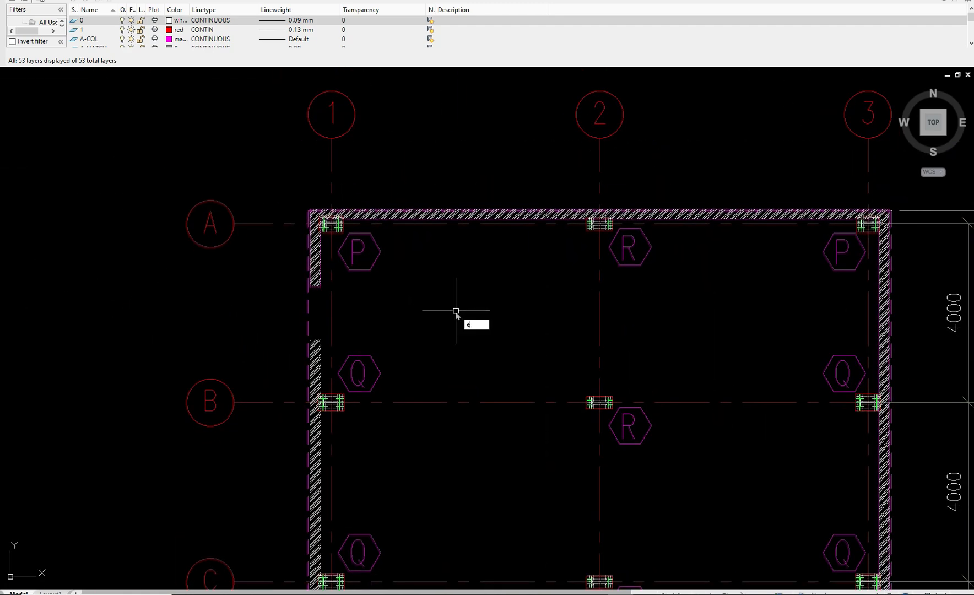
type("xpl")
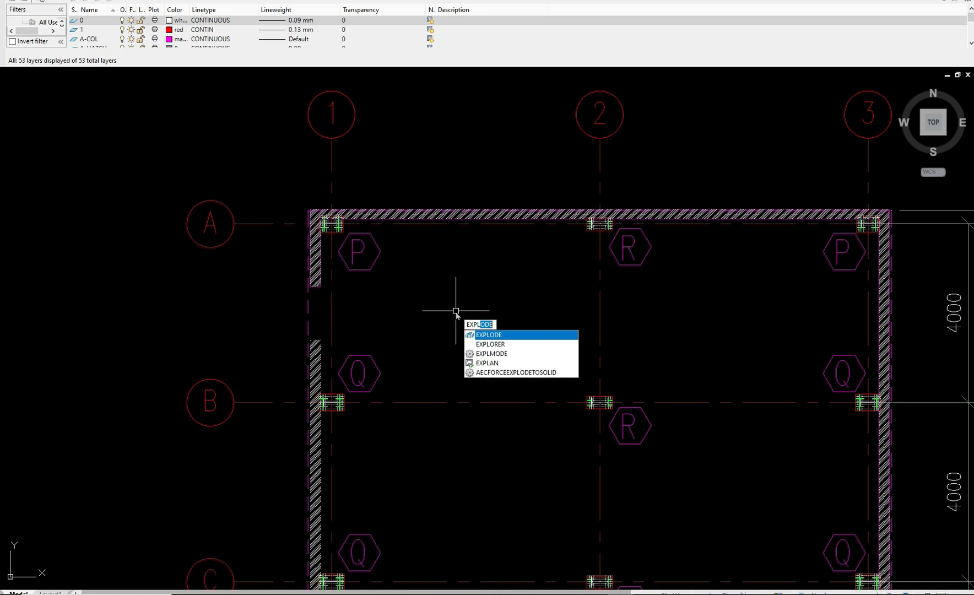
key("Return")
scroll(457, 297, "down", 8)
left_click(351, 233)
left_click(605, 462)
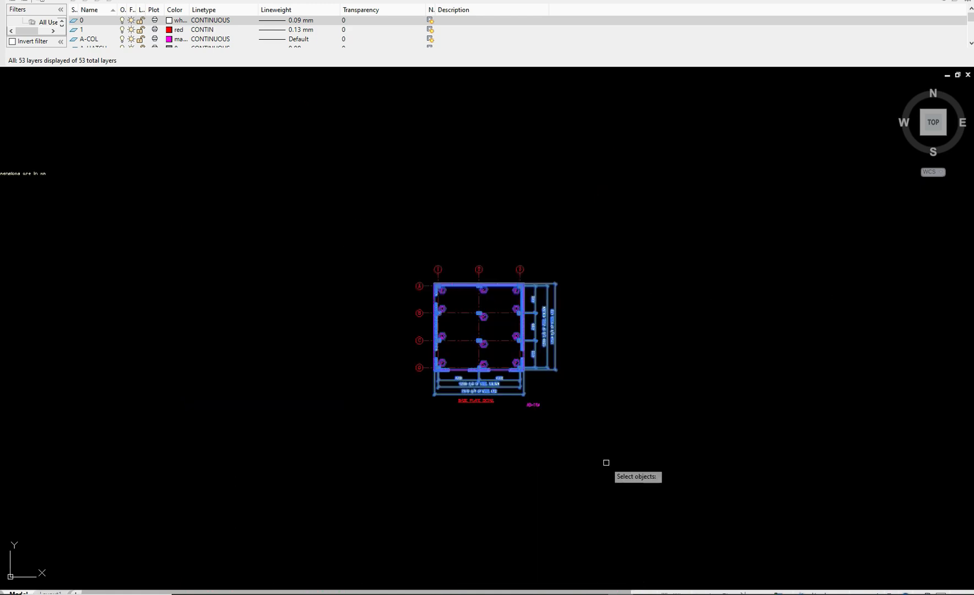
key("Return")
scroll(500, 337, "up", 10)
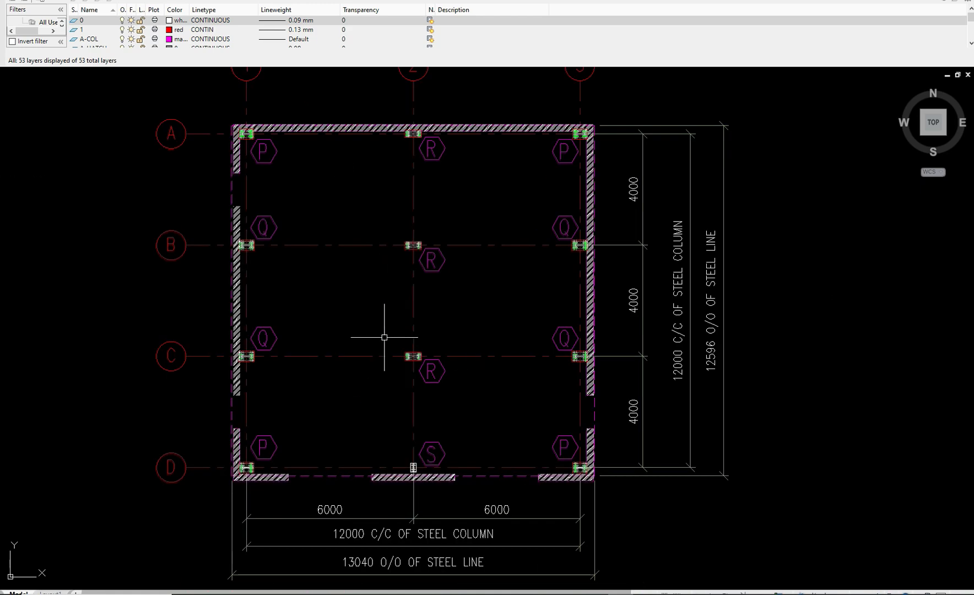
Offset the outline of base plate Q at grid C-1 outward by 75
scroll(610, 487, "down", 8)
scroll(567, 387, "down", 2)
scroll(407, 363, "up", 8)
middle_click_drag(299, 359, 458, 291)
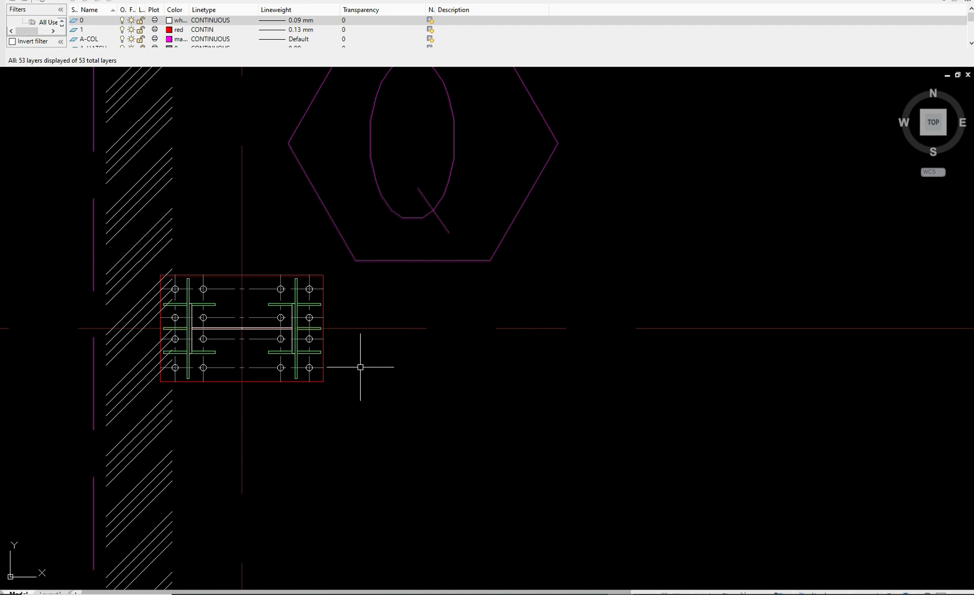
type("OL")
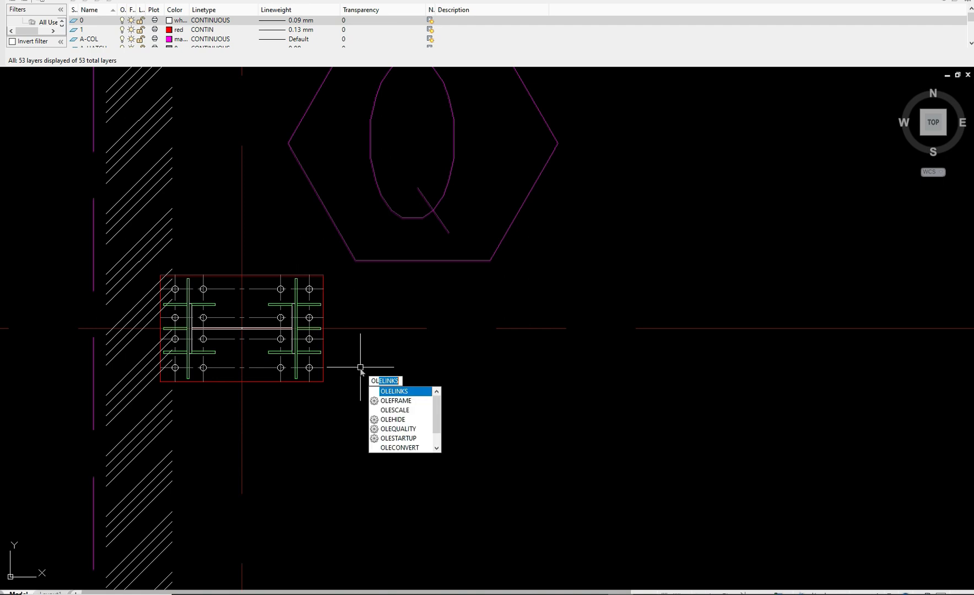
key("BackSpace")
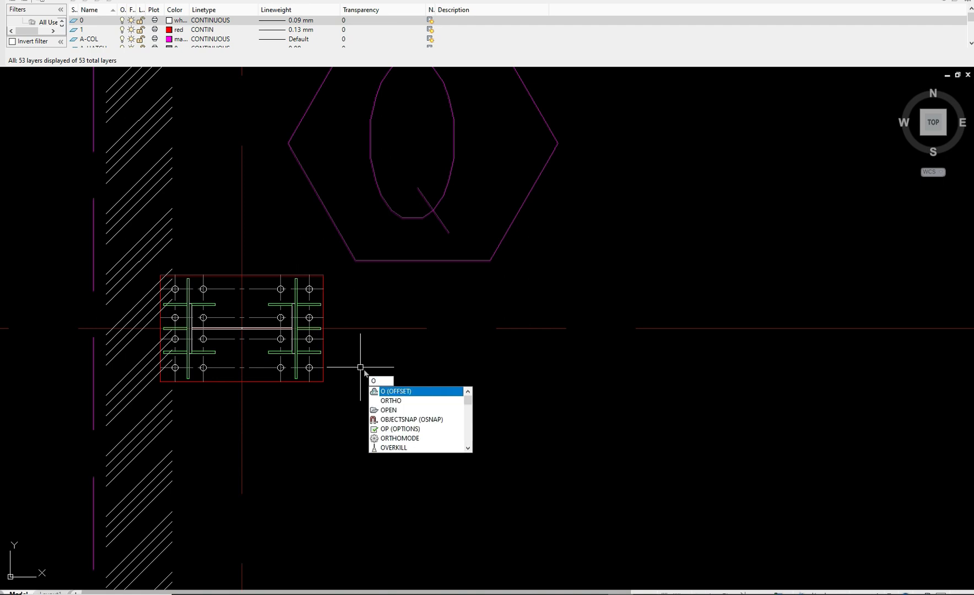
left_click(396, 391)
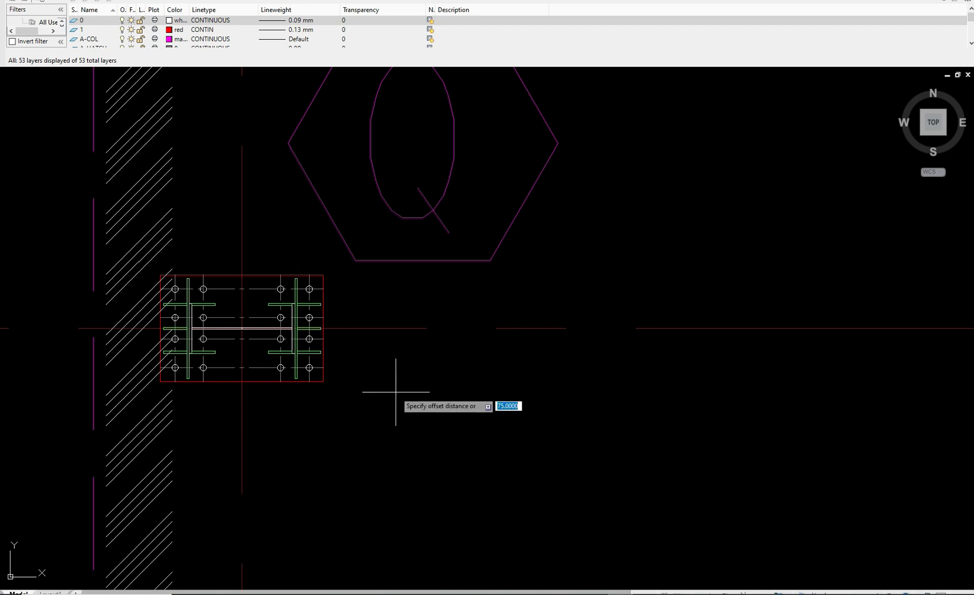
key("Return")
left_click(323, 351)
left_click(357, 356)
Offset the separate edge lines of base plate Q at grid B-1 outward by 75
scroll(360, 356, "down", 4)
middle_click_drag(368, 239, 359, 291)
scroll(359, 291, "up", 1)
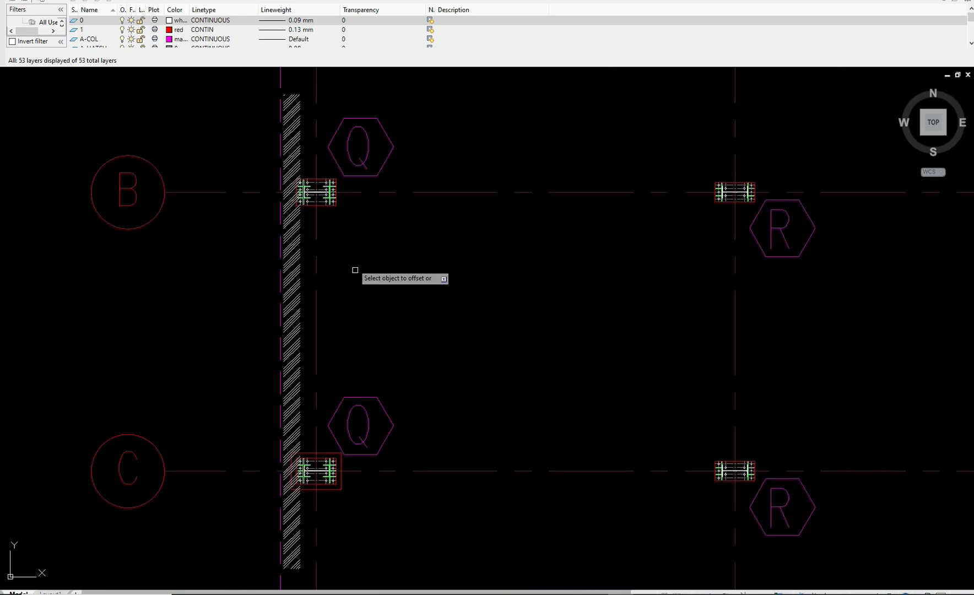
scroll(346, 222, "up", 2)
middle_click_drag(346, 222, 345, 330)
left_click(283, 285)
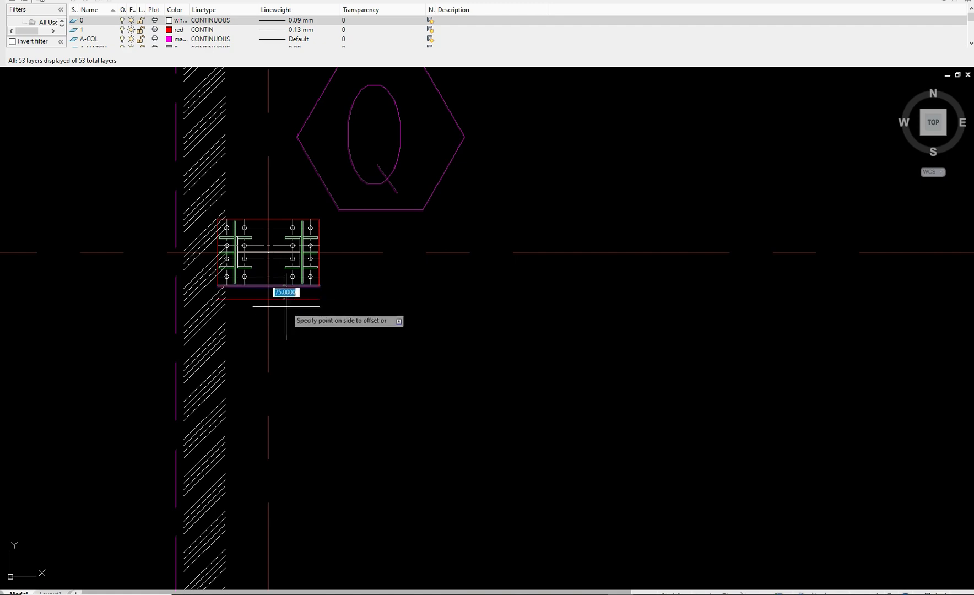
scroll(342, 275, "up", 4)
scroll(348, 272, "down", 4)
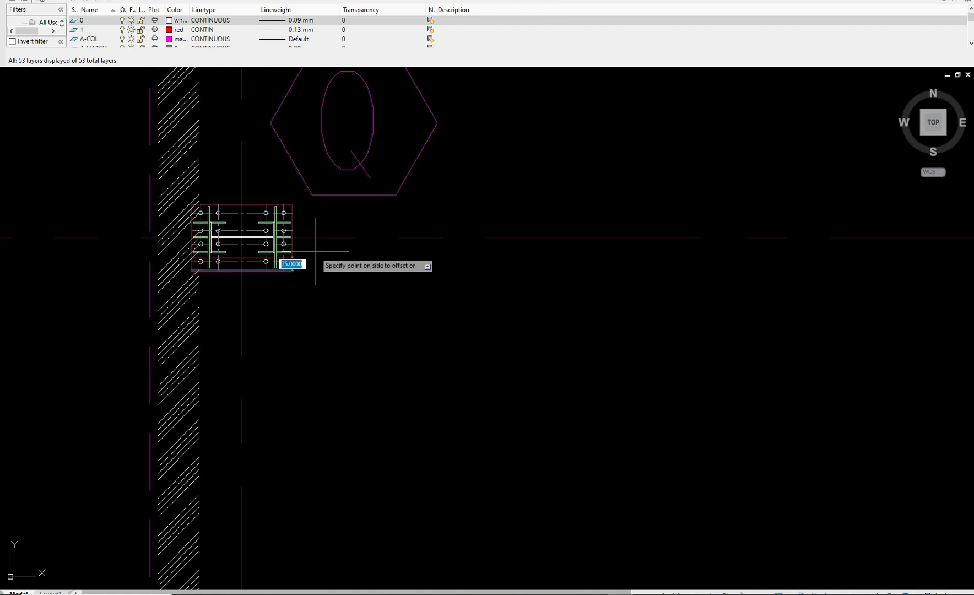
left_click(427, 352)
scroll(287, 222, "up", 2)
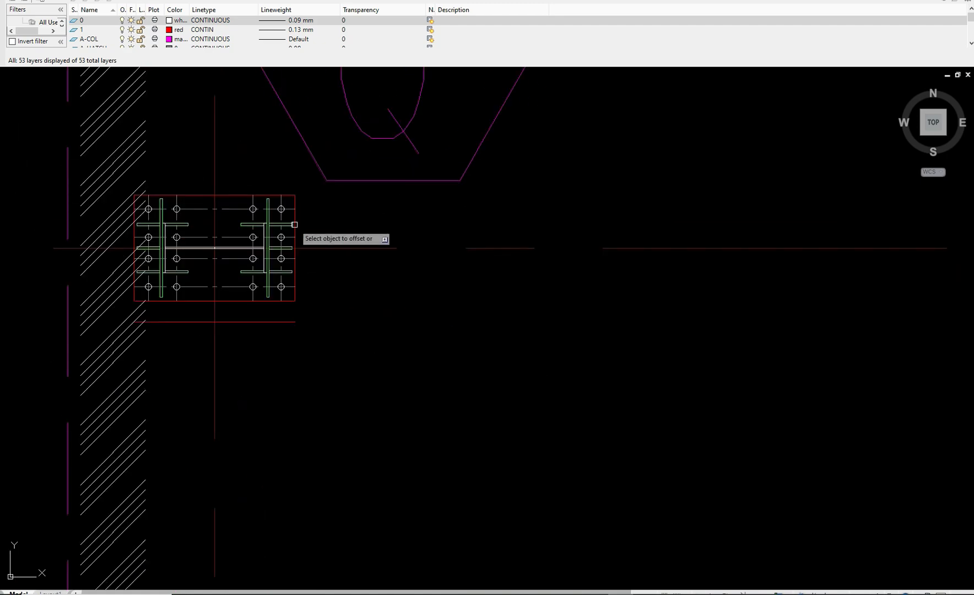
left_click(295, 224)
left_click(366, 231)
left_click(245, 195)
left_click(249, 173)
Offset the outlines of the three base plates along grid A, marked P, R and P, outward by 75
scroll(126, 235, "up", 3)
scroll(161, 254, "down", 4)
scroll(193, 220, "down", 5)
scroll(176, 231, "up", 6)
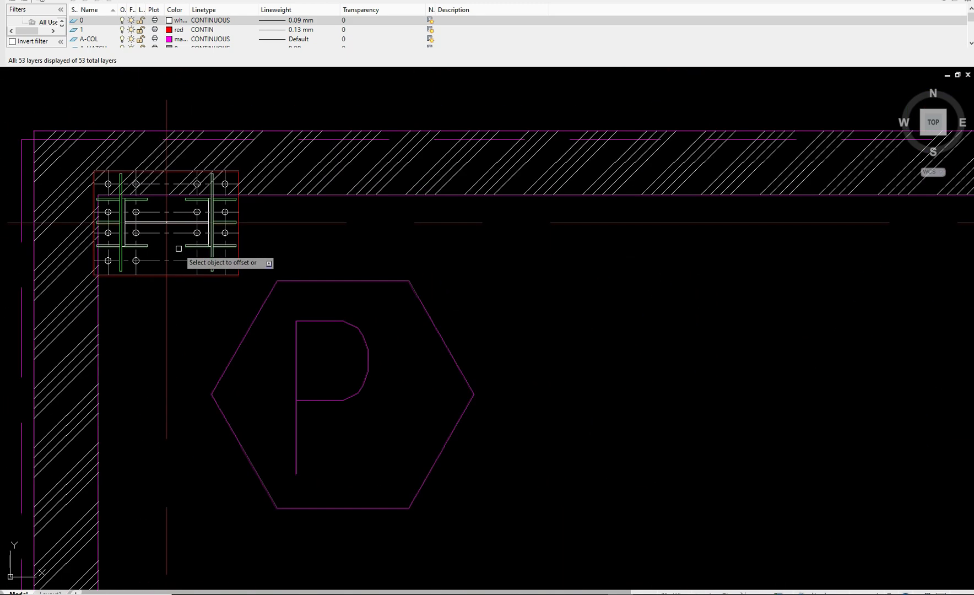
scroll(188, 290, "up", 3)
scroll(192, 311, "down", 8)
scroll(562, 312, "up", 7)
scroll(573, 306, "up", 2)
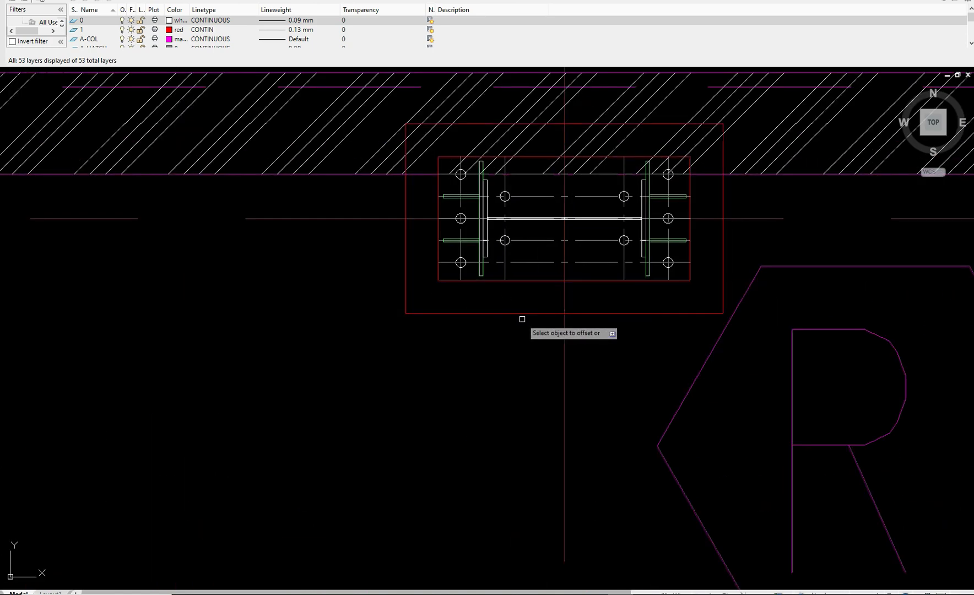
scroll(584, 325, "down", 8)
scroll(672, 284, "up", 6)
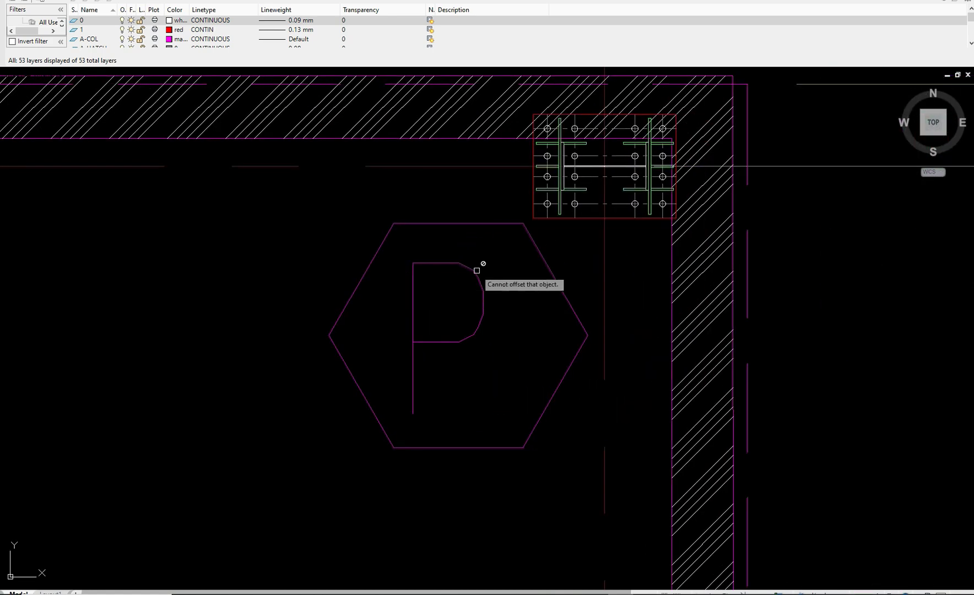
scroll(581, 246, "down", 6)
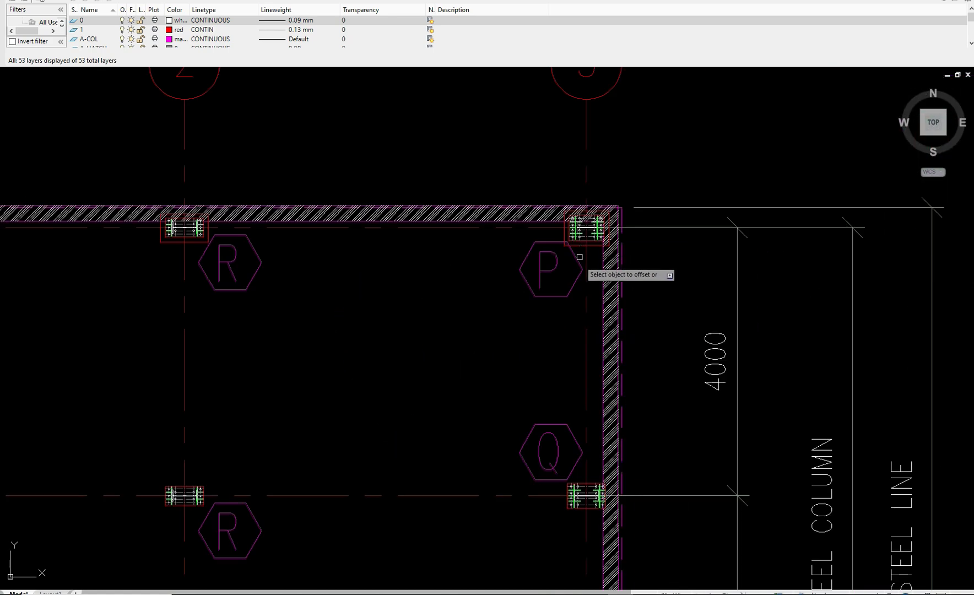
Offset the base plate outlines on grids B and C at columns 2 and 3 outward by 75, and end the Offset command
scroll(526, 336, "up", 9)
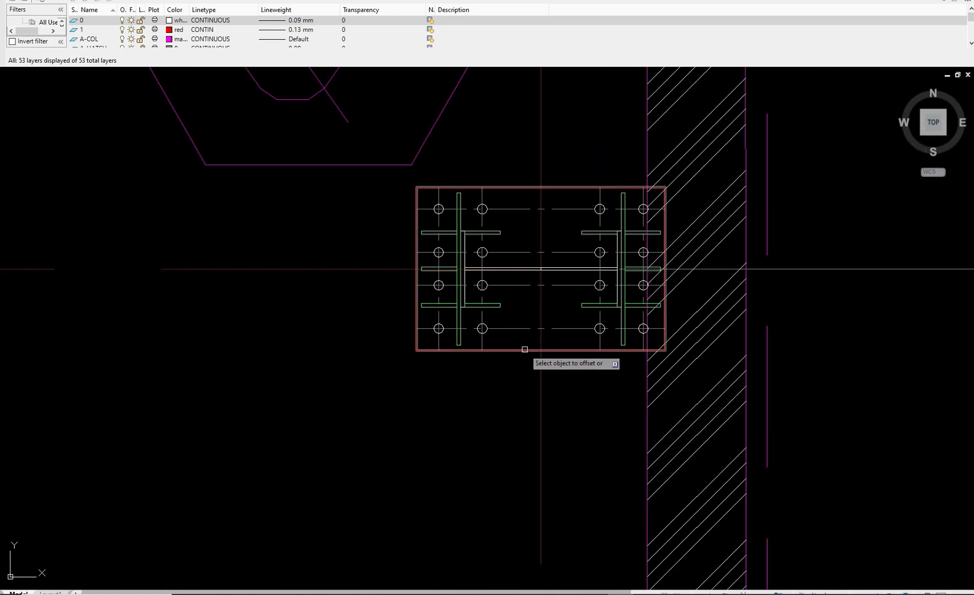
scroll(509, 391, "down", 8)
scroll(513, 333, "up", 5)
scroll(509, 372, "down", 6)
middle_click_drag(519, 353, 524, 263)
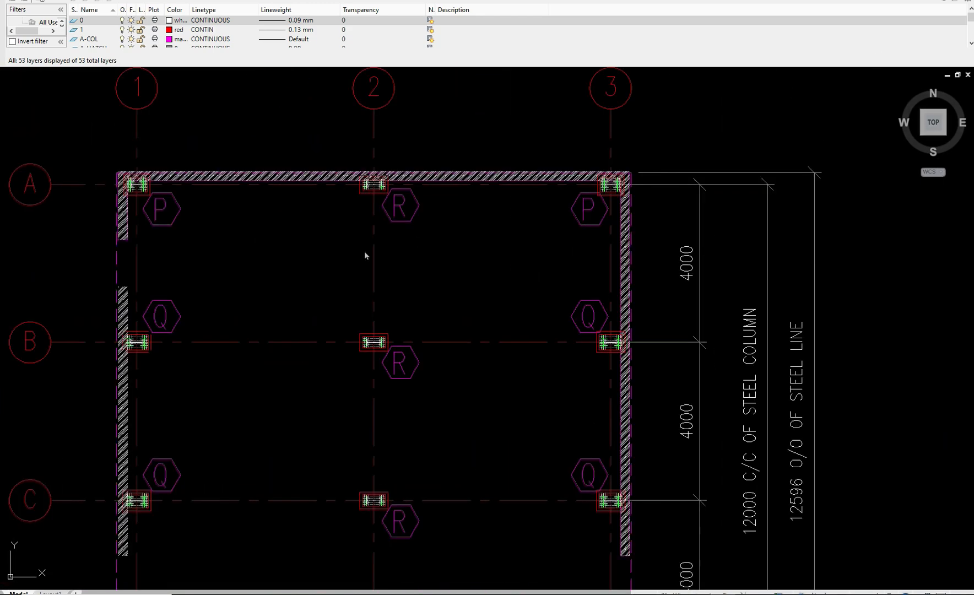
scroll(302, 274, "up", 2)
middle_click_drag(321, 270, 533, 198)
scroll(240, 330, "up", 6)
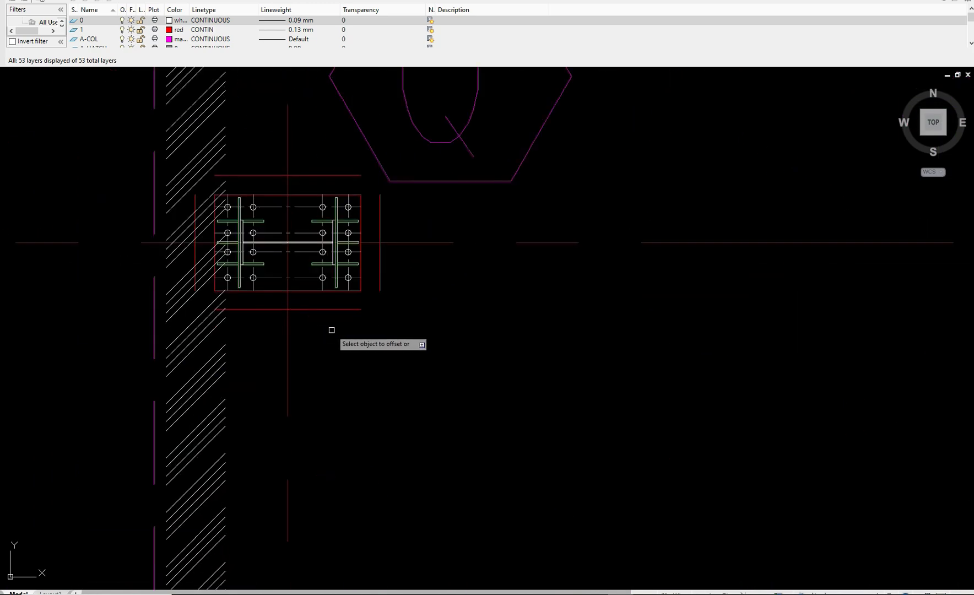
key("Escape")
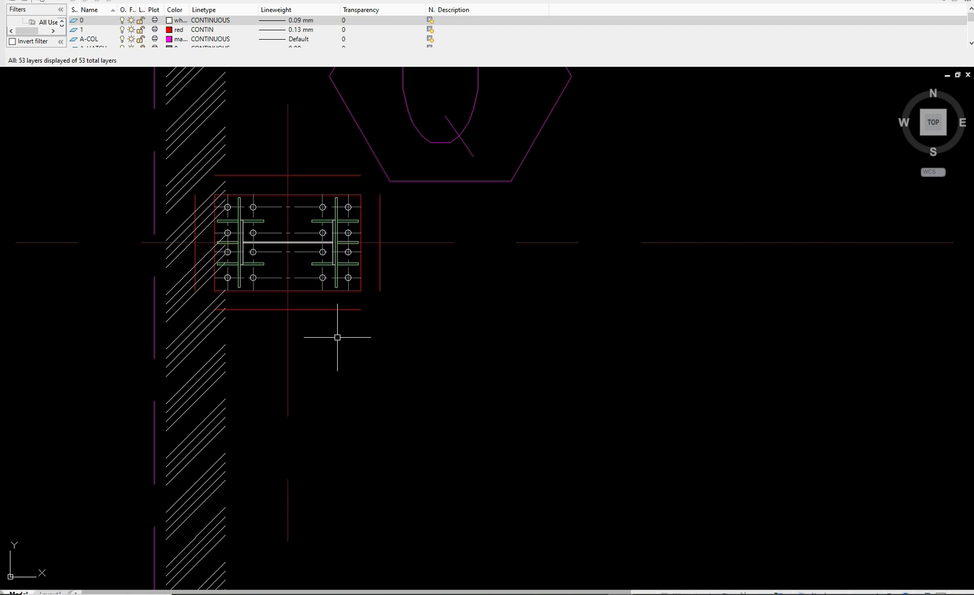
Fillet the lower and right offset lines around base plate Q at grid B-1 into a sharp corner with radius 0
type("F")
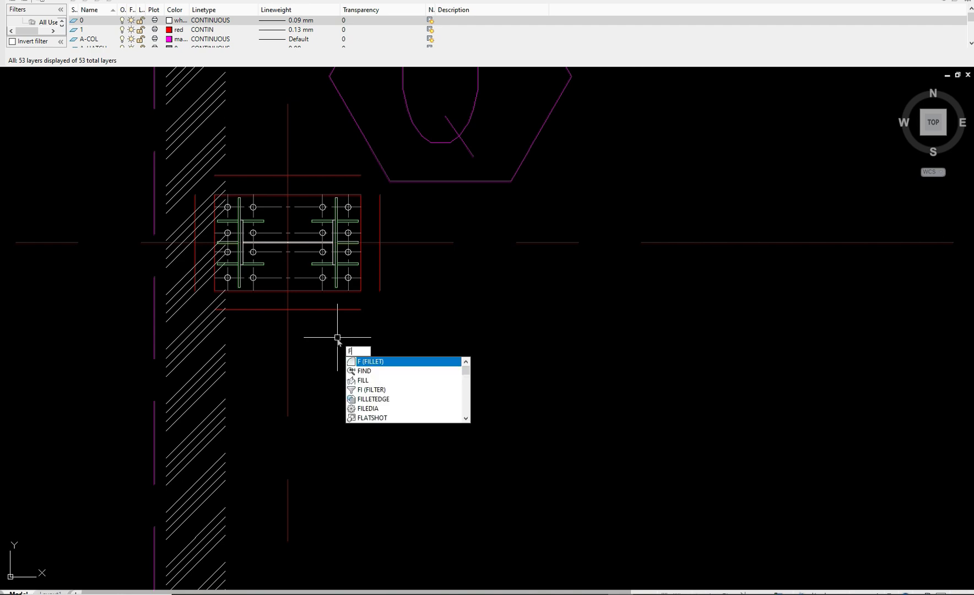
key("Return")
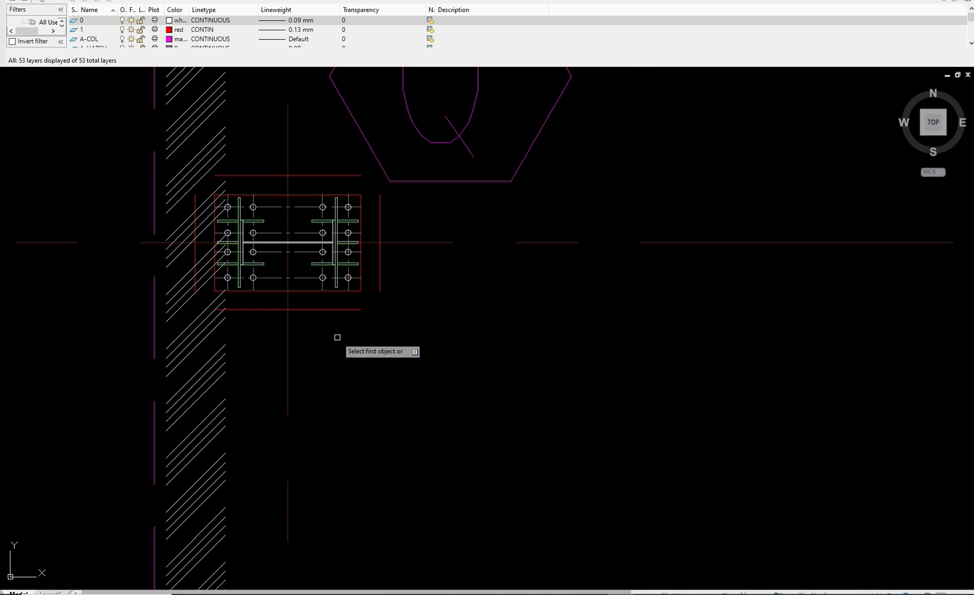
type("r")
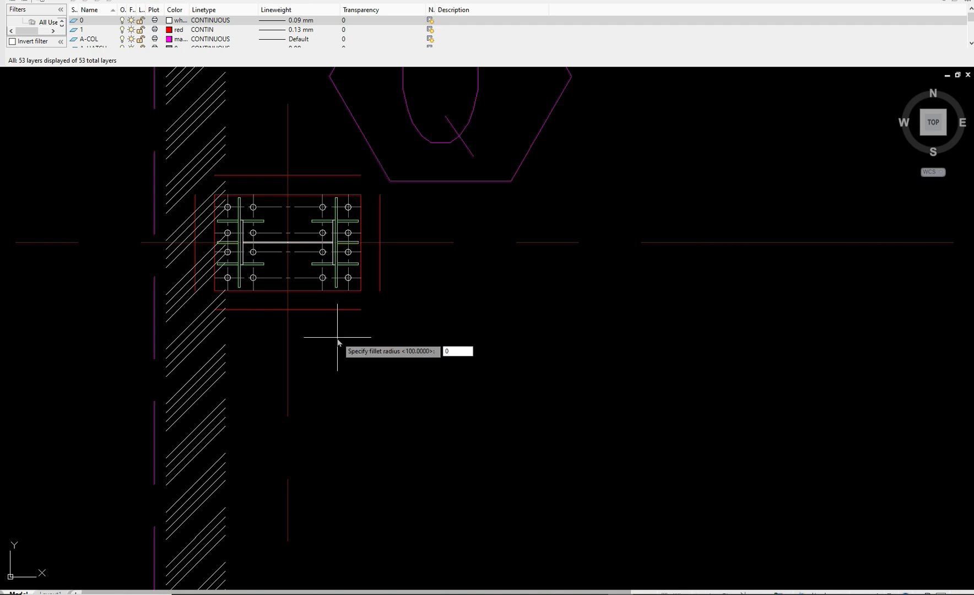
key("Return")
left_click(355, 310)
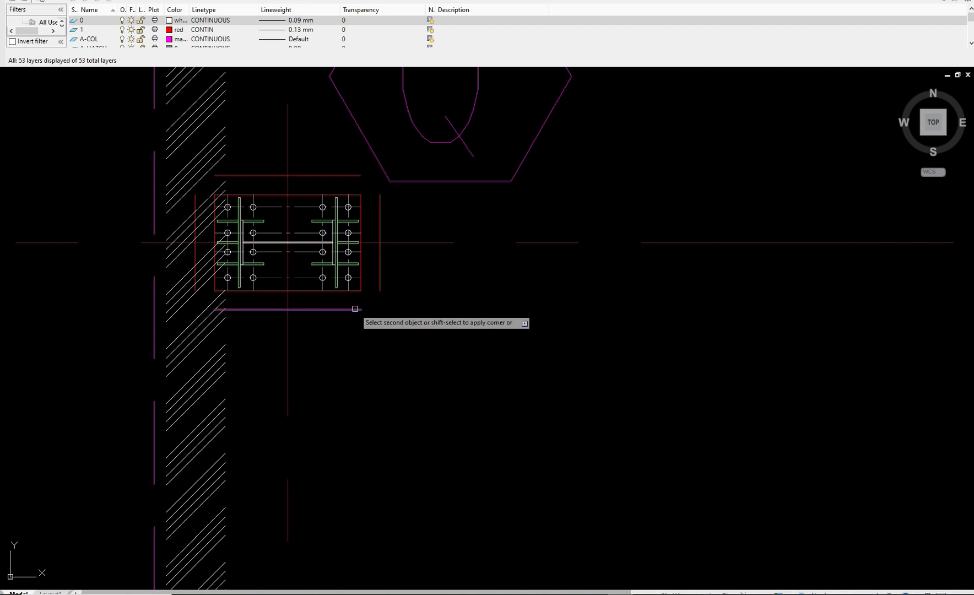
left_click(380, 278)
Fillet the upper offset line around base plate Q at B-1 with the right and left lines into sharp corners
middle_click_drag(401, 272, 392, 322)
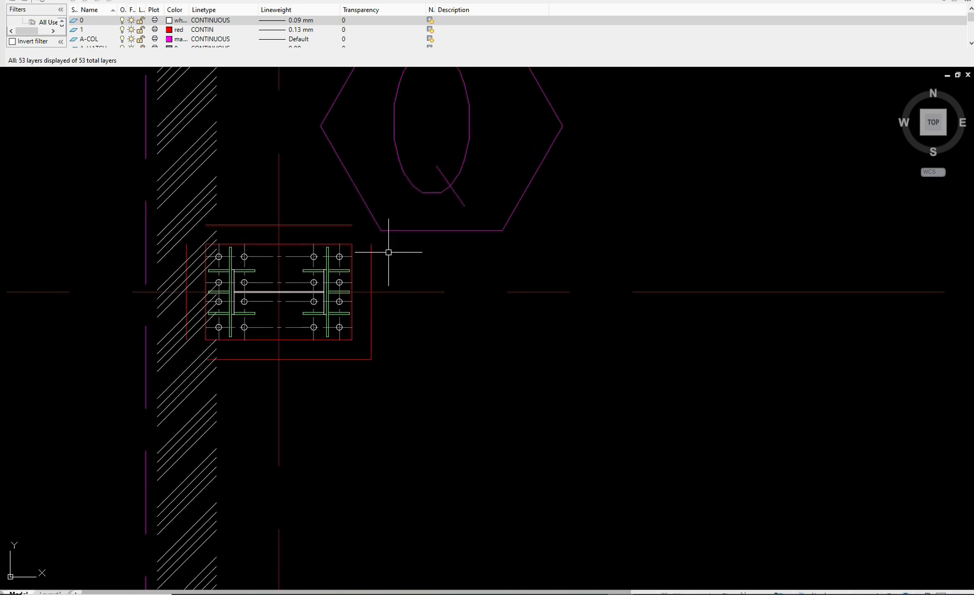
left_click(346, 225)
left_click(372, 259)
key("Return")
scroll(194, 240, "up", 4)
left_click(174, 265)
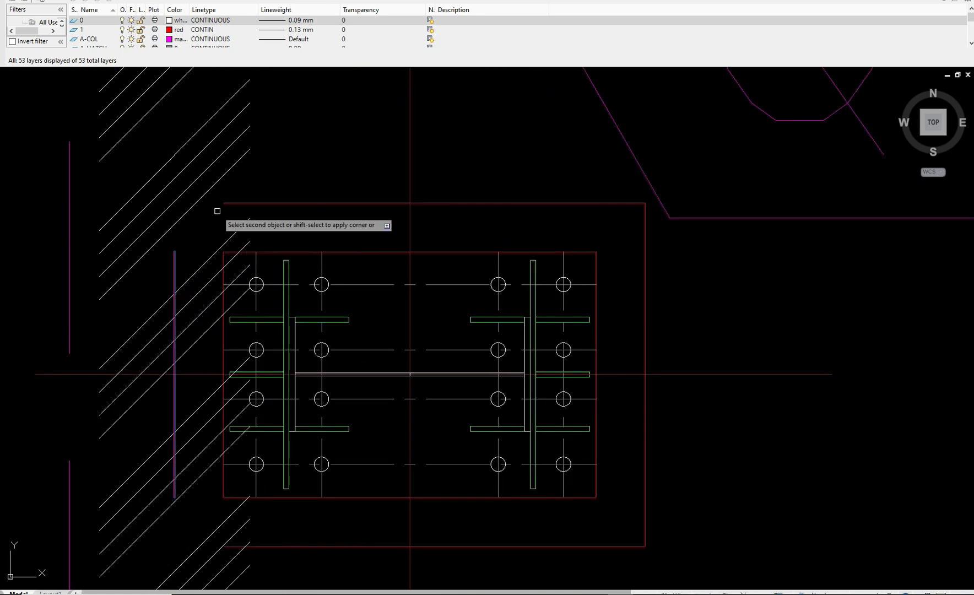
left_click(219, 204)
scroll(245, 325, "down", 4)
scroll(242, 331, "up", 5)
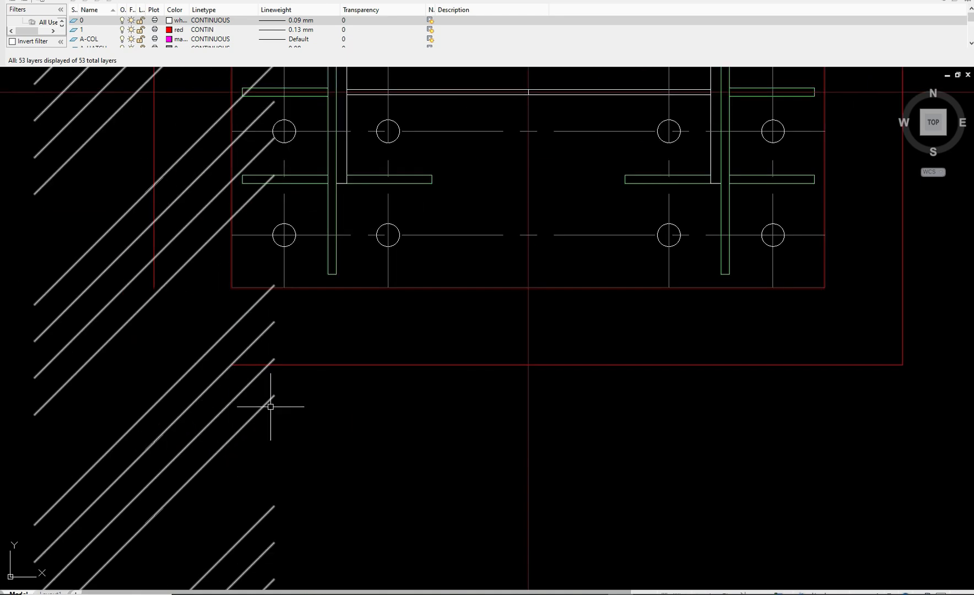
Fillet the lower offset line around base plate Q at B-1 with the left offset line into a sharp corner
left_click(294, 364)
left_click(157, 276)
scroll(352, 351, "down", 8)
scroll(352, 351, "down", 2)
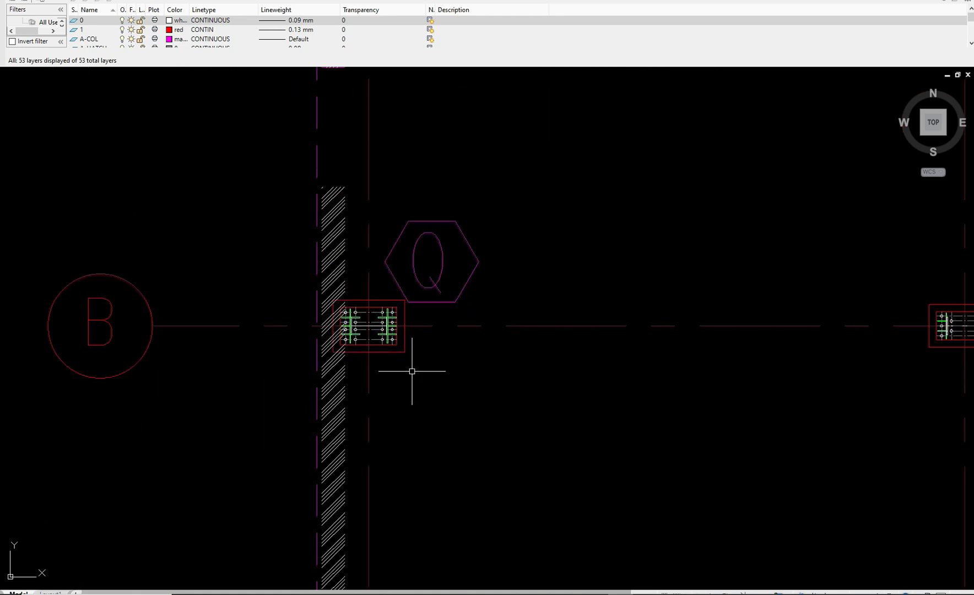
scroll(412, 374, "down", 2)
scroll(404, 337, "down", 4)
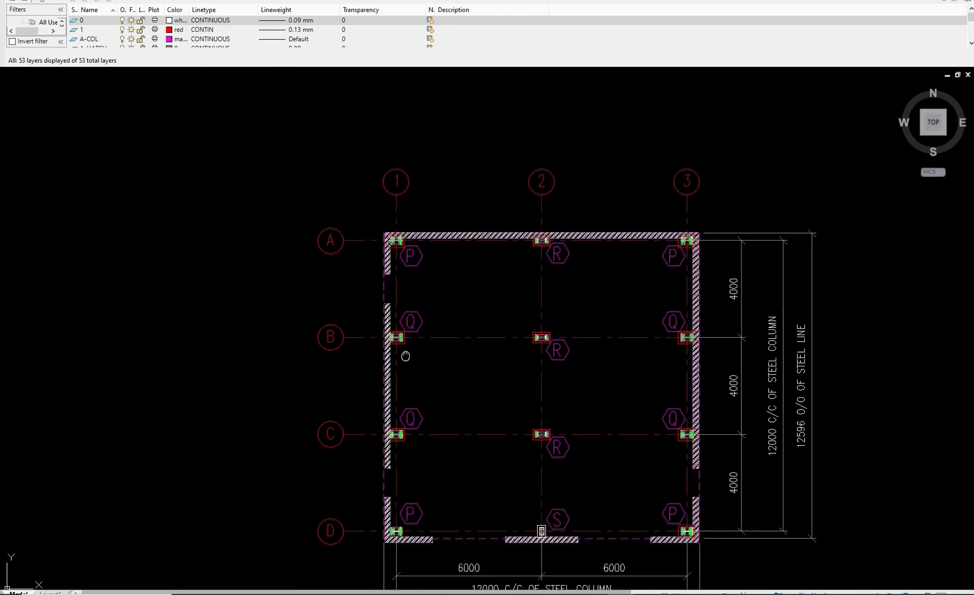
Examine the offset base plate outlines against the masonry walls across the plan, including base plate P at grid D-1
scroll(405, 347, "up", 4)
scroll(405, 355, "down", 2)
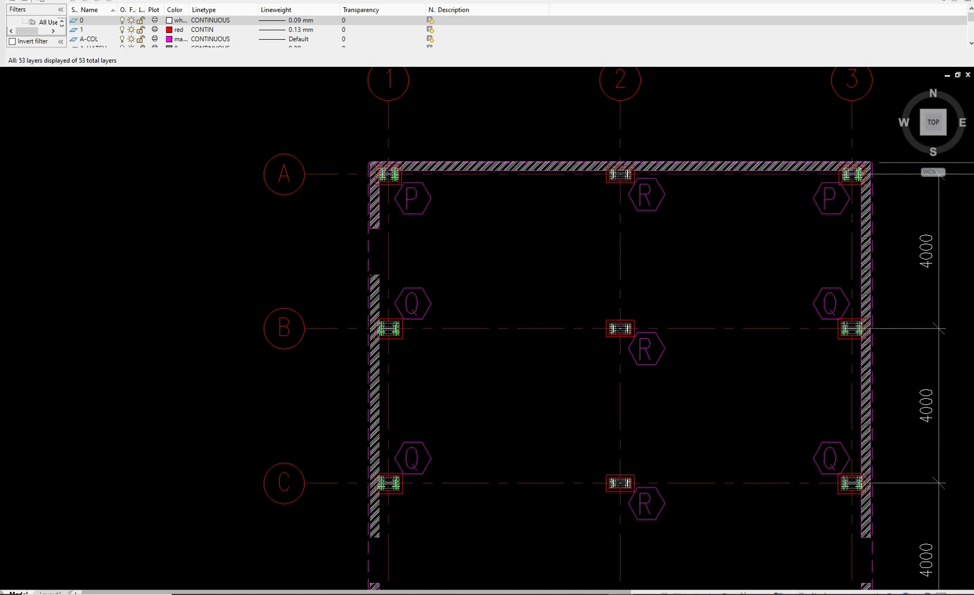
scroll(409, 359, "down", 3)
scroll(414, 424, "up", 6)
middle_click_drag(417, 426, 421, 375)
scroll(386, 421, "up", 6)
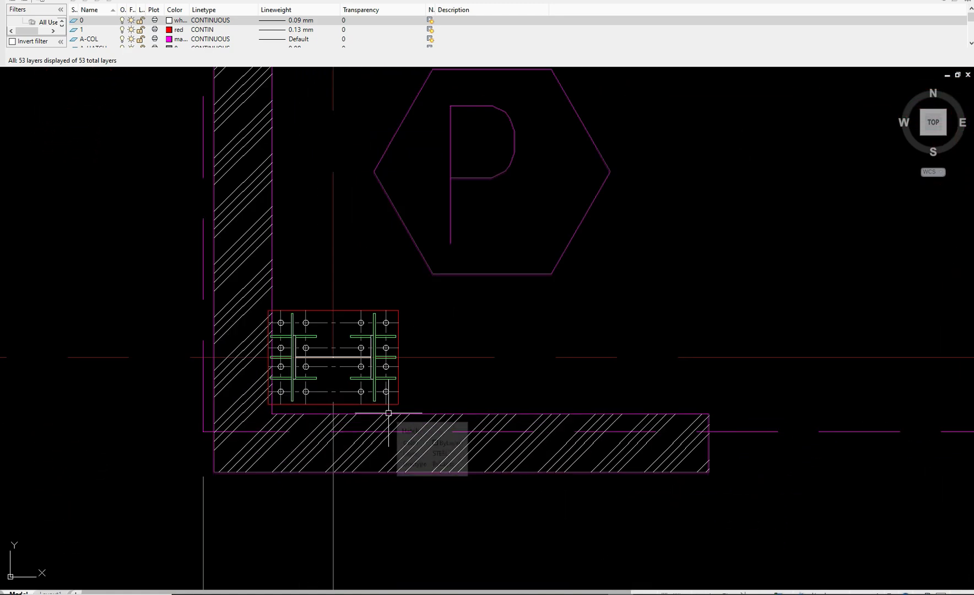
scroll(388, 413, "down", 2)
scroll(389, 413, "down", 2)
mouse_move(483, 397)
middle_mouse_down()
mouse_move(362, 376)
mouse_move(404, 360)
mouse_move(438, 364)
middle_mouse_up()
scroll(361, 387, "up", 4)
scroll(361, 387, "down", 2)
scroll(373, 374, "down", 2)
scroll(374, 373, "down", 6)
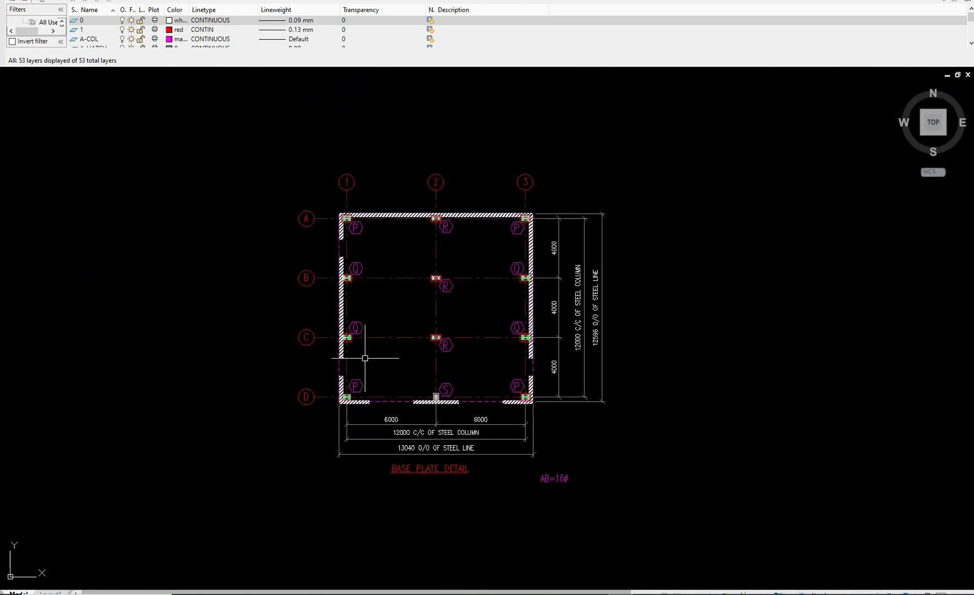
scroll(367, 356, "up", 4)
scroll(367, 357, "down", 4)
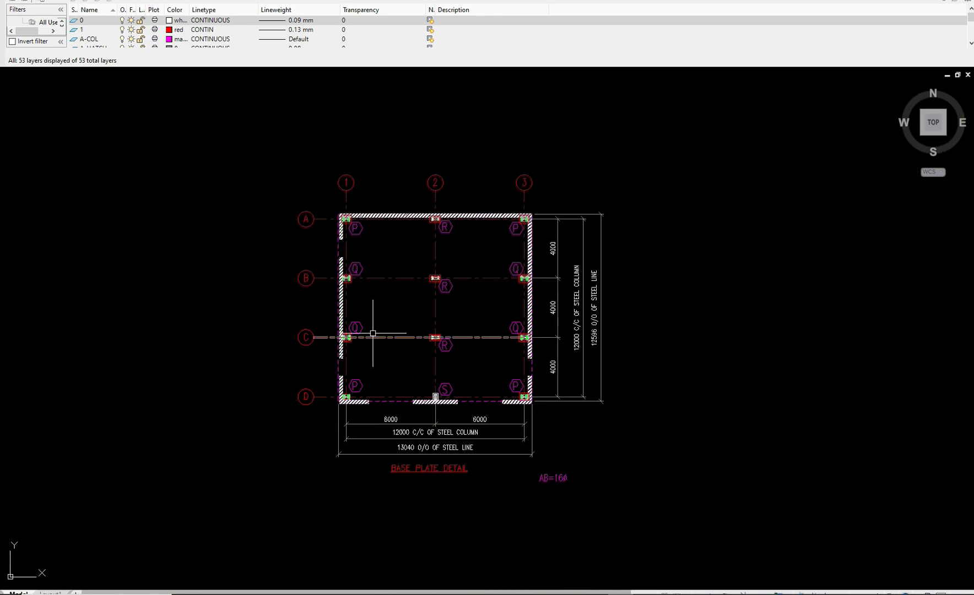
scroll(372, 335, "up", 4)
scroll(373, 333, "down", 4)
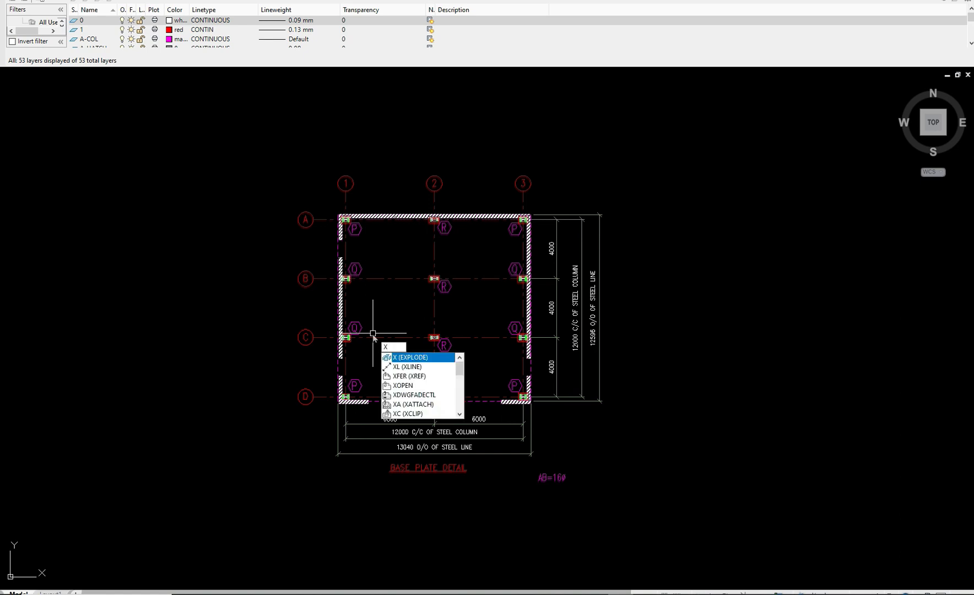
type("l")
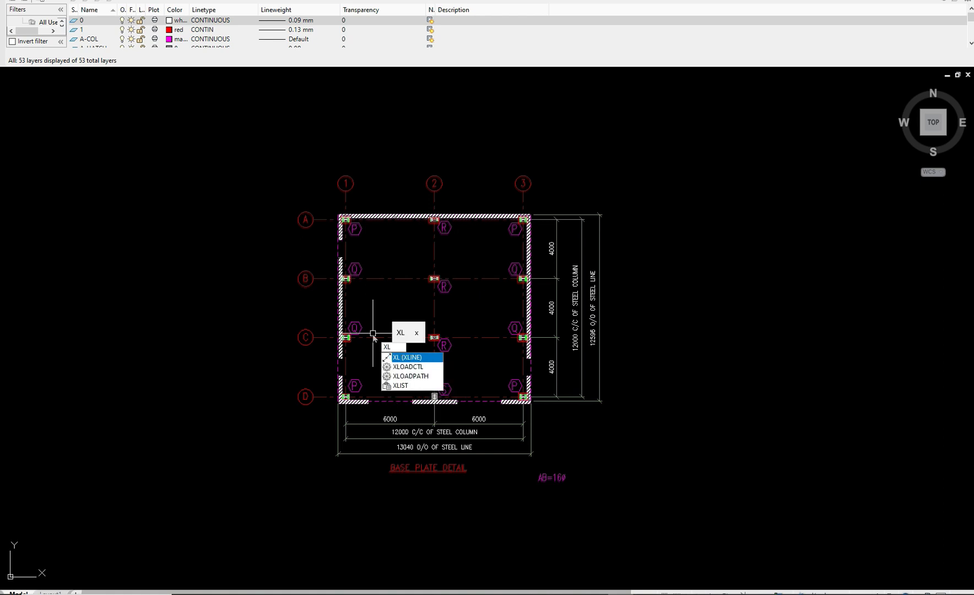
key("Return")
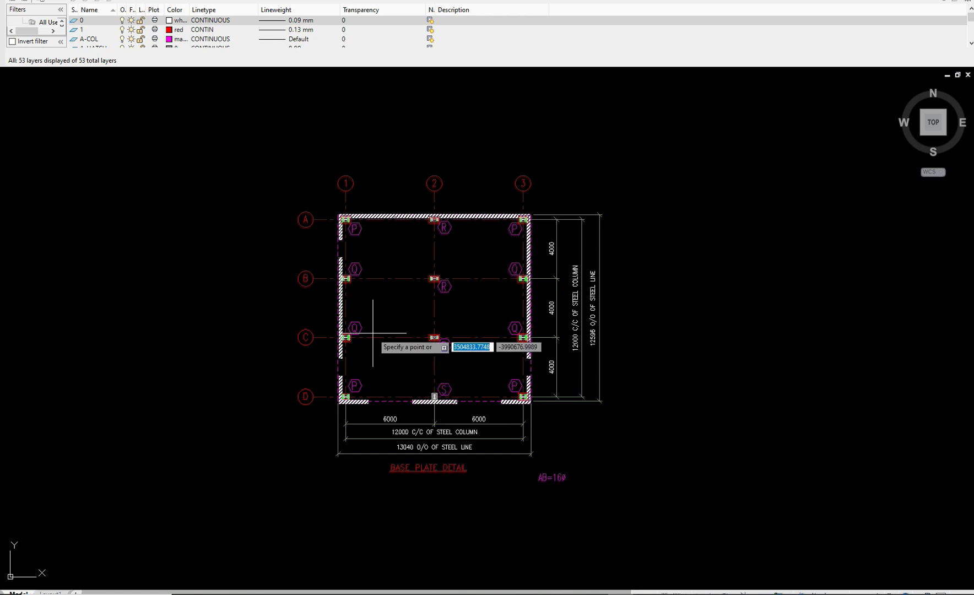
type("v")
key("Return")
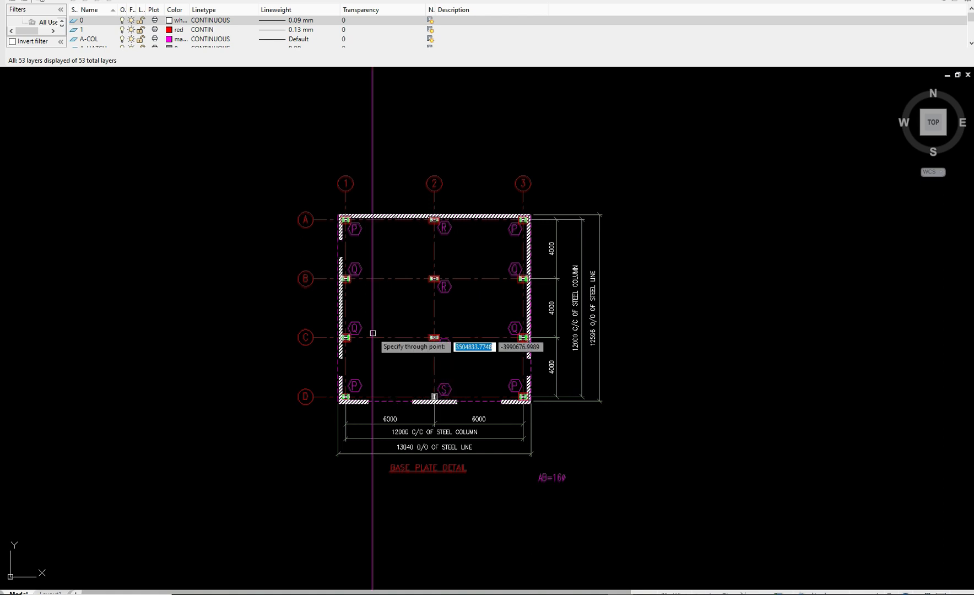
scroll(327, 205, "up", 10)
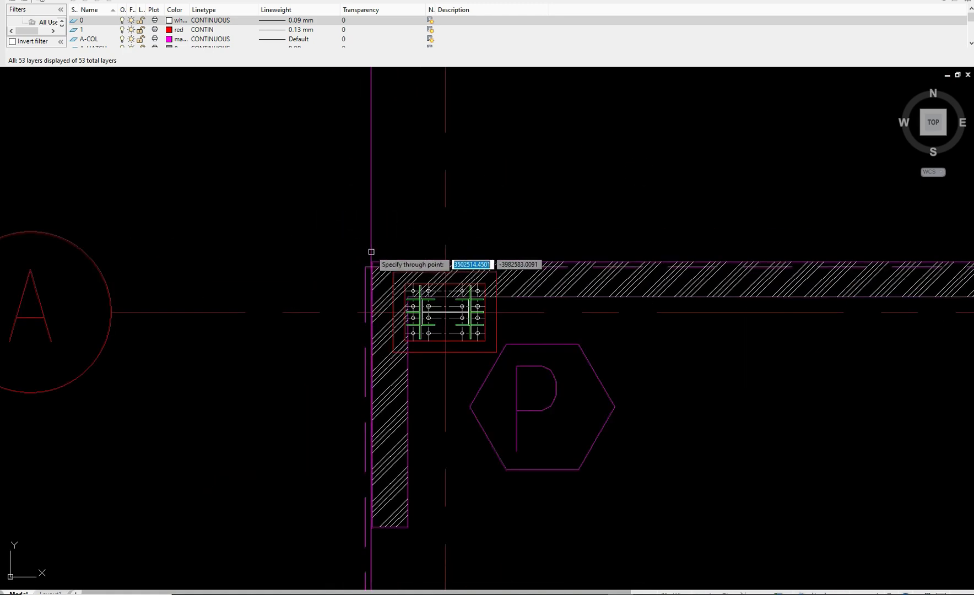
scroll(375, 256, "up", 2)
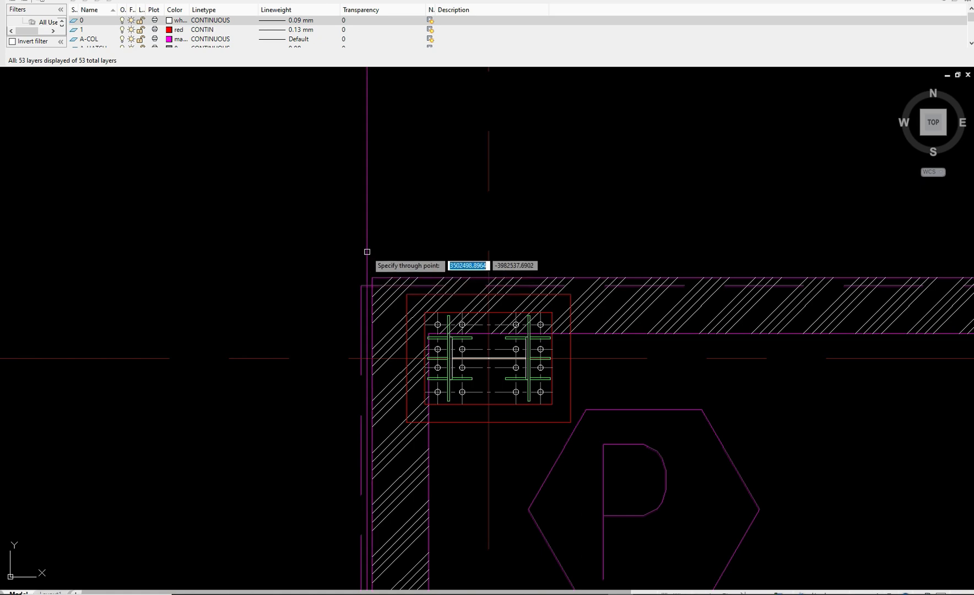
scroll(364, 243, "down", 5)
scroll(363, 234, "up", 5)
scroll(404, 231, "down", 8)
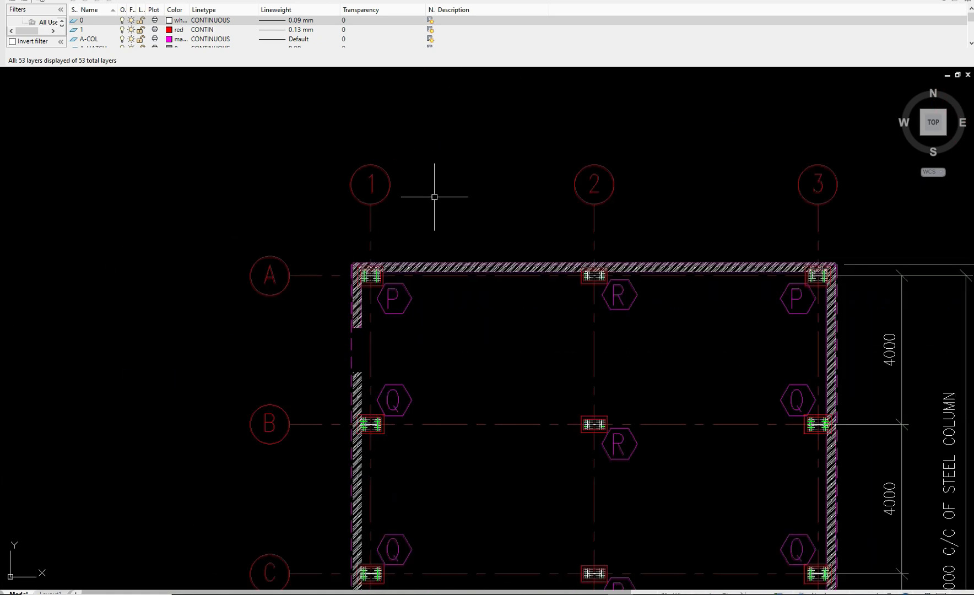
Set the current drawing color to yellow, index color 2
middle_click_drag(431, 198, 424, 215)
type("ol")
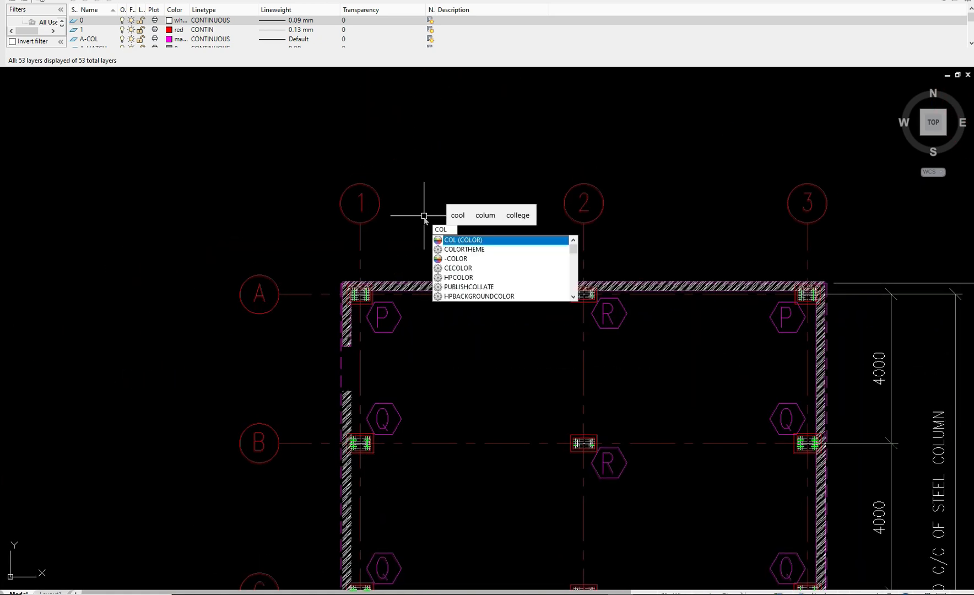
key("Return")
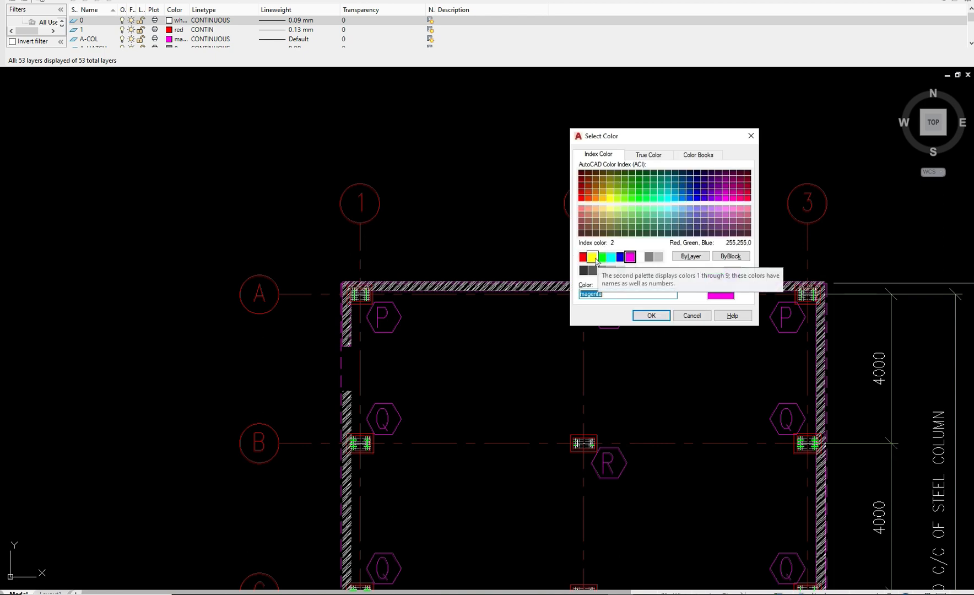
left_click(660, 320)
Draw a vertical construction line along the outer face of the grid 1 wall through its corner at A-1
middle_click_drag(482, 182, 490, 144)
type("xl")
key("Return")
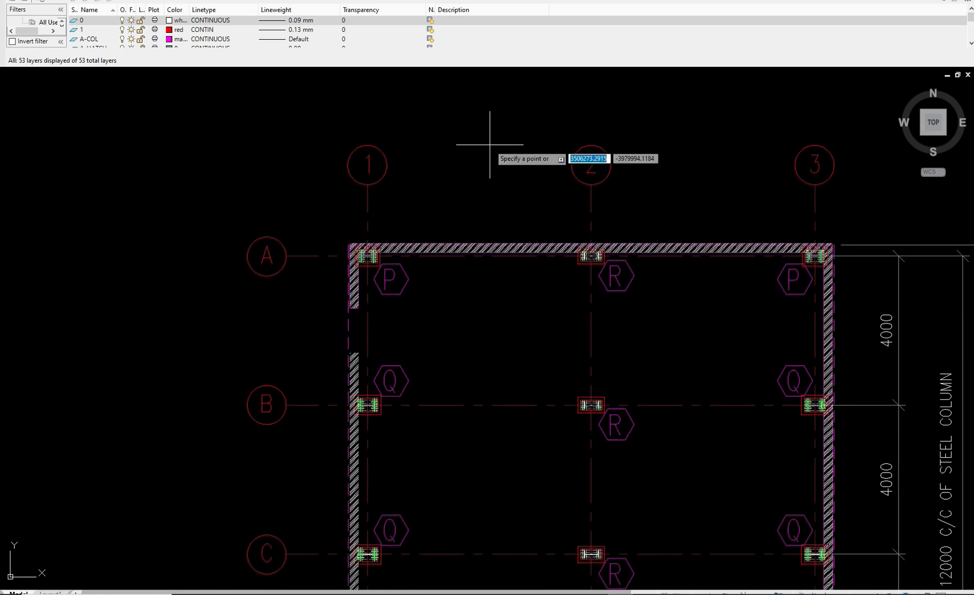
type("v")
key("Return")
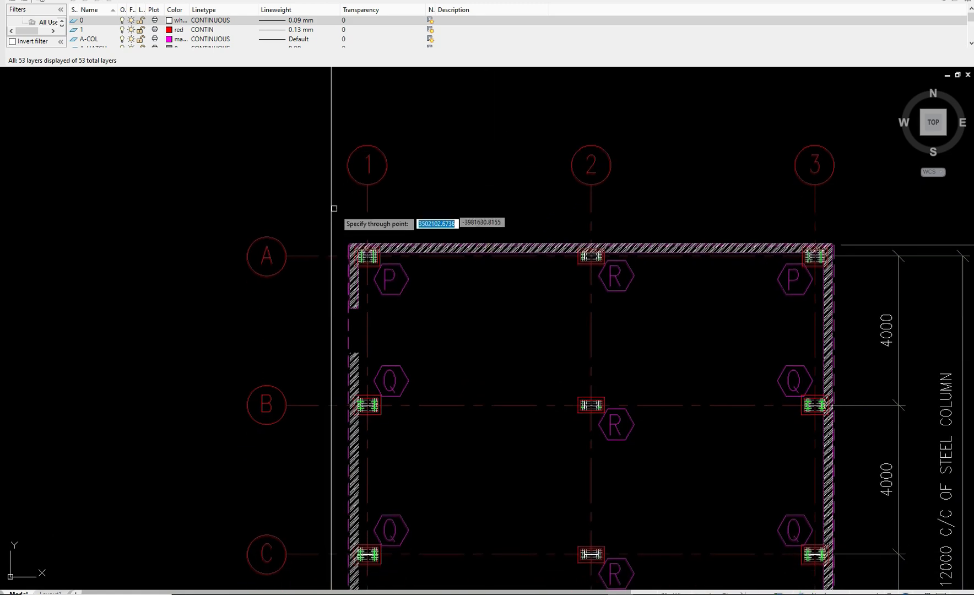
scroll(341, 204, "up", 6)
left_click(345, 376)
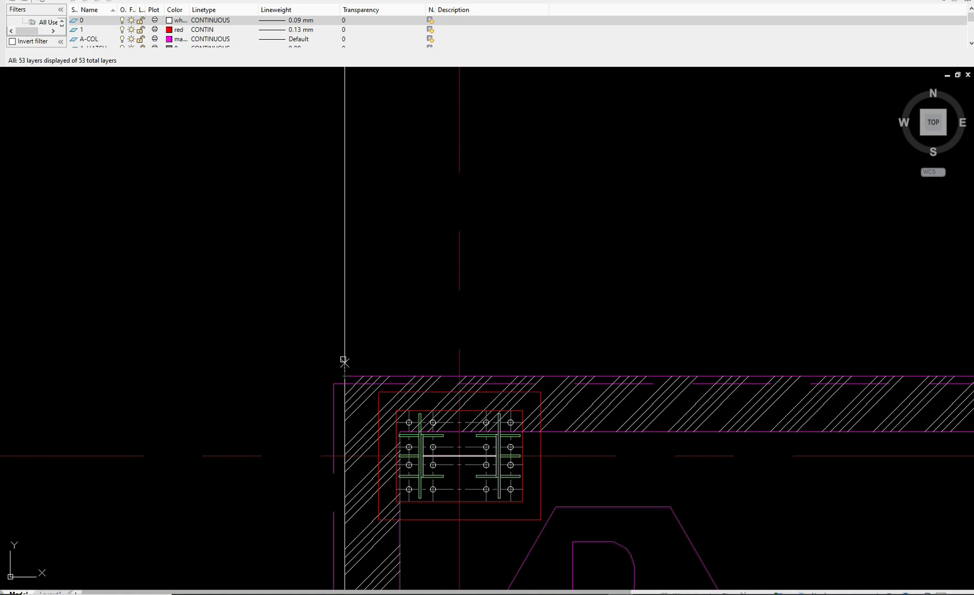
Add vertical construction lines along both faces of the grid 3 wall and the inner face of the grid 1 wall
scroll(346, 347, "down", 10)
middle_click_drag(460, 340, 434, 340)
scroll(623, 355, "up", 8)
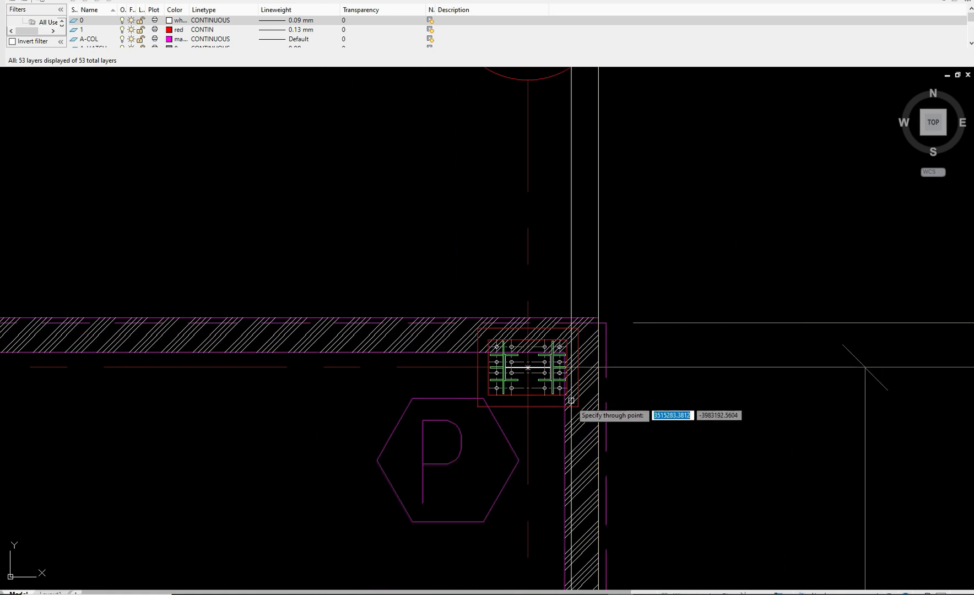
scroll(565, 411, "down", 9)
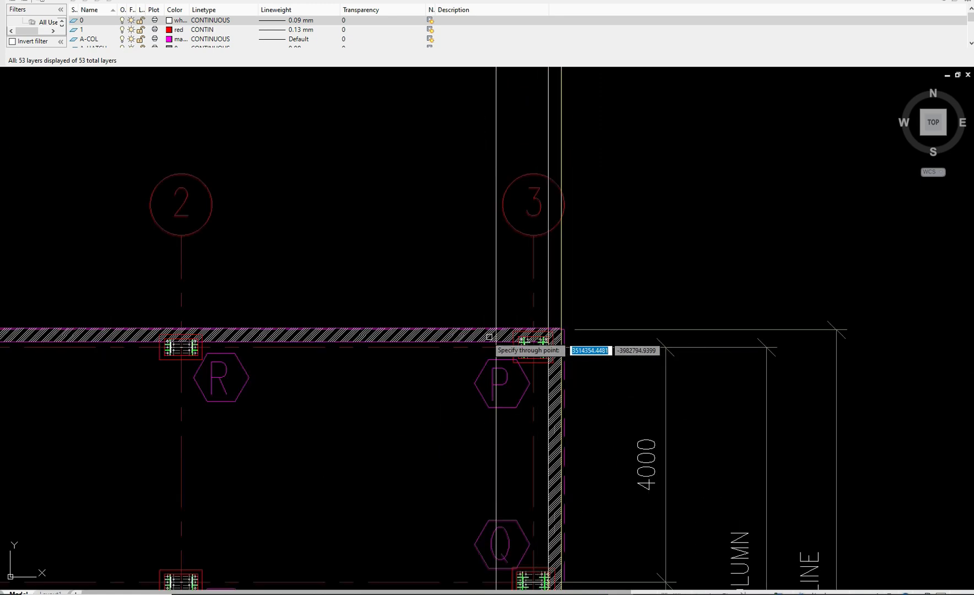
middle_click_drag(291, 342, 297, 338)
scroll(281, 335, "up", 8)
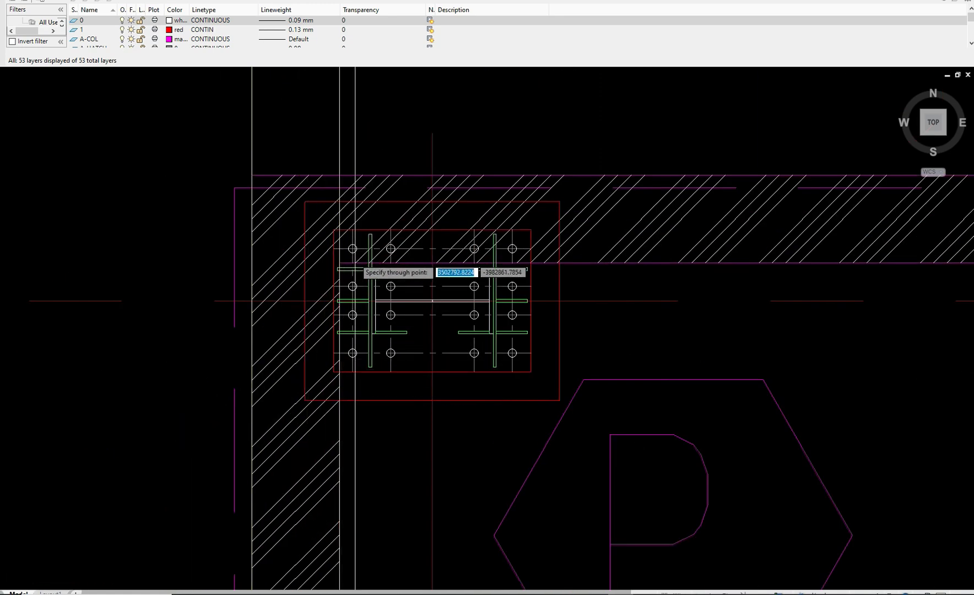
scroll(353, 260, "down", 9)
scroll(358, 260, "down", 4)
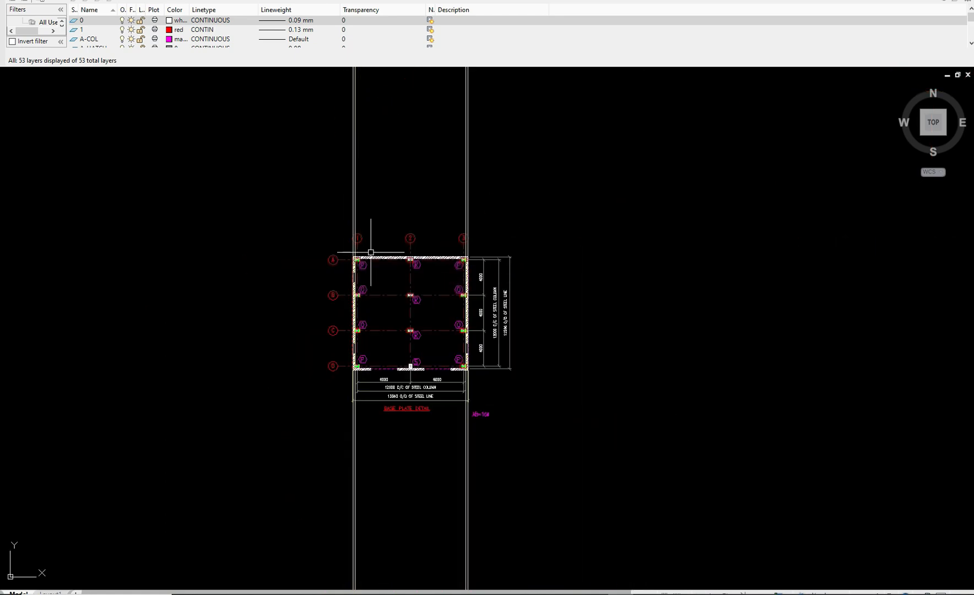
middle_click_drag(381, 233, 382, 251)
Draw horizontal construction lines along the outer and inner faces of the grid A wall
key("Return")
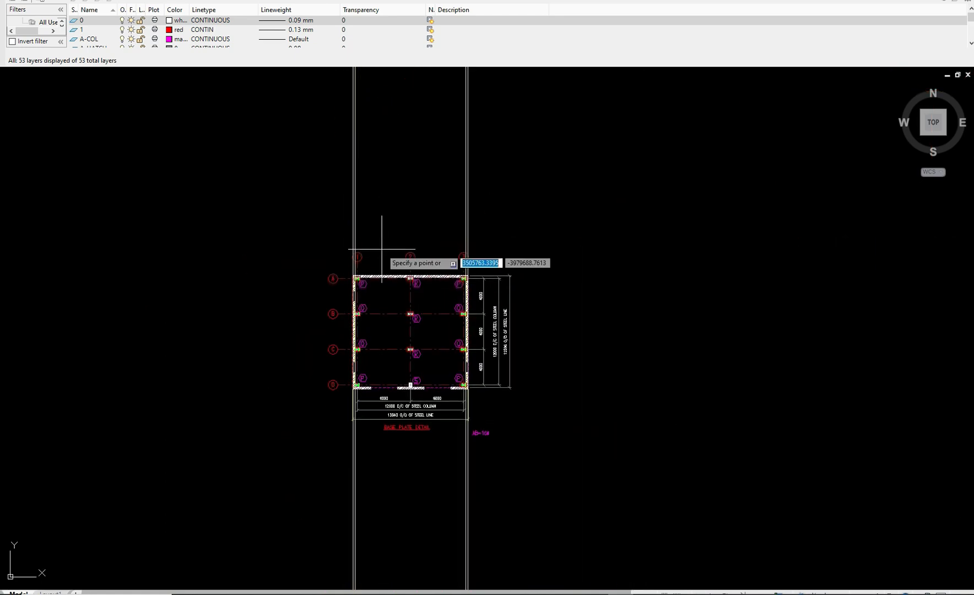
key("Return")
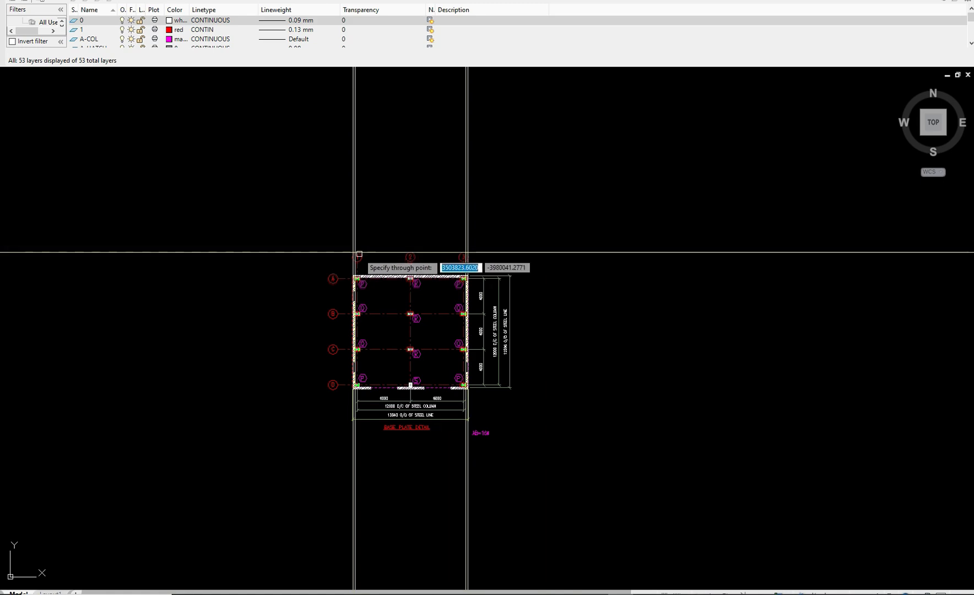
scroll(357, 283, "up", 10)
scroll(379, 285, "up", 4)
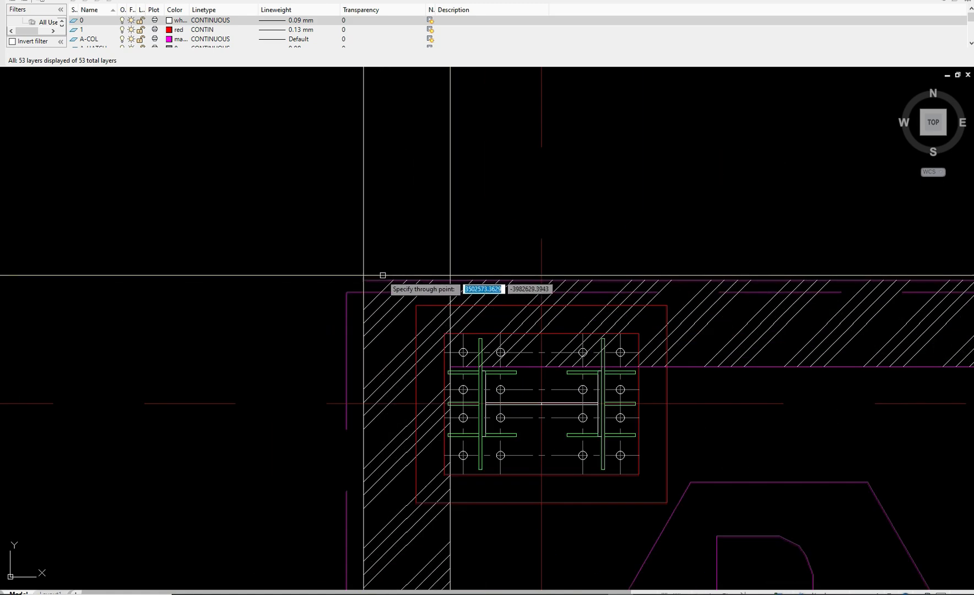
left_click(366, 280)
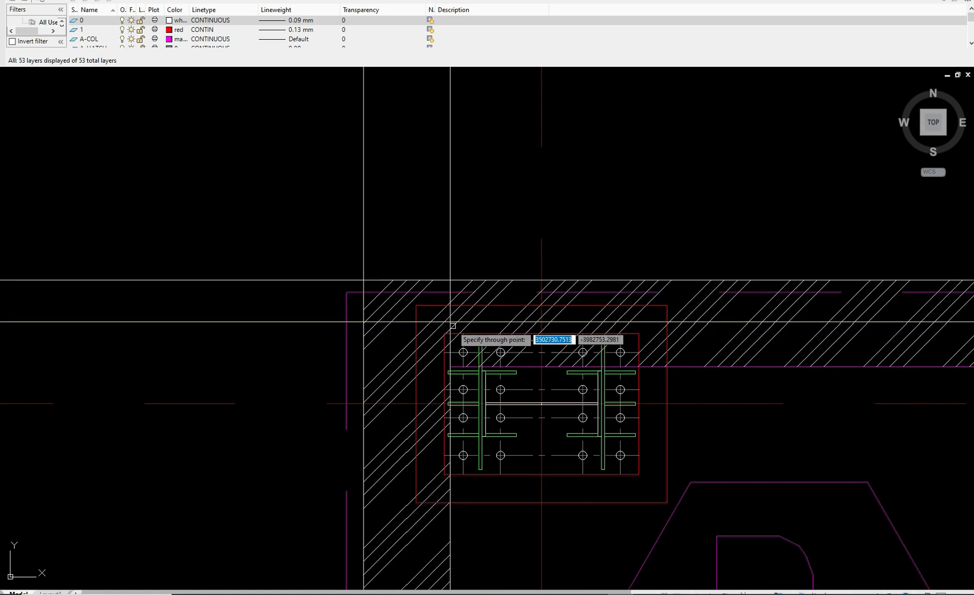
left_click(670, 367)
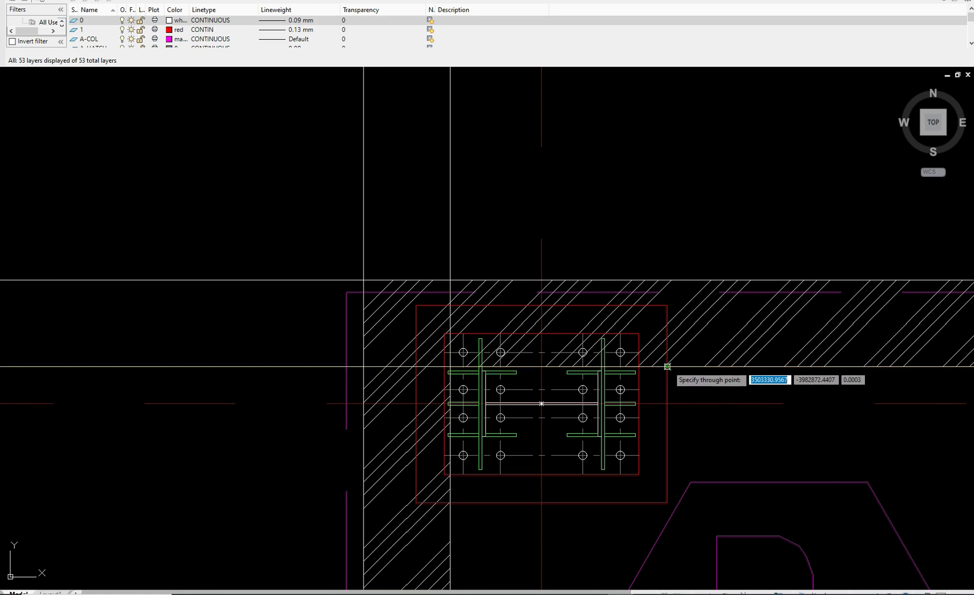
Add horizontal construction lines along the inner and outer faces of the grid D wall, and end the construction line command
scroll(619, 192, "down", 10)
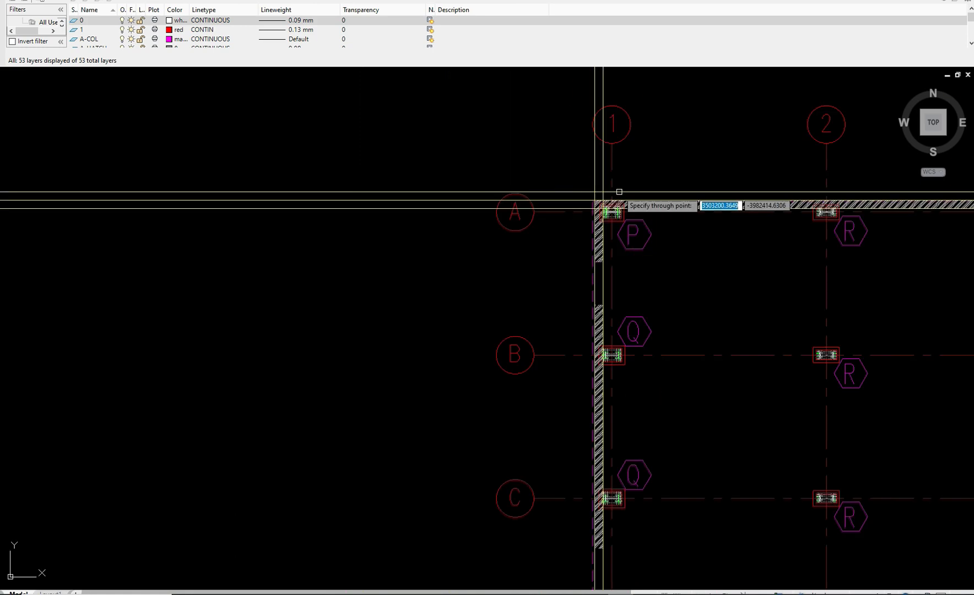
middle_click_drag(551, 337, 457, 144)
scroll(457, 147, "down", 6)
scroll(473, 241, "up", 11)
middle_click_drag(504, 207, 441, 336)
scroll(440, 335, "up", 1)
scroll(505, 227, "down", 2)
middle_click_drag(505, 226, 396, 355)
scroll(429, 325, "up", 1)
scroll(566, 203, "up", 2)
left_click(591, 208)
left_click(592, 260)
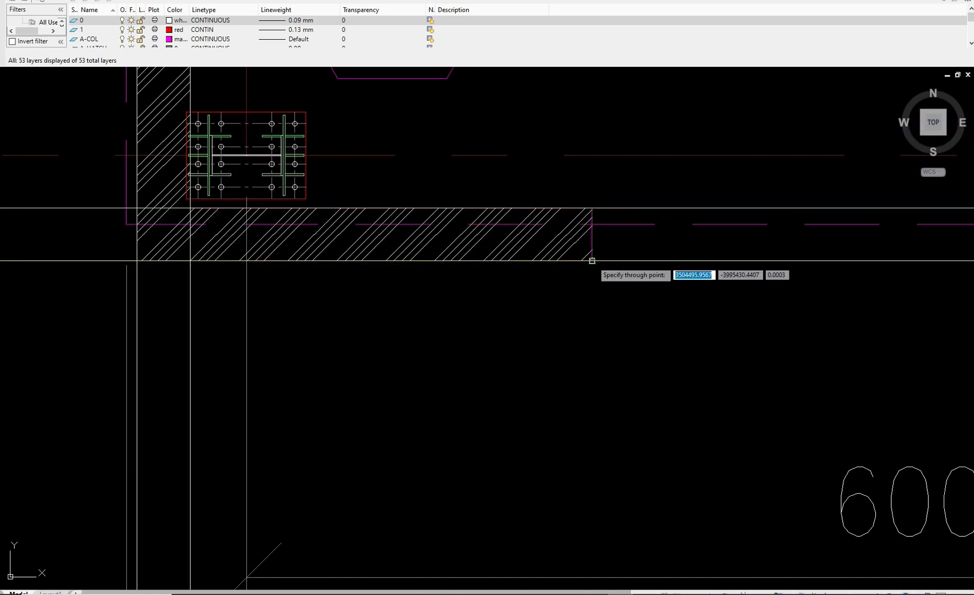
scroll(451, 334, "down", 13)
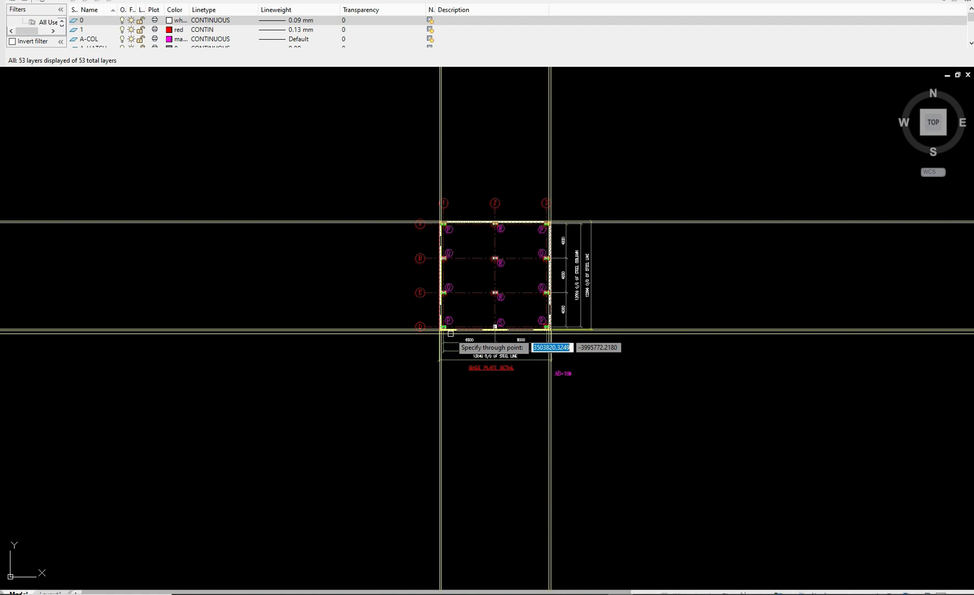
key("Escape")
Using all drawing objects as cutting edges, trim the horizontal construction lines extending beyond the grid 3 side of the plan
middle_click_drag(649, 401, 633, 402)
type("t")
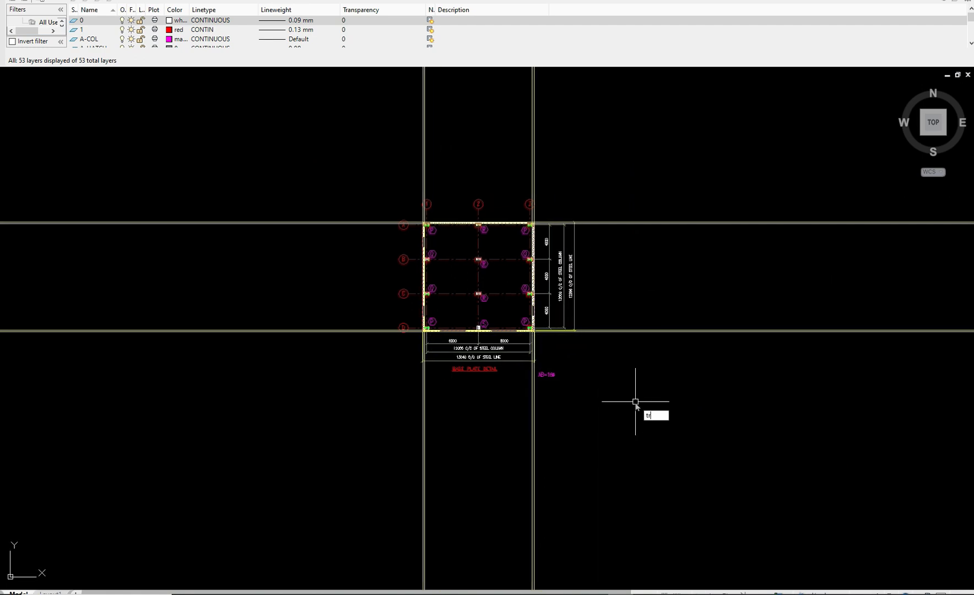
type("r")
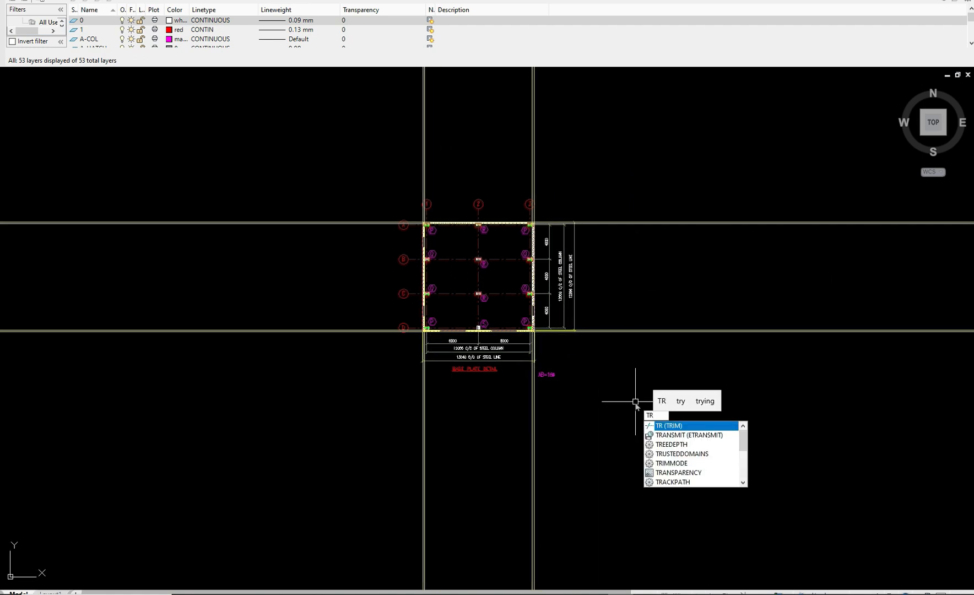
key("Return")
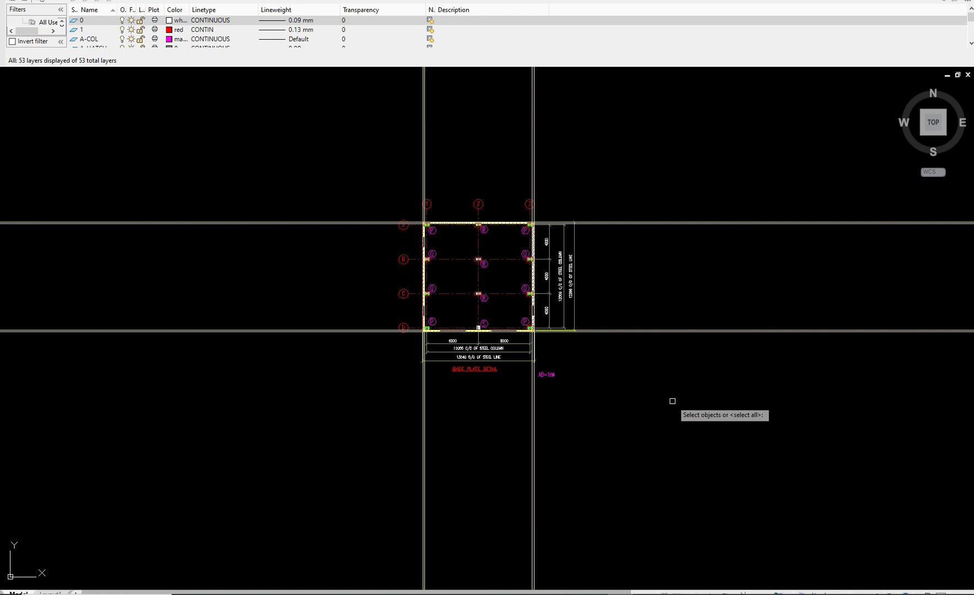
left_click(699, 420)
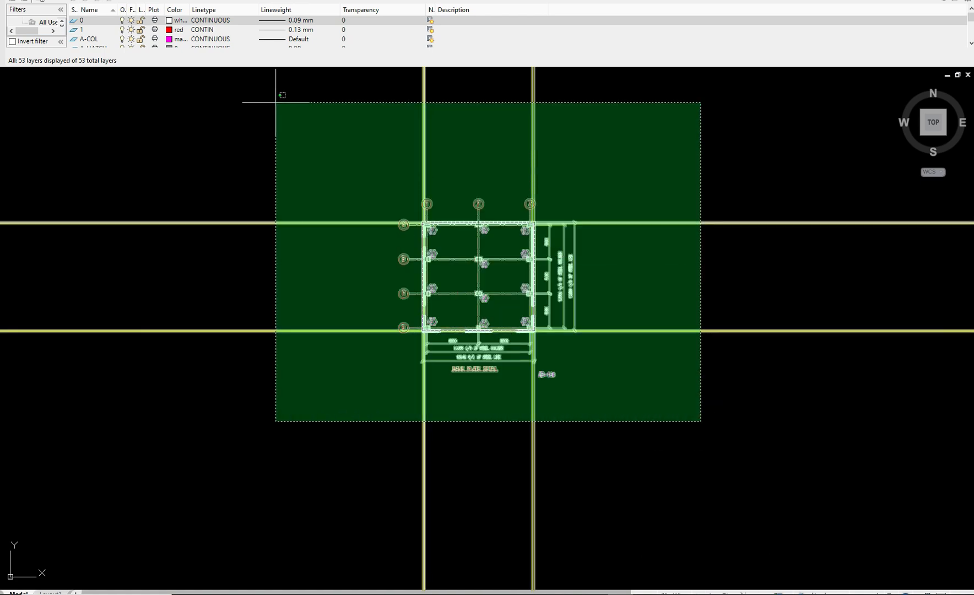
left_click(276, 103)
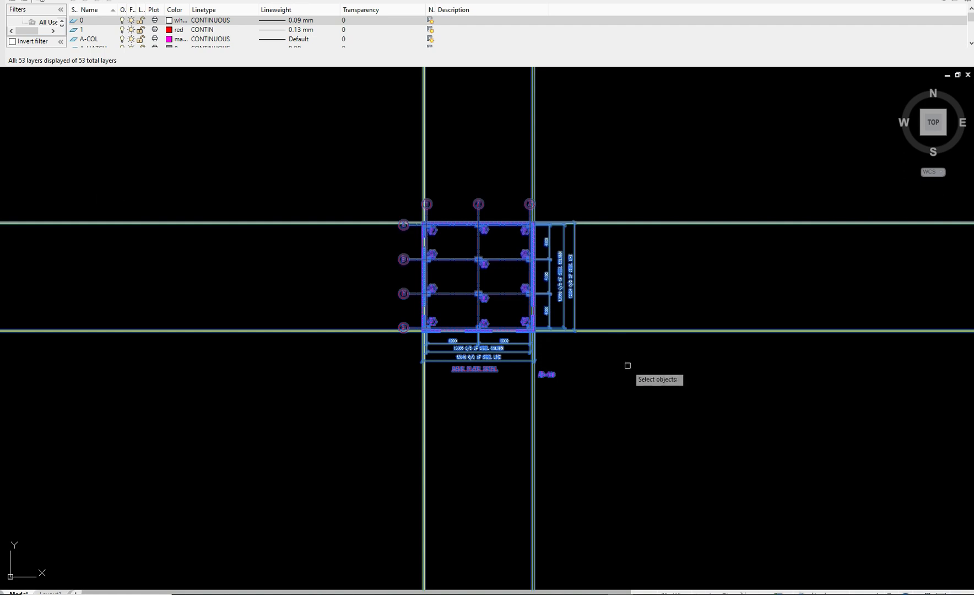
key("Return")
left_click_drag(685, 331, 641, 149)
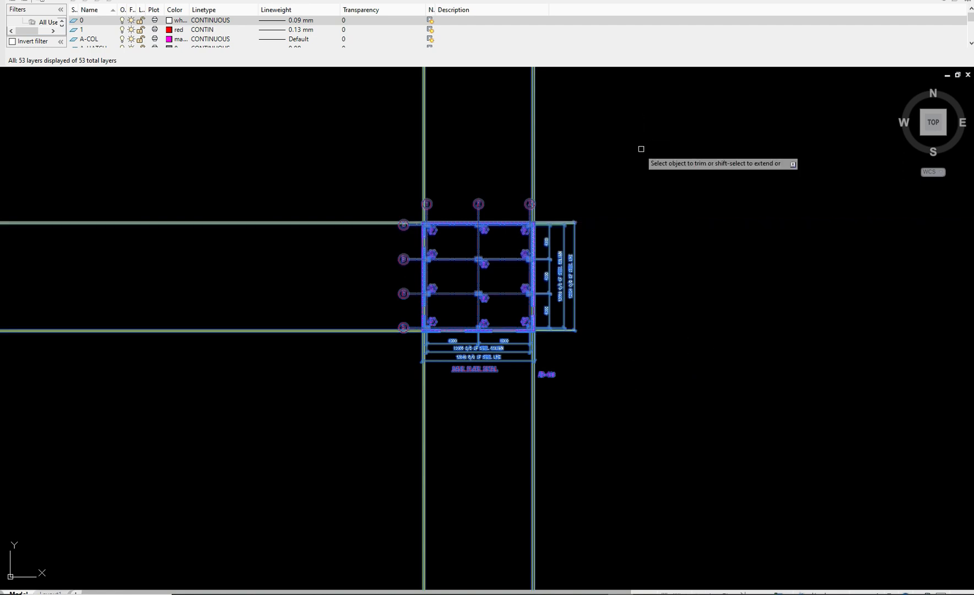
Trim the construction lines' far ends beyond the grid 1, grid A and grid D sides of the plan
middle_click_drag(596, 161, 596, 214)
scroll(596, 214, "down", 2)
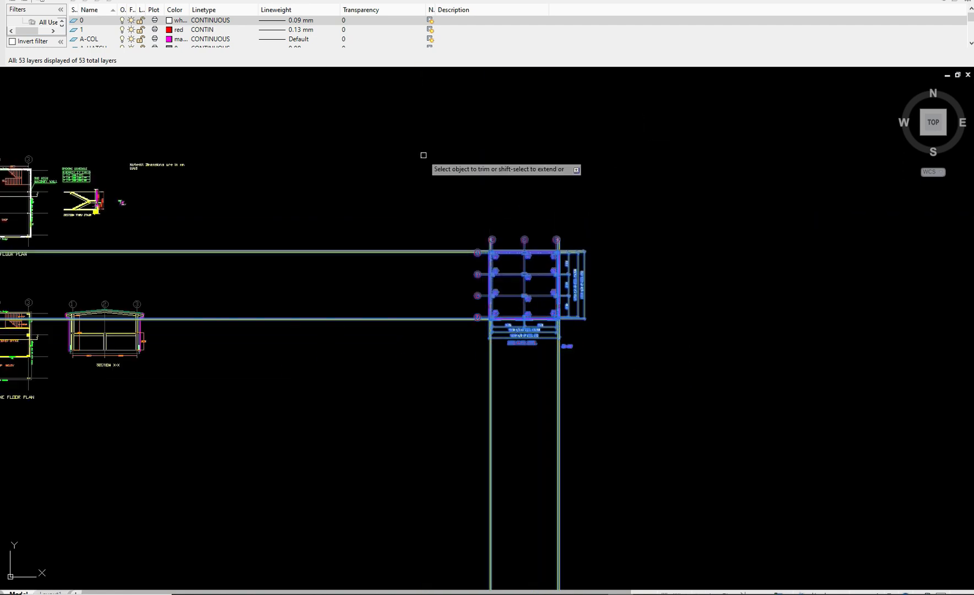
left_click(398, 377)
left_click(328, 198)
middle_click_drag(557, 430, 542, 359)
left_click(594, 377)
left_click(440, 303)
Trim the leftover vertical line pieces below the grid D wall at grids 3 and 1, and end the trim
scroll(483, 272, "up", 6)
scroll(635, 207, "up", 6)
scroll(709, 319, "down", 2)
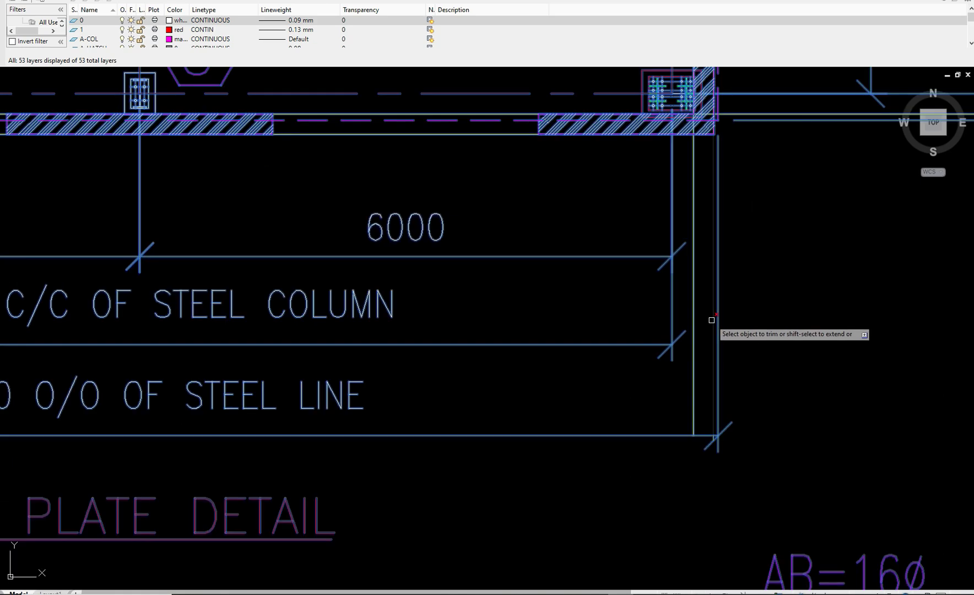
scroll(507, 283, "down", 3)
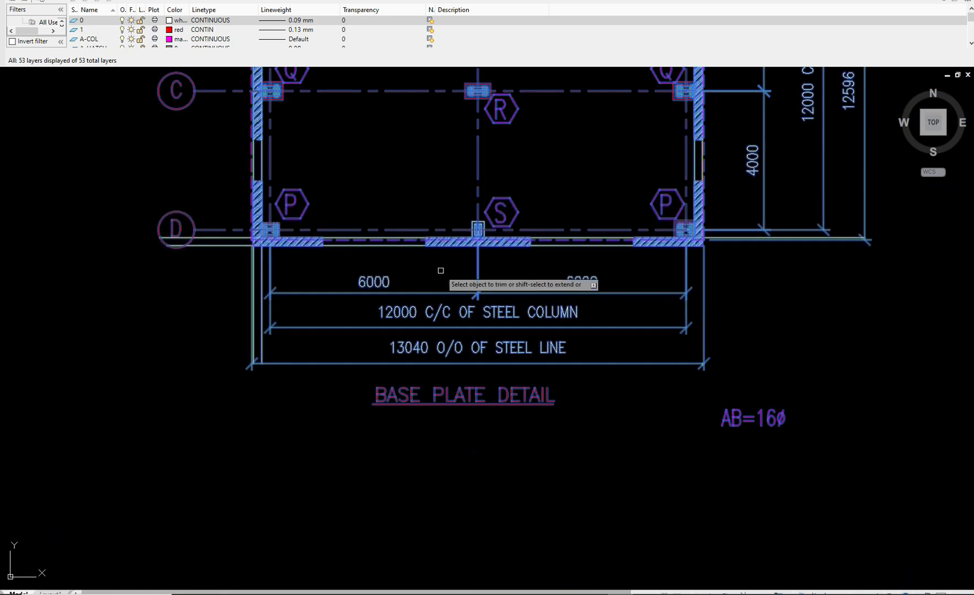
scroll(358, 280, "up", 5)
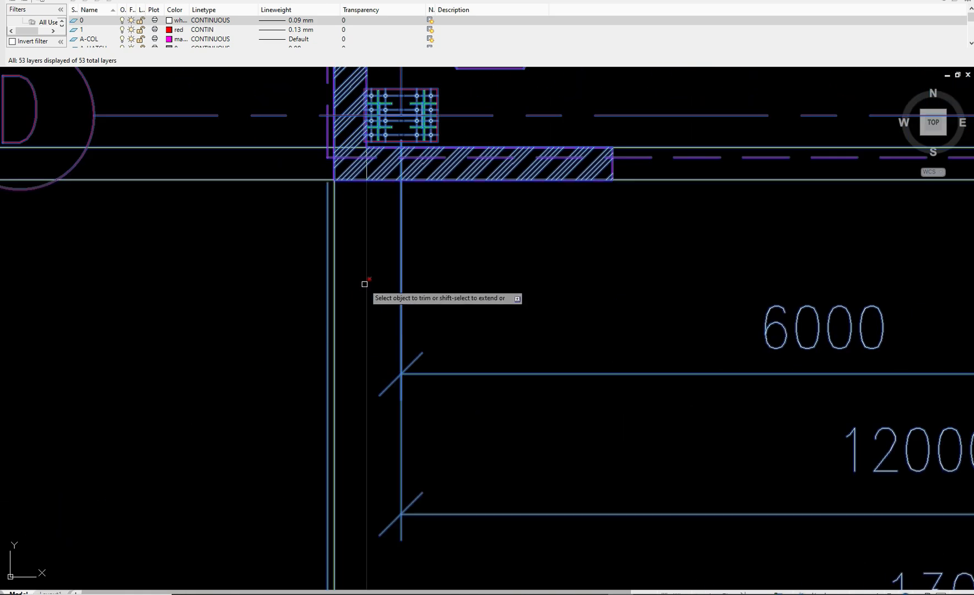
scroll(271, 256, "down", 2)
scroll(271, 255, "down", 2)
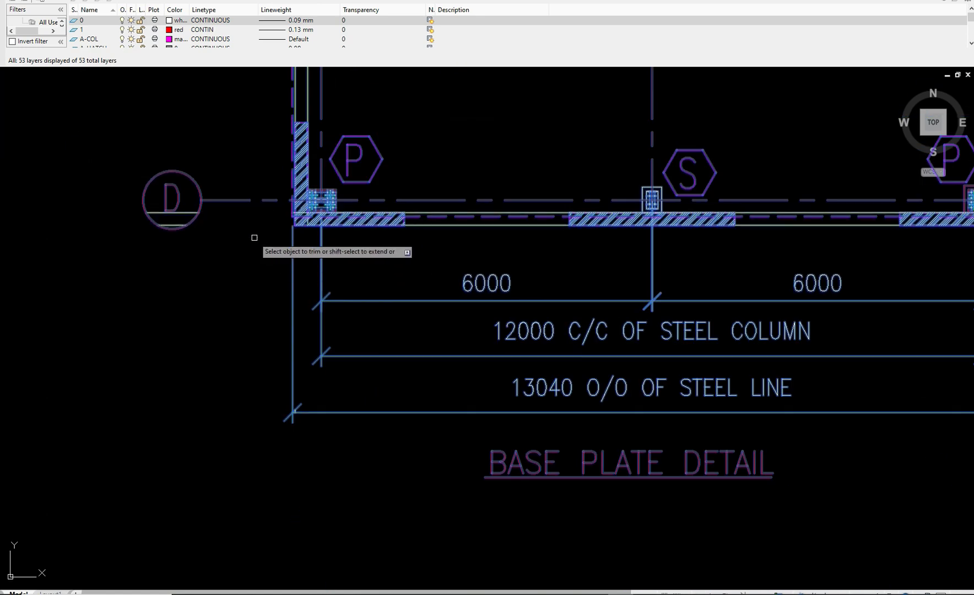
scroll(256, 236, "down", 4)
scroll(228, 239, "up", 4)
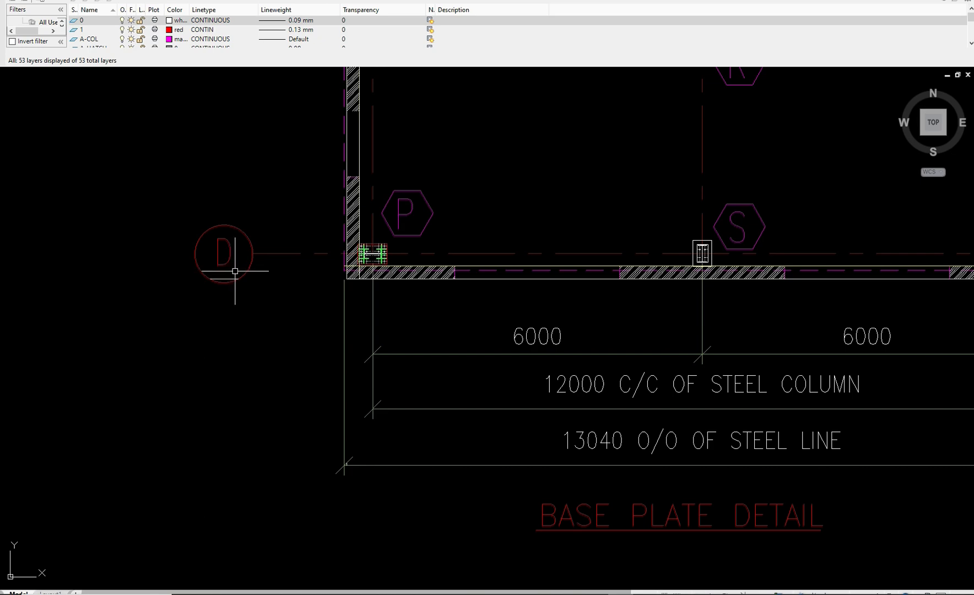
Erase the leftover line pieces in the grid D bubble and delete the wall hatching
scroll(237, 288, "down", 4)
scroll(512, 298, "up", 3)
scroll(483, 297, "up", 3)
middle_click_drag(383, 302, 467, 302)
scroll(468, 302, "up", 2)
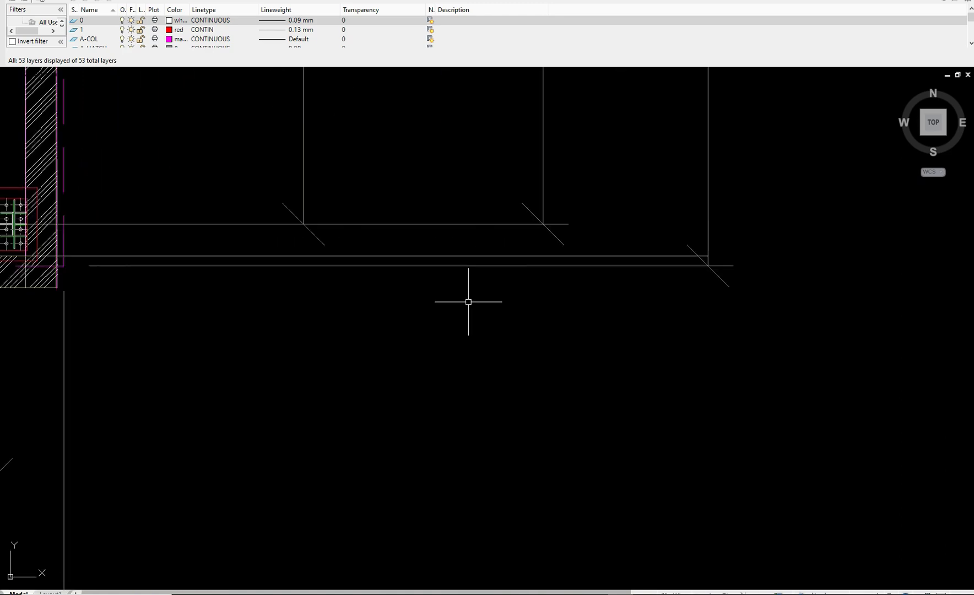
scroll(467, 302, "down", 2)
middle_click_drag(328, 313, 375, 326)
scroll(370, 317, "down", 5)
scroll(337, 271, "up", 5)
scroll(298, 279, "up", 1)
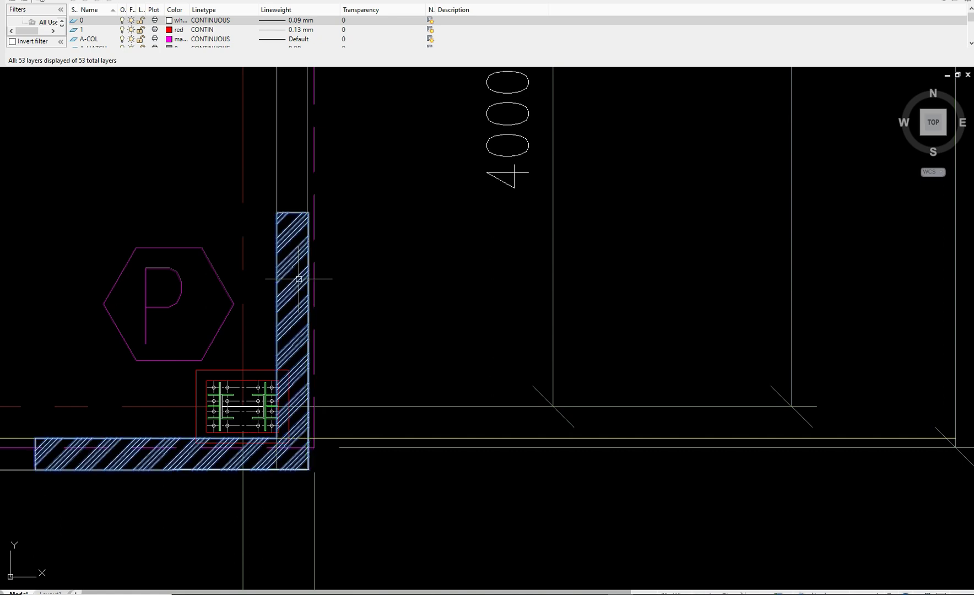
left_click(299, 279)
key("Delete")
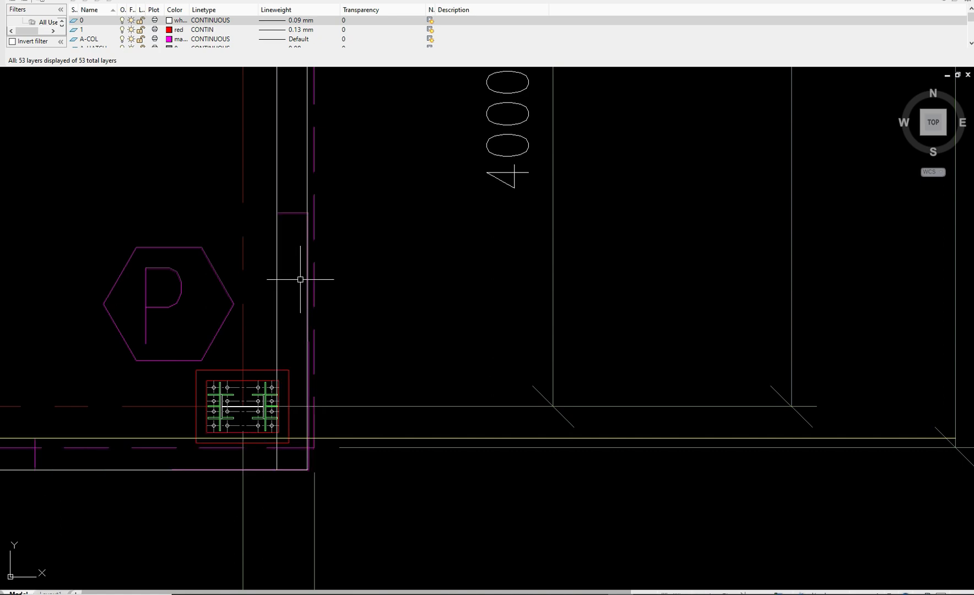
Fillet the inner wall-face lines of grids D and 1 into a sharp corner at D-1
scroll(320, 289, "down", 6)
middle_click_drag(284, 279, 398, 300)
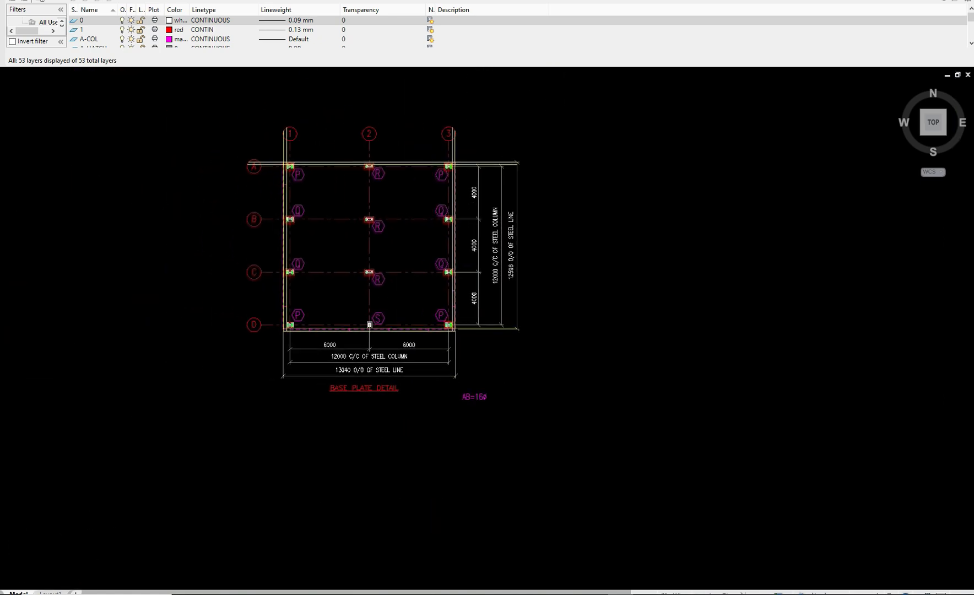
scroll(400, 300, "up", 2)
scroll(316, 299, "up", 4)
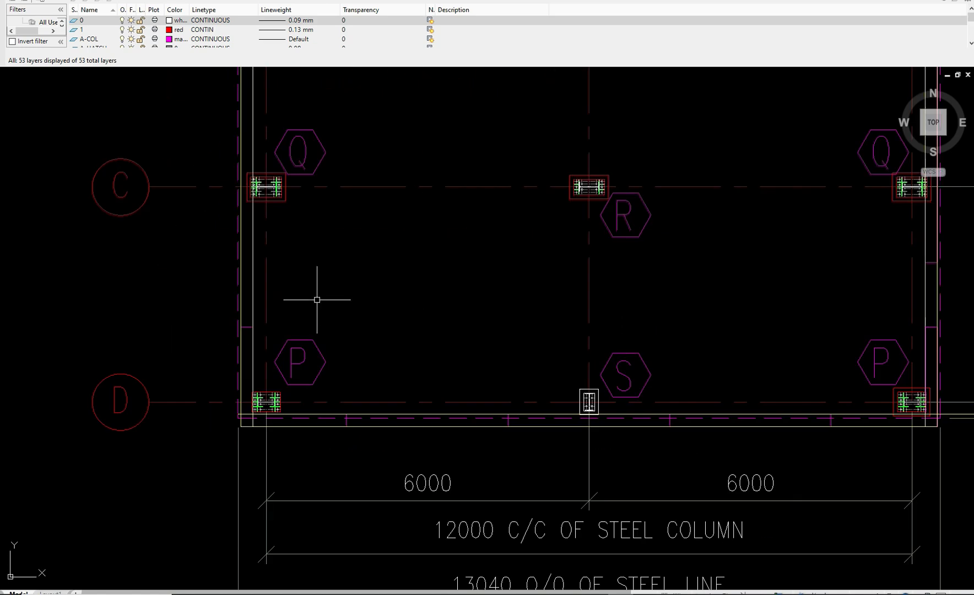
scroll(269, 353, "up", 4)
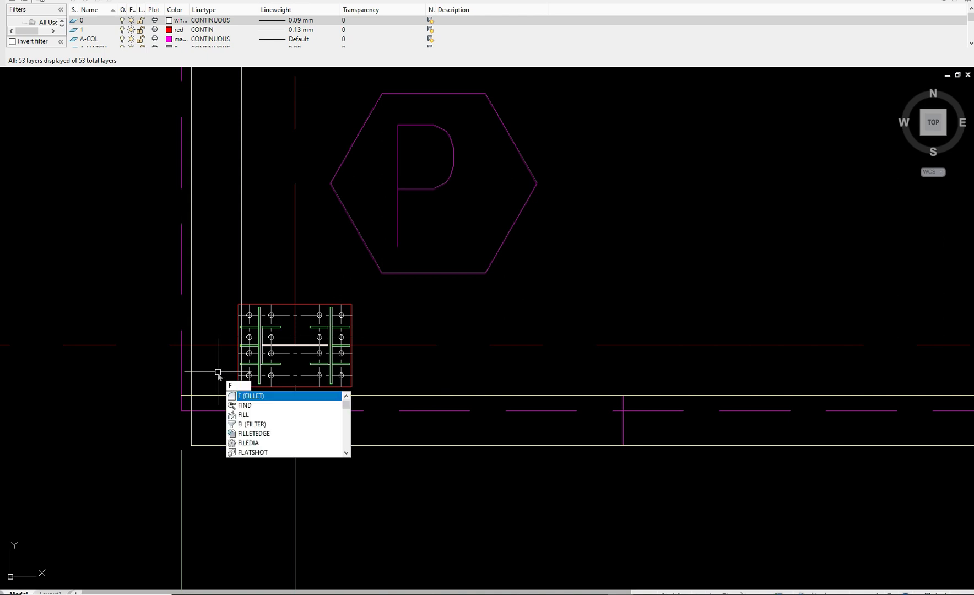
key("Return")
left_click(282, 395)
left_click(241, 274)
Fillet the inner wall-face lines of grids D and 3 into a sharp corner at D-3
scroll(237, 287, "down", 8)
scroll(782, 435, "up", 4)
scroll(469, 335, "up", 5)
key("Return")
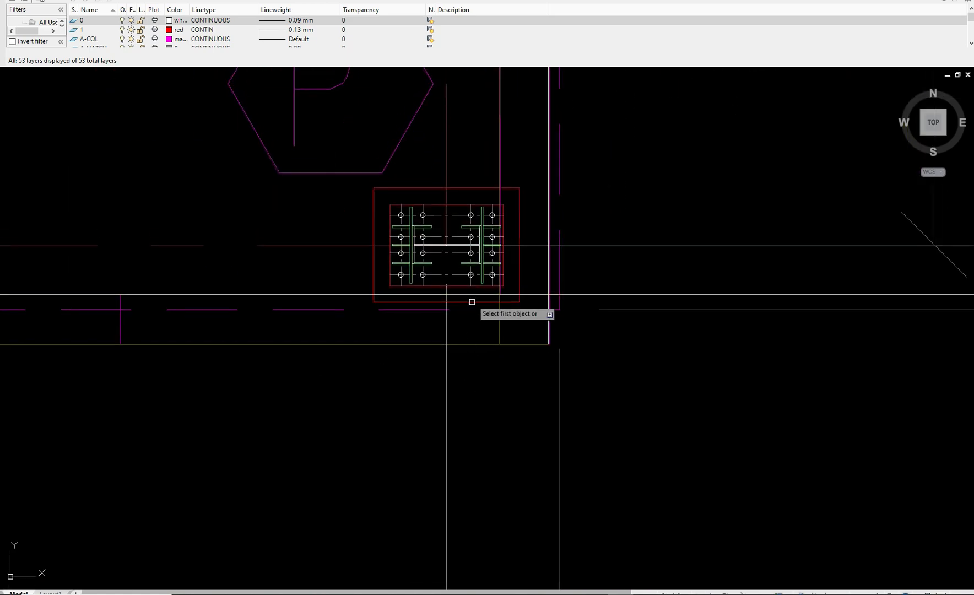
left_click(473, 294)
left_click(500, 178)
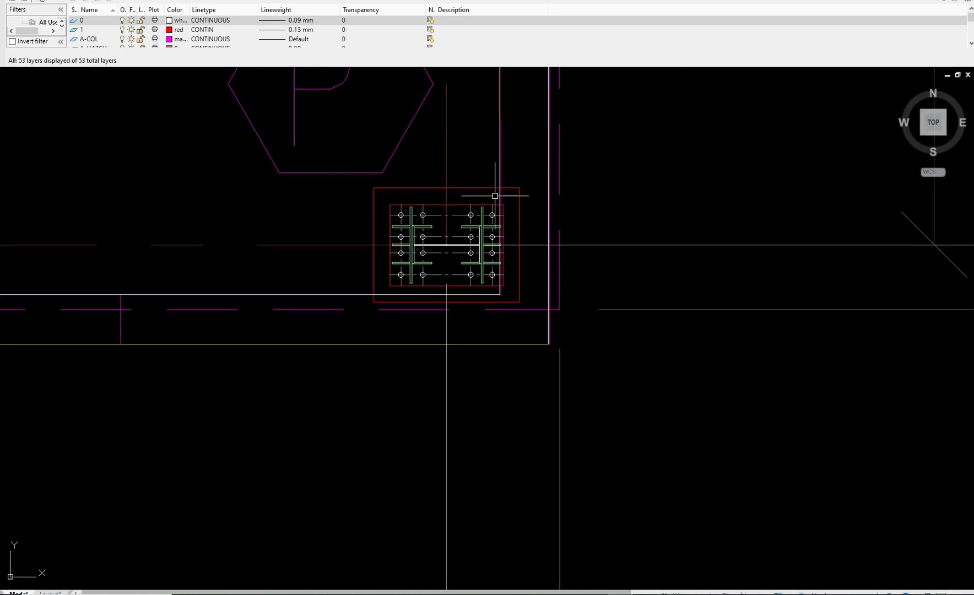
Fillet the outer and the inner wall-face lines of grids A and 1 into sharp corners at A-1
scroll(485, 220, "down", 8)
scroll(468, 252, "up", 10)
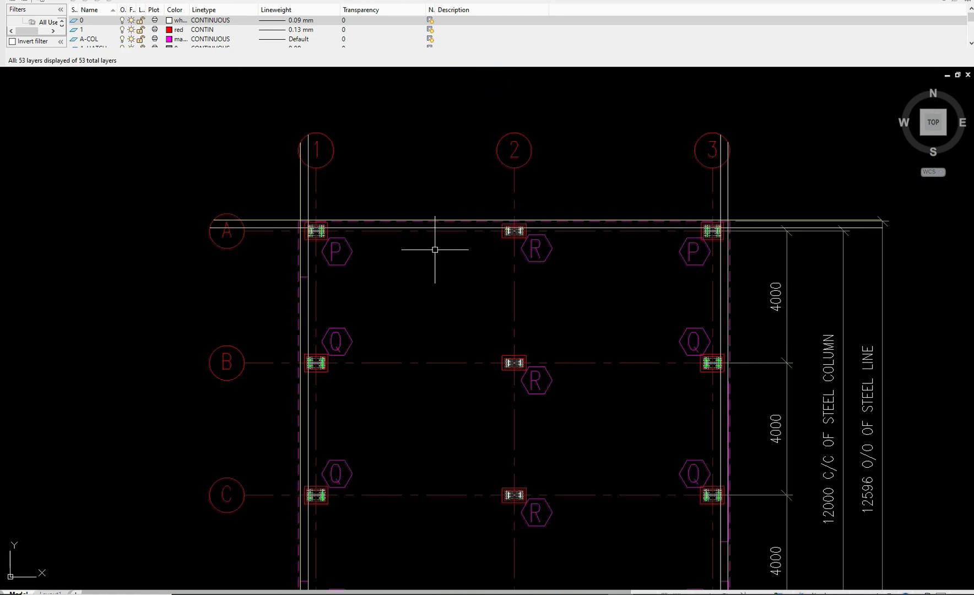
scroll(178, 224, "up", 7)
left_click(237, 237)
left_click(269, 208)
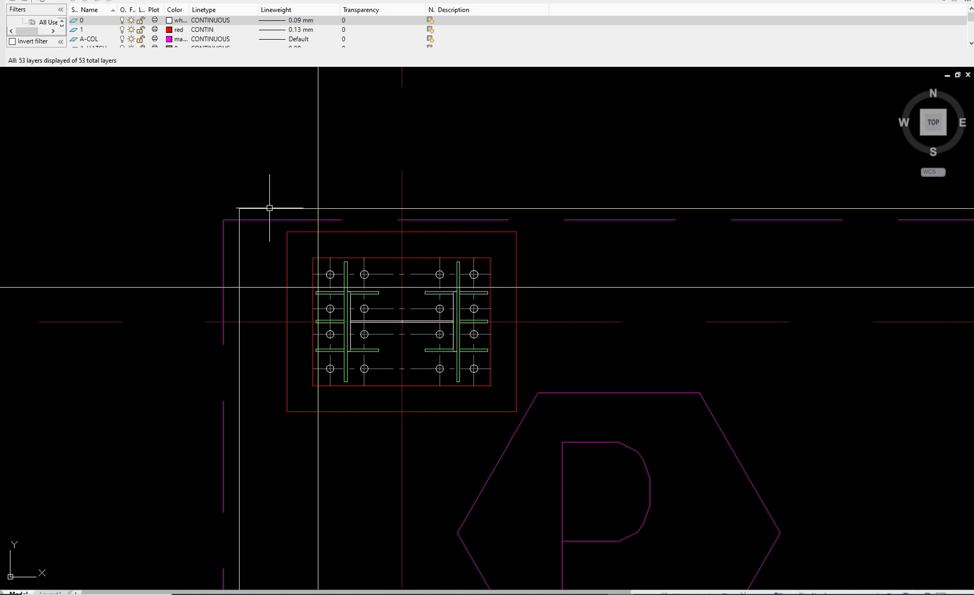
left_click(317, 454)
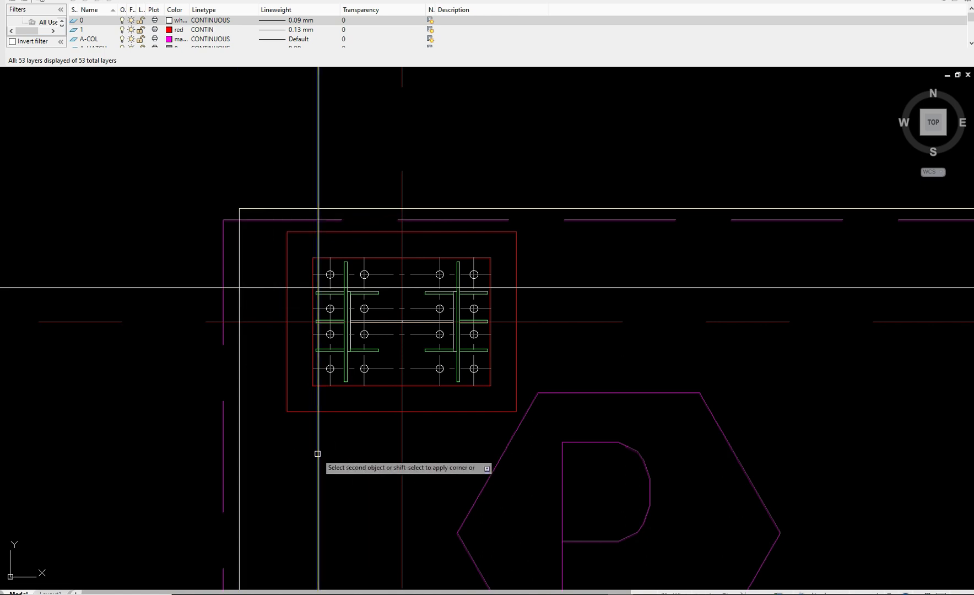
left_click(633, 287)
Fillet the inner wall-face lines of grids A and 3 into a sharp corner at A-3
scroll(557, 311, "down", 4)
middle_click_drag(687, 343, 356, 333)
scroll(356, 333, "down", 2)
scroll(692, 357, "up", 2)
middle_click_drag(909, 356, 360, 347)
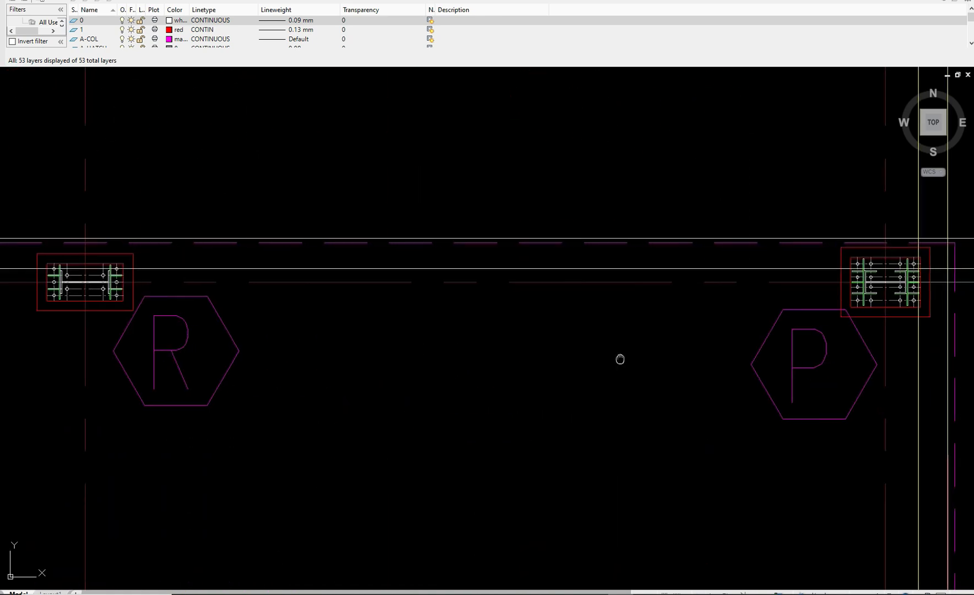
middle_click_drag(630, 361, 400, 357)
key("space")
left_click(579, 269)
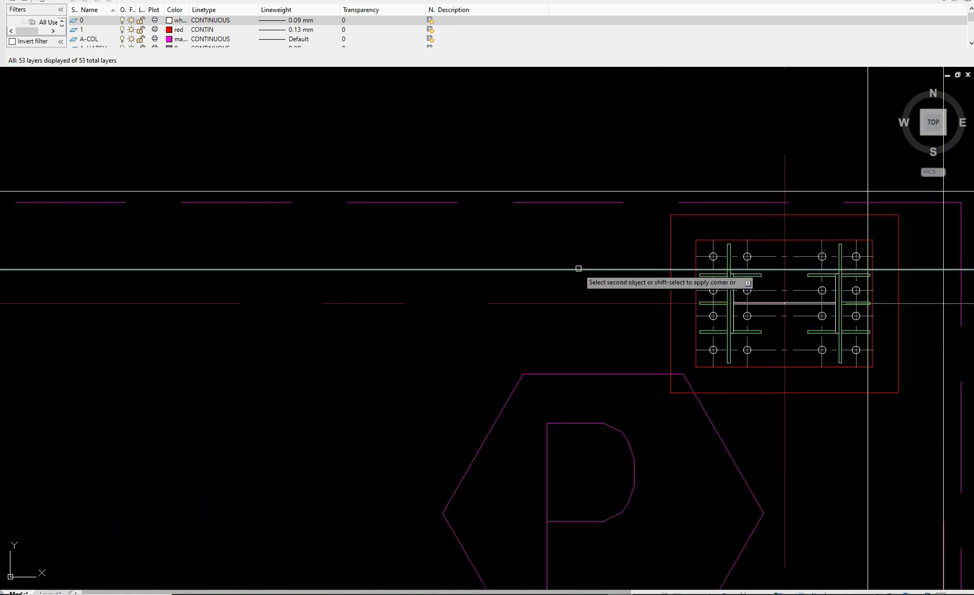
left_click(866, 420)
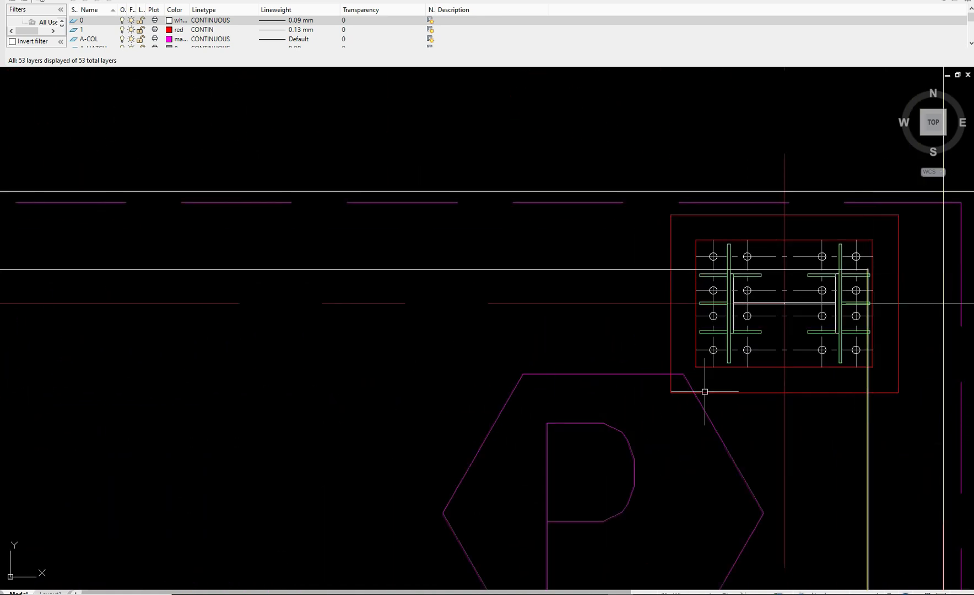
scroll(698, 388, "down", 10)
middle_click_drag(578, 399, 609, 301)
scroll(609, 301, "up", 2)
middle_click_drag(742, 287, 573, 320)
scroll(752, 273, "up", 4)
key("Return")
left_click(608, 302)
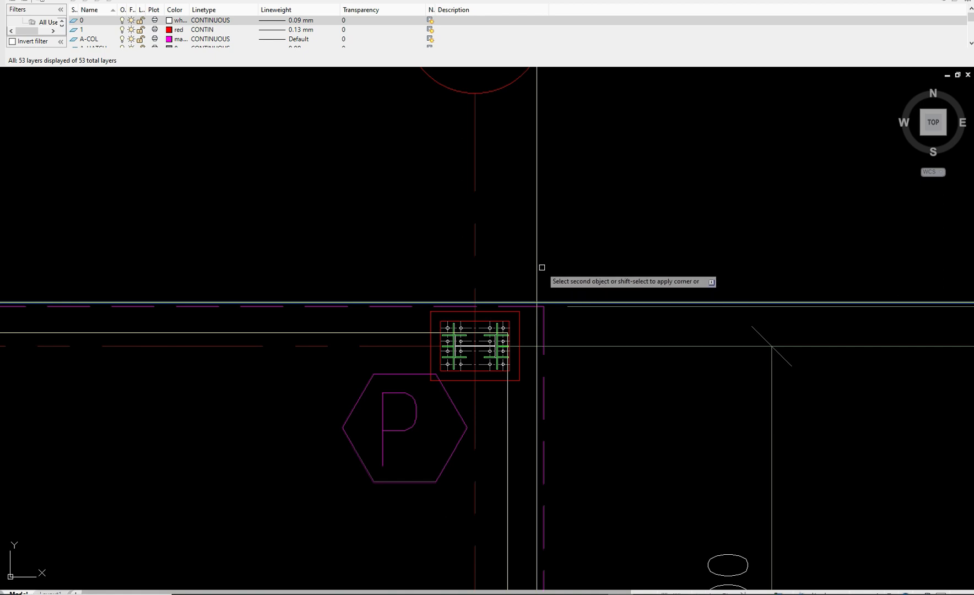
key("Escape")
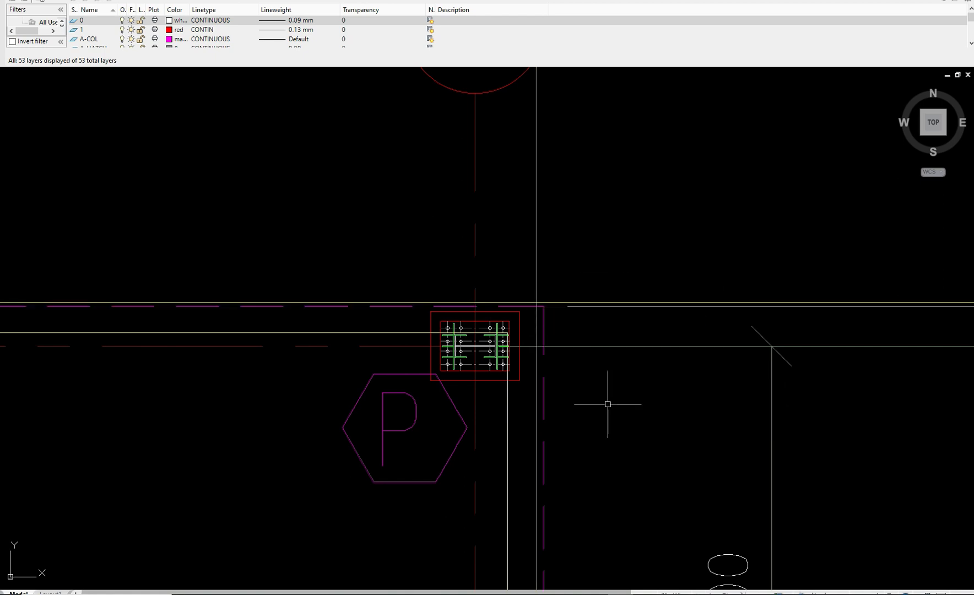
Fillet the outer wall-face lines of grids A and 3 into a sharp corner at A-3
type("f")
key("Return")
scroll(551, 404, "up", 2)
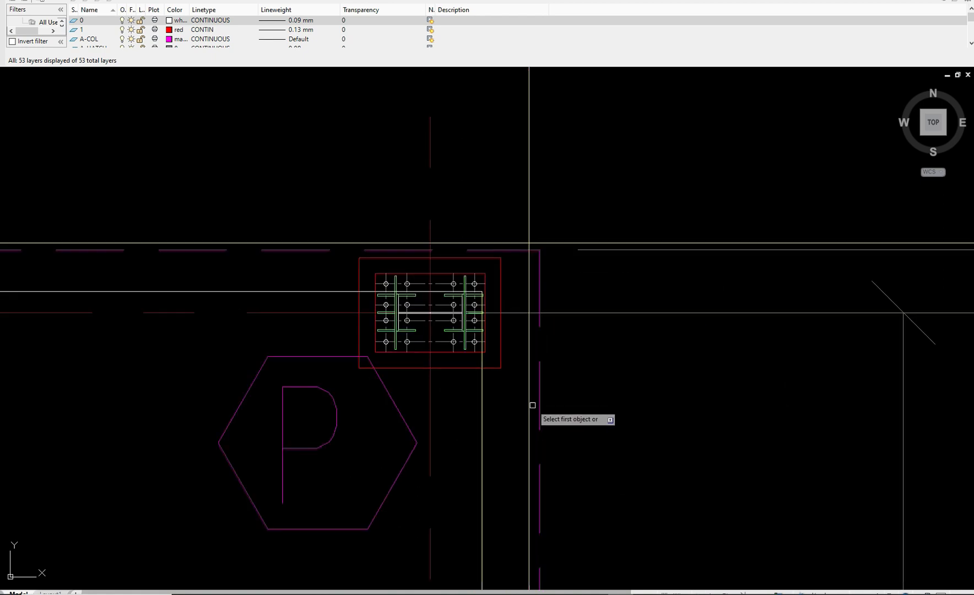
left_click(529, 243)
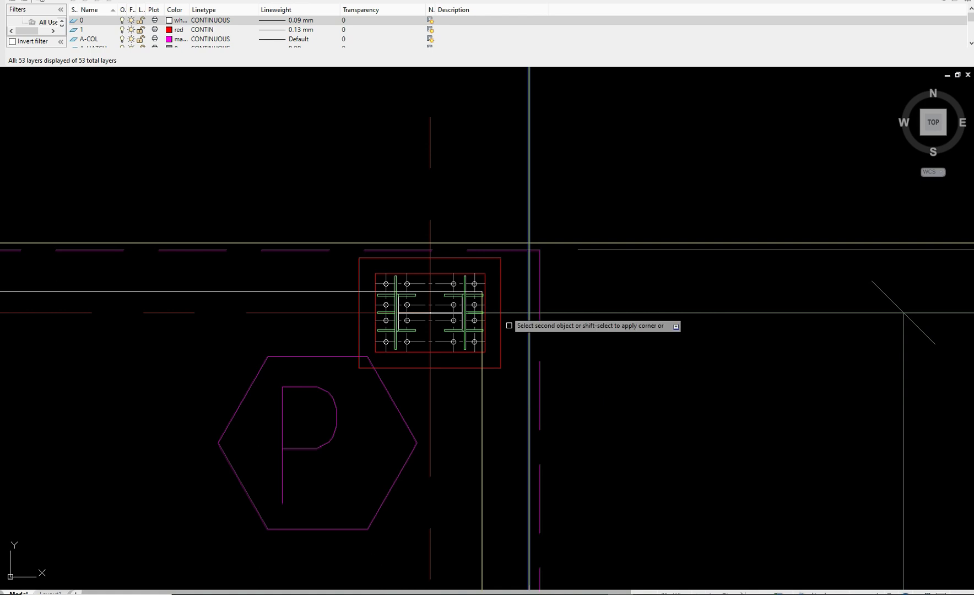
left_click(474, 242)
scroll(622, 278, "down", 2)
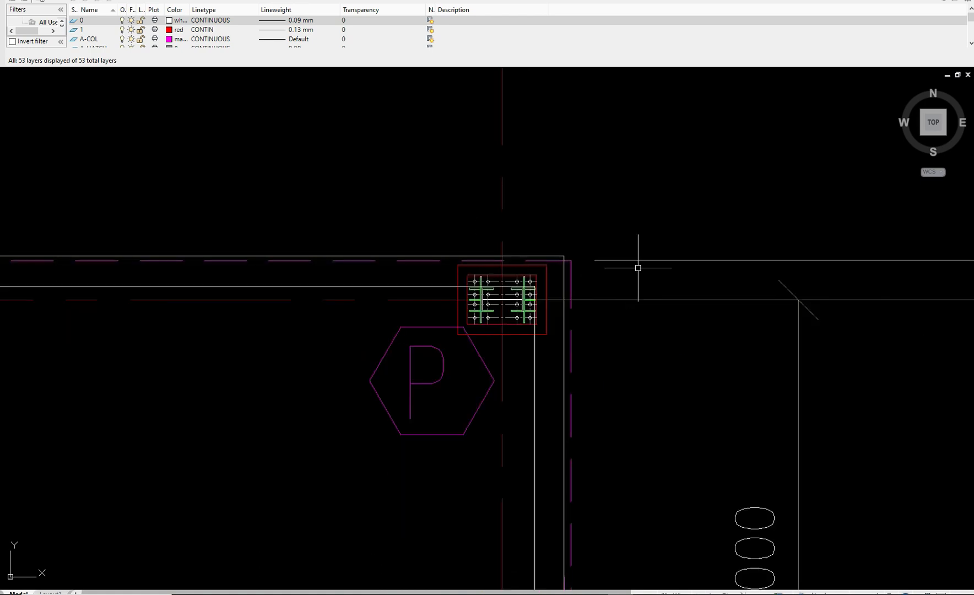
Examine the traced wall outline against the dashed steel line and base plates, from the grid A wall to the grid D wall
scroll(634, 273, "down", 3)
middle_click_drag(546, 335, 711, 237)
middle_click_drag(470, 348, 529, 283)
scroll(486, 399, "up", 2)
middle_click_drag(486, 388, 487, 342)
scroll(488, 344, "down", 6)
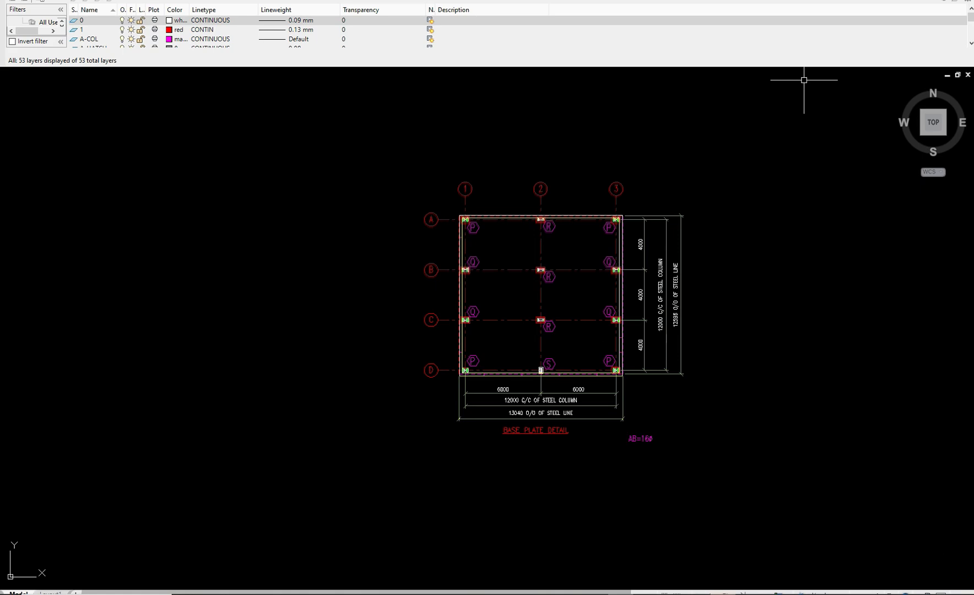
scroll(536, 282, "up", 4)
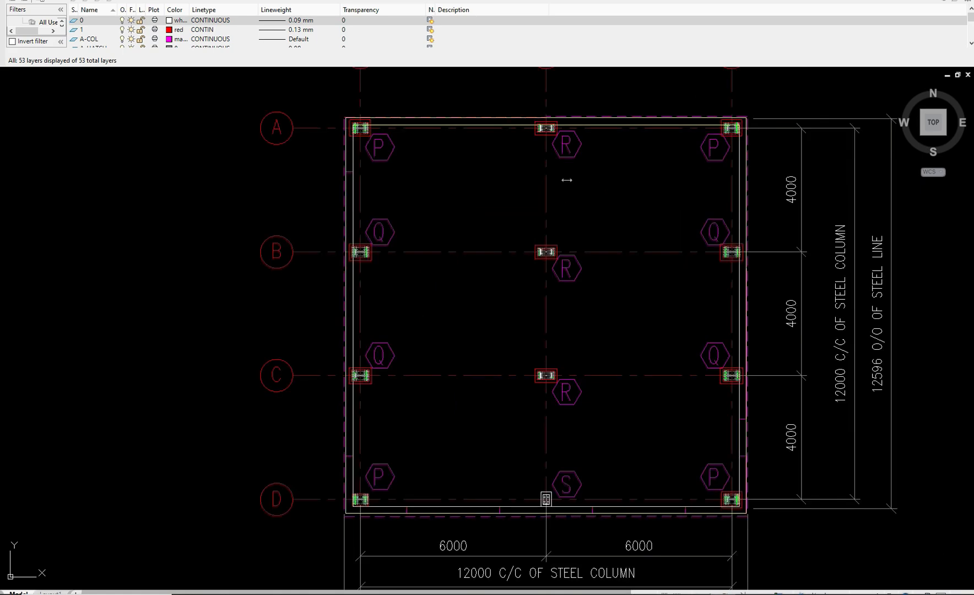
scroll(518, 181, "up", 6)
middle_click_drag(519, 180, 517, 215)
scroll(539, 319, "down", 4)
middle_click_drag(540, 319, 536, 304)
scroll(528, 237, "up", 6)
scroll(528, 237, "down", 3)
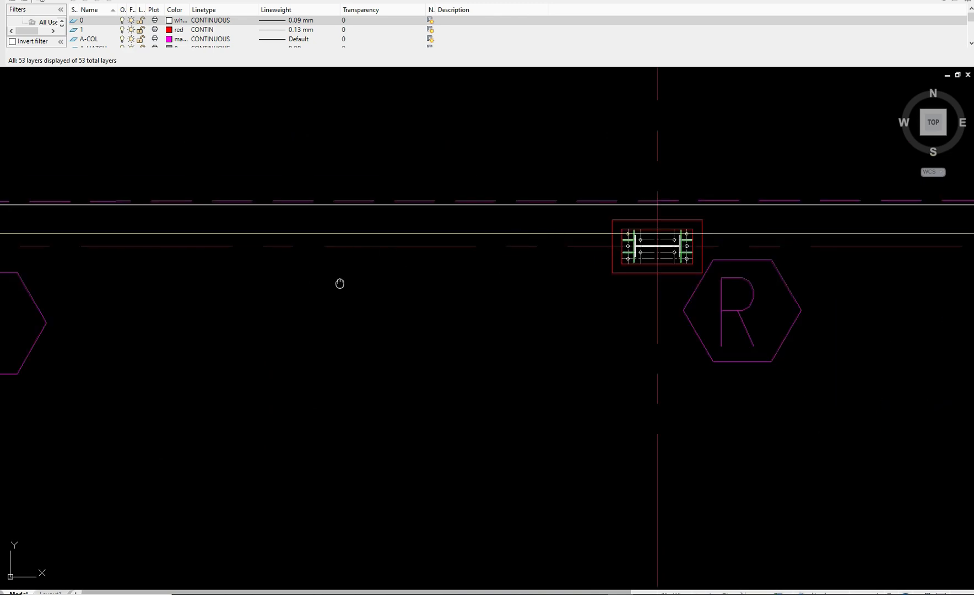
middle_click_drag(339, 283, 533, 240)
scroll(532, 241, "up", 1)
scroll(531, 241, "down", 3)
middle_click_drag(439, 285, 440, 182)
scroll(440, 209, "down", 2)
middle_click_drag(462, 315, 458, 254)
scroll(495, 380, "up", 6)
middle_click_drag(543, 289, 428, 324)
scroll(428, 324, "down", 2)
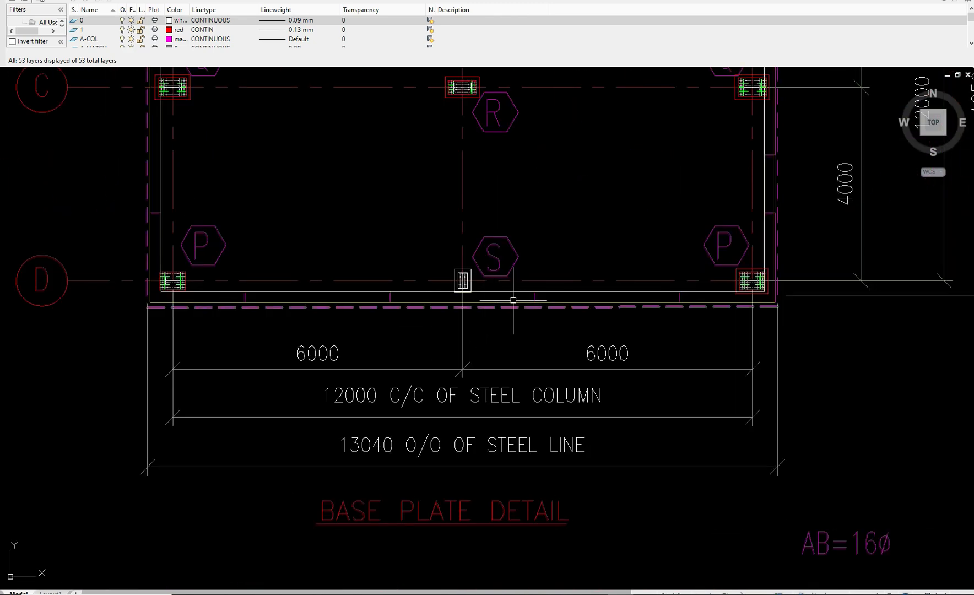
Examine the wall segment beside base plate S on the grid D wall
scroll(505, 302, "up", 4)
left_click(564, 293)
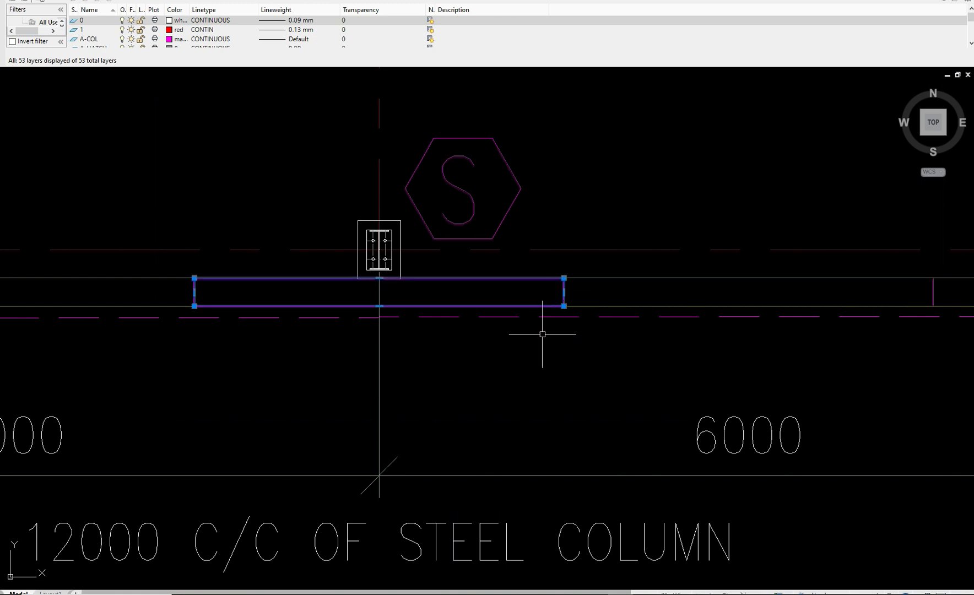
scroll(619, 210, "down", 4)
key("Escape")
middle_click_drag(370, 153, 368, 236)
scroll(373, 180, "down", 2)
middle_click_drag(296, 187, 376, 279)
Draw two short lines joining the west corners of the red outer rectangle at C-1 to the outer wall face
scroll(350, 242, "up", 6)
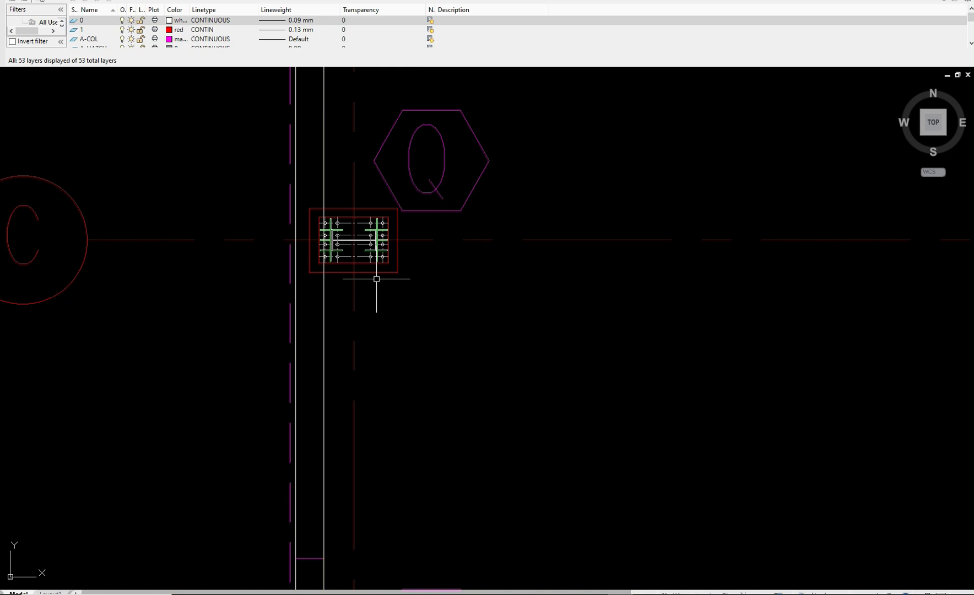
scroll(409, 289, "up", 2)
middle_click_drag(410, 289, 410, 295)
key("Return")
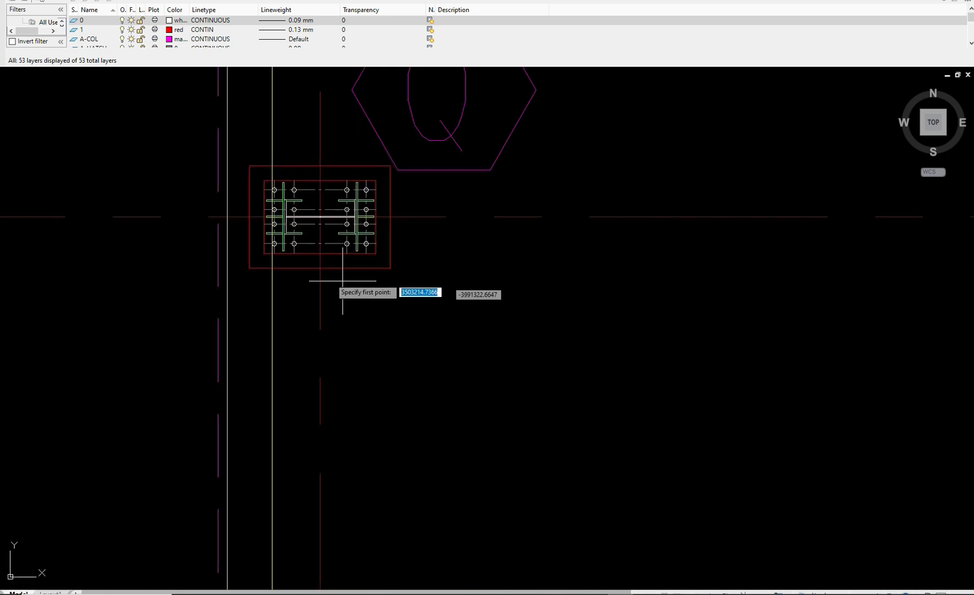
left_click(244, 268)
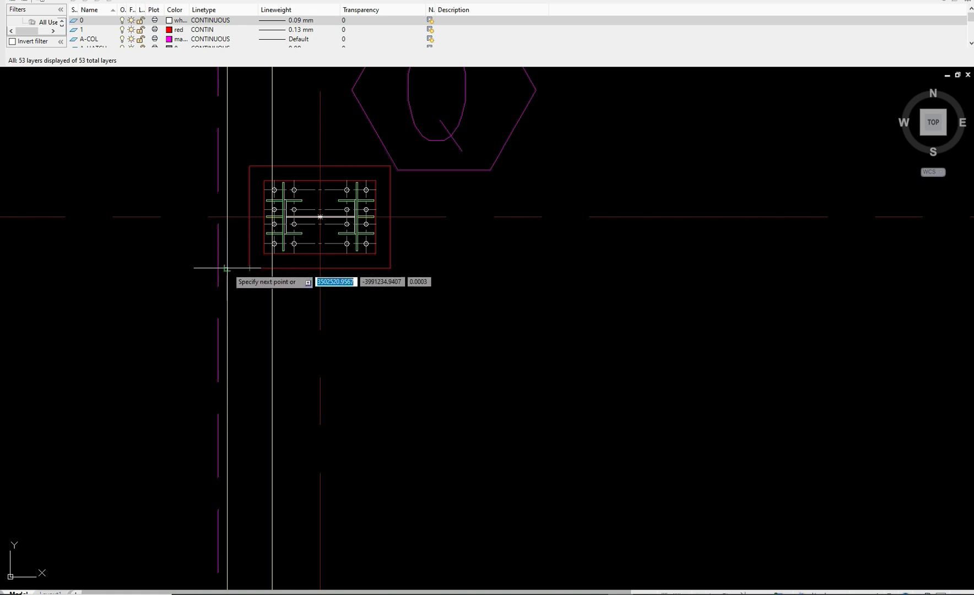
left_click(227, 267)
key("Return")
key("Return")
left_click(250, 166)
left_click(227, 166)
key("Return")
Draw a line from the upper-left corner of the base plate at D-1 to the outer face of the grid 1 wall
scroll(398, 216, "down", 5)
middle_click_drag(459, 280, 433, 252)
middle_click_drag(378, 328, 399, 272)
scroll(377, 308, "up", 6)
type("l")
key("Return")
left_click(309, 359)
left_click(266, 359)
key("Return")
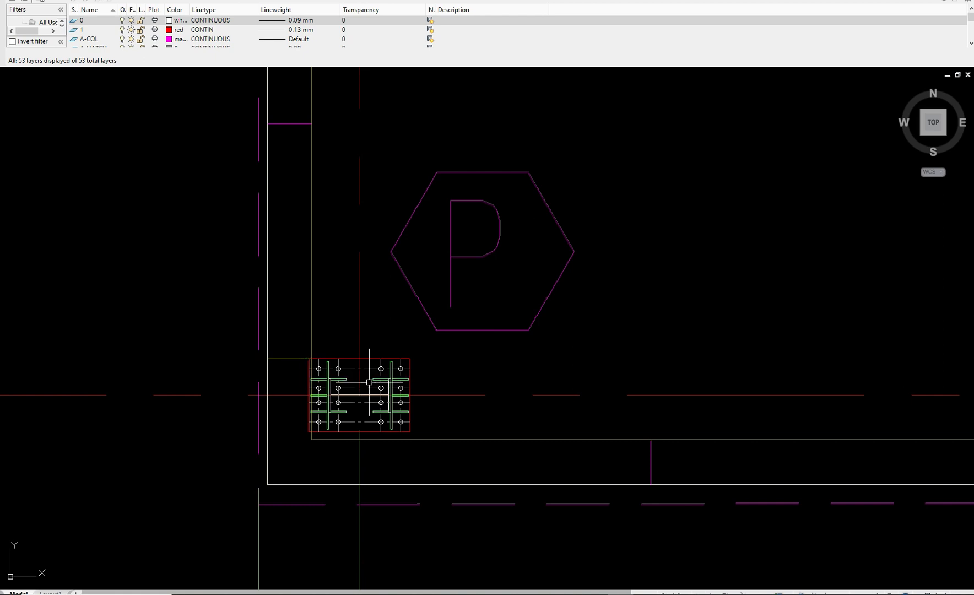
Draw a line from the lower-right corner of the base plate at D-1 to the outer face of the grid D wall
key("Return")
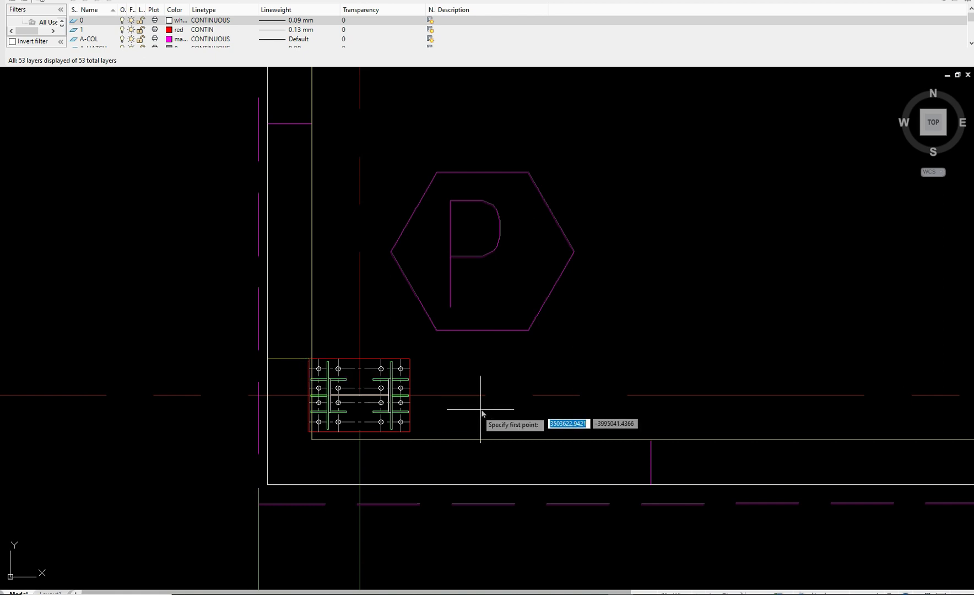
left_click(410, 431)
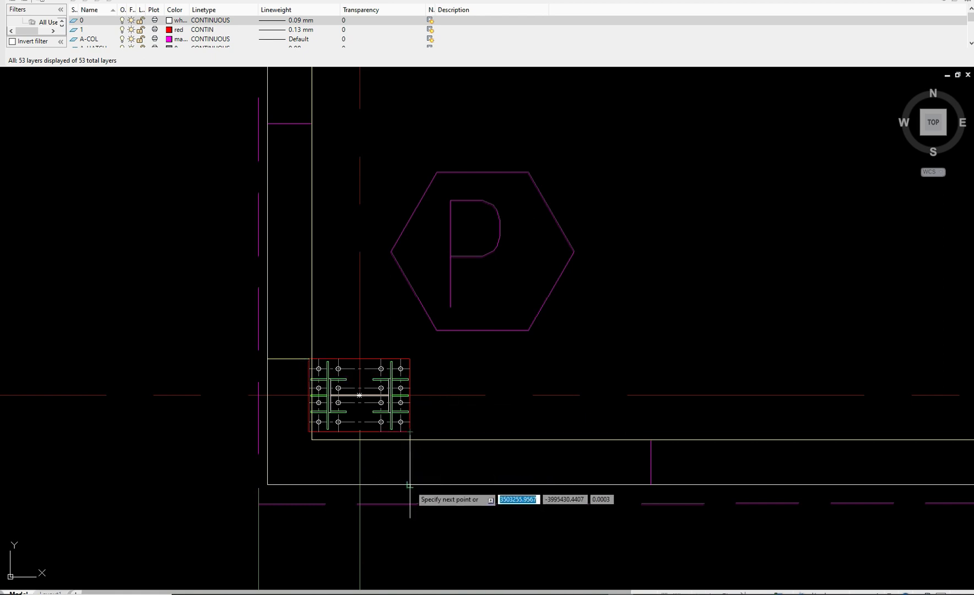
scroll(424, 383, "down", 4)
middle_click_drag(566, 398, 374, 379)
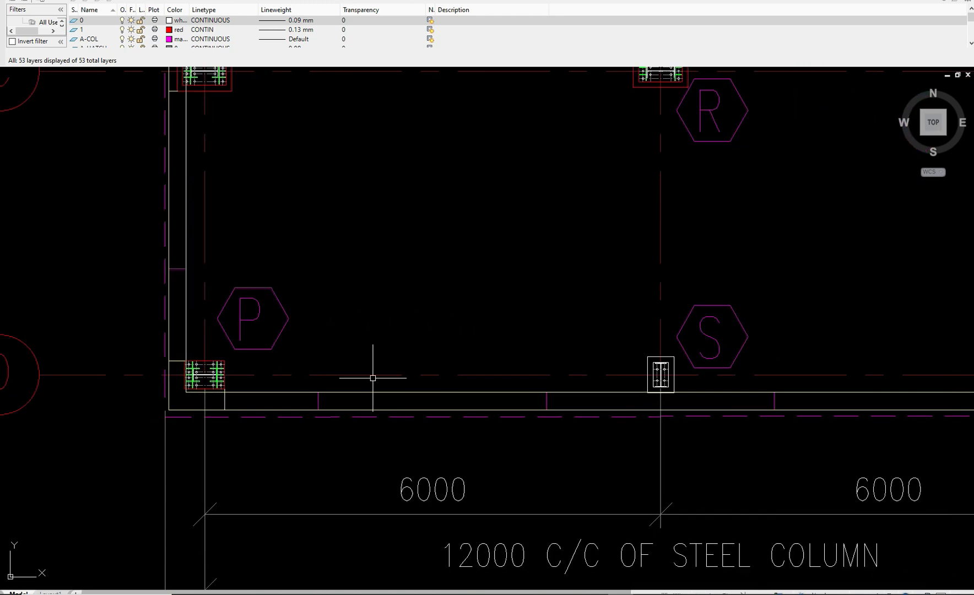
middle_click_drag(496, 361, 417, 368)
left_click(417, 368)
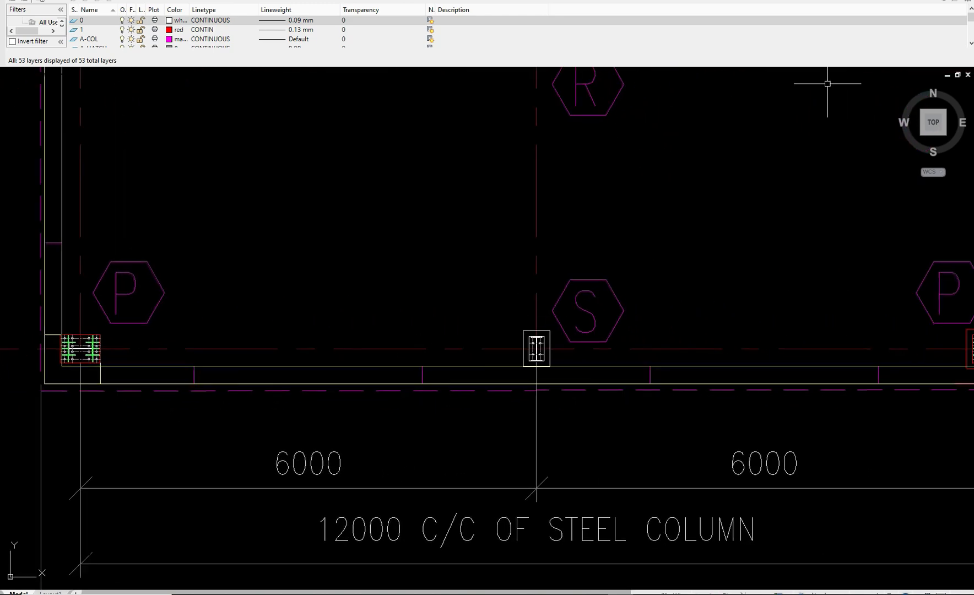
Set the current drawing color to index color 255
left_click(933, 122)
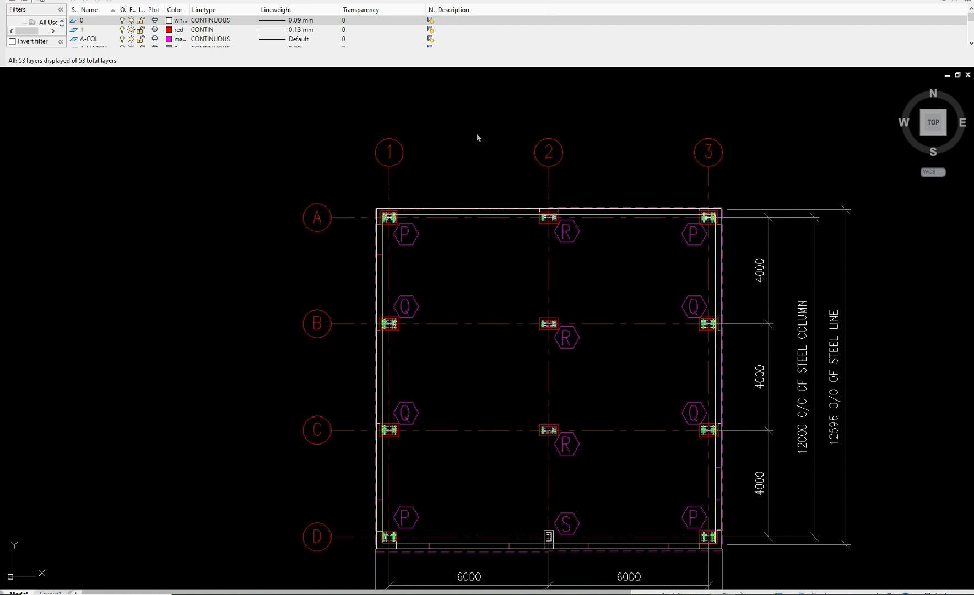
type("c")
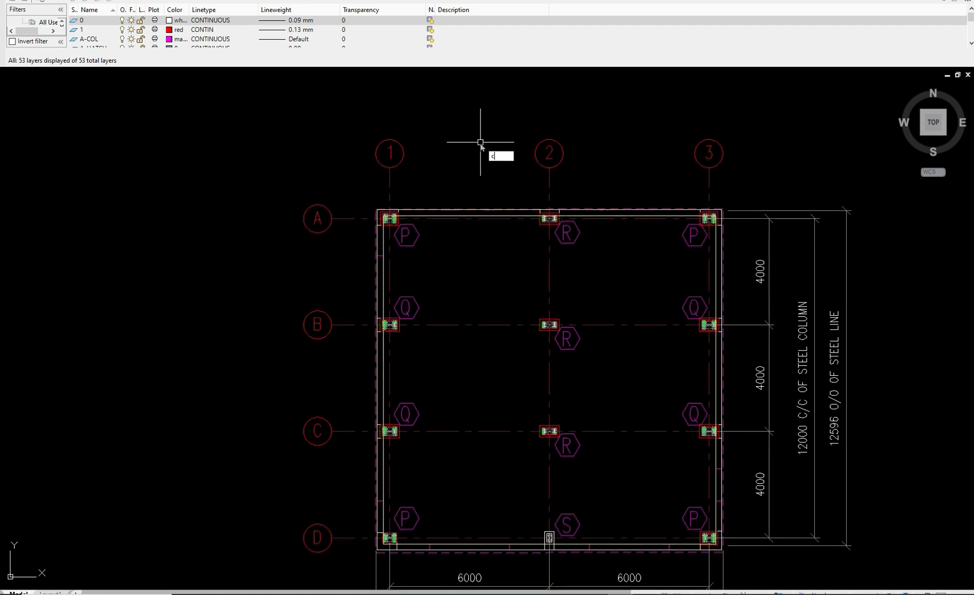
type("o")
key("Return")
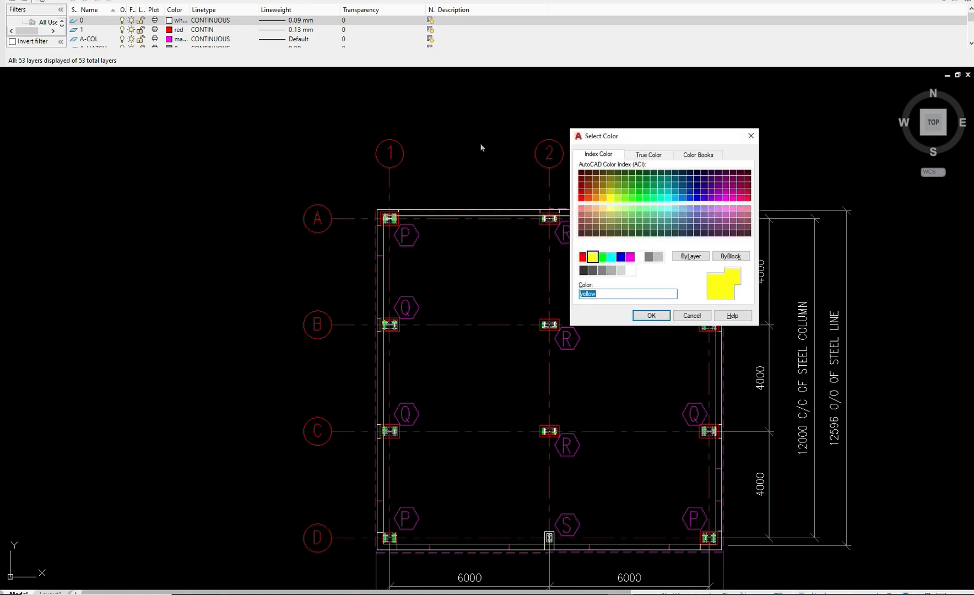
left_click(630, 271)
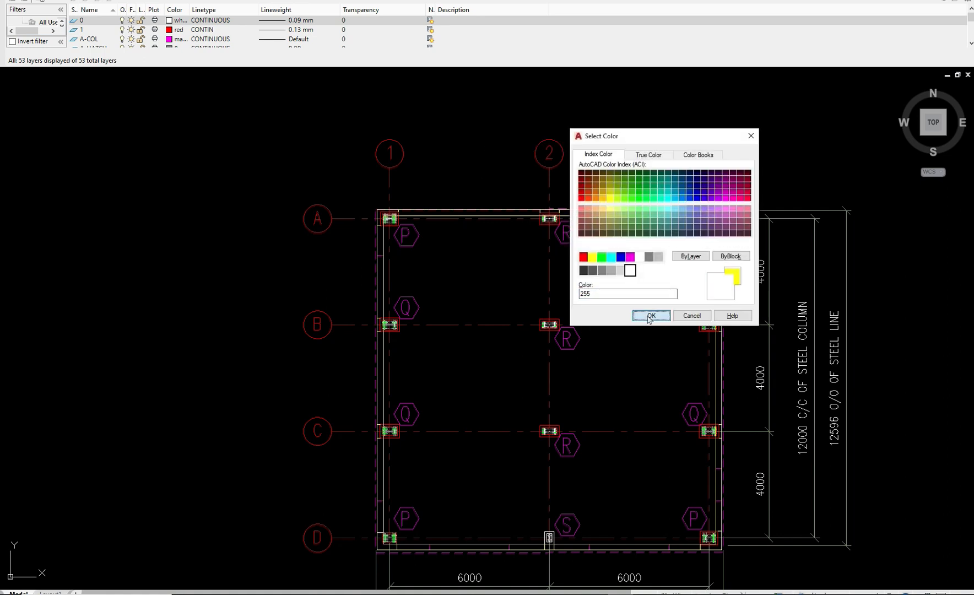
left_click(650, 315)
Draw a rectangle at A-1 from the outer wall corner to the lower-right corner of the red rectangle around the base plate
scroll(398, 232, "up", 6)
type("rec")
key("Return")
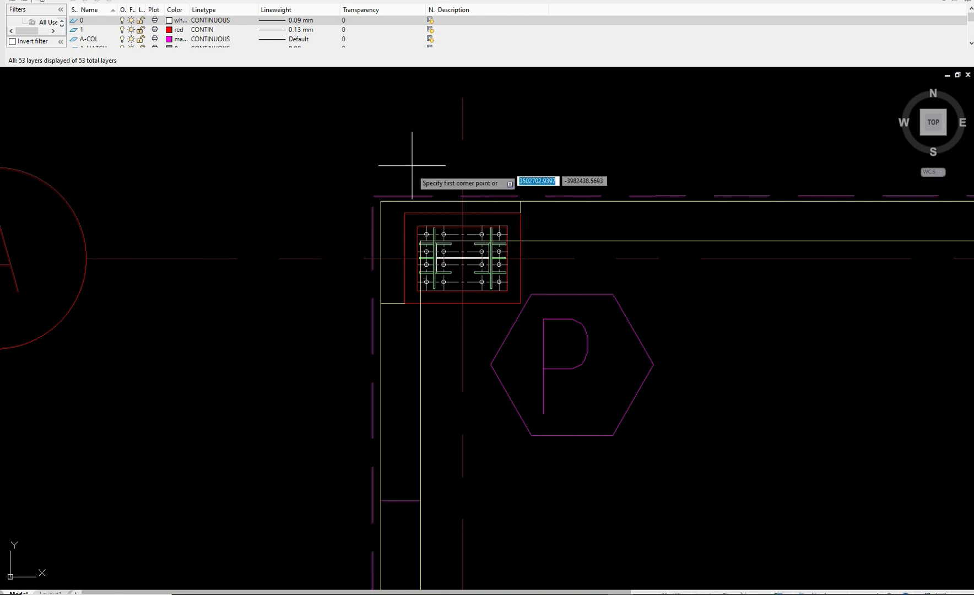
left_click(380, 202)
left_click(520, 302)
scroll(542, 172, "down", 4)
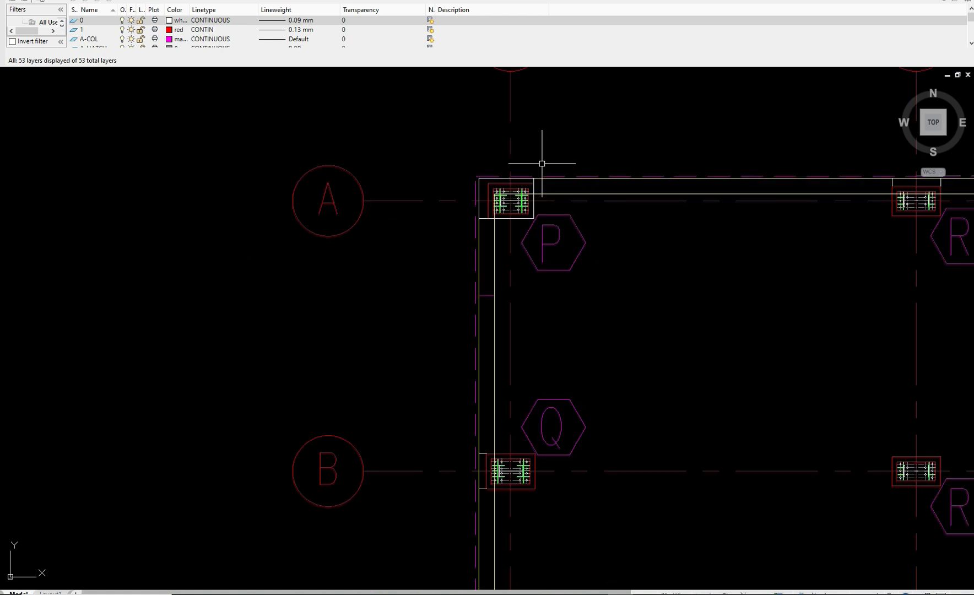
Draw a rectangle around the base plate at B-1 from the outer wall face to the lower-right corner of the red rectangle
middle_click_drag(543, 164, 494, 54)
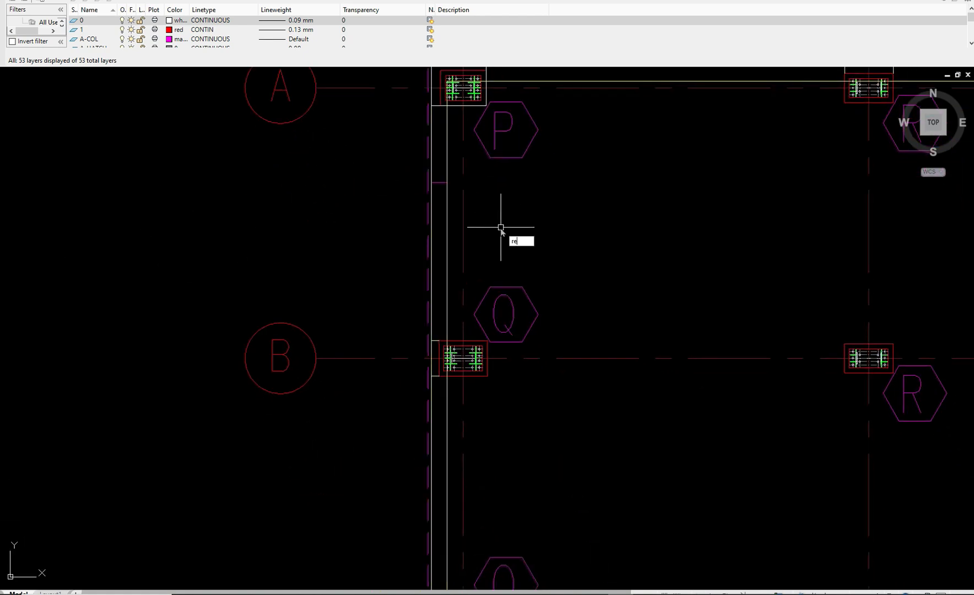
type("c")
key("Return")
scroll(446, 320, "up", 4)
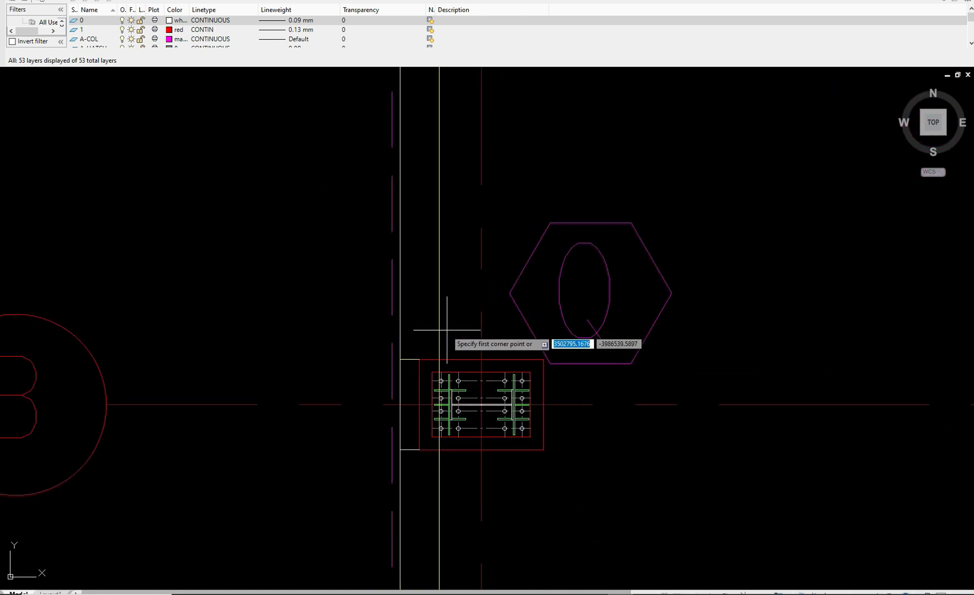
left_click(400, 359)
left_click(543, 450)
Draw a rectangle around the base plate at C-1 from the outer wall face to the lower-right corner of the red rectangle
scroll(498, 241, "down", 6)
middle_click_drag(521, 302, 510, 258)
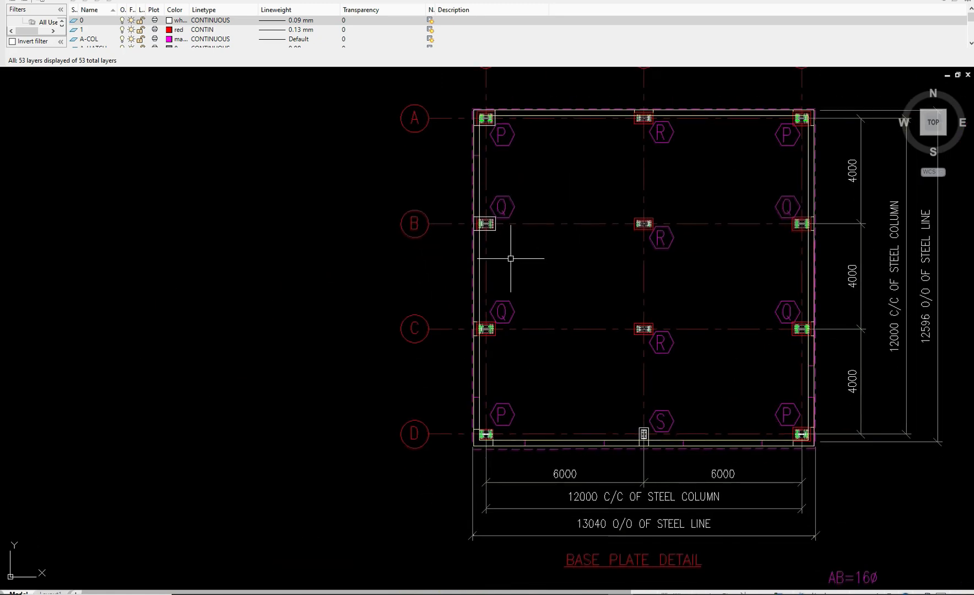
type("ectang")
key("Return")
scroll(435, 338, "up", 5)
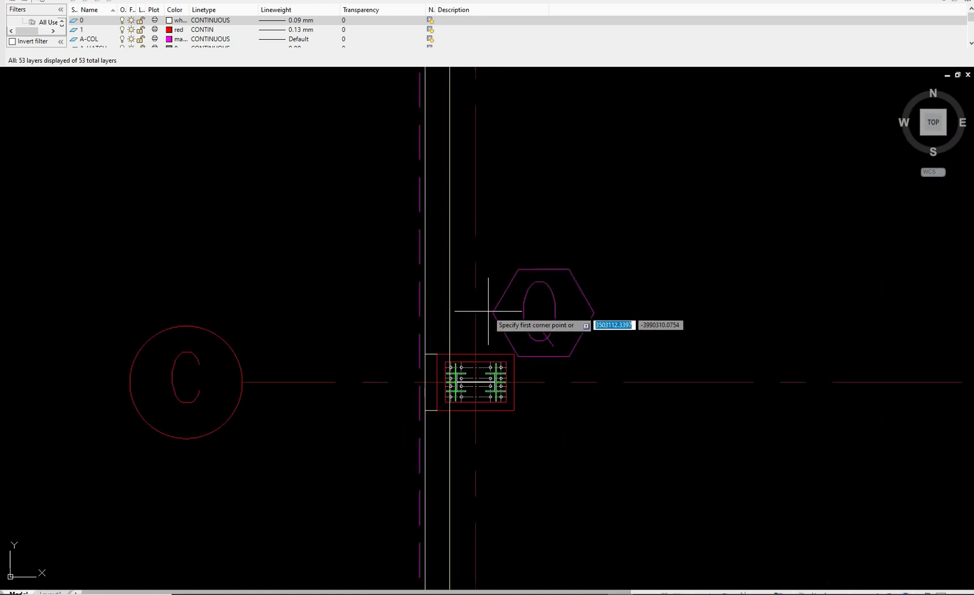
left_click(425, 355)
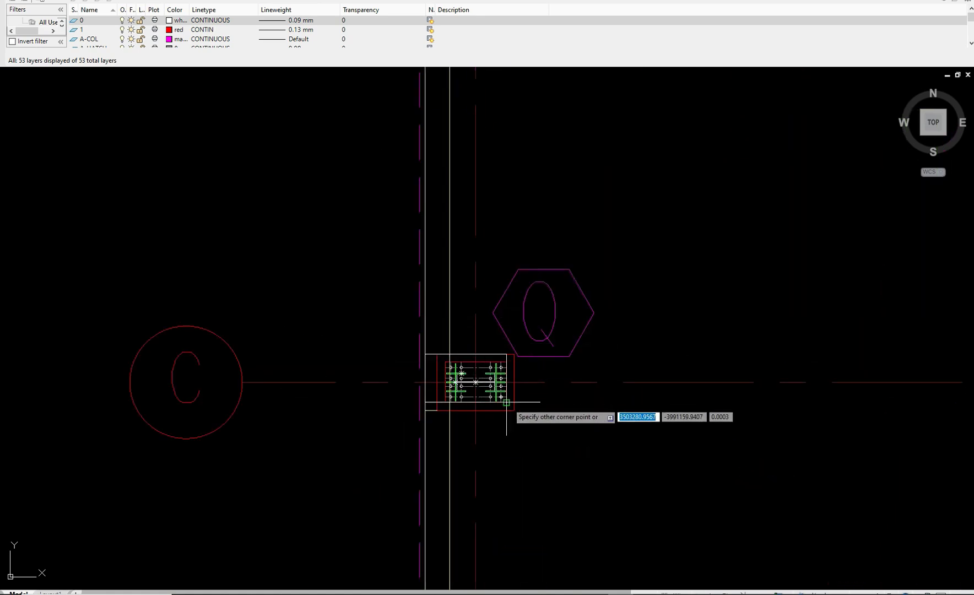
left_click(514, 410)
key("Return")
Draw a rectangle at D-1 enclosing the base plate and the wall corner, bounded by the two short lines and the outer wall faces
scroll(560, 309, "down", 5)
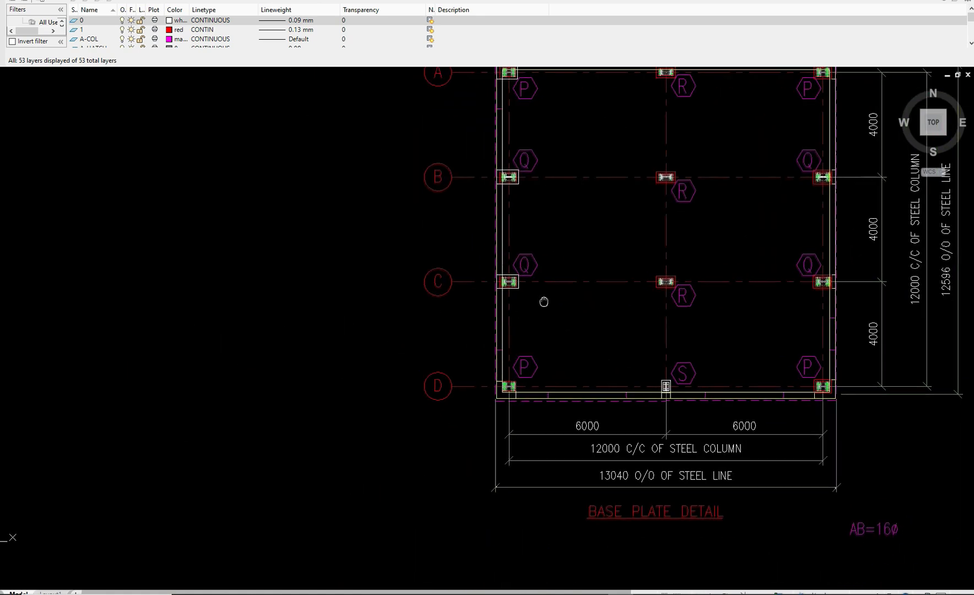
scroll(554, 353, "up", 4)
type("rec")
key("Return")
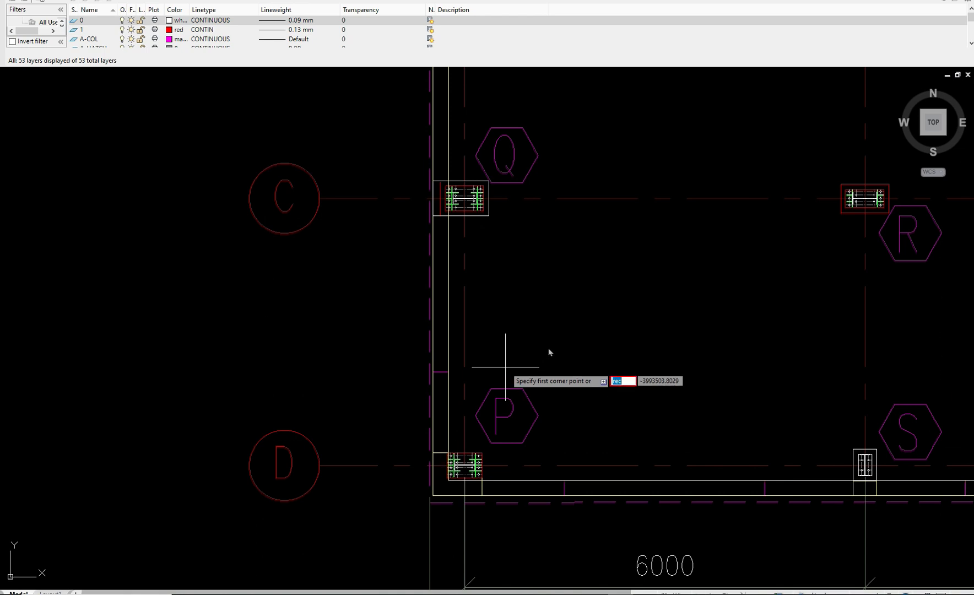
key("Escape")
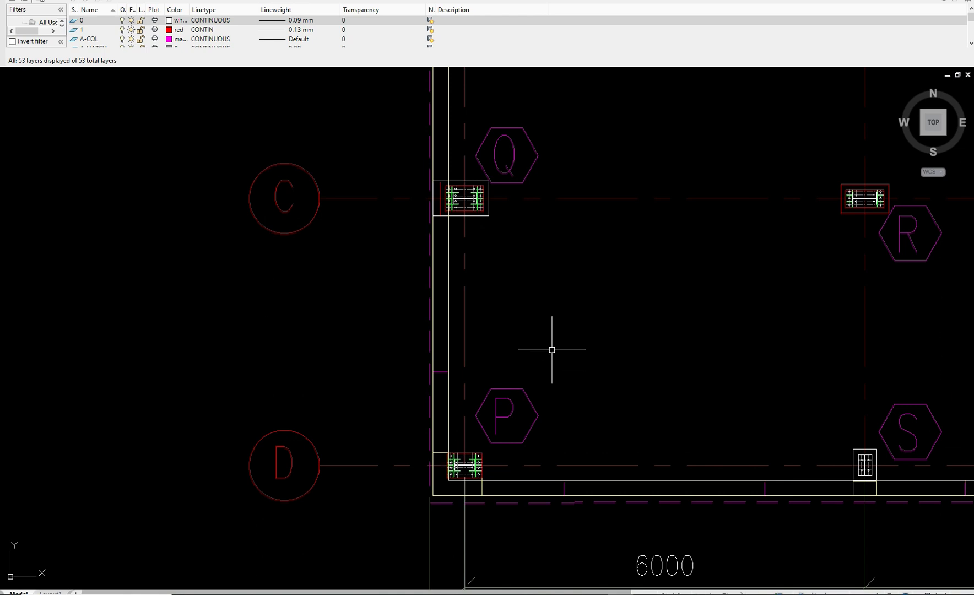
key("Return")
scroll(426, 459, "up", 4)
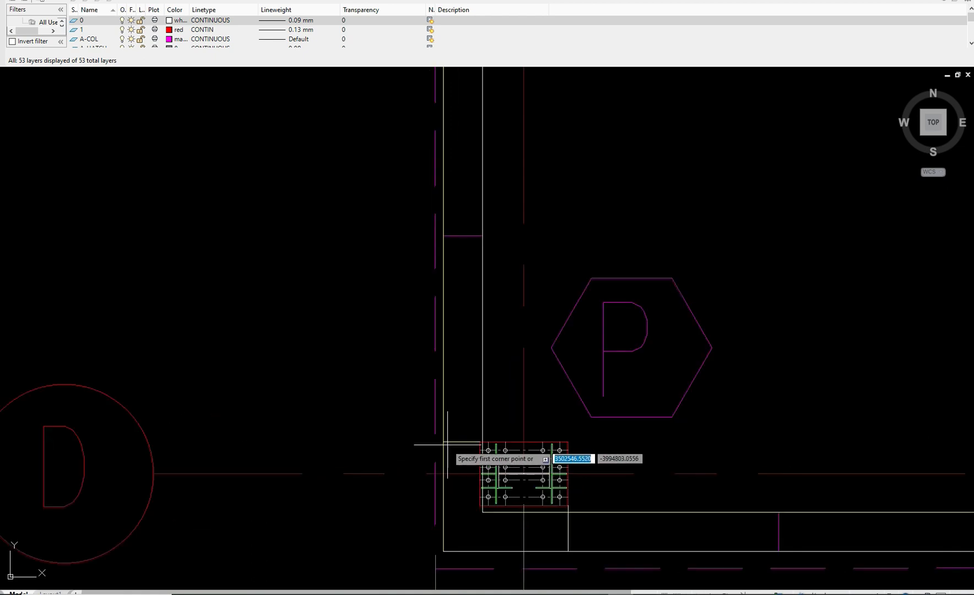
left_click(444, 442)
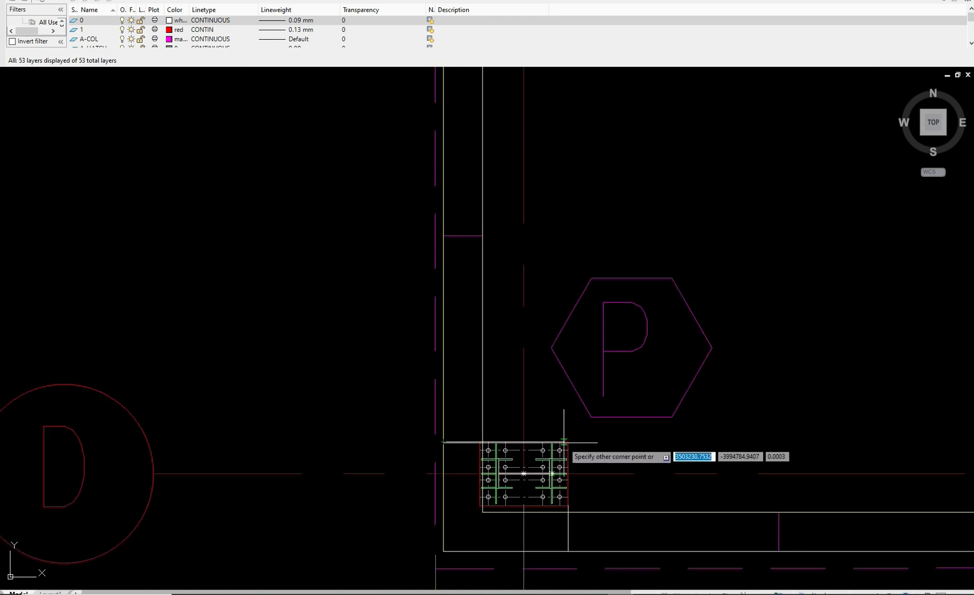
left_click(567, 550)
scroll(554, 362, "down", 4)
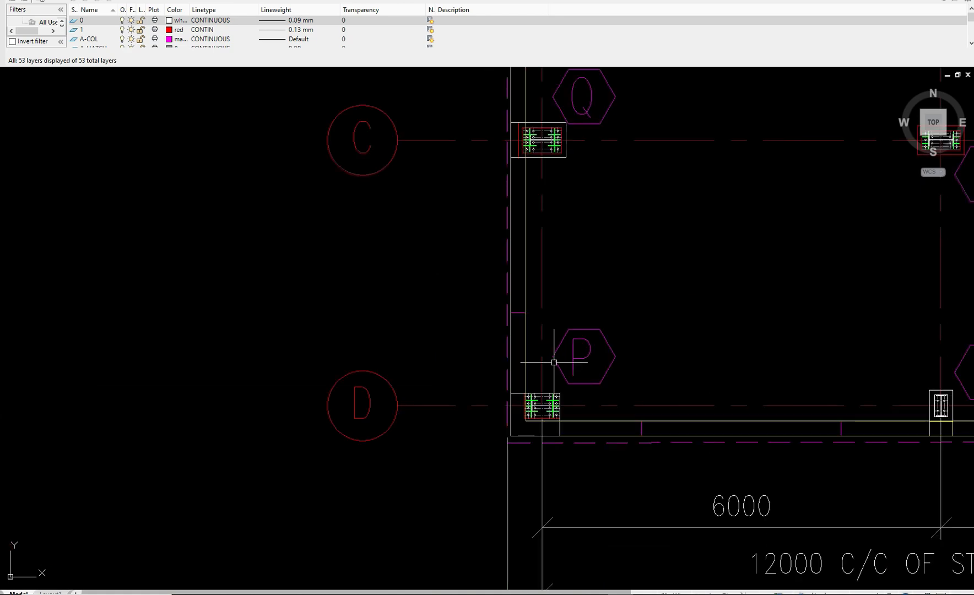
middle_click_drag(681, 234, 500, 282)
scroll(502, 284, "down", 2)
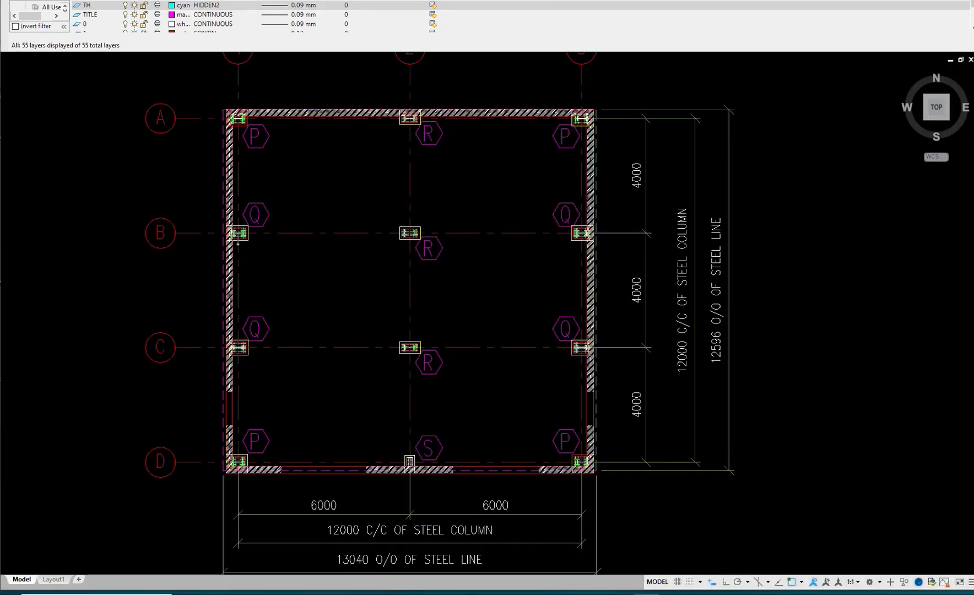
Examine the base plate at B-1 against the hatched wall, its enlarged outline and the 15 offset dimension
scroll(428, 287, "up", 4)
middle_click_drag(428, 287, 662, 288)
middle_click_drag(413, 259, 543, 282)
middle_click_drag(327, 207, 409, 245)
scroll(355, 216, "up", 5)
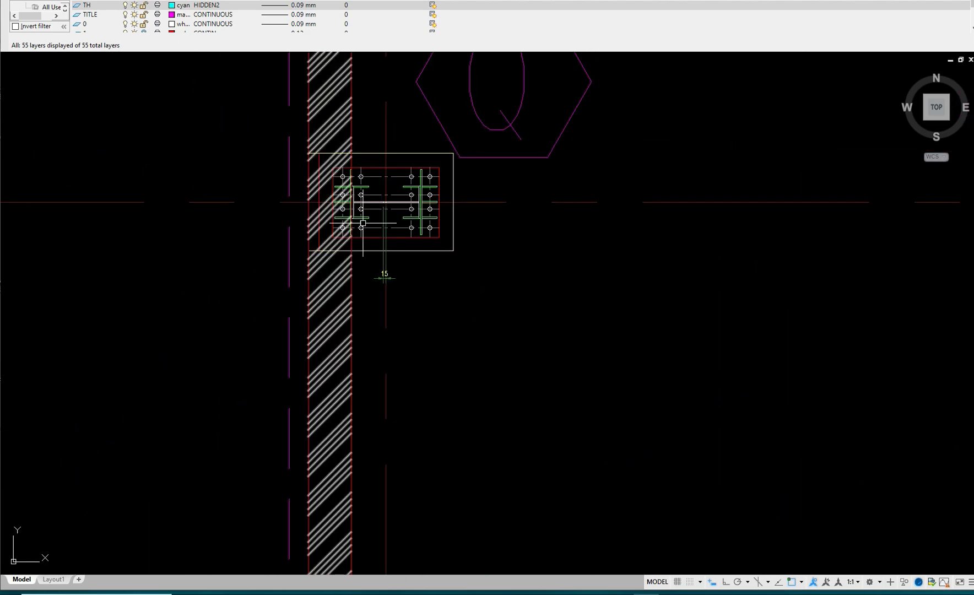
scroll(375, 232, "up", 4)
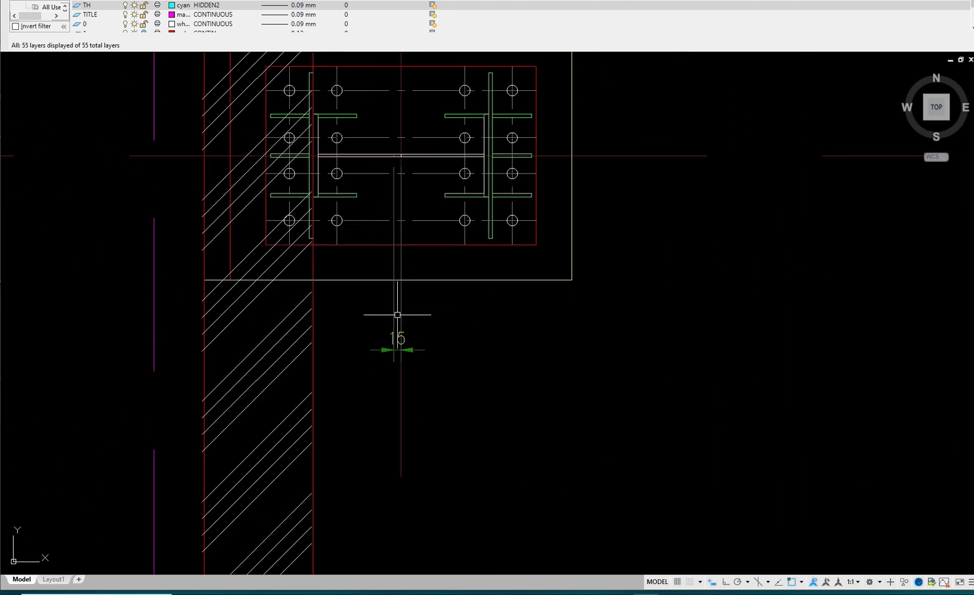
scroll(397, 314, "down", 7)
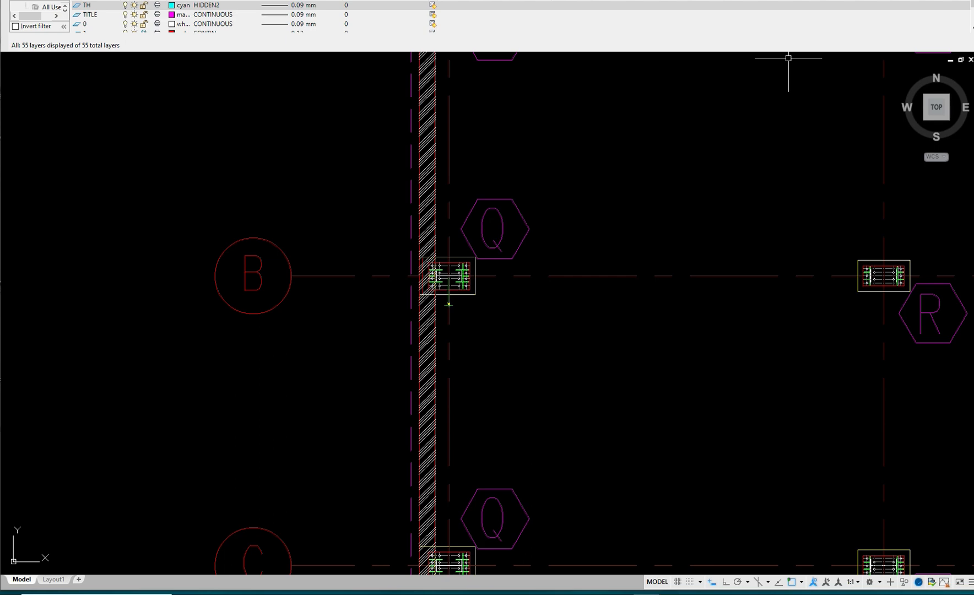
scroll(440, 273, "up", 8)
scroll(700, 218, "down", 9)
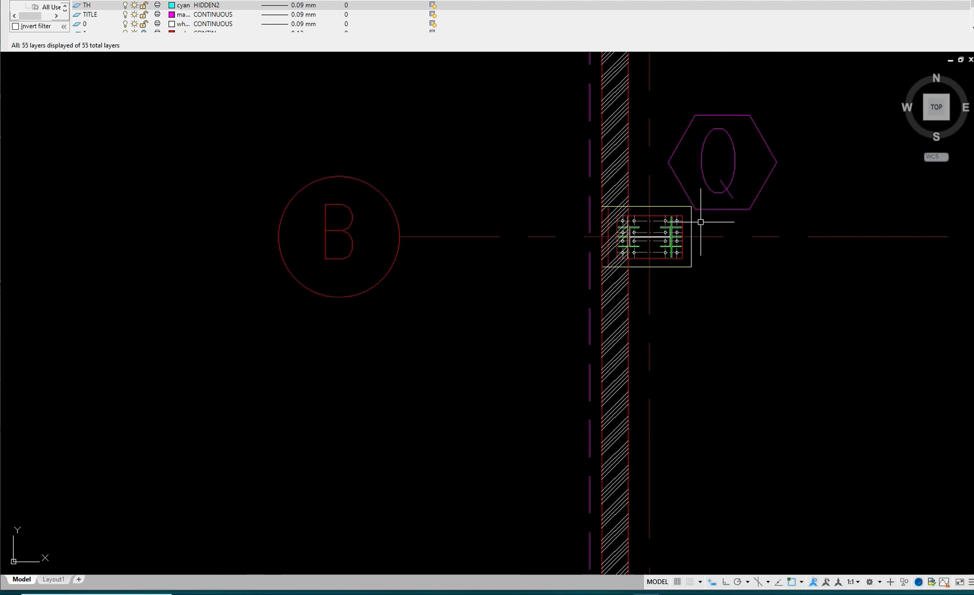
Examine the base plates further down grid 1, at C-1 and D-1, against the hatched wall and their enlarged outlines
mouse_move(718, 211)
middle_mouse_down()
mouse_move(643, 193)
mouse_move(622, 120)
middle_mouse_up()
scroll(623, 206, "up", 6)
scroll(622, 205, "down", 5)
scroll(619, 163, "down", 2)
middle_click_drag(620, 164, 609, 57)
scroll(613, 241, "up", 6)
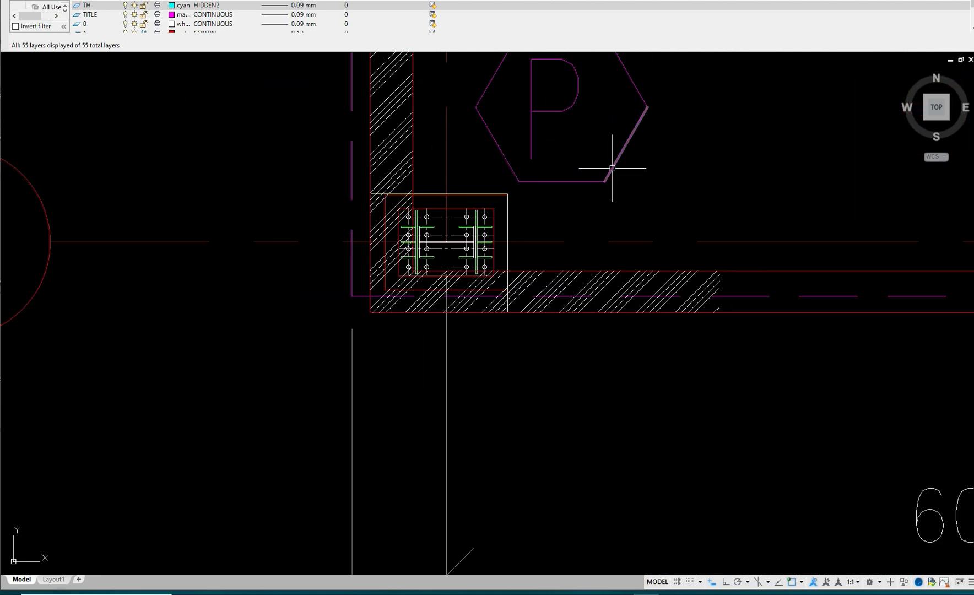
key("Return")
scroll(373, 195, "up", 4)
left_click(366, 193)
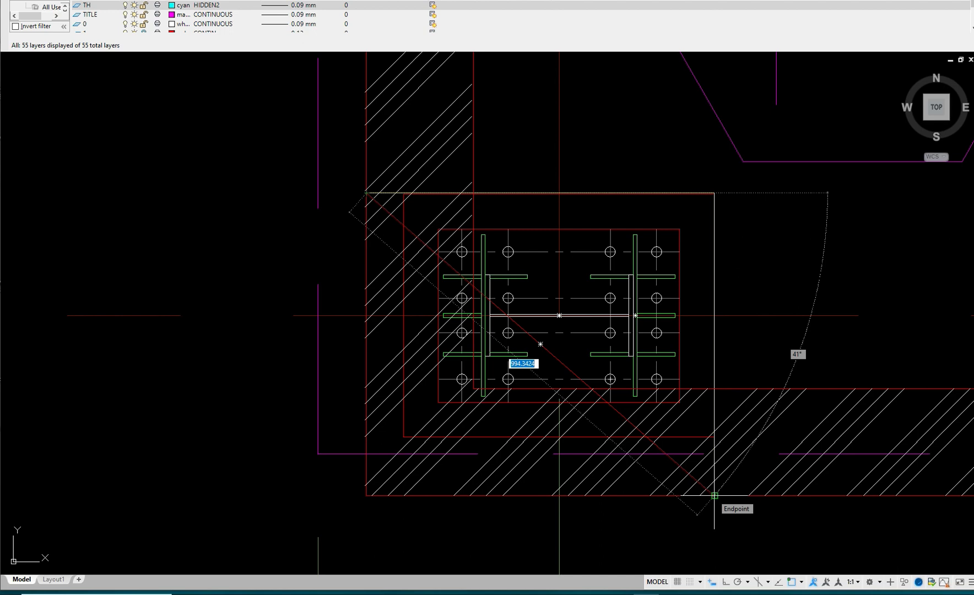
key("Escape")
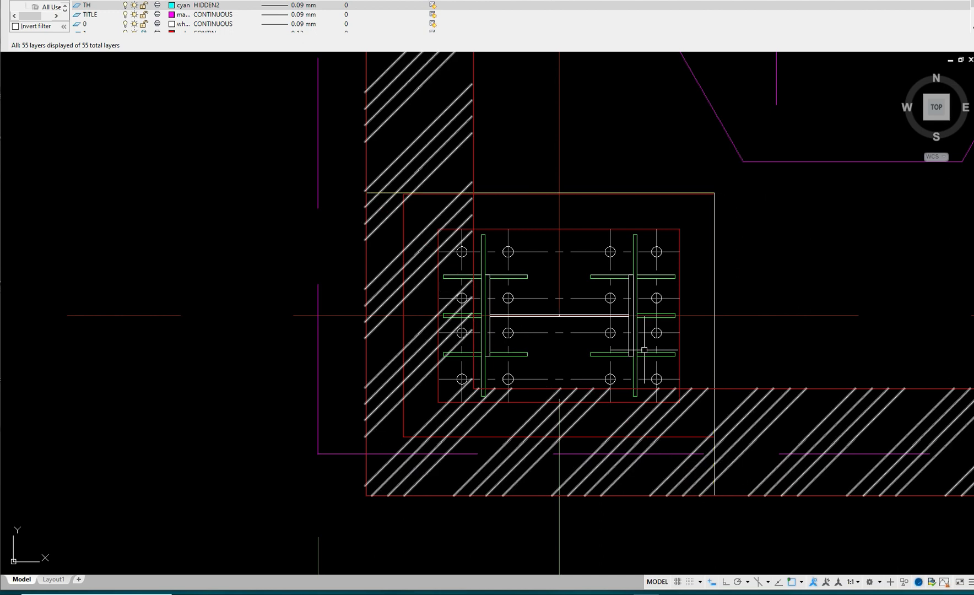
scroll(478, 152, "down", 4)
scroll(146, 16, "up", 5)
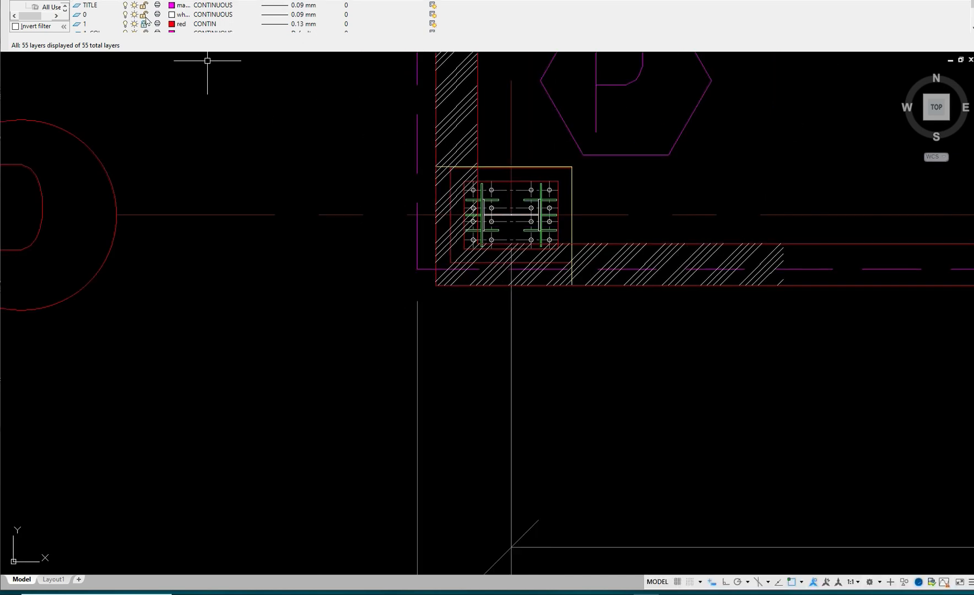
Make the PEDESTAL layer the current layer
scroll(144, 21, "down", 1)
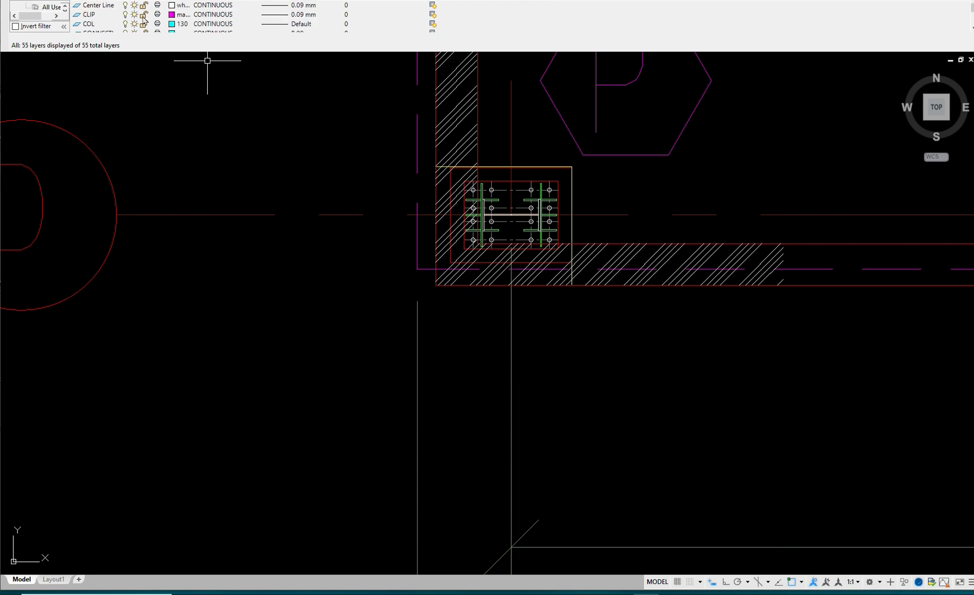
left_click(107, 17)
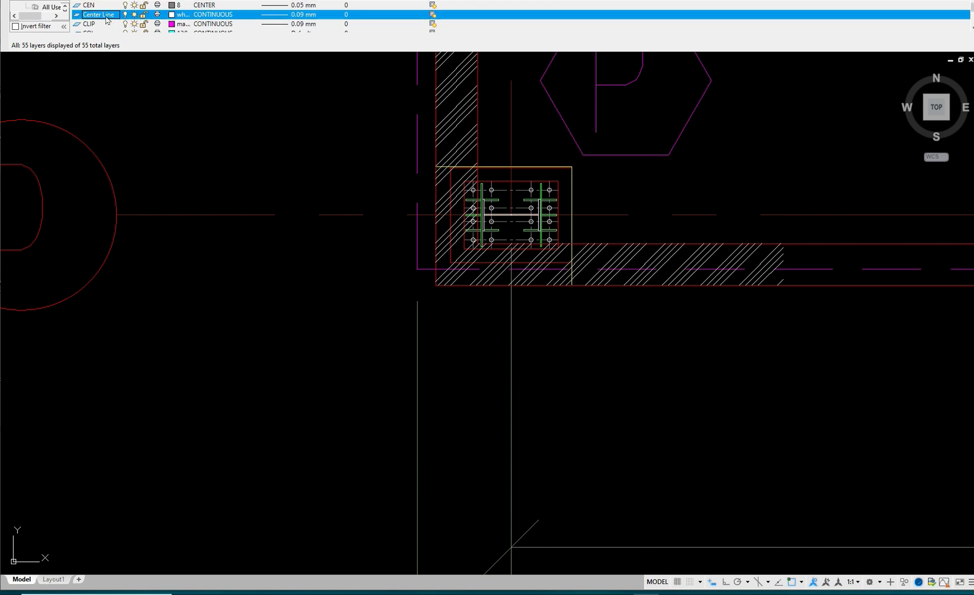
key("p")
right_click(110, 11)
left_click(145, 38)
Set the current object colour to ByLayer
type("co")
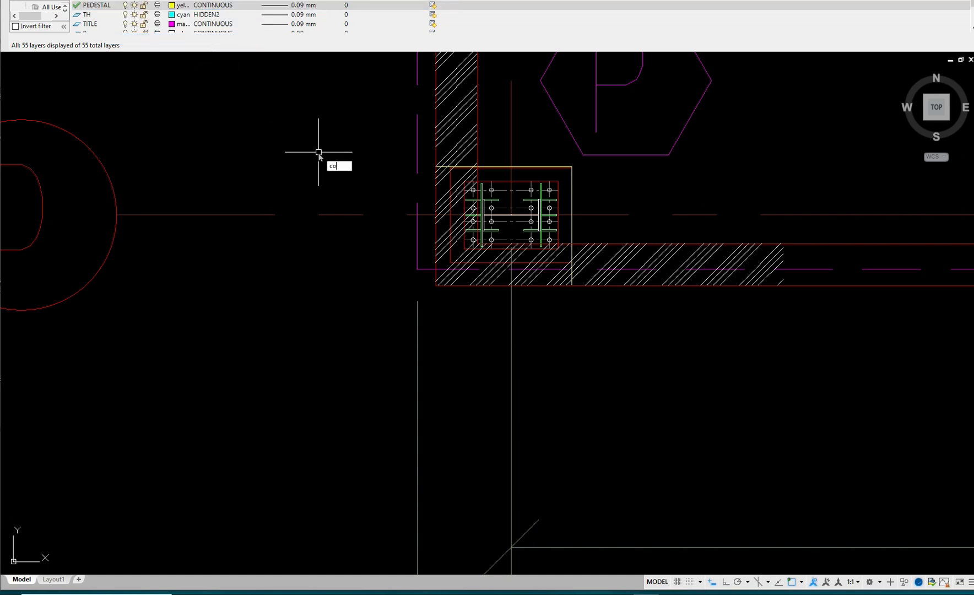
type("l")
key("Return")
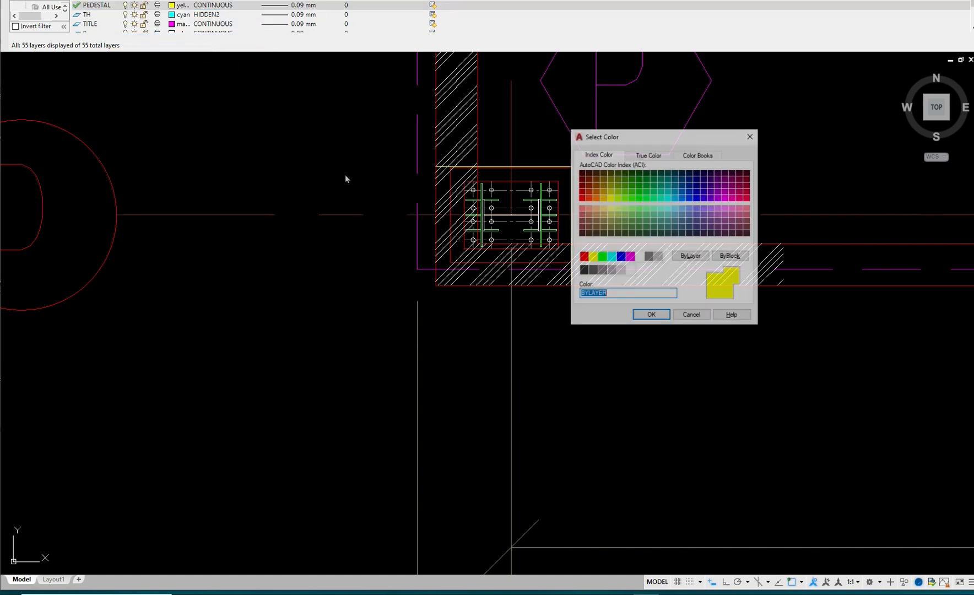
left_click(695, 257)
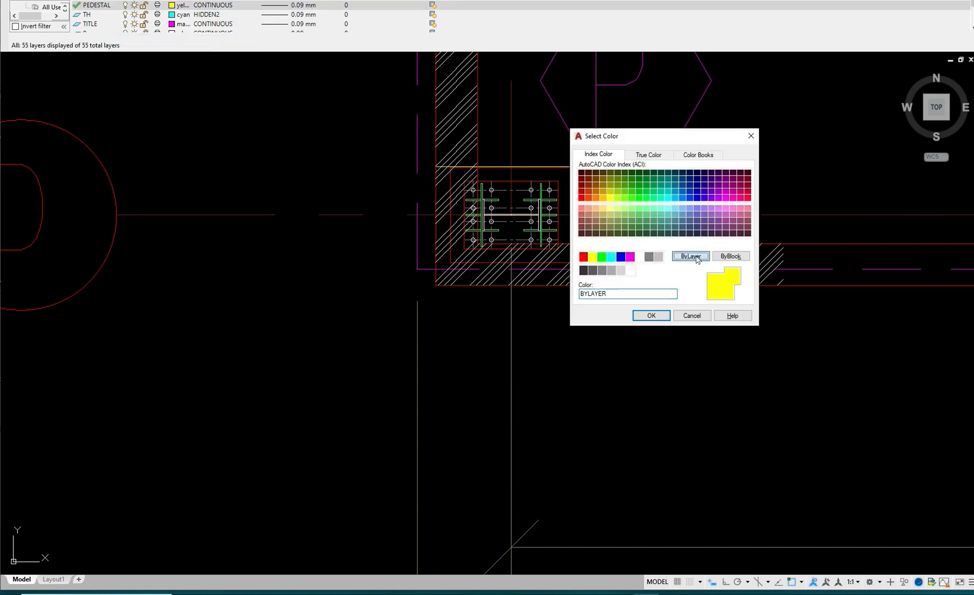
left_click(651, 315)
Draw both diagonals across the enlarged pedestal outline at D-1, from the outer wall faces to its opposite corners
scroll(565, 304, "up", 3)
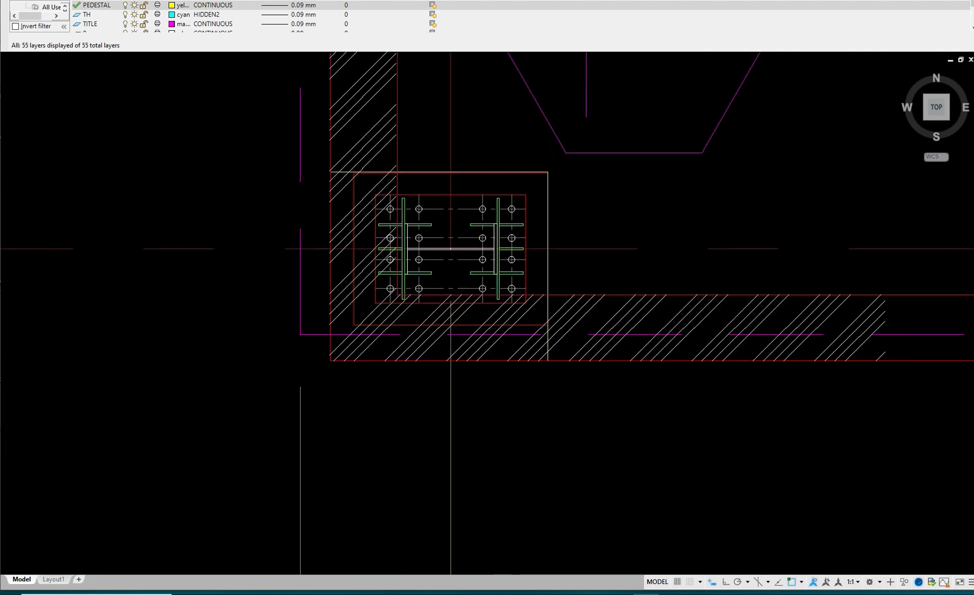
scroll(576, 207, "up", 2)
key("Return")
left_click(183, 152)
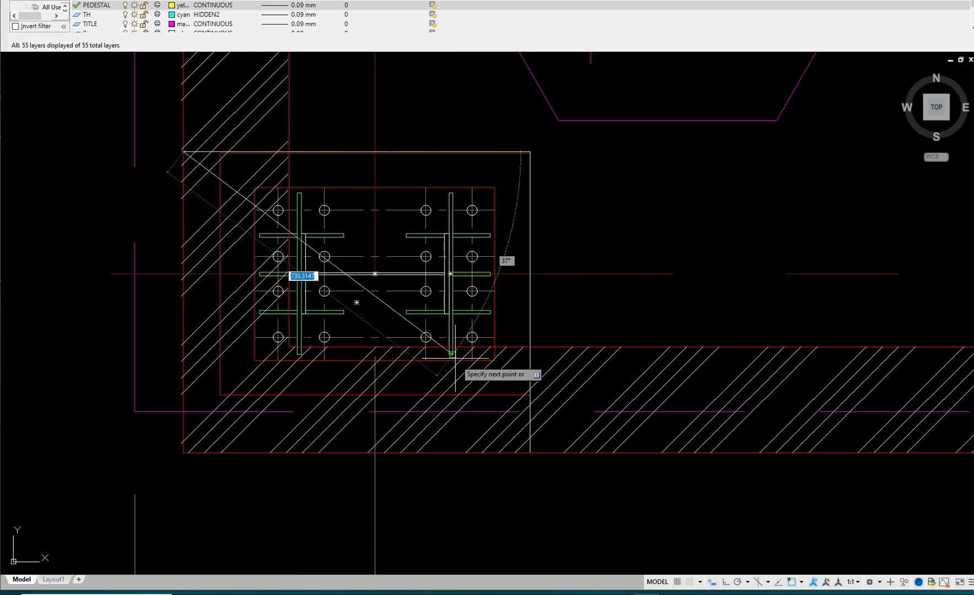
left_click(530, 453)
key("Return")
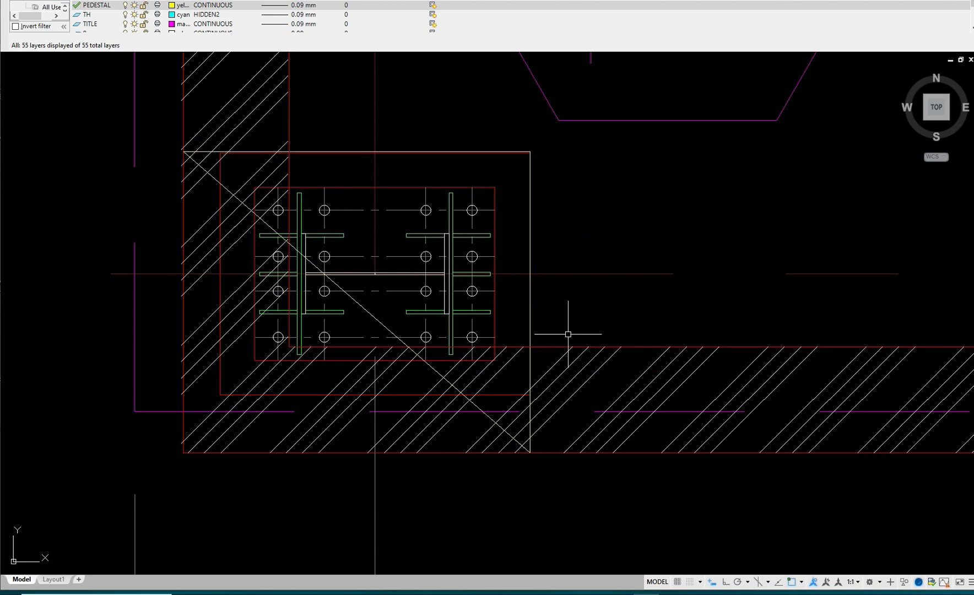
key("Return")
left_click(529, 152)
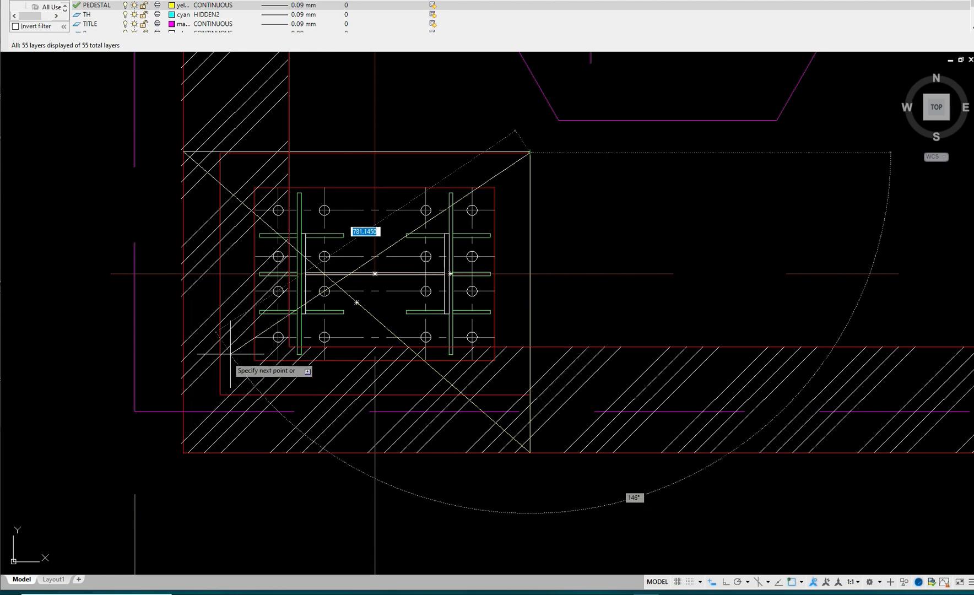
left_click(184, 452)
key("Return")
Add a horizontal linear dimension above the D-1 outline between the diagonals' crossing and the column's centre
scroll(370, 326, "up", 2)
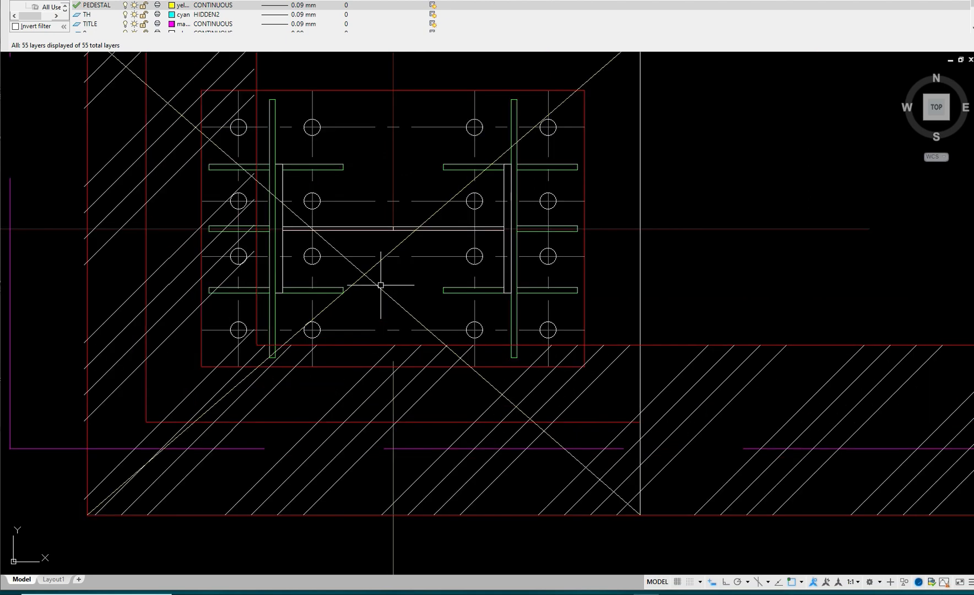
scroll(482, 285, "down", 2)
middle_click_drag(622, 276, 627, 259)
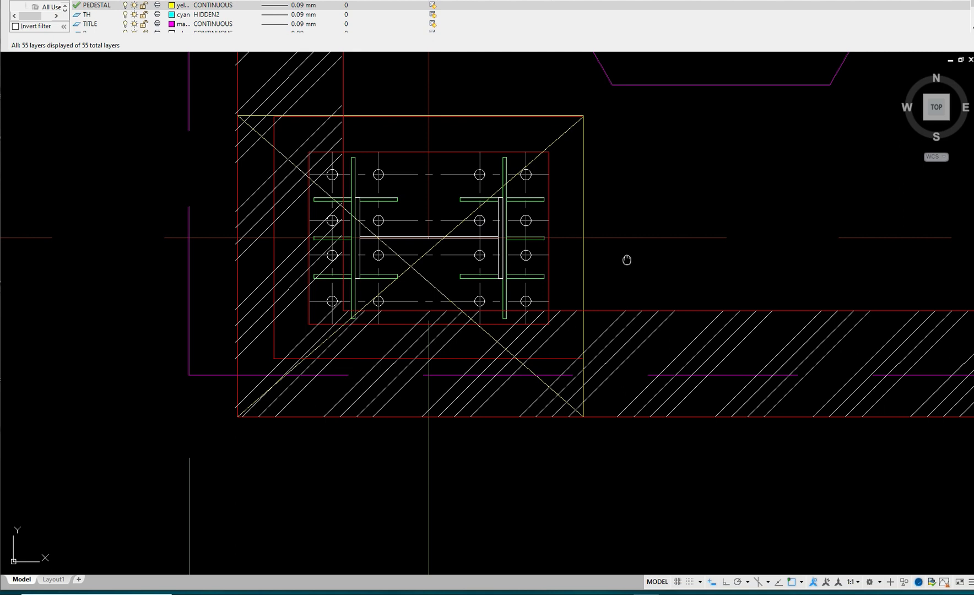
middle_click_drag(627, 259, 621, 267)
type("li")
key("Return")
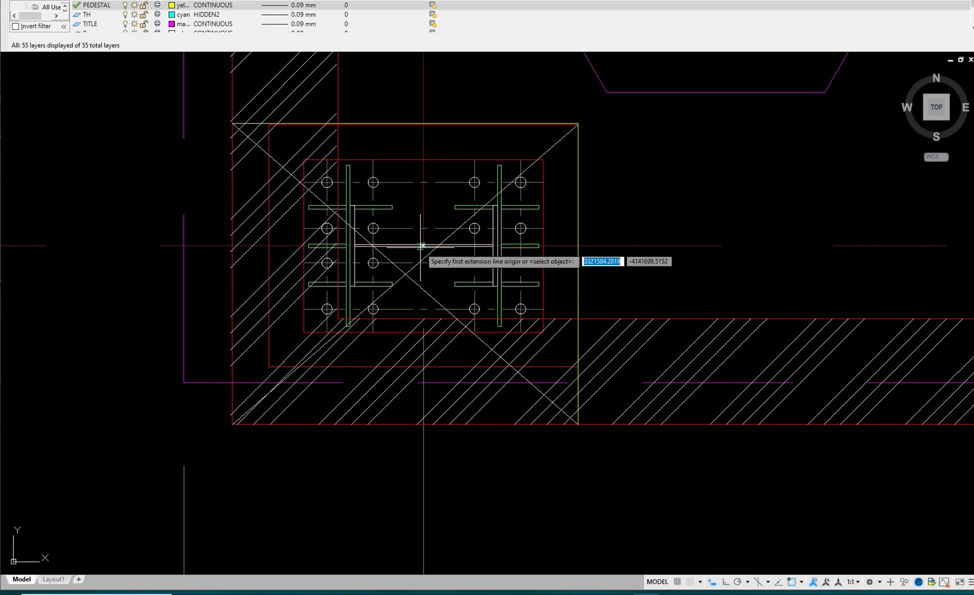
scroll(422, 245, "up", 2)
left_click(394, 289)
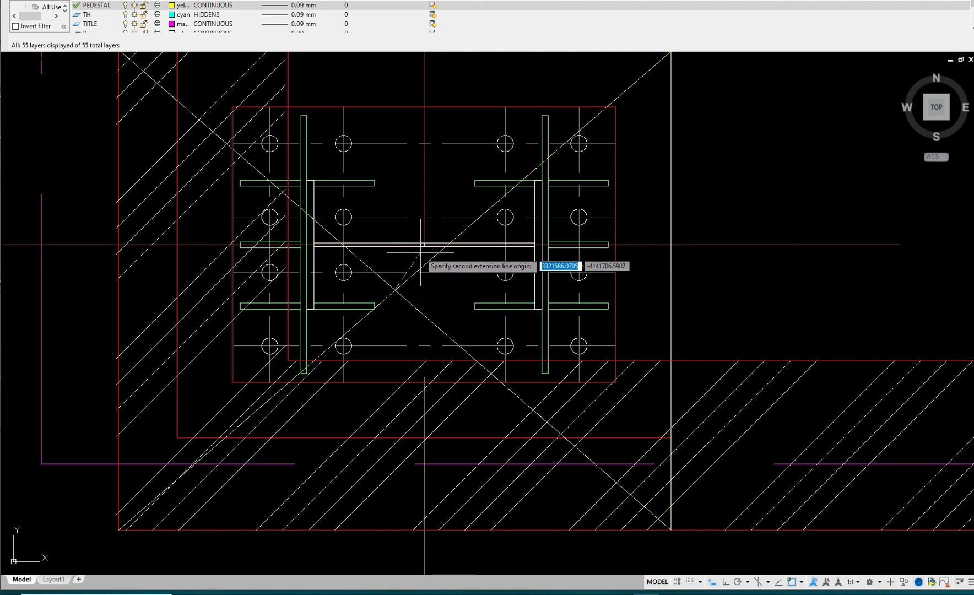
left_click(422, 245)
scroll(422, 245, "down", 4)
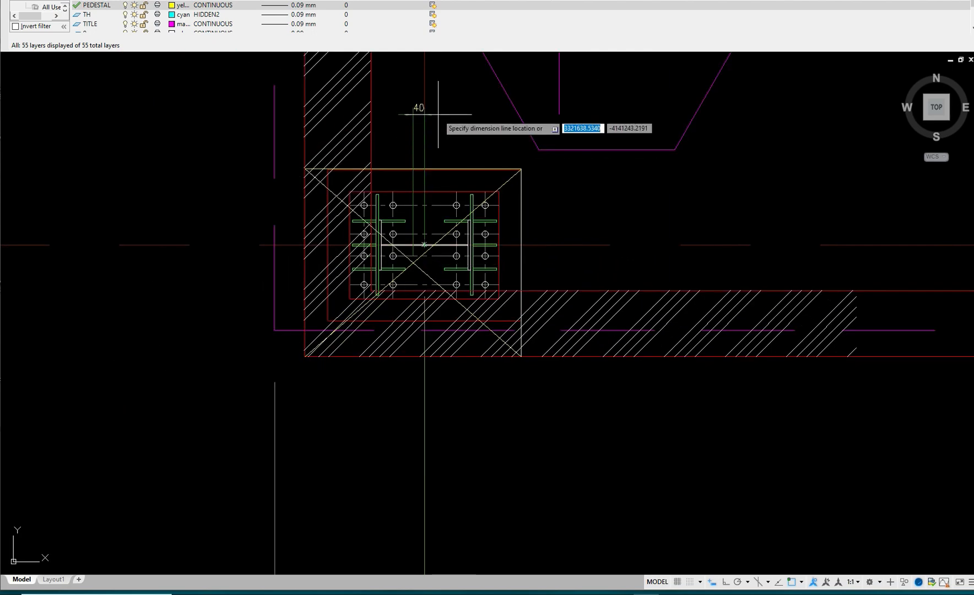
key("Escape")
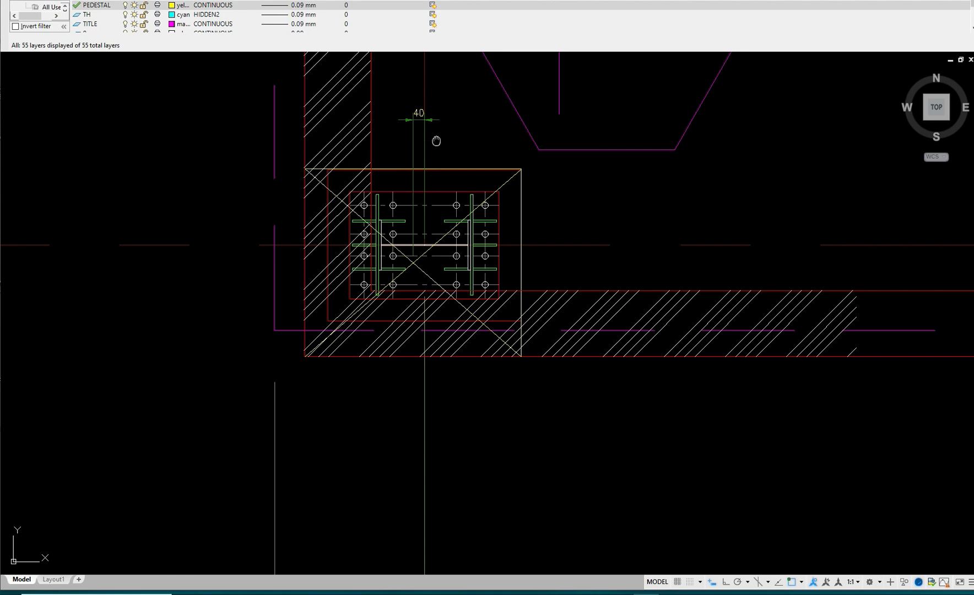
scroll(419, 182, "down", 1)
scroll(420, 192, "up", 3)
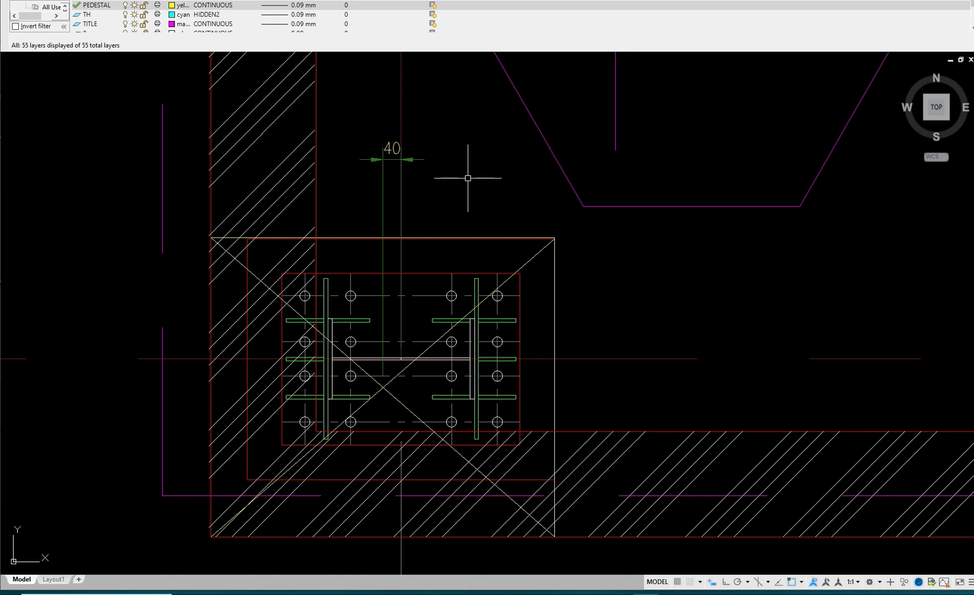
scroll(467, 180, "down", 2)
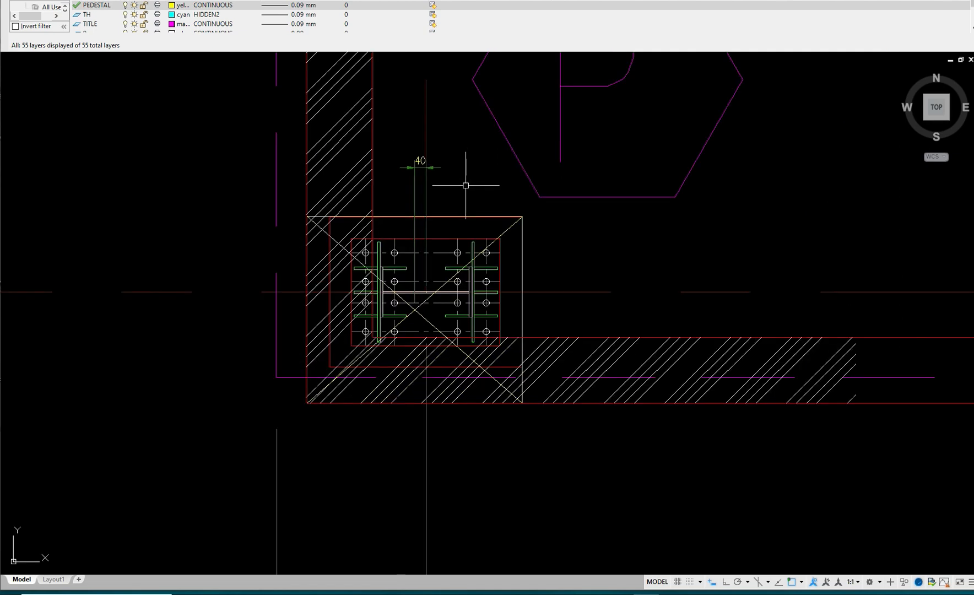
scroll(437, 290, "up", 3)
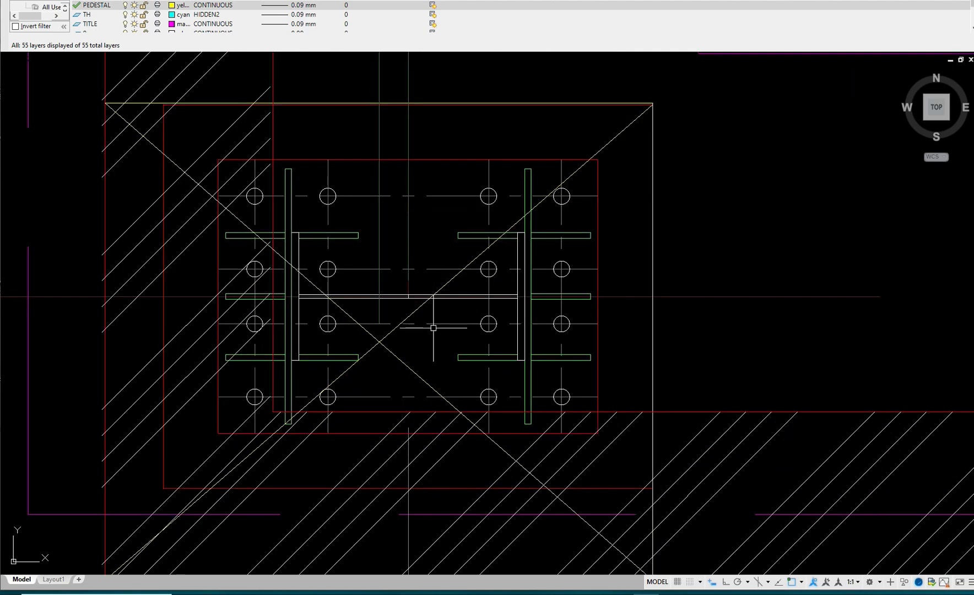
type("dli")
key("space")
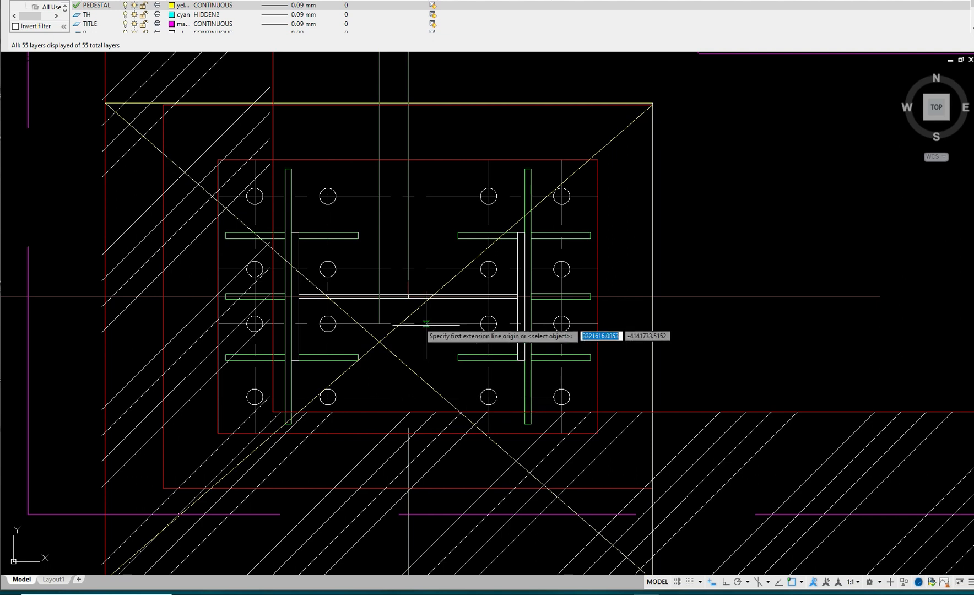
left_click(407, 296)
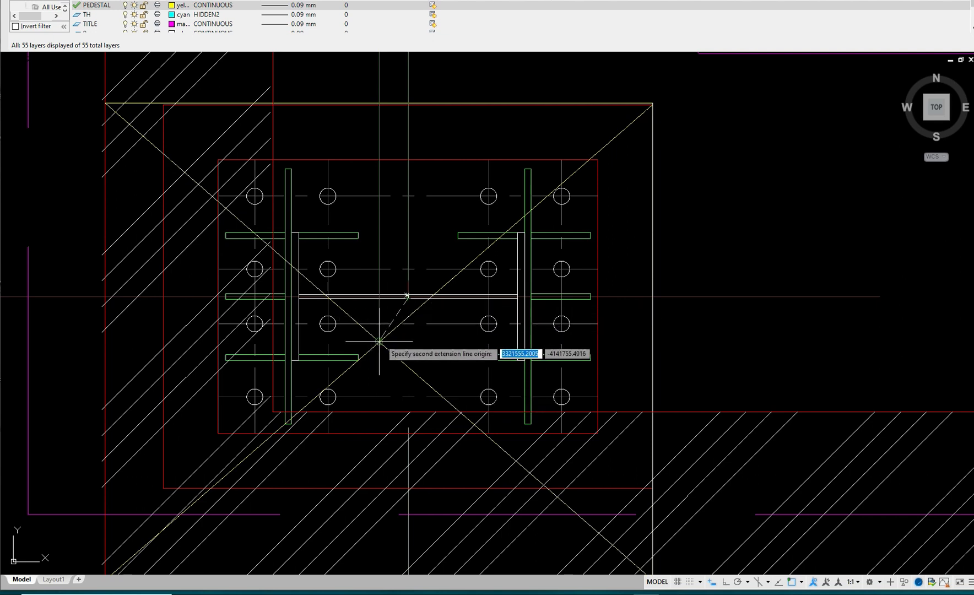
left_click(379, 341)
scroll(431, 354, "down", 2)
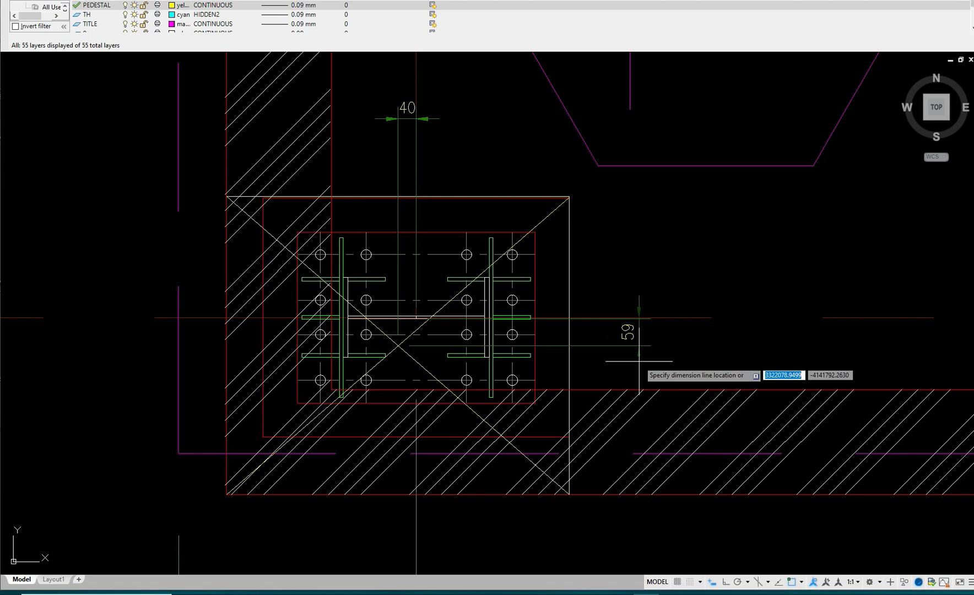
key("Escape")
Add a vertical linear dimension beside the D-1 outline from the grid intersection at the column's centre to the diagonals' crossing
scroll(413, 312, "up", 5)
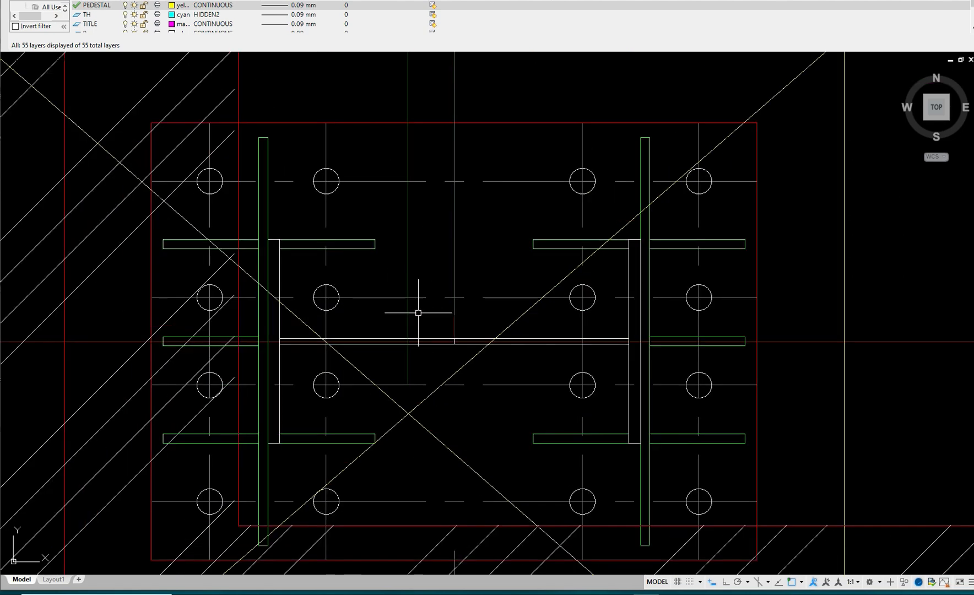
type("dli")
key("Return")
scroll(447, 348, "up", 3)
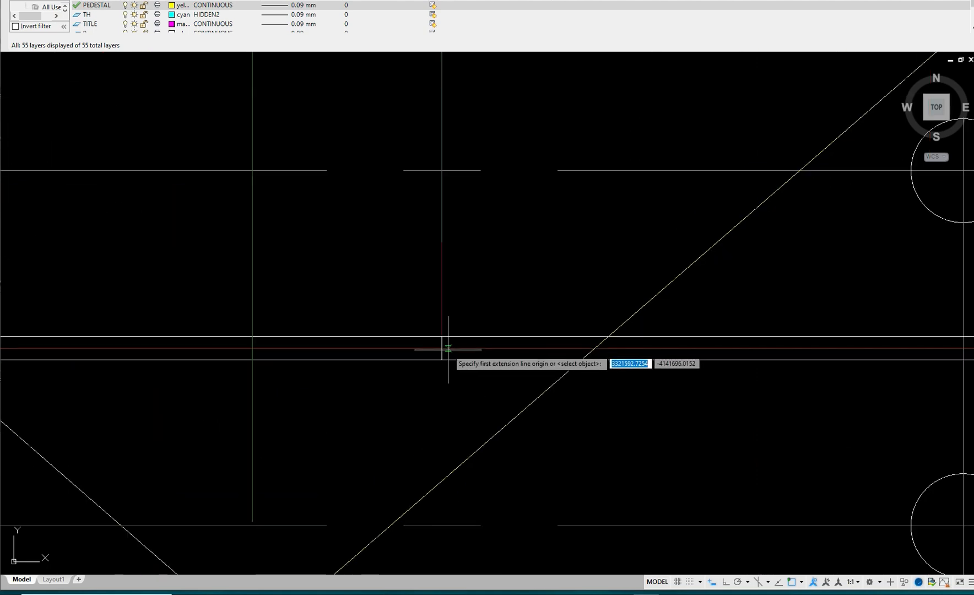
left_click(442, 349)
scroll(442, 348, "down", 3)
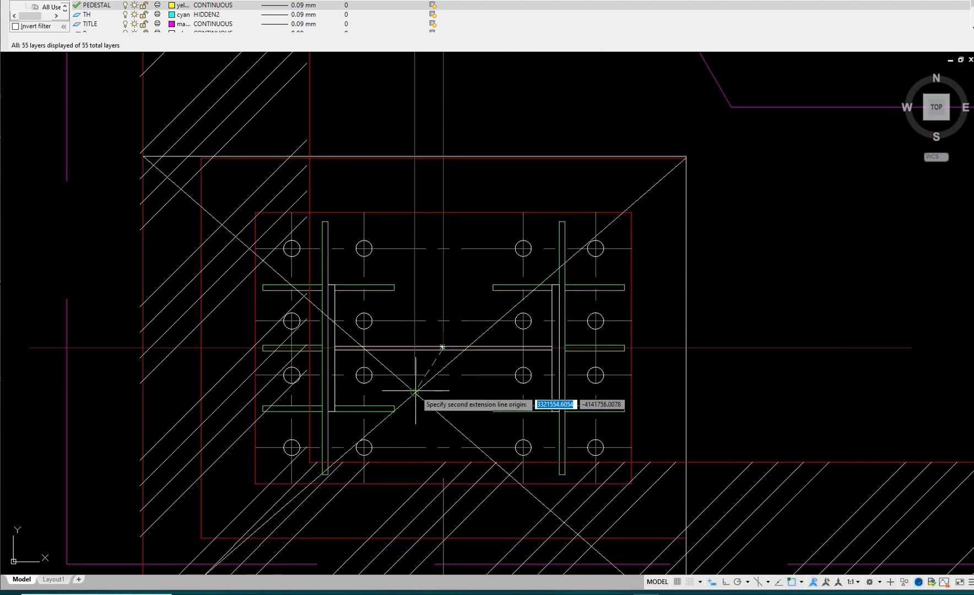
left_click(416, 390)
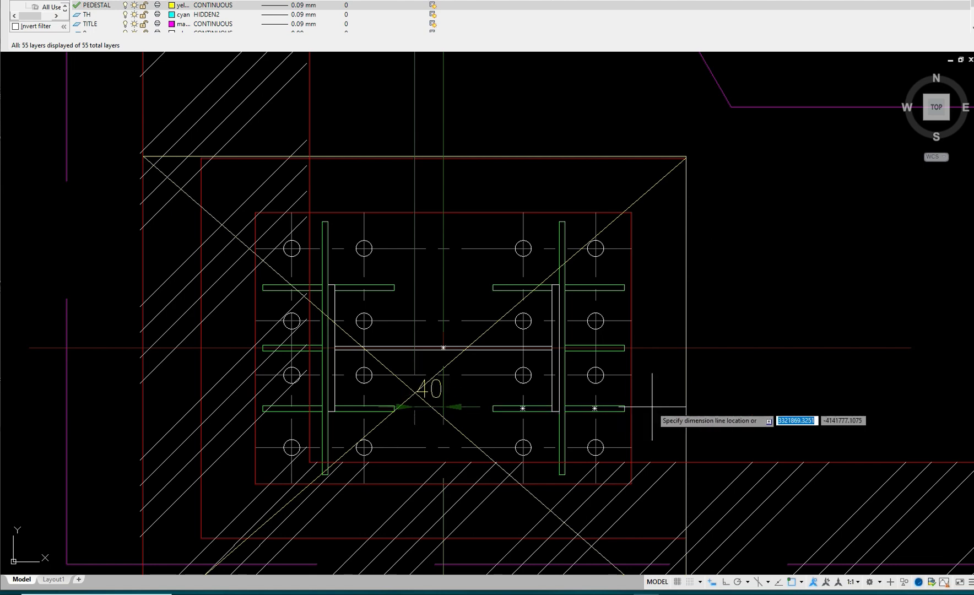
left_click(825, 368)
Examine the base plate at C-1 within its enlarged pedestal outline
scroll(816, 352, "down", 5)
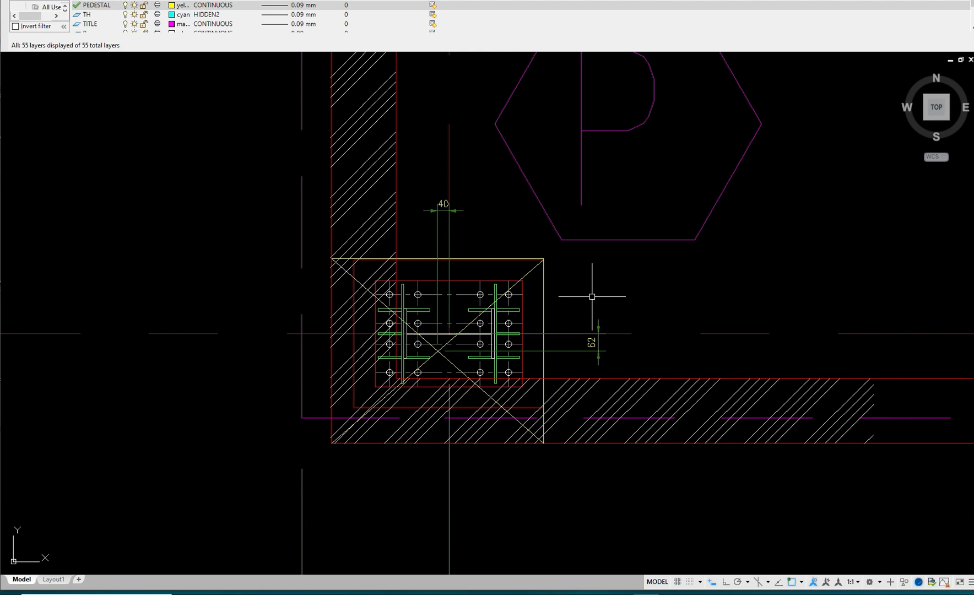
scroll(592, 296, "down", 5)
scroll(591, 284, "down", 3)
middle_click_drag(521, 274, 513, 299)
scroll(510, 99, "up", 6)
scroll(448, 316, "up", 4)
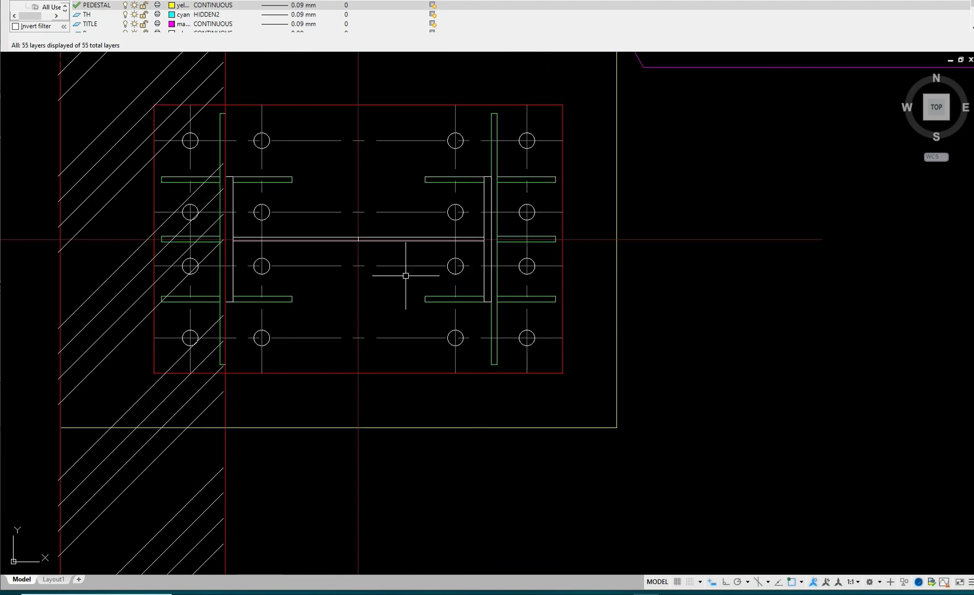
scroll(405, 276, "down", 2)
type("C")
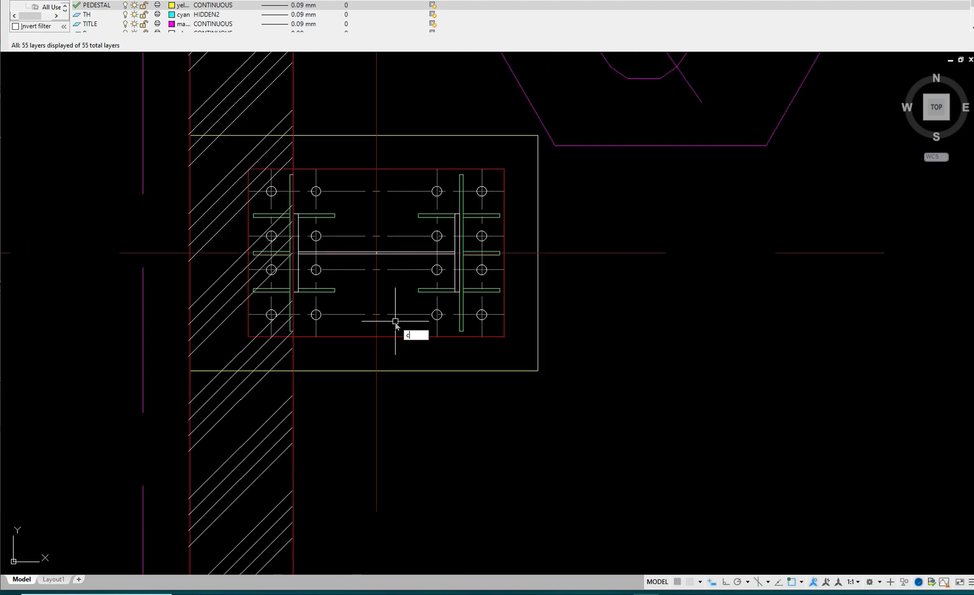
type("G")
key("Return")
Draw both diagonals across the yellow pedestal outline at C-1, corner to opposite corner
scroll(385, 269, "up", 2)
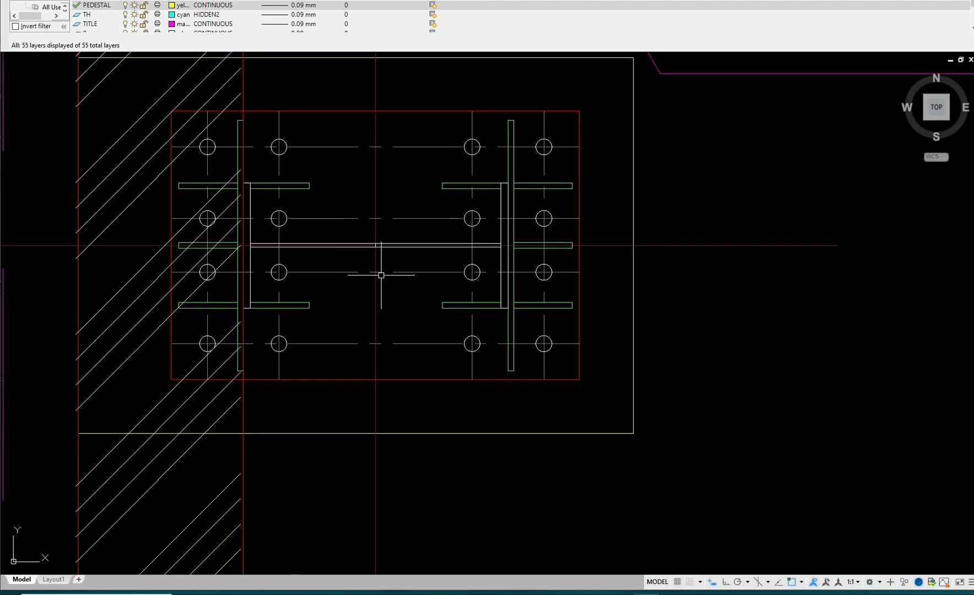
scroll(381, 273, "down", 2)
middle_click_drag(383, 275, 417, 282)
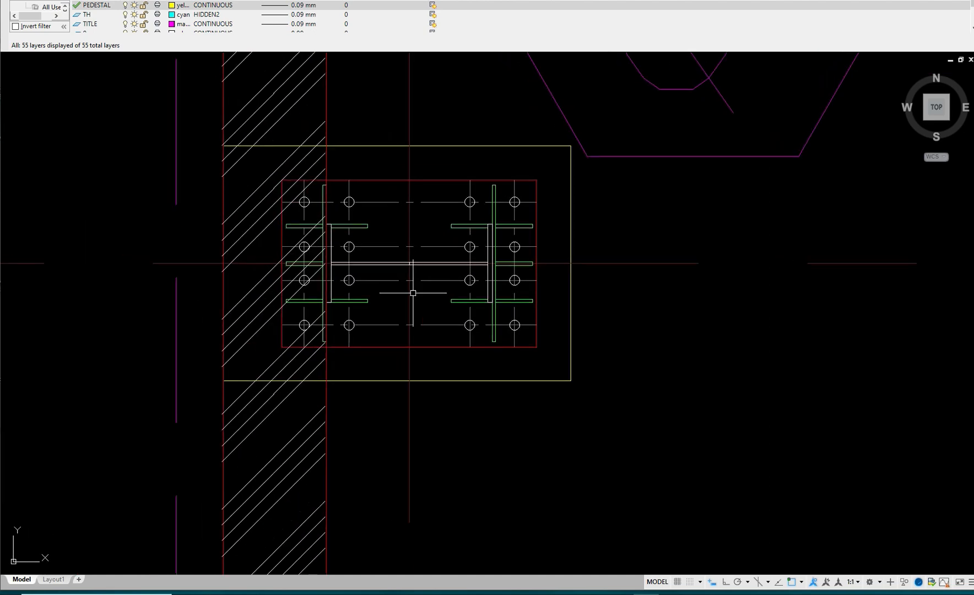
type("l")
key("Return")
left_click(223, 146)
left_click(571, 381)
key("Return")
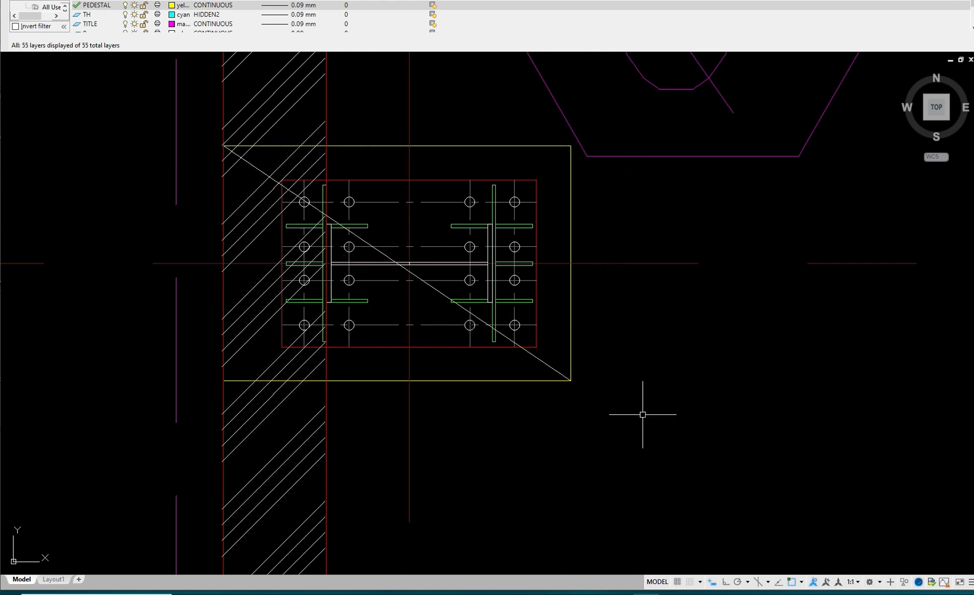
key("Return")
left_click(223, 380)
left_click(568, 146)
key("Return")
Add a horizontal linear dimension below the C-1 outline between the diagonals' crossing and the grid intersection
scroll(406, 278, "up", 4)
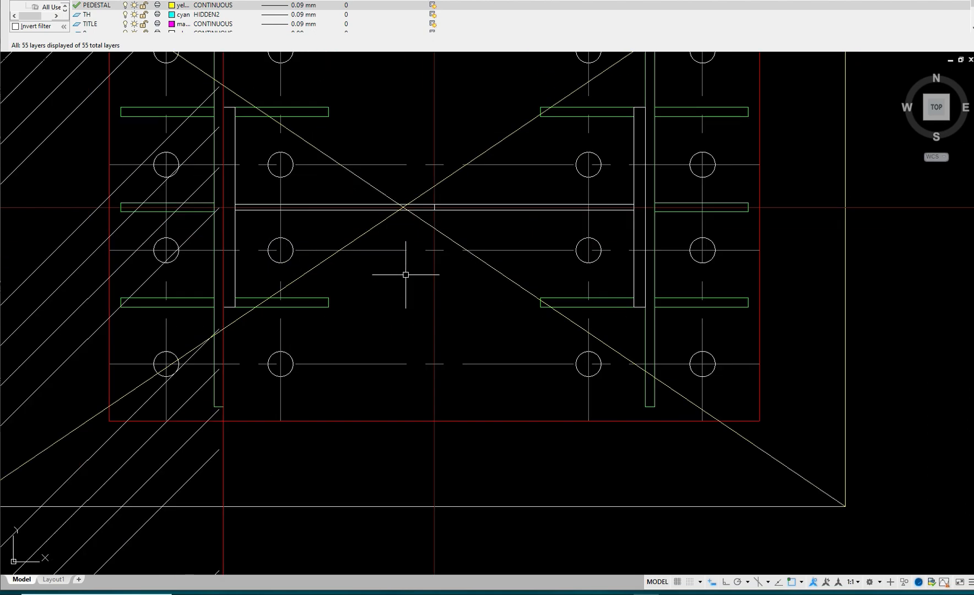
type("dli")
key("Return")
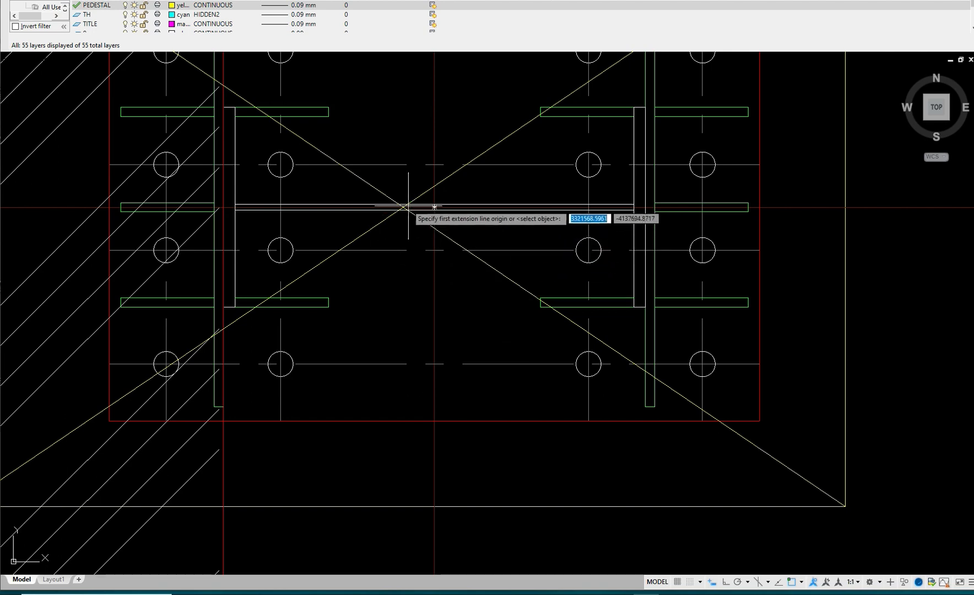
scroll(404, 202, "up", 2)
scroll(406, 212, "up", 2)
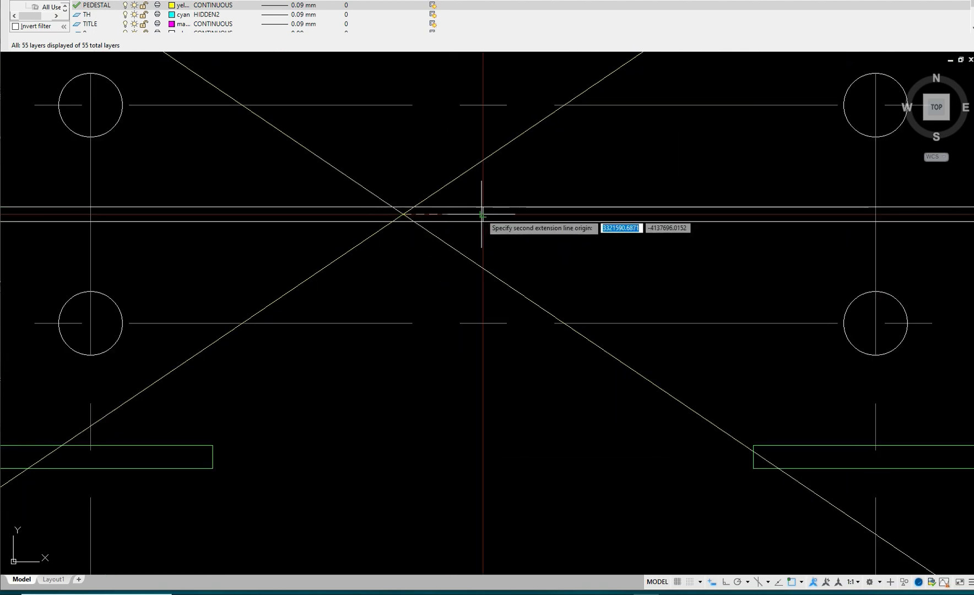
left_click(482, 214)
scroll(482, 213, "down", 4)
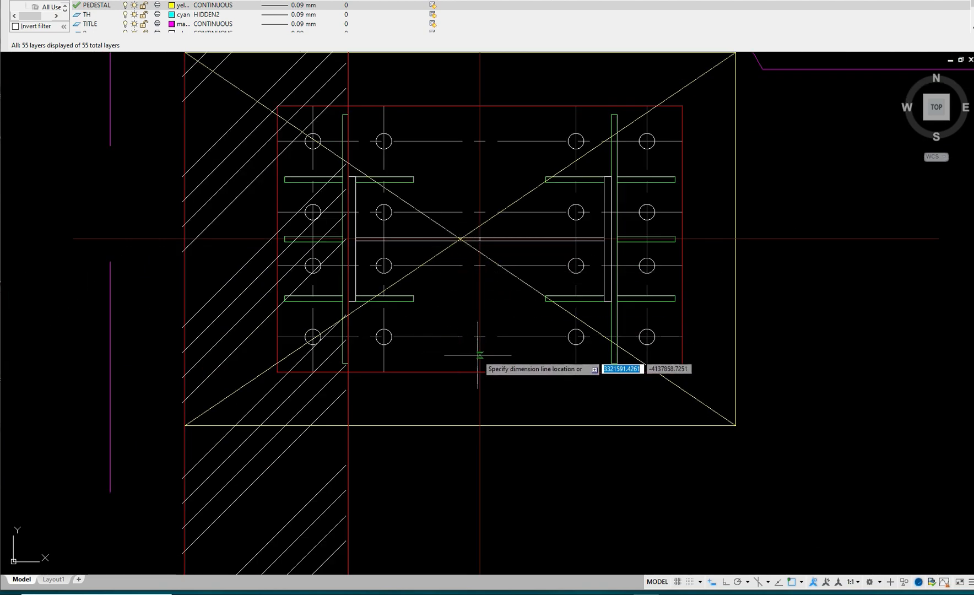
left_click(477, 488)
scroll(540, 407, "down", 4)
middle_click_drag(622, 388, 533, 375)
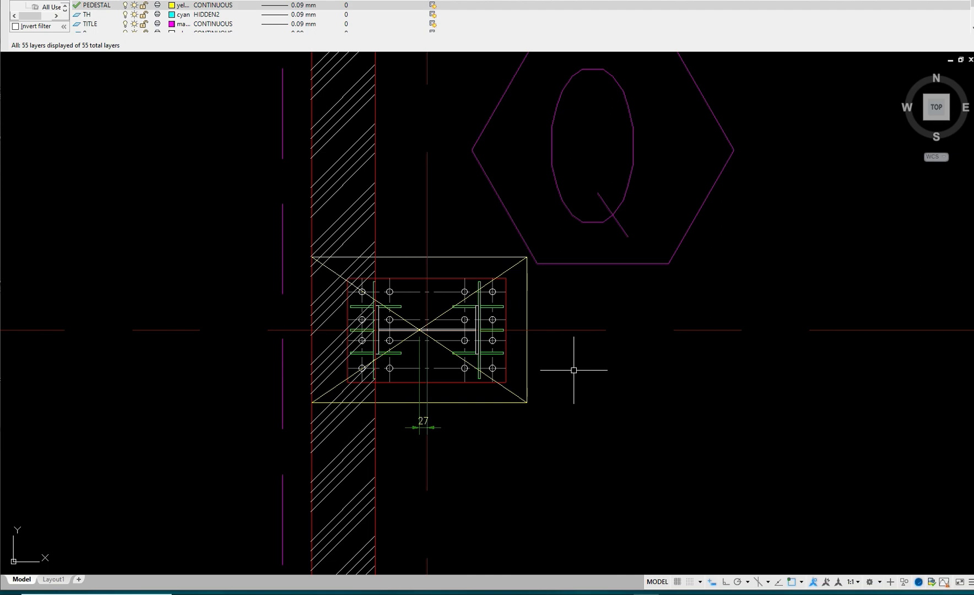
Examine the pedestal offset dimensions across the base plate layout, including the corner pedestal at A-1 and the D-2 pedestal
scroll(576, 335, "down", 4)
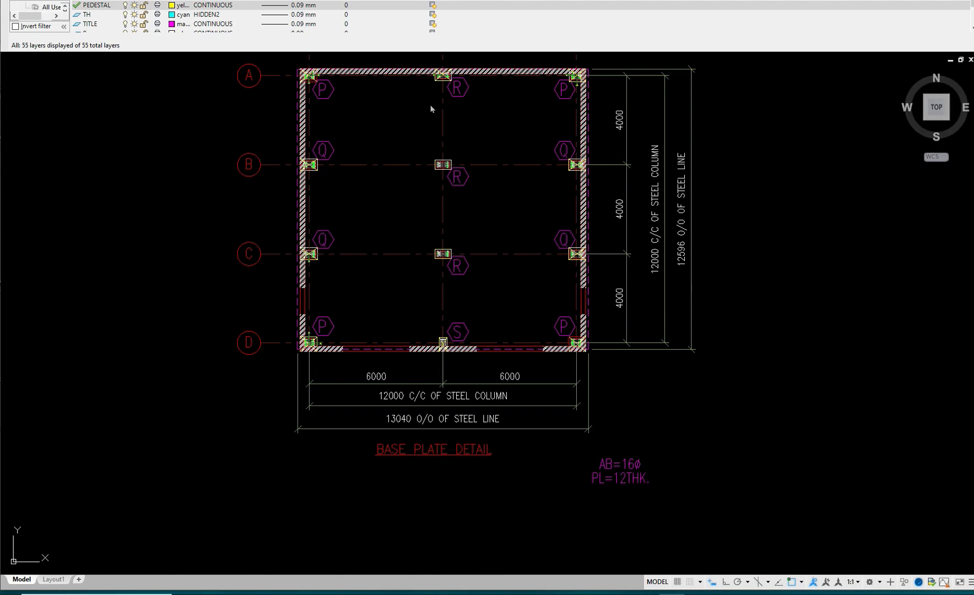
scroll(429, 102, "up", 5)
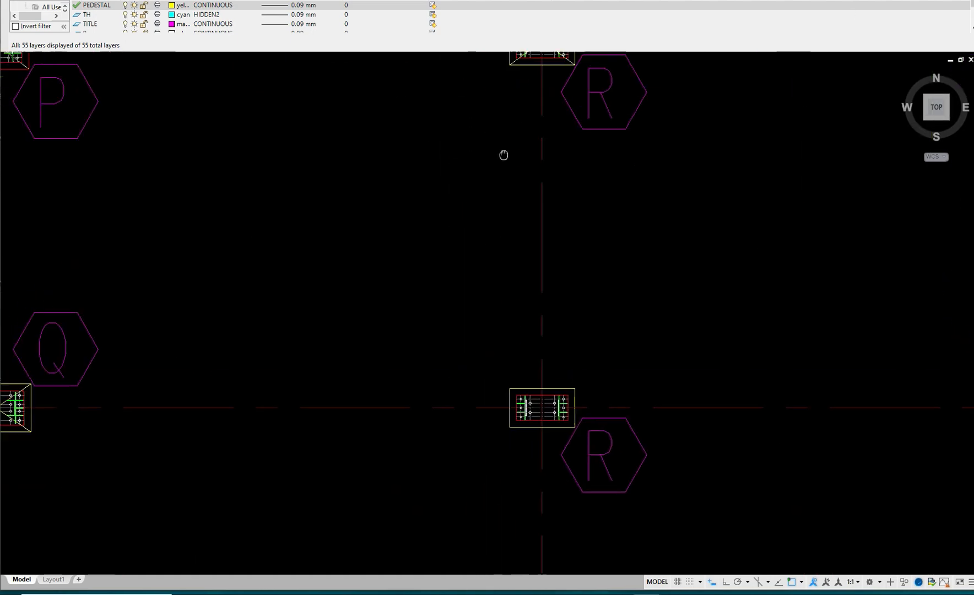
middle_click_drag(456, 166, 586, 191)
scroll(416, 155, "up", 5)
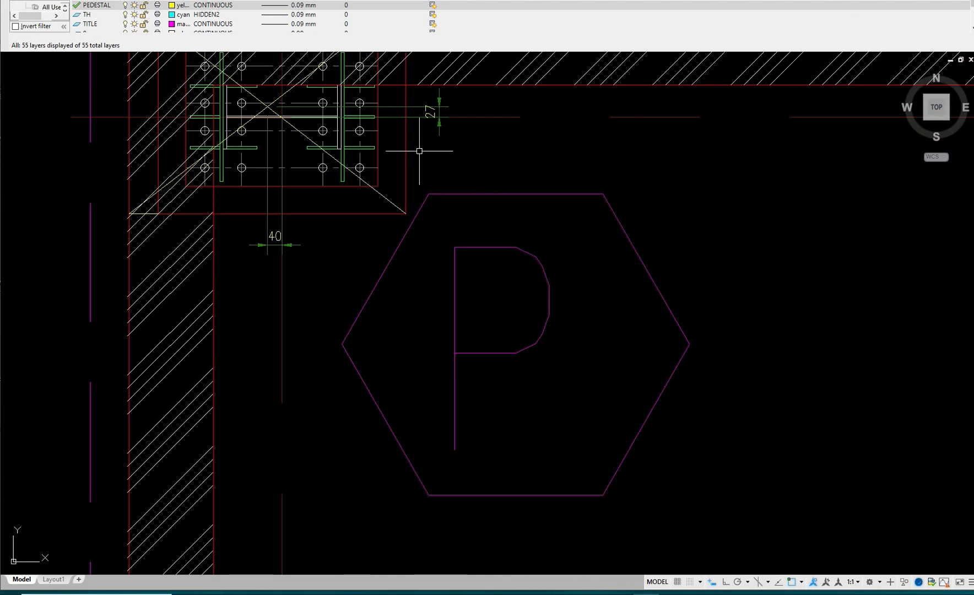
scroll(422, 152, "down", 3)
scroll(414, 150, "down", 5)
scroll(414, 138, "down", 4)
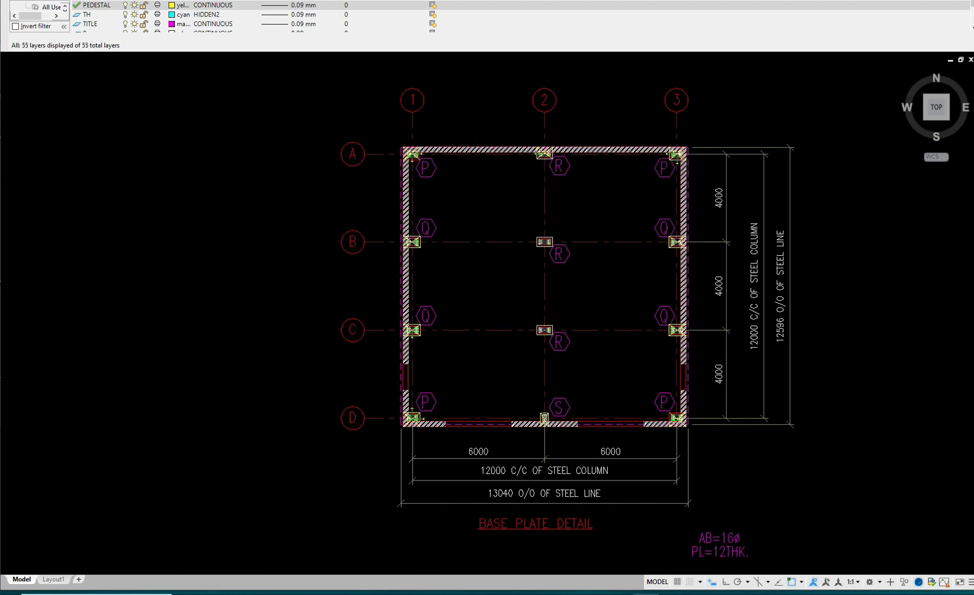
scroll(560, 186, "up", 4)
scroll(521, 108, "up", 4)
scroll(460, 102, "up", 4)
scroll(444, 105, "down", 6)
scroll(563, 113, "down", 4)
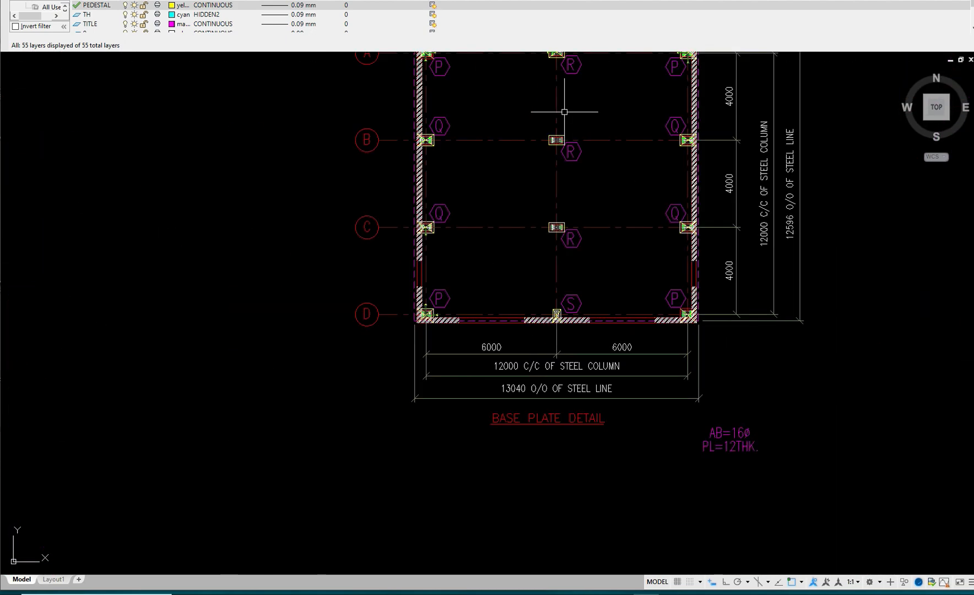
scroll(558, 314, "up", 10)
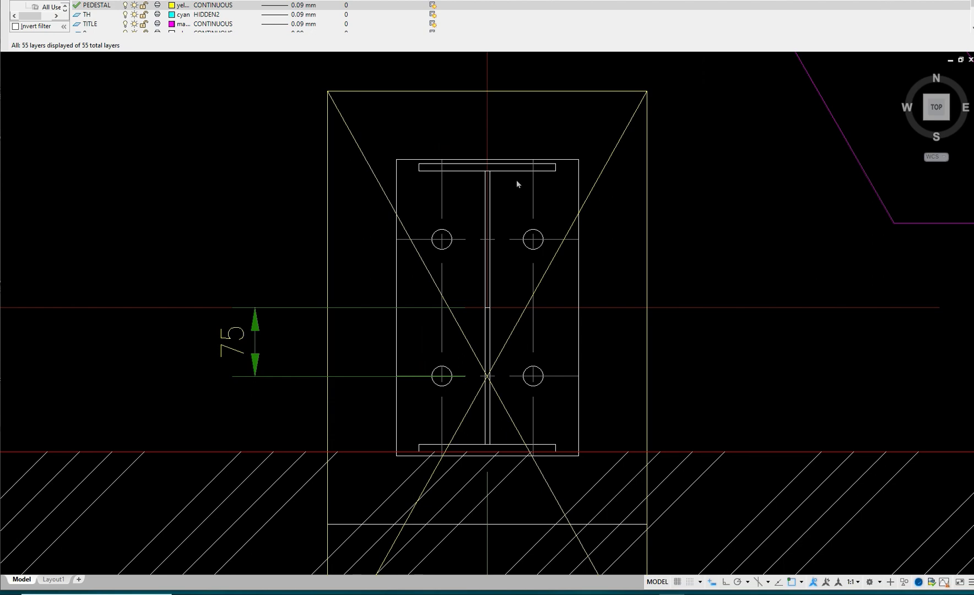
scroll(516, 181, "down", 5)
scroll(474, 226, "up", 5)
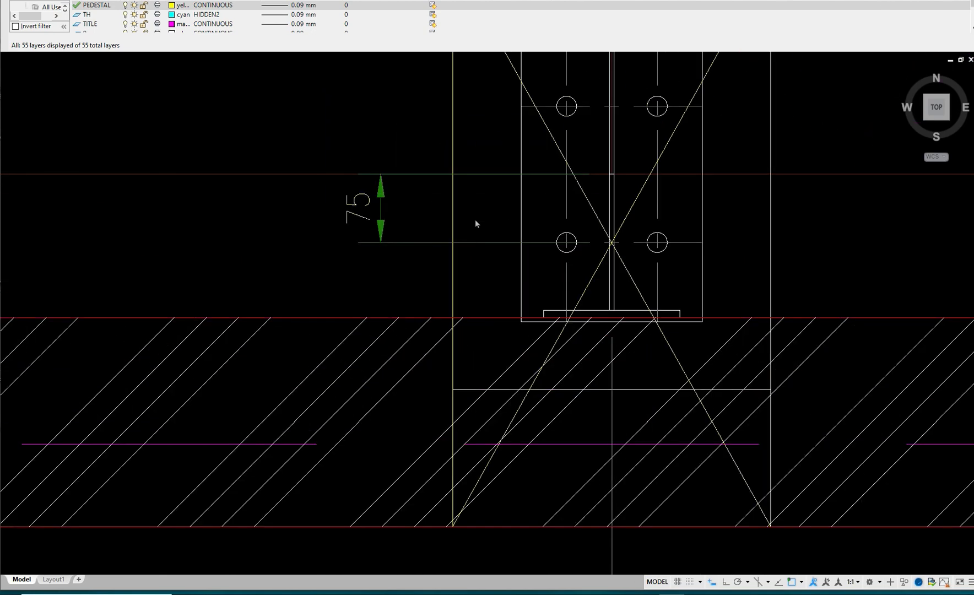
scroll(475, 221, "down", 2)
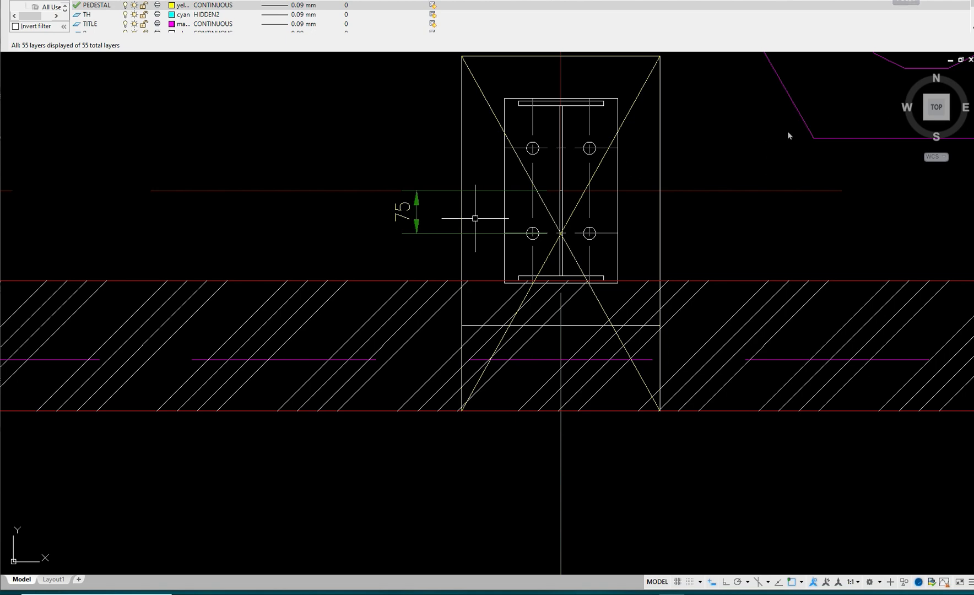
Switch to the STAAD.Pro building model and check the node number at the outermost column's base support
key("alt+Tab")
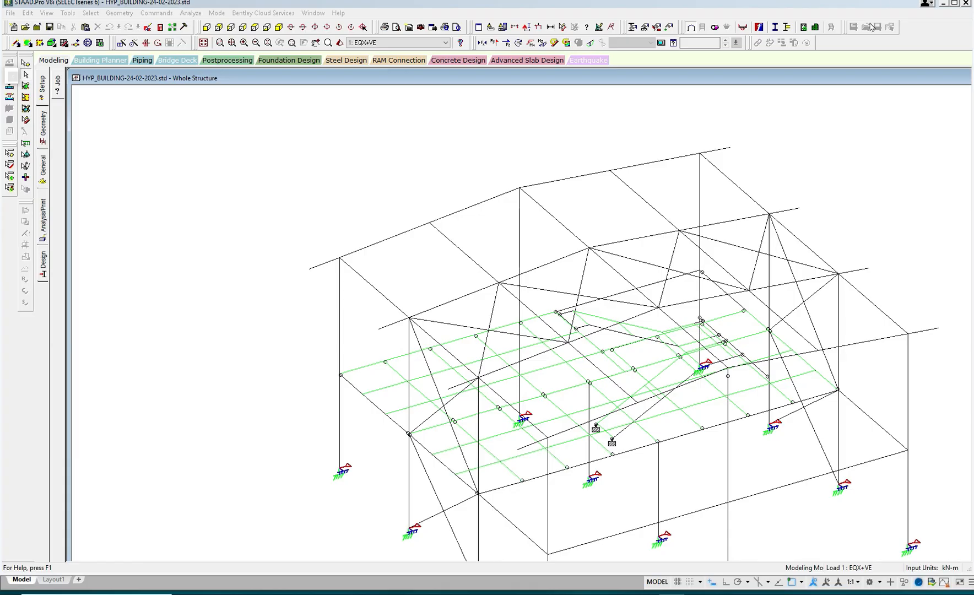
scroll(704, 182, "down", 5)
mouse_move(766, 207)
middle_mouse_down()
mouse_move(703, 181)
mouse_move(703, 148)
mouse_move(742, 138)
middle_mouse_up()
scroll(697, 158, "down", 1)
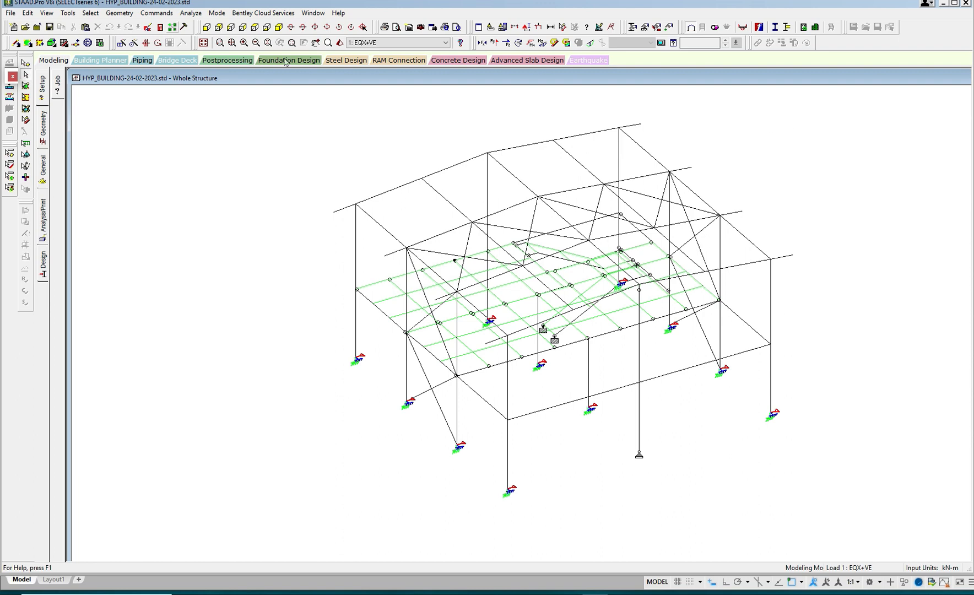
left_click(25, 63)
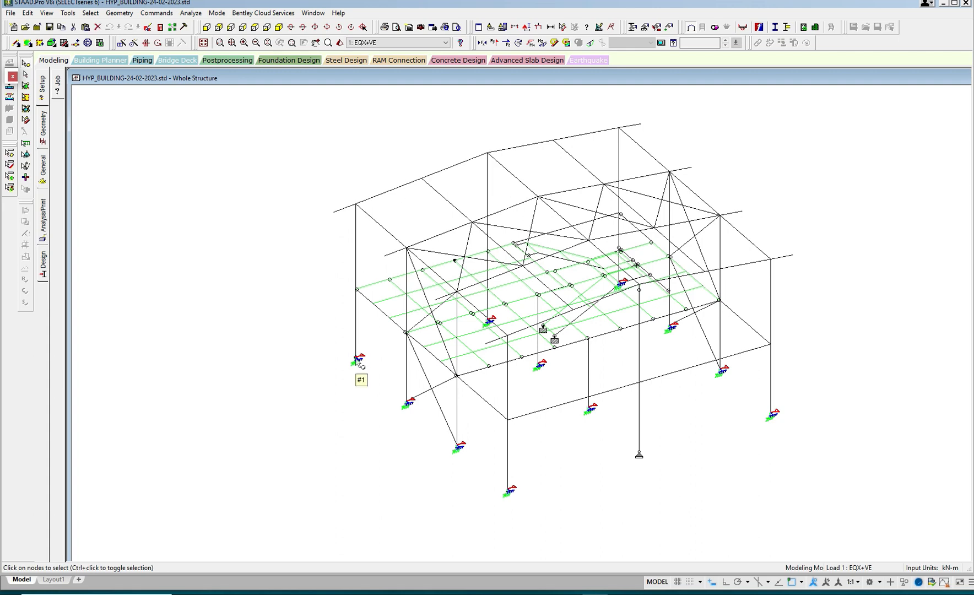
double_click(357, 362)
left_click(567, 226)
Cut a section of the model in the X-Z plane at the column base level
left_click(67, 12)
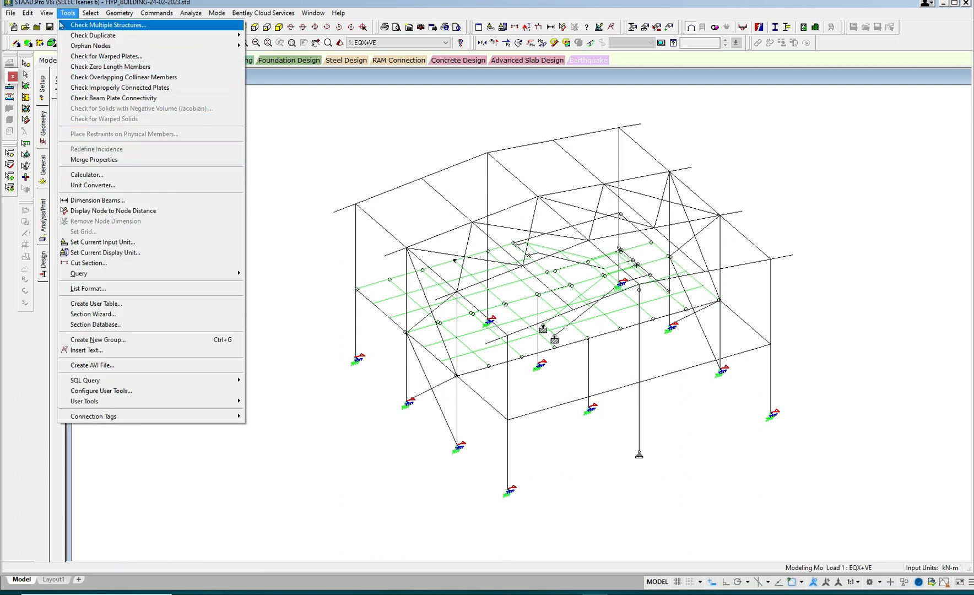
left_click(90, 265)
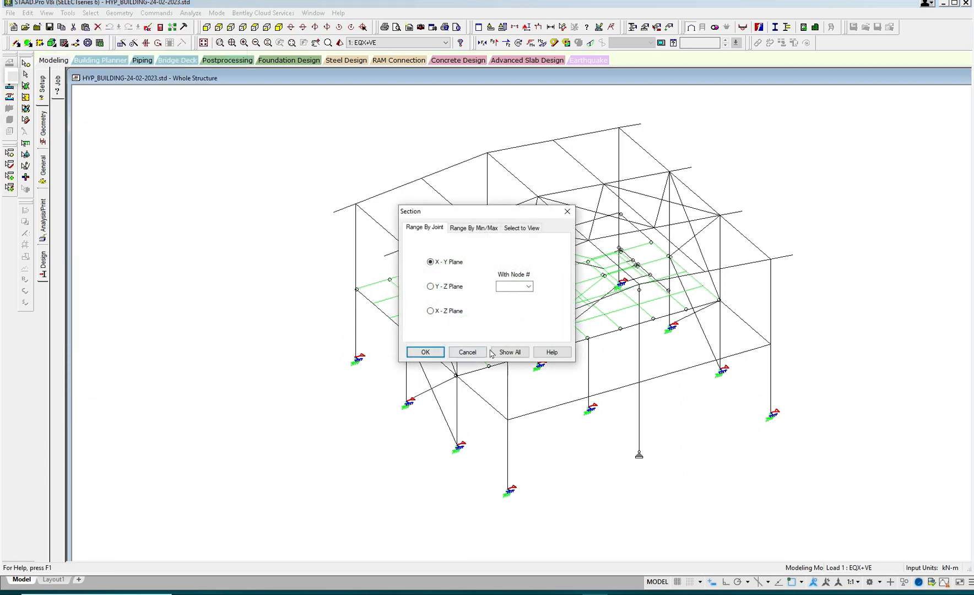
left_click(425, 352)
Hide the two inner fixed supports so that only the column supports are displayed
left_click_drag(535, 314, 565, 345)
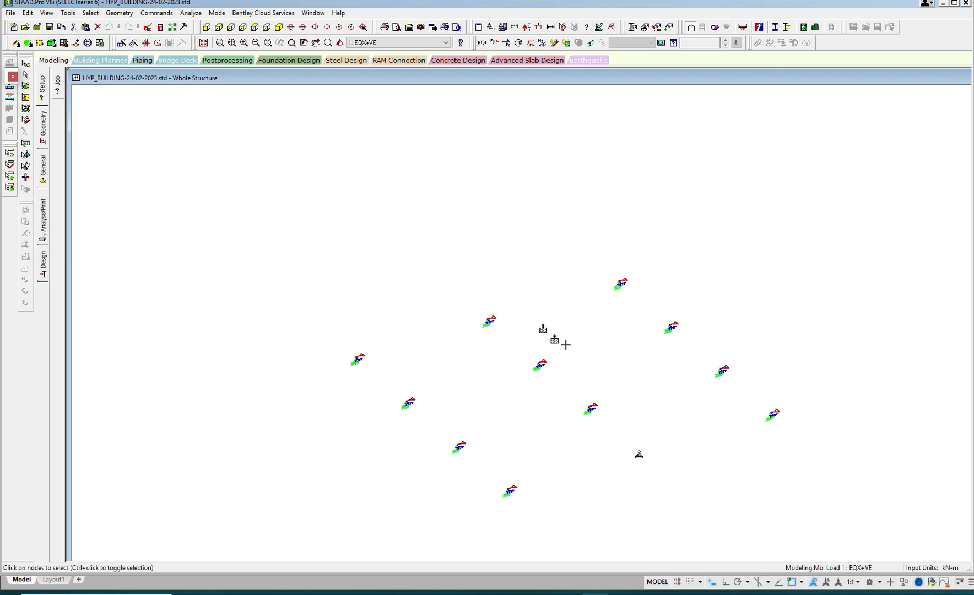
left_click(91, 13)
mouse_move(144, 311)
left_click(225, 310)
left_click(46, 13)
left_click(59, 46)
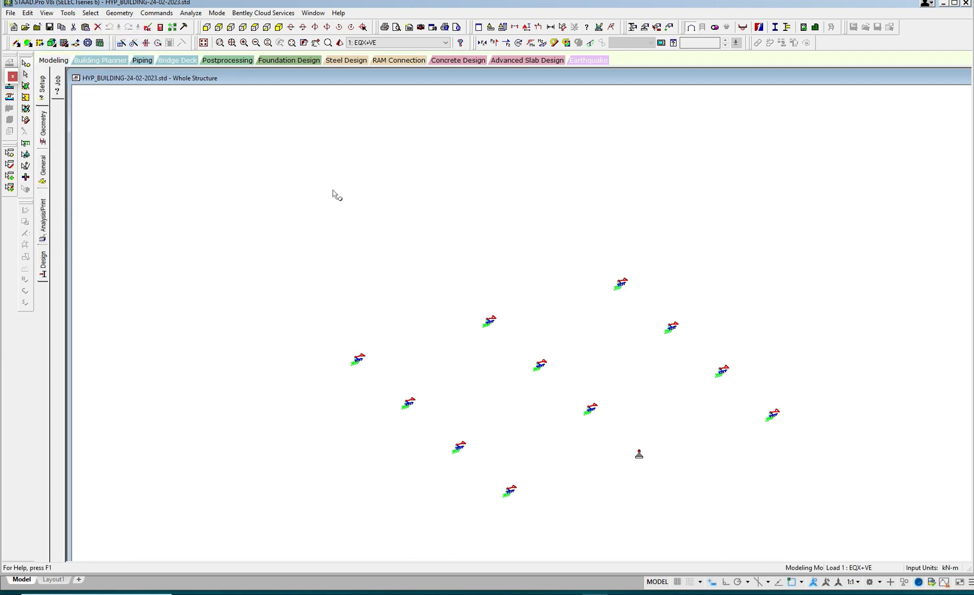
View the supports in plan from above and select all of the column support nodes
left_click(243, 28)
left_click(254, 27)
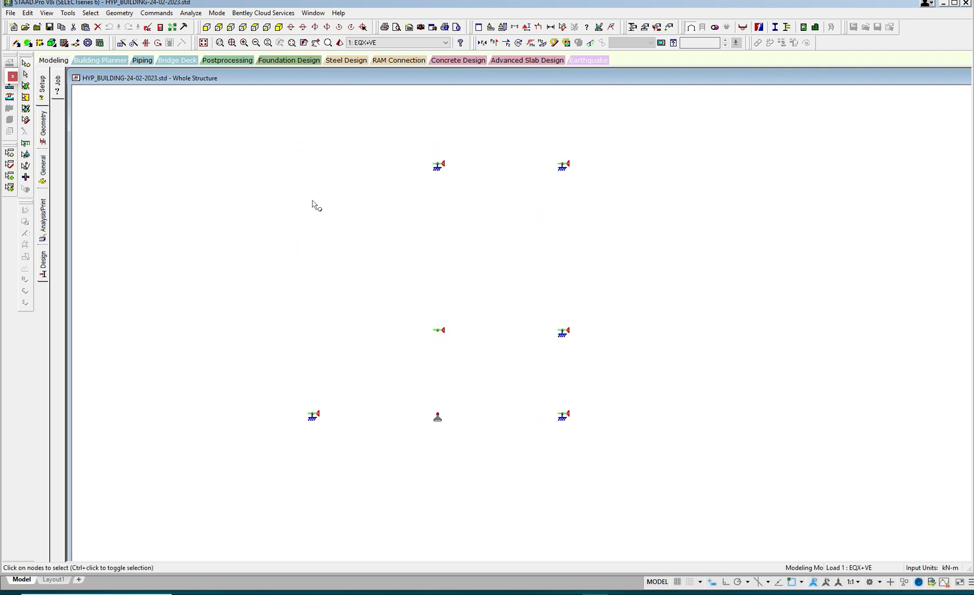
left_click_drag(287, 129, 621, 472)
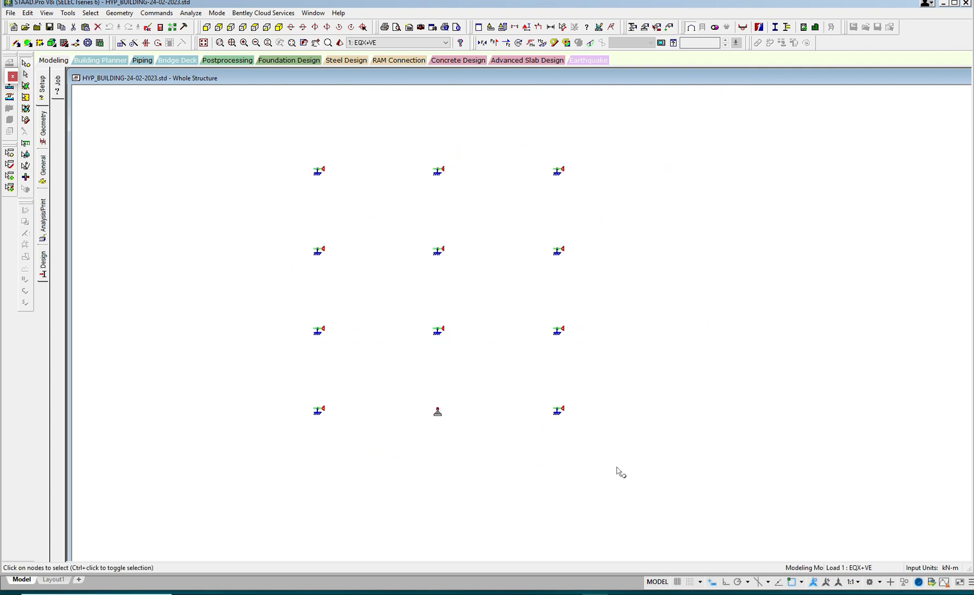
Enter Post Processing mode, keeping ENVELOPE 1 and its selected load cases in the results setup
left_click(216, 13)
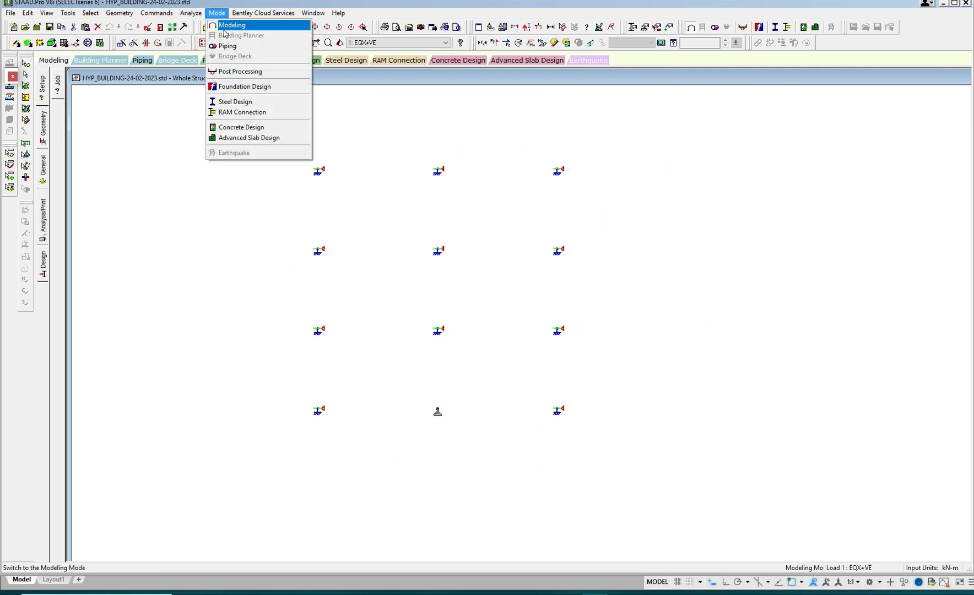
left_click(240, 72)
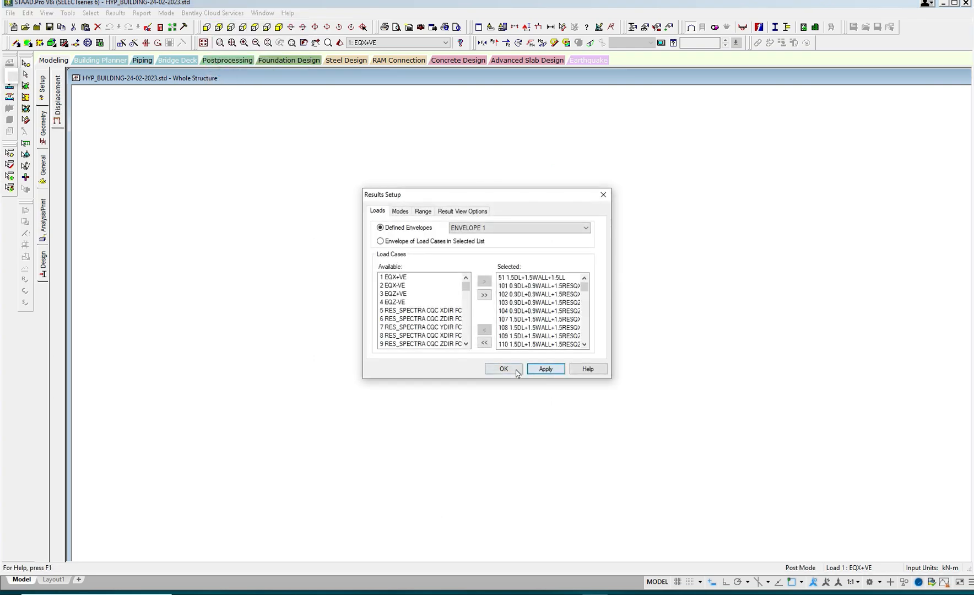
left_click(504, 367)
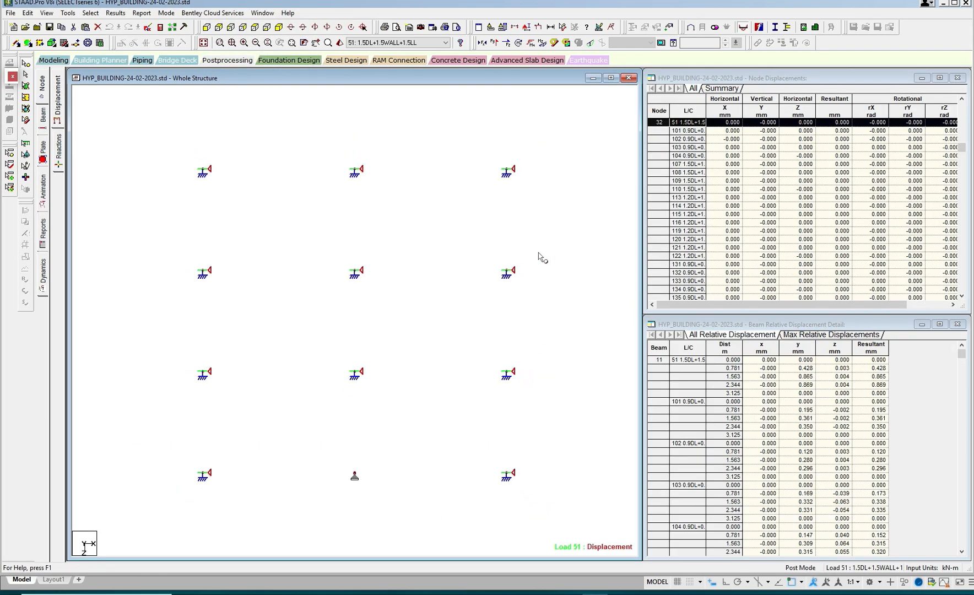
Generate a support reactions report for the selected nodes with only load case 1 EQX+VE included
left_click(138, 14)
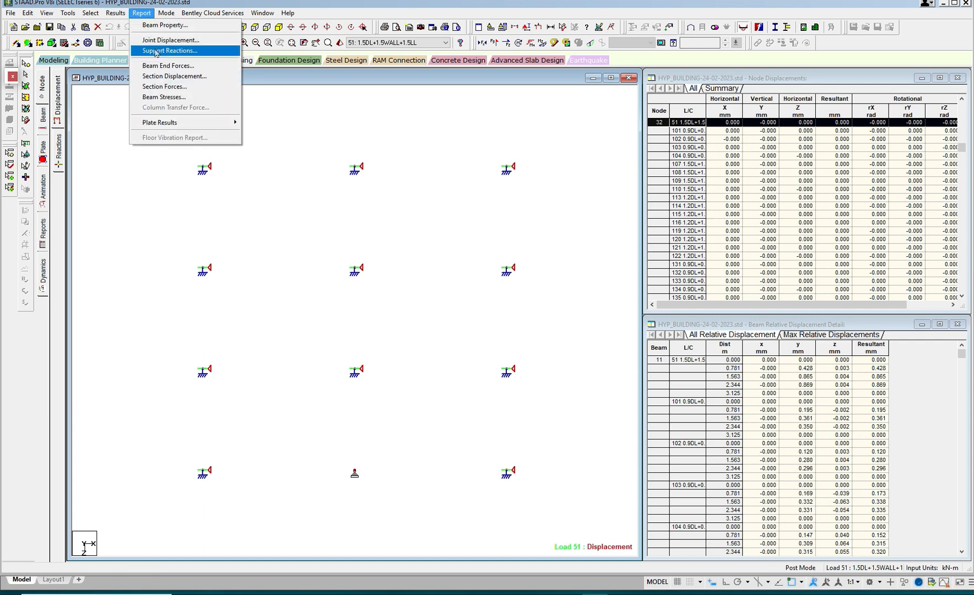
left_click(156, 51)
left_click(408, 216)
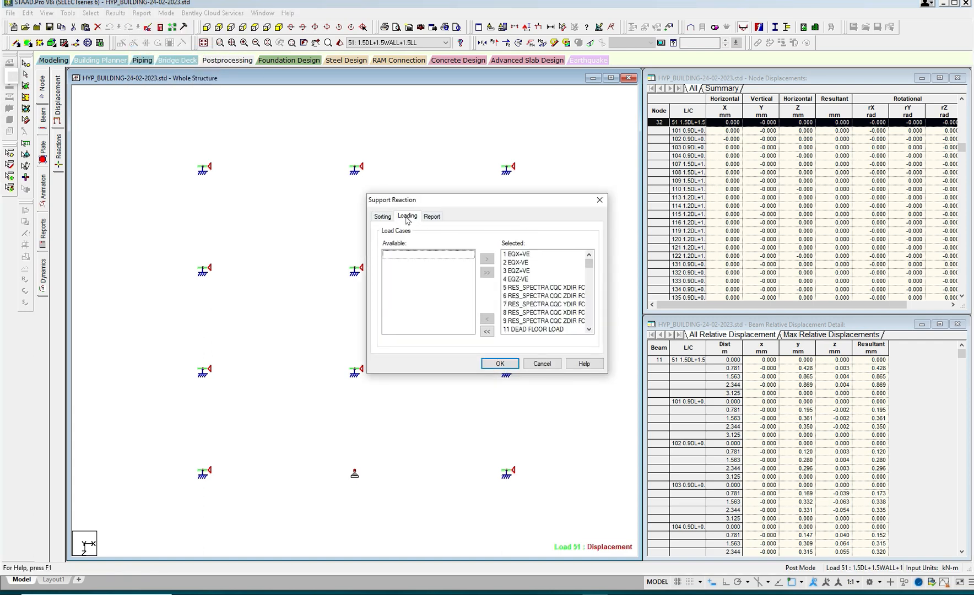
left_click(487, 332)
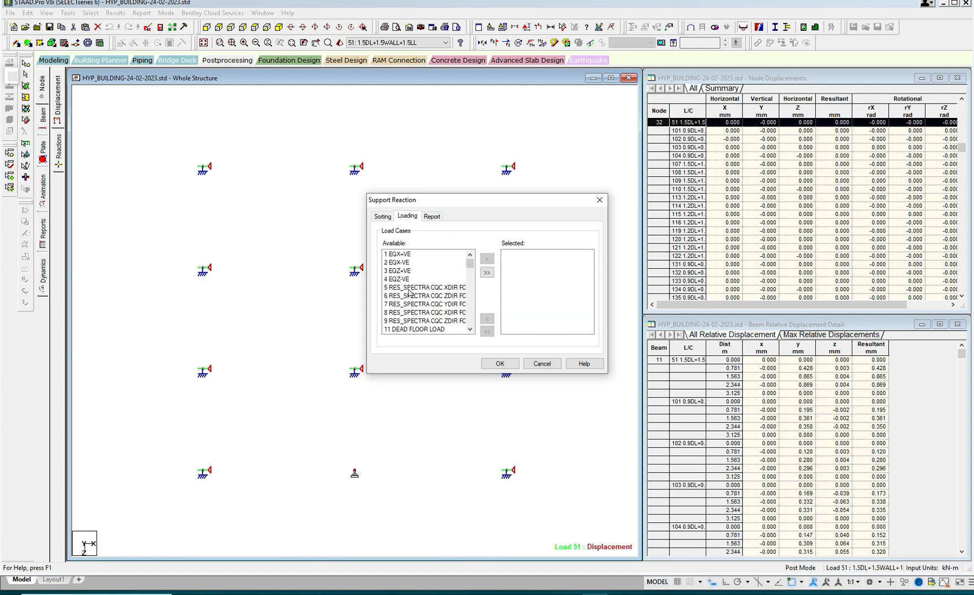
left_click(401, 255)
left_click(487, 258)
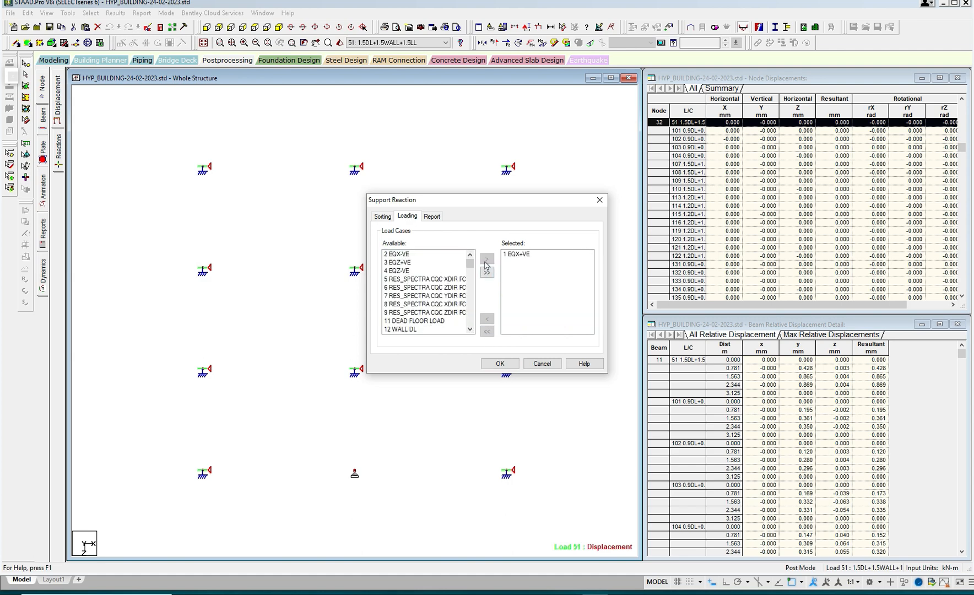
left_click(500, 363)
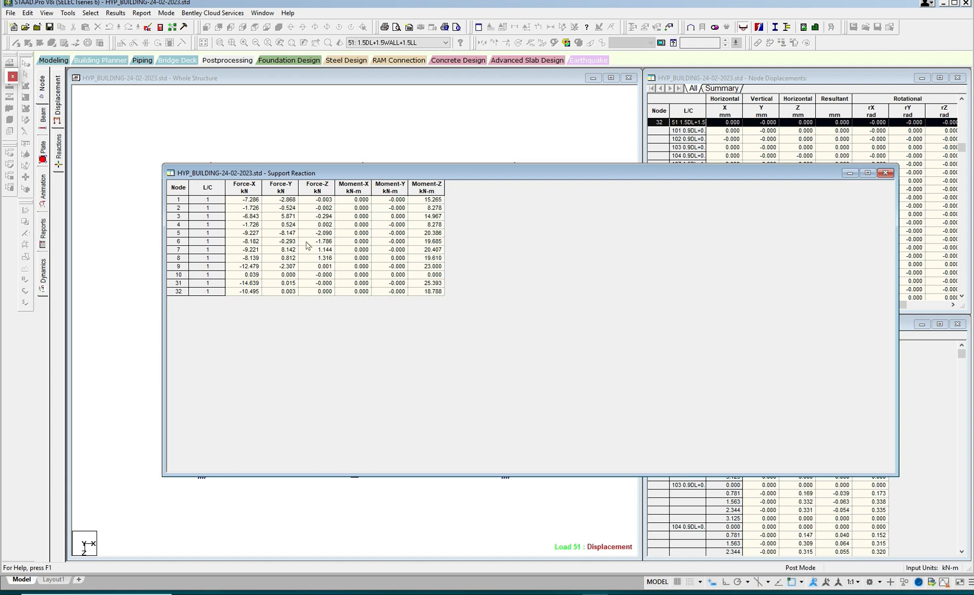
Copy the entire support reaction table, from the node numbers to the Moment-Z column
left_click(179, 188)
right_click(179, 187)
left_click(190, 202)
Launch Excel 2013, dismiss the activation wizard and create a blank workbook
left_click(90, 592)
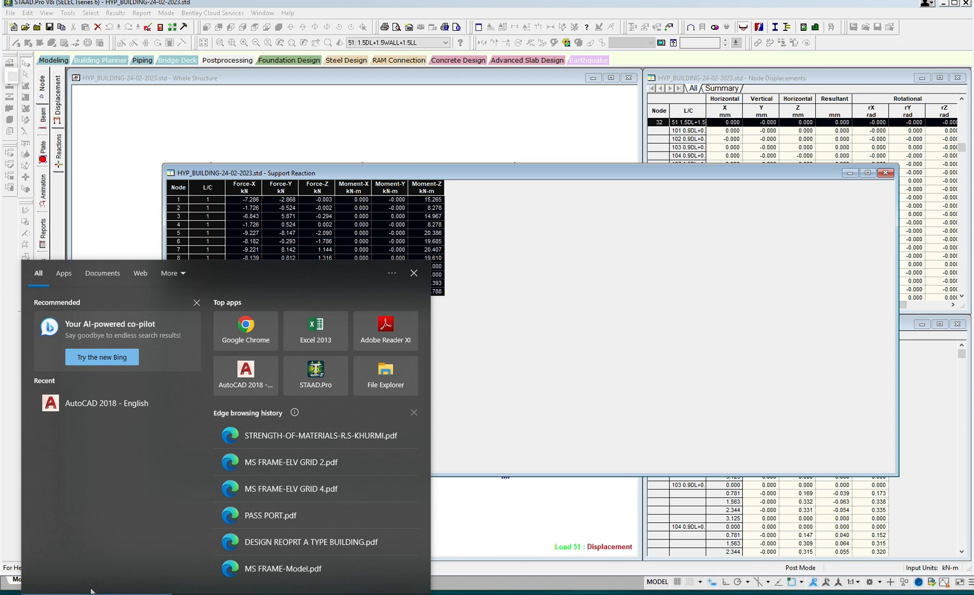
type("exce")
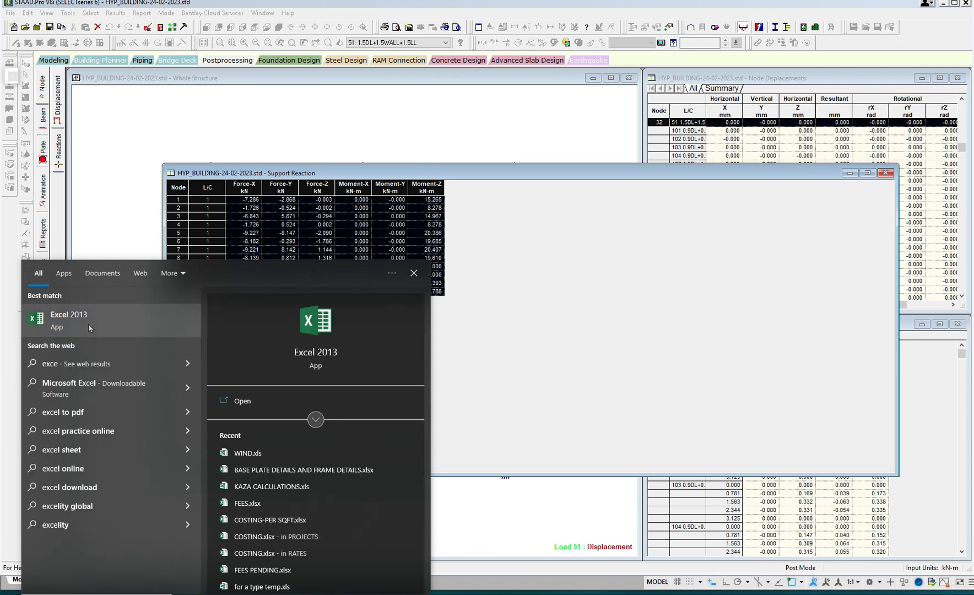
left_click(88, 324)
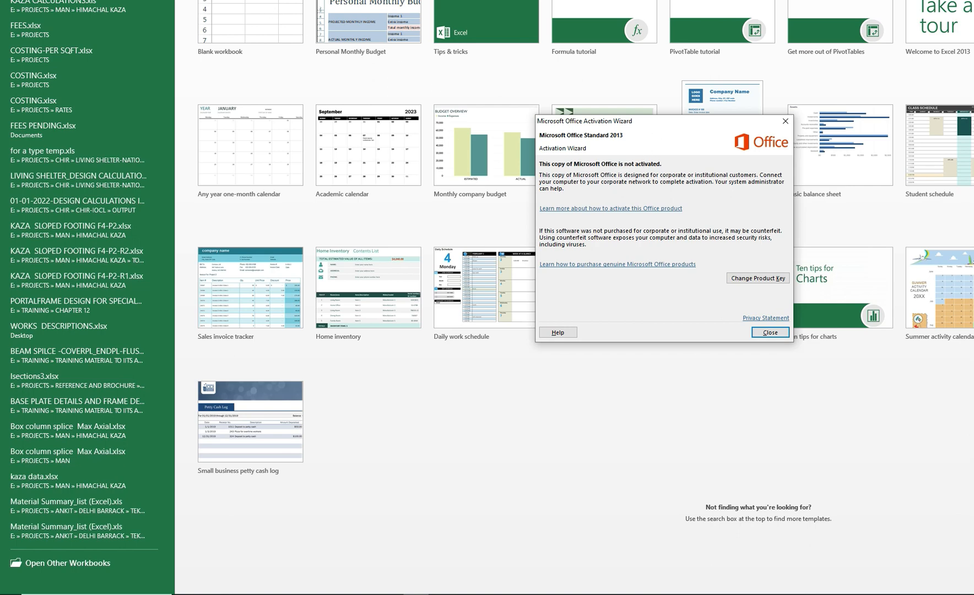
left_click(770, 332)
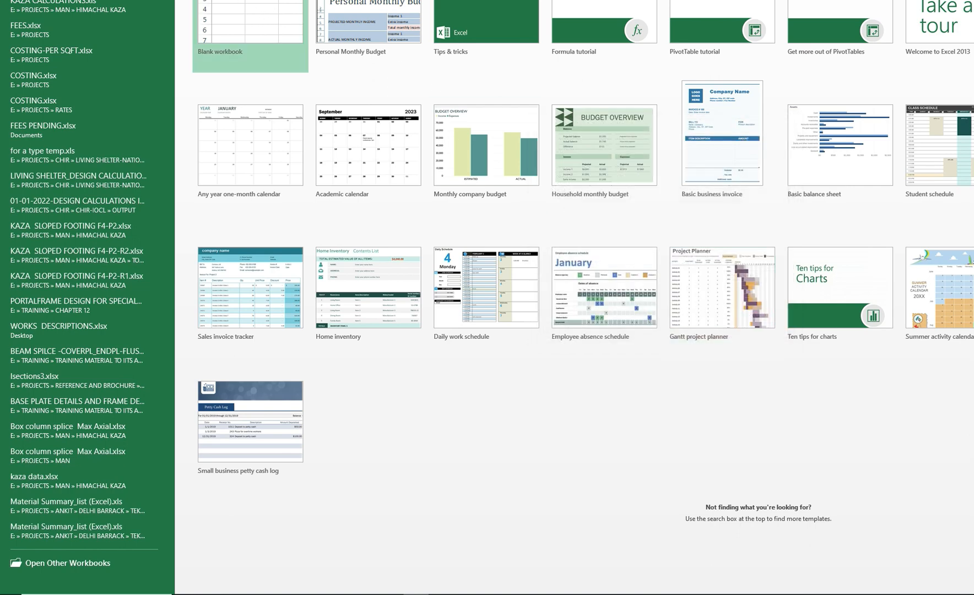
left_click(251, 5)
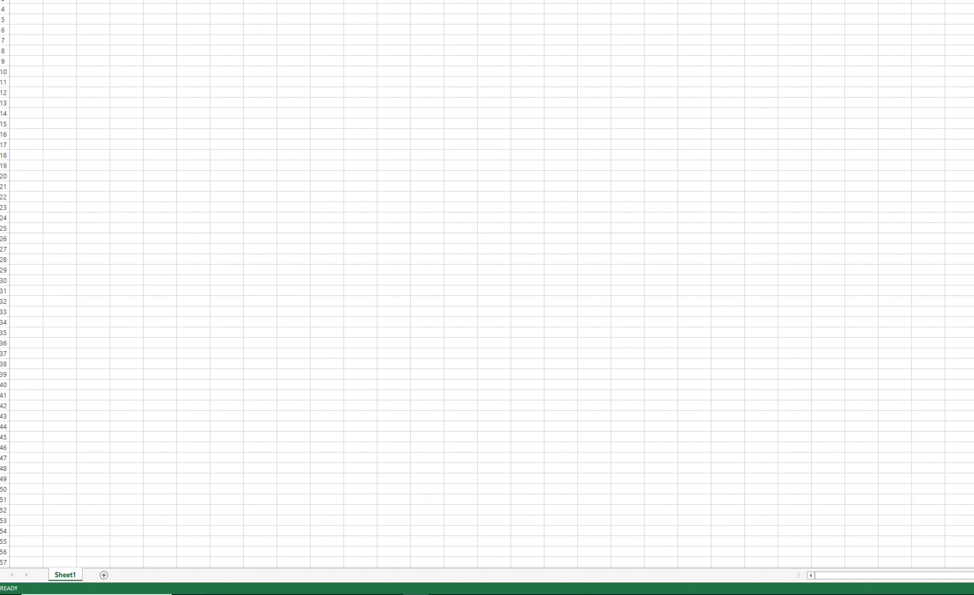
Bring the whole sheet into view and paste the copied support reaction table starting at cell B2
key("super+Down")
left_click_drag(340, 0, 244, 0)
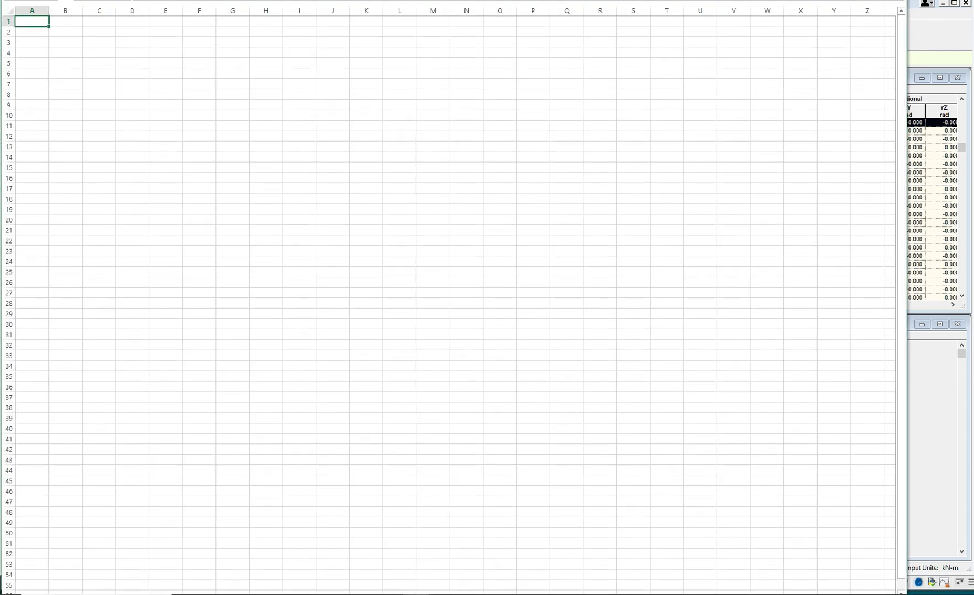
left_click(54, 34)
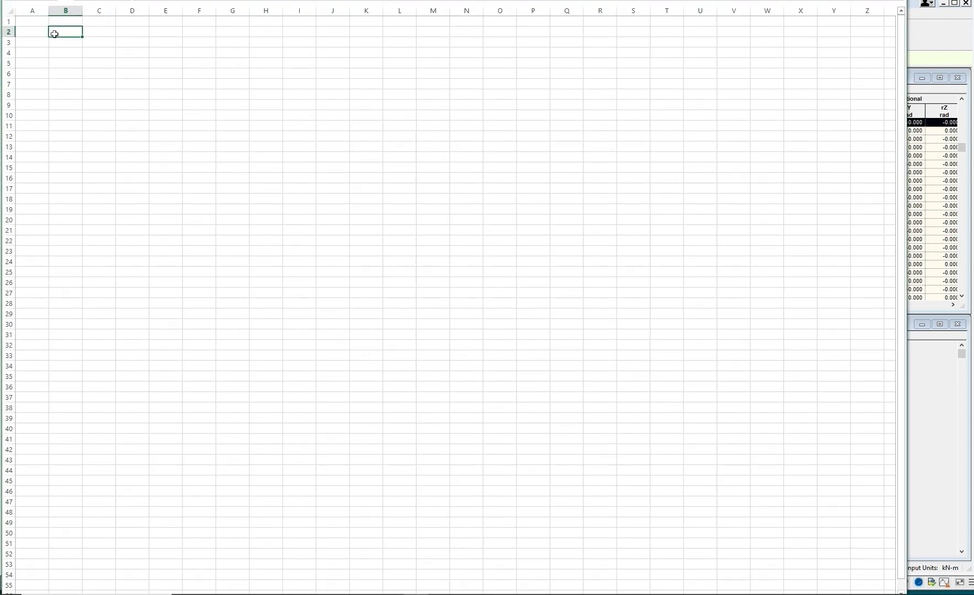
type("Node\tL/C\tForce-X kN\tForce-Y kN\tForce-Z kN\tMoment-X kN-m\tMoment-Y kN-m\tMoment-Z kN-m 1\t1\t-7.286\t-2.868\t-0.003\t0\t0\t15.265 2\t1\t-1.726\t-0.524\t-0.002\t0\t0\t8.278 3\t1\t-6.843\t5.871\t-0.294\t0\t0\t14.967 4\t1\t-1.726\t0.524\t0.002\t0\t0\t8.278 5\t1\t-9.227\t-8.147\t-2.09\t0\t0\t20.386 6\t1\t-8.182\t-0.293\t-1.786\t0\t0\t19.685 7\t1\t-9.221\t8.142\t1.144\t0\t0\t20.407 8\t1\t-8.139\t0.812\t1.316\t0\t0\t19.61 9\t1\t-12.479\t-2.307\t0.001\t0\t0\t23 10\t1\t0.039\t0\t0\t0\t0\t0 31\t1\t-14.639\t0.015\t0\t0\t0\t25.393 32\t1\t-10.495\t0.003\t0\t0\t0\t18.788")
left_click(444, 82)
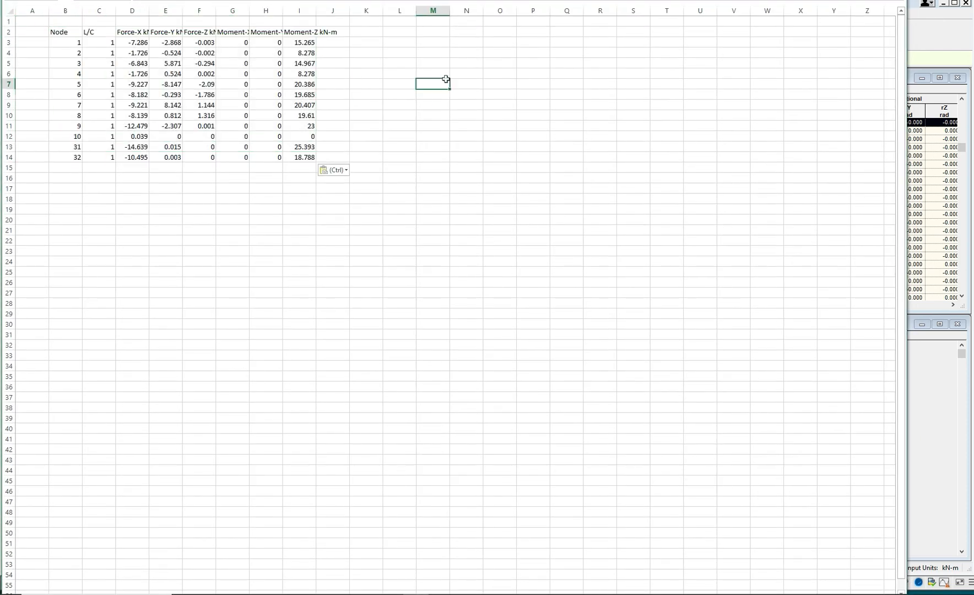
Review the support reaction tables for each load case down the worksheet, from load case 1 through load case 14
mouse_move(594, 594)
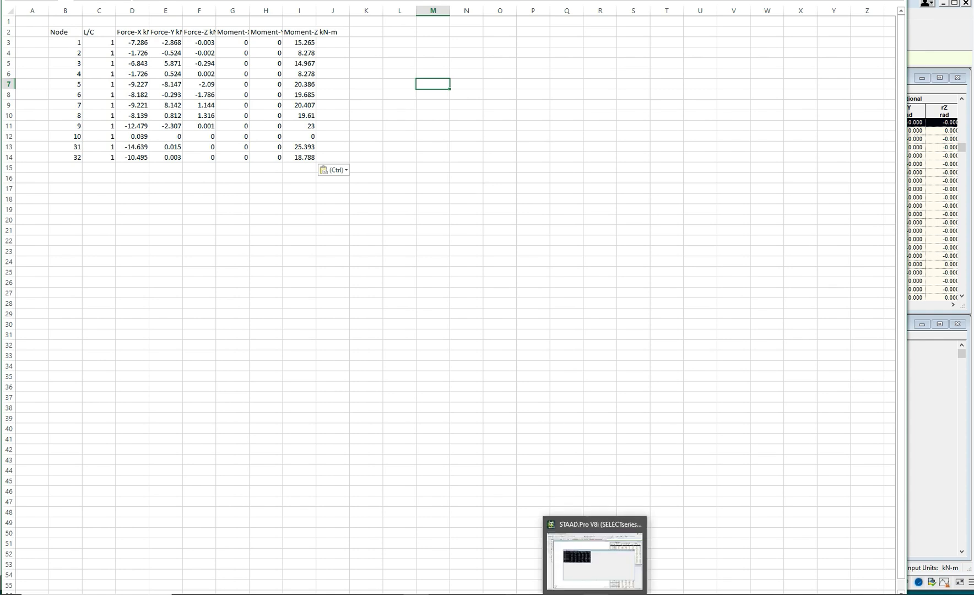
left_click(672, 594)
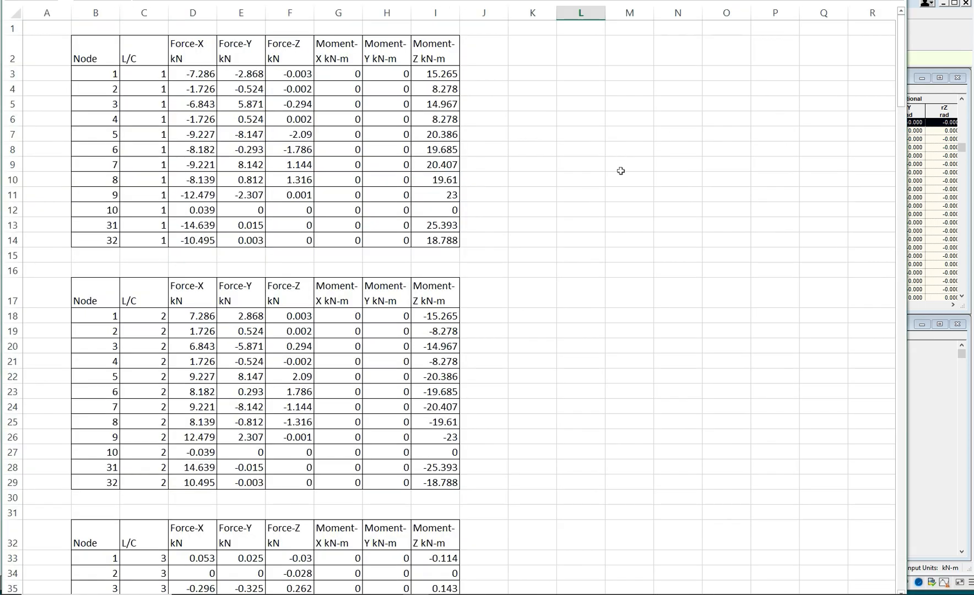
scroll(621, 173, "down", 4)
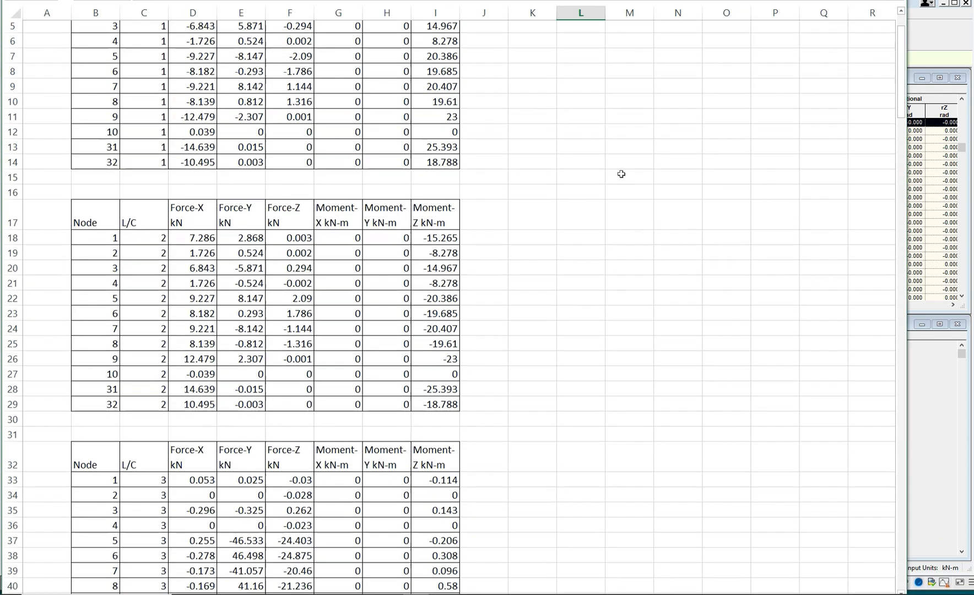
scroll(621, 174, "down", 7)
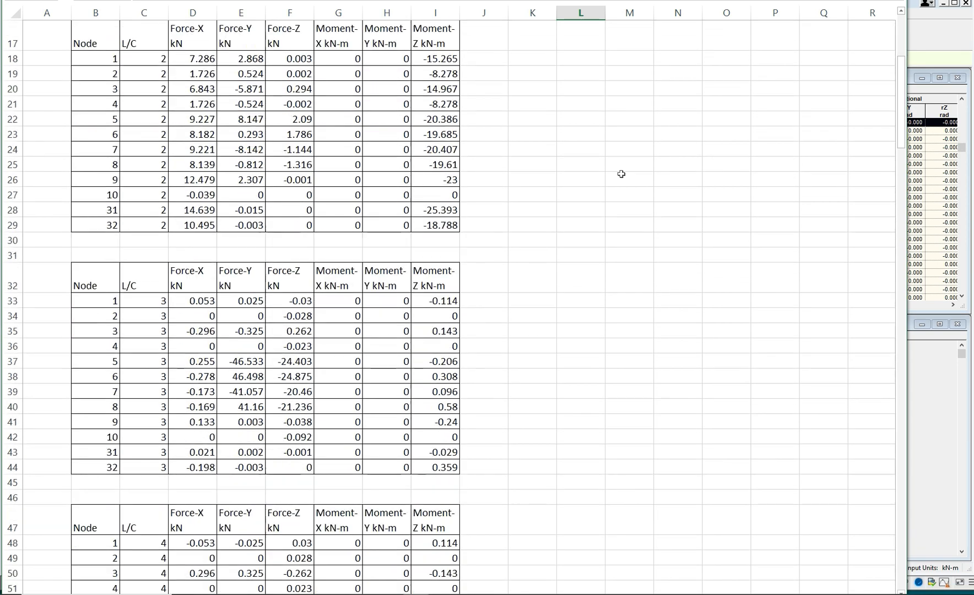
scroll(618, 201, "down", 1)
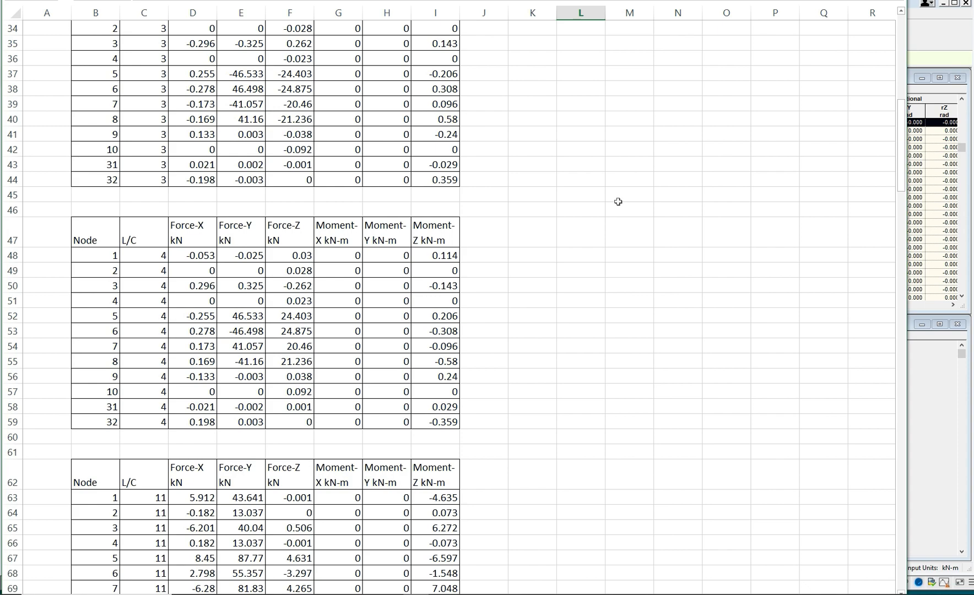
scroll(618, 201, "down", 11)
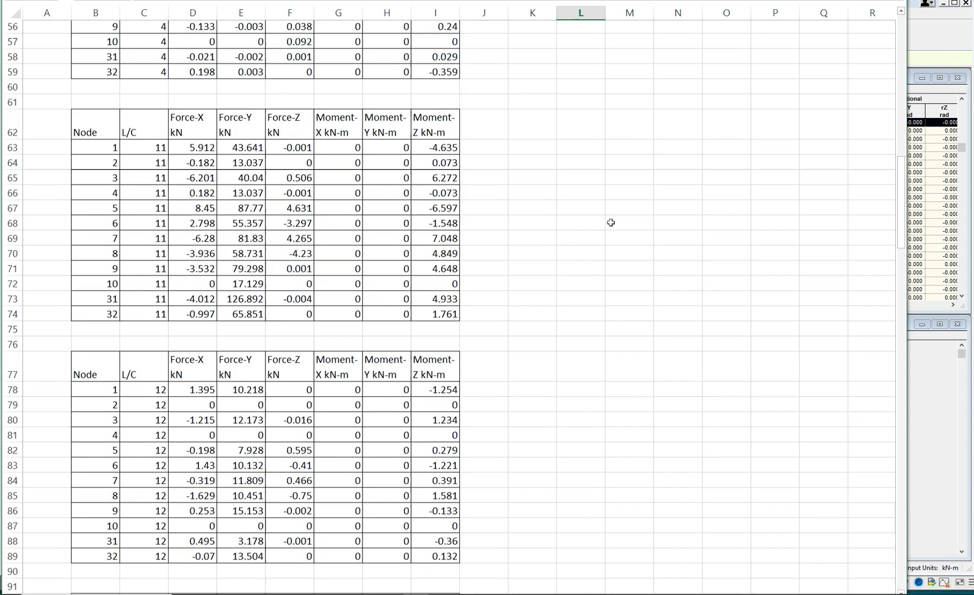
scroll(610, 223, "down", 2)
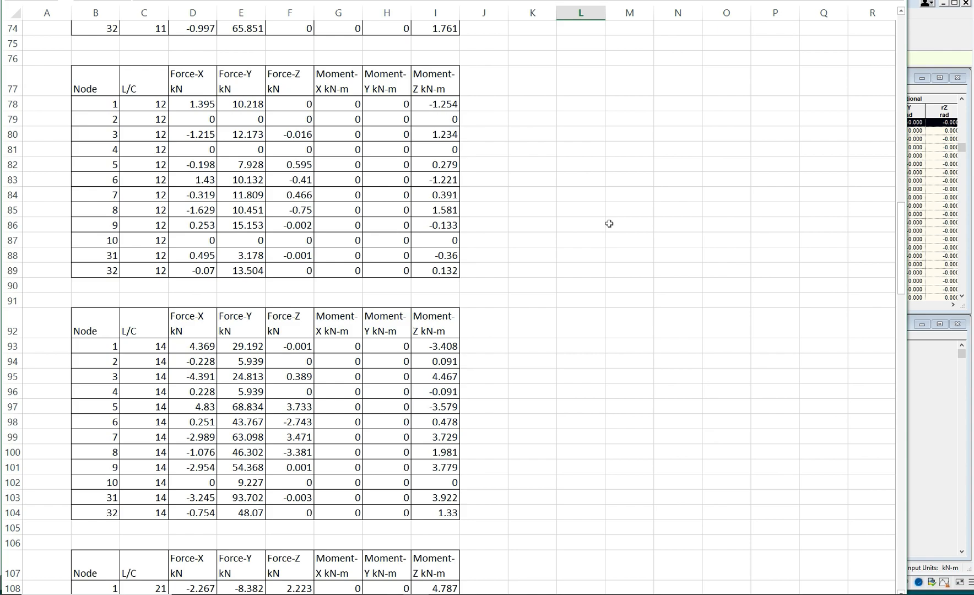
scroll(609, 224, "up", 7)
scroll(610, 223, "up", 5)
scroll(609, 224, "up", 5)
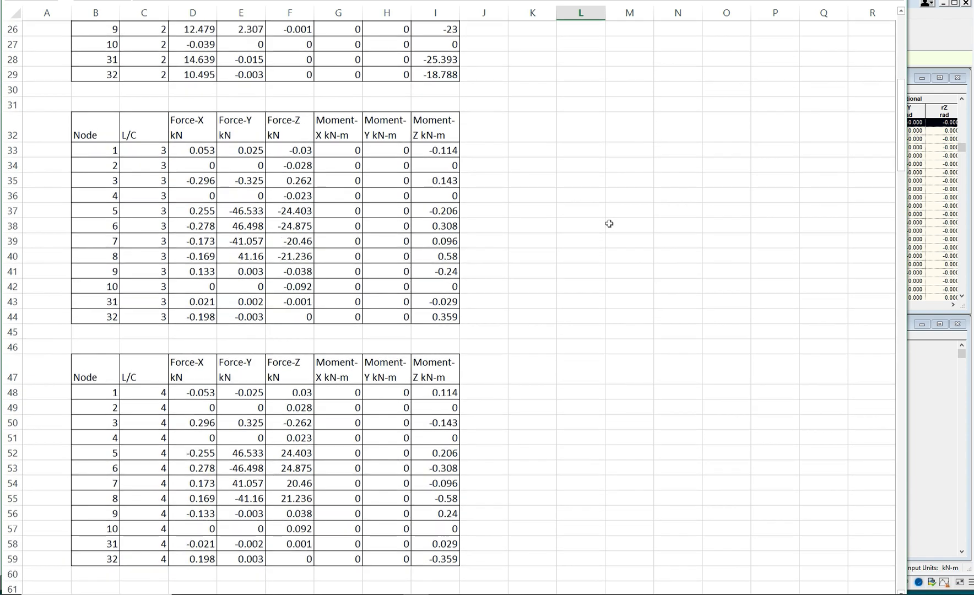
scroll(610, 223, "up", 9)
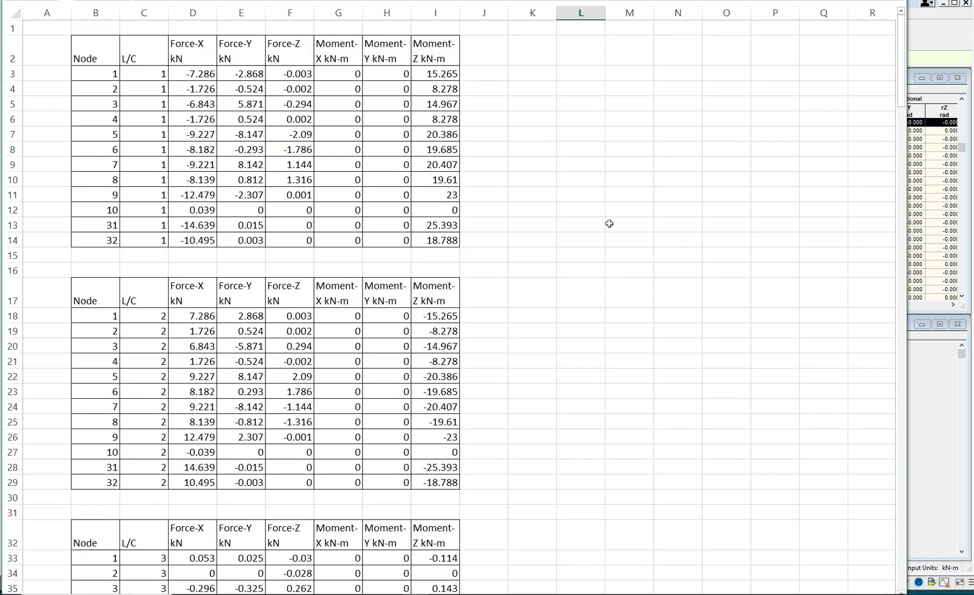
Insert a blank row above row 1 and enter the headings LOADCASE 1 in K1 and JOINT LOAD in K2
right_click(12, 28)
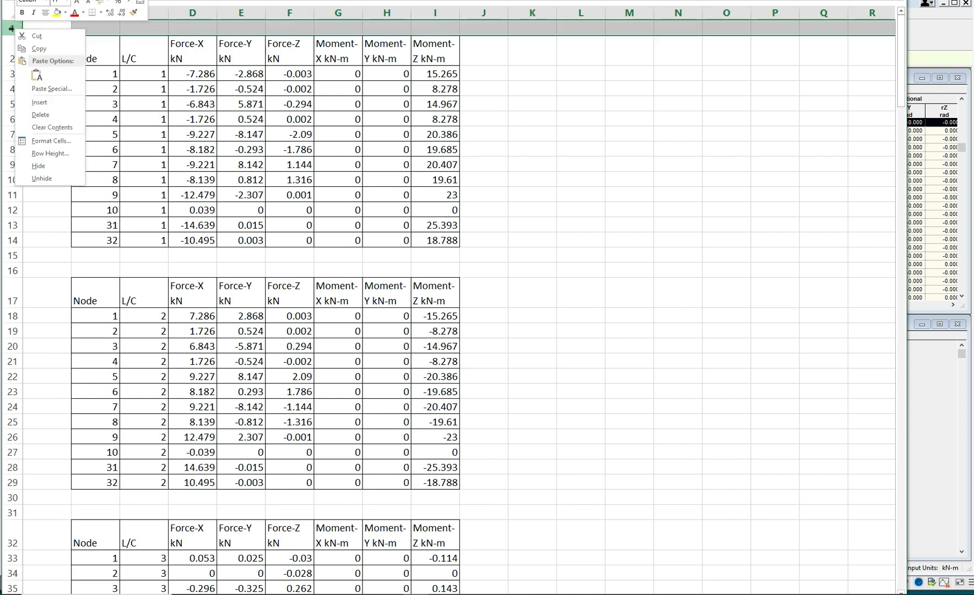
left_click(39, 102)
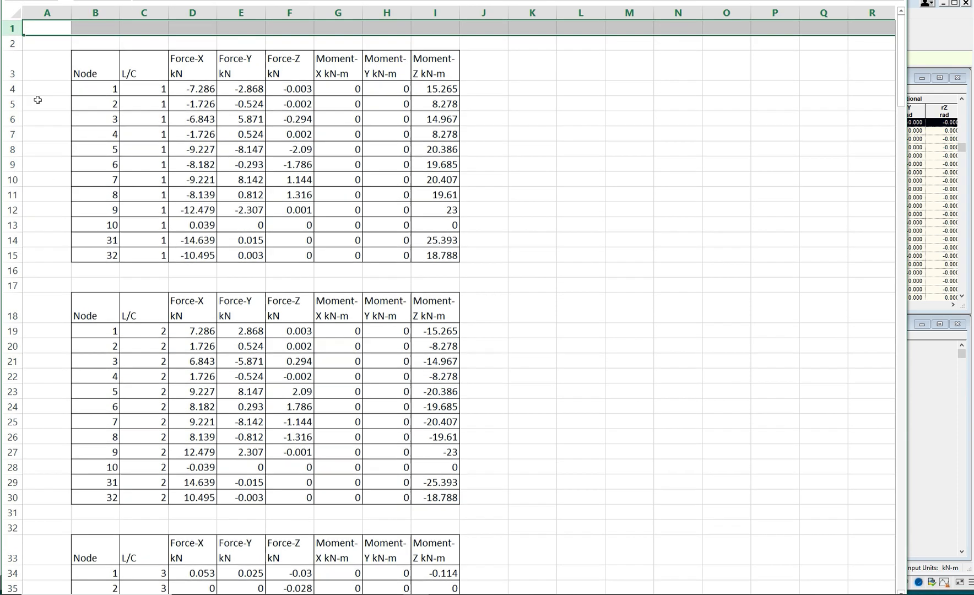
left_click(531, 178)
left_click(526, 29)
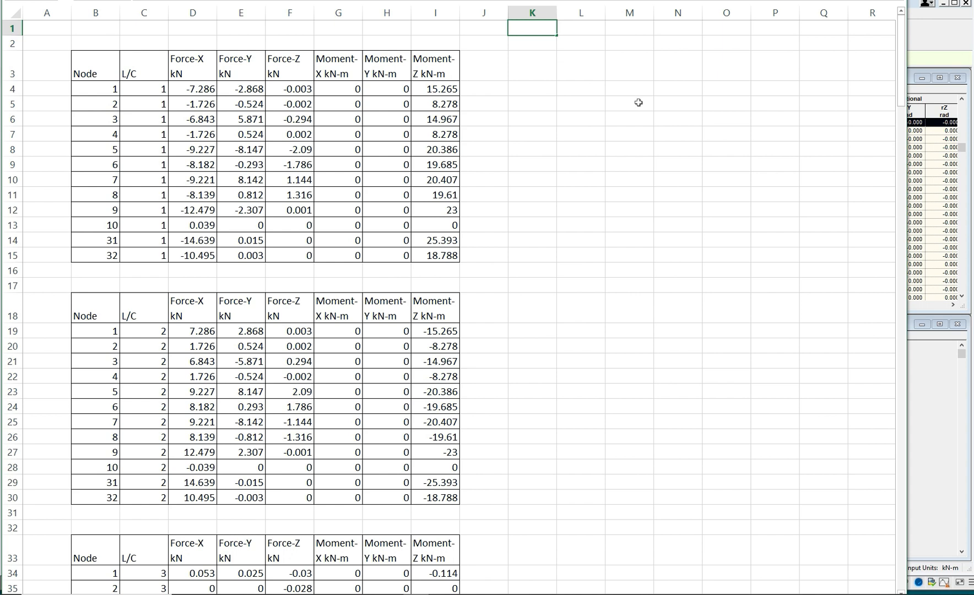
key("Escape")
type("LOADCASE 1")
left_click(534, 43)
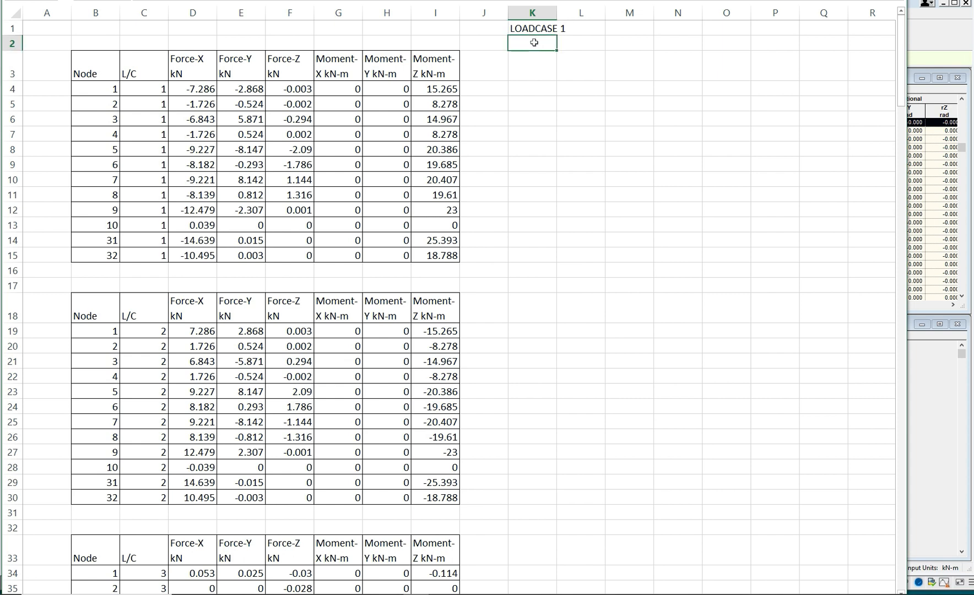
type("JOINT LOAD")
Move the LOADCASE 1 and JOINT LOAD headings down one row to cells K2 and K3
mouse_move(534, 48)
left_mouse_down()
mouse_move(534, 76)
mouse_move(535, 30)
left_mouse_up()
right_click(537, 31)
left_click(557, 36)
left_click(526, 43)
right_click(525, 43)
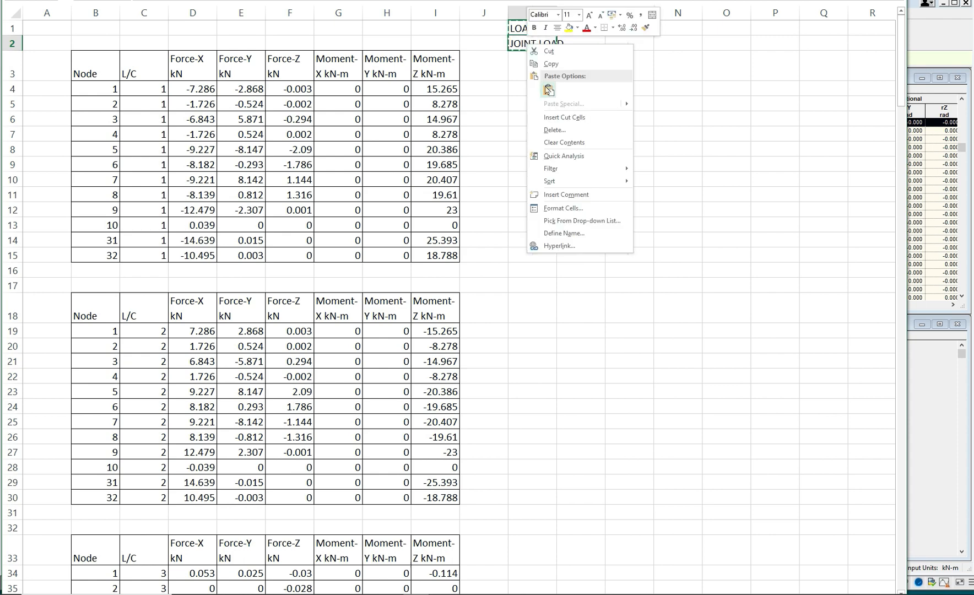
left_click(544, 85)
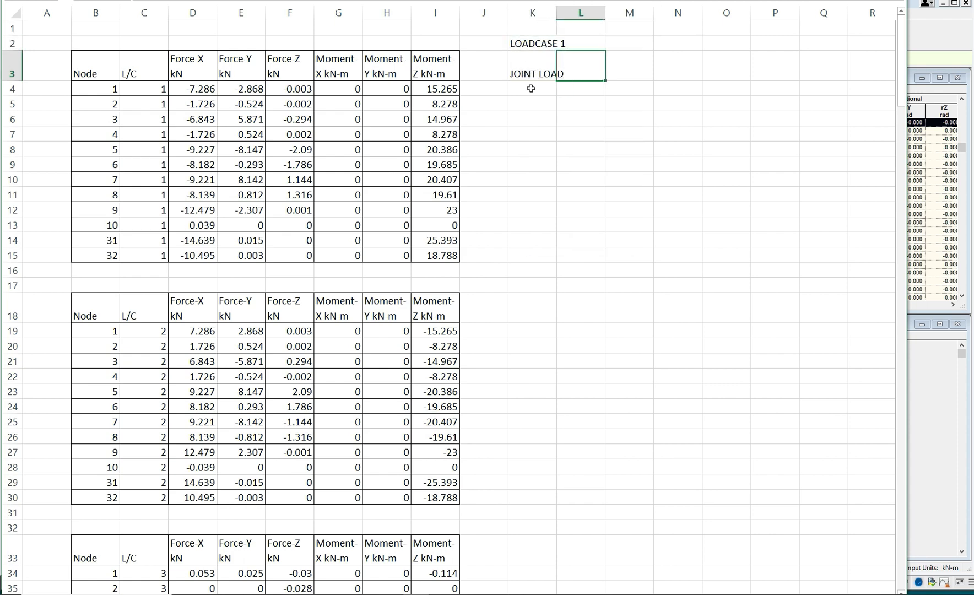
Link K4 to the first node number in B4 and enter the label FX in L4
left_click(531, 88)
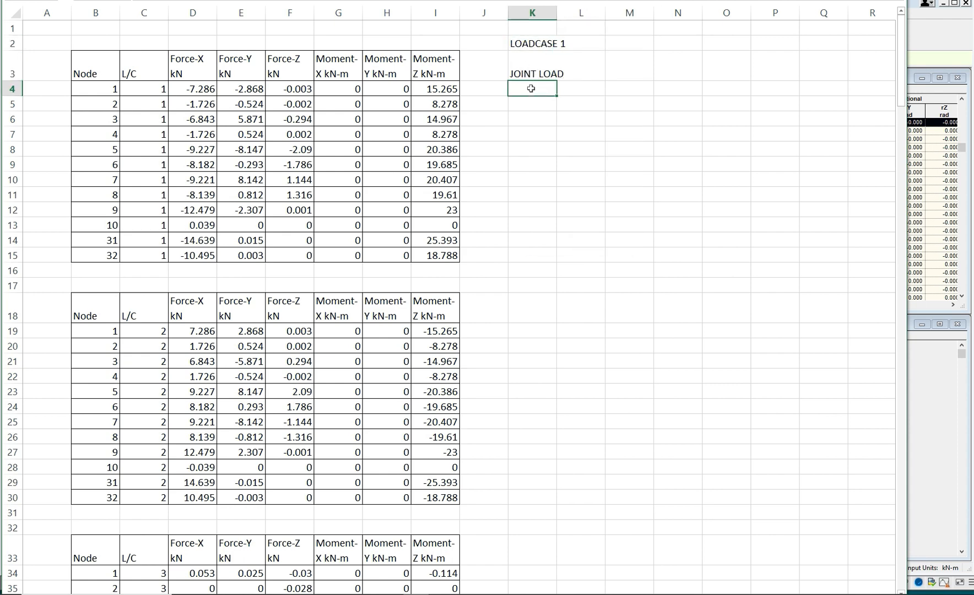
type("=")
left_click(115, 90)
left_click(584, 89)
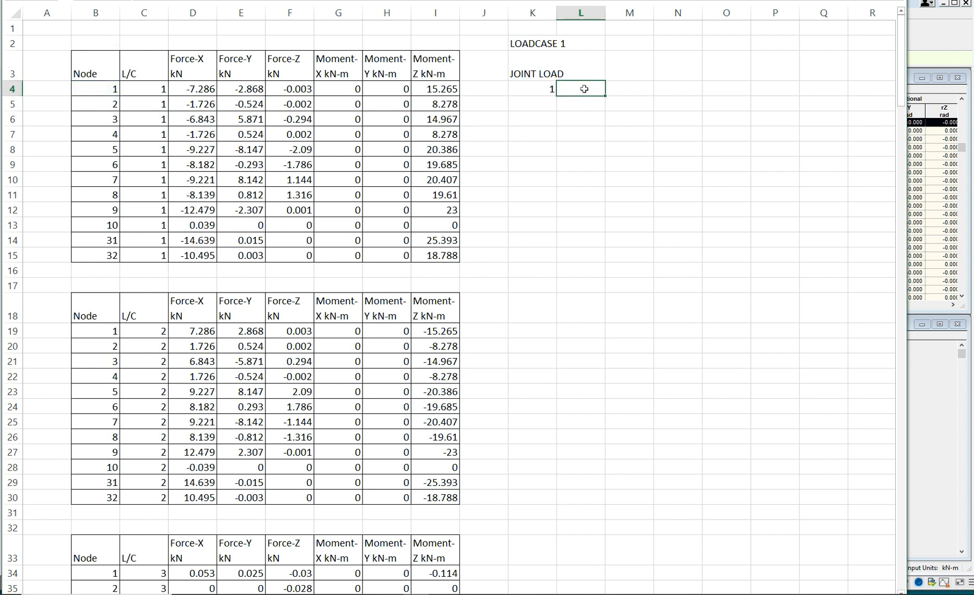
type("FX")
Enter the formula =-1*D4 in M4 to reverse the Force-X sign, and copy it across to R4
left_click(636, 84)
type("=")
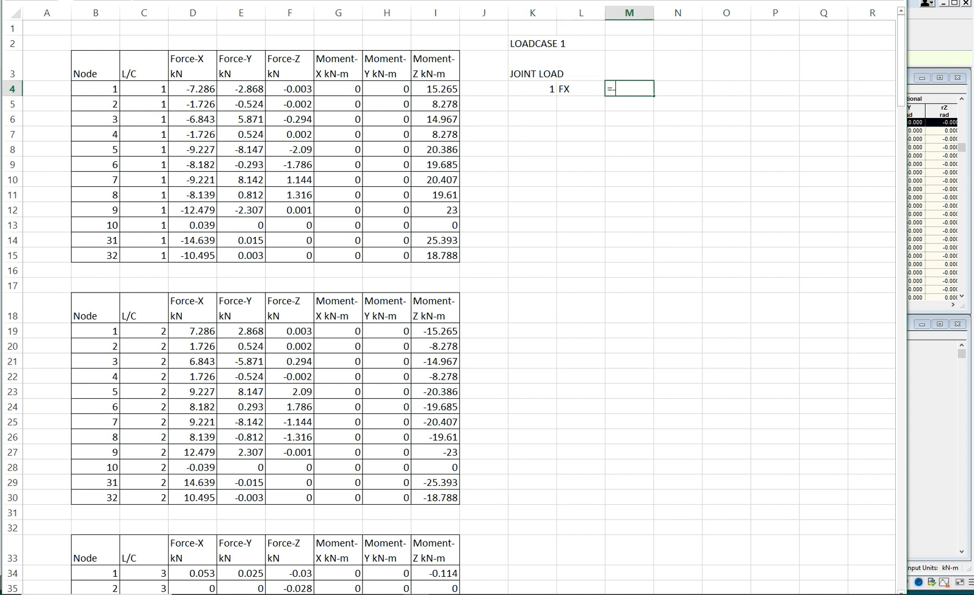
type("-1*")
left_click(191, 90)
key("Return")
left_click(550, 193)
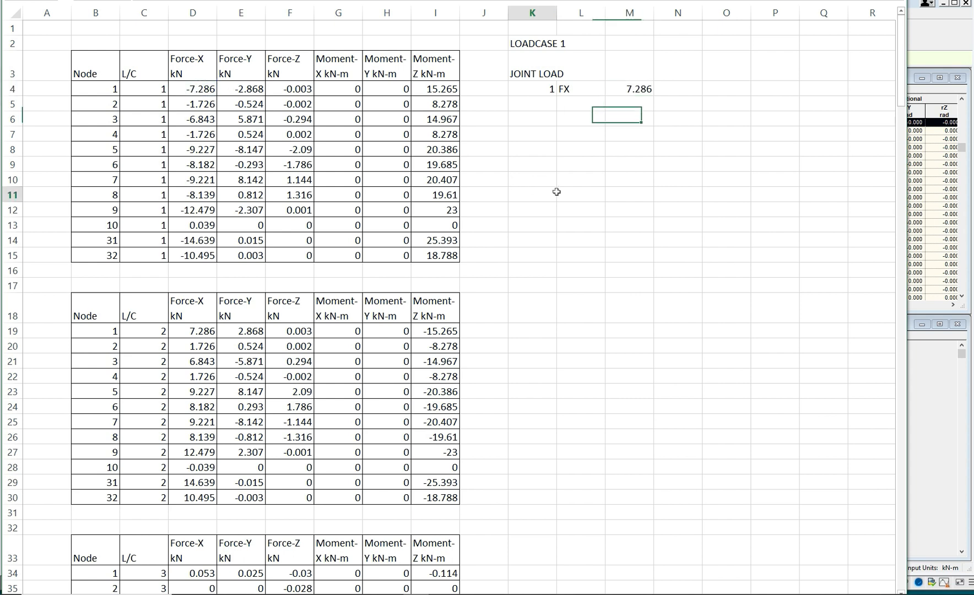
left_click(647, 86)
left_click_drag(652, 97, 883, 102)
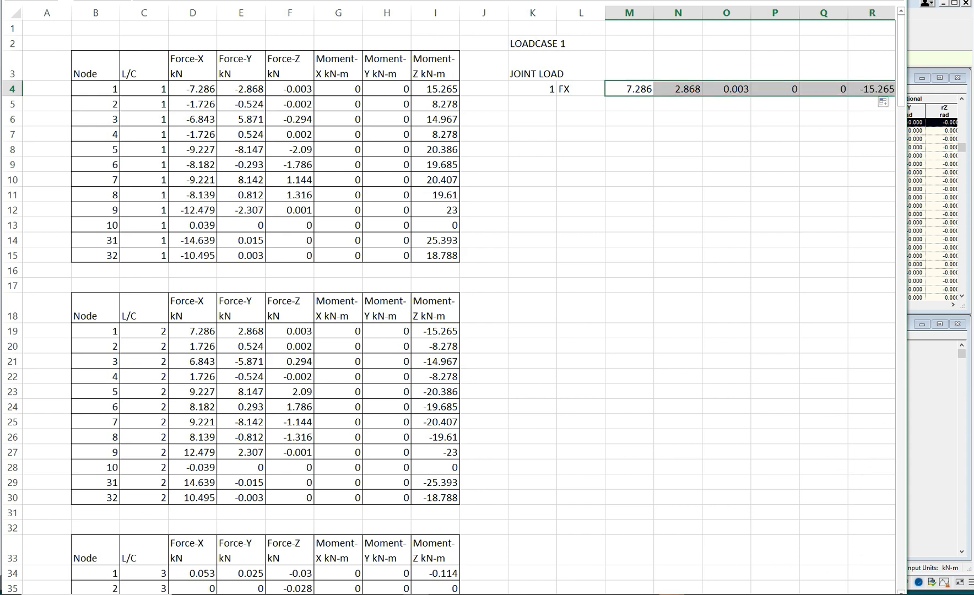
Widen the worksheet window and insert blank columns at N and P, before the reversed Force-Y and Force-Z values
left_click_drag(606, 2, 566, 0)
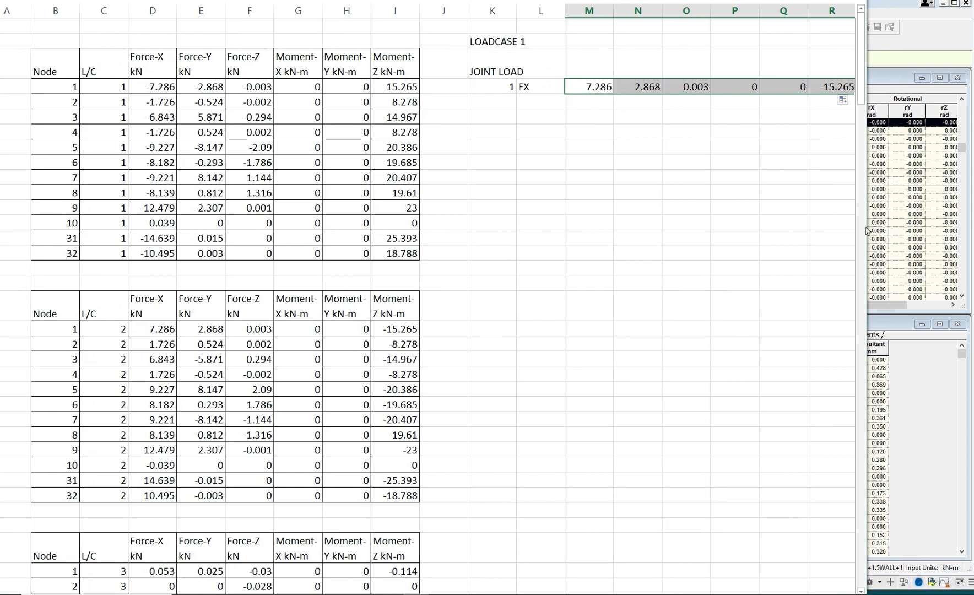
left_click_drag(865, 230, 931, 283)
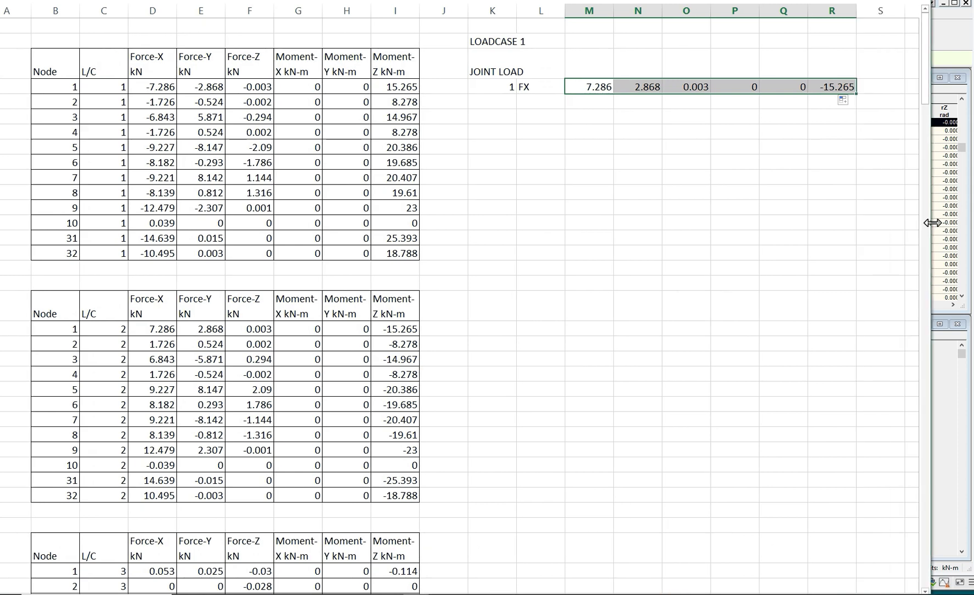
left_click_drag(566, 0, 567, 0)
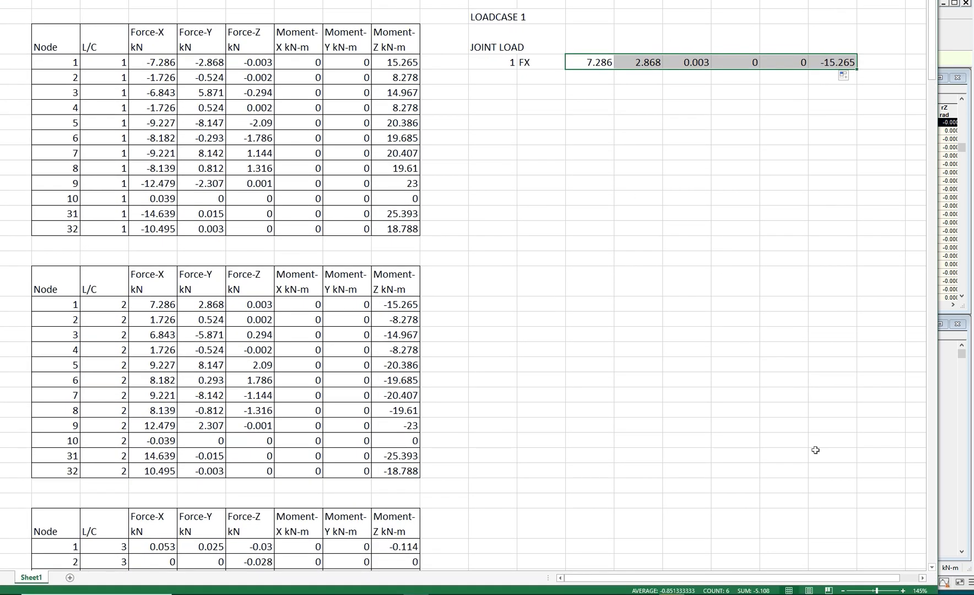
left_click(922, 577)
left_click(922, 578)
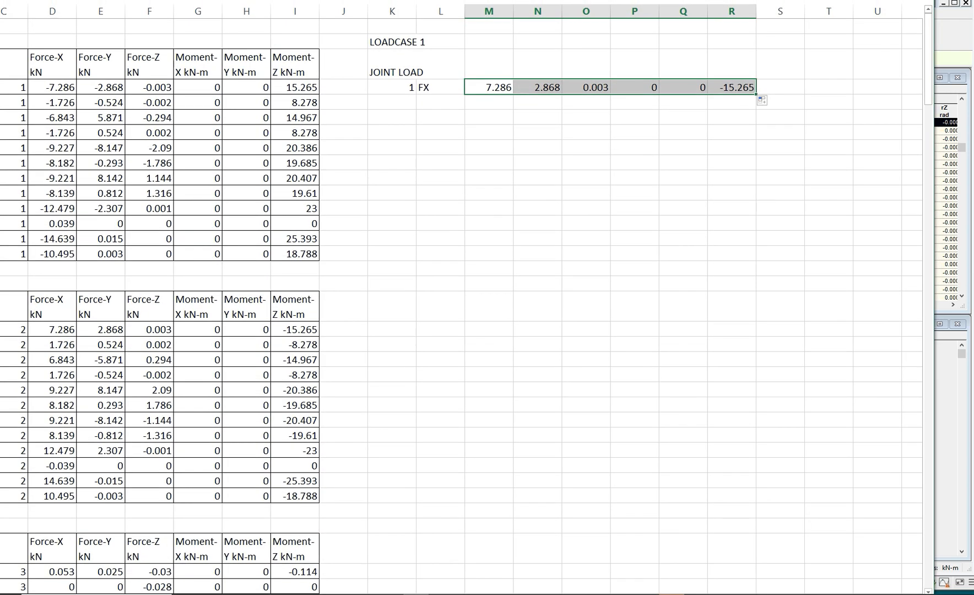
right_click(539, 7)
left_click(564, 78)
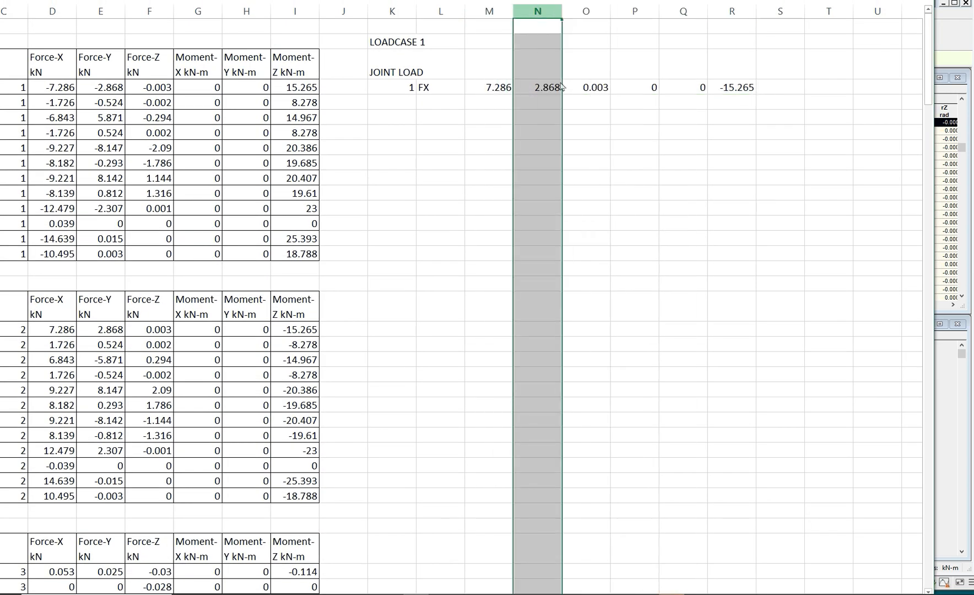
right_click(634, 11)
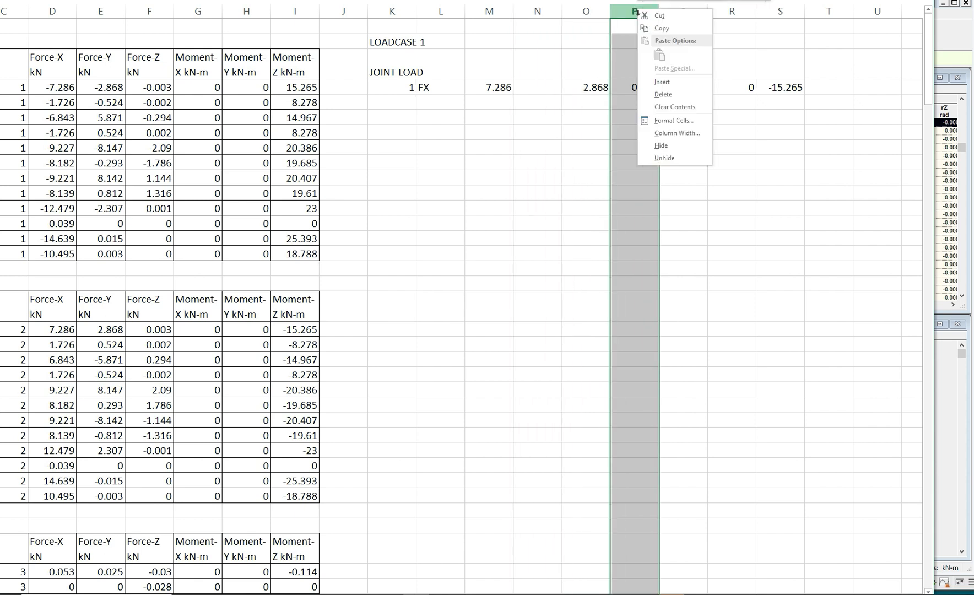
left_click(659, 87)
Insert blank columns at R and T, before the reversed Moment-X and Moment-Y values
left_click(732, 11)
right_click(733, 11)
left_click(752, 83)
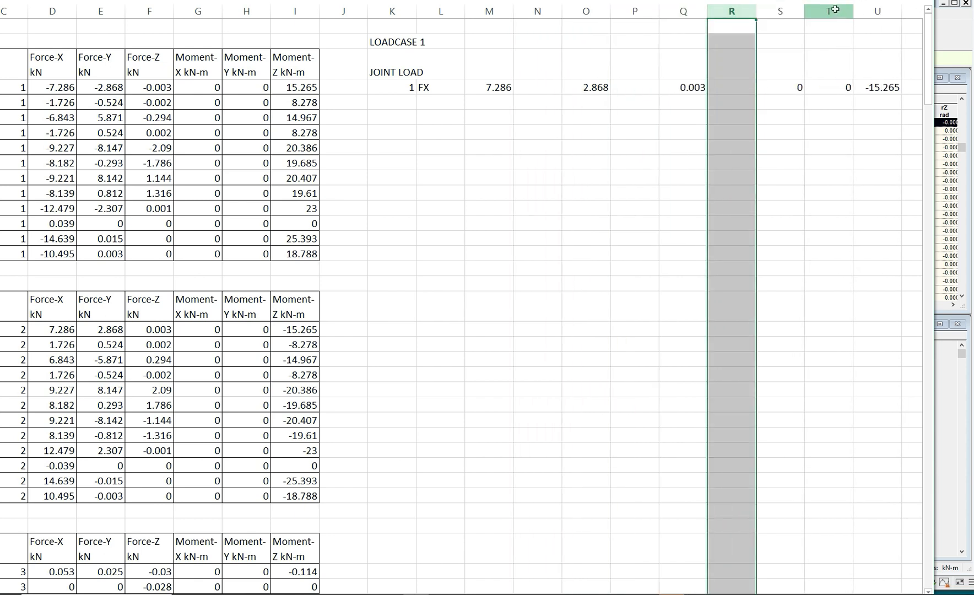
left_click(829, 11)
right_click(835, 12)
left_click(859, 82)
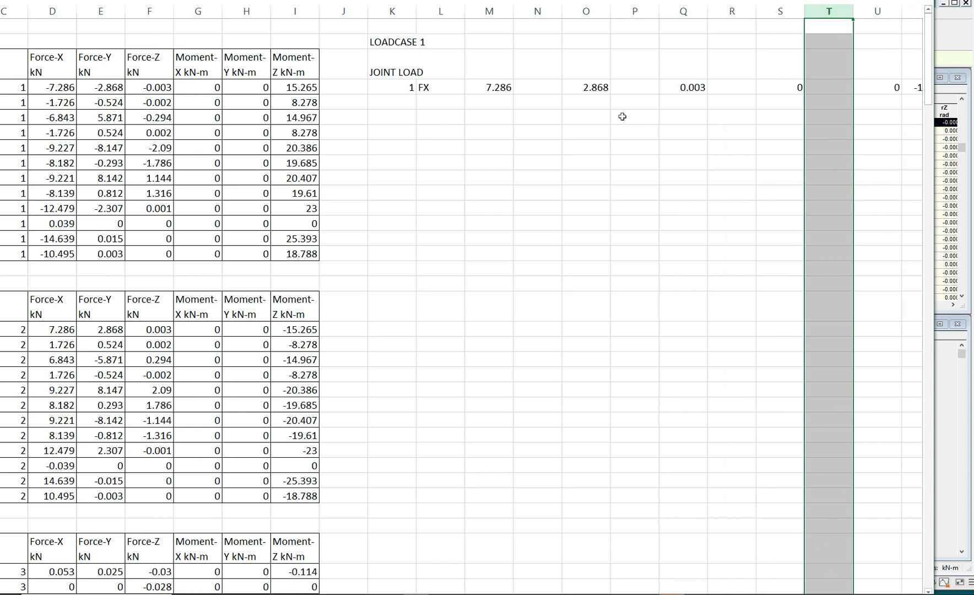
Insert a blank column at V before the reversed Moment-Z value, and select cell N4 beside the Force-X value
left_click_drag(598, 5, 596, 0)
left_click_drag(872, 586, 907, 590)
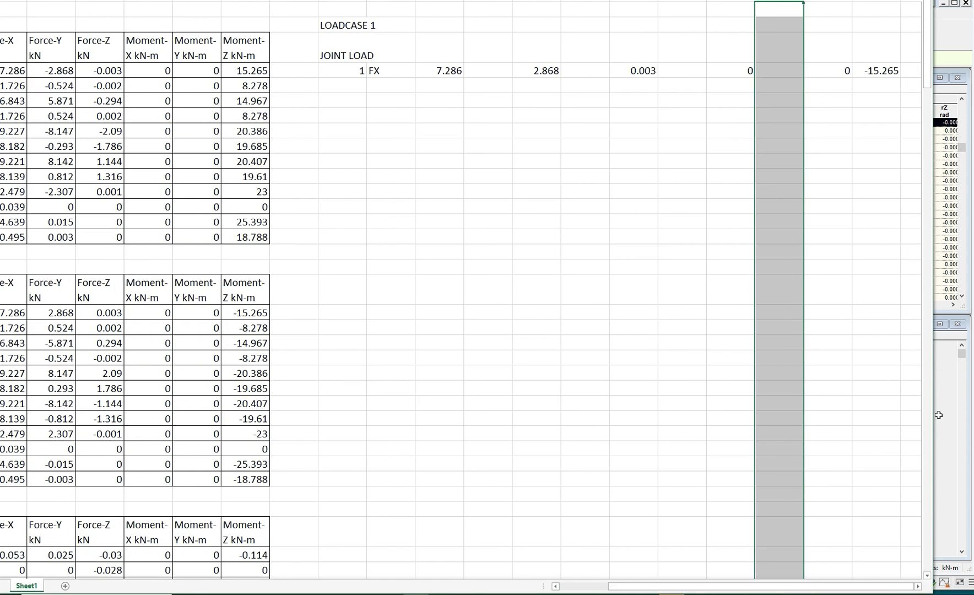
left_click(918, 586)
left_click(918, 586)
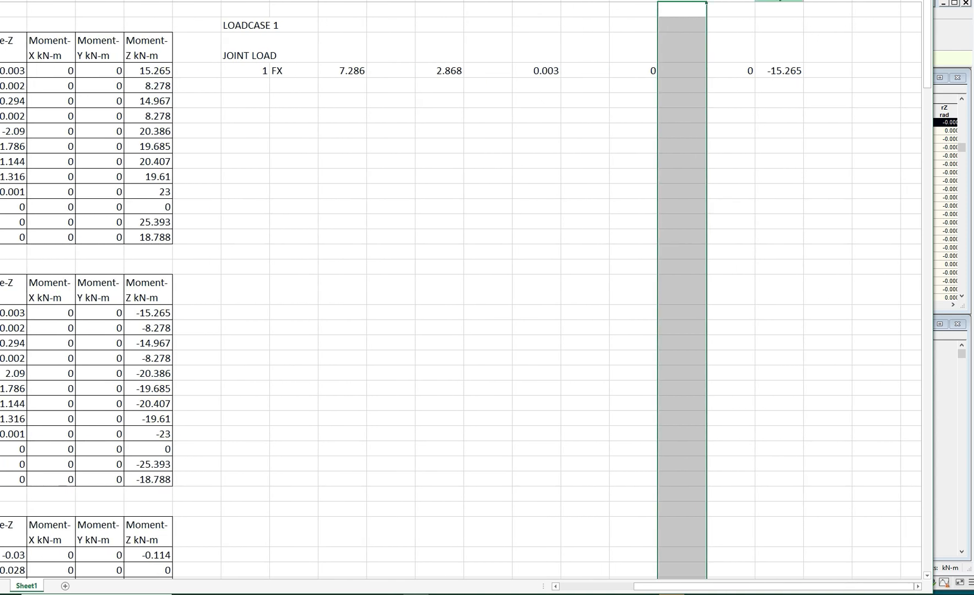
right_click(772, 0)
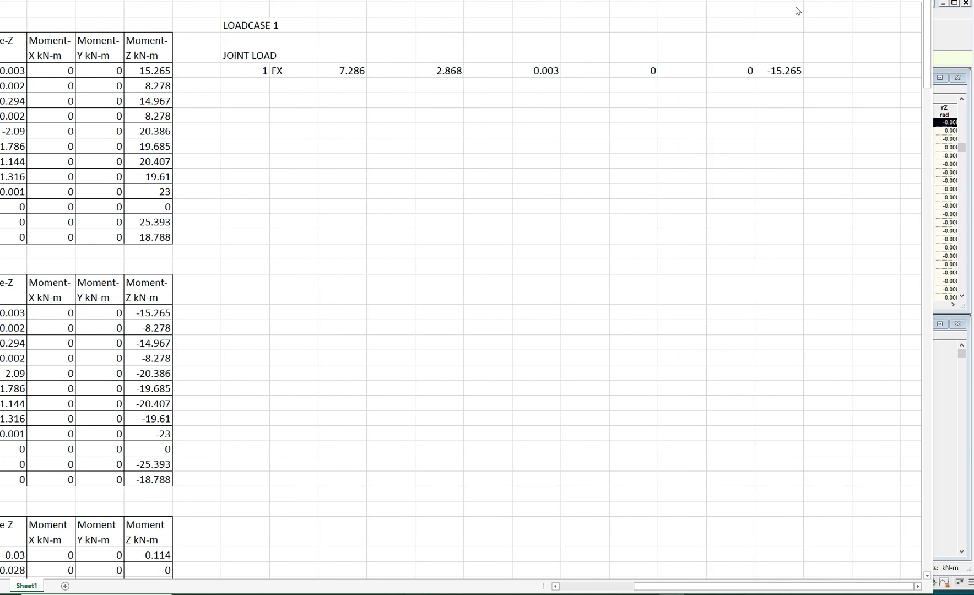
right_click(779, 0)
right_click(778, 1)
left_click(815, 68)
left_click(386, 70)
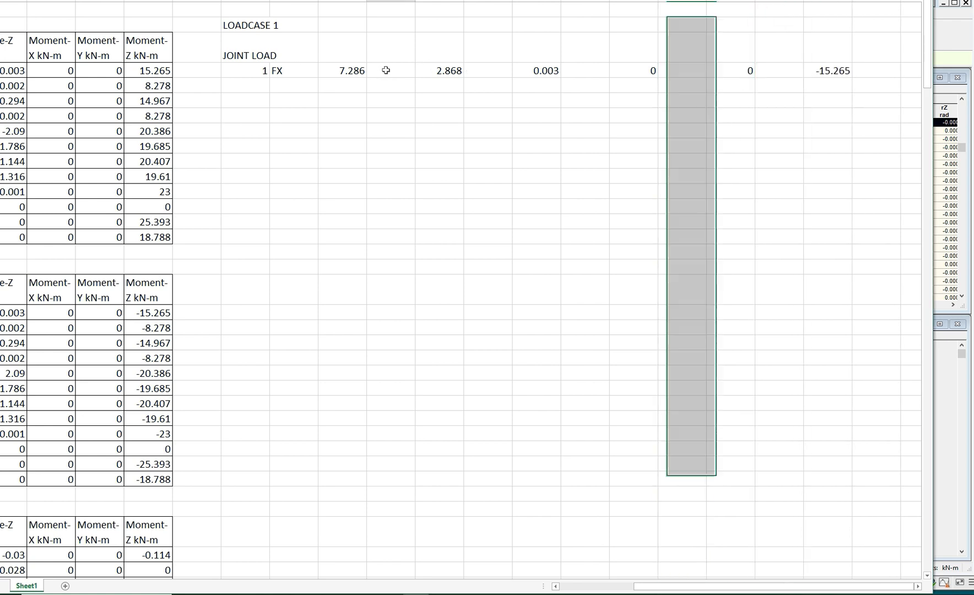
Enter the labels FY and FZ in the blank cells before the reversed Force-Y and Force-Z values of joint 1
type("FY")
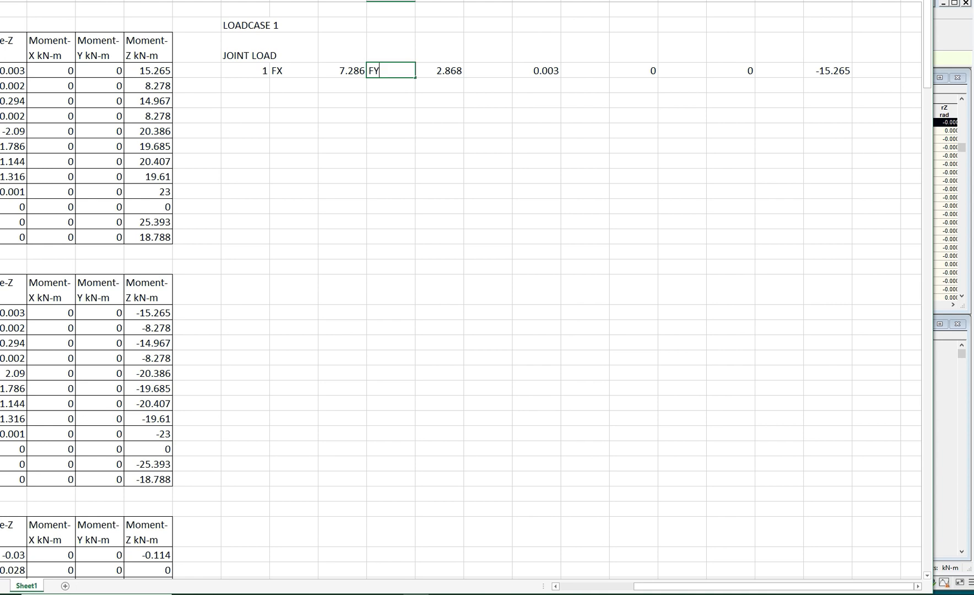
left_click(424, 95)
left_click(469, 76)
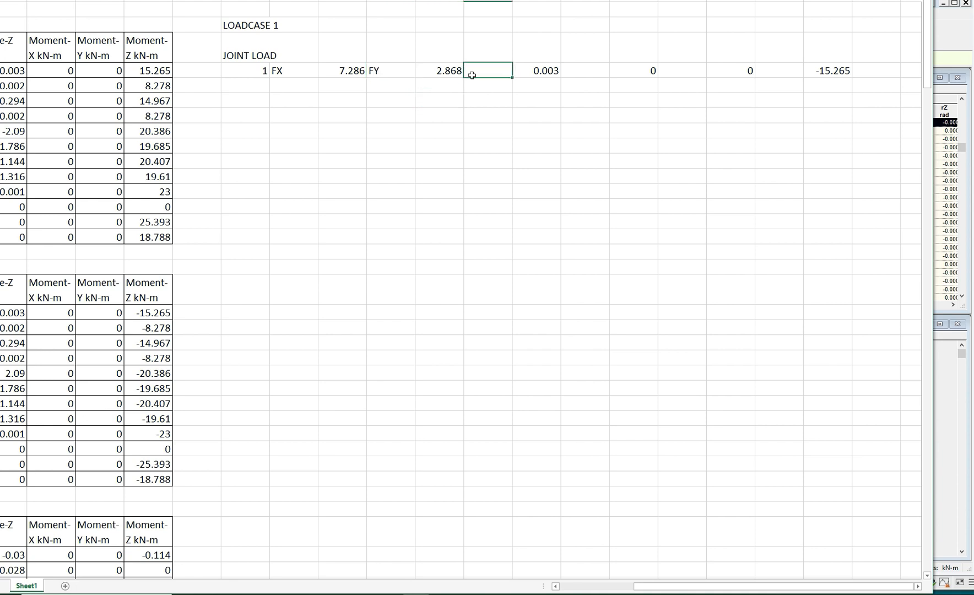
type("FZ")
left_click(531, 105)
Enter the labels MX, MY and MZ before the three reversed moment values in the joint 1 load row
left_click(572, 76)
type("MX")
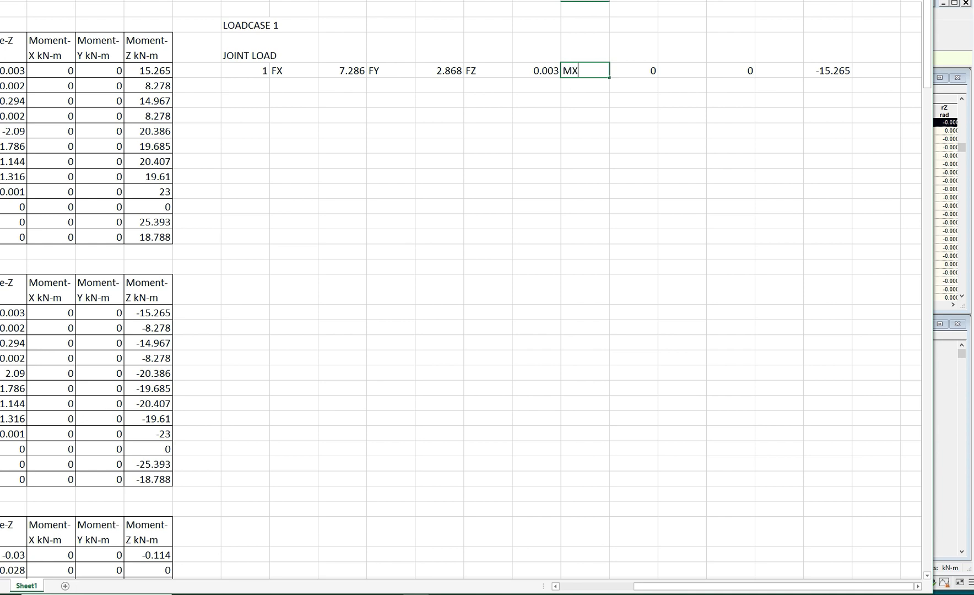
left_click(578, 100)
left_click(693, 71)
type("MY")
left_click(712, 110)
left_click(778, 70)
type("MZ")
left_click(738, 142)
Fill the joint 1 load row down through joint 32, and apply all borders to the whole LOADCASE 1 block
left_click_drag(258, 69, 852, 76)
left_click_drag(854, 83, 841, 244)
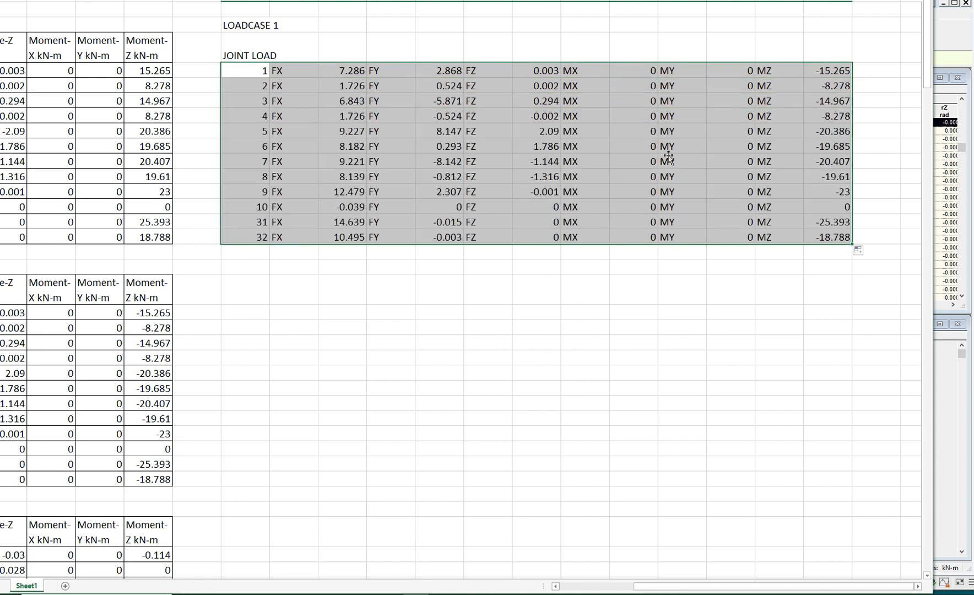
left_click(242, 26)
left_click_drag(243, 26, 834, 237)
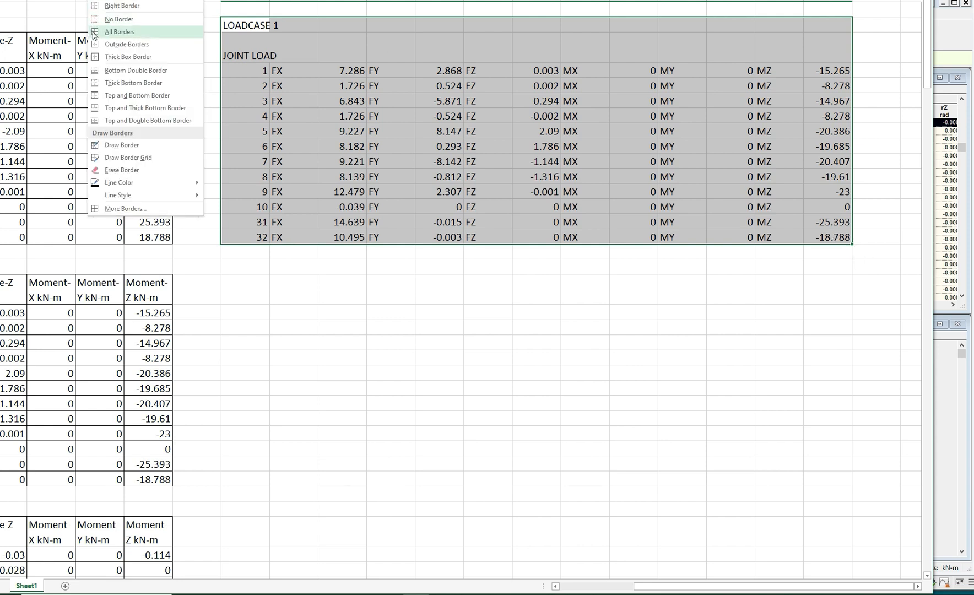
left_click(94, 34)
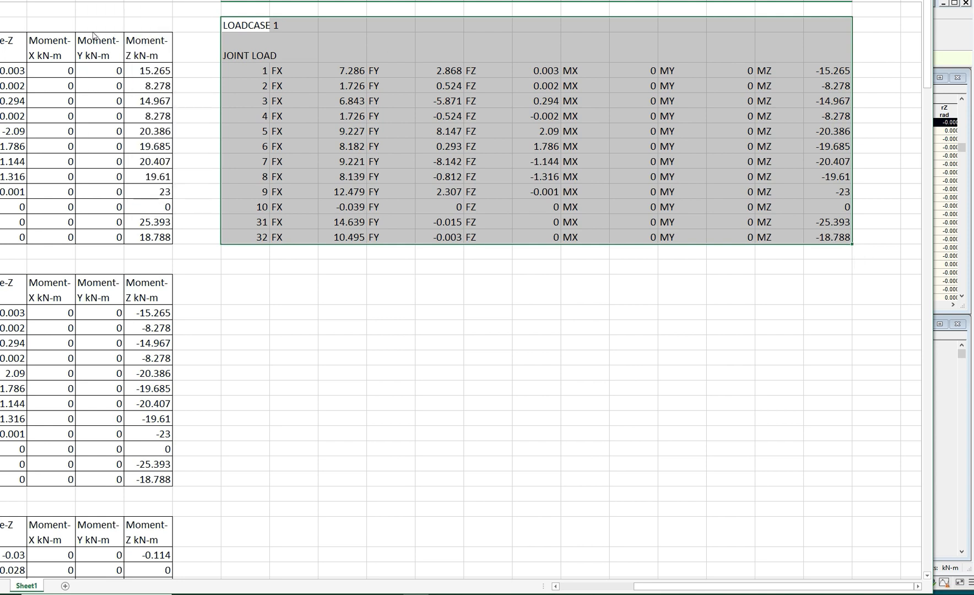
left_click(312, 86)
left_click(544, 266)
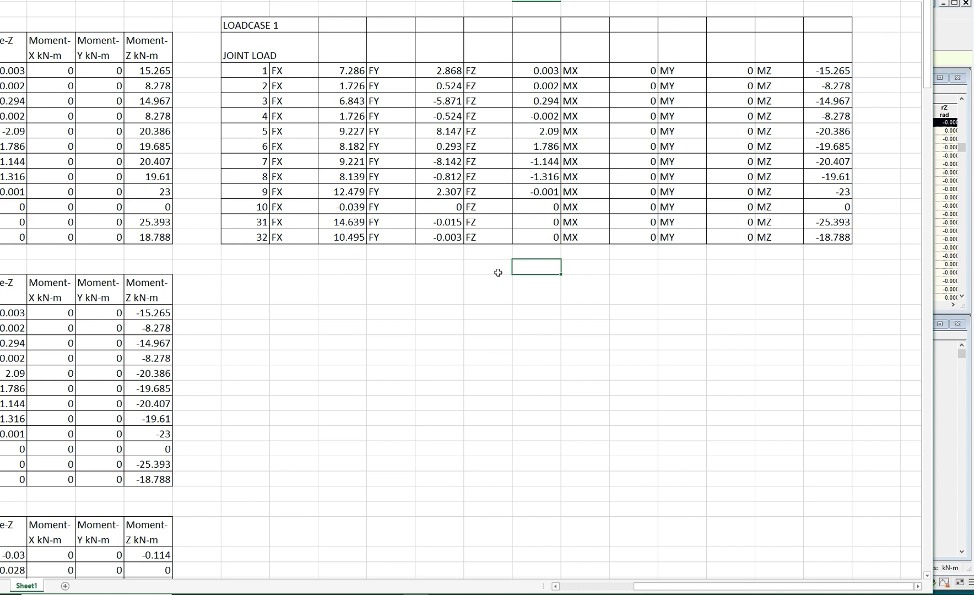
Copy the LOADCASE 1 block beside the second reaction table and retitle the copy LOADCASE 2
left_click_drag(237, 23, 841, 237)
key("ctrl+c")
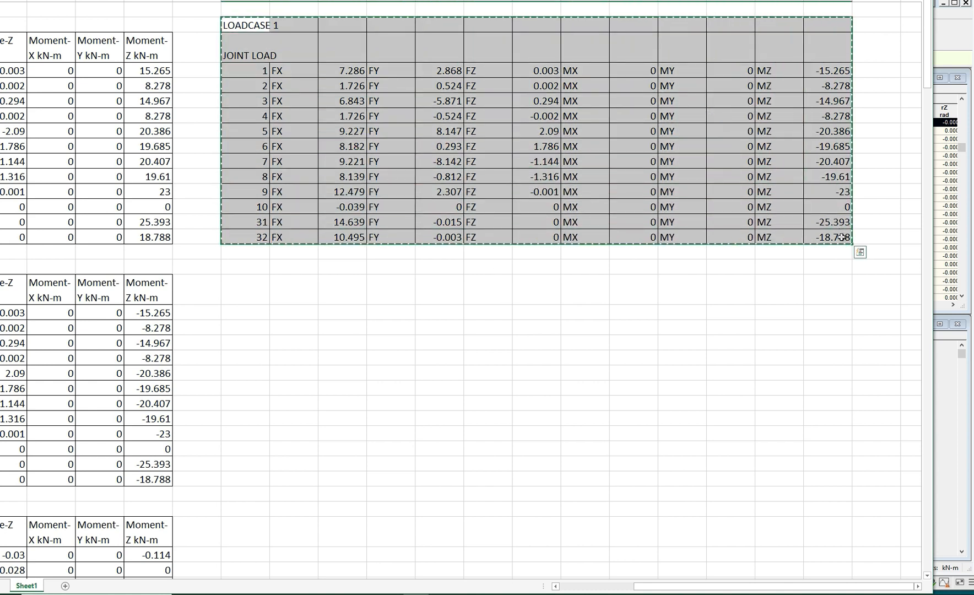
left_click(241, 269)
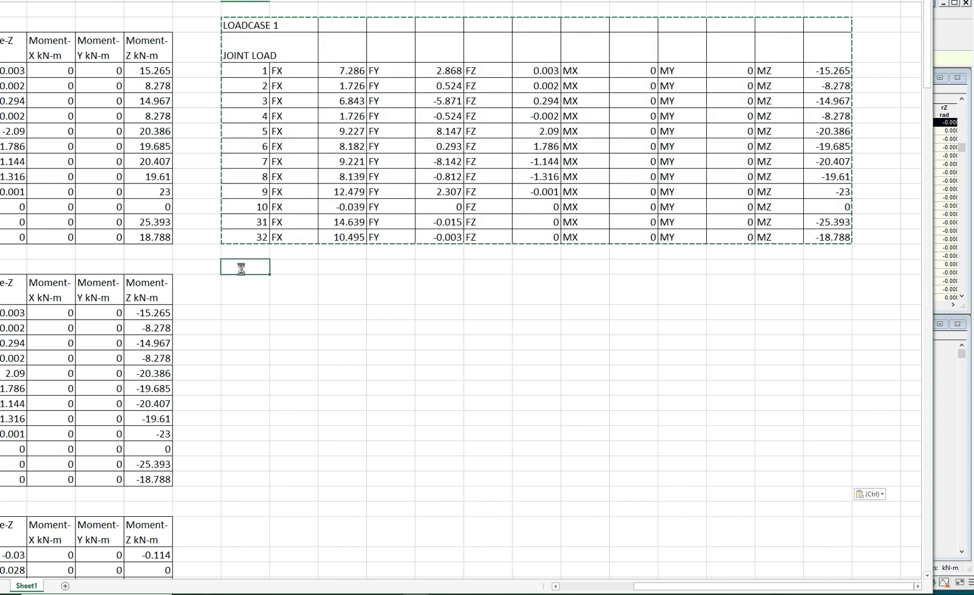
key("ctrl+v")
left_click(247, 269)
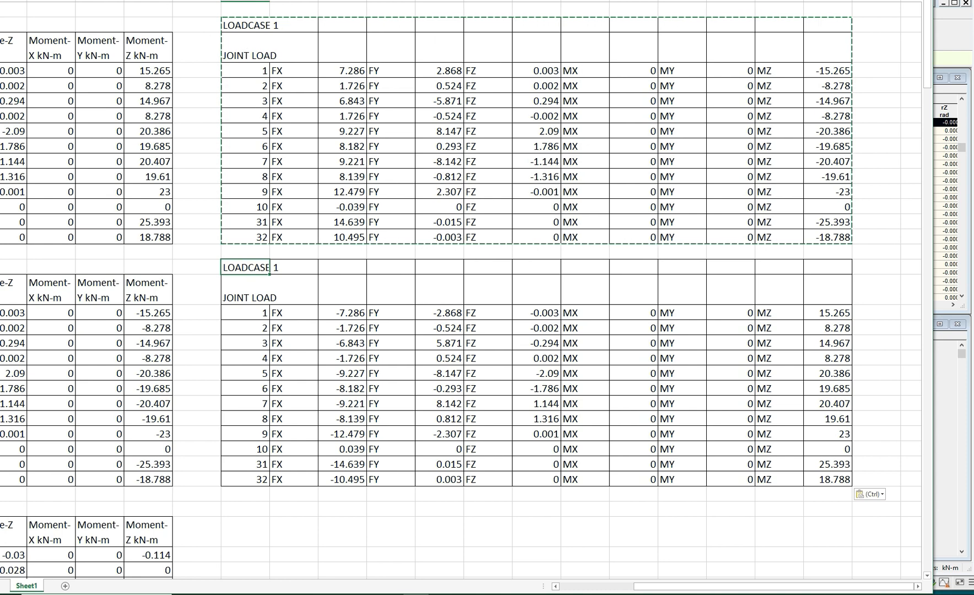
key("F2")
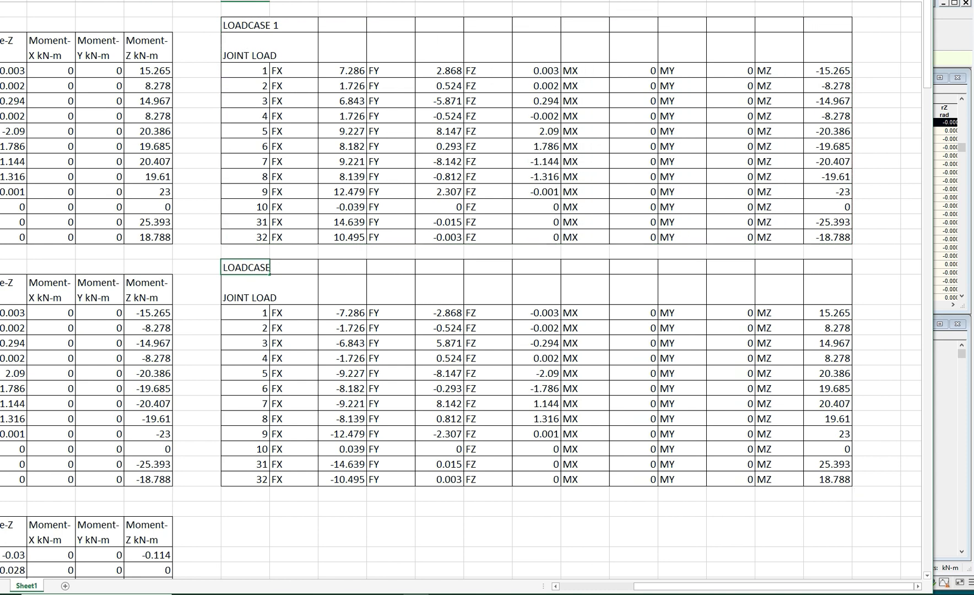
type("2")
key("Tab")
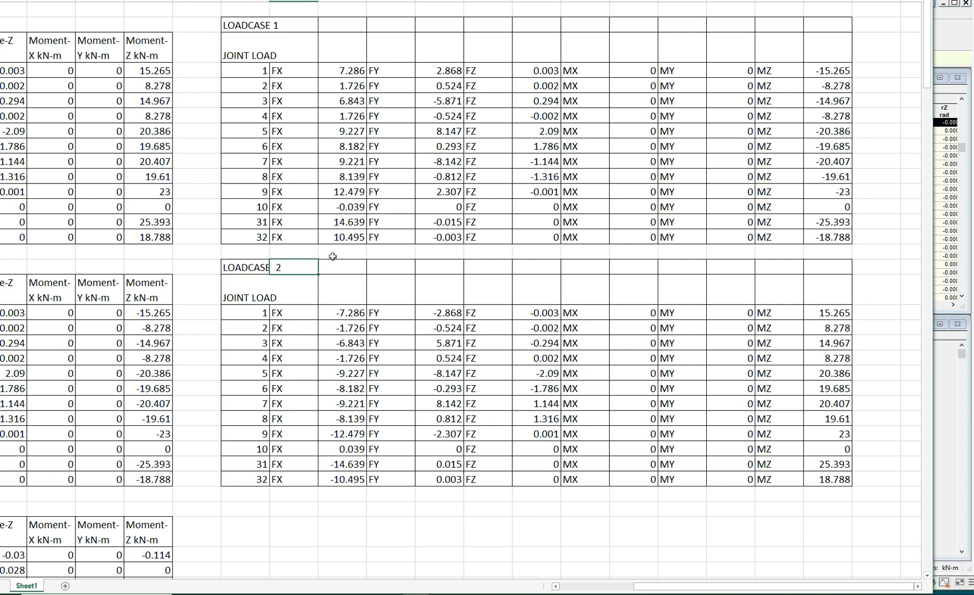
Review the joint load blocks of all load cases down to LOADCASE 28 against their reaction tables
scroll(335, 252, "down", 3)
scroll(335, 252, "up", 3)
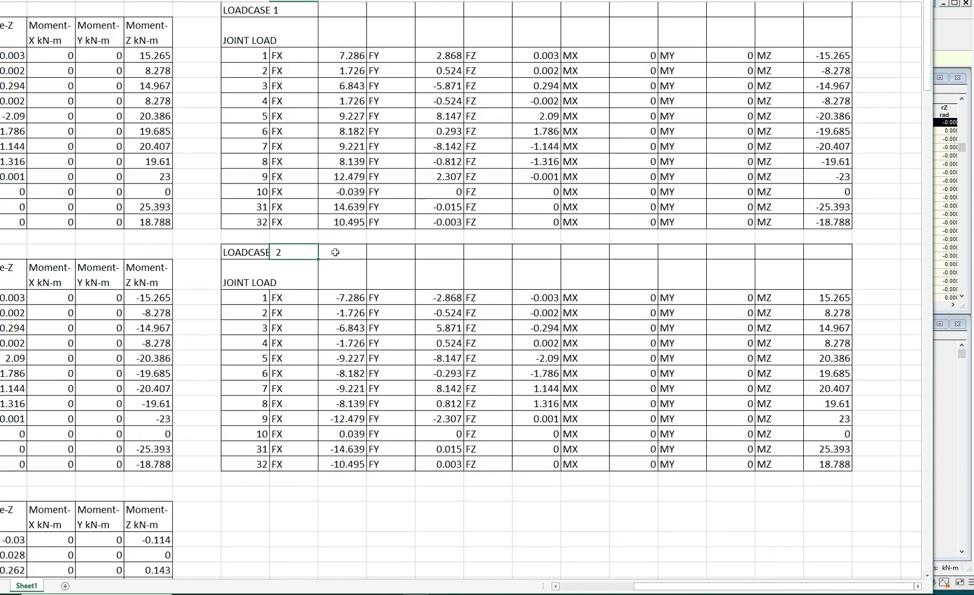
scroll(335, 251, "down", 1)
scroll(335, 251, "up", 1)
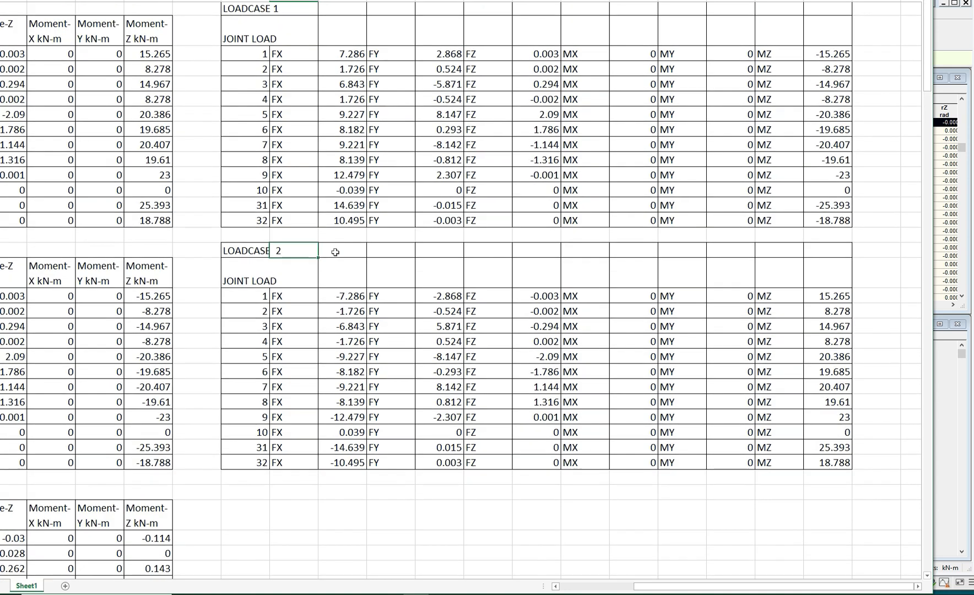
scroll(335, 252, "down", 1)
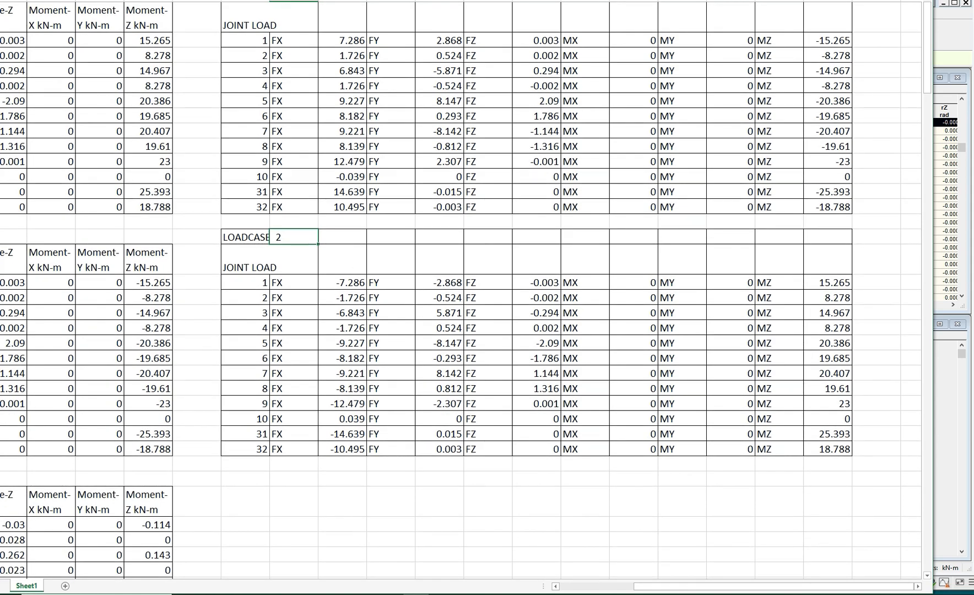
scroll(462, 298, "down", 3)
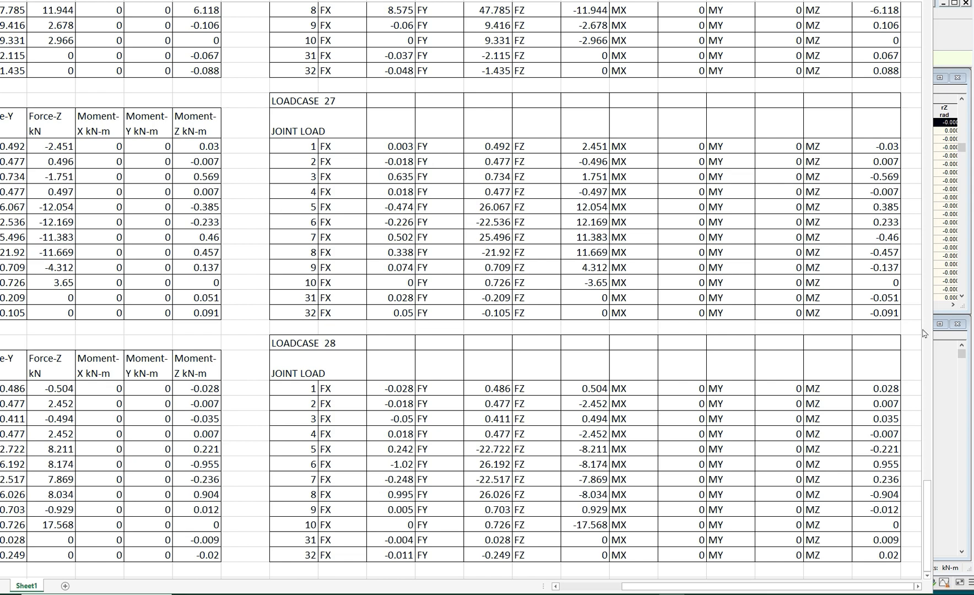
left_click(930, 518)
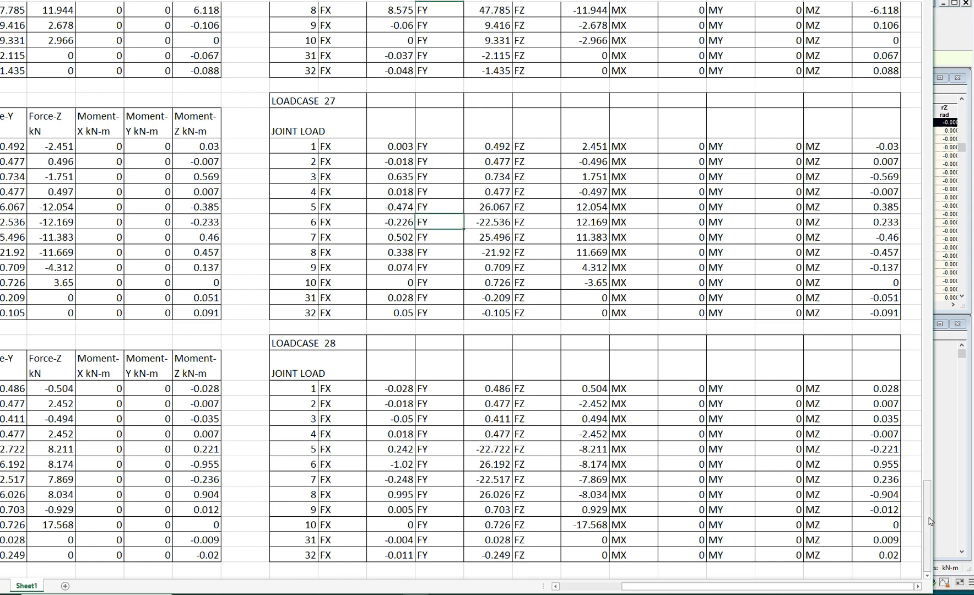
left_click_drag(930, 514, 941, 232)
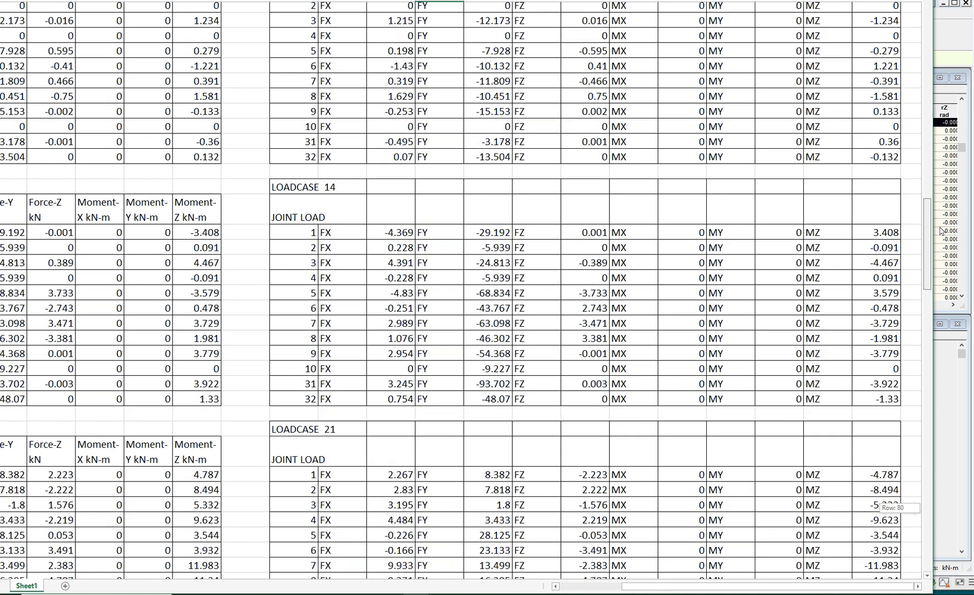
left_click_drag(942, 231, 941, 235)
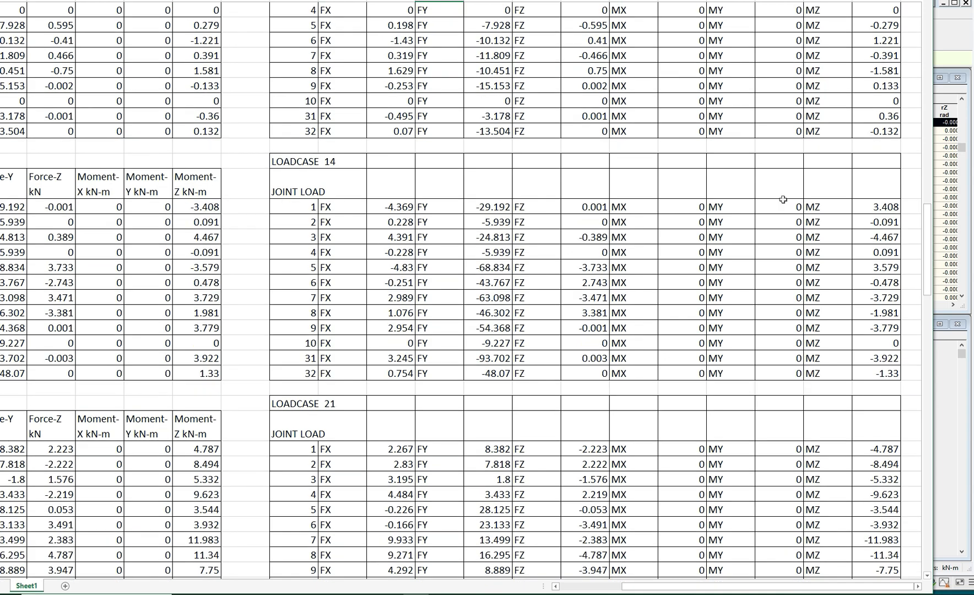
scroll(776, 193, "down", 8)
scroll(771, 186, "down", 14)
scroll(765, 183, "down", 16)
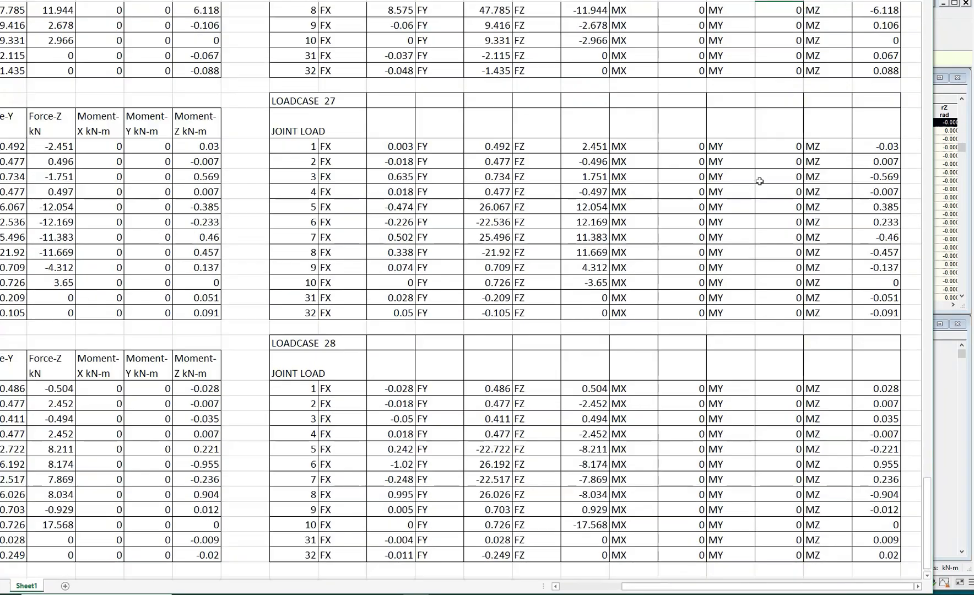
scroll(759, 181, "down", 7)
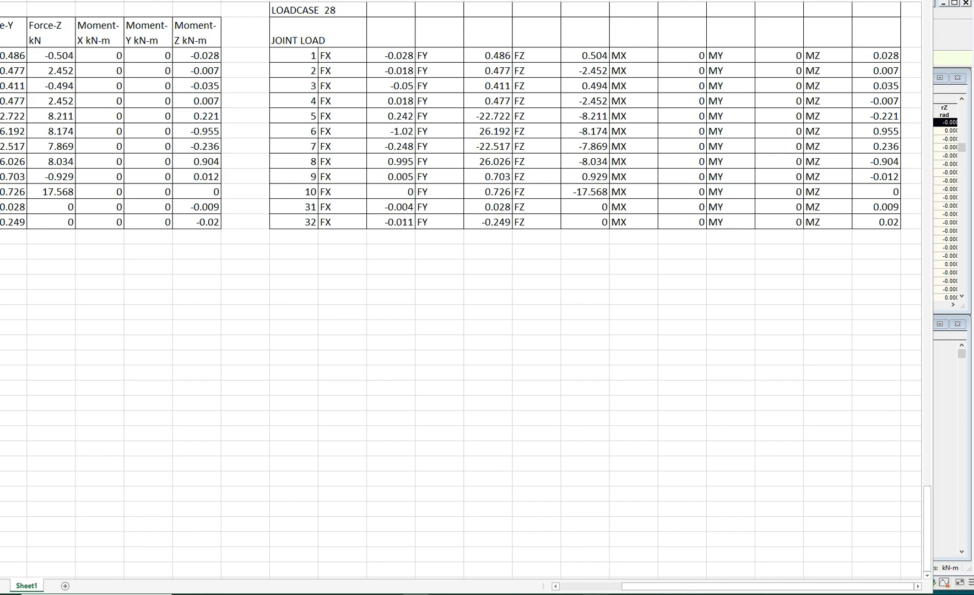
Switch to STAAD.Pro, hide the support symbols and show the node numbers in the column base plan
key("alt+Tab")
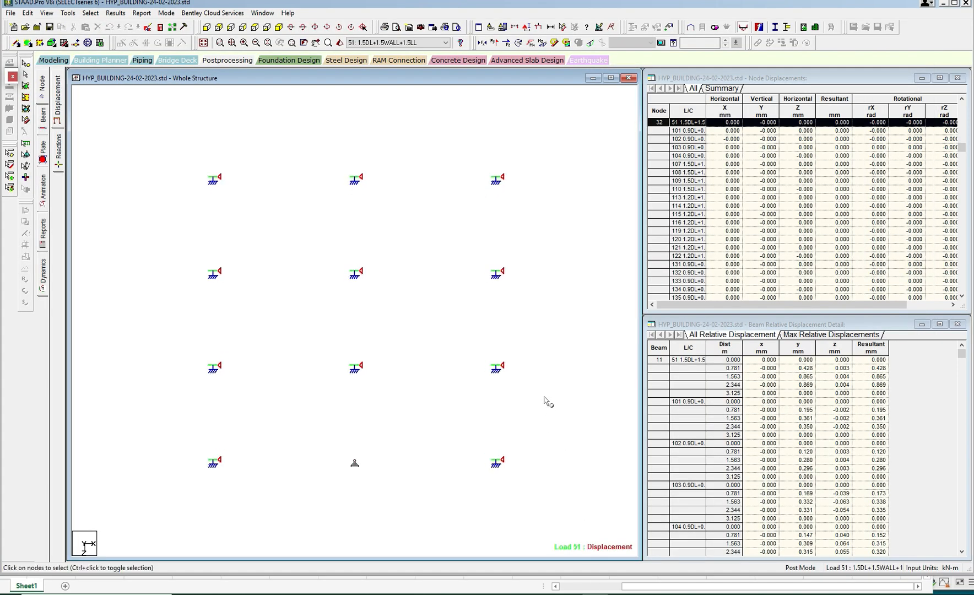
key("shift+s")
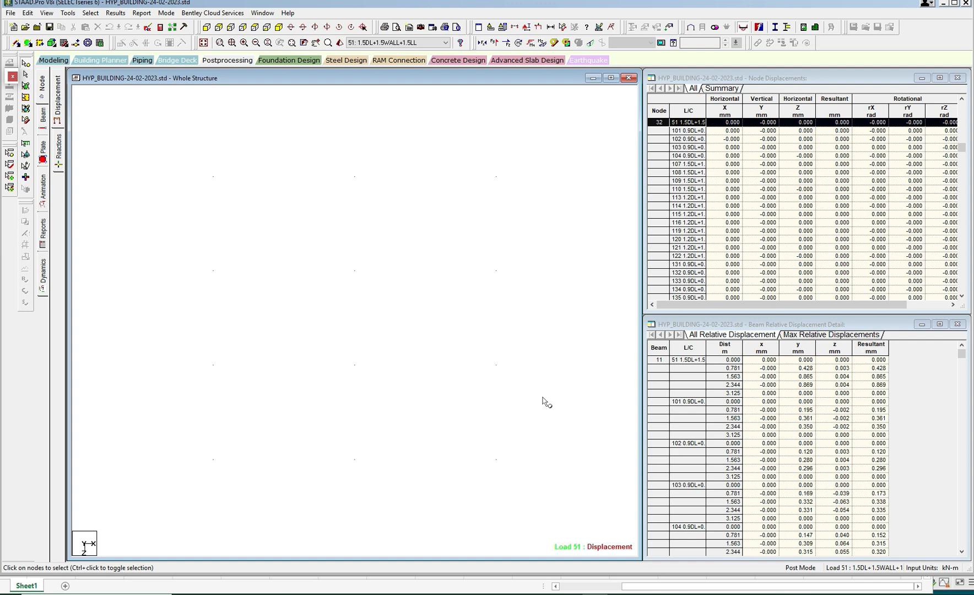
key("shift+n")
Capture the numbered node plan with Snipping Tool, copy the snip, and minimize the tool
key("alt+Tab")
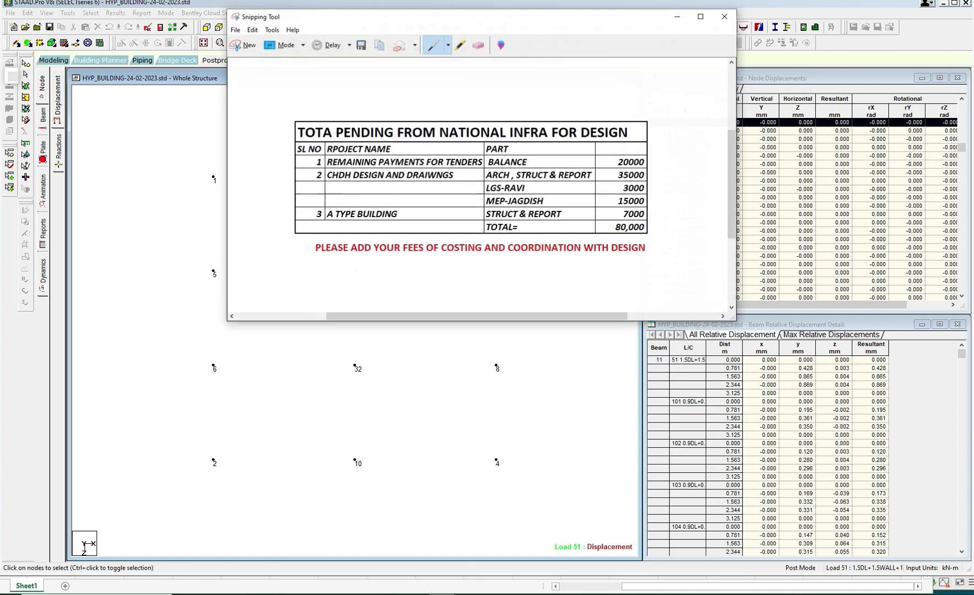
left_click(249, 45)
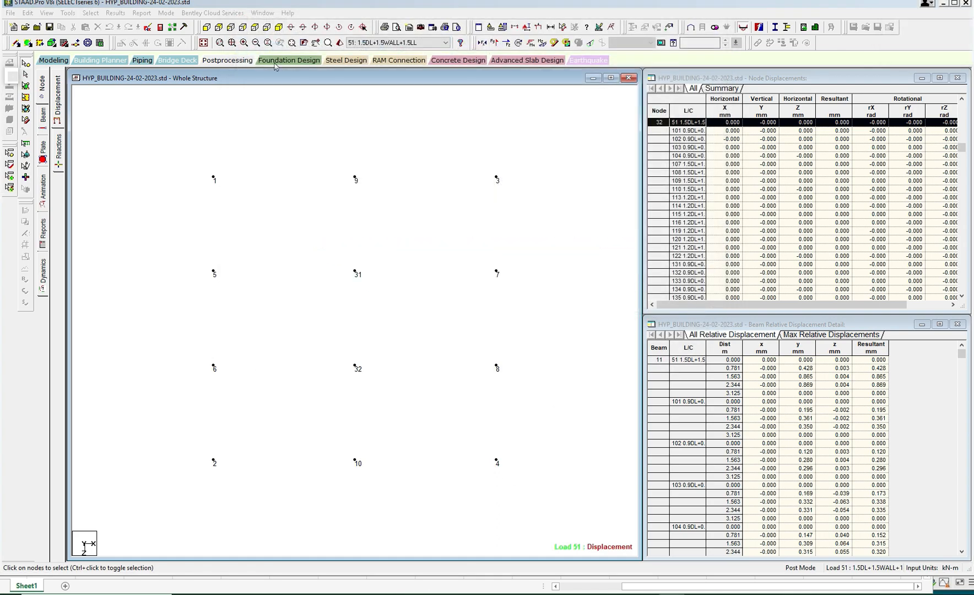
left_click_drag(185, 134, 525, 494)
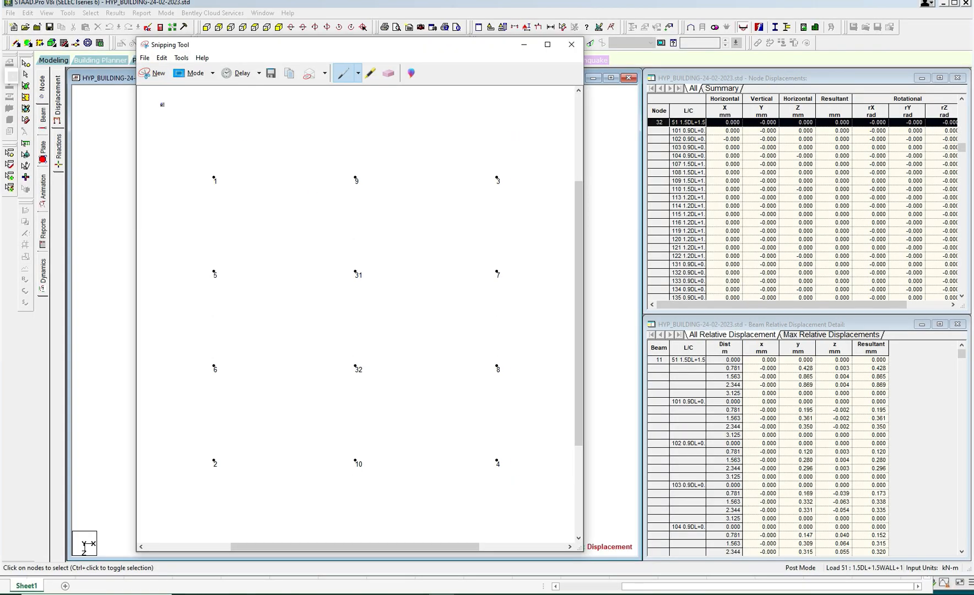
left_click(162, 58)
left_click(173, 68)
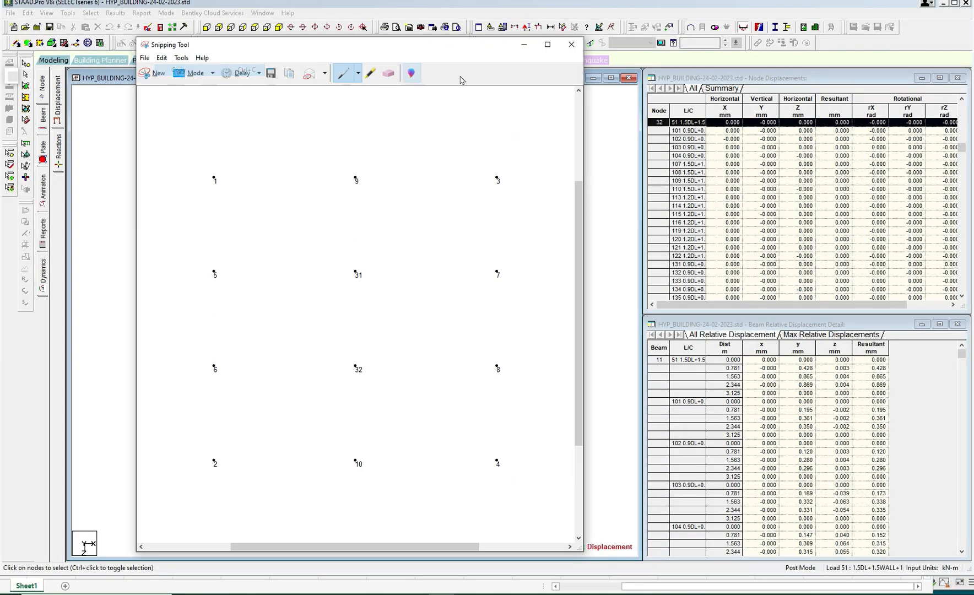
left_click(524, 49)
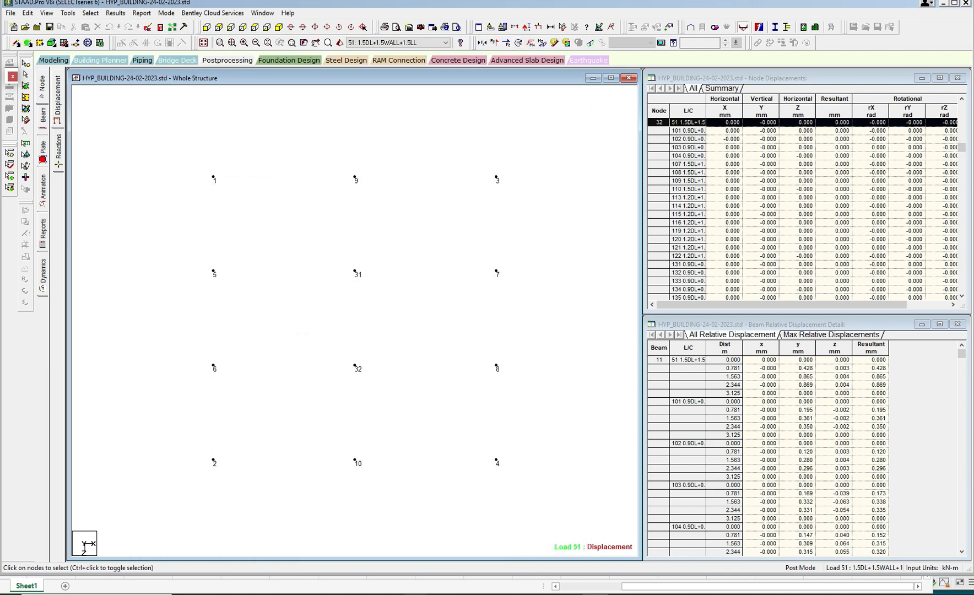
Switch to Excel and paste the node plan image below the last reaction table, load case 28
left_click(415, 594)
scroll(504, 304, "down", 2)
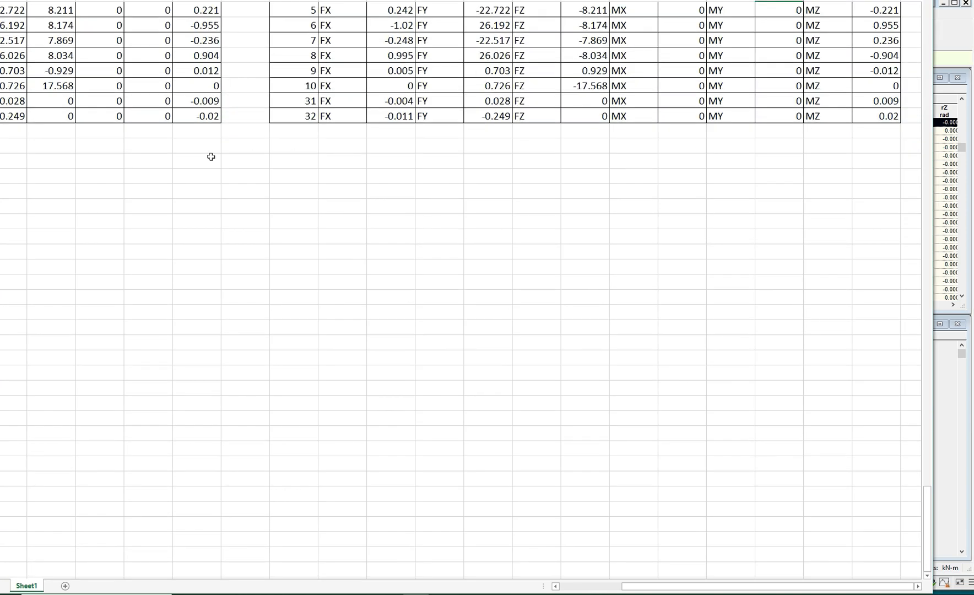
left_click_drag(740, 591, 678, 590)
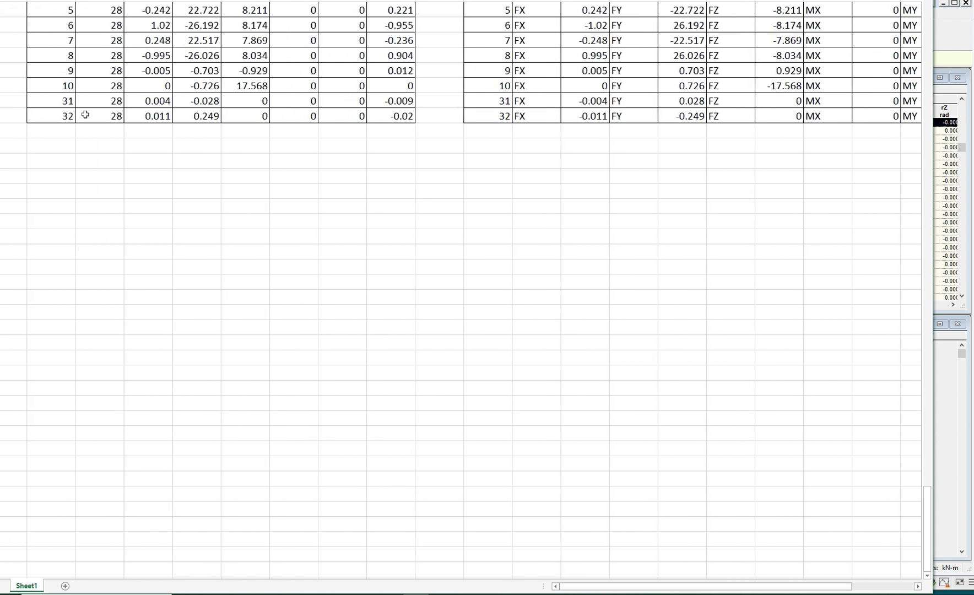
right_click(62, 149)
left_click(87, 197)
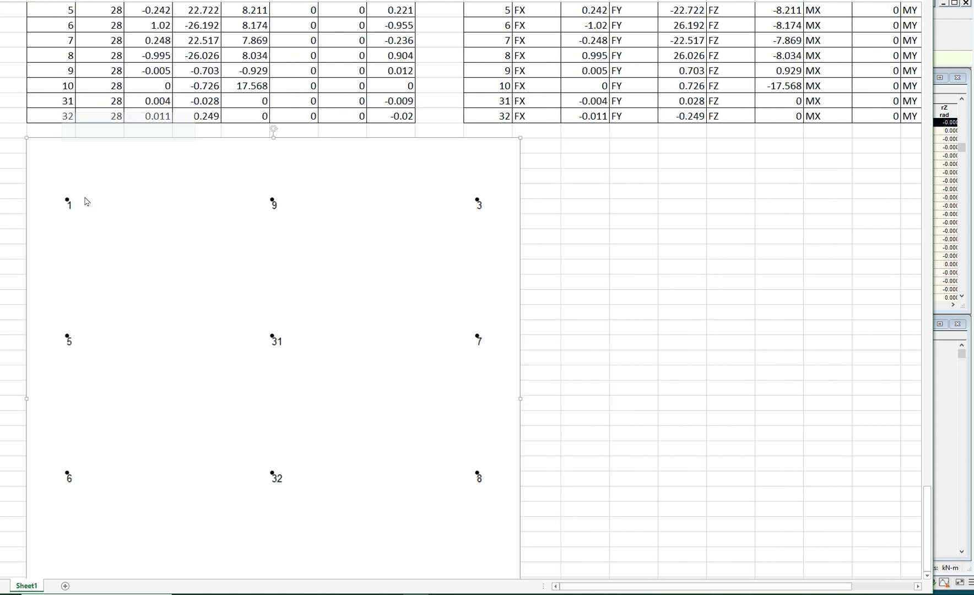
left_click(576, 216)
scroll(577, 216, "down", 4)
scroll(576, 216, "down", 1)
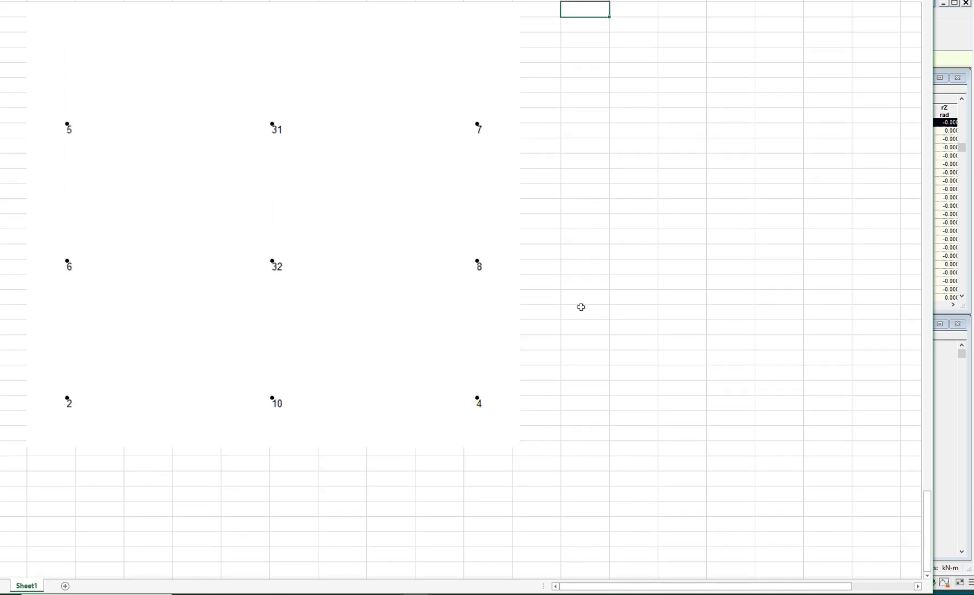
Switch back to STAAD.Pro and open the load and definition settings in Modeling mode
left_click(595, 594)
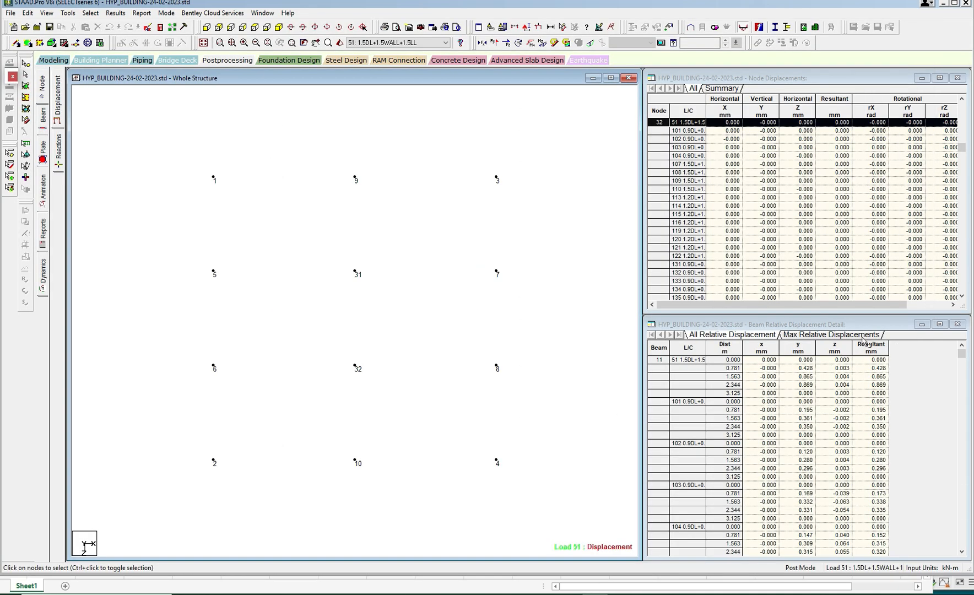
left_click(53, 60)
left_click(41, 157)
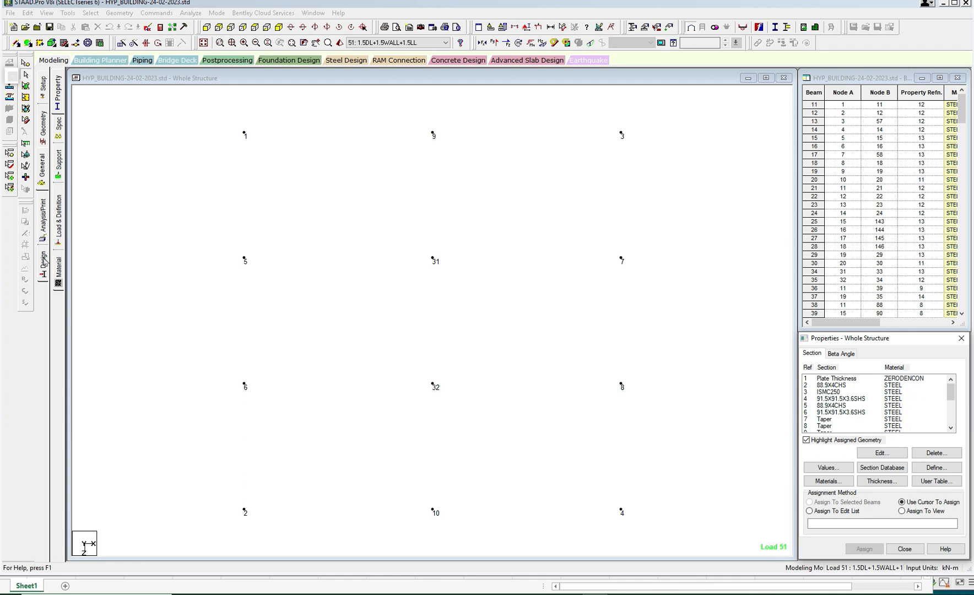
left_click(60, 239)
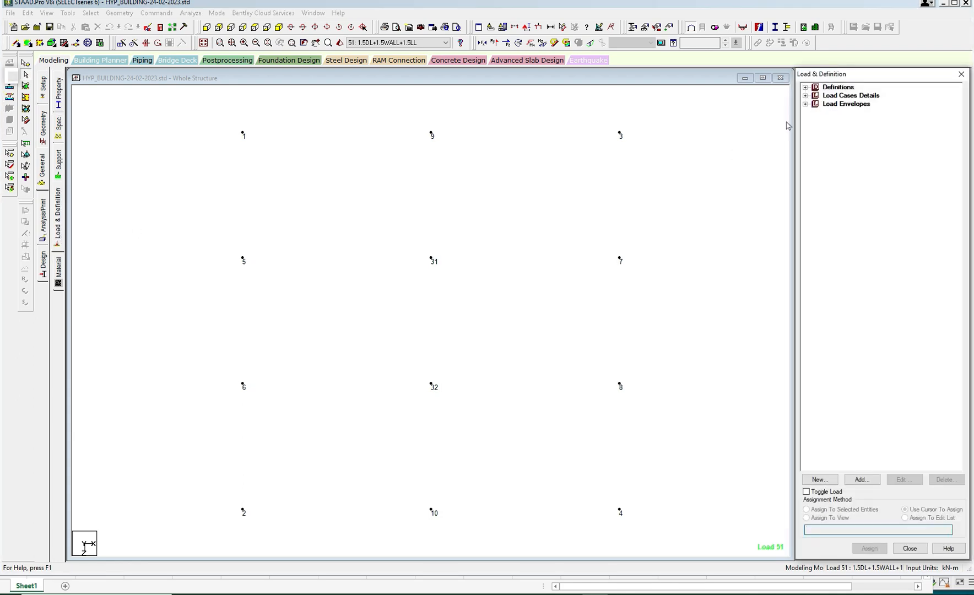
Expand the load case details in the load settings, snip cases 1 to 28 with Snipping Tool, and copy the snip
left_click(805, 95)
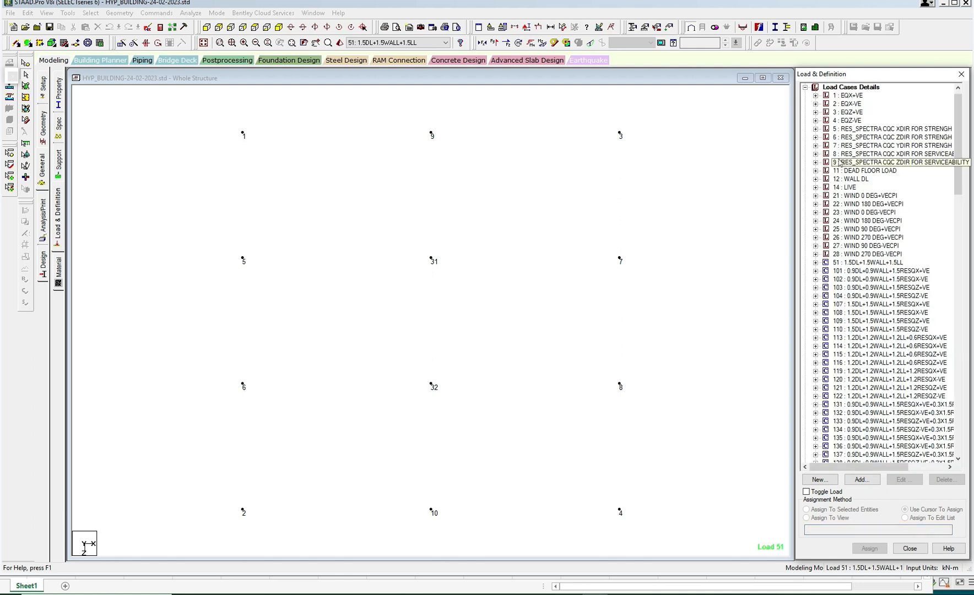
left_click(445, 594)
left_click(159, 76)
left_click_drag(795, 67, 966, 259)
left_click(775, 1)
left_click(782, 7)
Switch to Paint, bring its window fully into view, and paste the load case snip onto the canvas
left_click(310, 594)
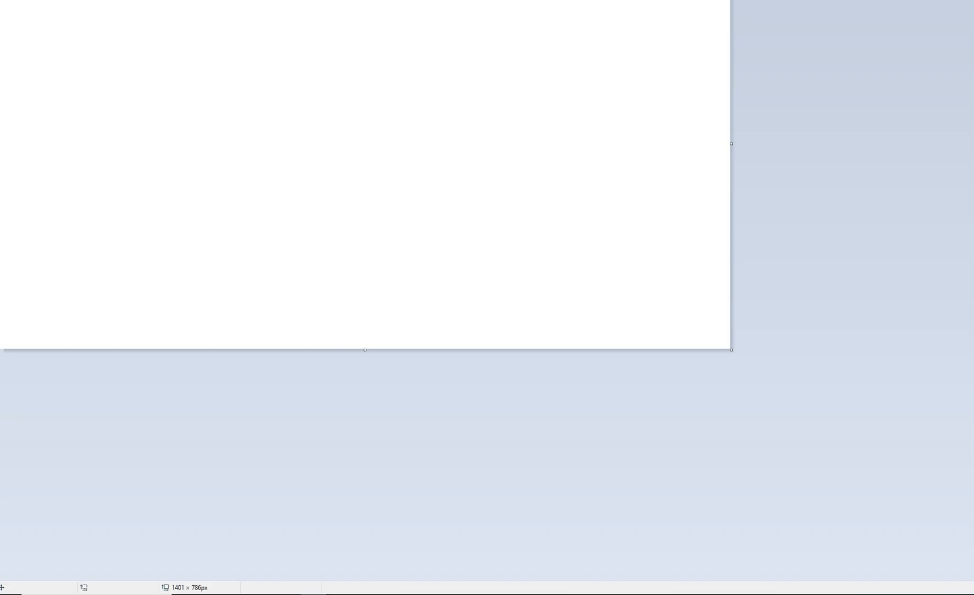
mouse_move(551, 0)
left_mouse_down()
mouse_move(543, 0)
mouse_move(574, 0)
mouse_move(553, 33)
left_mouse_up()
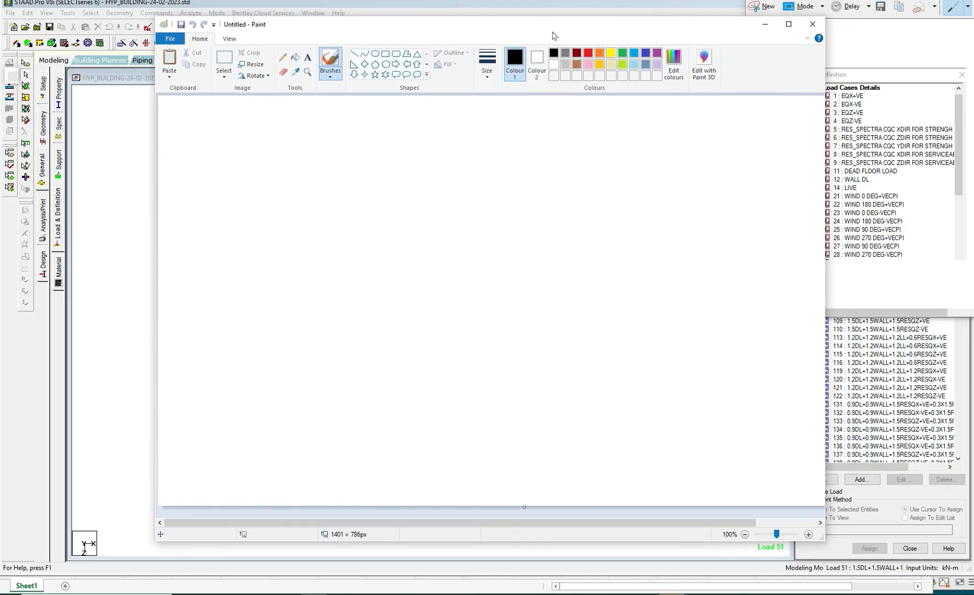
left_click(170, 76)
left_click(188, 92)
left_click_drag(302, 180, 306, 183)
Erase the response spectrum load cases 5 to 9 from the pasted load case list
left_click(220, 60)
mouse_move(191, 167)
left_mouse_down()
mouse_move(261, 195)
mouse_move(329, 197)
mouse_move(338, 208)
left_mouse_up()
key("Delete")
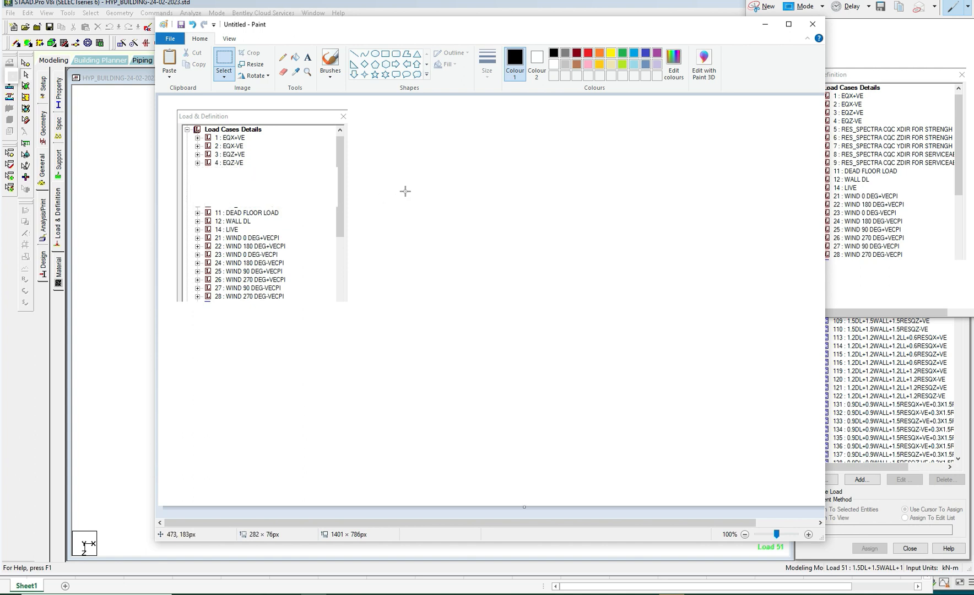
Select the whole edited load case list, cut it from the canvas, and minimize Paint
left_click(225, 54)
mouse_move(172, 109)
left_mouse_down()
mouse_move(343, 269)
mouse_move(354, 305)
left_mouse_up()
right_click(319, 220)
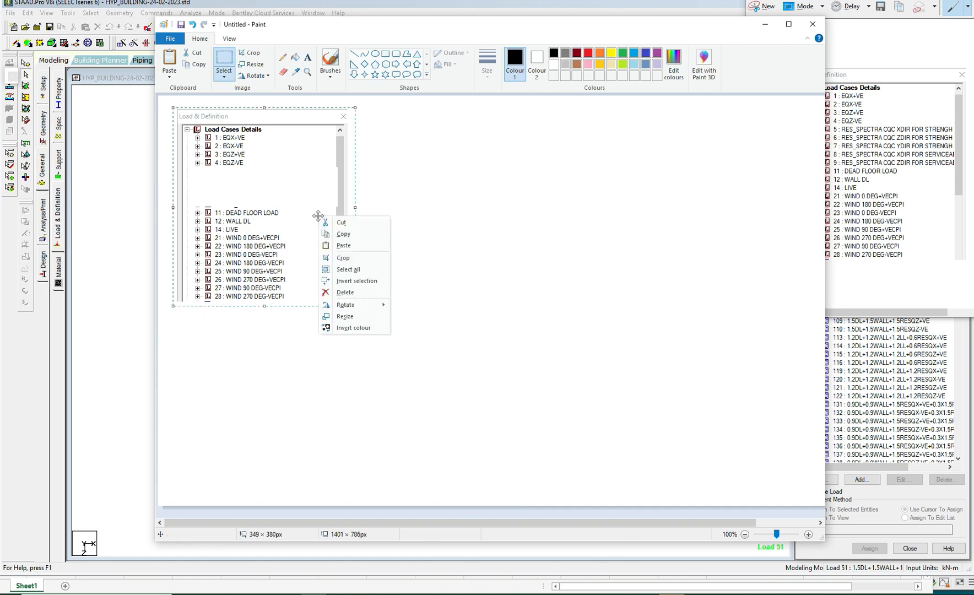
left_click(325, 222)
left_click(765, 24)
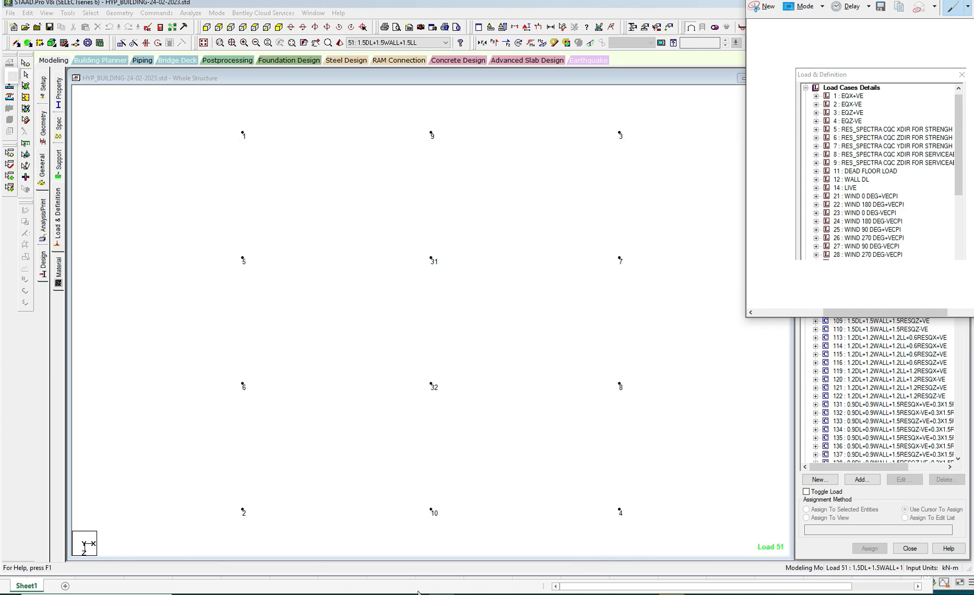
Switch to Excel and paste the edited load case list image into the sheet
left_click(423, 593)
left_click(423, 593)
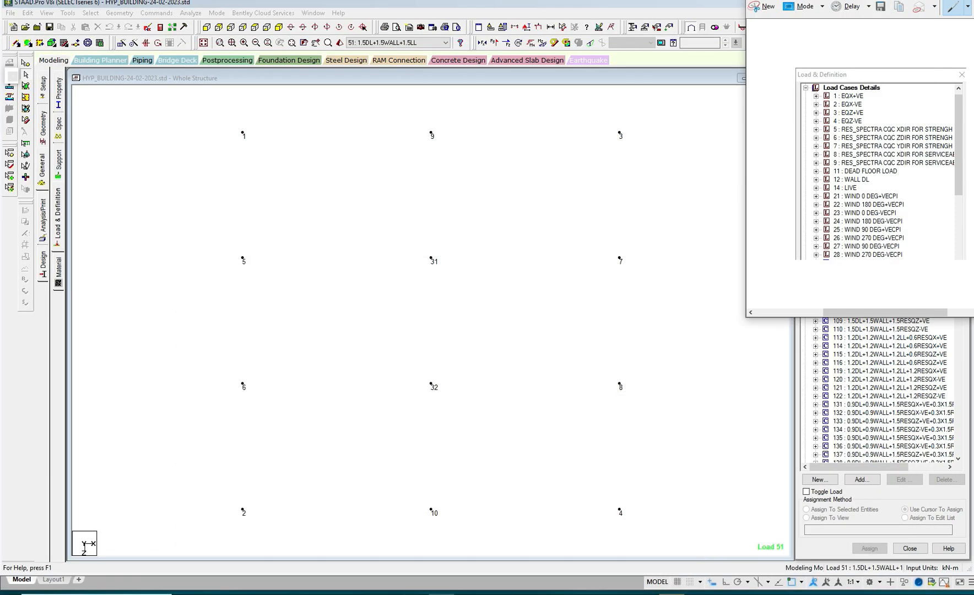
left_click(423, 594)
left_click(650, 164)
key("ctrl+v")
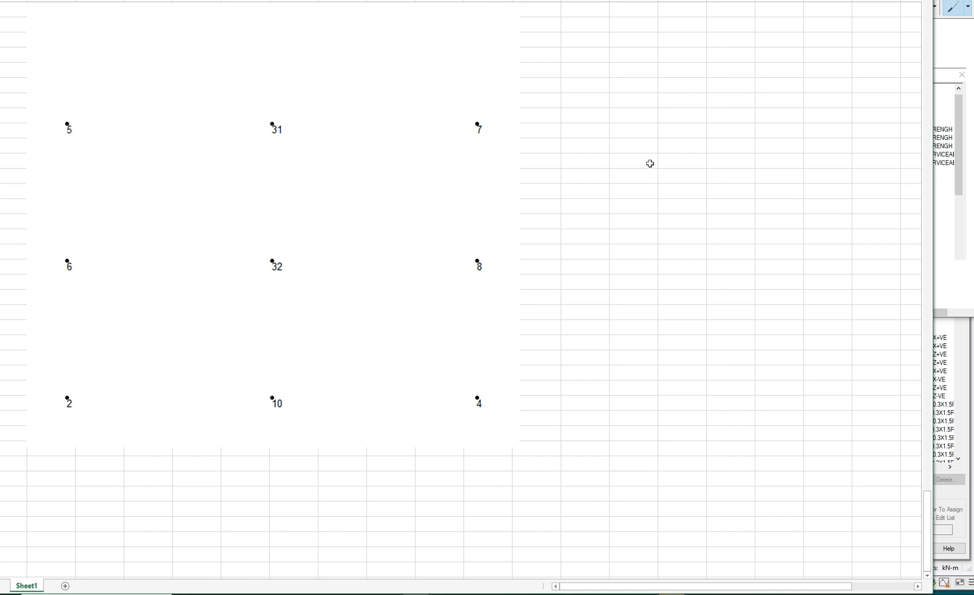
Cut the load case list image and paste it beside the node plan, below the load case 28 joint loads
scroll(642, 168, "up", 4)
left_click_drag(927, 501, 904, 21)
left_click_drag(177, 110, 639, 323)
right_click(643, 282)
left_click(664, 289)
scroll(650, 380, "down", 10)
scroll(650, 380, "down", 20)
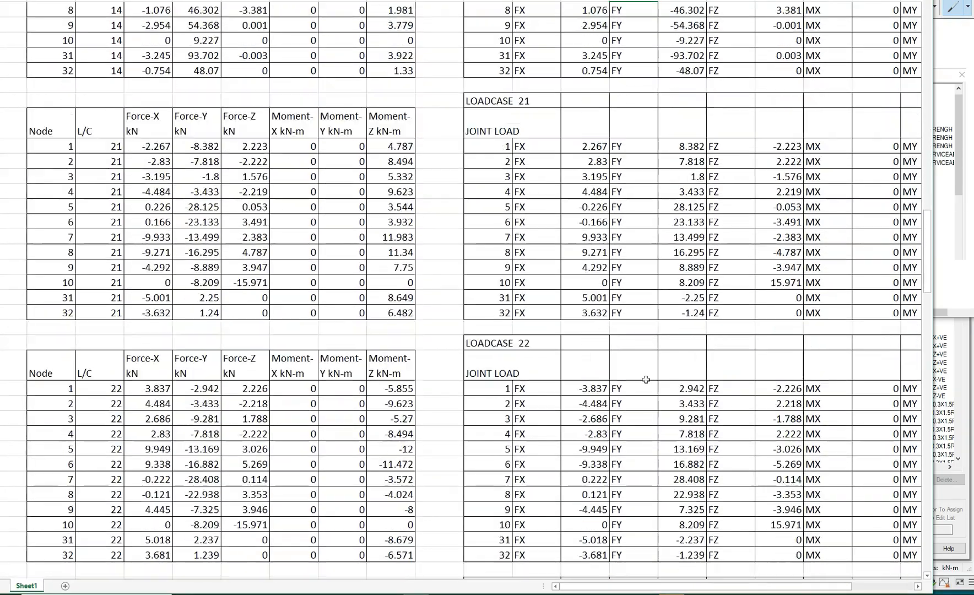
scroll(674, 394, "down", 19)
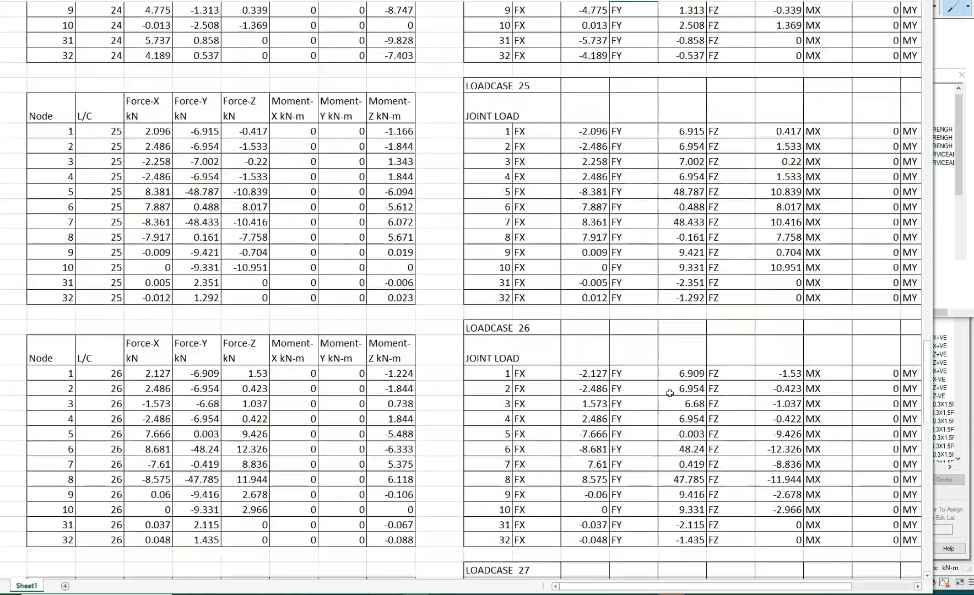
scroll(662, 388, "down", 10)
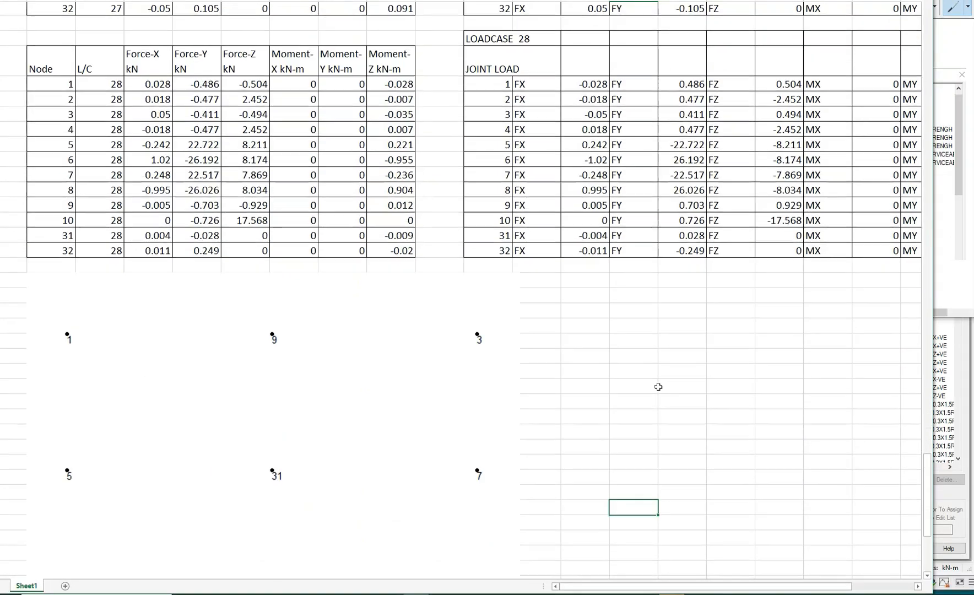
left_click(573, 207)
right_click(564, 206)
left_click(608, 255)
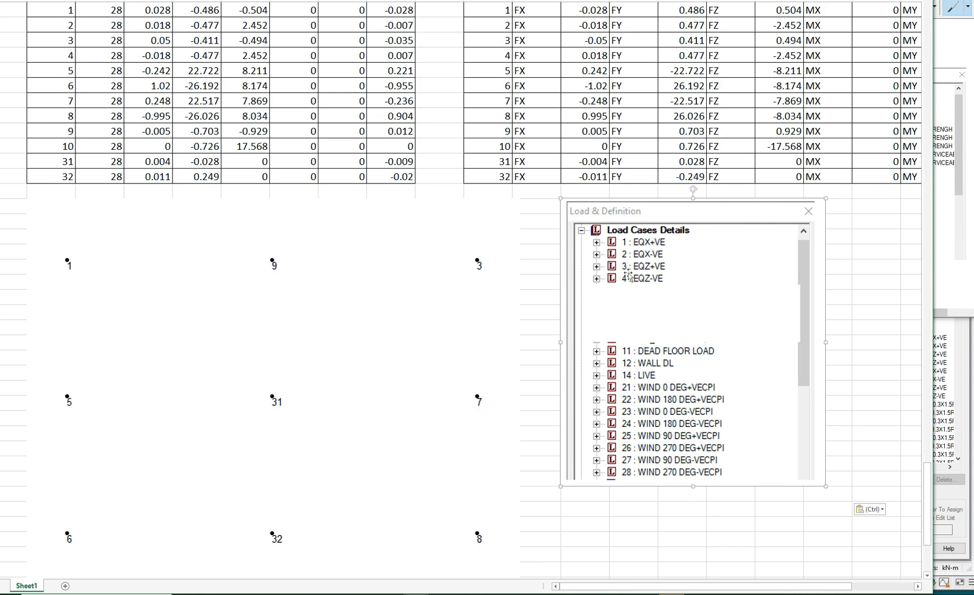
Switch back to STAAD.Pro and start creating a new structure file
left_click(605, 593)
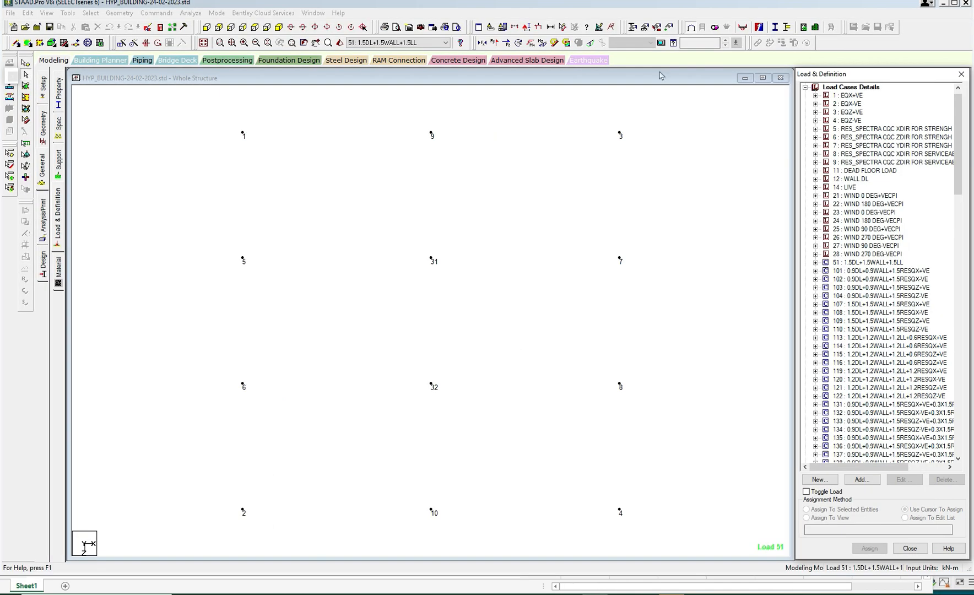
left_click(10, 12)
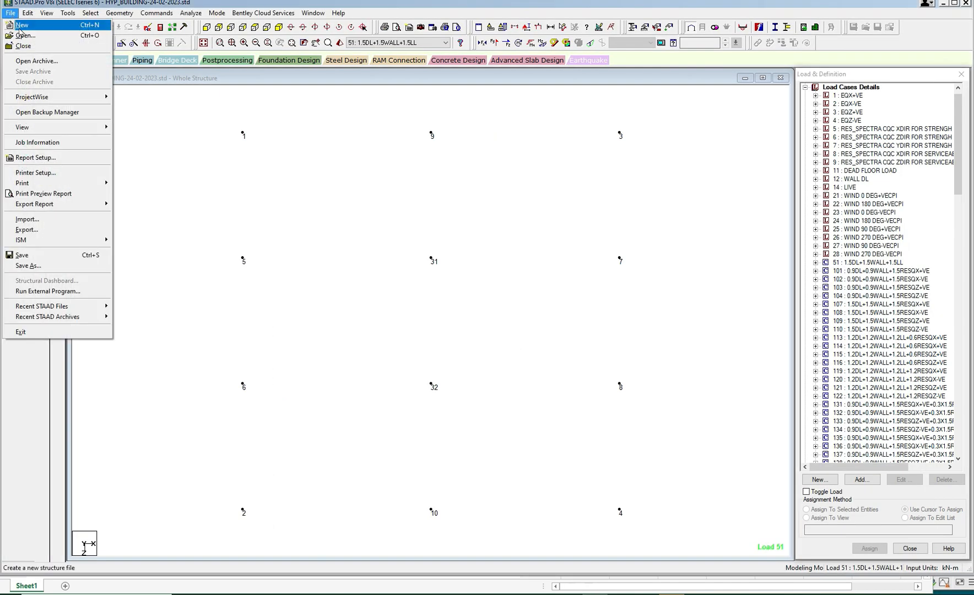
Create a new Space model named FDNMODEL_FOR_HYP_BUILDING with metre and kilonewton units
left_click(19, 27)
left_click(379, 221)
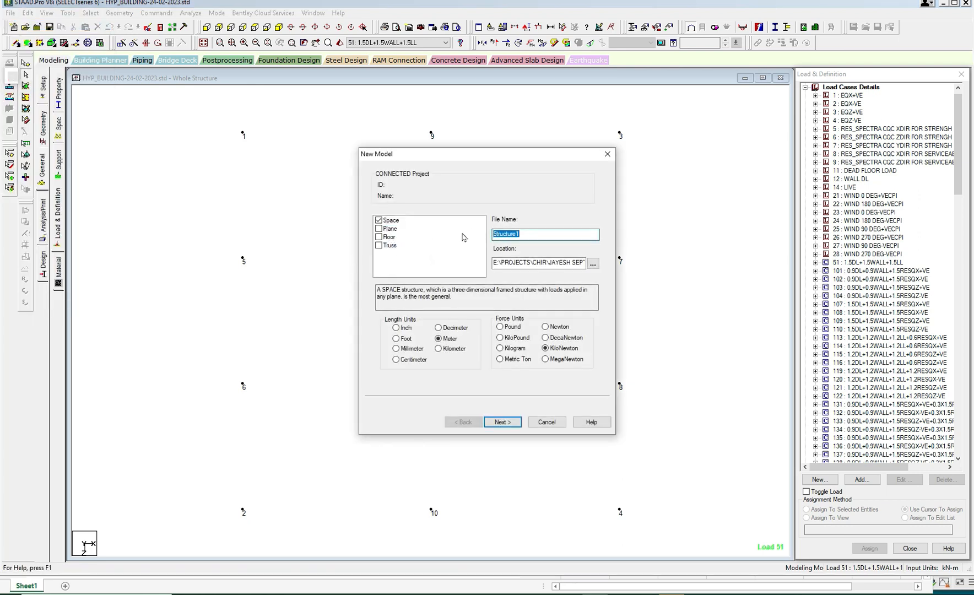
type("FD")
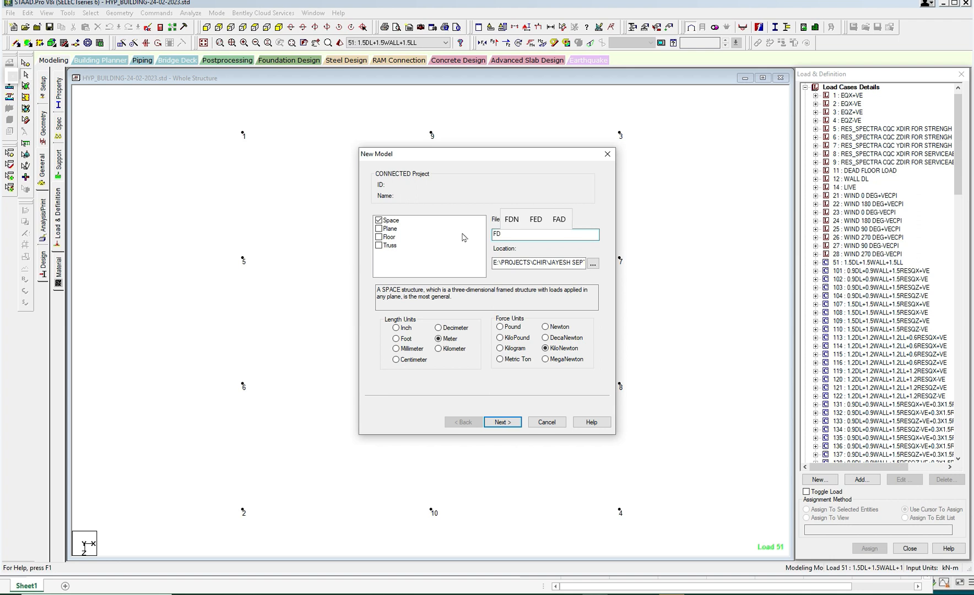
type("NMODEL")
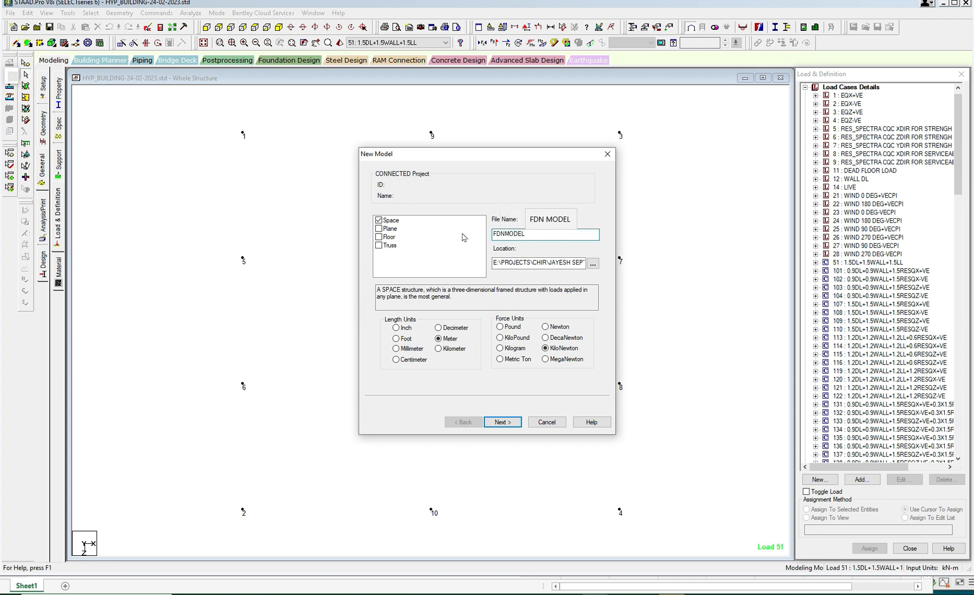
type("FOROR")
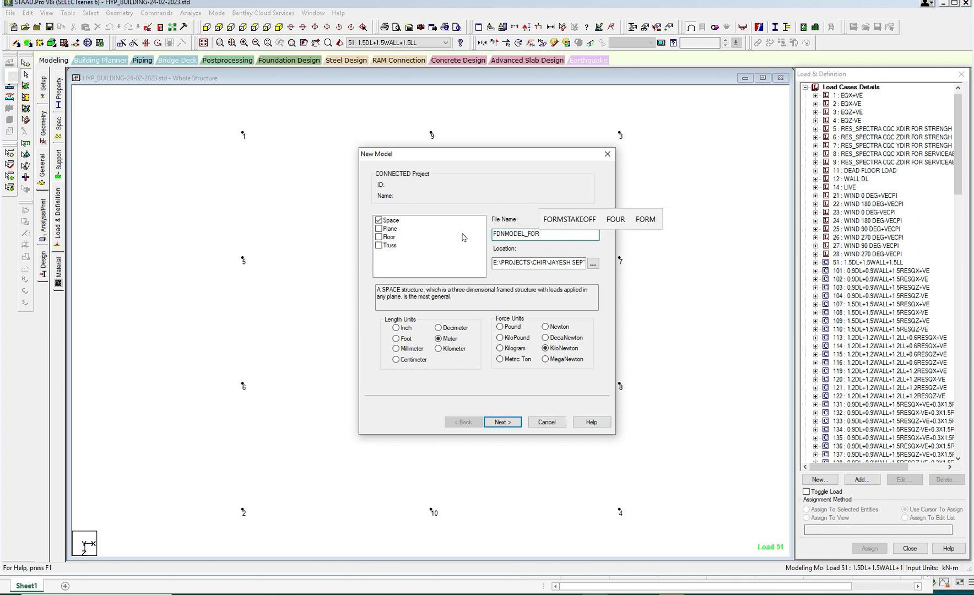
type("_HYP")
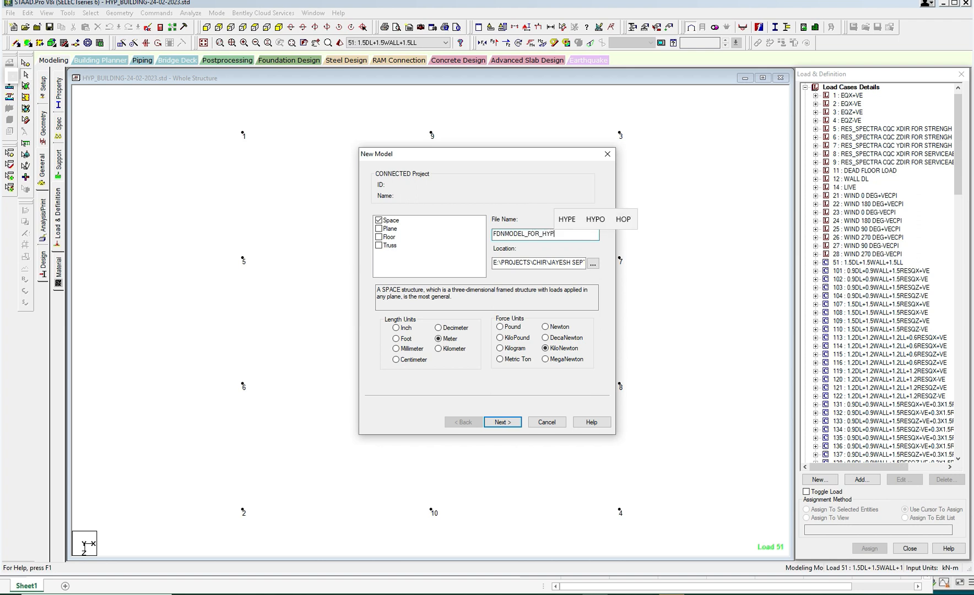
type("_BUI")
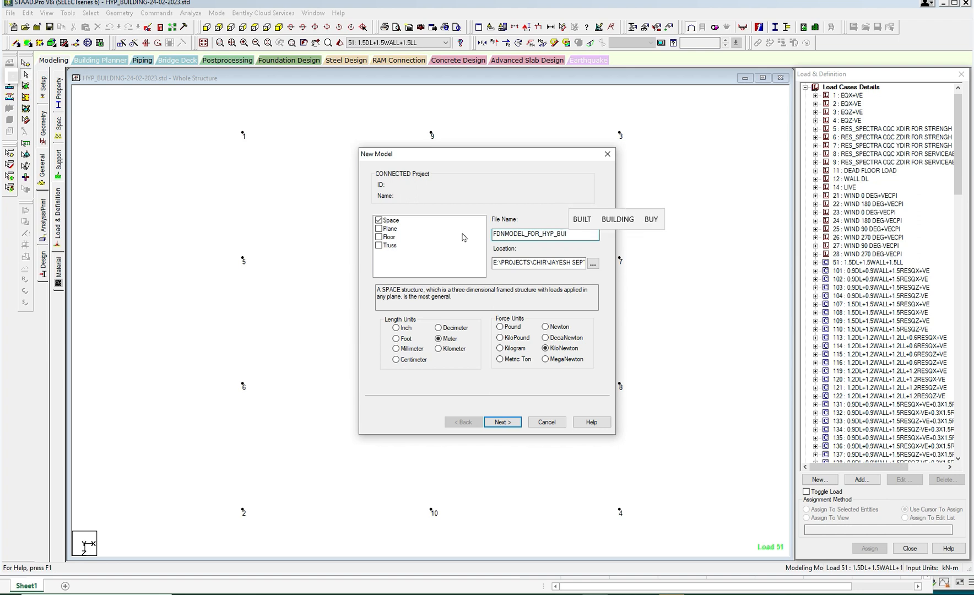
type("LDING")
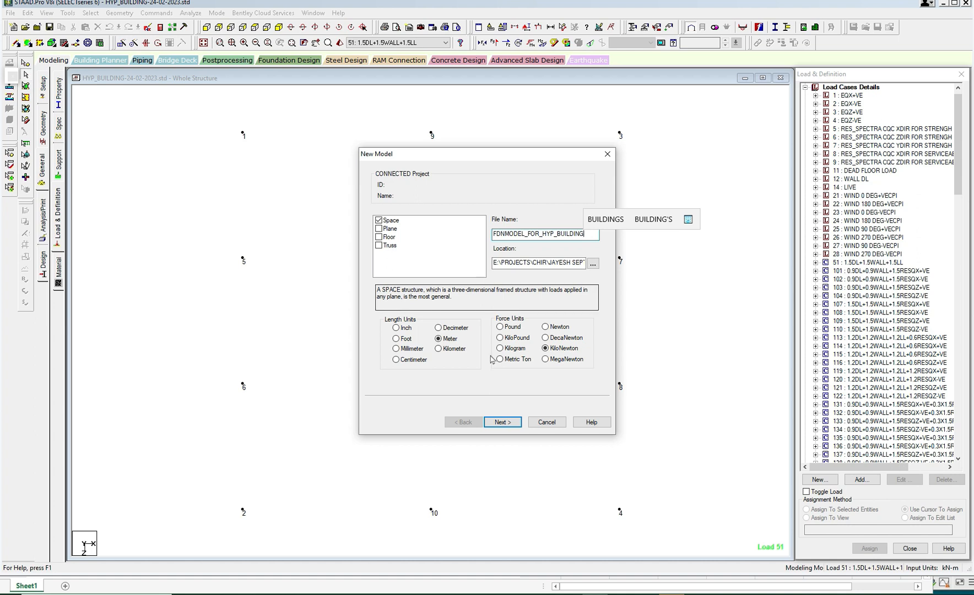
left_click(505, 425)
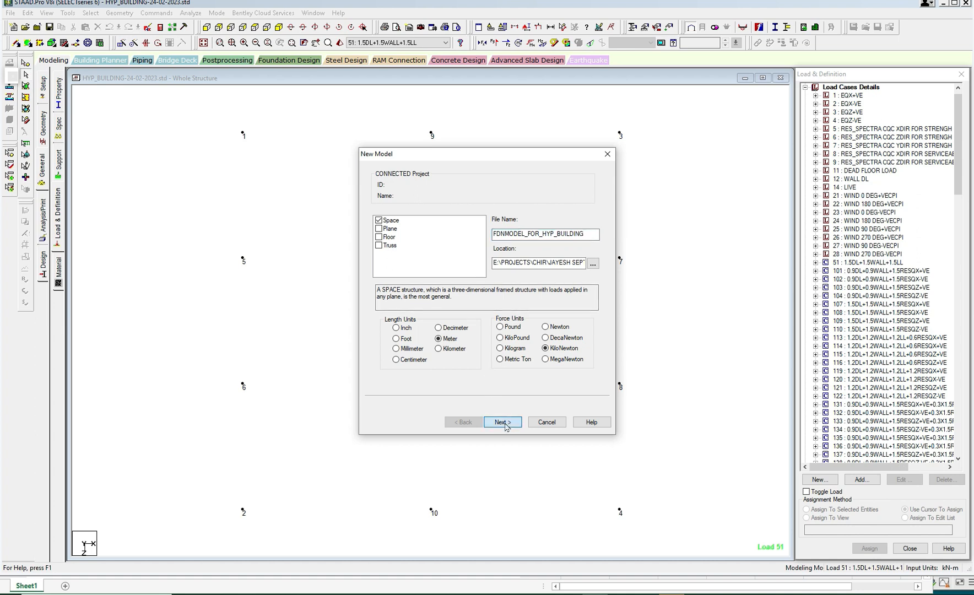
left_click(504, 423)
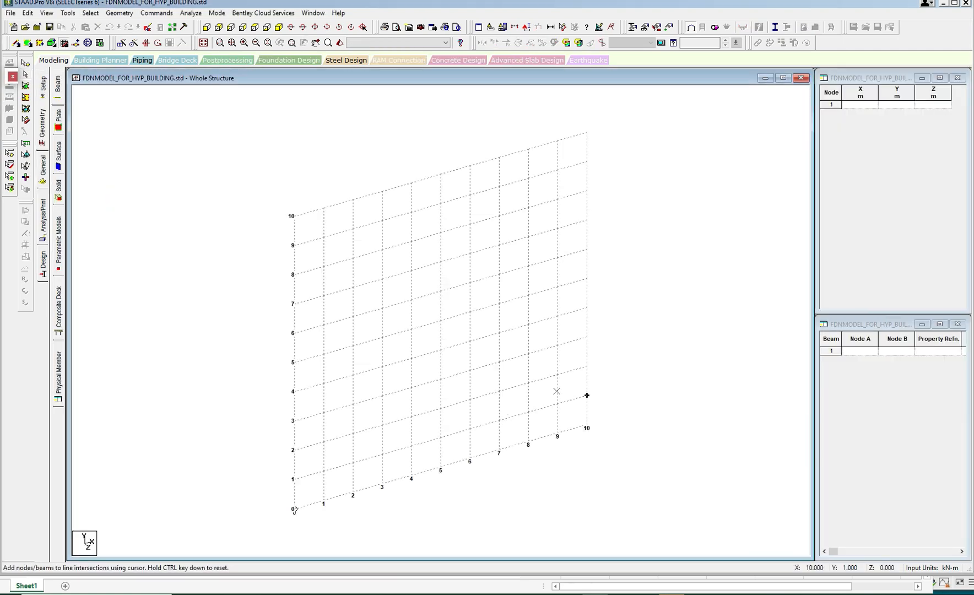
Save the model as FDNMODEL_FOR_HYP_BUILDING.std in the HYPOTHETCIAL BUILDING STAAD folder
left_click(10, 13)
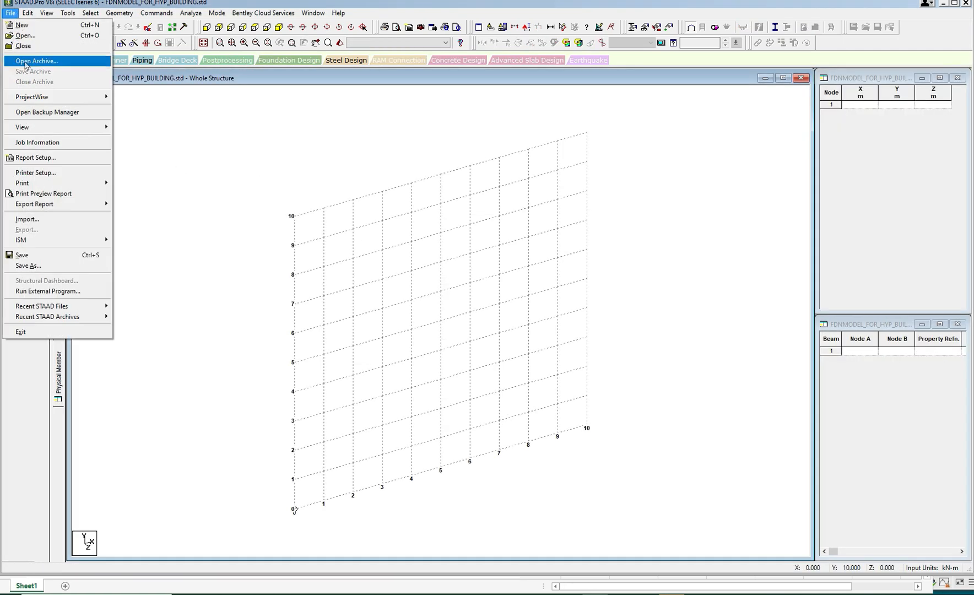
left_click(34, 266)
left_click(587, 221)
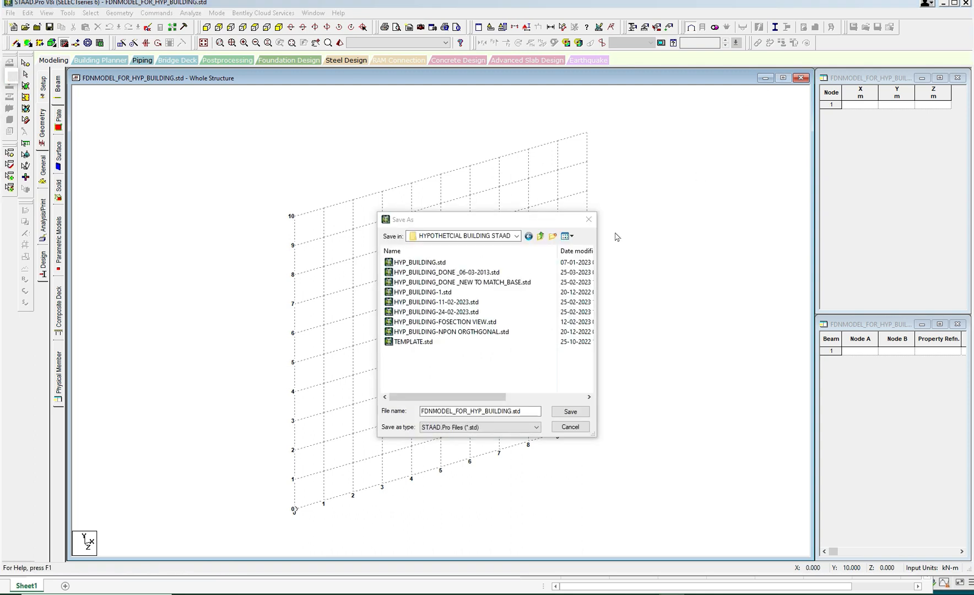
left_click(570, 413)
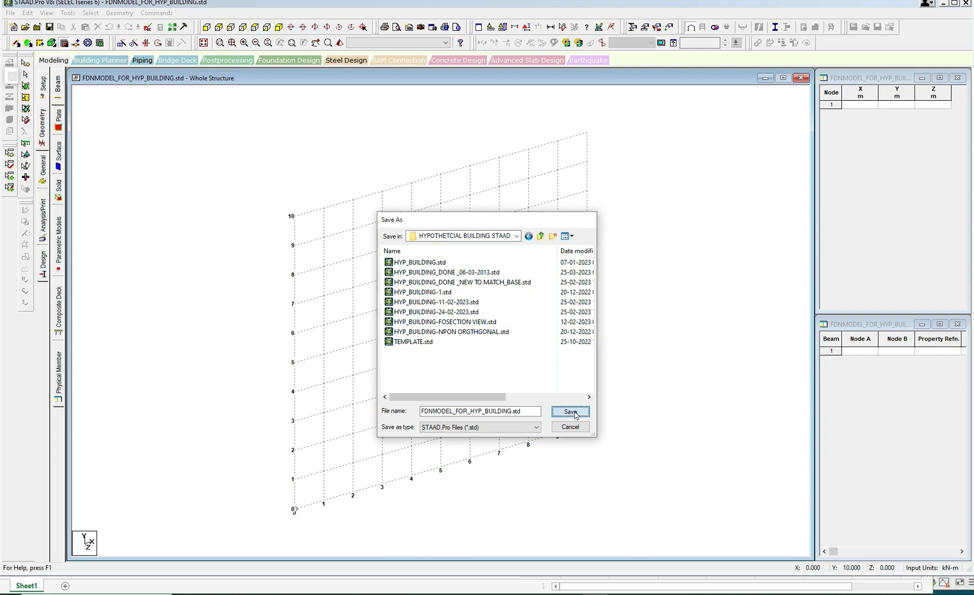
left_click(243, 27)
left_click(278, 29)
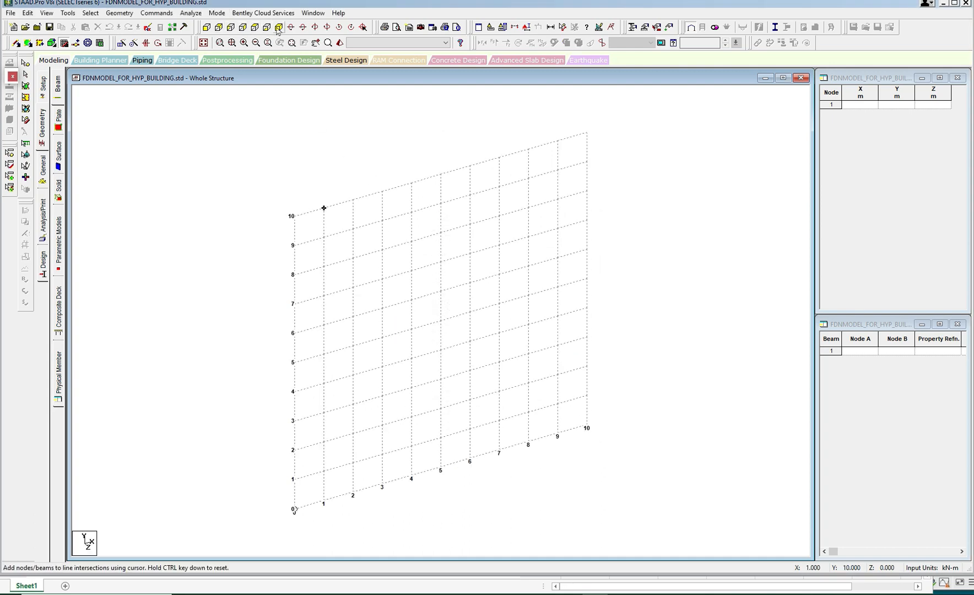
left_click(206, 29)
left_click(278, 28)
left_click(27, 13)
left_click(167, 118)
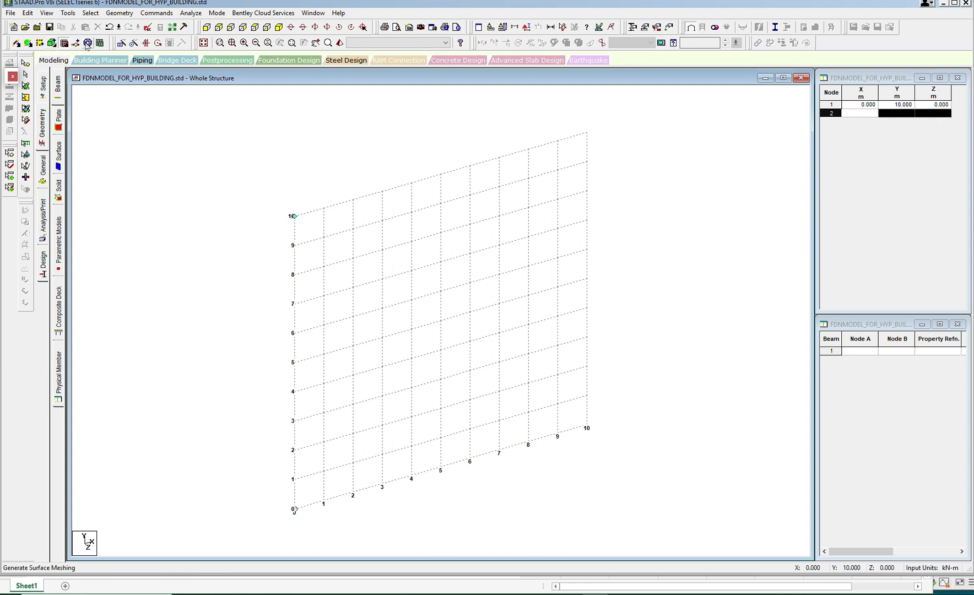
Reopen the snap node/beam grid settings and set the default linear grid's plane to X-Z
left_click(65, 43)
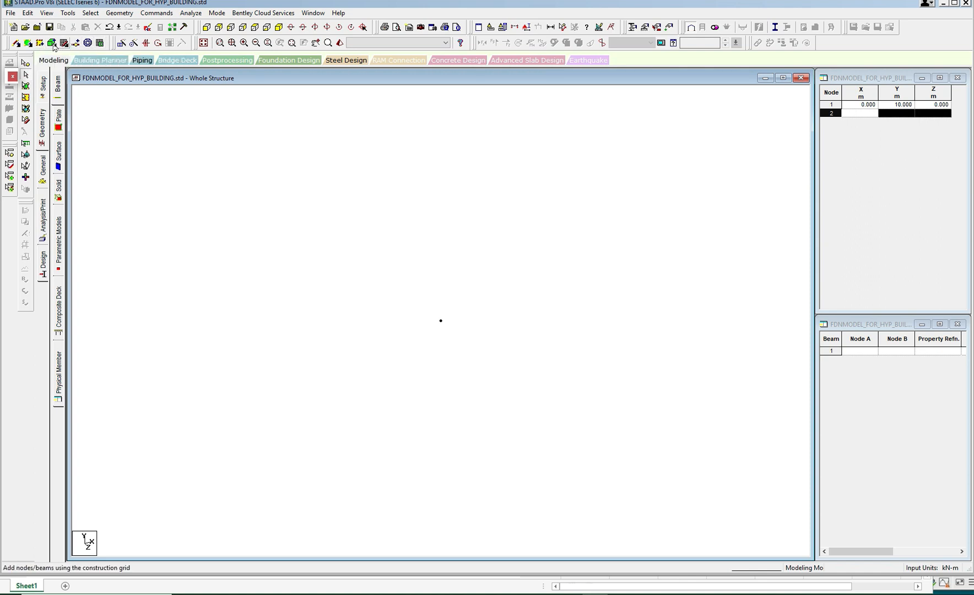
left_click(63, 44)
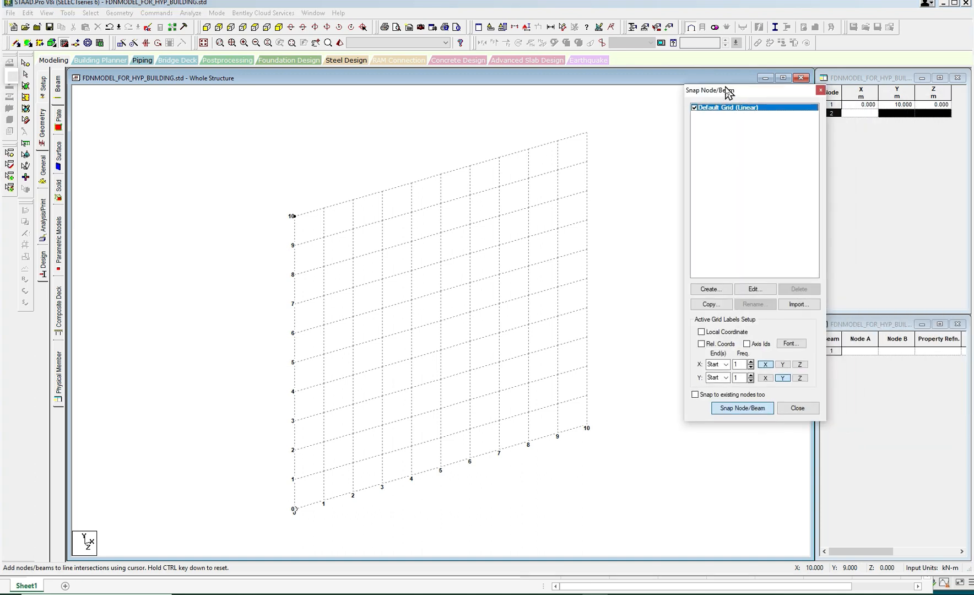
left_click(749, 291)
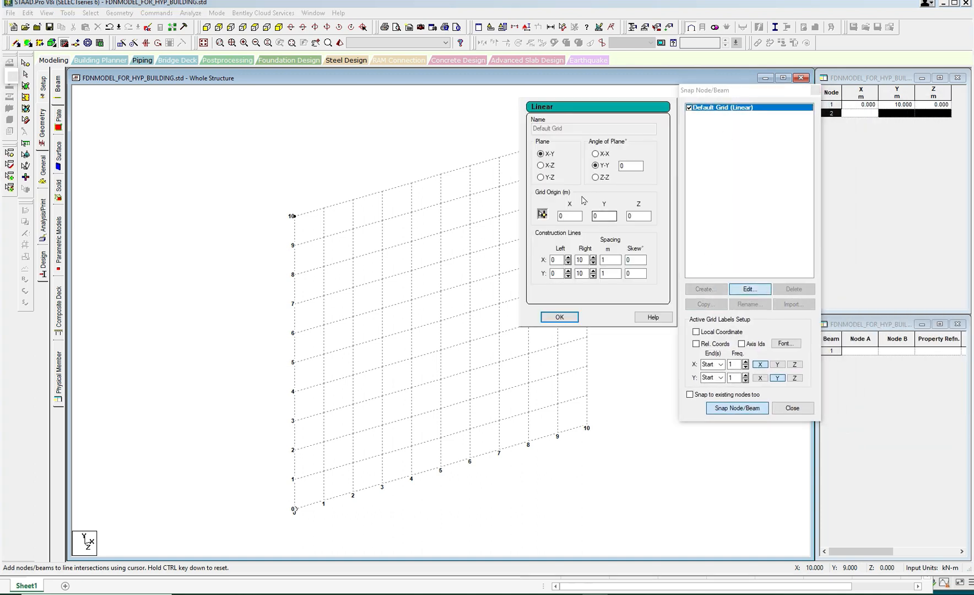
left_click(540, 166)
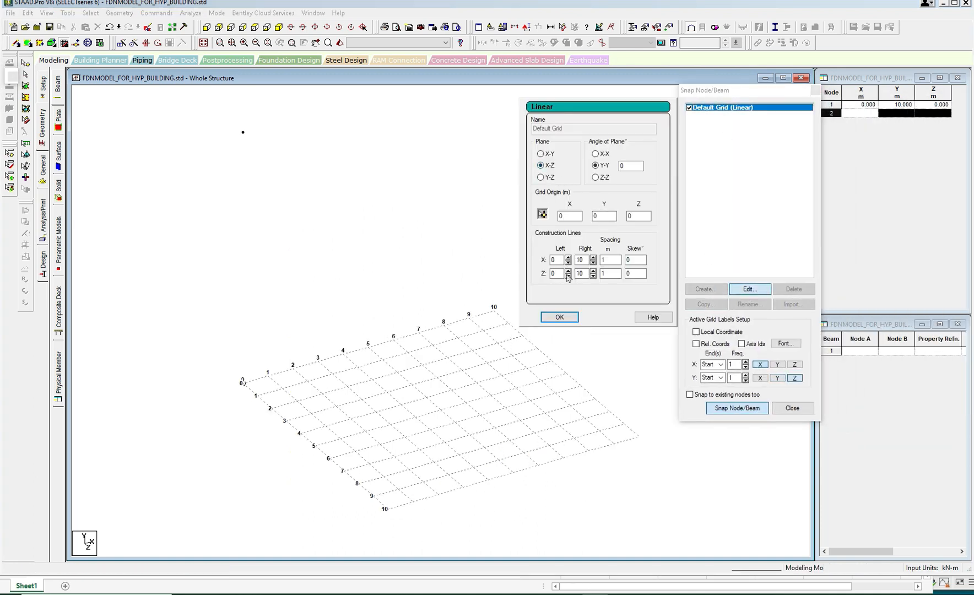
left_click(562, 317)
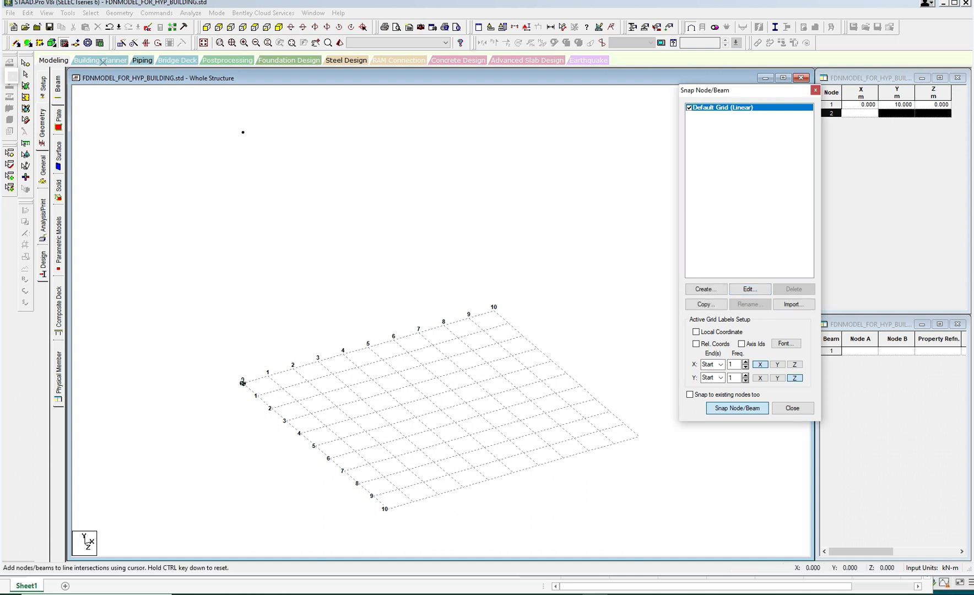
Delete the stray node above the grid
left_click(26, 63)
left_click_drag(173, 118, 301, 177)
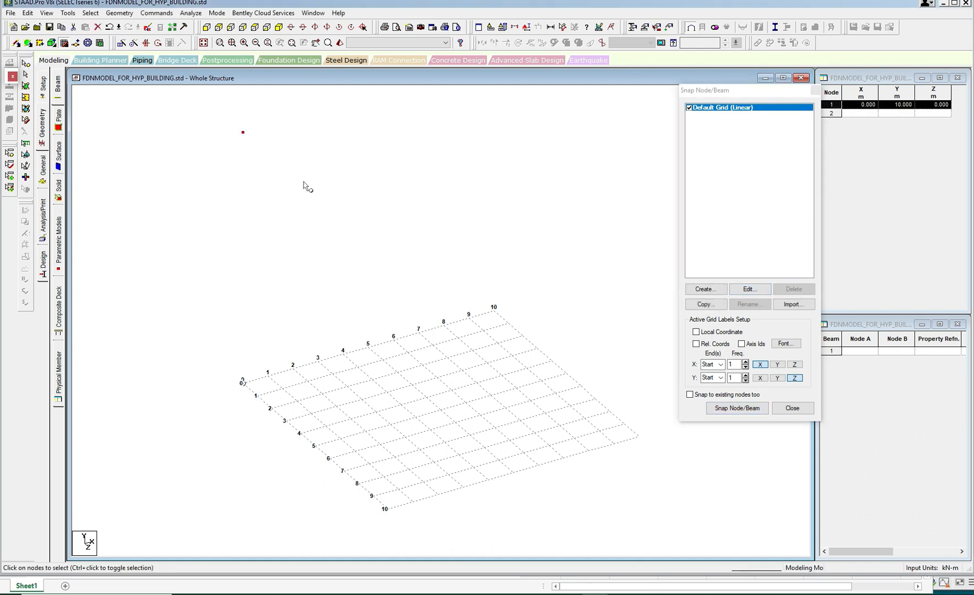
key("Delete")
Switch to the AutoCAD base plate drawing and examine the column grid spacings and overall column-to-column dimensions
left_click(506, 311)
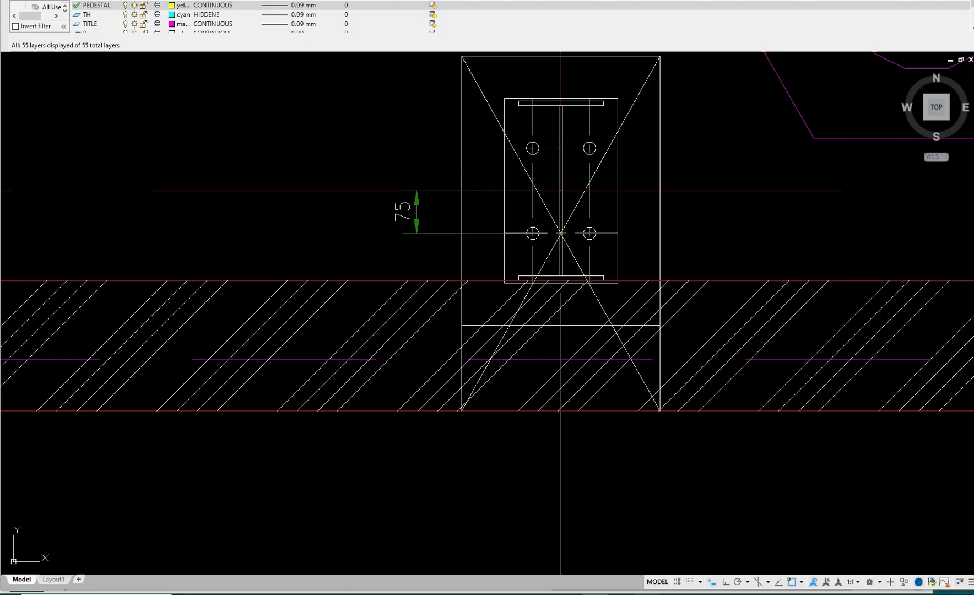
scroll(545, 333, "down", 6)
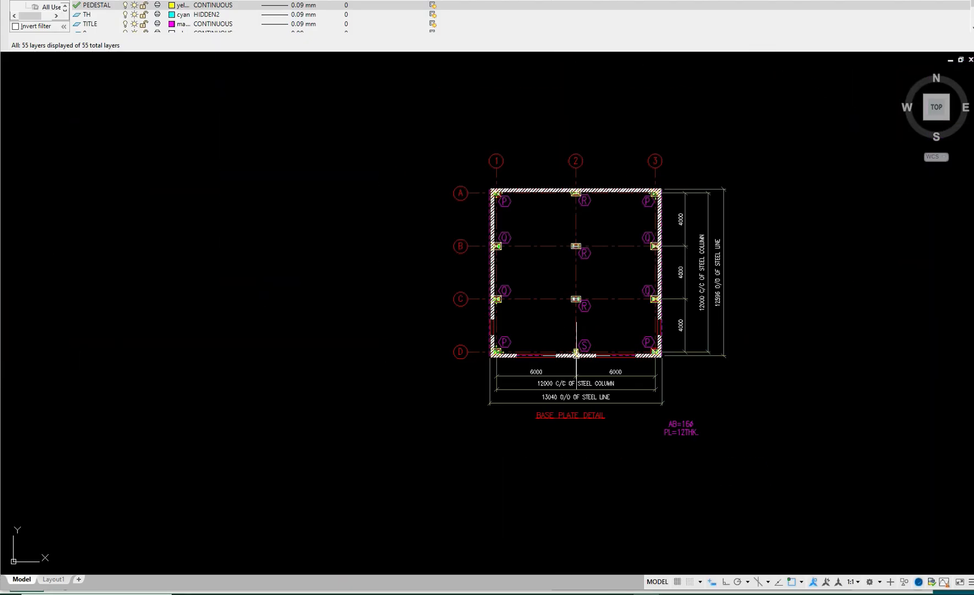
scroll(524, 325, "down", 4)
scroll(524, 325, "up", 3)
scroll(524, 325, "down", 4)
scroll(521, 259, "down", 4)
middle_click_drag(553, 282, 474, 189)
scroll(478, 218, "down", 4)
scroll(489, 347, "up", 6)
scroll(480, 317, "up", 8)
scroll(476, 289, "down", 3)
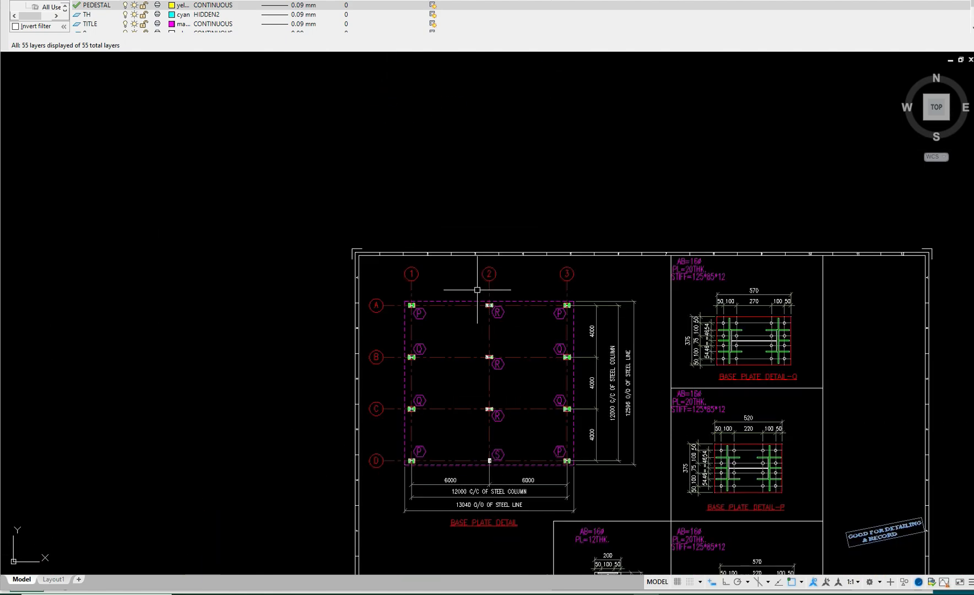
scroll(463, 502, "up", 2)
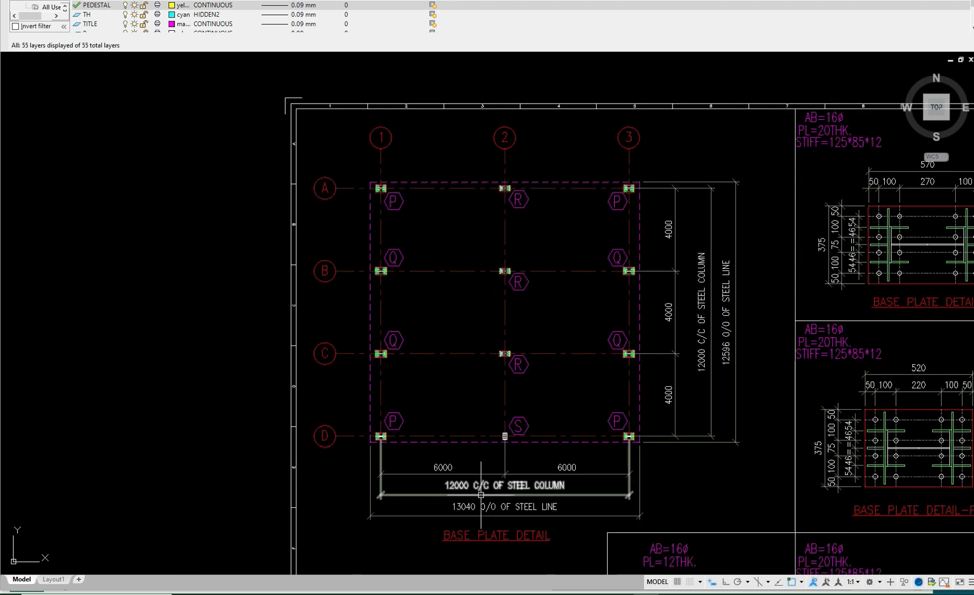
scroll(651, 338, "down", 2)
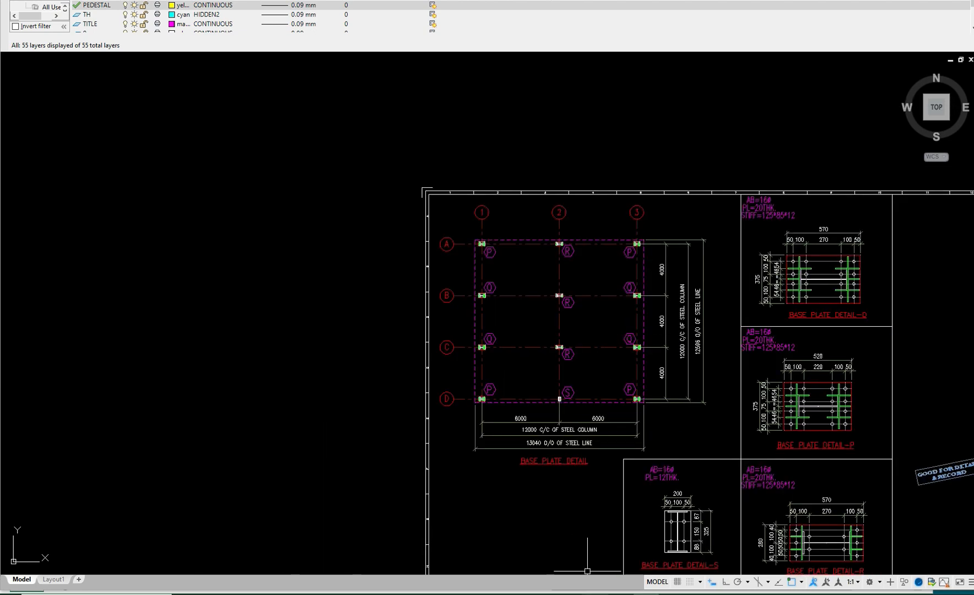
Return to STAAD.Pro and extend the default grid to 12 construction lines on the right in both X and Z
left_click(585, 593)
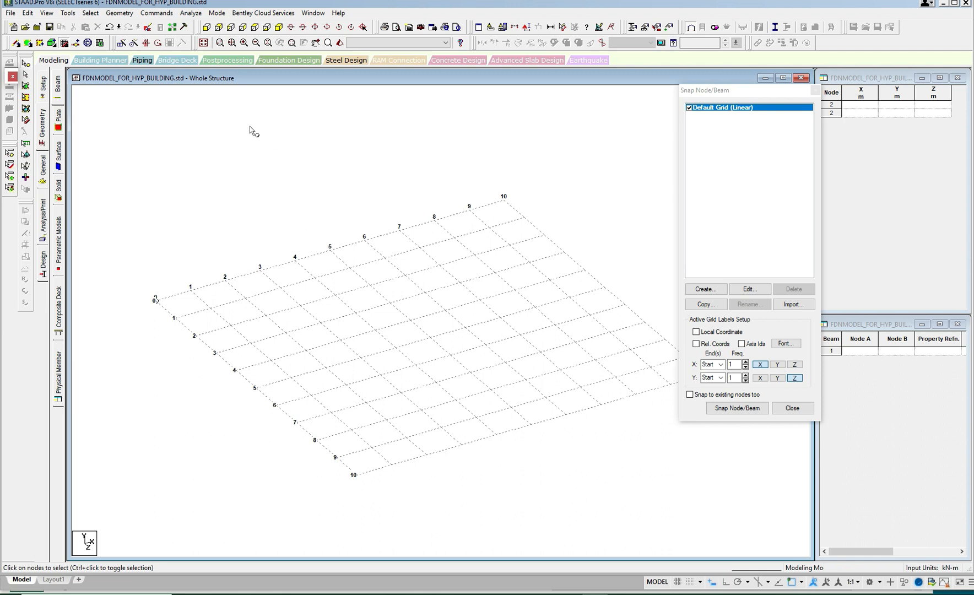
left_click(749, 289)
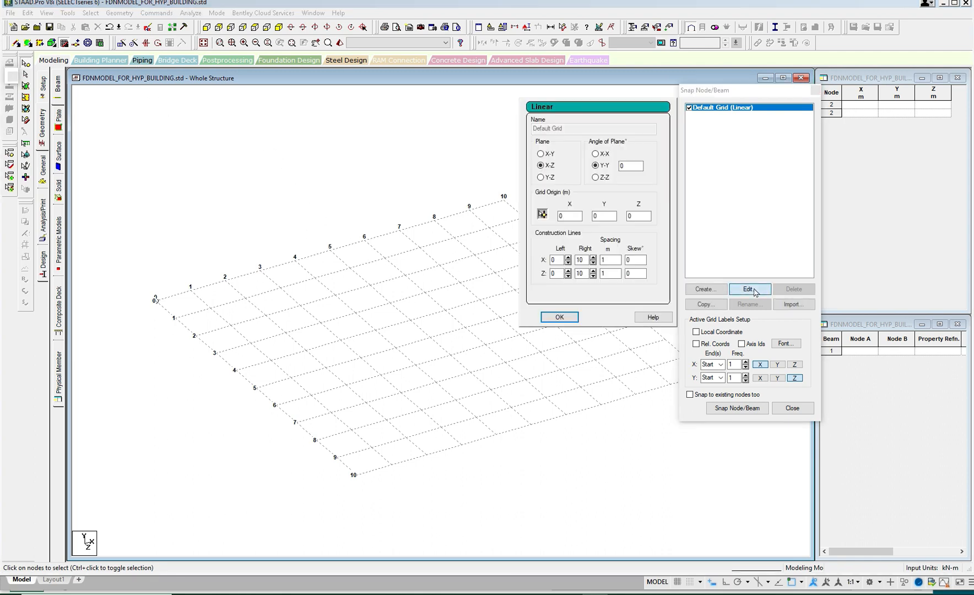
left_click(581, 259)
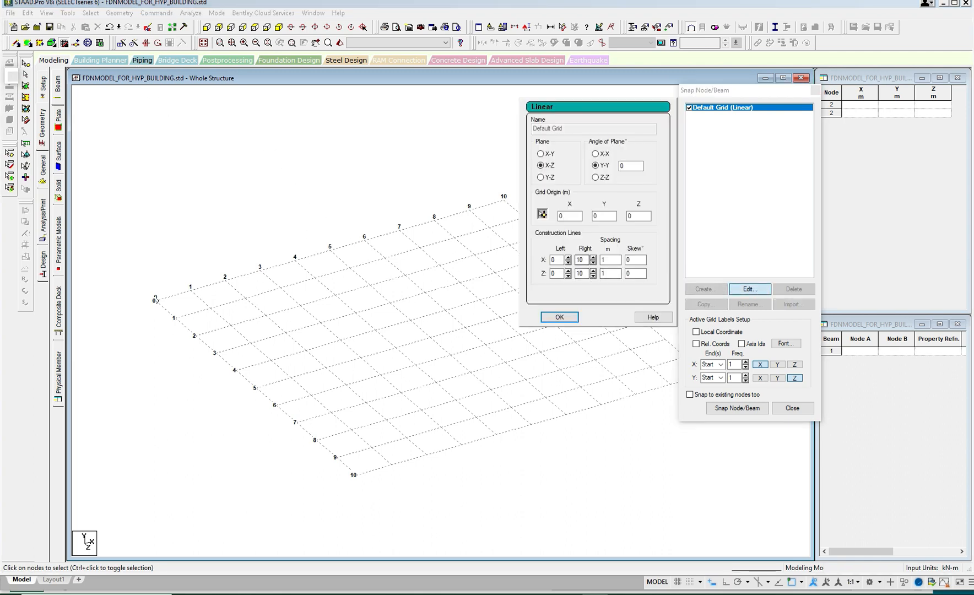
type("12")
key("Tab")
type("12")
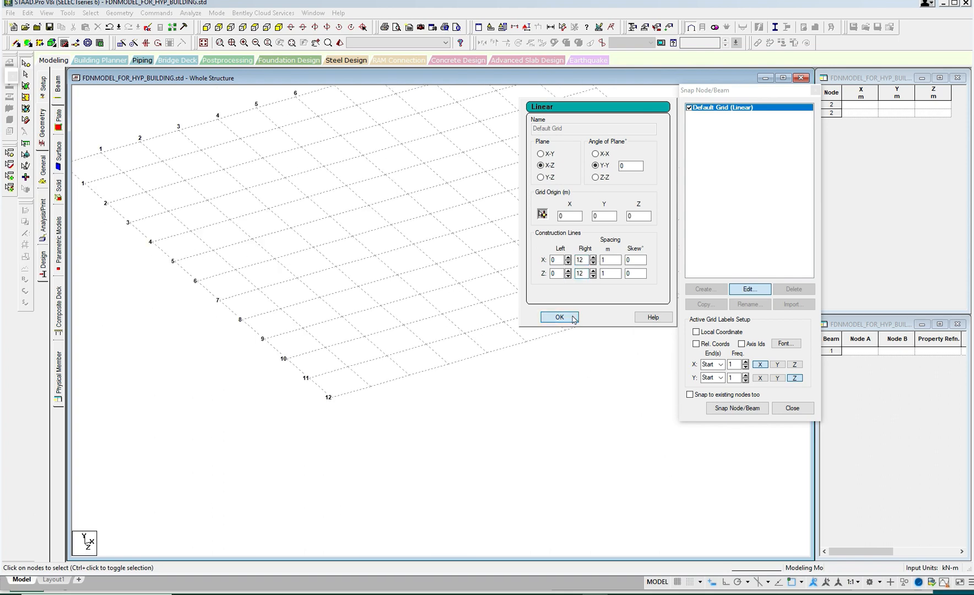
left_click(559, 316)
scroll(487, 286, "down", 3)
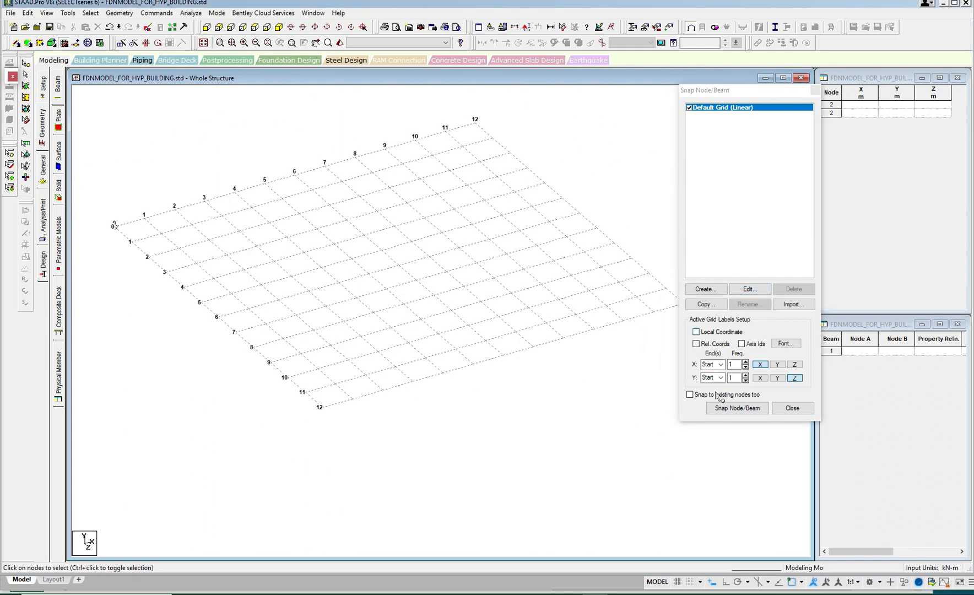
Draw two 12 m beams from the grid origin, one along X to (12, 0, 0) and one along Z to (0, 0, 12)
left_click(722, 408)
left_click(112, 226)
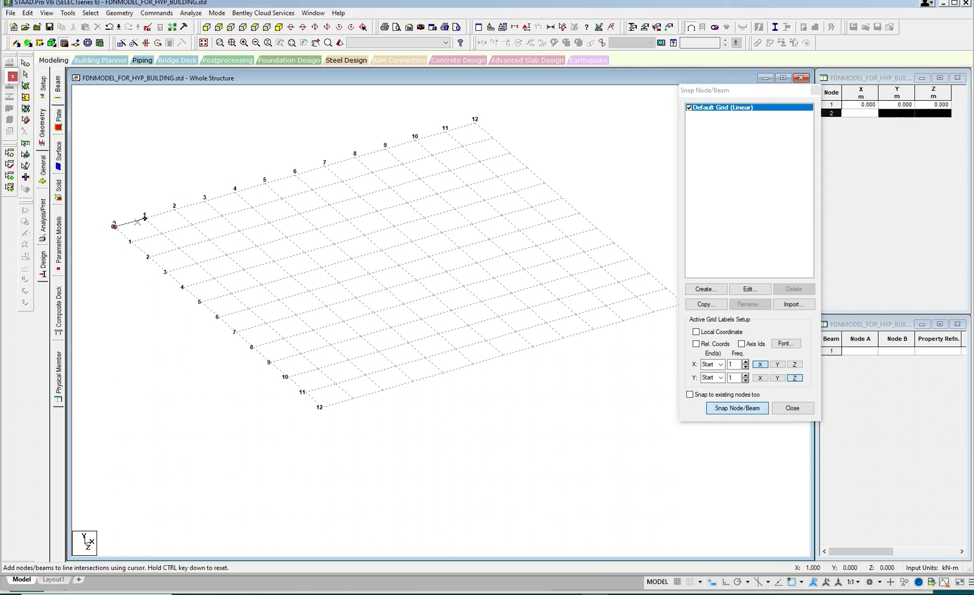
left_click(475, 123)
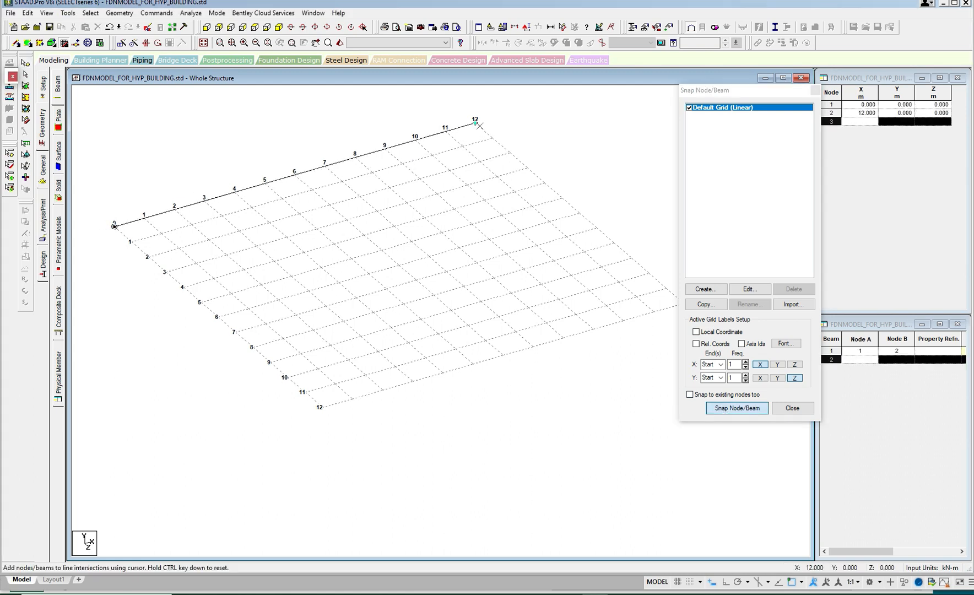
key("Escape")
left_click(724, 412)
left_click(113, 225)
left_click(321, 408)
key("Escape")
Insert 3 equally spaced nodes into the beam running along Z
left_click(193, 299)
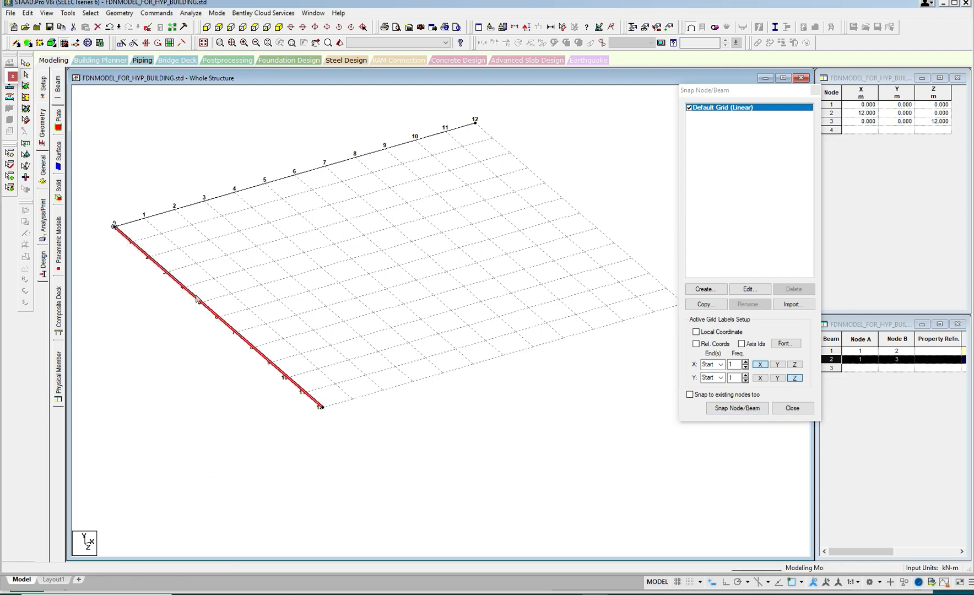
right_click(206, 159)
left_click(232, 232)
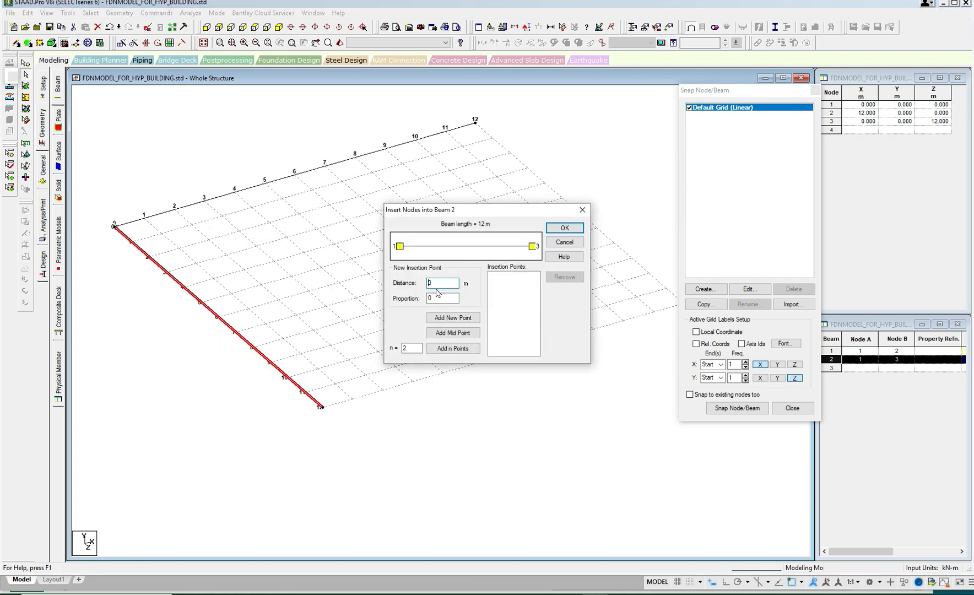
double_click(408, 348)
type("3")
left_click(453, 348)
left_click(565, 228)
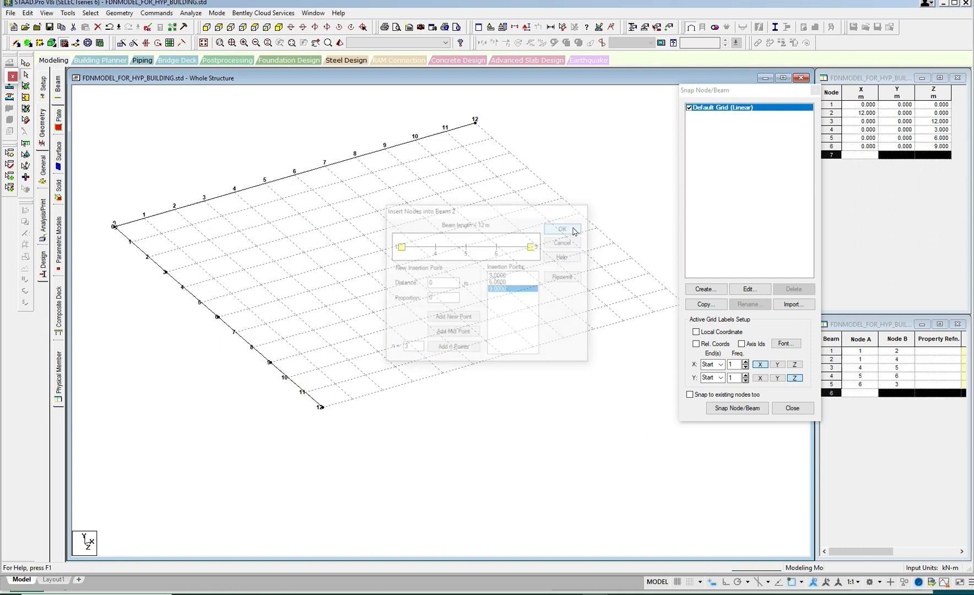
Insert a node at the midpoint of the 12 m beam running along X
left_click(358, 158)
right_click(335, 135)
left_click(355, 210)
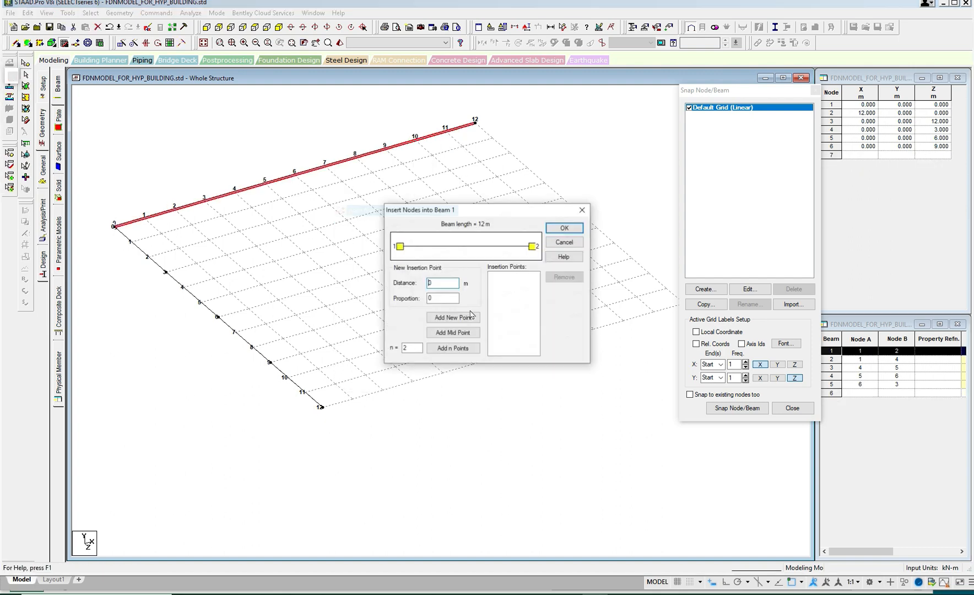
left_click(453, 332)
left_click(564, 228)
Copy both beam segments along X and paste them at the node at Z = 3 m, using their origin end as reference point
left_click(364, 159)
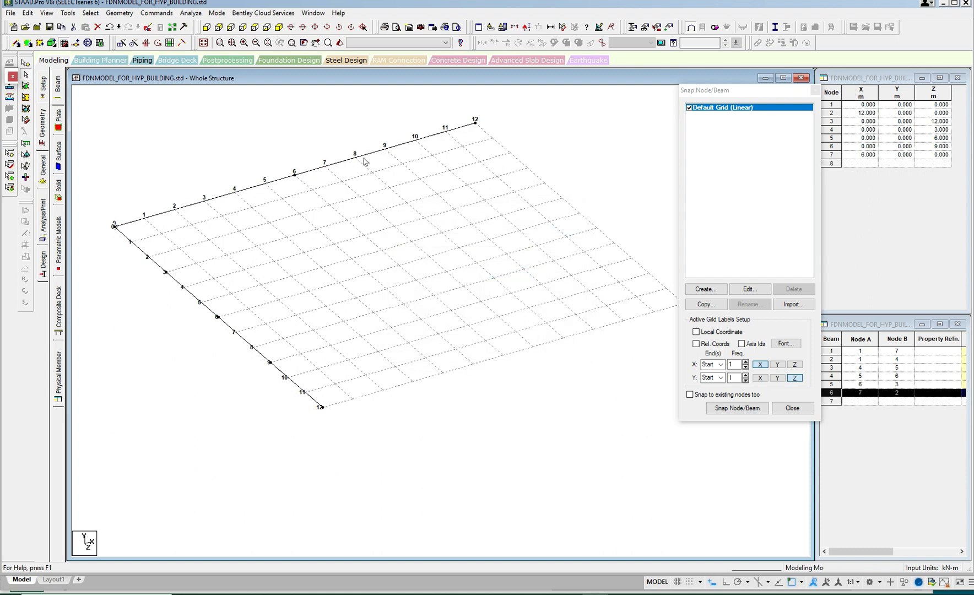
left_click(288, 177, "ctrl")
right_click(292, 135)
left_click(308, 155)
right_click(302, 127)
left_click(330, 157)
left_click(532, 289)
left_click(574, 186)
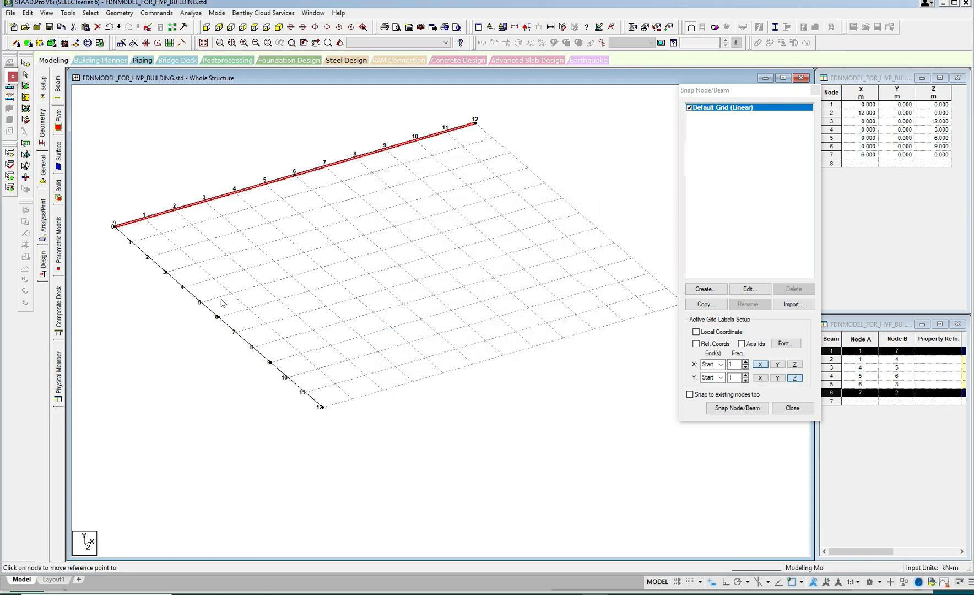
left_click(165, 272)
key("Return")
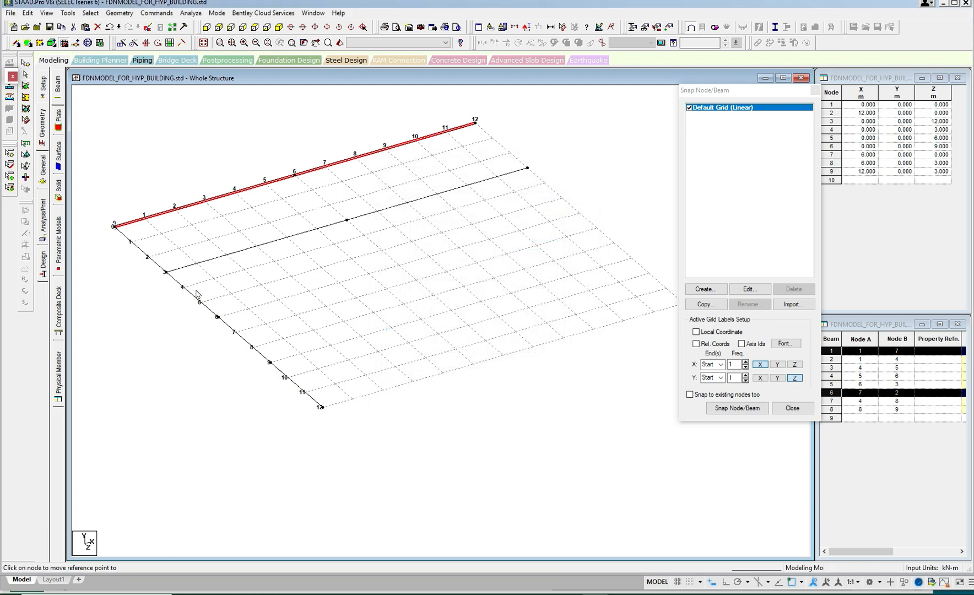
Paste the copied X beams at the nodes at Z = 6, 9 and 12 m, and close the snap grid
left_click(217, 317)
key("Return")
left_click(270, 363)
key("Return")
left_click(322, 407)
key("Return")
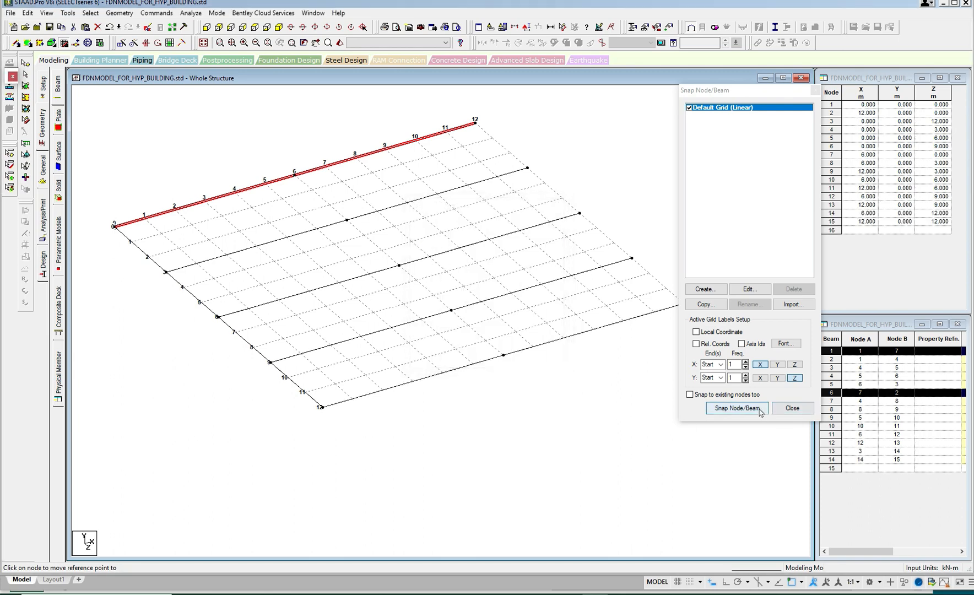
left_click(792, 409)
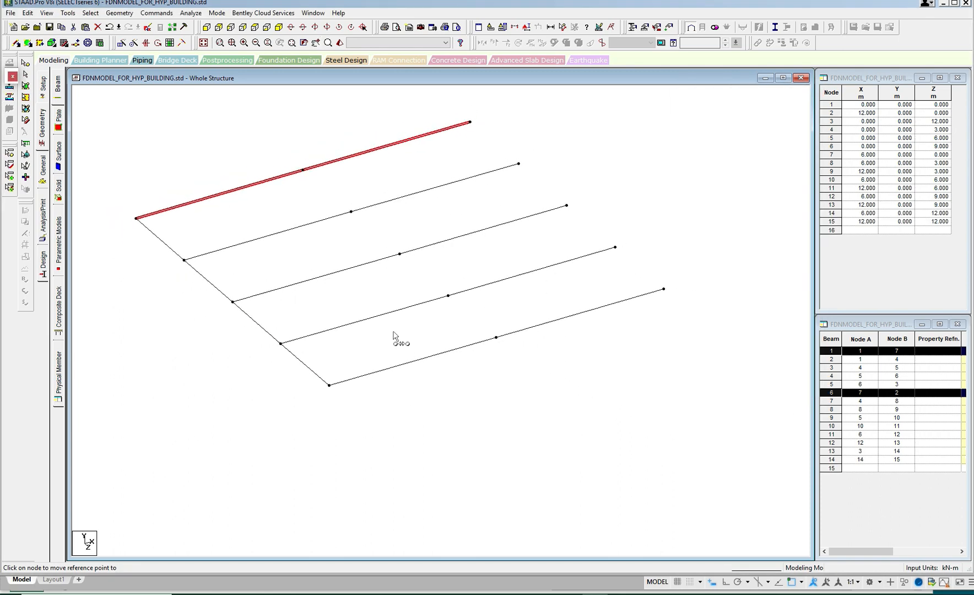
Copy the four beam segments running along Z at X = 0
left_click(304, 364)
left_click(269, 333, "ctrl")
left_click(226, 296, "ctrl")
left_click(168, 249, "ctrl")
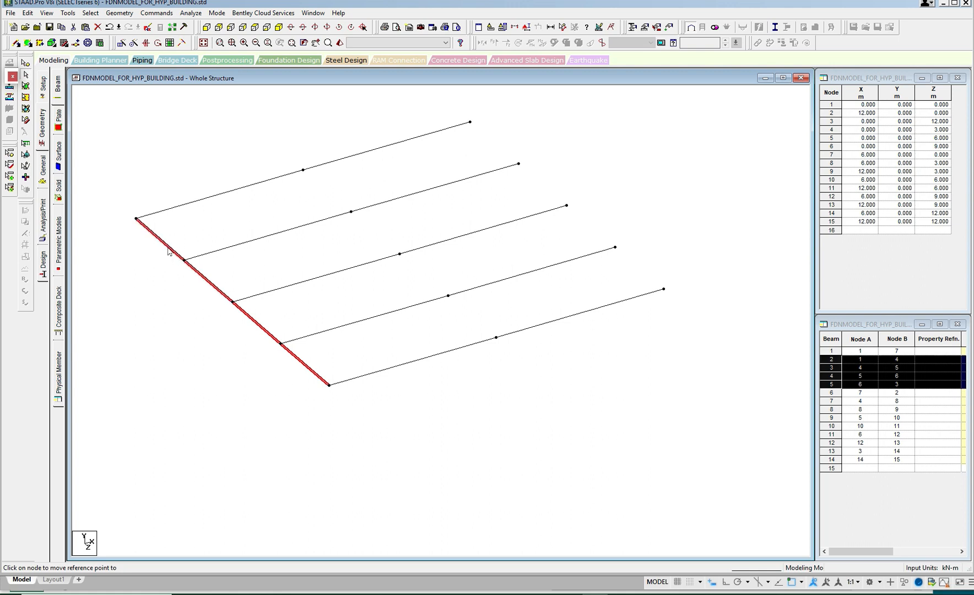
right_click(232, 140)
left_click(257, 158)
Paste the copied Z beams at the nodes at X = 6 m and X = 12 m, using their Z = 0 end as reference point
right_click(235, 140)
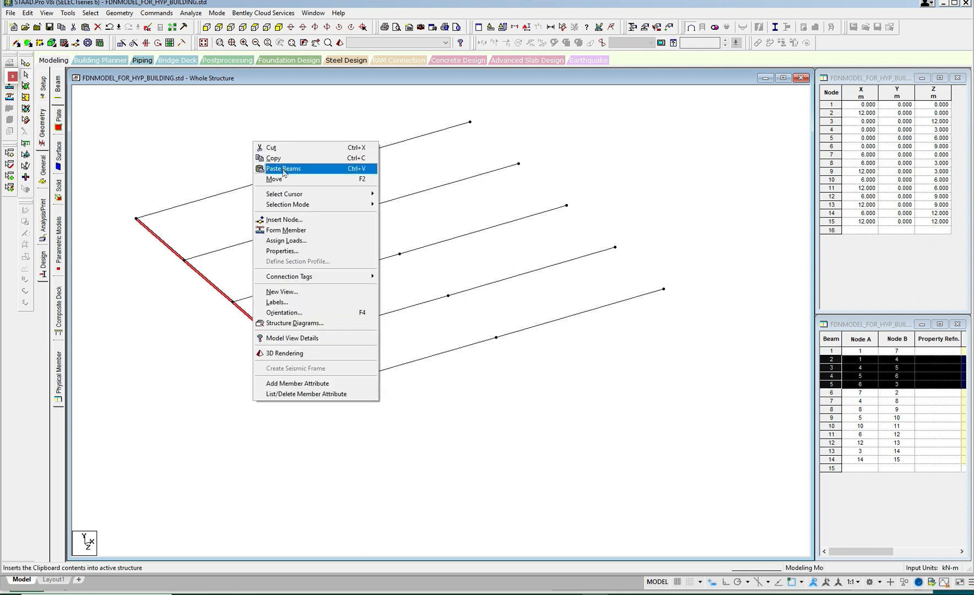
left_click(259, 169)
left_click(539, 287)
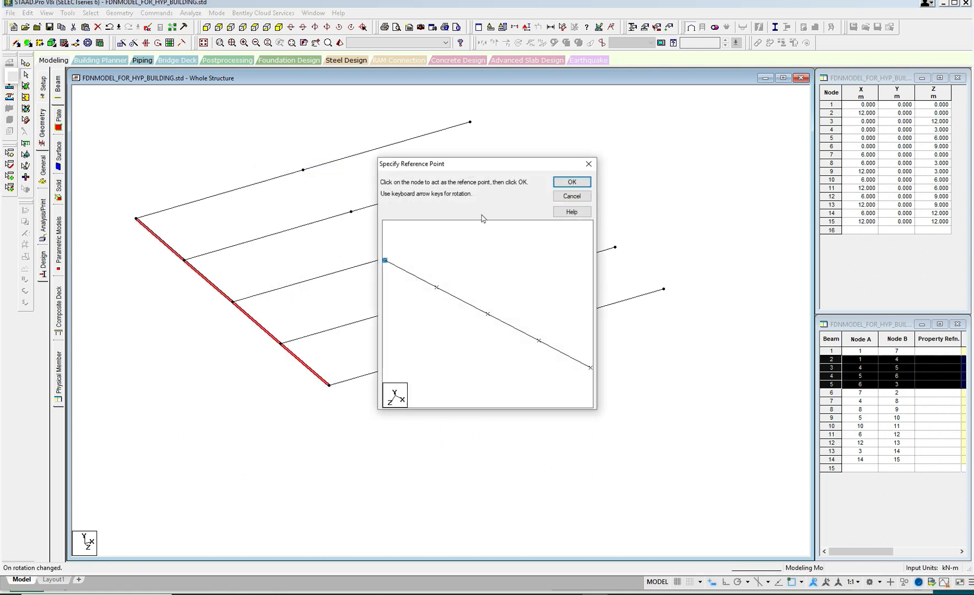
left_click(567, 181)
left_click(304, 170)
key("Return")
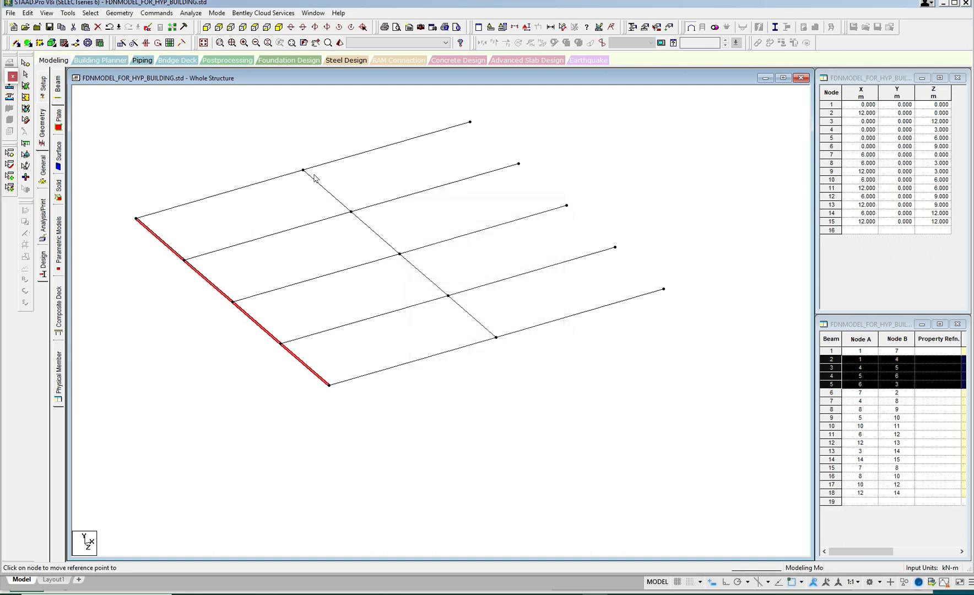
left_click(470, 122)
key("Return")
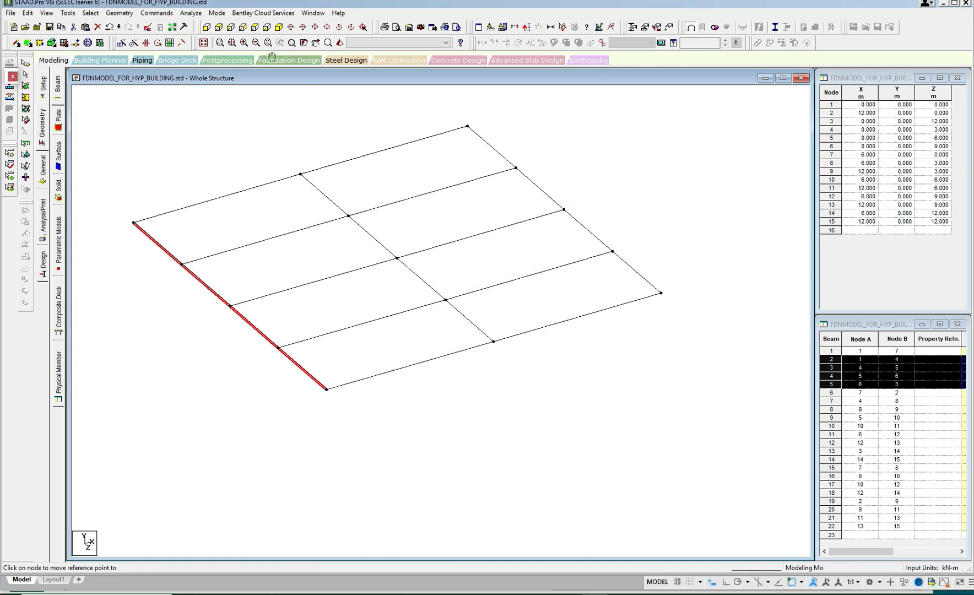
Show the beam grid in plan view with node numbers displayed and no beams selected
left_click(256, 28)
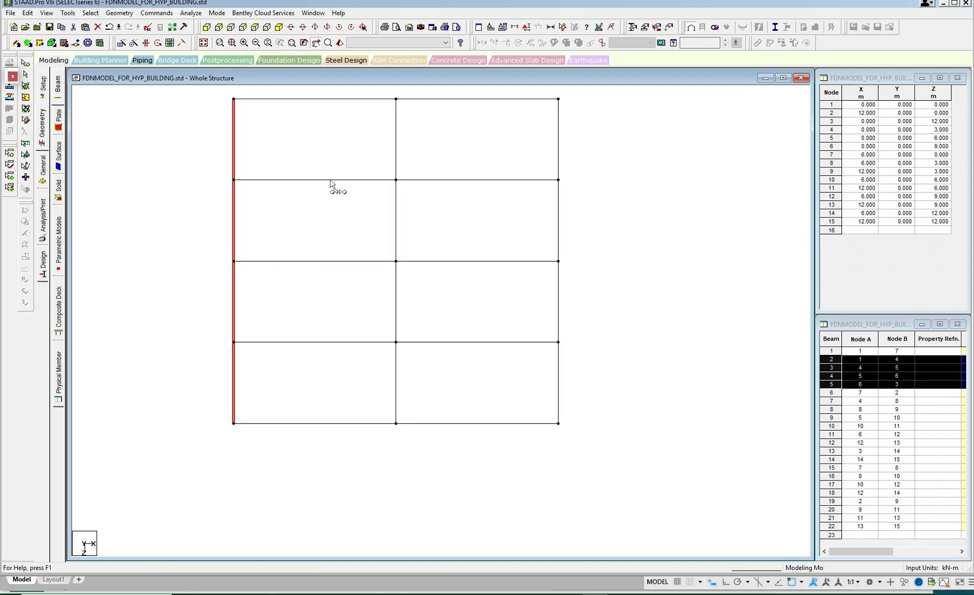
left_click(322, 277)
middle_click_drag(323, 276, 334, 251)
key("shift+n")
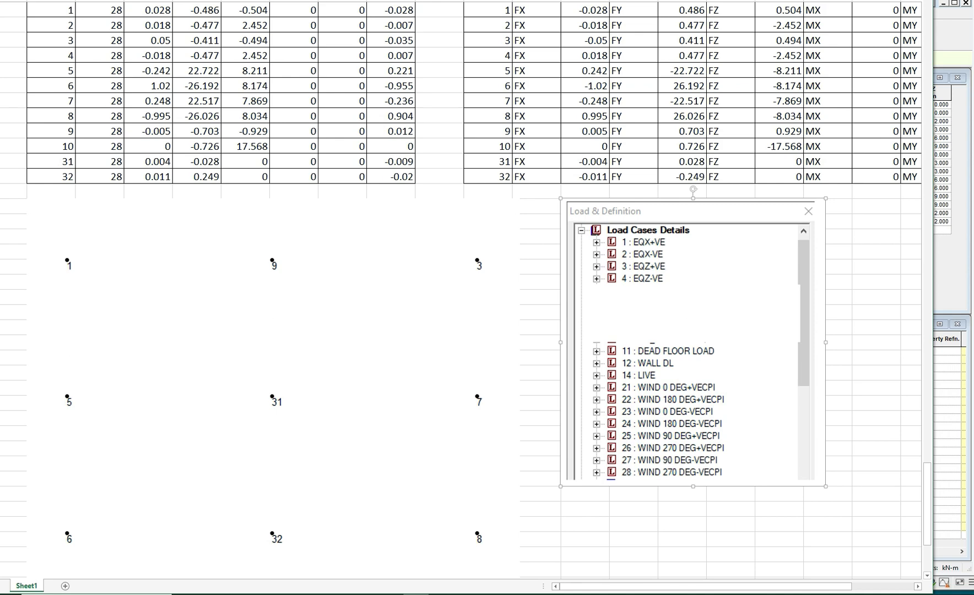
Examine the column node layout and joint load table in the Excel sheet, and return to STAAD.Pro
scroll(560, 435, "down", 2)
scroll(562, 443, "up", 3)
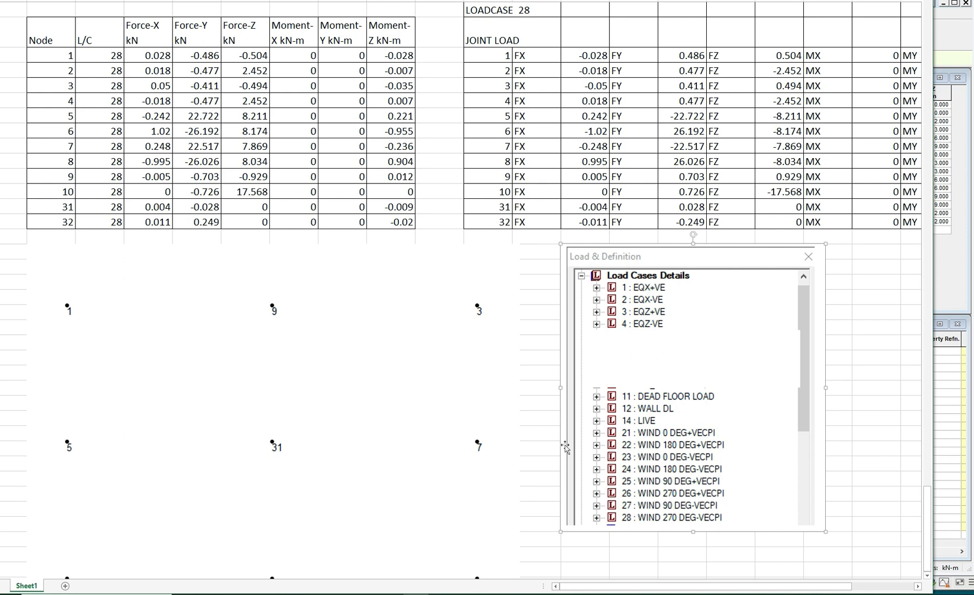
left_click(672, 594)
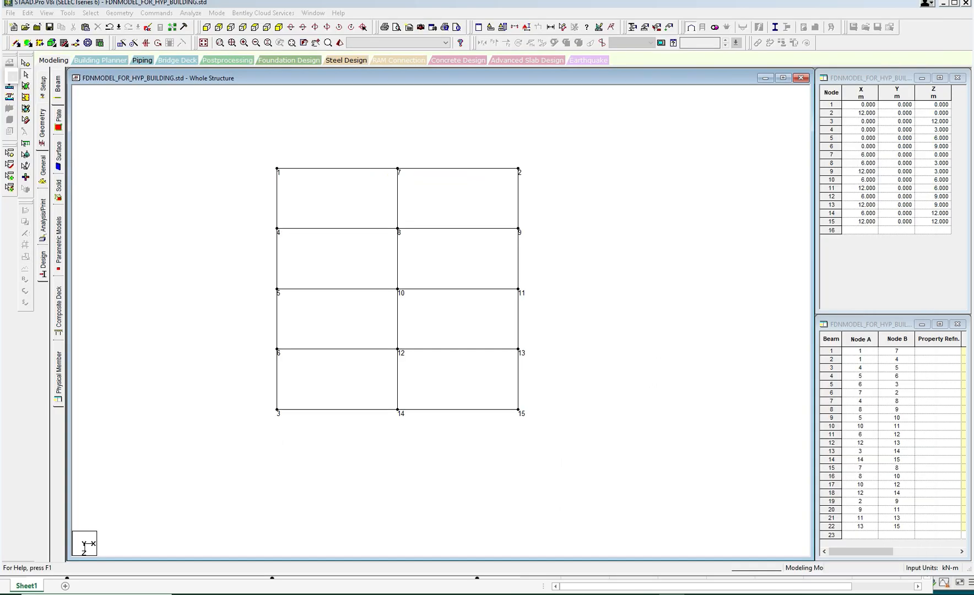
Renumber all nodes starting from 1001 in ascending order, sorted by X, Y and Z coordinate
left_click(11, 76)
left_click_drag(247, 143, 612, 489)
left_click(119, 15)
left_click(120, 14)
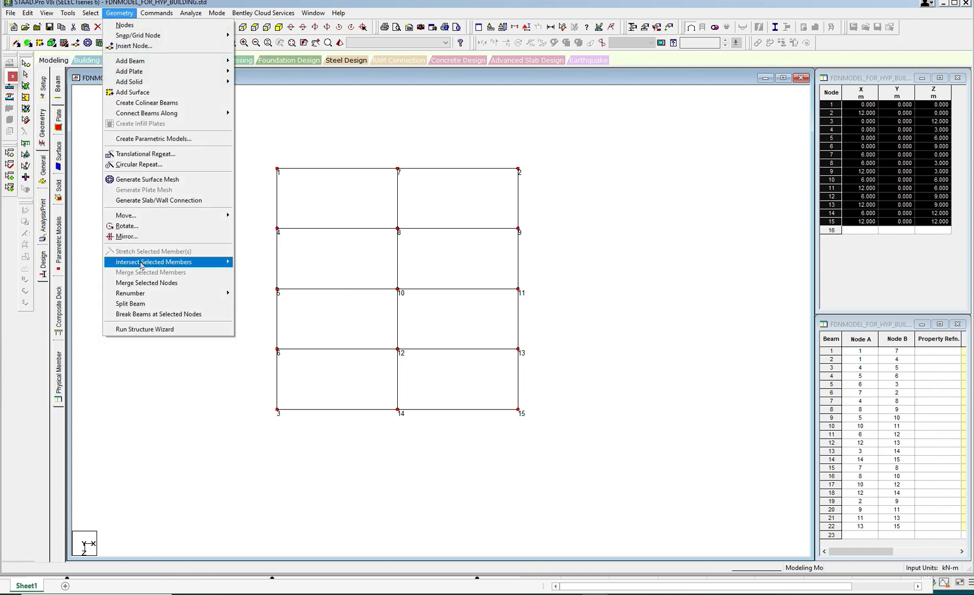
mouse_move(137, 293)
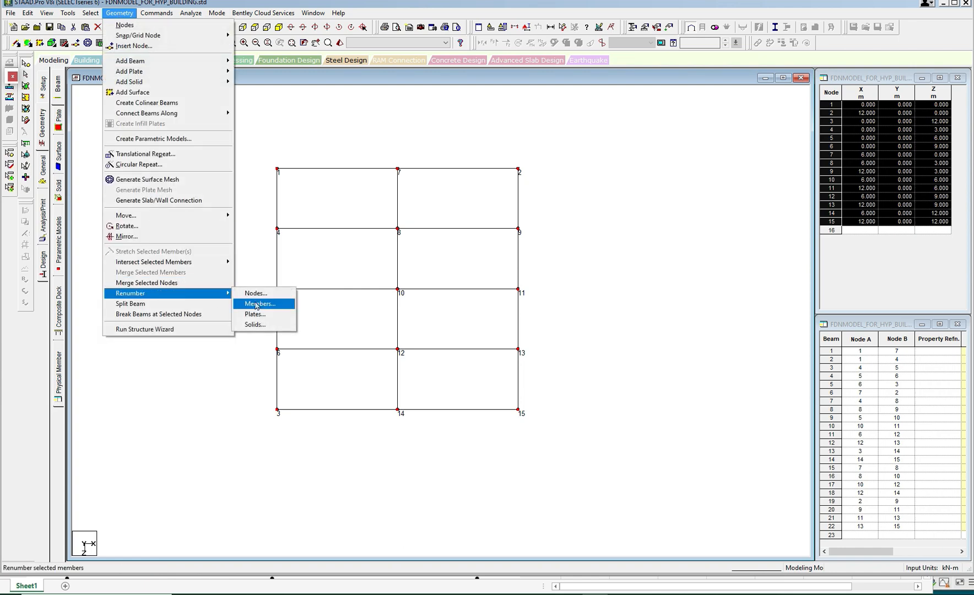
left_click(256, 293)
left_click(518, 322)
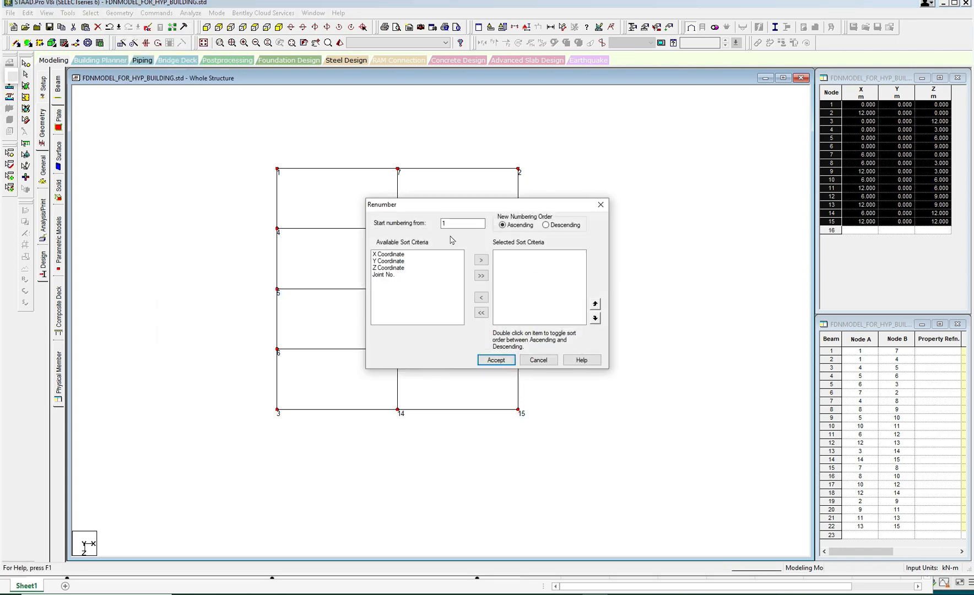
type("1001")
left_click(390, 254)
left_click(480, 259)
left_click(396, 254)
left_click(479, 260)
left_click(396, 255)
left_click(481, 259)
left_click(496, 360)
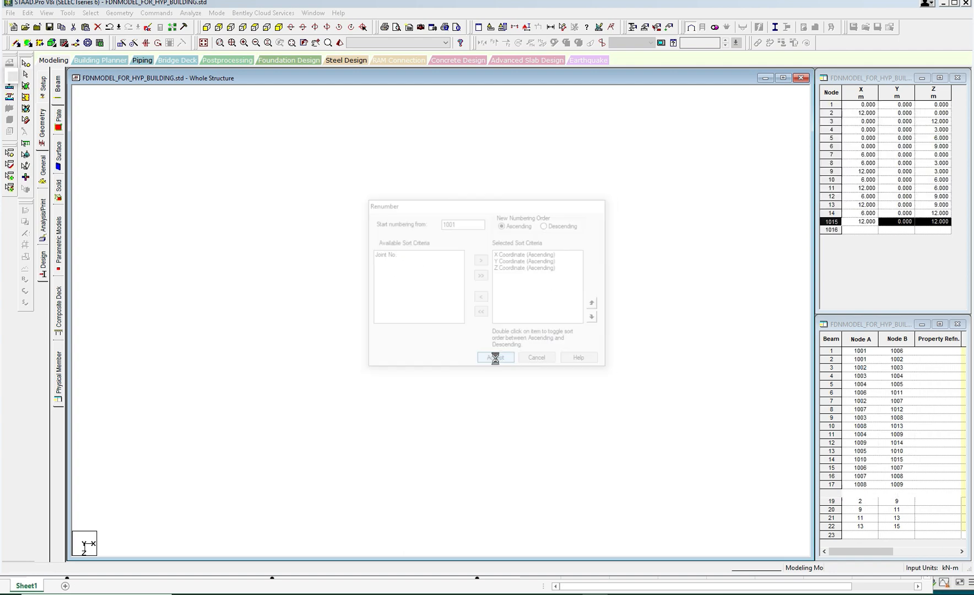
left_click(516, 311)
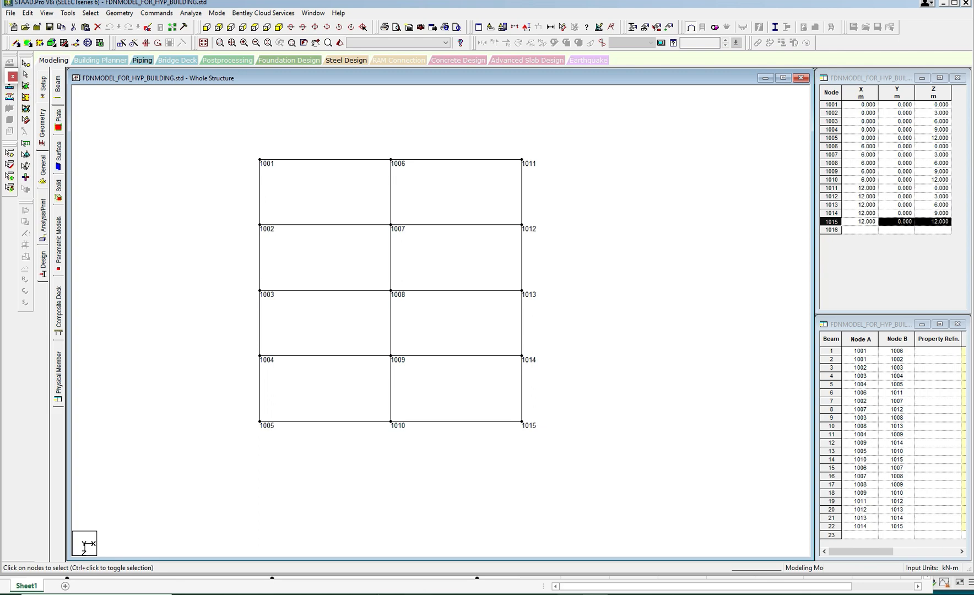
Check the column node layout in Excel and renumber node 1001 at the grid origin as 1, sorting by X coordinate
left_click(417, 523)
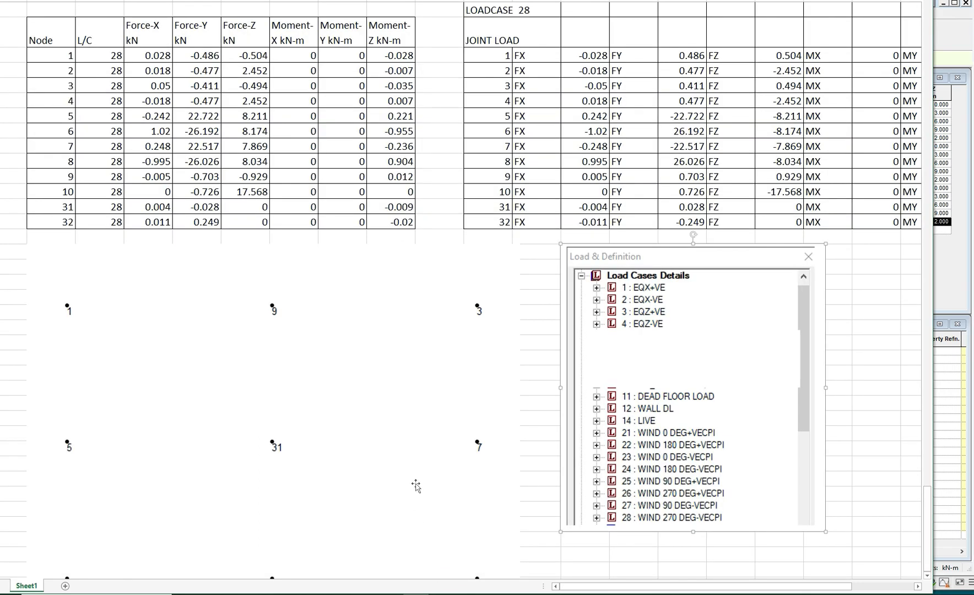
left_click(595, 594)
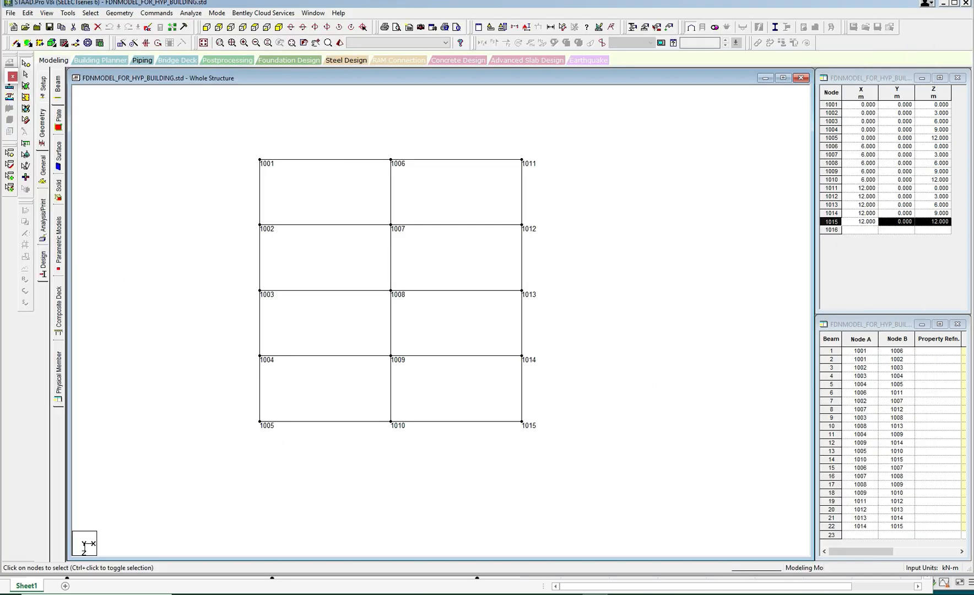
left_click(260, 160)
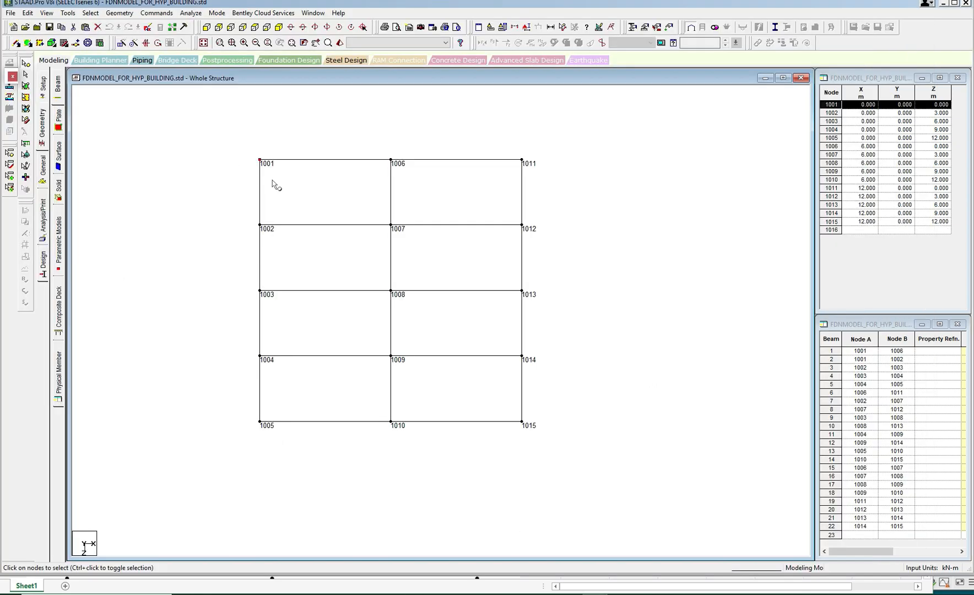
left_click(68, 13)
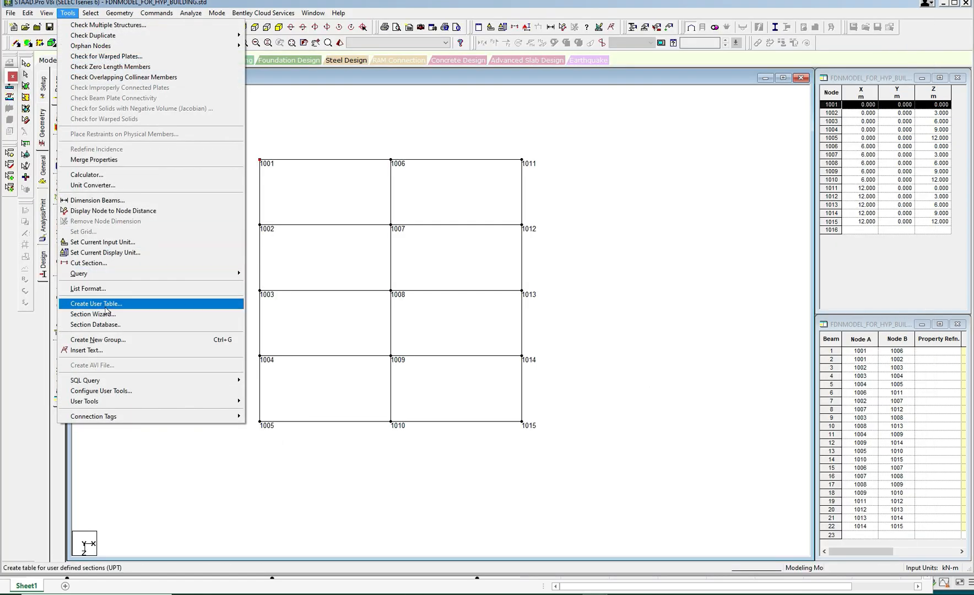
mouse_move(93, 15)
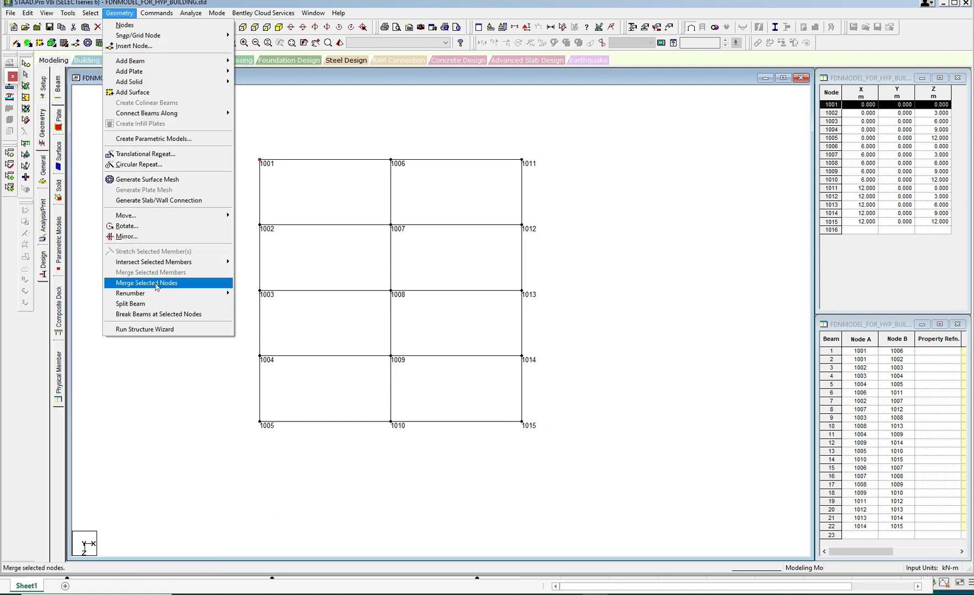
mouse_move(154, 297)
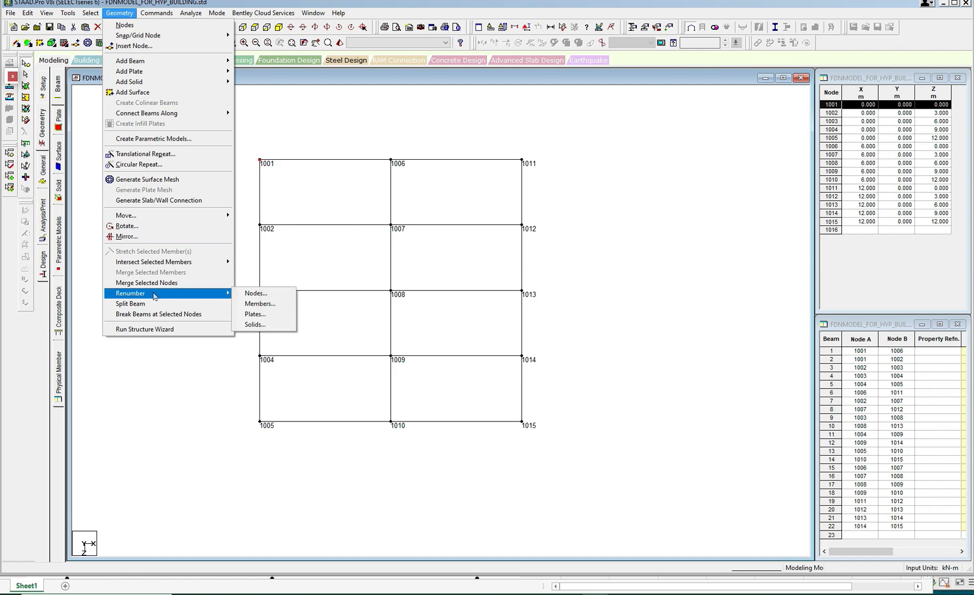
left_click(256, 293)
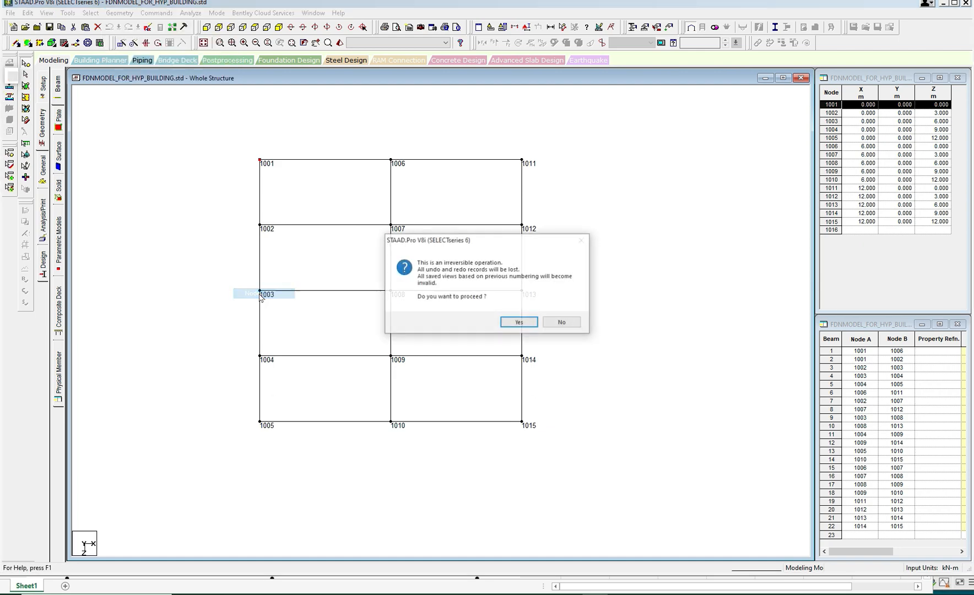
left_click(519, 323)
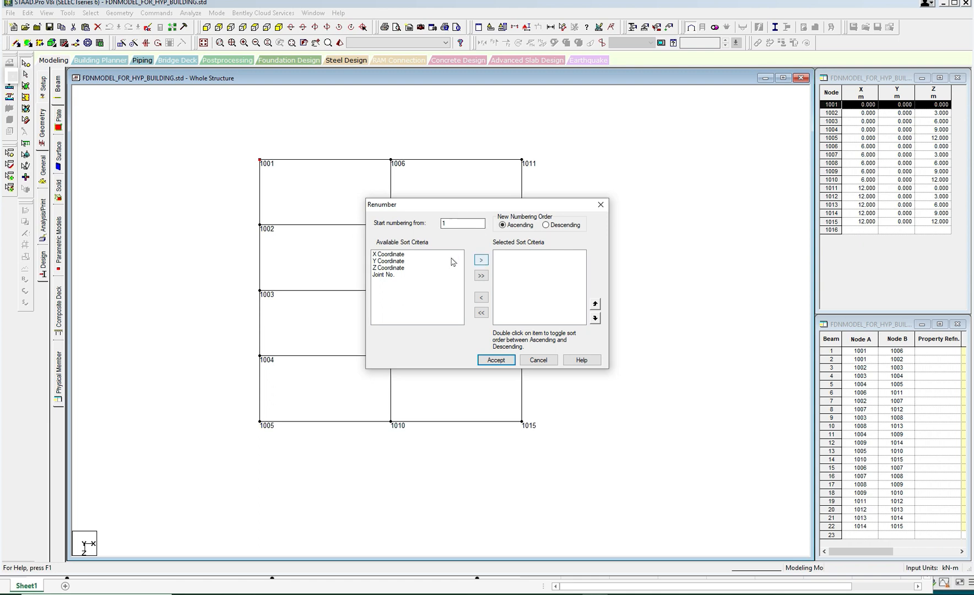
left_click(390, 254)
left_click(480, 260)
left_click(496, 360)
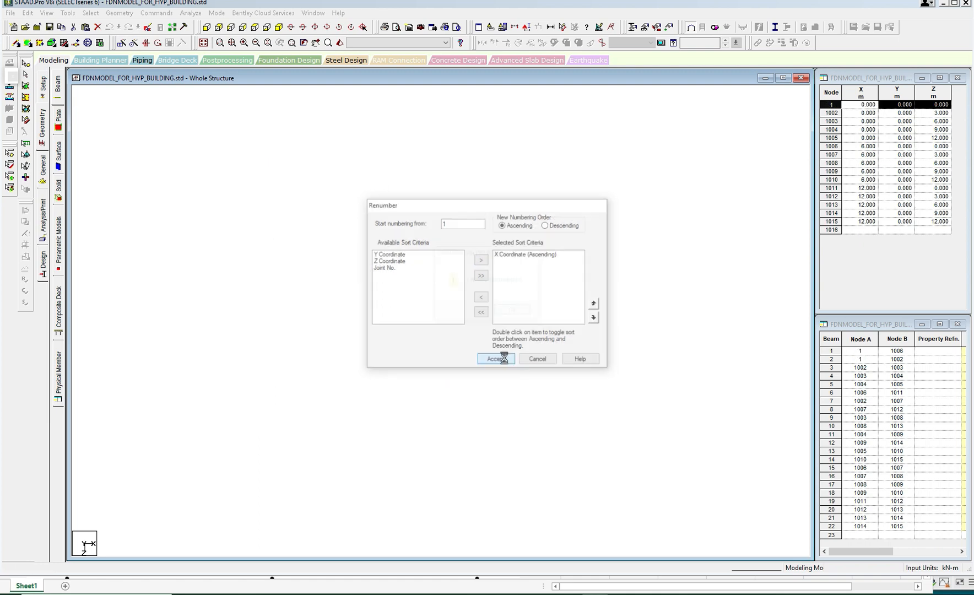
left_click(513, 312)
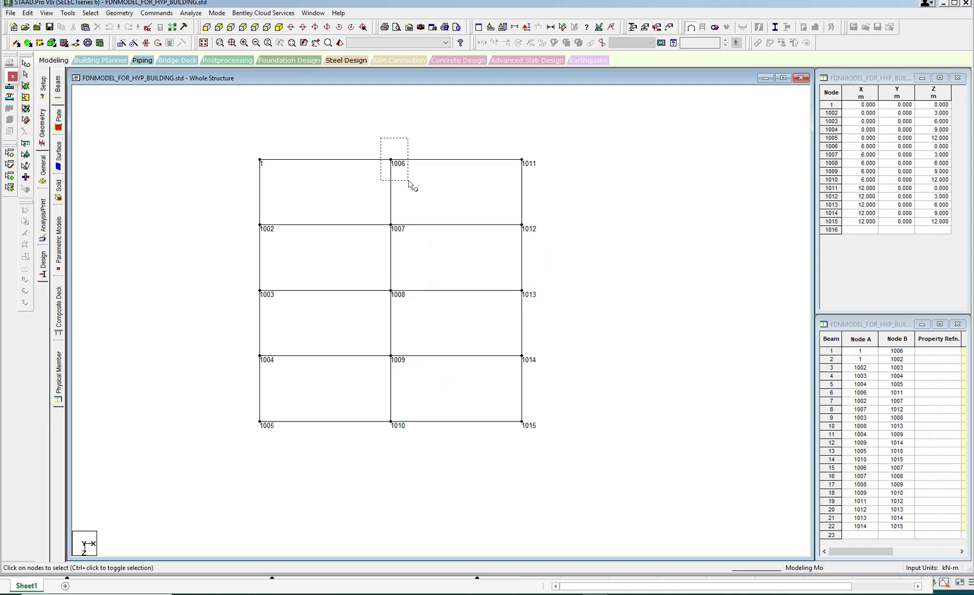
Renumber node 1006 at (6, 0, 0) as 9, sorting by X coordinate
left_click_drag(380, 138, 408, 181)
left_click(119, 12)
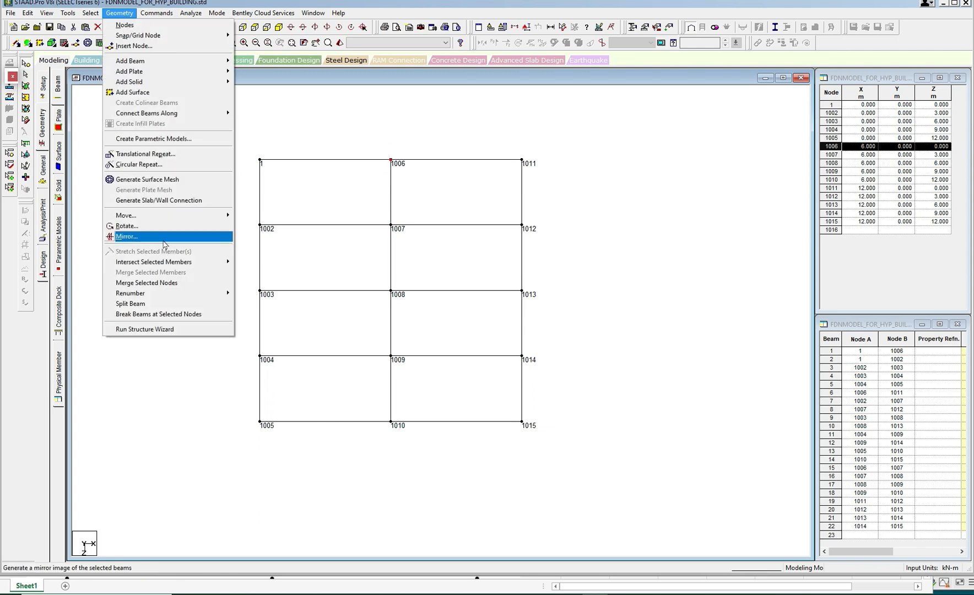
mouse_move(159, 293)
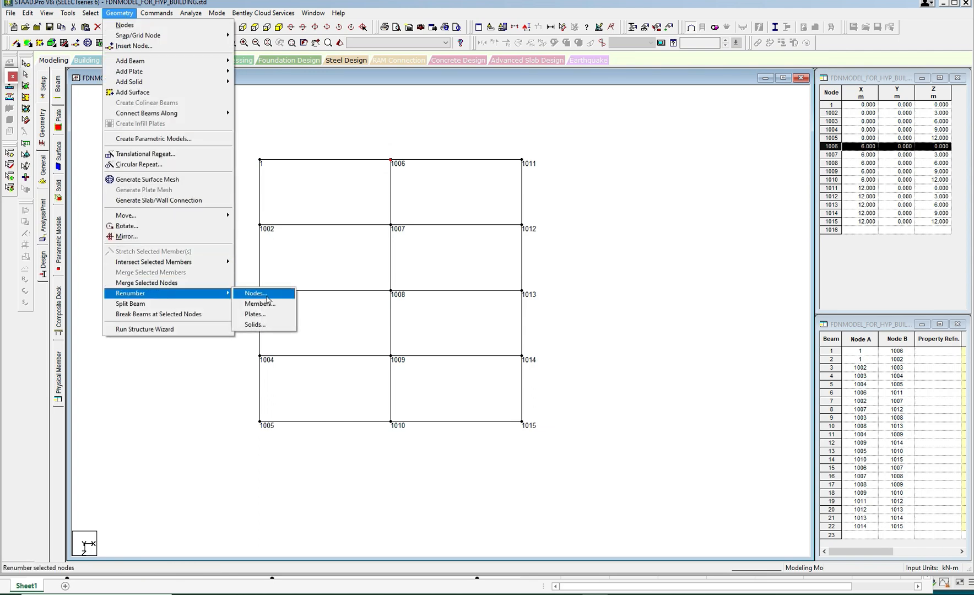
left_click(267, 293)
left_click(513, 323)
left_click(400, 255)
left_click(480, 259)
double_click(461, 223)
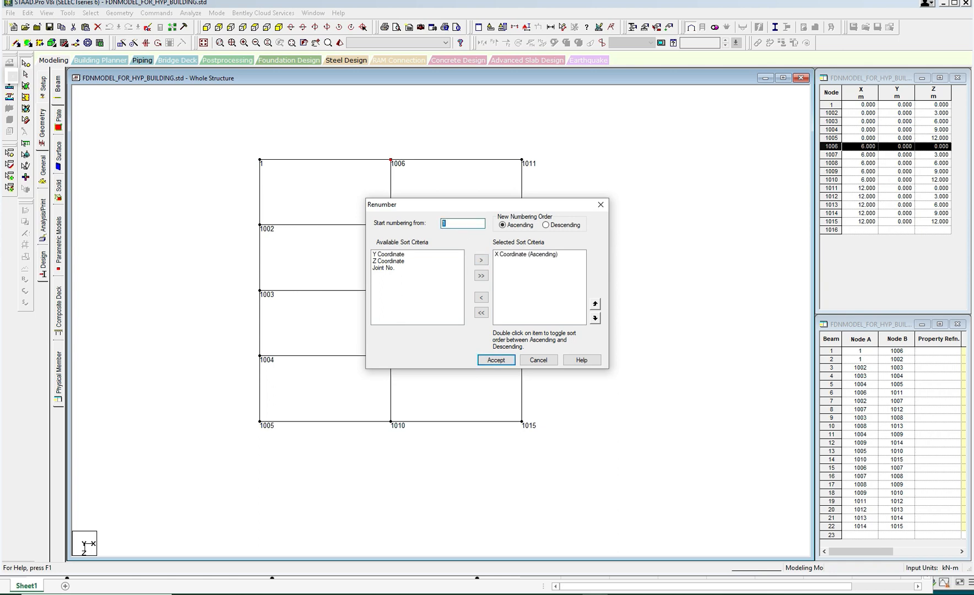
type("9")
left_click(496, 360)
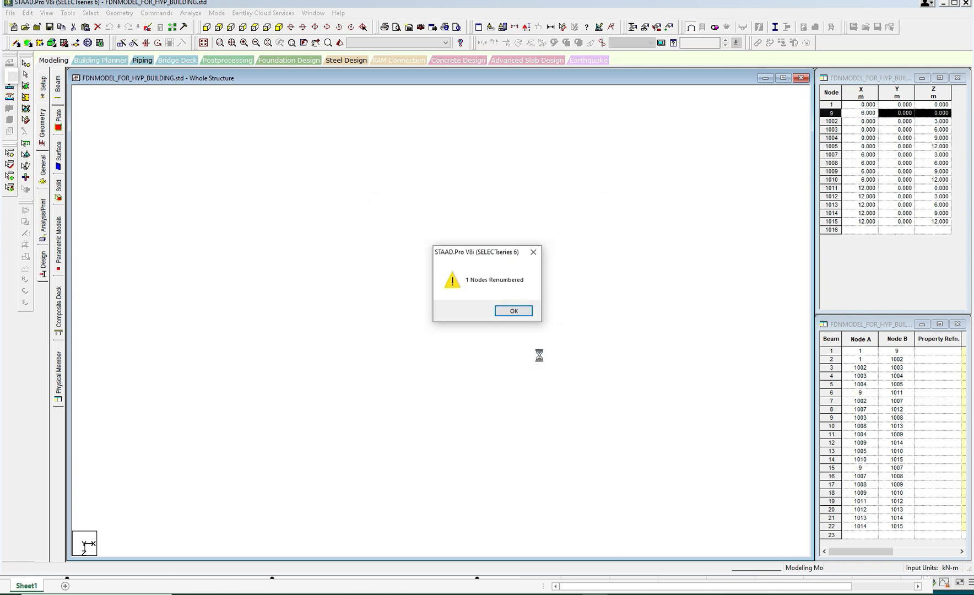
left_click(520, 310)
Renumber node 1011 at (12, 0, 0) as 3, sorting by X coordinate
left_click_drag(498, 147, 541, 178)
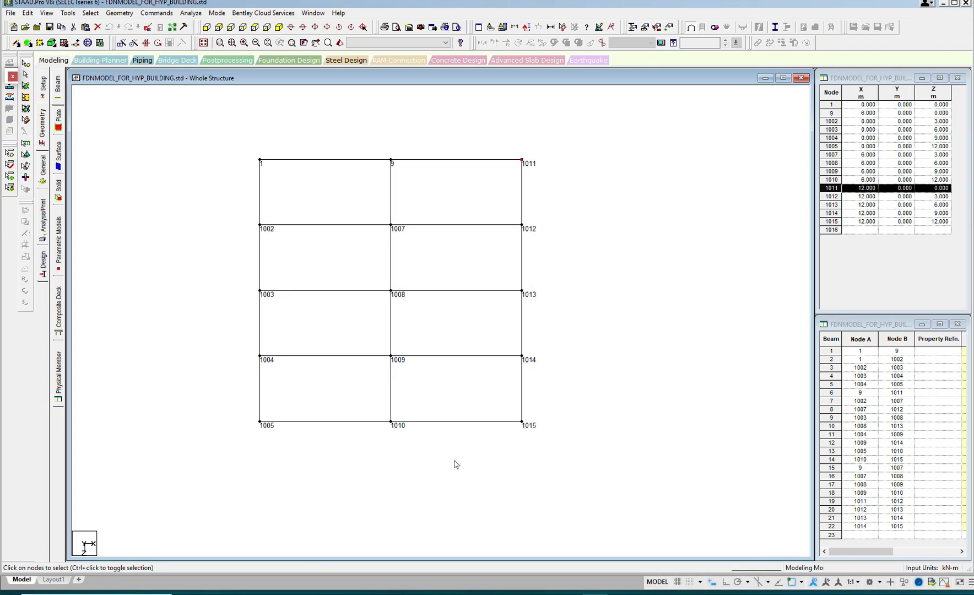
left_click(125, 12)
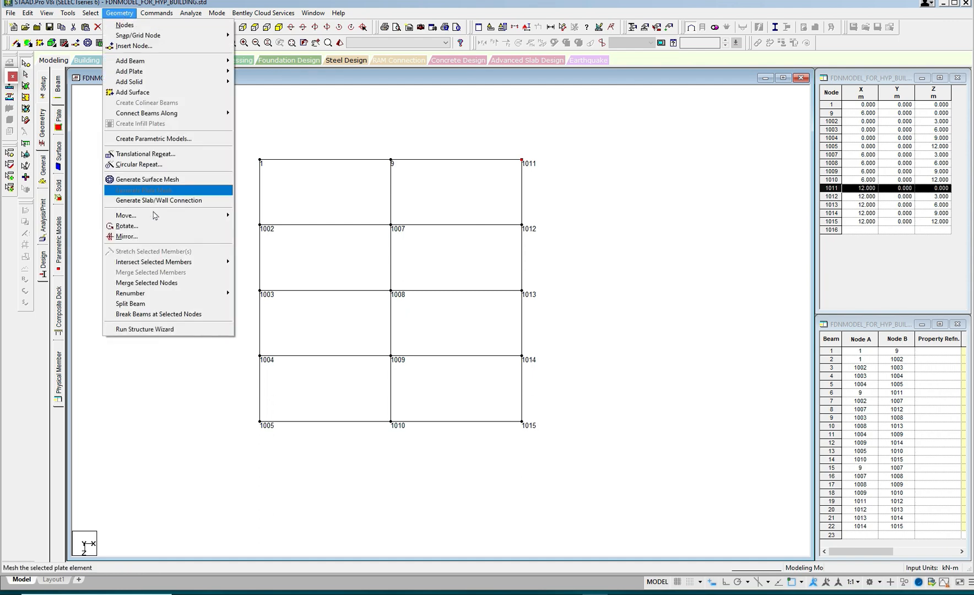
mouse_move(146, 294)
left_click(252, 293)
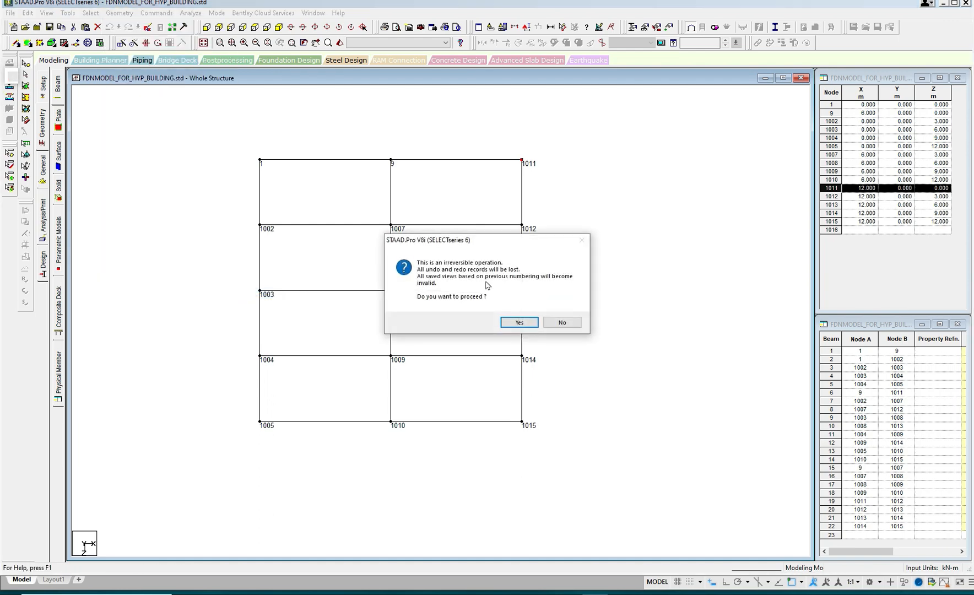
left_click(516, 325)
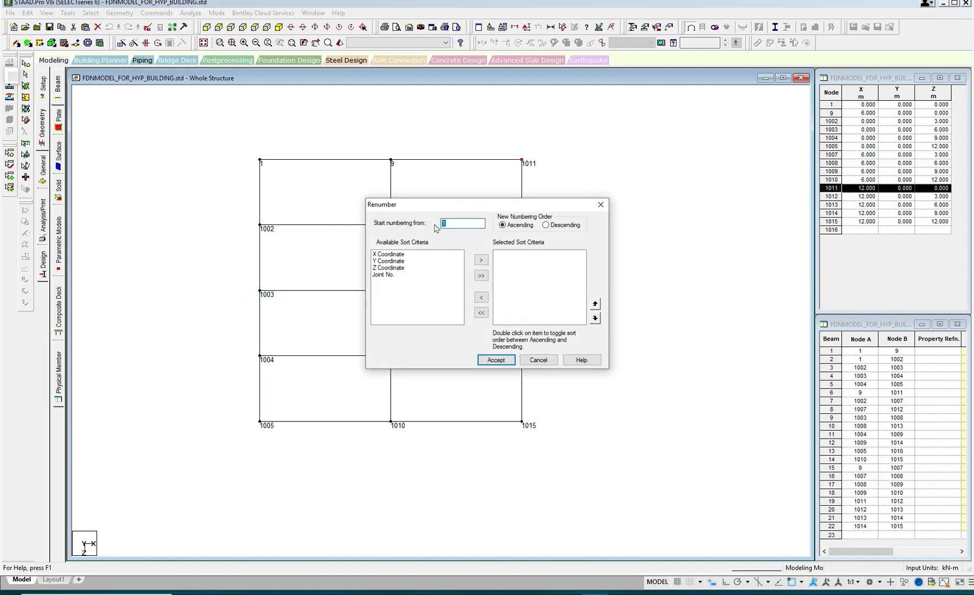
left_click(396, 254)
left_click(481, 260)
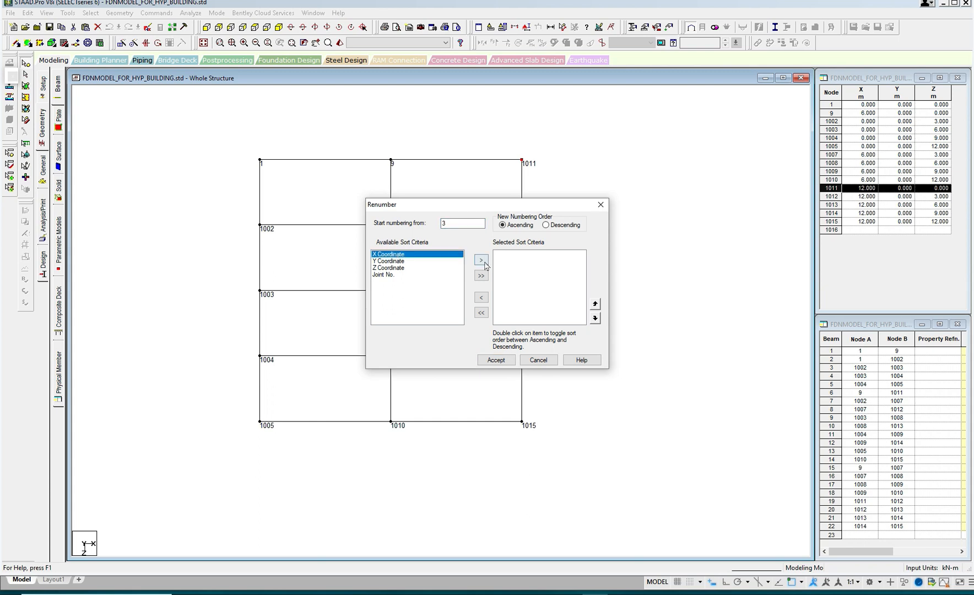
left_click(496, 360)
left_click(515, 312)
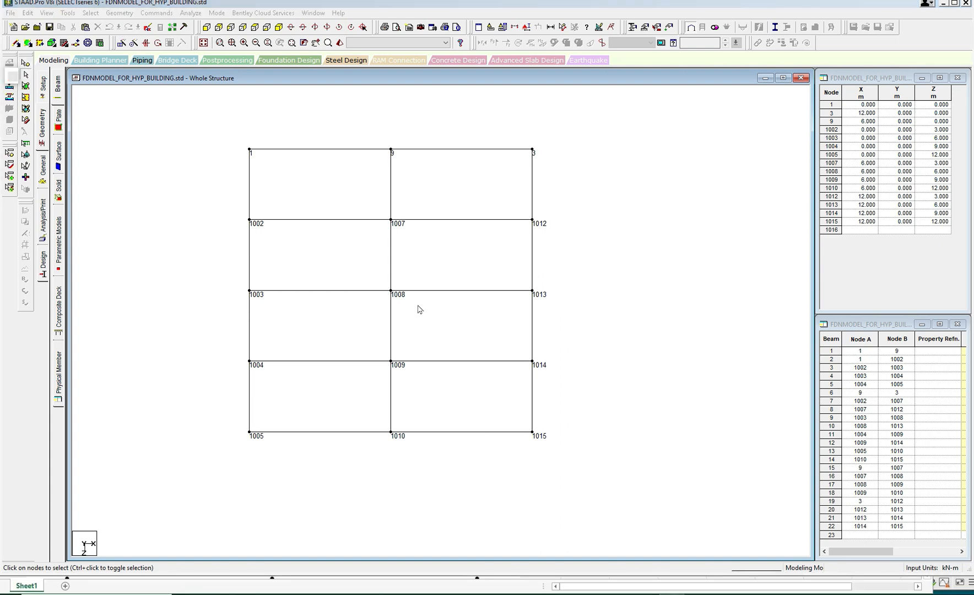
Measure the grid spacings along the edges of the column grid, starting between nodes 1 and 1002
scroll(418, 306, "up", 3)
scroll(417, 306, "down", 3)
left_click(563, 27)
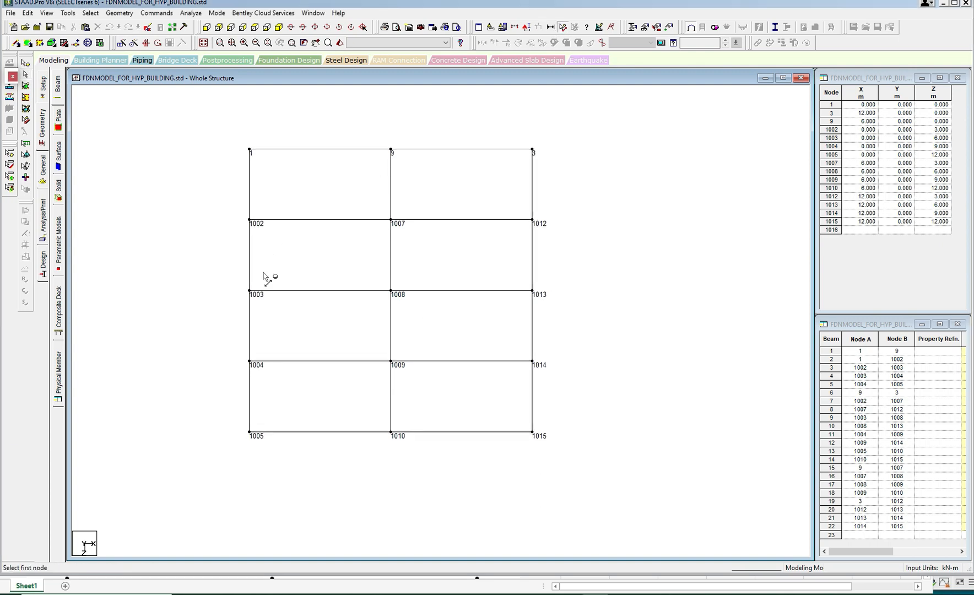
left_click(250, 150)
left_click(250, 221)
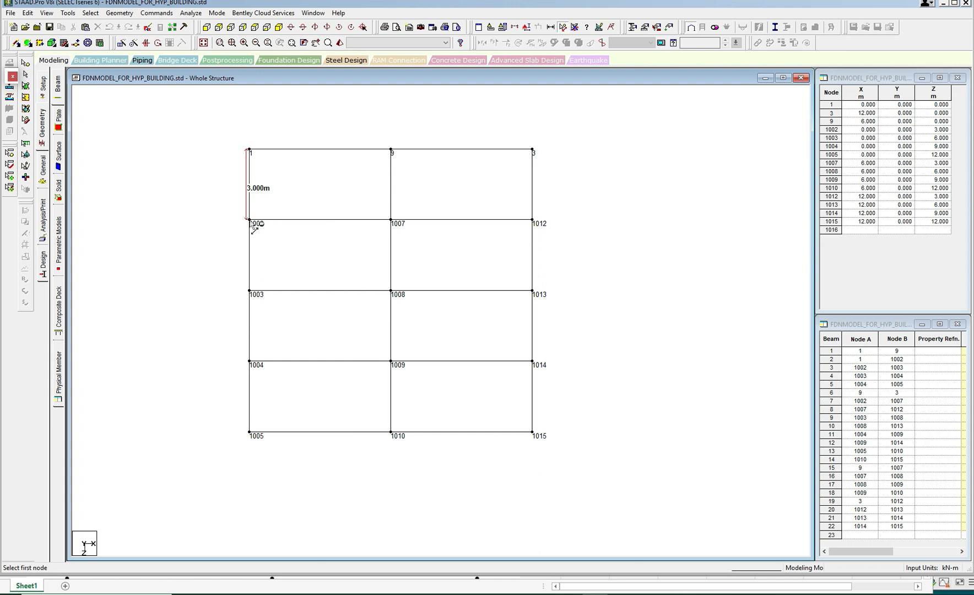
scroll(281, 228, "up", 1)
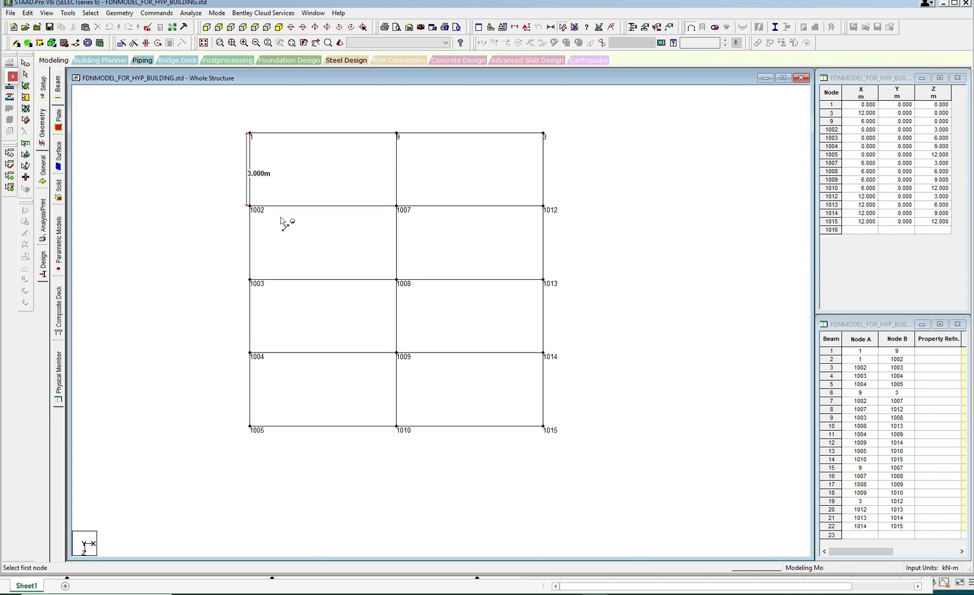
left_click(24, 61)
left_click(535, 311)
left_click(26, 63)
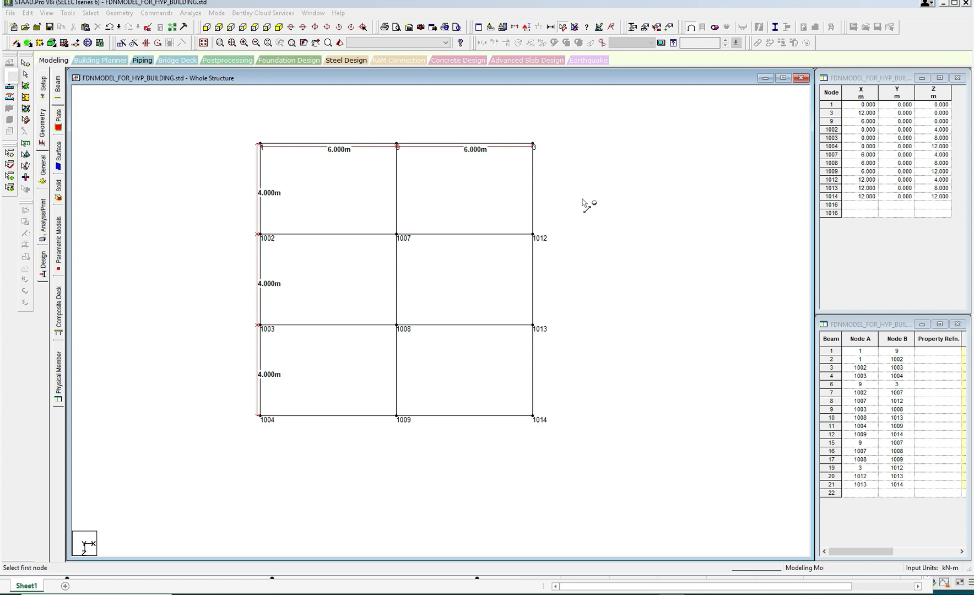
scroll(582, 200, "up", 1)
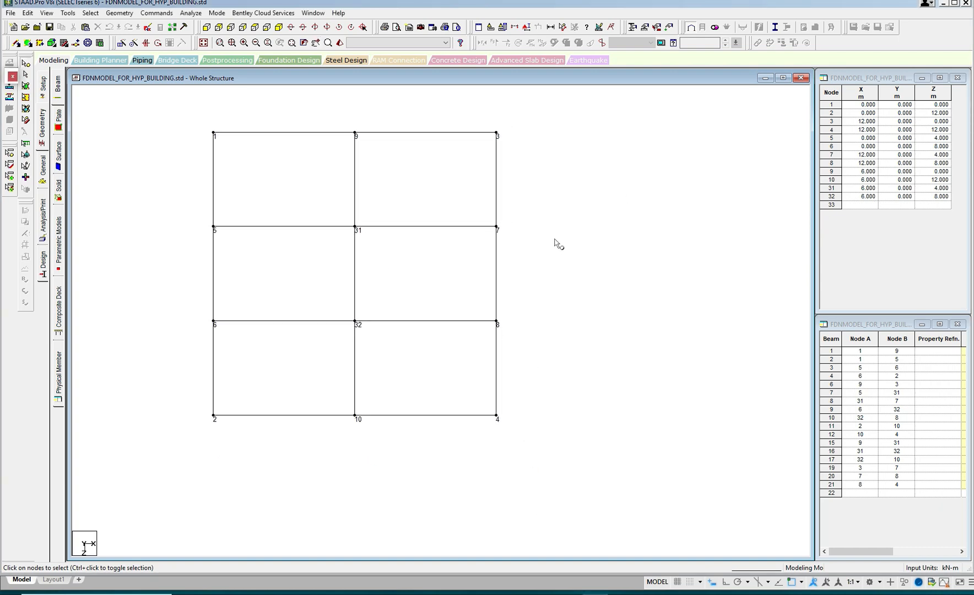
Place the Excel sheet beside the STAAD.Pro model and compare its column node layout with the grid's node numbers
scroll(555, 245, "up", 1)
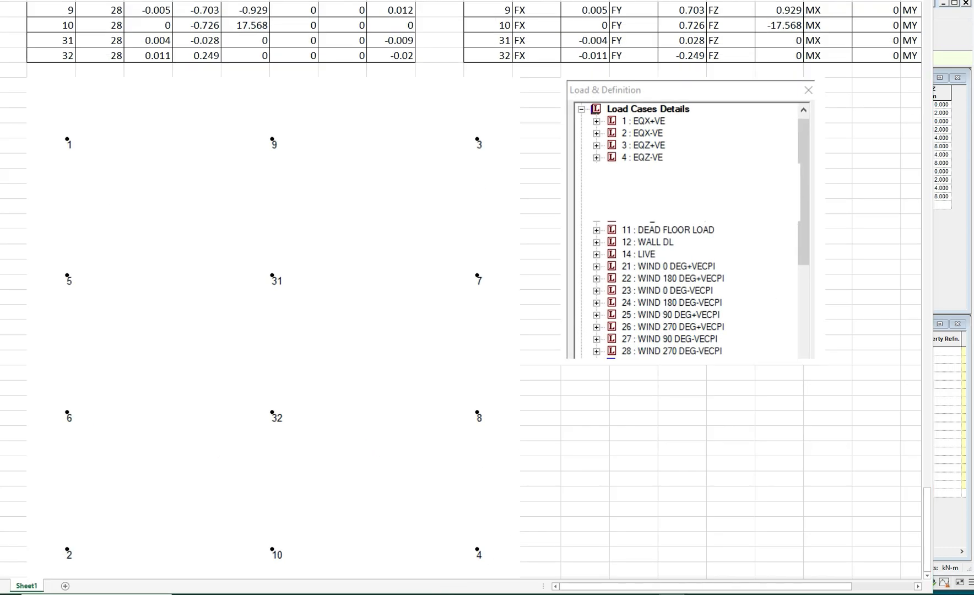
left_click_drag(220, 1, 337, 2)
left_click_drag(969, 36, 510, 37)
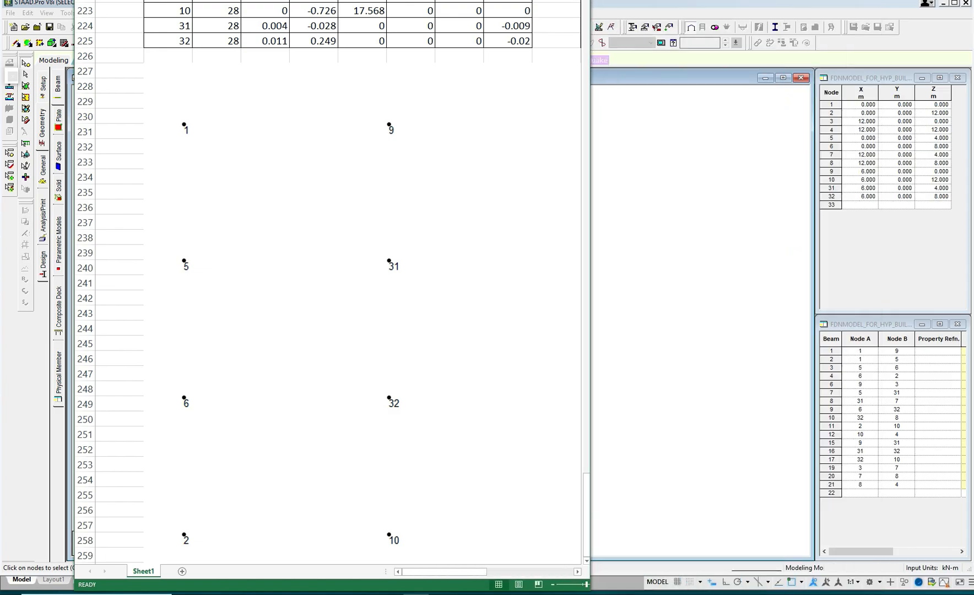
scroll(498, 67, "down", 4, "ctrl")
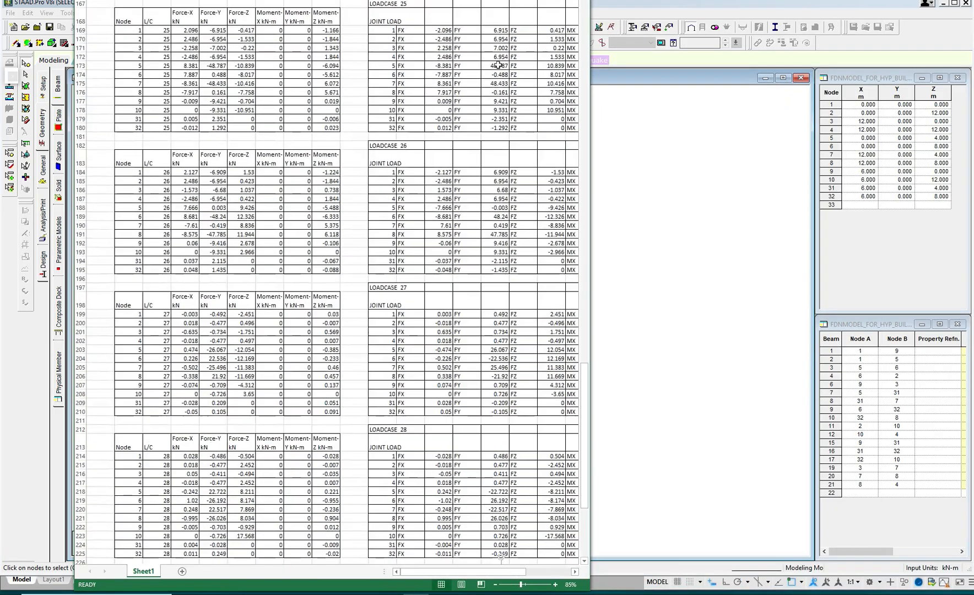
left_click_drag(526, 1, 818, 1)
scroll(811, 140, "down", 9)
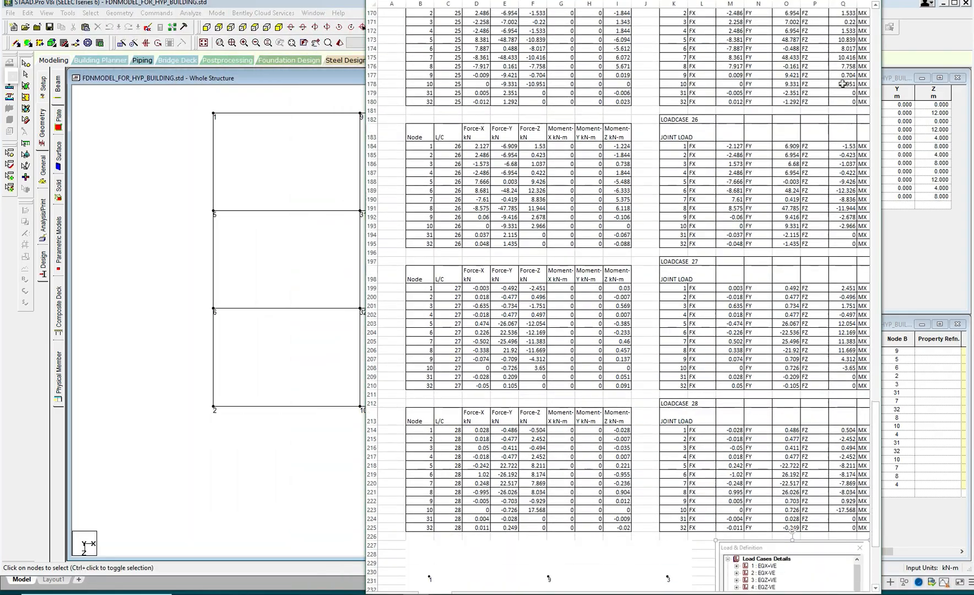
scroll(811, 140, "down", 2)
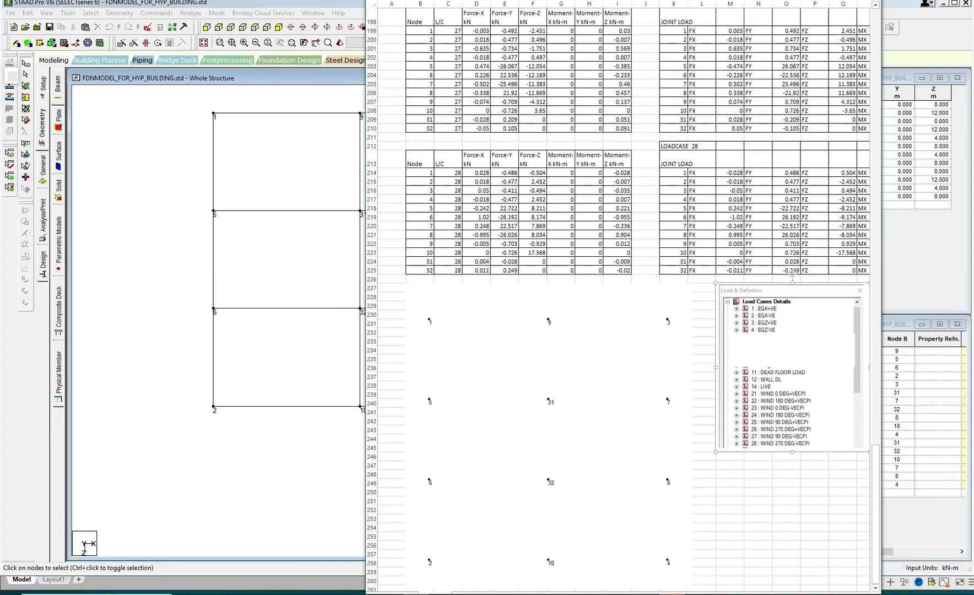
left_click_drag(624, 1, 836, 2)
key("super+Left")
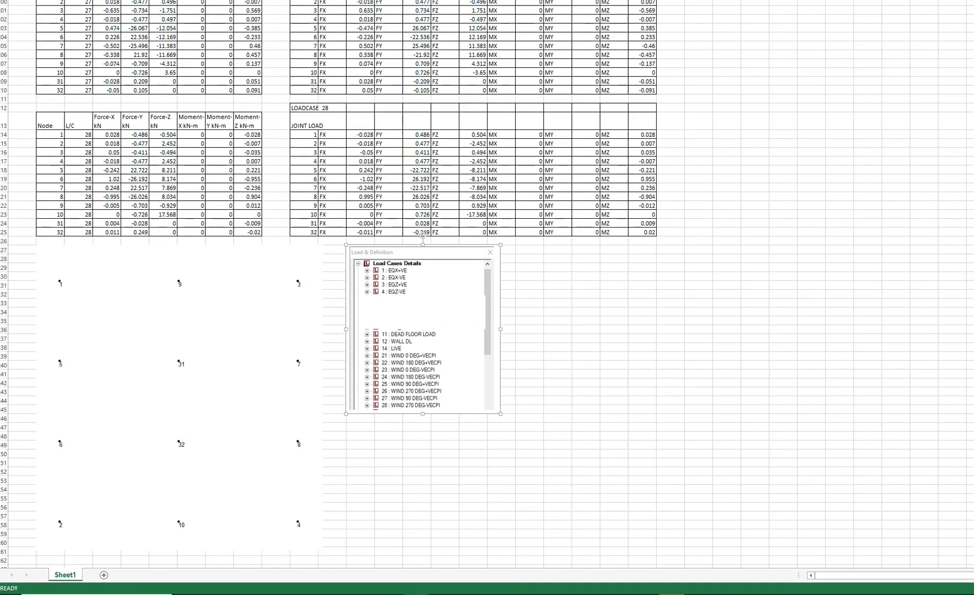
key("super+Down")
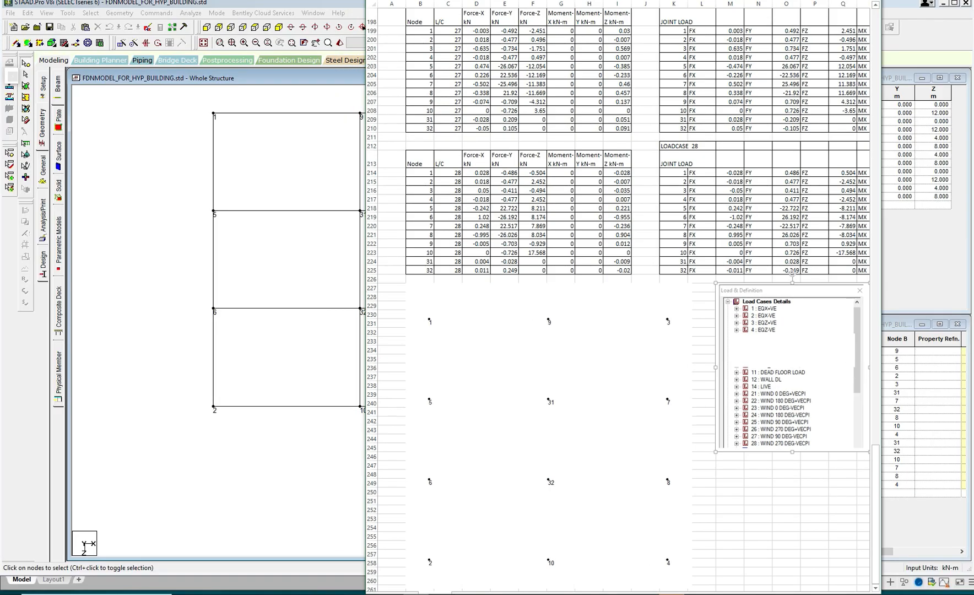
left_click_drag(624, 1, 811, 0)
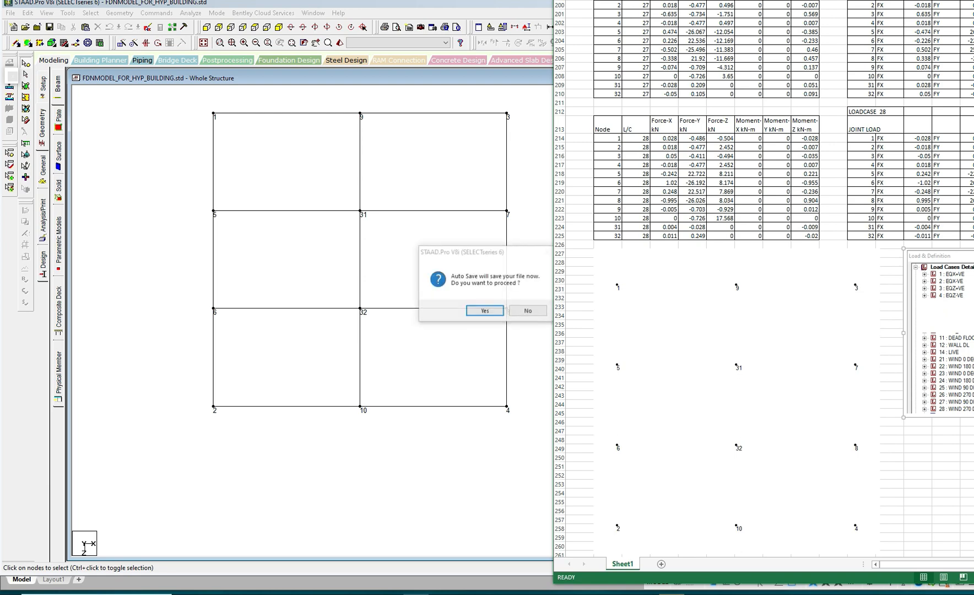
Save the foundation model under its existing file name, accepting the save confirmations
key("ctrl+s")
left_click(475, 316)
left_click(475, 312)
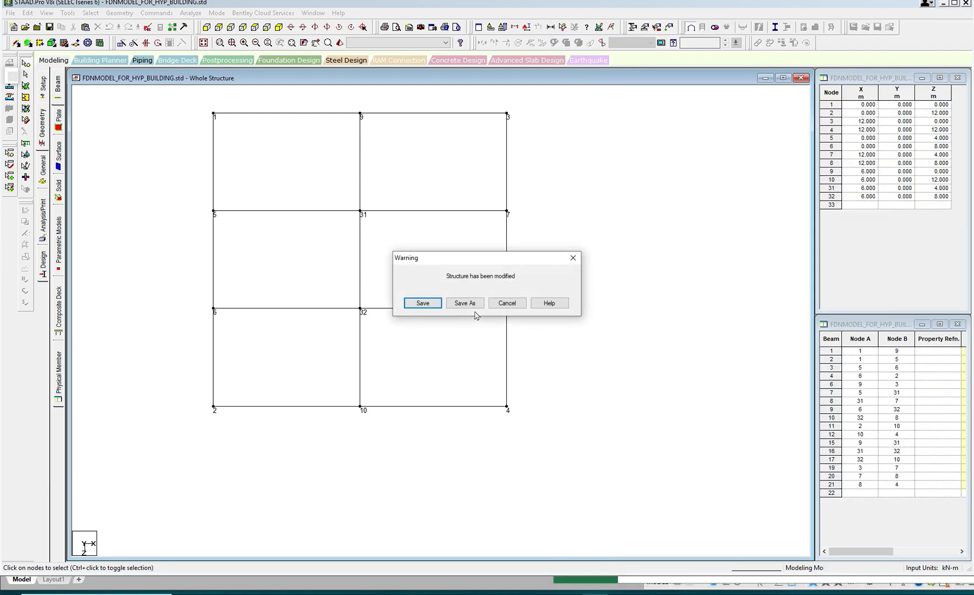
left_click(435, 306)
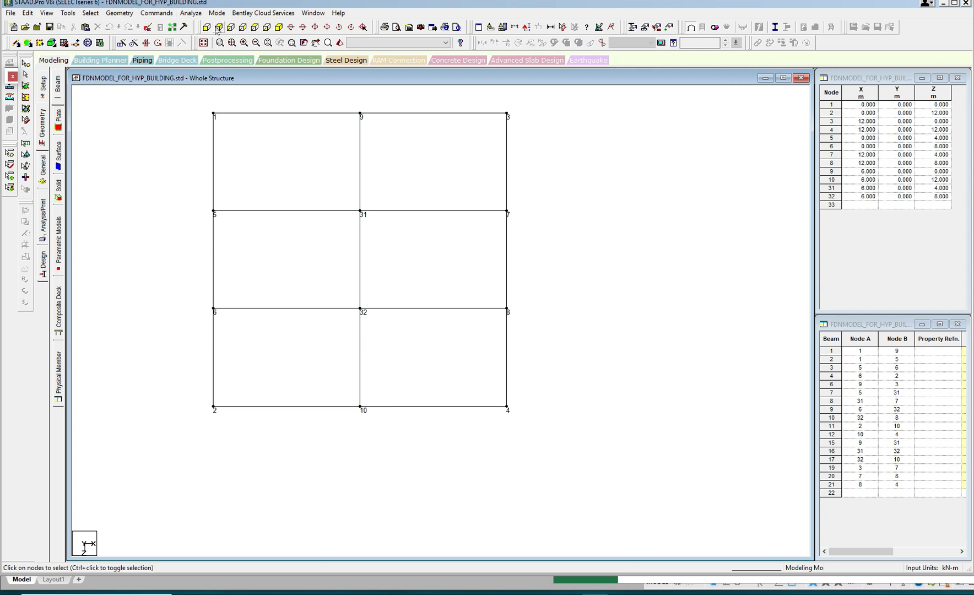
left_click(49, 27)
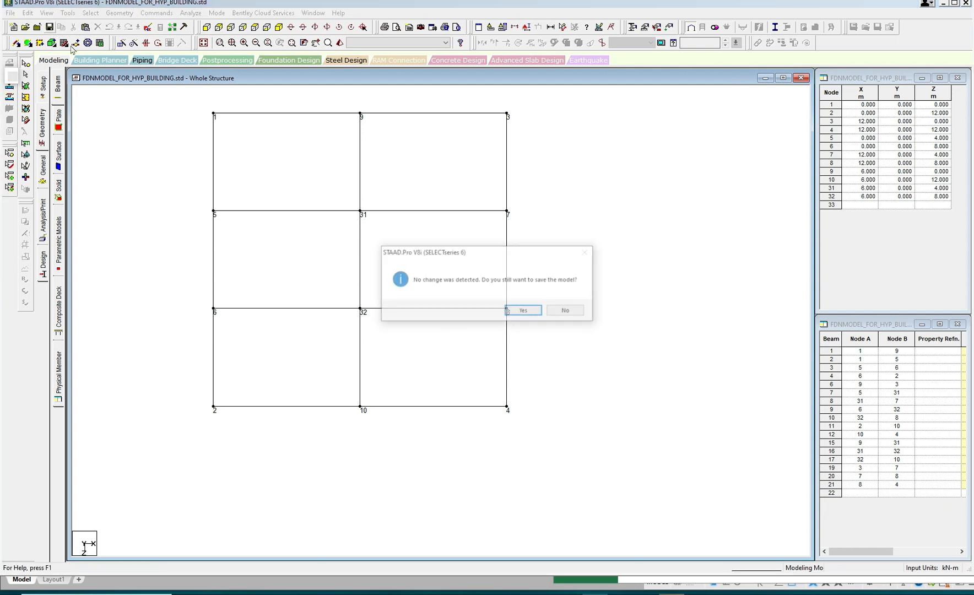
left_click(523, 312)
Show the whole grid in isometric view
middle_click_drag(549, 301, 544, 336)
scroll(544, 336, "up", 1)
scroll(537, 328, "down", 5)
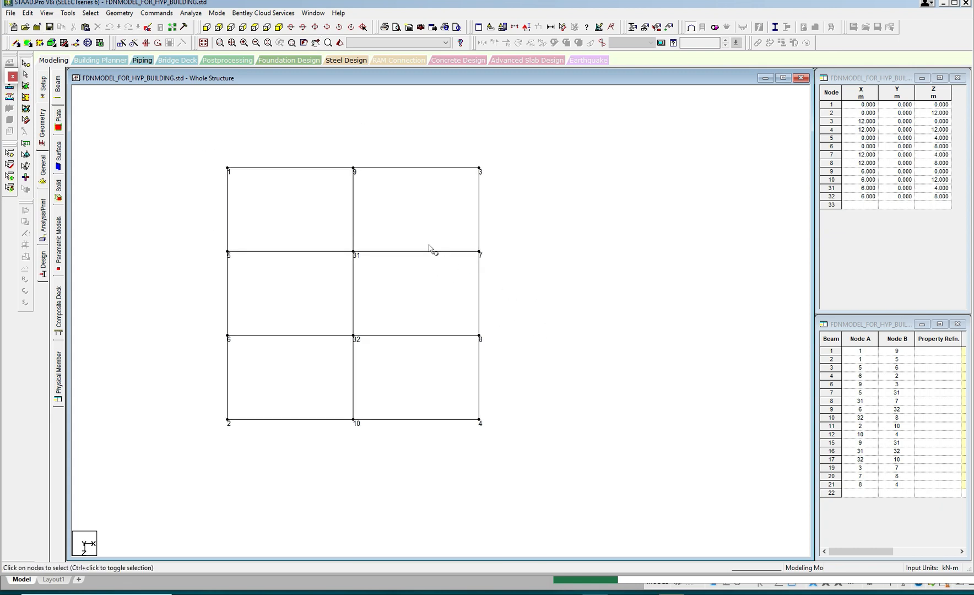
left_click(279, 28)
middle_click_drag(372, 181, 380, 168)
scroll(379, 165, "down", 2)
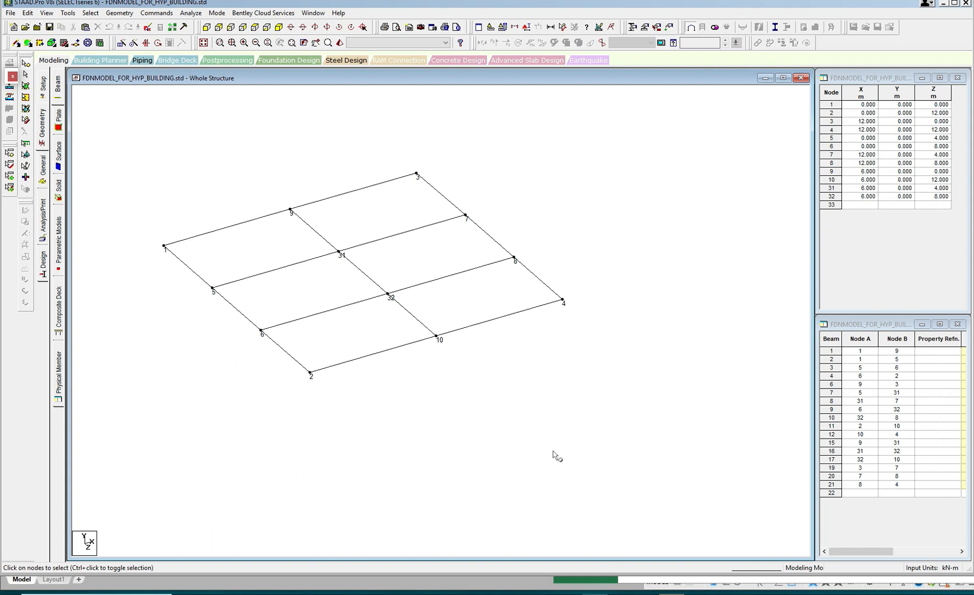
Switch to the AutoCAD drawing and examine the floor plans and the column base levels in Section X-X
left_click(645, 594)
scroll(512, 305, "down", 10)
middle_click_drag(531, 168, 523, 185)
scroll(534, 157, "up", 10)
scroll(506, 204, "up", 8)
scroll(507, 204, "down", 8)
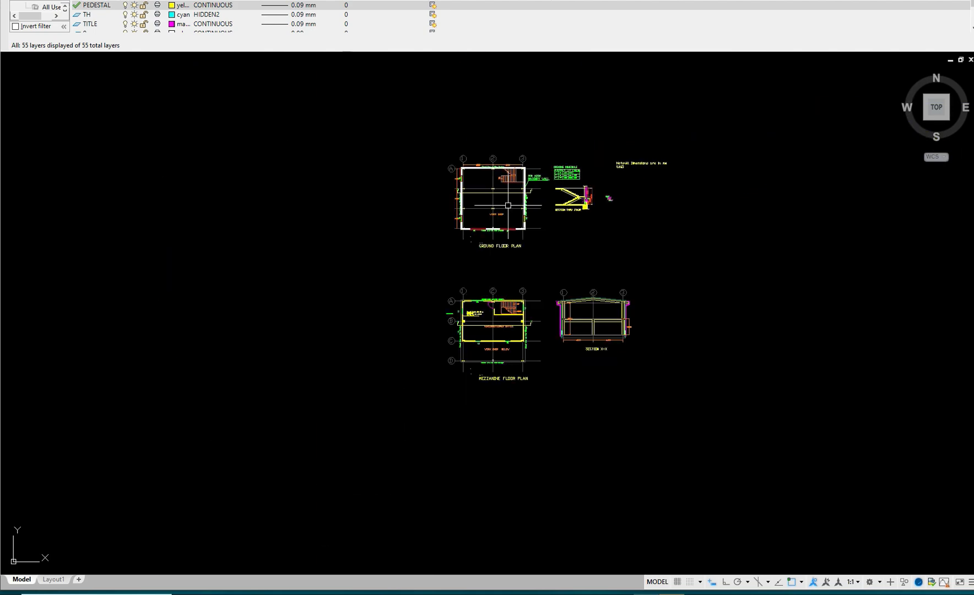
scroll(545, 327, "up", 10)
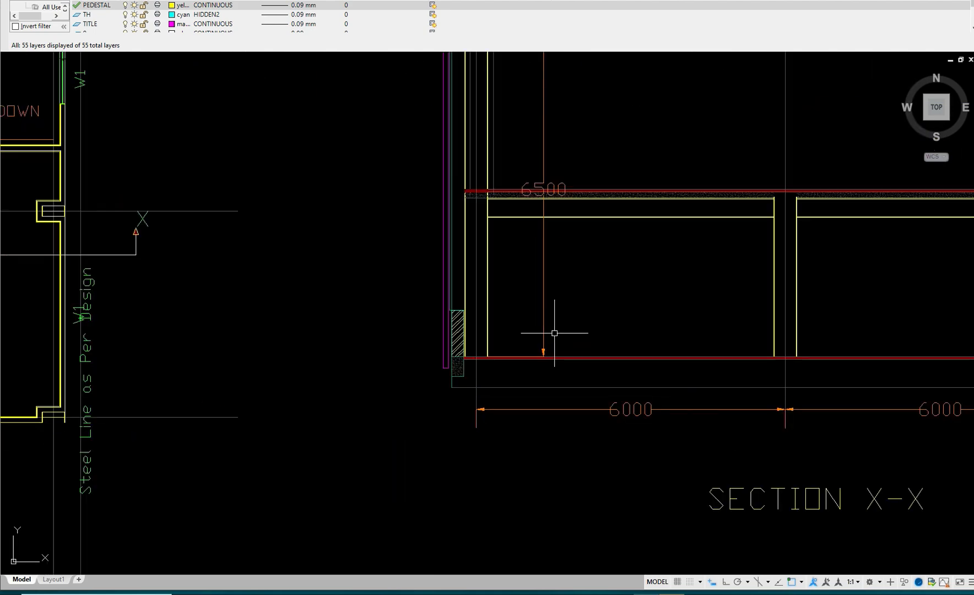
scroll(555, 333, "down", 6)
scroll(555, 333, "up", 6)
scroll(554, 333, "down", 4)
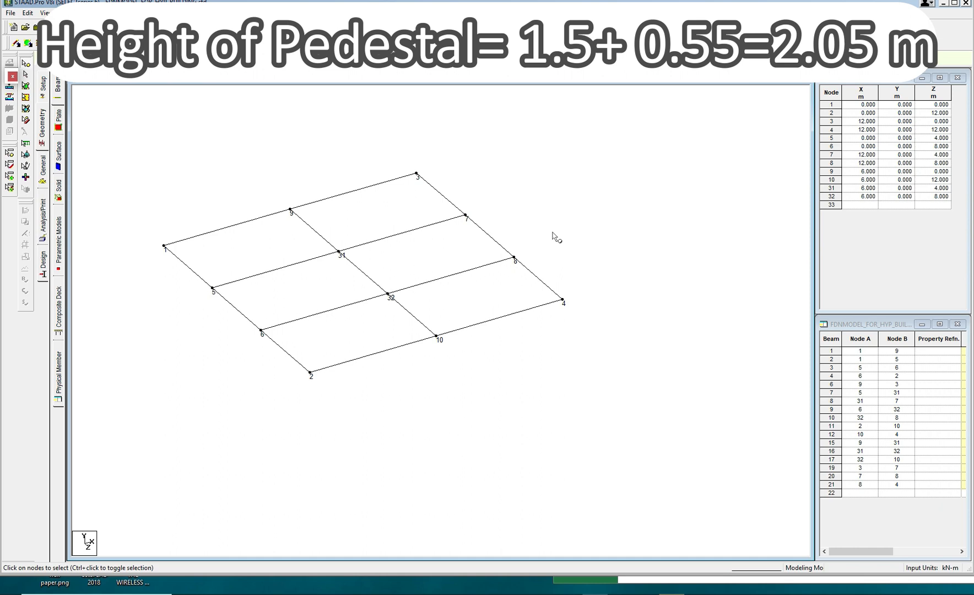
left_click_drag(292, 362, 327, 400)
left_click_drag(133, 163, 623, 446)
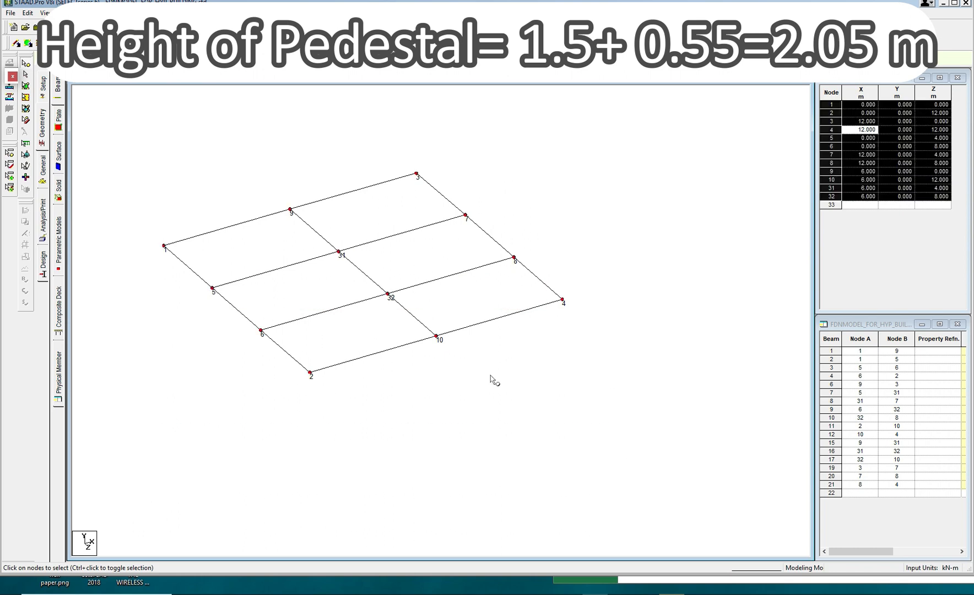
left_click(155, 106)
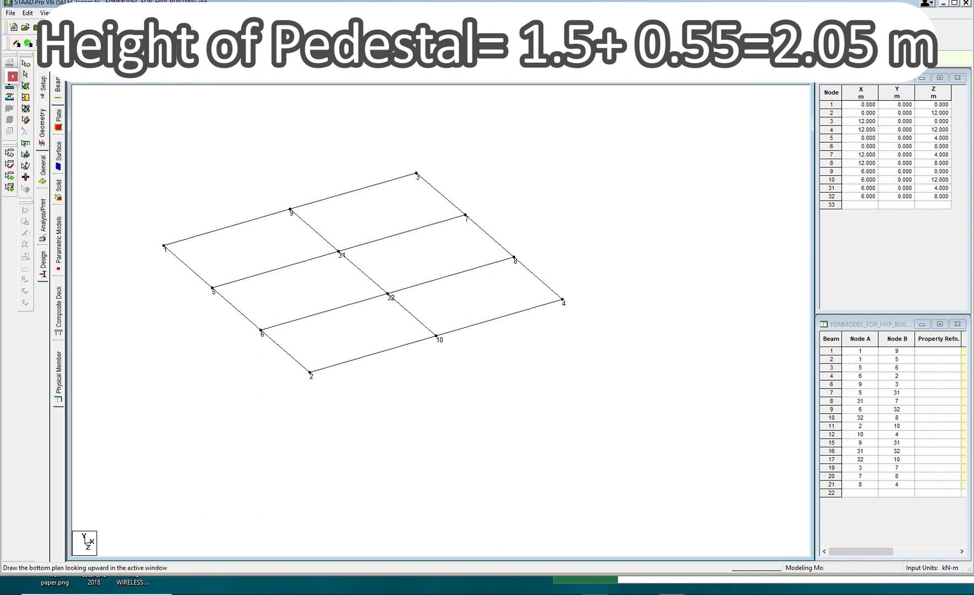
middle_click_drag(250, 101, 256, 94)
scroll(265, 155, "down", 1)
scroll(265, 160, "down", 1)
left_click_drag(161, 145, 576, 423)
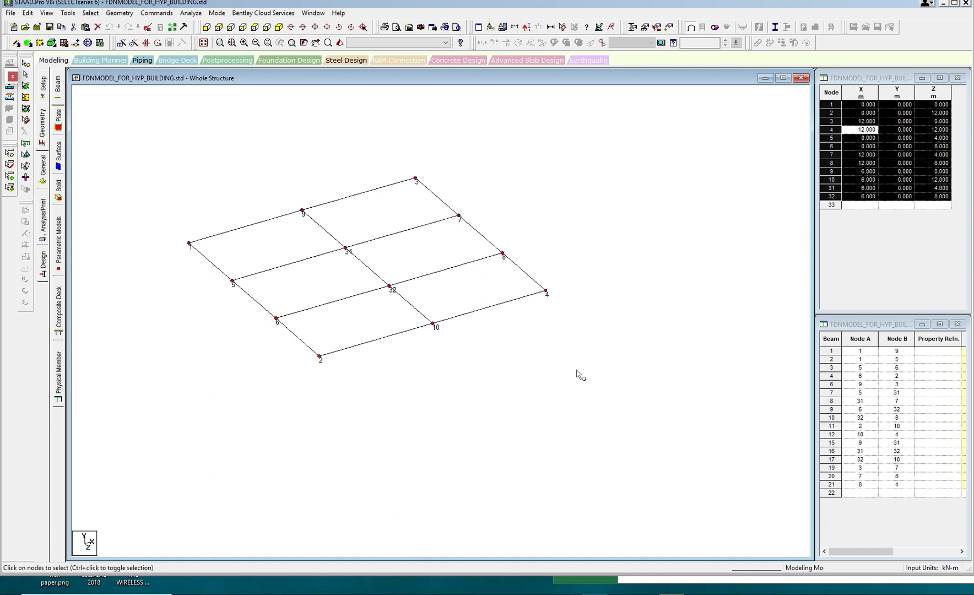
scroll(575, 354, "up", 2)
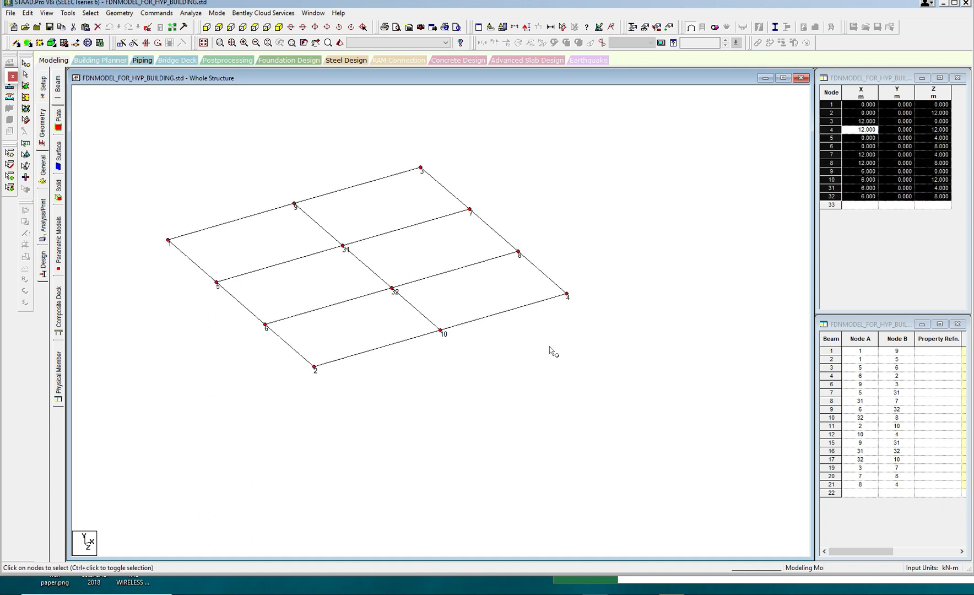
Return the grid to plan view and clear the node selection
left_click(254, 27)
left_click(312, 144)
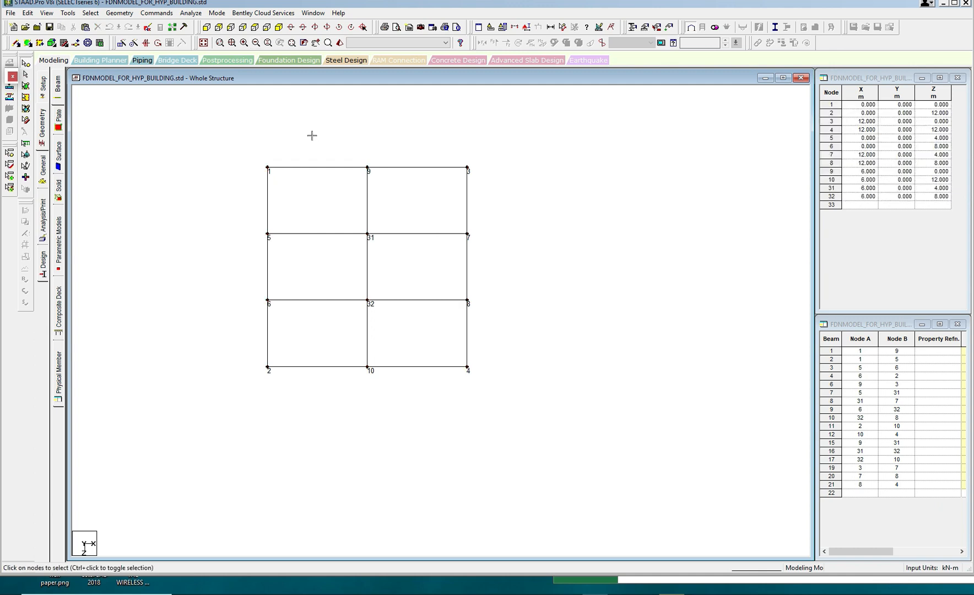
scroll(307, 172, "up", 2)
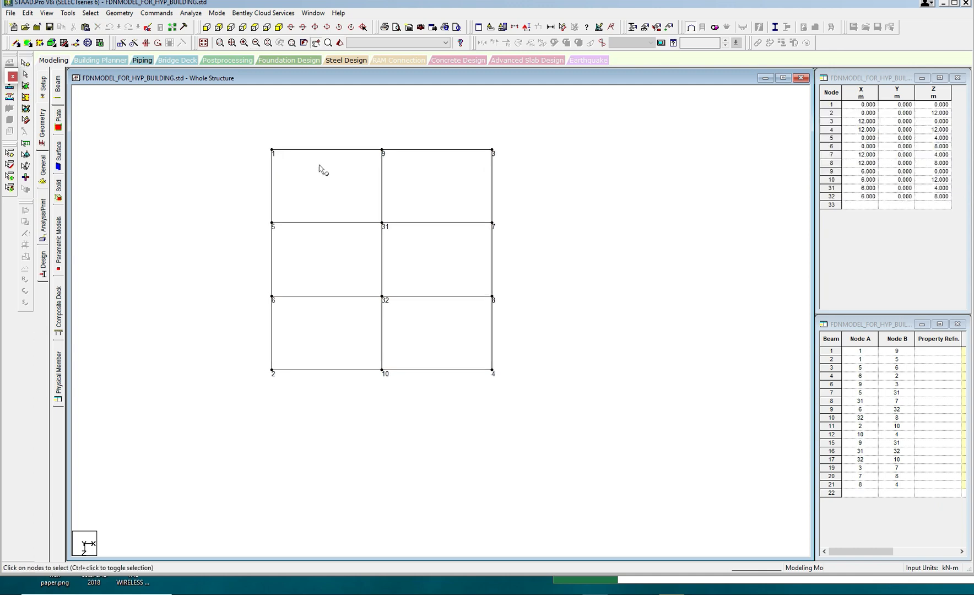
middle_click_drag(262, 144, 265, 156)
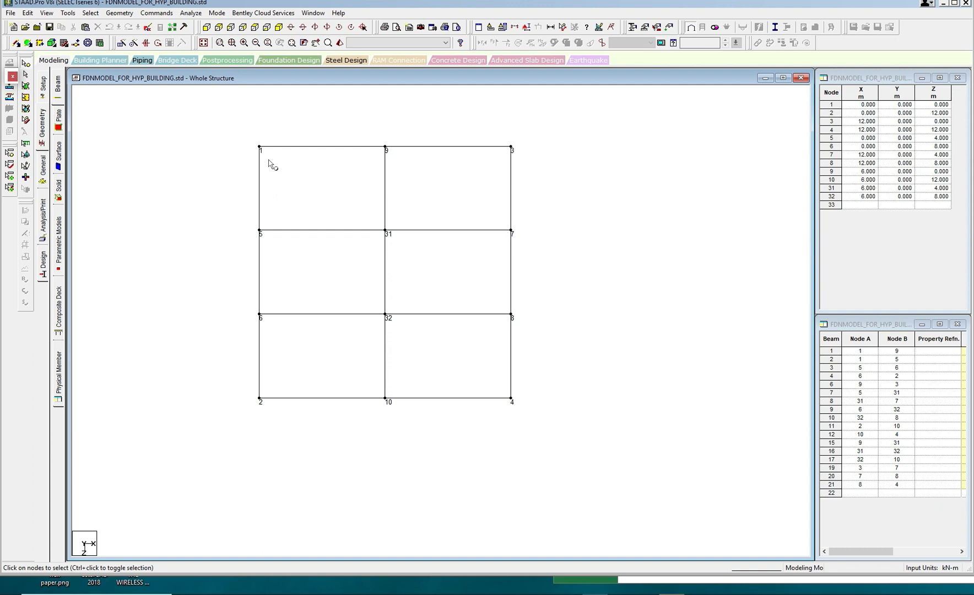
middle_click_drag(284, 255, 296, 238)
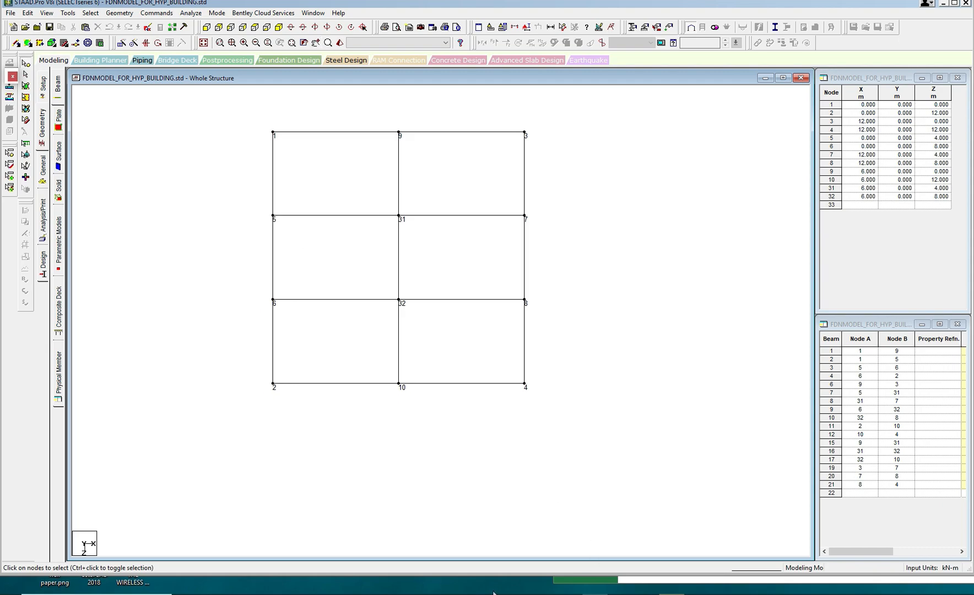
Switch to the AutoCAD drawing and locate the Base Plate Detail plan
left_click(647, 594)
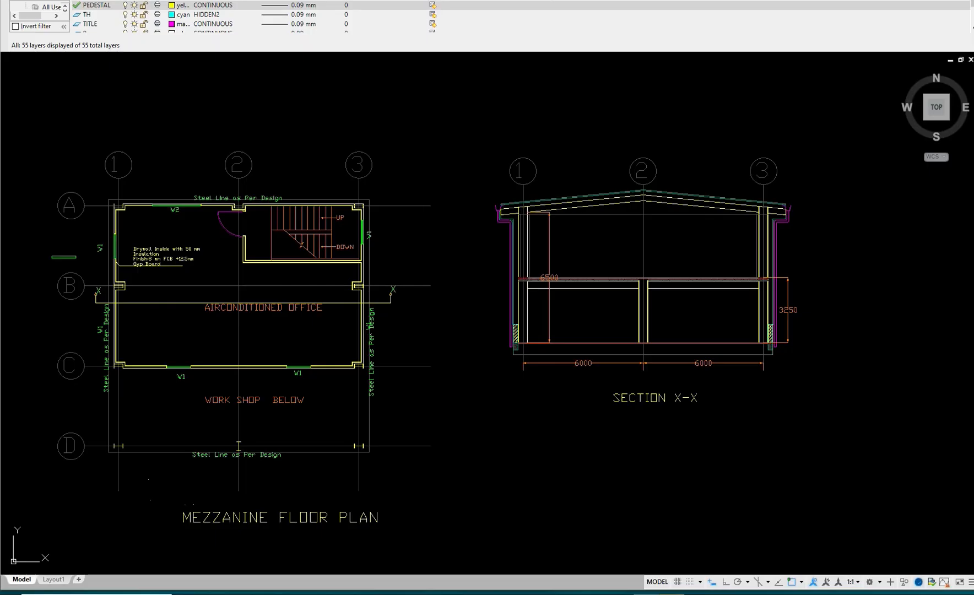
scroll(522, 325, "down", 3)
scroll(507, 380, "down", 3)
middle_click_drag(507, 380, 539, 262)
scroll(538, 262, "down", 2)
middle_click_drag(473, 371, 538, 203)
scroll(444, 360, "up", 6)
middle_click_drag(403, 269, 453, 369)
scroll(420, 312, "up", 2)
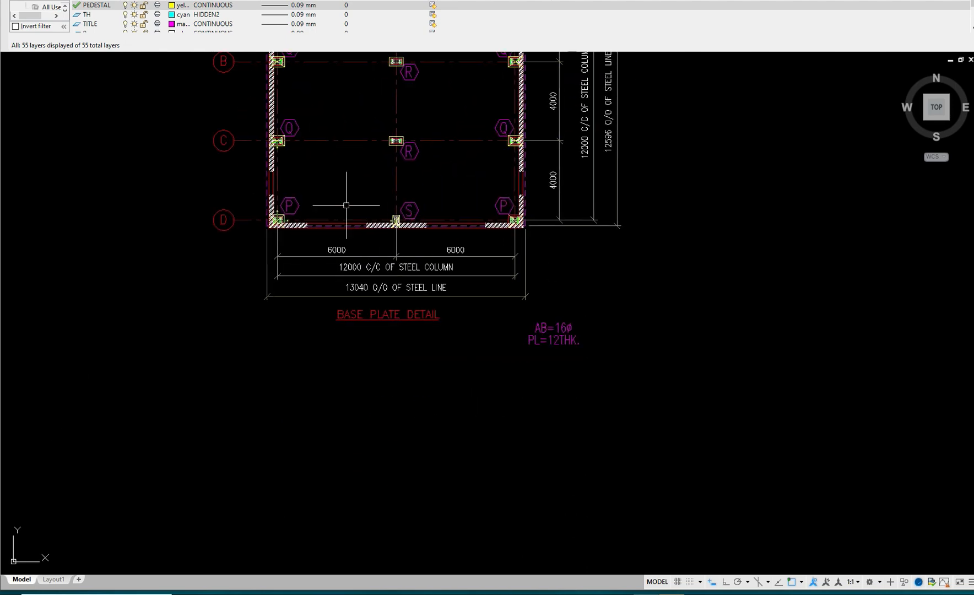
Examine the Q pedestals on grids B and C for their offset from the steel column centre line
middle_click_drag(346, 207, 429, 328)
scroll(365, 244, "up", 6)
scroll(364, 243, "up", 4)
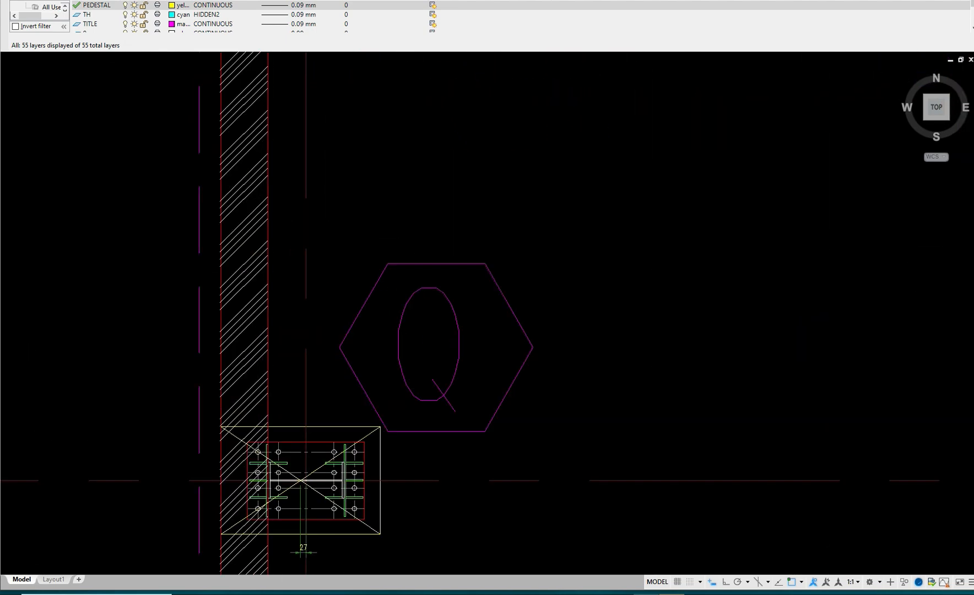
scroll(365, 237, "down", 4)
middle_click_drag(366, 221, 358, 331)
scroll(359, 332, "down", 2)
scroll(350, 196, "up", 4)
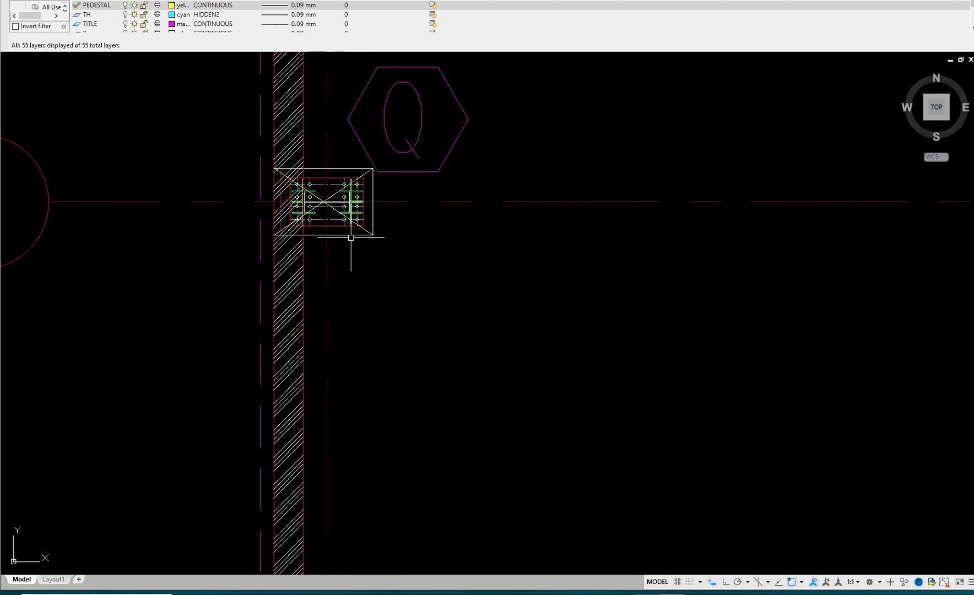
scroll(347, 246, "down", 6)
scroll(374, 287, "up", 2)
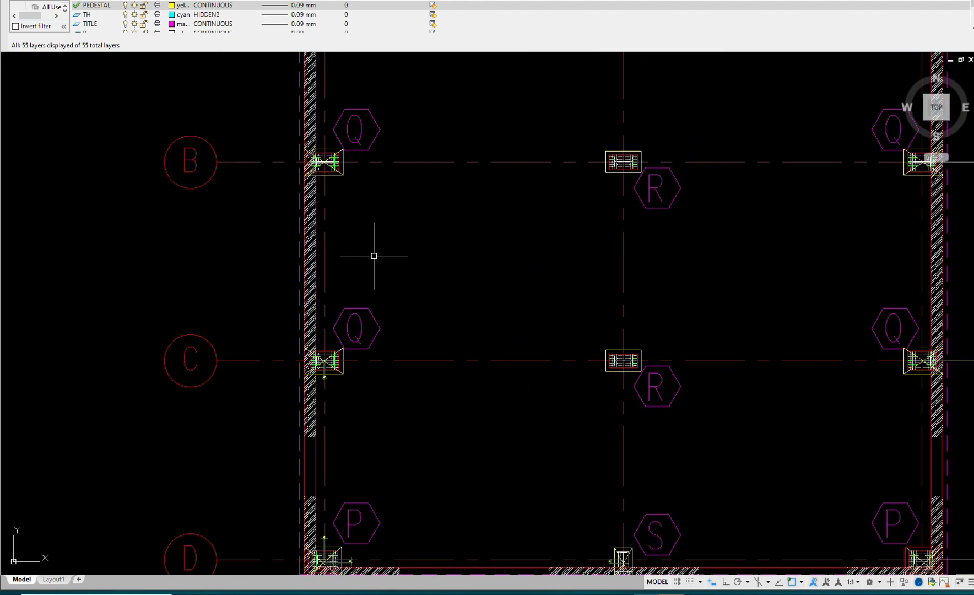
scroll(374, 256, "up", 2)
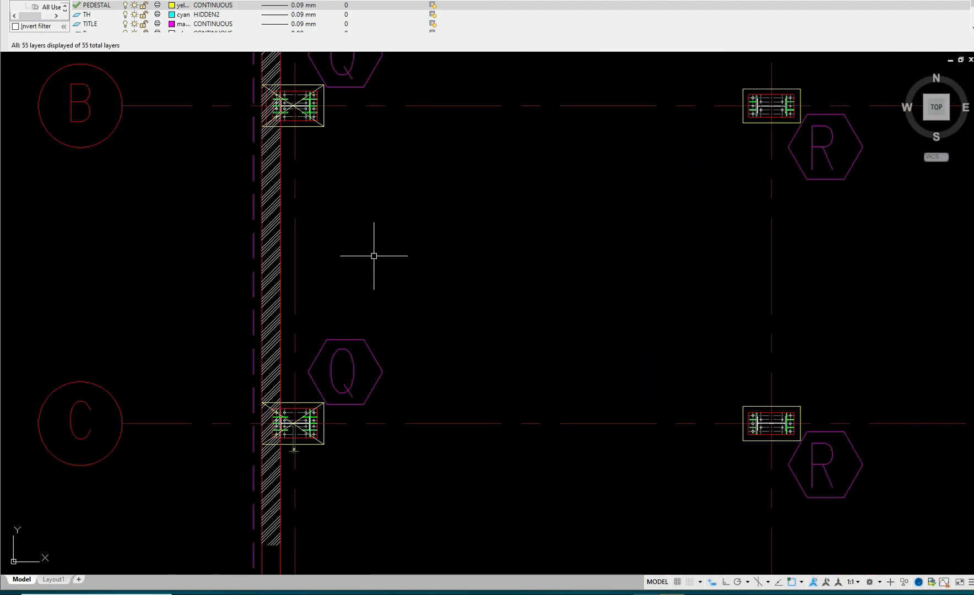
scroll(374, 256, "down", 2)
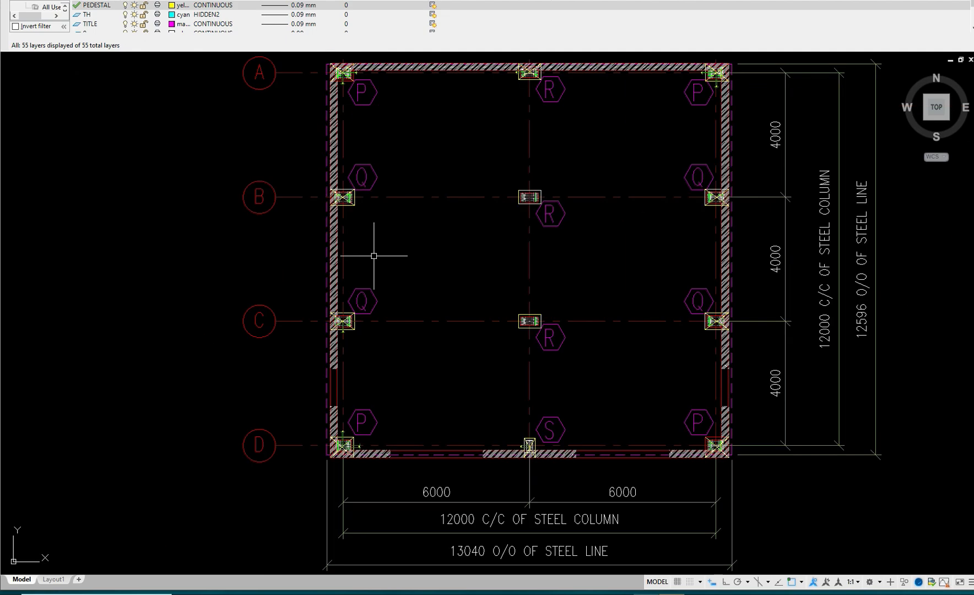
middle_click_drag(374, 256, 340, 322)
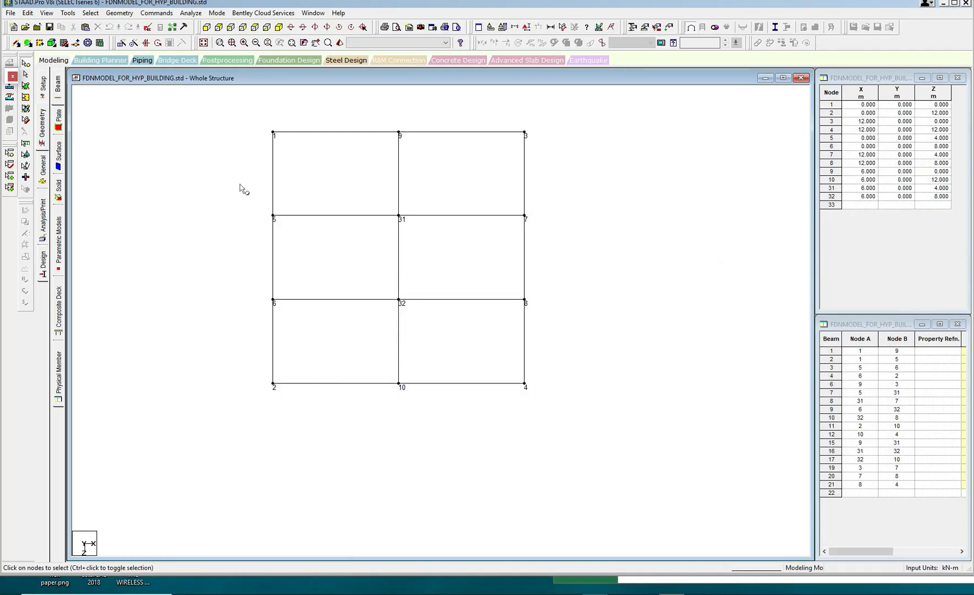
In STAAD.Pro, copy nodes 5 and 6 and paste them with an X offset of -0.027 m
left_click_drag(244, 186, 288, 314)
right_click(216, 181)
left_click(228, 192)
right_click(227, 189)
left_click(259, 213)
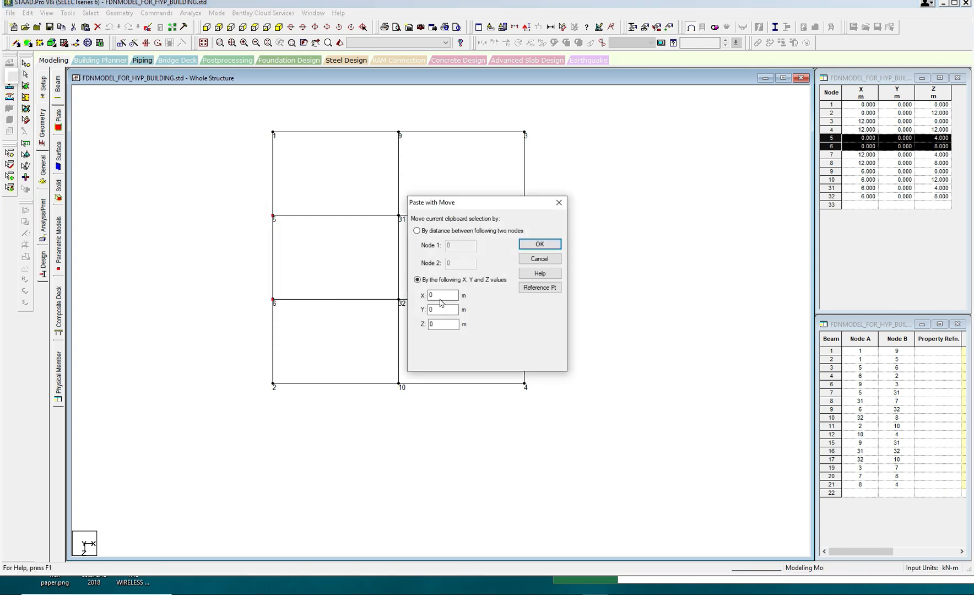
double_click(440, 296)
type("-0.027")
left_click(539, 244)
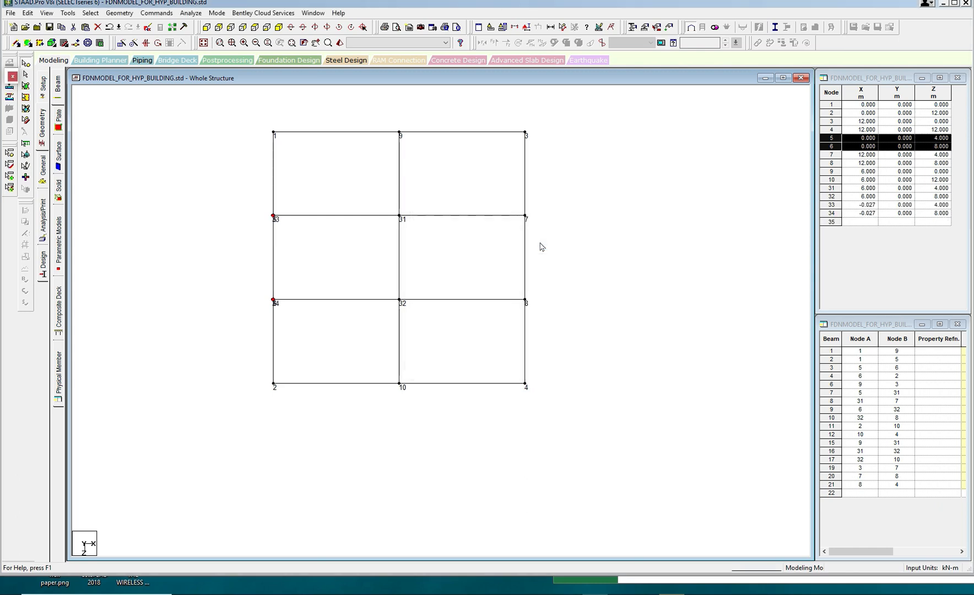
Show the grid in isometric view, examine the offset copies beside nodes 5 and 6, and clear the selection
scroll(358, 190, "up", 2)
scroll(358, 190, "up", 4)
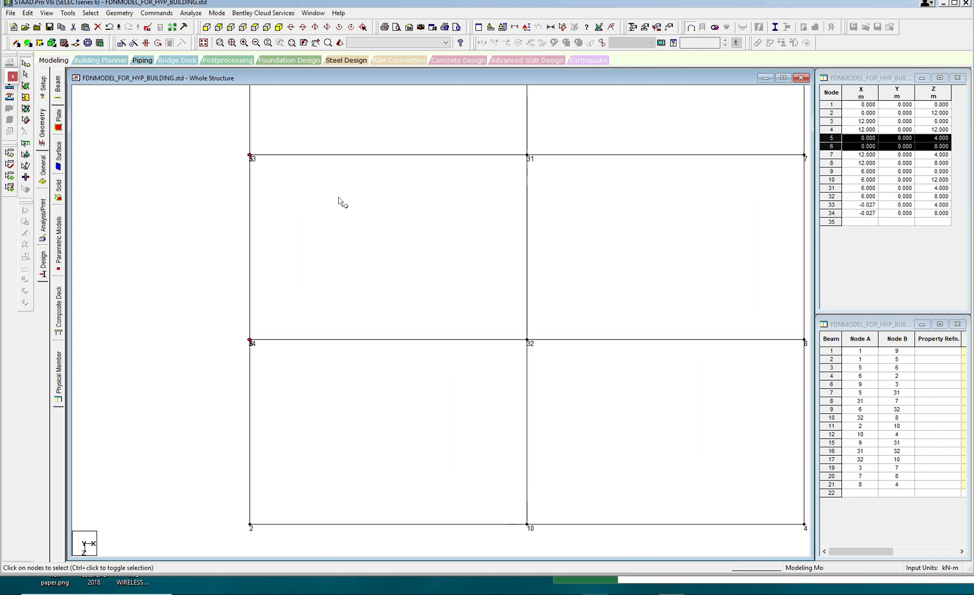
left_click(279, 27)
middle_click_drag(338, 178, 354, 156)
scroll(385, 257, "up", 4)
middle_click_drag(385, 267, 451, 222)
scroll(451, 222, "up", 3)
scroll(450, 225, "up", 2)
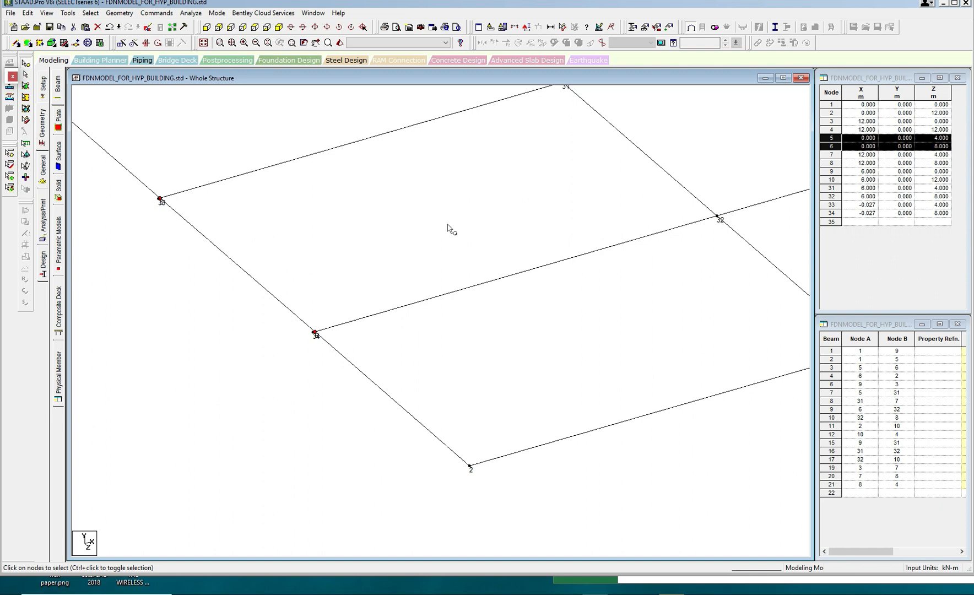
left_click(443, 228)
Copy nodes 7 and 8 and paste them with an X offset of 0.027 m
middle_click_drag(513, 217, 350, 276)
middle_click_drag(639, 220, 477, 312)
scroll(462, 256, "down", 2)
scroll(478, 312, "down", 1)
left_click_drag(556, 271, 592, 301)
left_click_drag(433, 155, 456, 192, "ctrl")
right_click(488, 151)
left_click(505, 167)
right_click(507, 161)
left_click(523, 188)
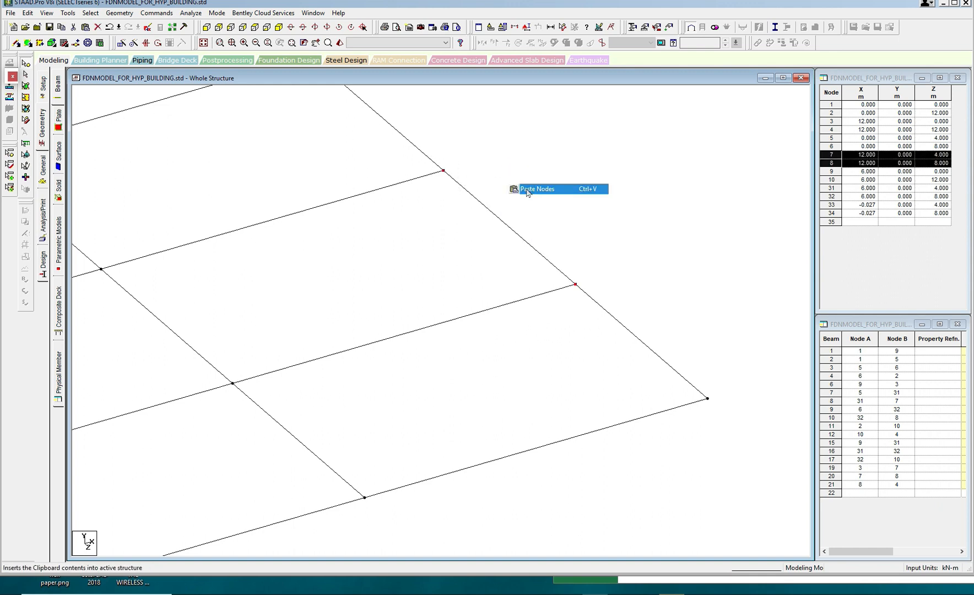
left_click(440, 295)
type(".027")
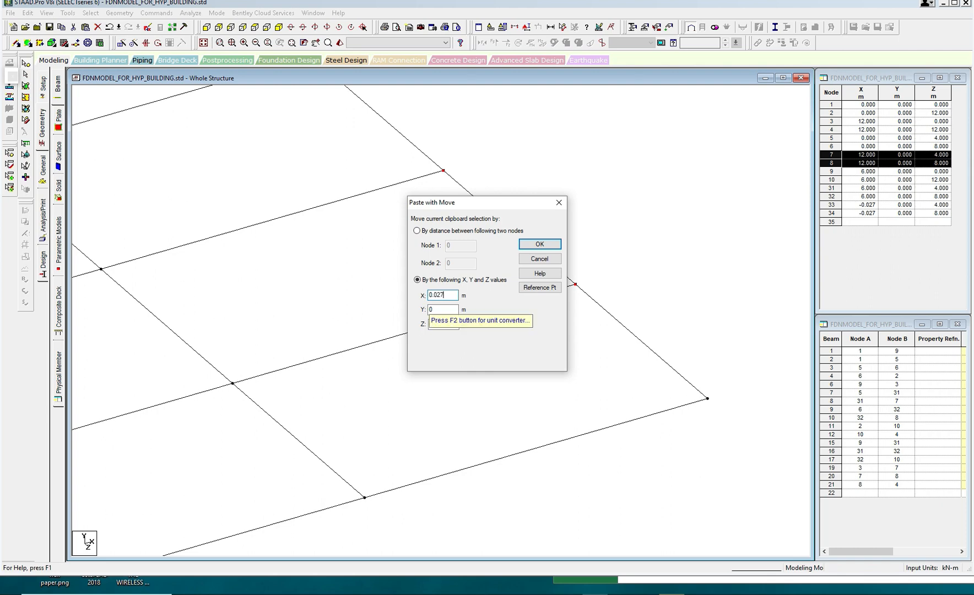
left_click(559, 245)
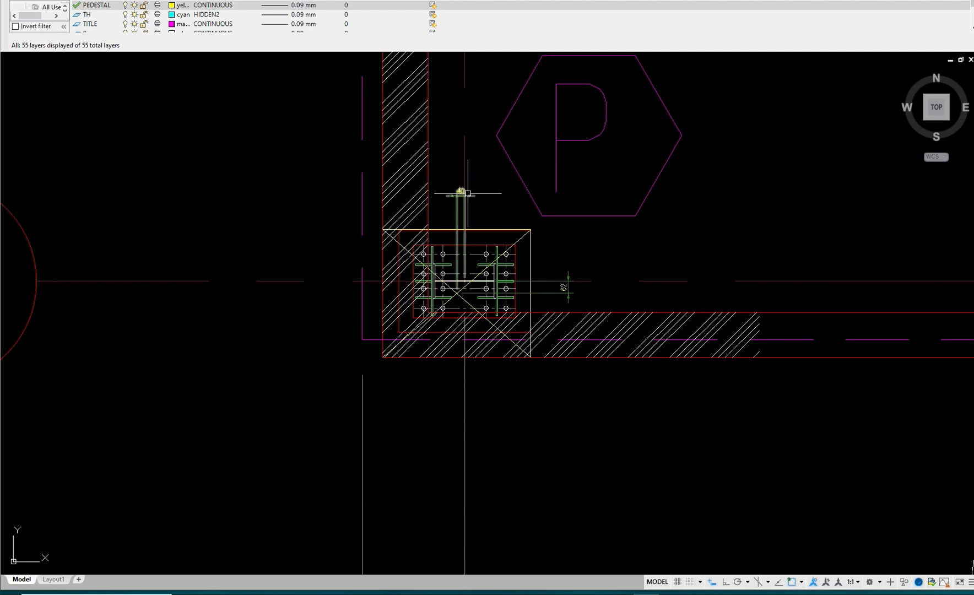
Examine the corner P pedestals in the AutoCAD base plate plan for their offsets from the column centre lines
scroll(469, 189, "down", 2)
middle_click_drag(503, 120, 477, 240)
scroll(477, 241, "down", 6)
mouse_move(511, 142)
middle_mouse_down()
mouse_move(478, 286)
mouse_move(470, 278)
middle_mouse_up()
scroll(420, 186, "up", 8)
scroll(392, 215, "up", 2)
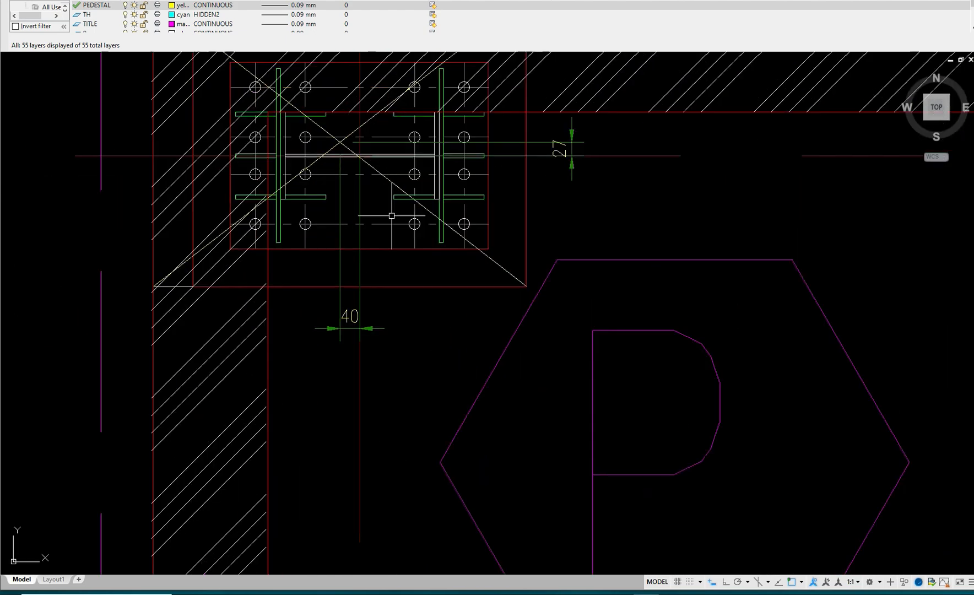
scroll(392, 216, "down", 10)
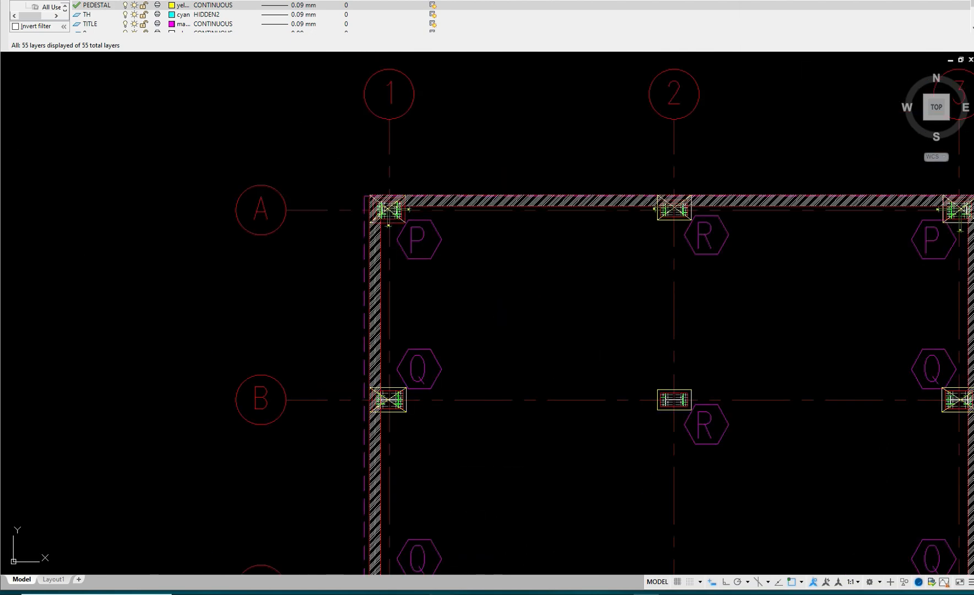
left_click(442, 594)
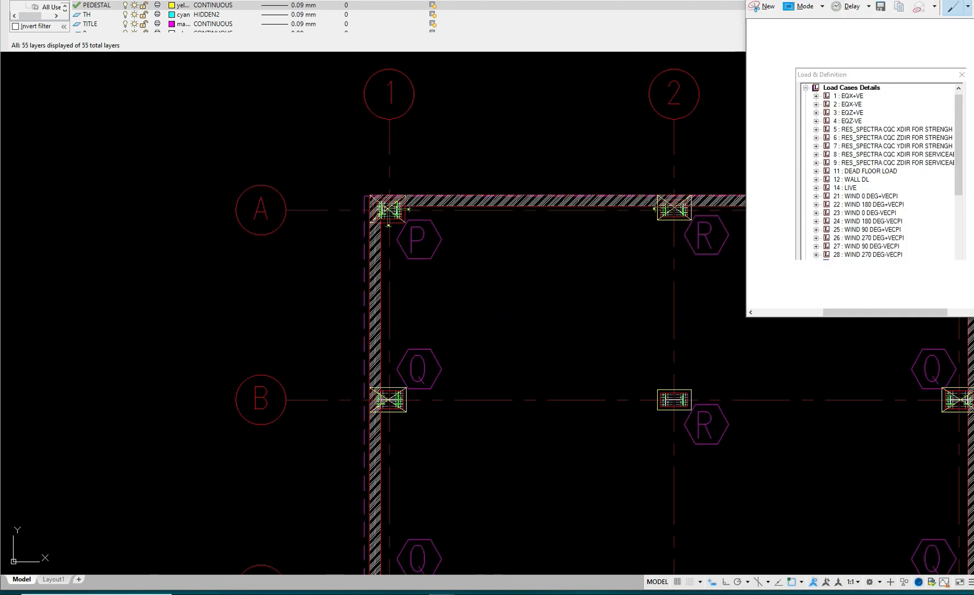
left_click(442, 594)
Switch back to STAAD.Pro and show the grid in plan view
left_click(597, 594)
scroll(665, 319, "down", 2)
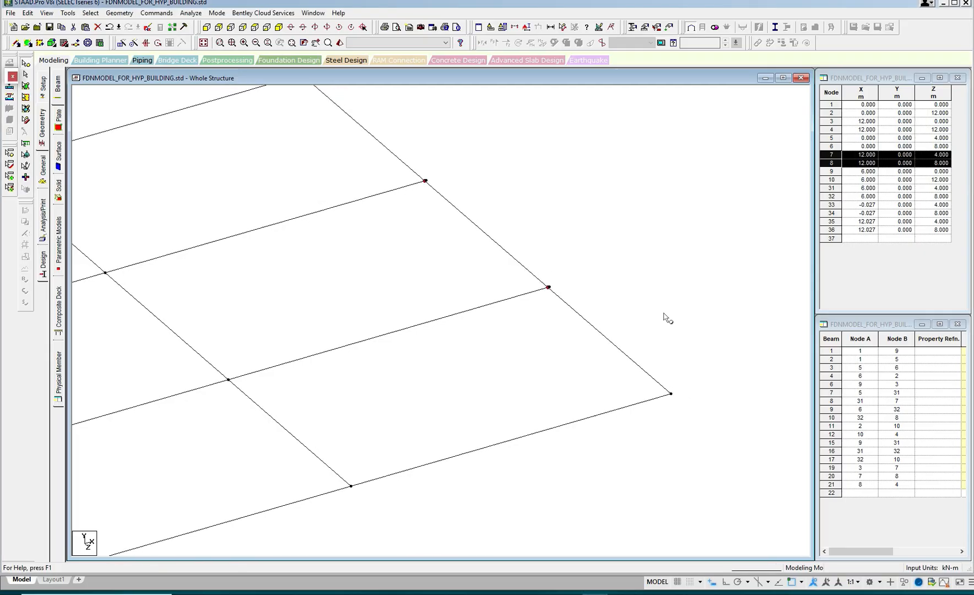
left_click(255, 27)
scroll(461, 135, "down", 6)
middle_click_drag(266, 147, 492, 171)
scroll(491, 170, "down", 6)
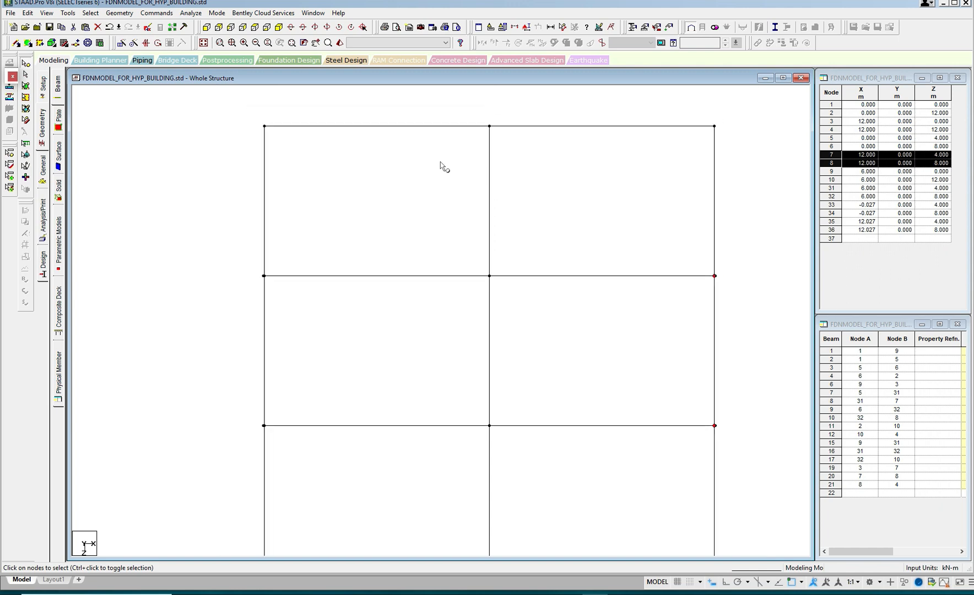
Copy corner nodes 1 and 2 and paste them with an X offset of -0.04 m
left_click_drag(259, 113, 275, 147)
middle_click_drag(290, 159, 324, 78)
scroll(331, 126, "down", 1)
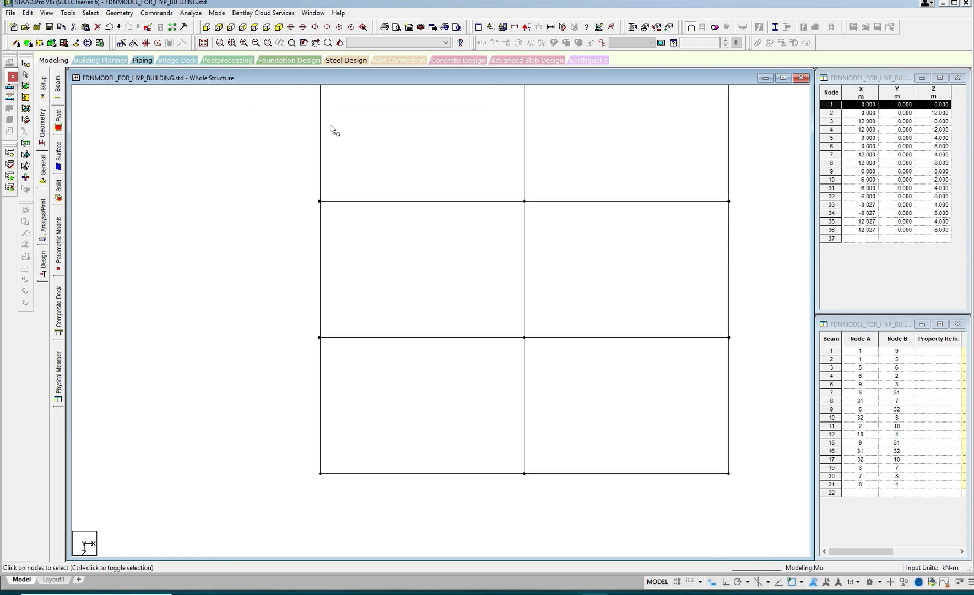
left_click(320, 474, "ctrl")
right_click(236, 277)
left_click(259, 295)
right_click(258, 276)
left_click(302, 303)
double_click(447, 298)
type("-0.04")
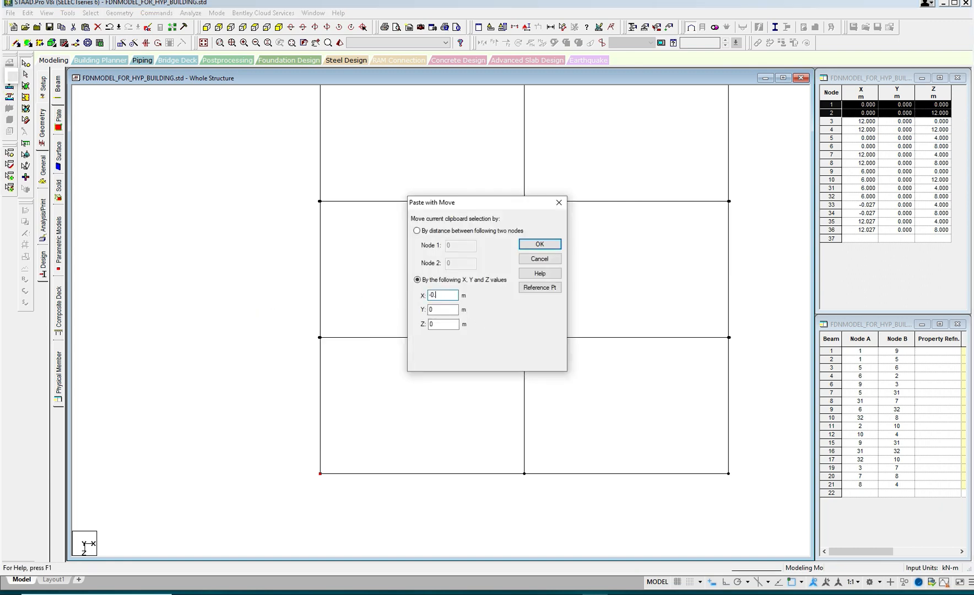
left_click(539, 244)
Inspect the offset copy beside corner node 1 and clear the node selection
scroll(448, 264, "up", 1)
middle_click_drag(436, 199, 450, 233)
scroll(364, 129, "up", 4)
scroll(343, 137, "up", 3)
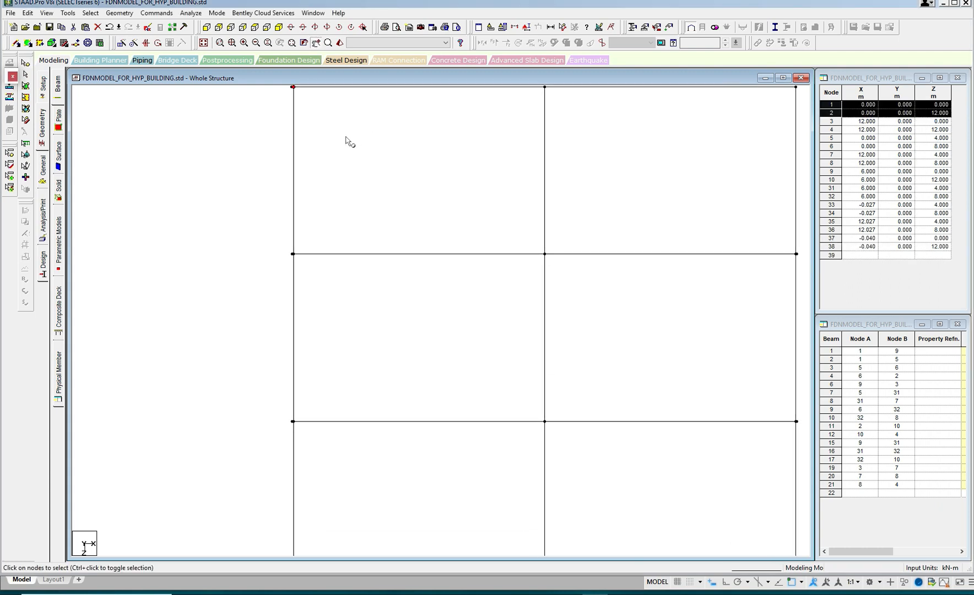
left_click(329, 136)
middle_click_drag(330, 135, 355, 184)
scroll(338, 153, "up", 3)
scroll(337, 153, "down", 8)
middle_click_drag(447, 218, 393, 149)
scroll(359, 145, "down", 5)
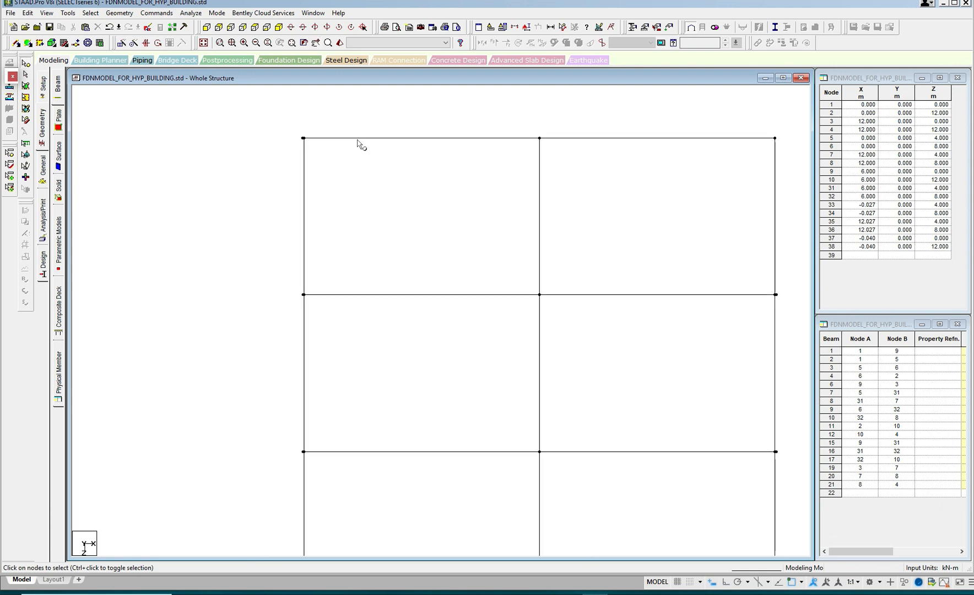
Switch to the AutoCAD drawing and examine the offset dimension of the R pedestal at grid A-2
left_click(621, 594)
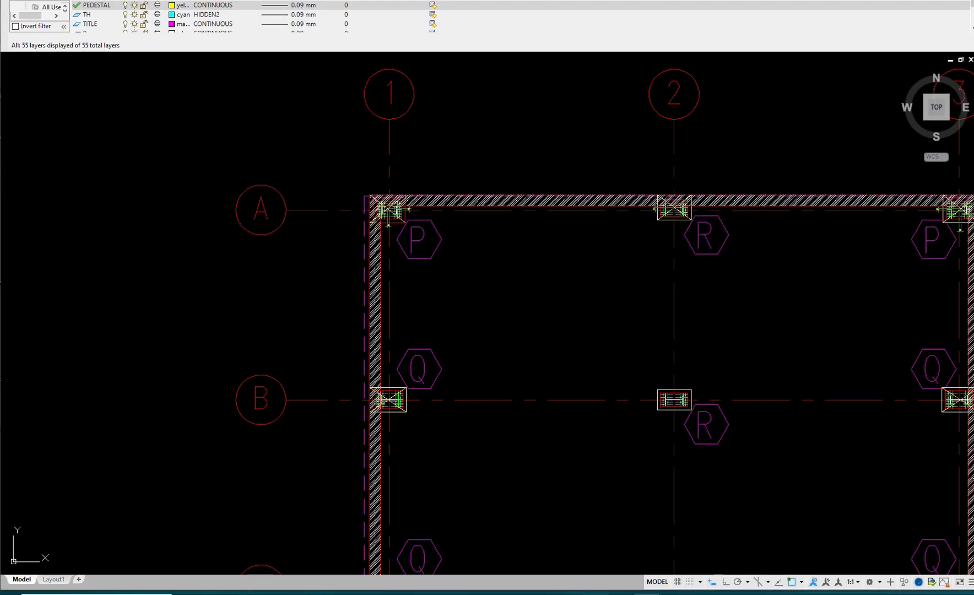
scroll(419, 223, "up", 2)
scroll(384, 220, "down", 4)
mouse_move(615, 278)
middle_mouse_down()
mouse_move(628, 245)
mouse_move(591, 74)
middle_mouse_up()
middle_click_drag(513, 170, 490, 261)
scroll(490, 261, "up", 2)
middle_click_drag(497, 144, 483, 232)
middle_click_drag(422, 146, 446, 267)
scroll(446, 267, "up", 2)
scroll(491, 149, "up", 3)
middle_click_drag(492, 149, 485, 192)
scroll(495, 176, "up", 4)
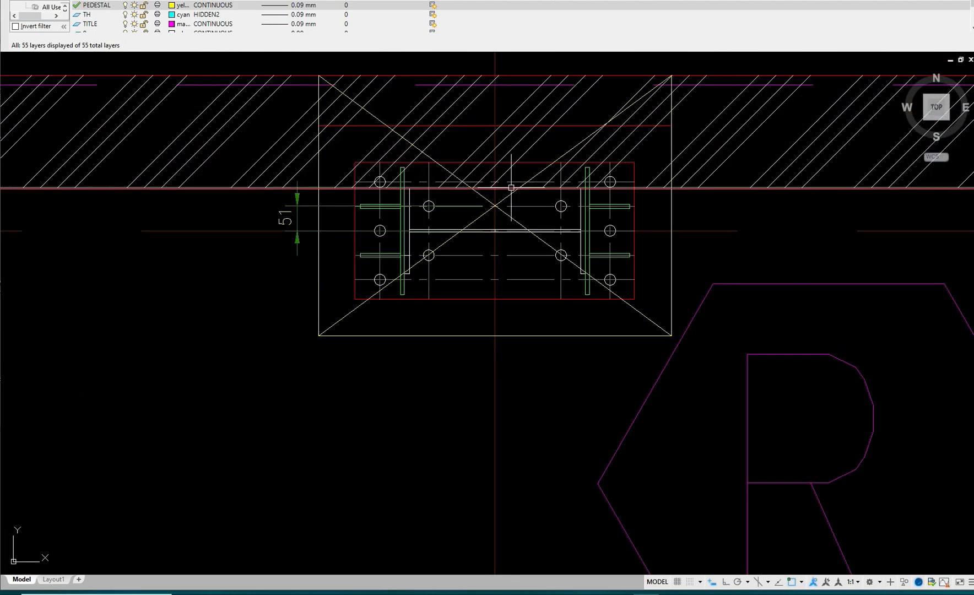
scroll(512, 186, "down", 4)
scroll(513, 186, "down", 2)
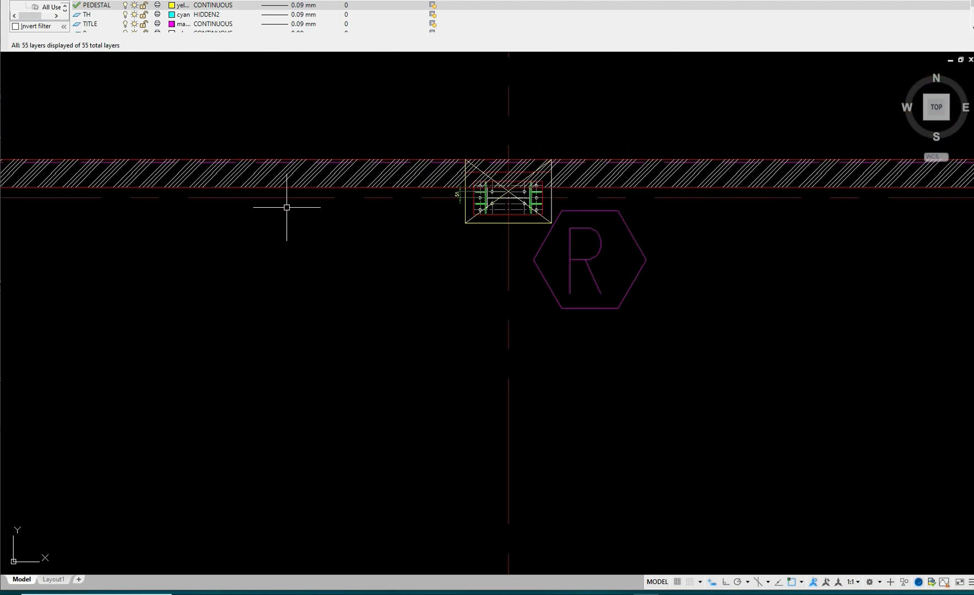
Check both offset dimensions of the corner P pedestal at grid A-1 and review the whole base plate plan
middle_click_drag(290, 206, 581, 243)
middle_click_drag(250, 246, 308, 257)
scroll(183, 234, "up", 4)
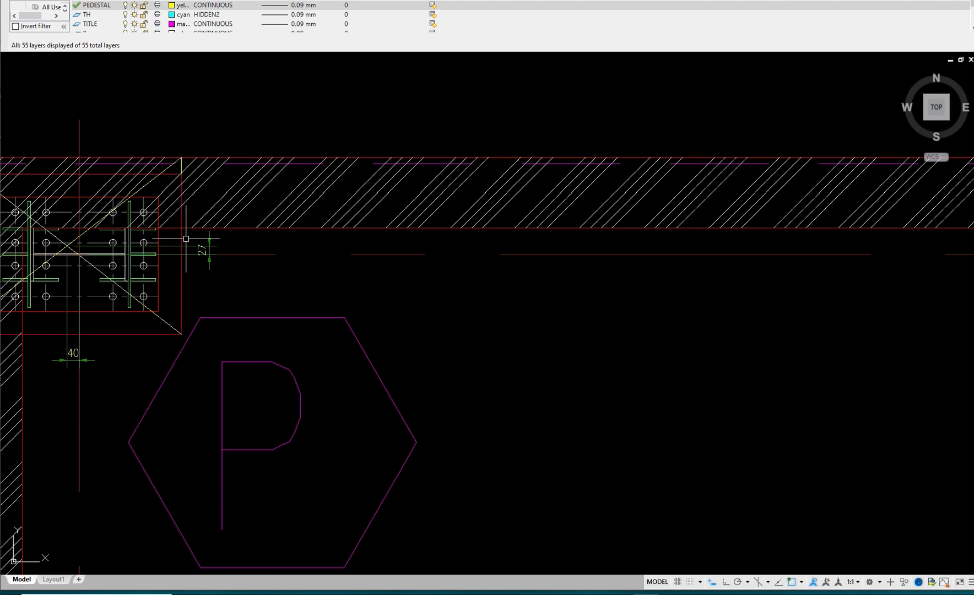
scroll(191, 243, "down", 7)
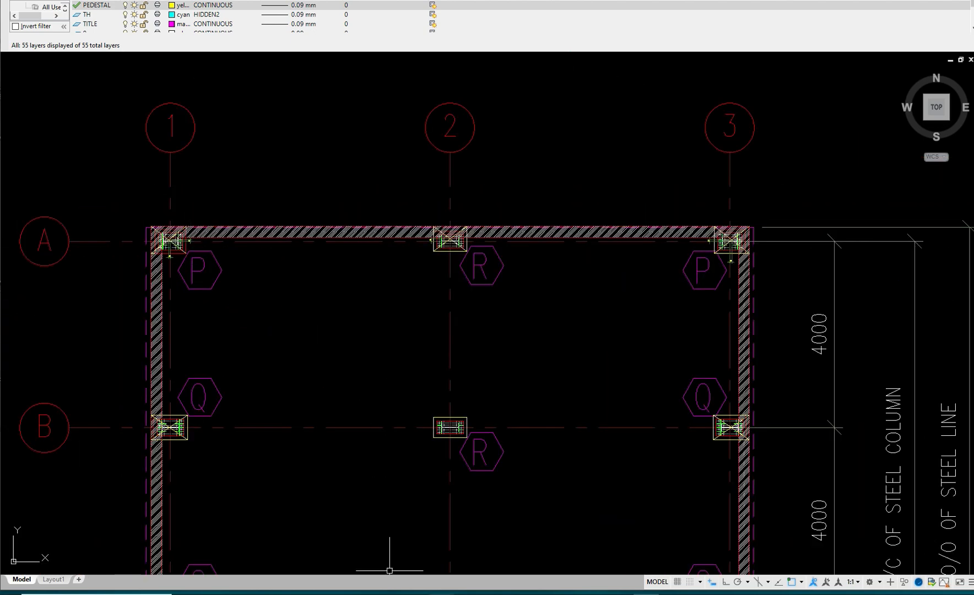
left_click(442, 594)
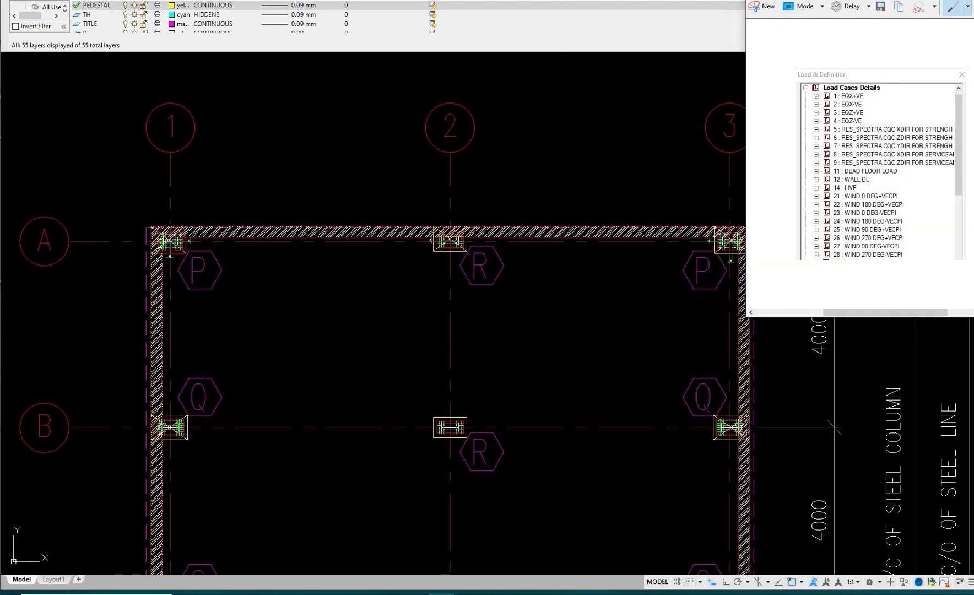
left_click(931, 1)
scroll(600, 165, "down", 5)
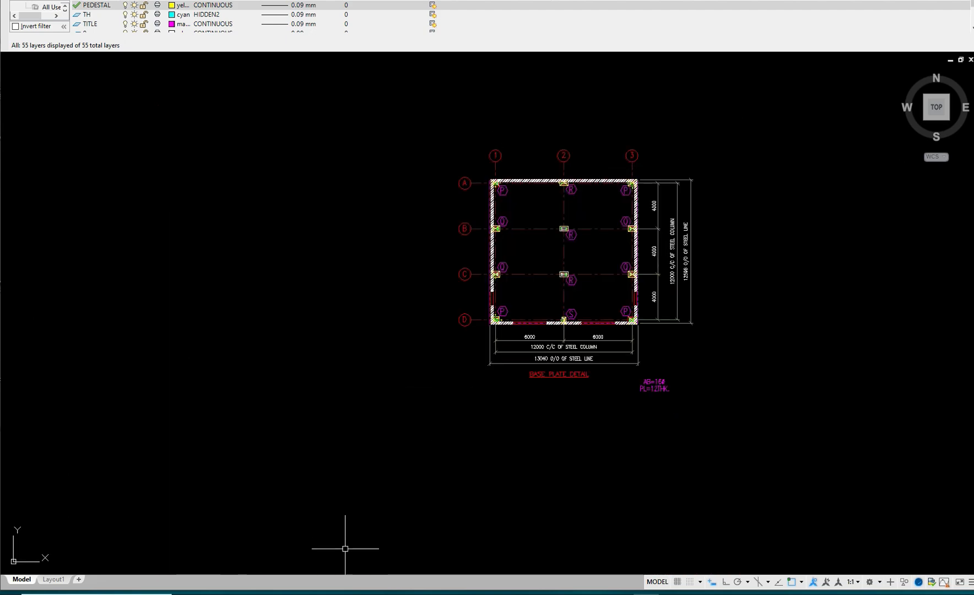
Switch back to STAAD.Pro, copy corner nodes 3 and 4, and paste them with an X offset of 0.04 m
left_click(442, 593)
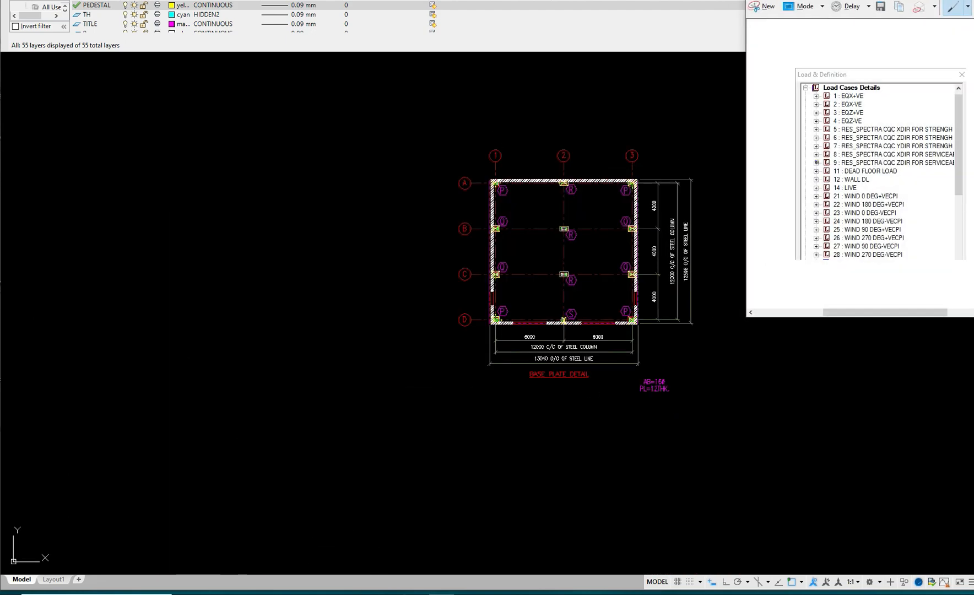
left_click(595, 593)
scroll(565, 321, "down", 2)
mouse_move(608, 268)
middle_mouse_down()
mouse_move(408, 150)
mouse_move(448, 209)
mouse_move(447, 269)
middle_mouse_up()
scroll(409, 151, "down", 1)
left_click_drag(439, 150, 469, 185)
left_click_drag(443, 477, 491, 518, "ctrl")
right_click(507, 308)
left_click(531, 322)
left_click(555, 320)
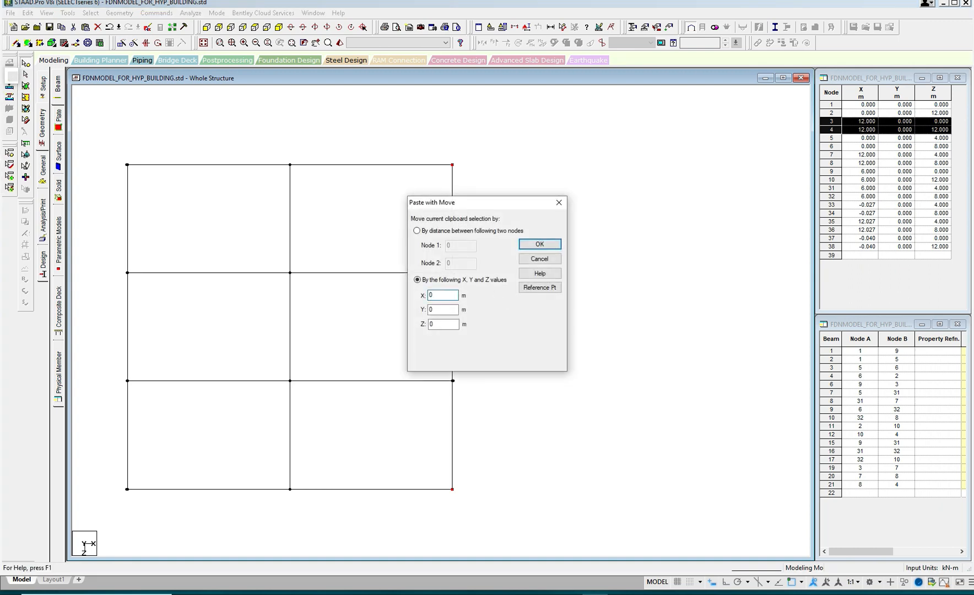
type(".040")
key("BackSpace")
left_click(534, 244)
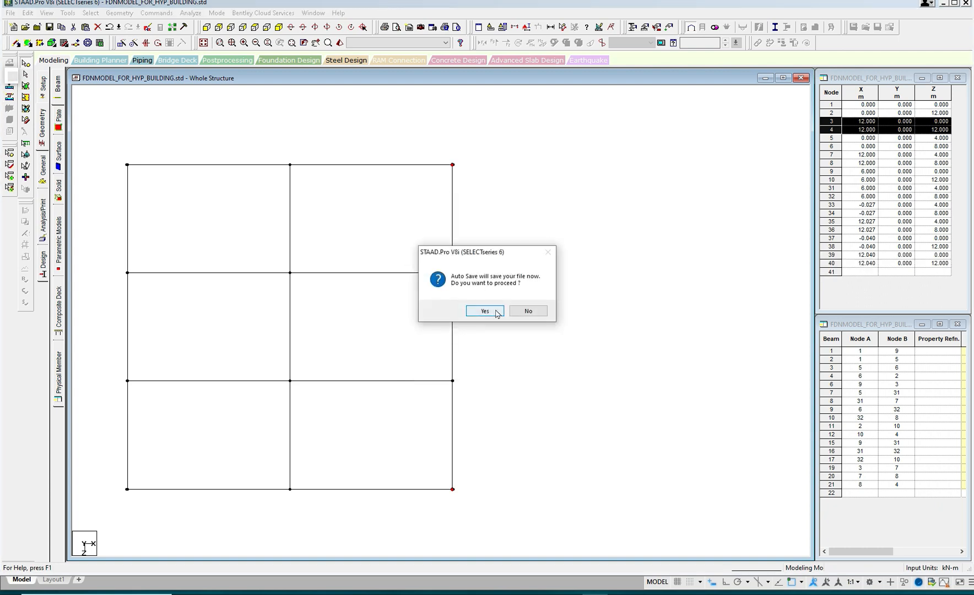
Save the modified structure and clear the selection of corner nodes 3 and 4
left_click(494, 310)
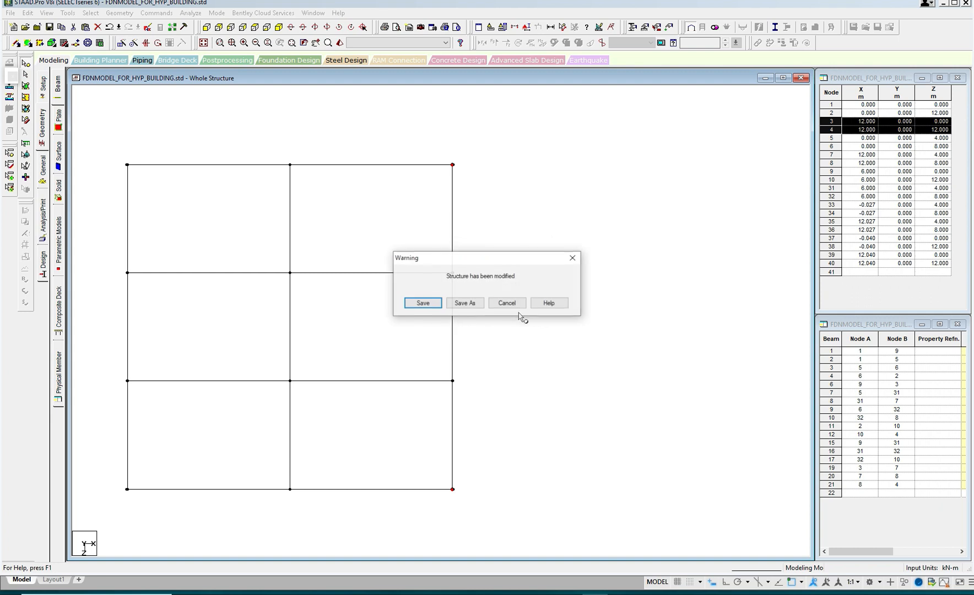
left_click(432, 304)
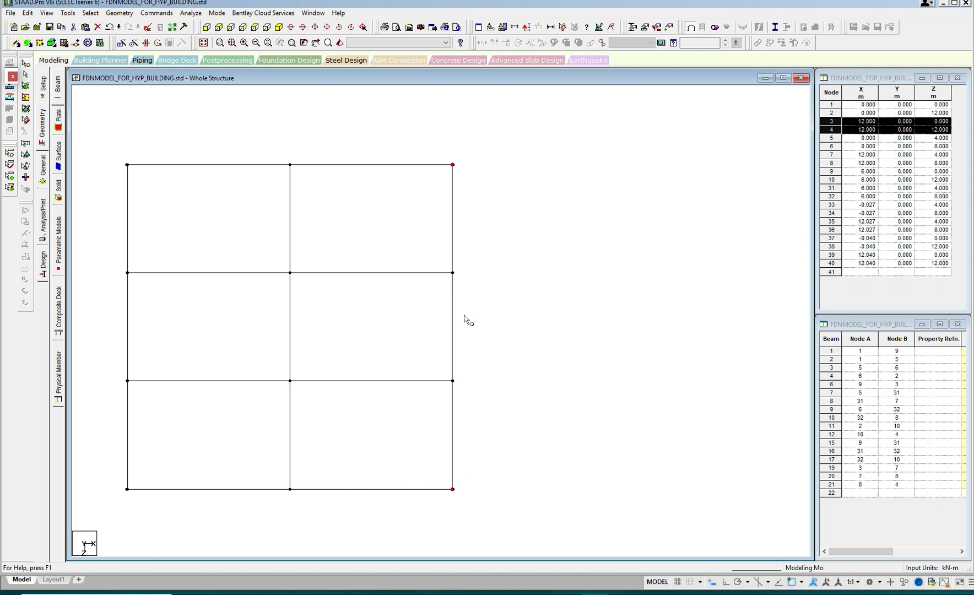
left_click(464, 271)
middle_click_drag(327, 179, 355, 224)
middle_click_drag(197, 197, 313, 216)
scroll(313, 215, "up", 3)
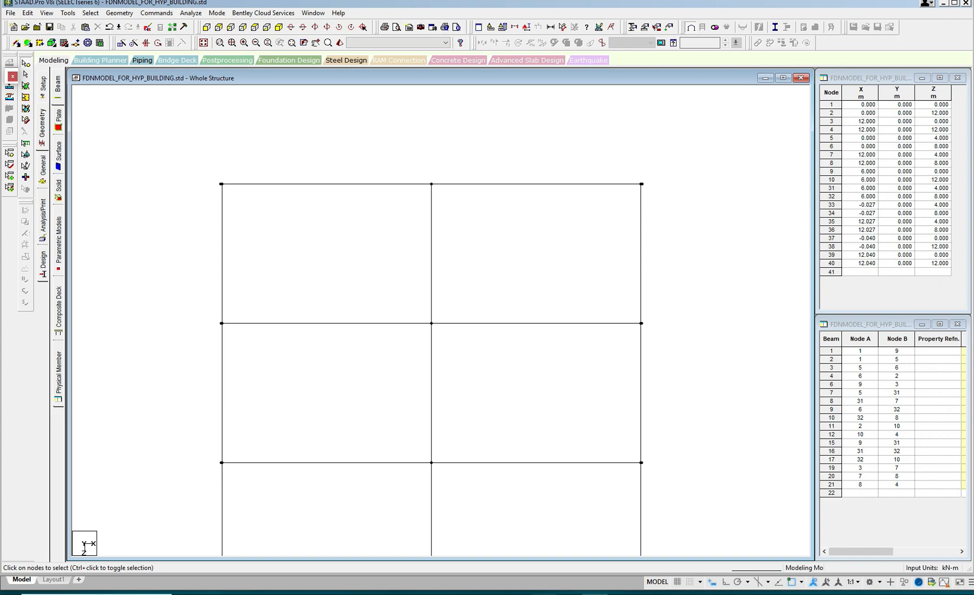
Switch to the AutoCAD drawing and check the offset dimensions of the P pedestal at grid A-1 and the R pedestal at A-2
left_click(645, 594)
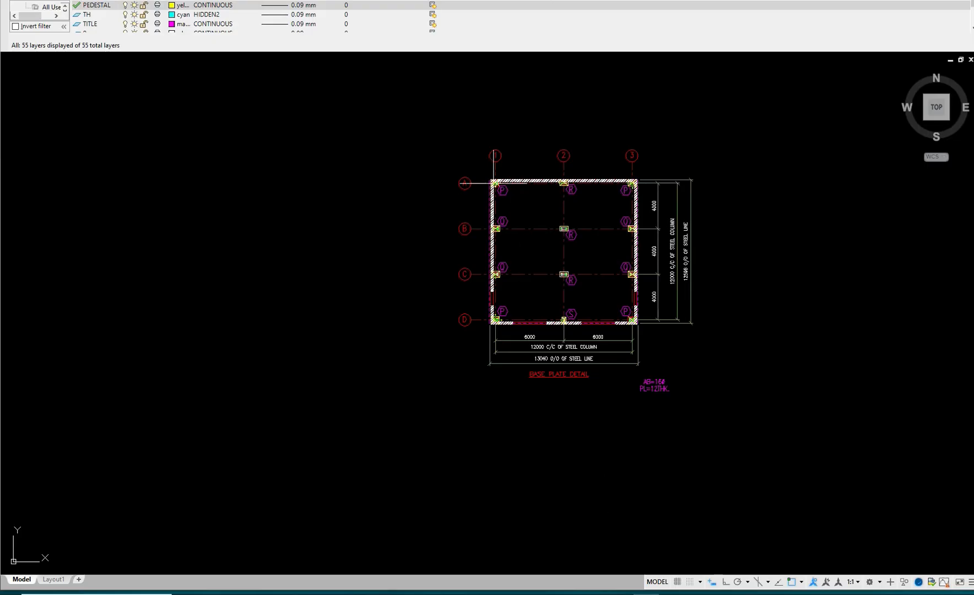
scroll(500, 192, "up", 11)
scroll(495, 249, "up", 4)
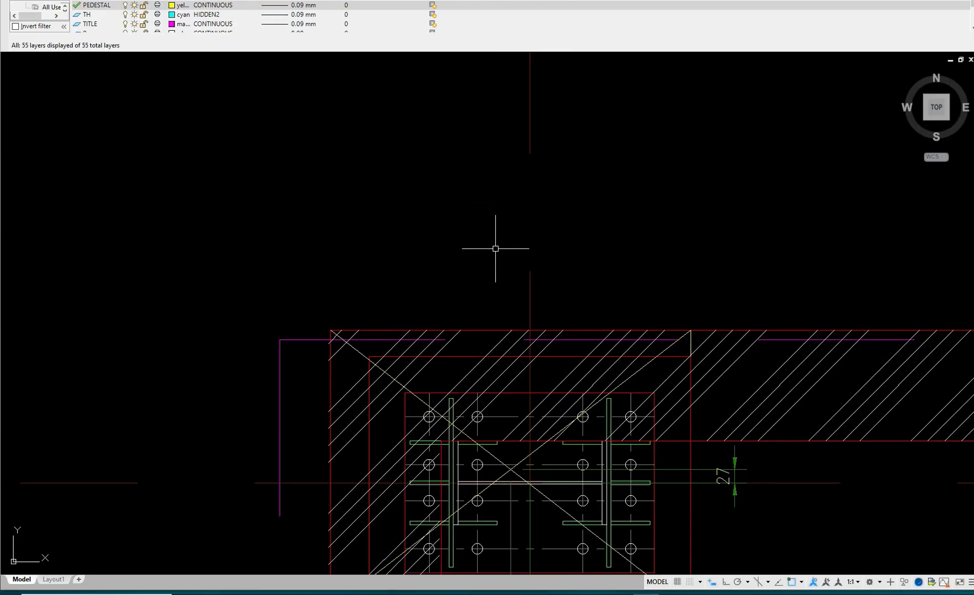
scroll(495, 249, "down", 10)
scroll(576, 223, "up", 10)
scroll(456, 242, "down", 6)
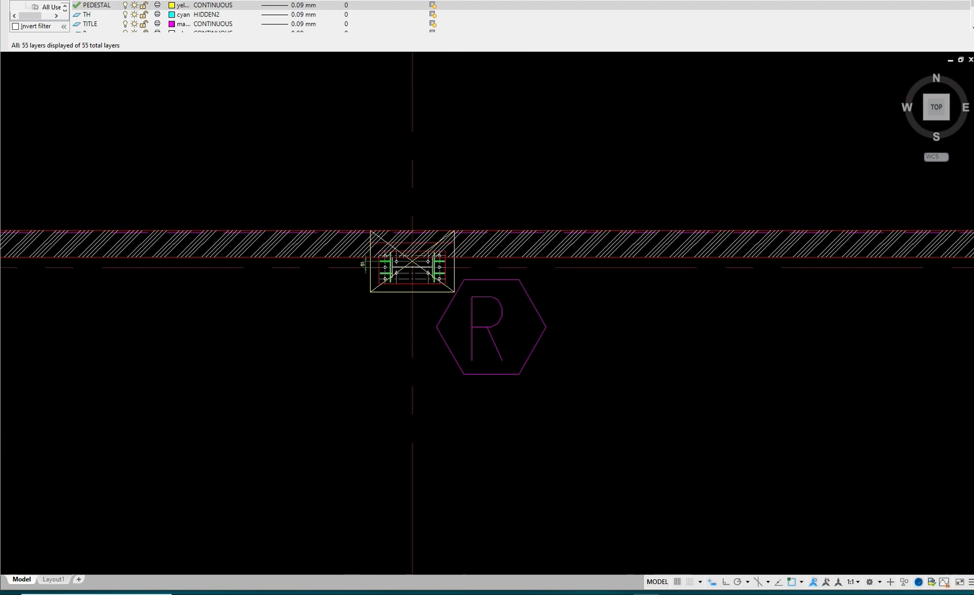
scroll(596, 521, "down", 4)
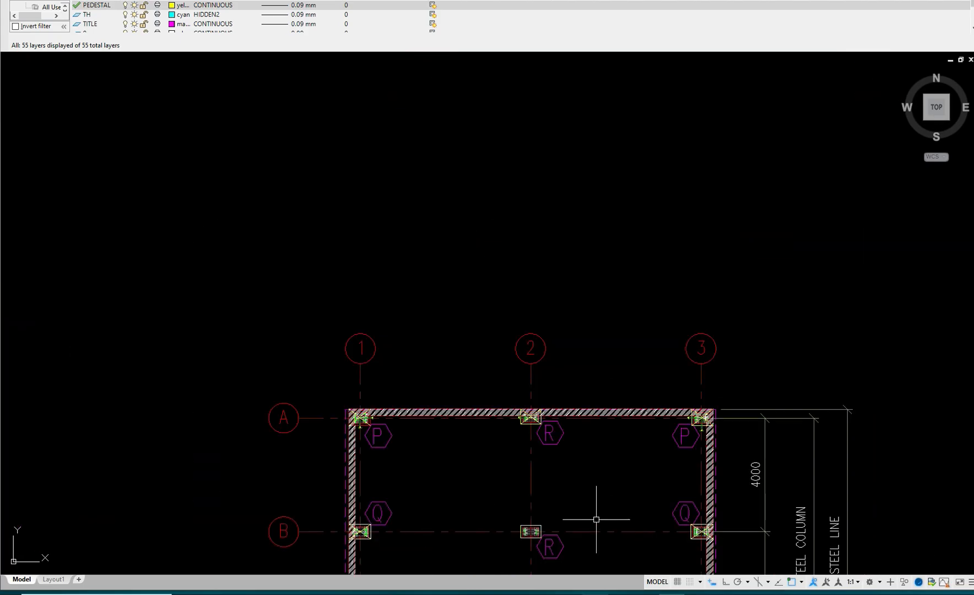
Switch back to STAAD.Pro and move offset nodes 37 and 39 by -0.027 m in Z, allowing members to be split
left_click(595, 594)
left_click(220, 185)
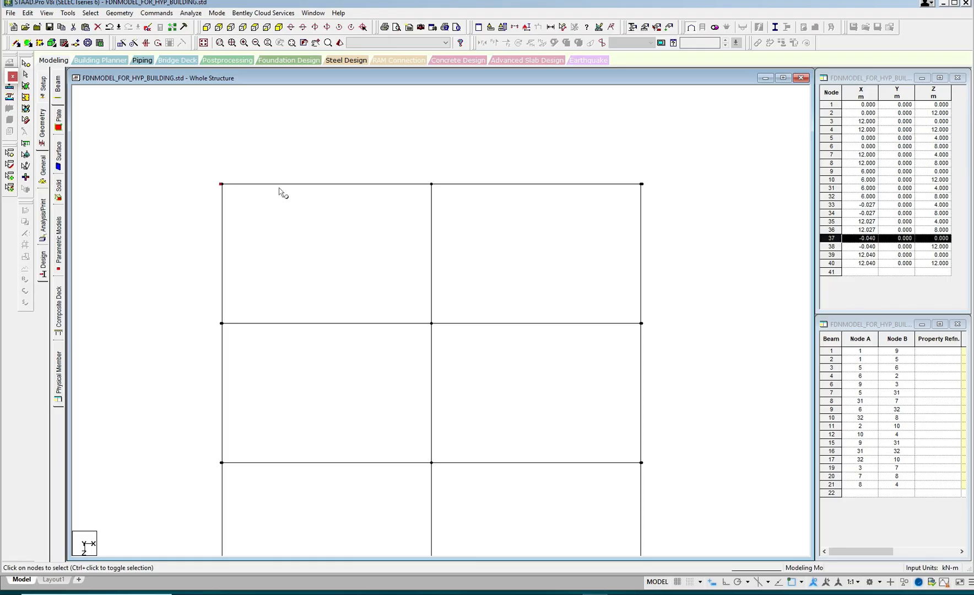
left_click(642, 186, "ctrl")
right_click(573, 143)
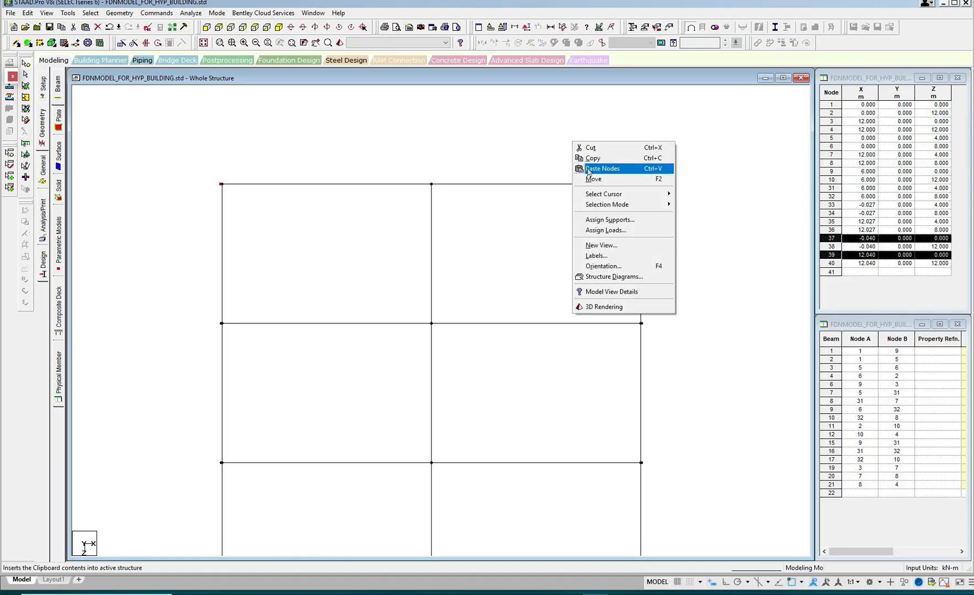
left_click(593, 179)
left_click(442, 324)
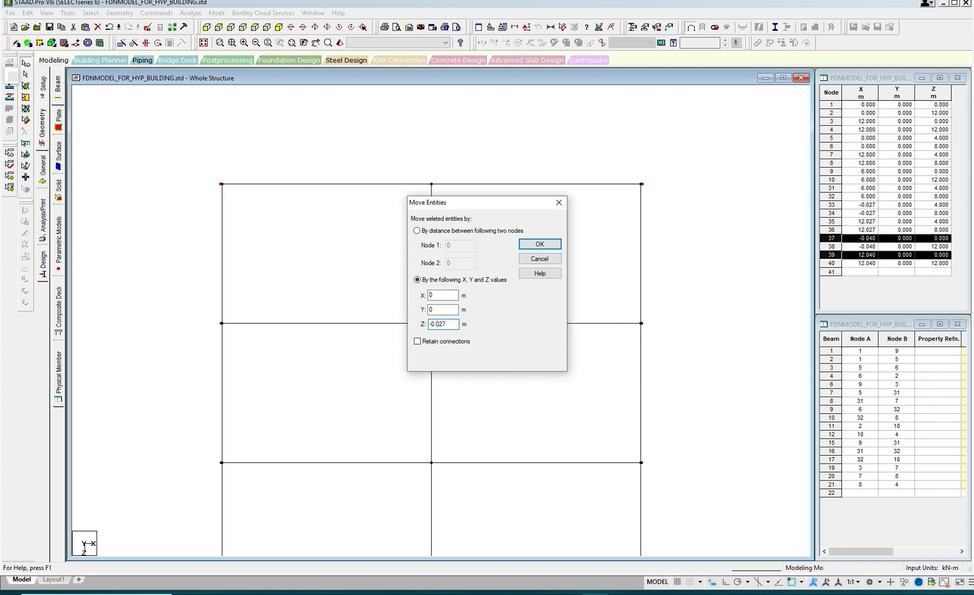
type("-0.027")
left_click(538, 243)
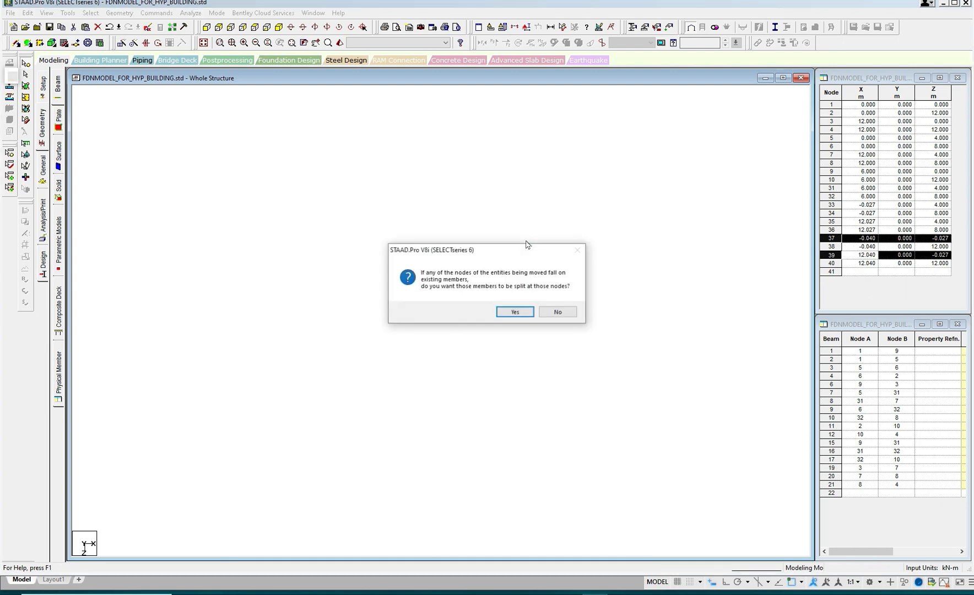
key("Return")
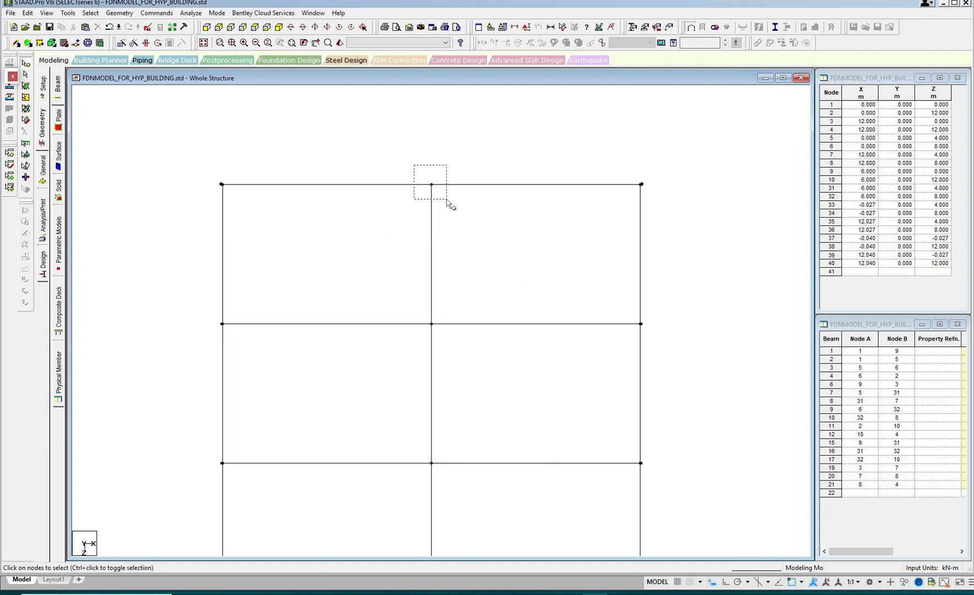
Copy node 9 at grid A-2 and set up its paste with a Z offset of -0.052 m
left_click(447, 198)
right_click(446, 133)
left_click(474, 148)
right_click(461, 137)
left_click(481, 167)
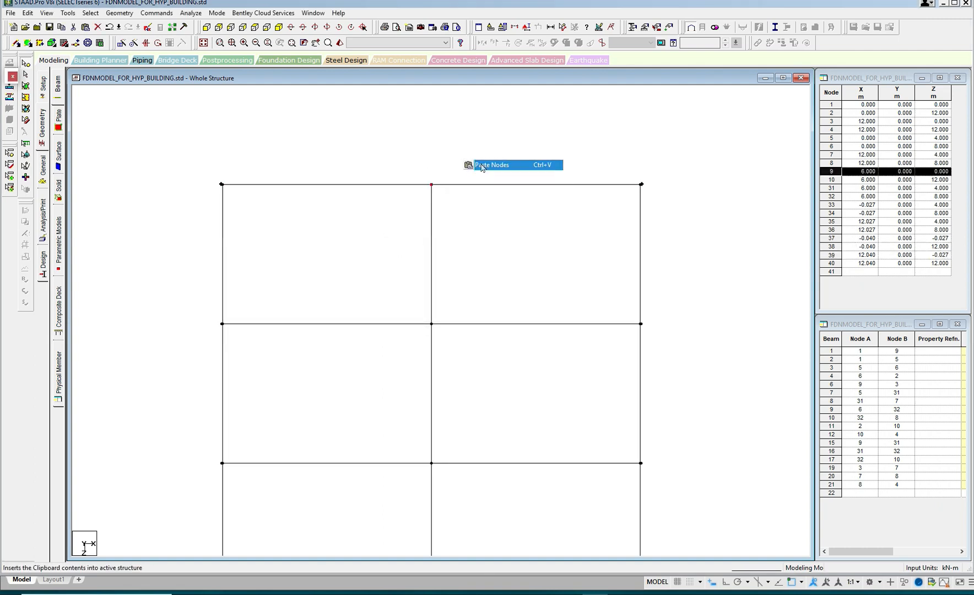
left_click_drag(440, 324, 411, 320)
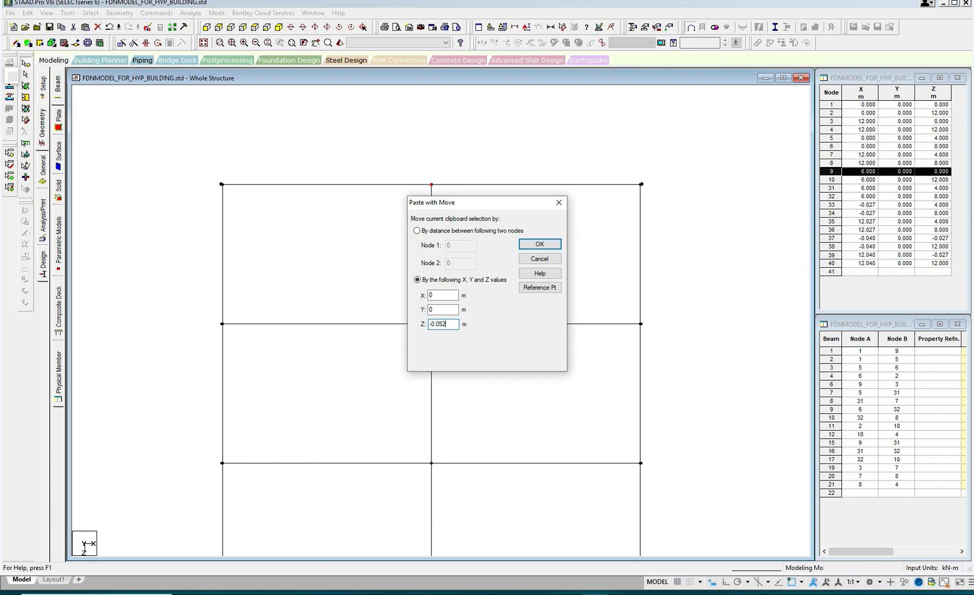
left_click(540, 247)
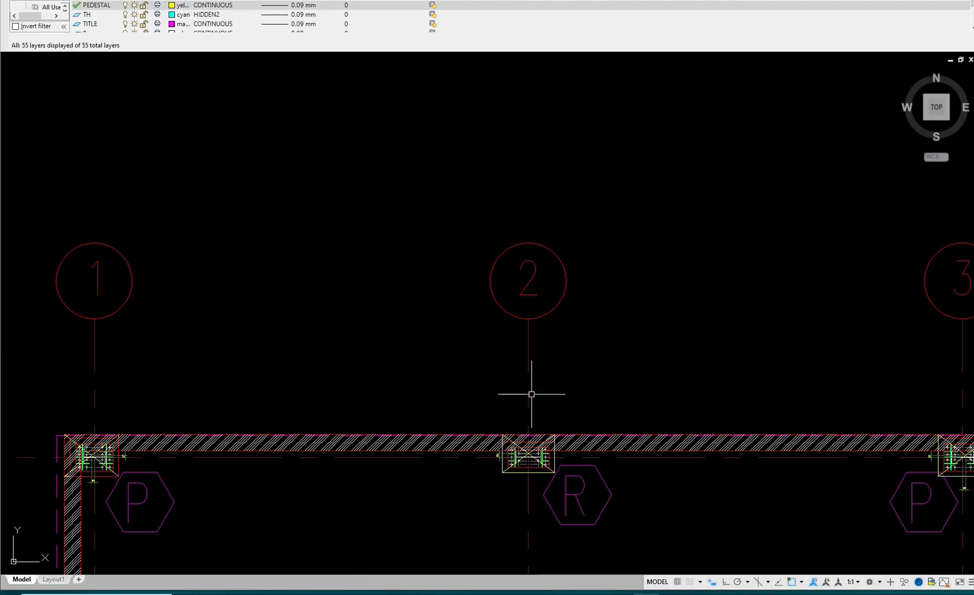
Recheck the R pedestal offset in the AutoCAD drawing and paste the copied node 9 with a Z offset of -0.051 m
scroll(531, 394, "up", 4)
scroll(525, 414, "down", 6)
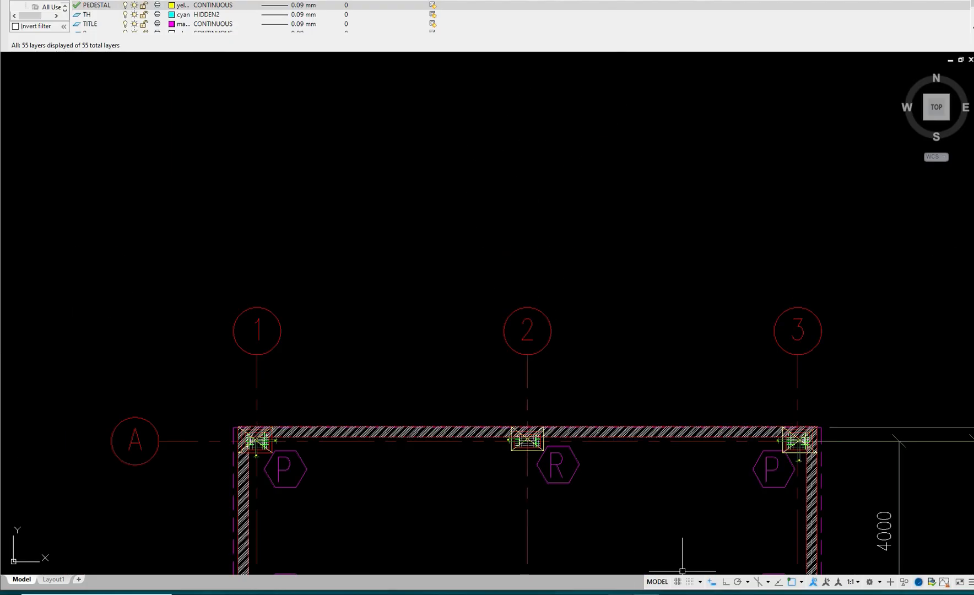
left_click(595, 594)
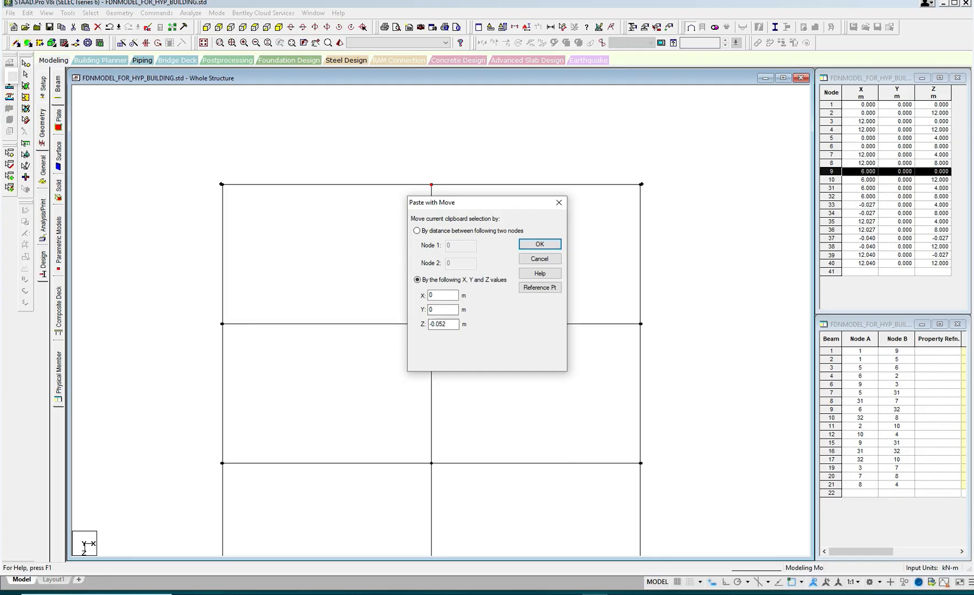
left_click(540, 244)
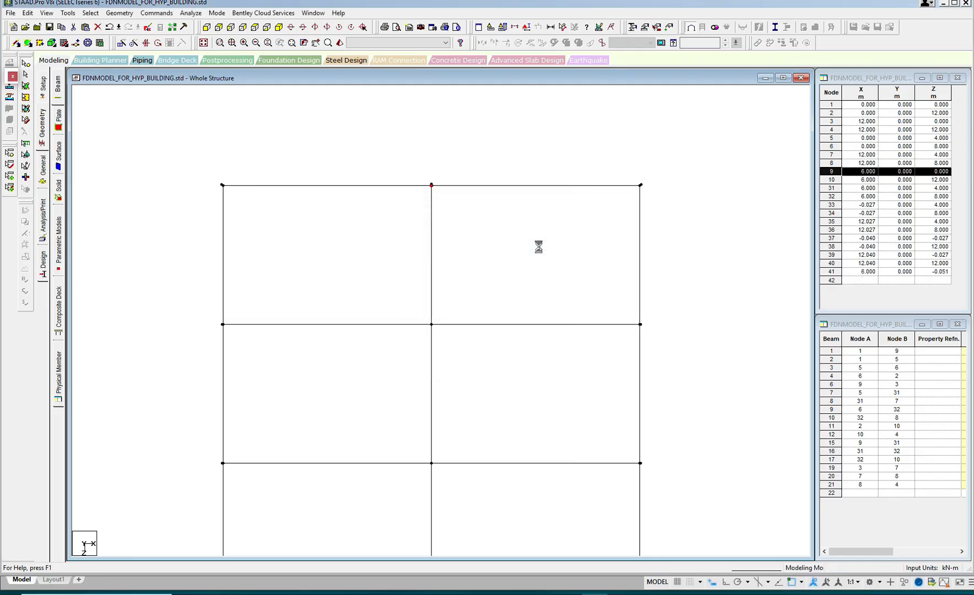
Switch to the AutoCAD drawing and check both offset dimensions of the corner P pedestal at grid D-1
middle_click_drag(553, 163, 577, 36)
scroll(507, 337, "up", 7)
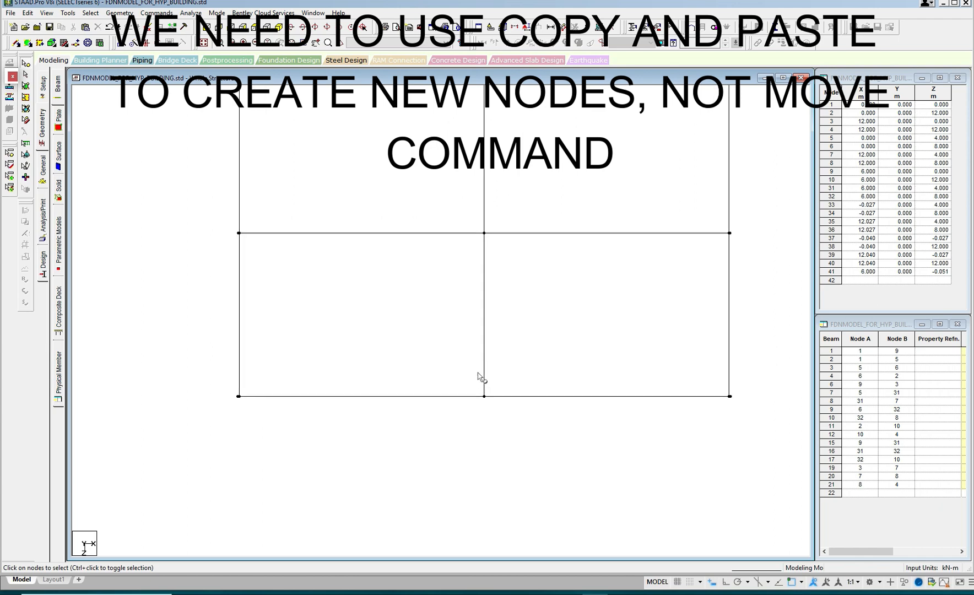
middle_click_drag(397, 394, 406, 376)
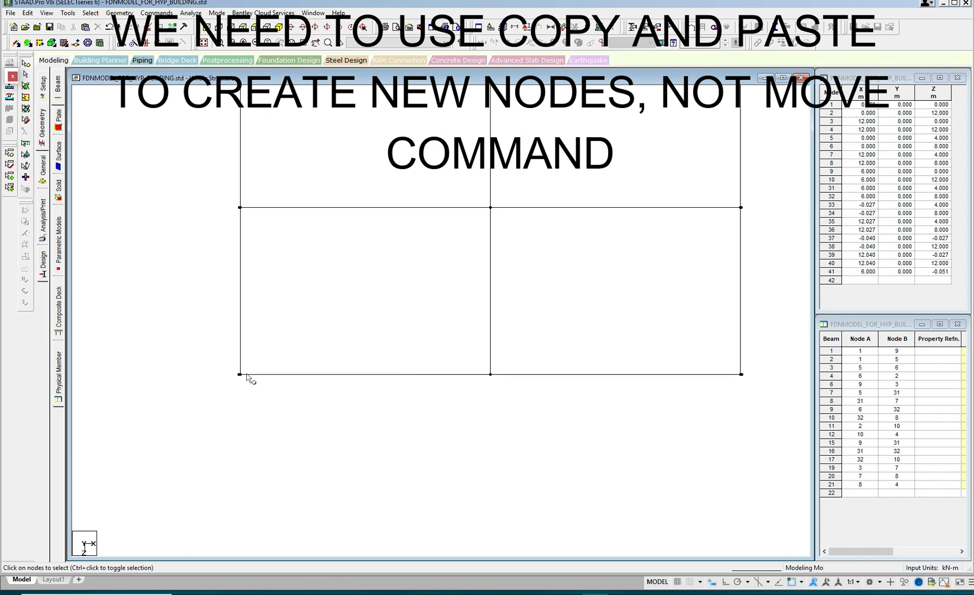
mouse_move(646, 594)
left_click(645, 559)
scroll(528, 458, "down", 6)
scroll(523, 514, "up", 2)
mouse_move(524, 514)
middle_mouse_down()
mouse_move(493, 321)
mouse_move(503, 246)
middle_mouse_up()
scroll(395, 350, "up", 6)
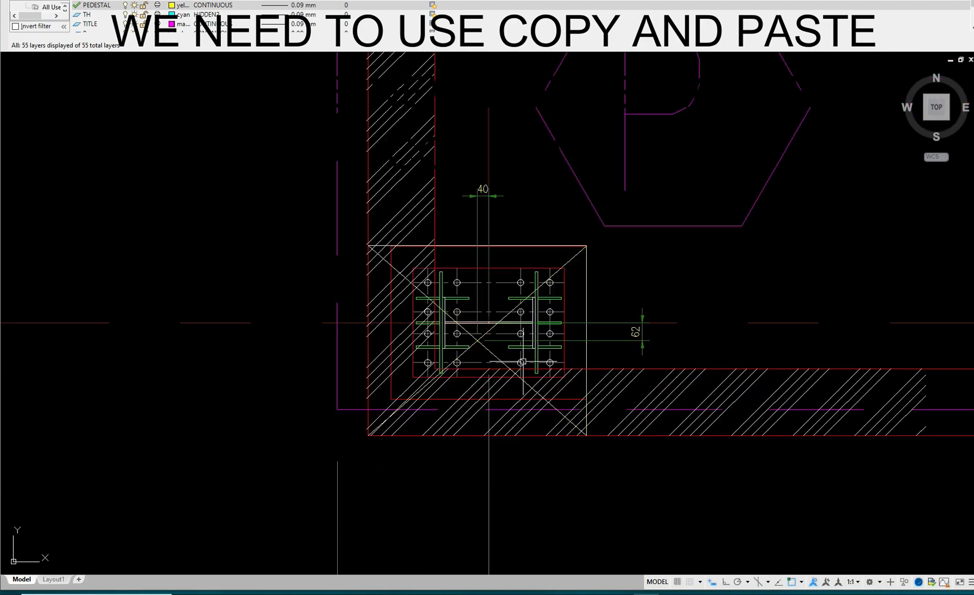
Examine the offset dimension of the S pedestal at grid D-2
middle_click_drag(628, 351, 481, 351)
scroll(479, 352, "up", 1)
scroll(479, 352, "down", 6)
middle_click_drag(568, 349, 373, 336)
mouse_move(707, 337)
middle_mouse_down()
mouse_move(561, 319)
mouse_move(450, 322)
middle_mouse_up()
scroll(638, 320, "up", 3)
scroll(637, 320, "down", 3)
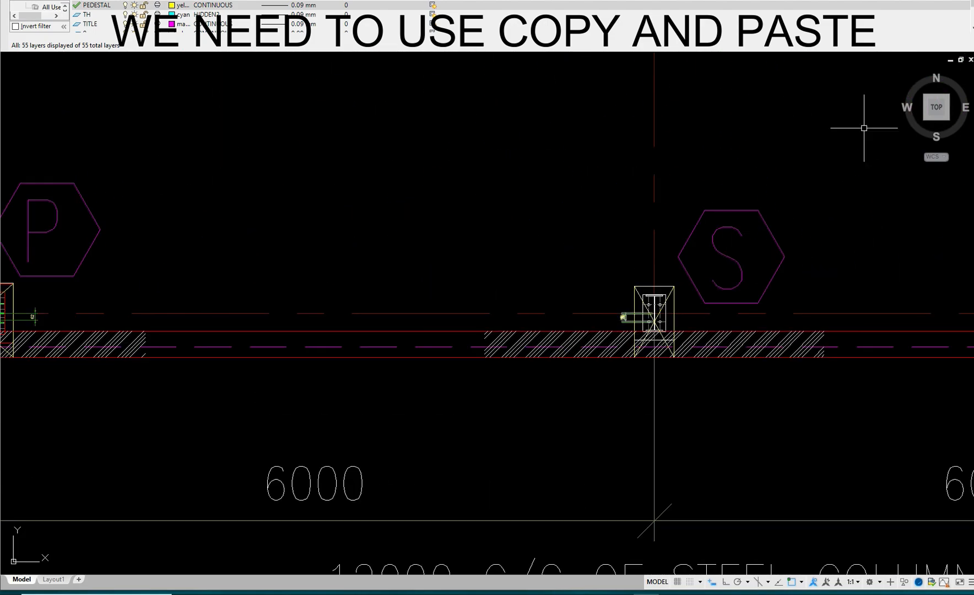
Switch back to STAAD.Pro and move offset corner nodes 38 and 40 by 0.062 m in Z, allowing members to be split
left_click(600, 594)
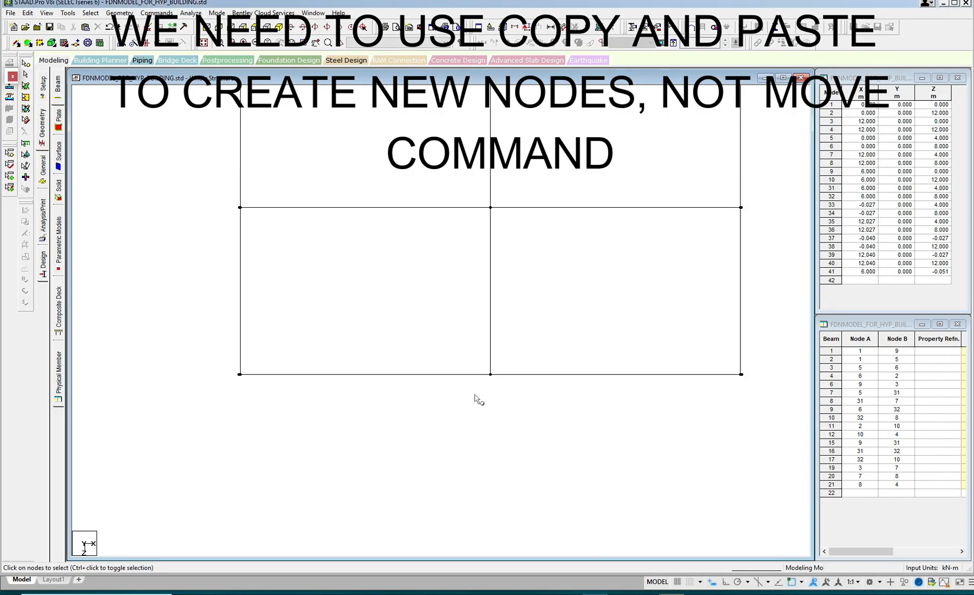
left_click(237, 377)
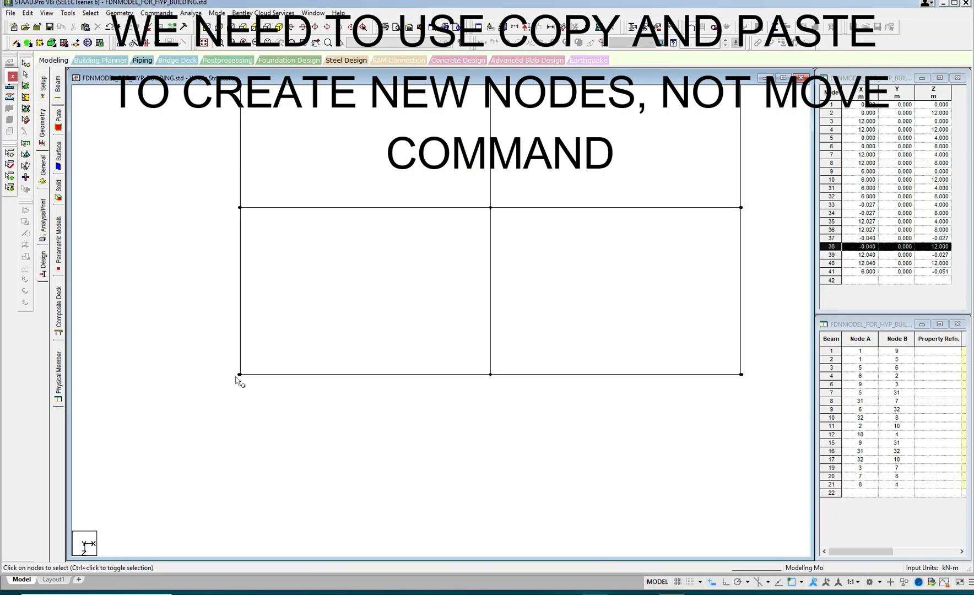
left_click(742, 376, "ctrl")
right_click(668, 304)
left_click(695, 343)
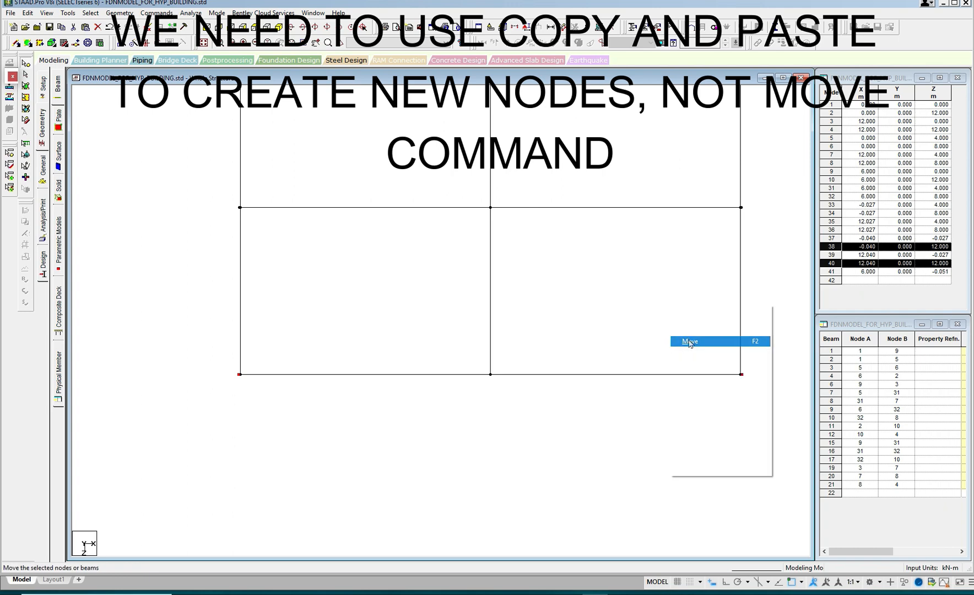
type(".062")
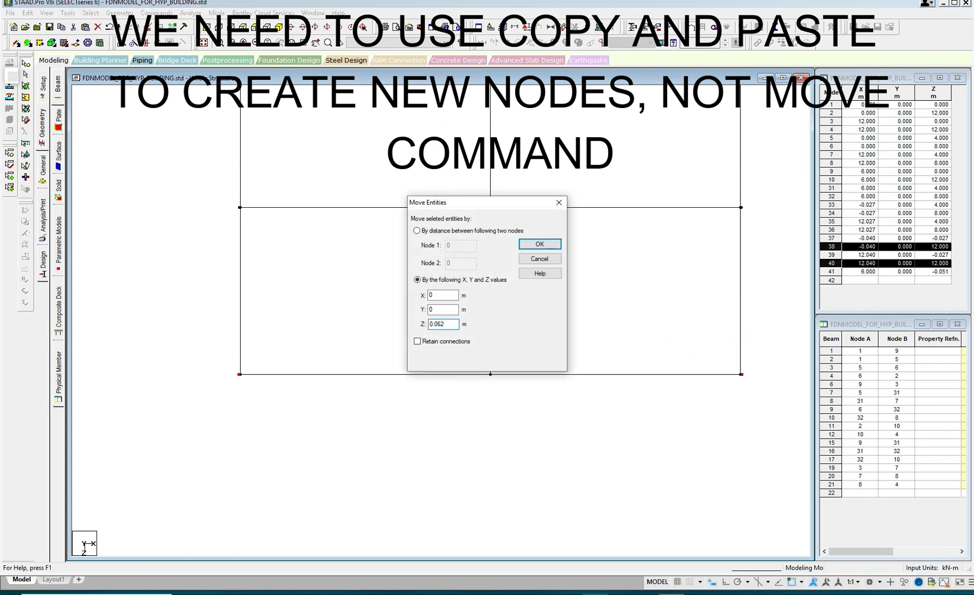
left_click(540, 244)
left_click(516, 312)
Copy node 10 at grid D-2 and paste it with a Z offset of 0.075 m
left_click(497, 383)
right_click(397, 254)
left_click(424, 272)
right_click(425, 259)
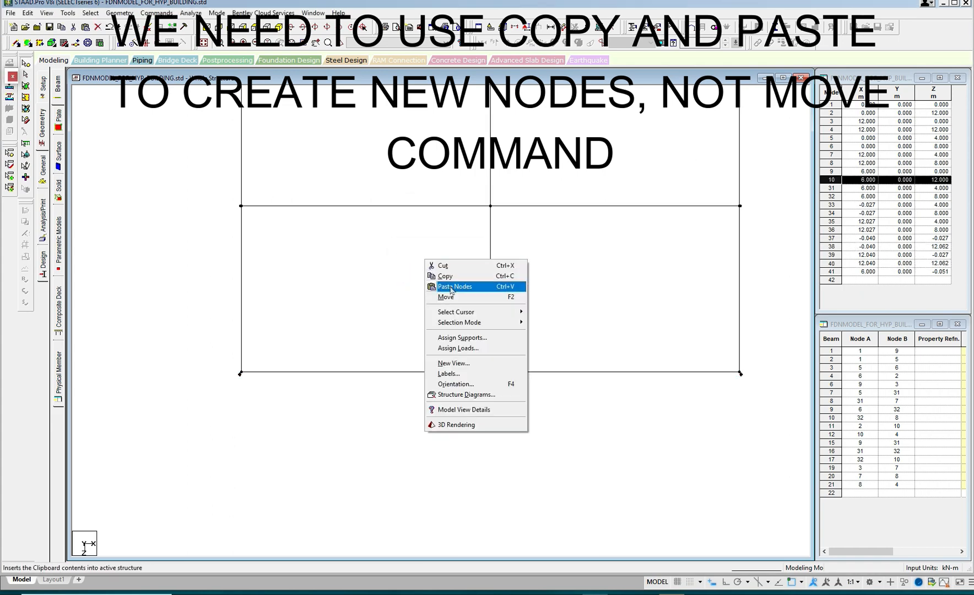
left_click(449, 285)
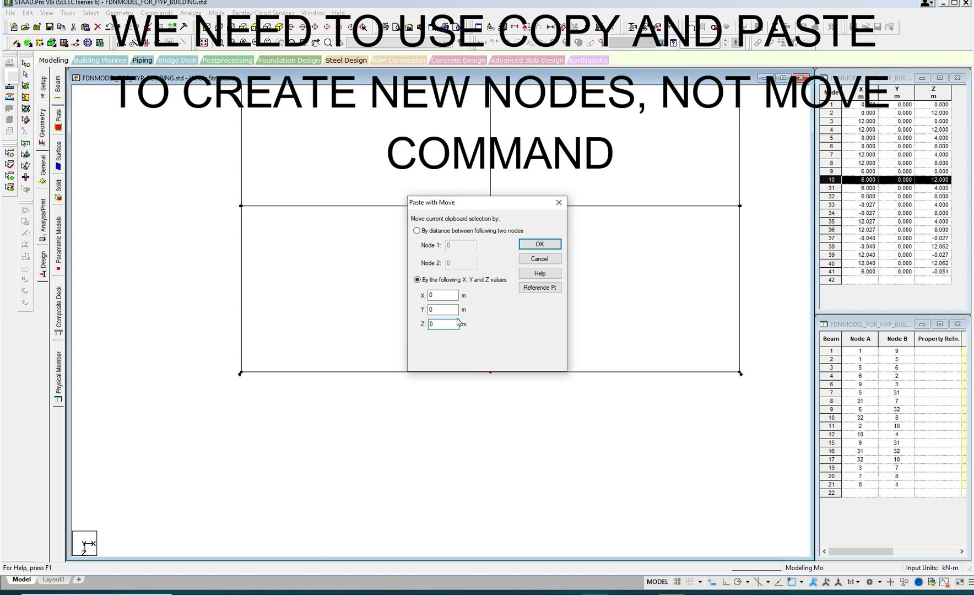
type(".0")
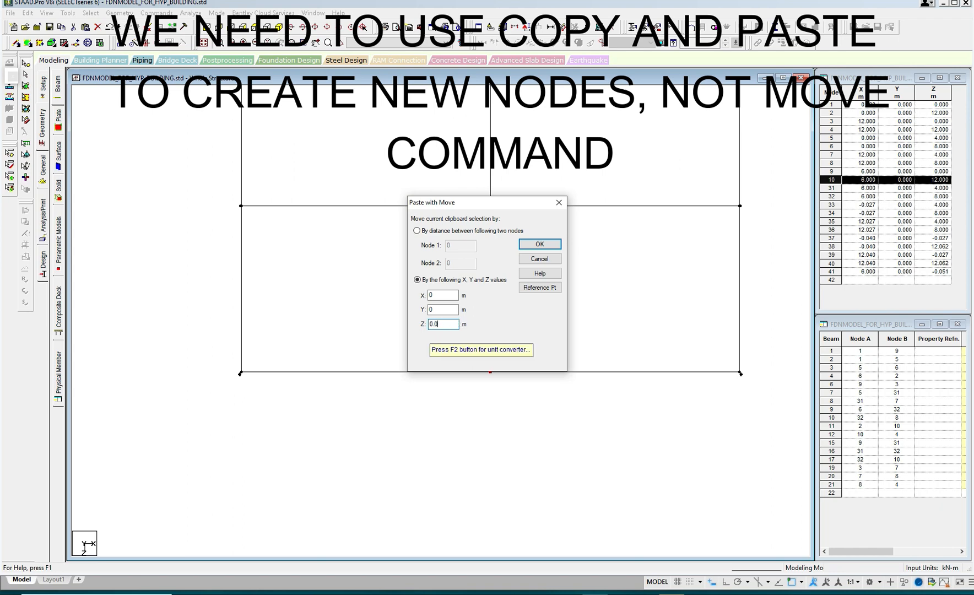
left_click(540, 244)
Inspect the pasted node beside node 10 and review the surrounding grid
scroll(541, 284, "up", 2)
scroll(491, 266, "up", 3)
middle_click_drag(483, 270, 426, 329)
scroll(468, 275, "down", 4)
scroll(466, 274, "up", 1)
scroll(420, 317, "down", 4)
middle_click_drag(431, 230, 437, 304)
scroll(437, 300, "down", 4)
scroll(428, 312, "up", 1)
Select all ten offset pedestal nodes, 33 through 42, around the perimeter of the grid
left_click(326, 470)
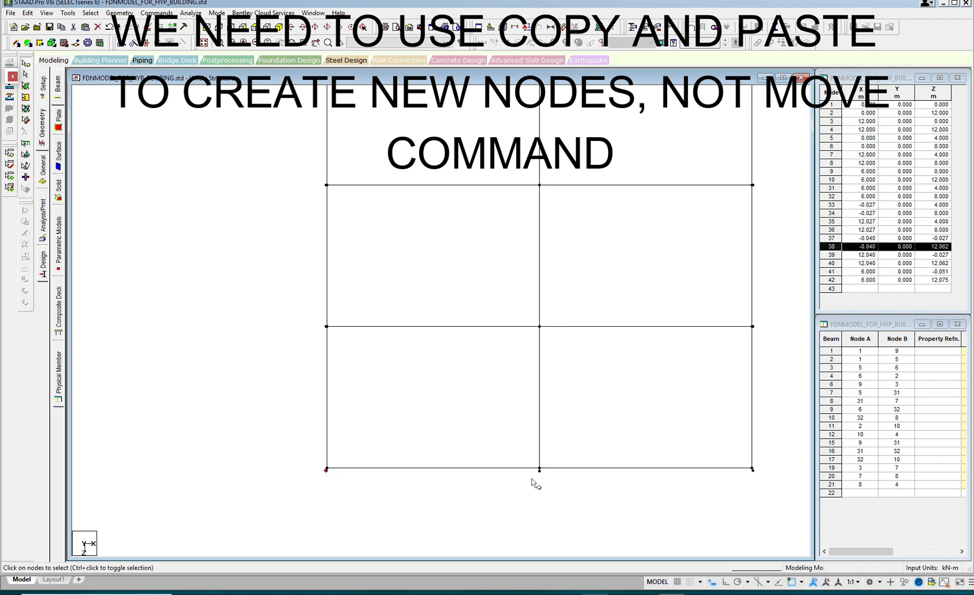
left_click(539, 470, "ctrl")
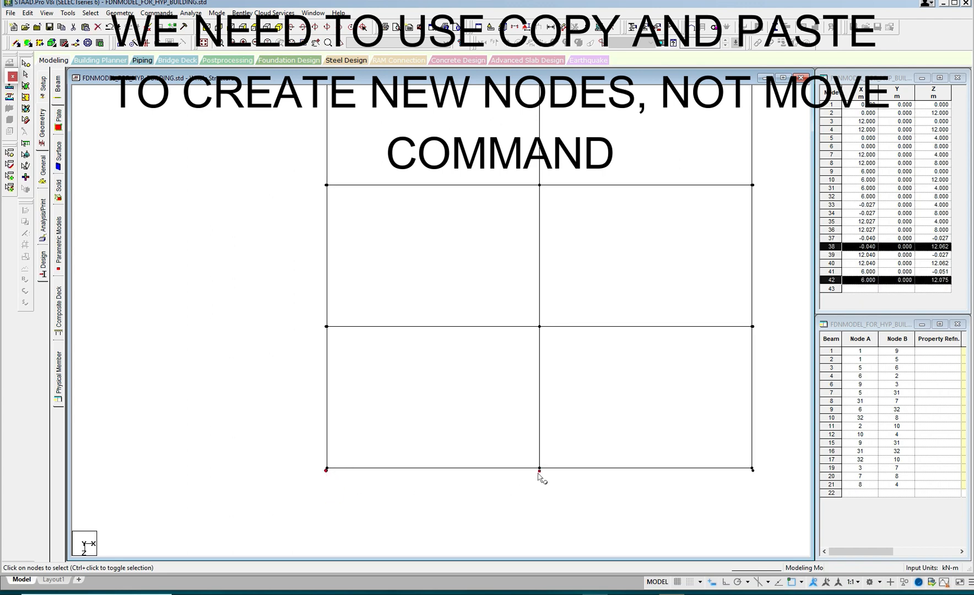
left_click(752, 470, "ctrl")
left_click(753, 326, "ctrl")
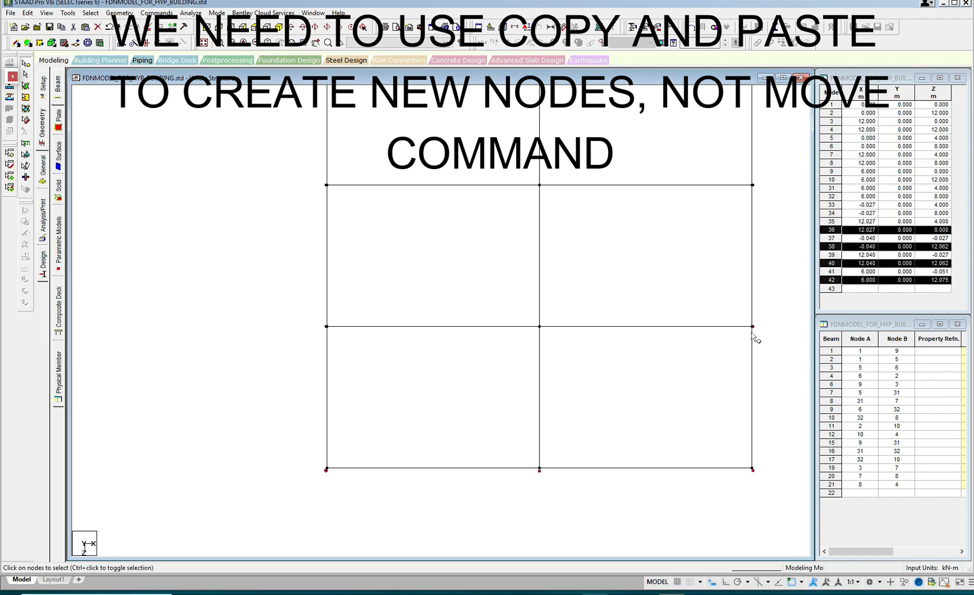
left_click(324, 328, "ctrl")
middle_click_drag(325, 223, 317, 284)
left_click(317, 246, "ctrl")
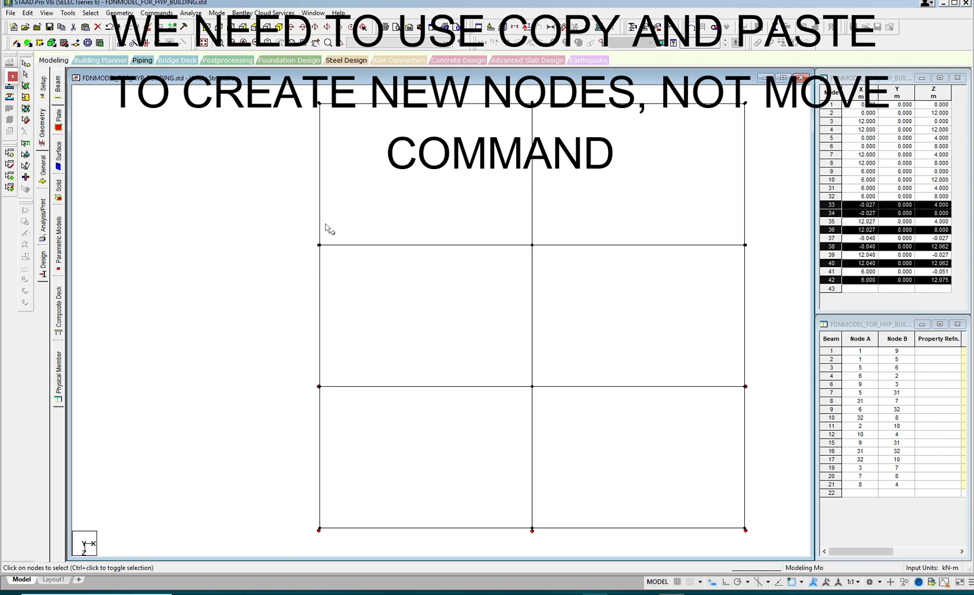
left_click(318, 103, "ctrl")
middle_click_drag(463, 169, 364, 224)
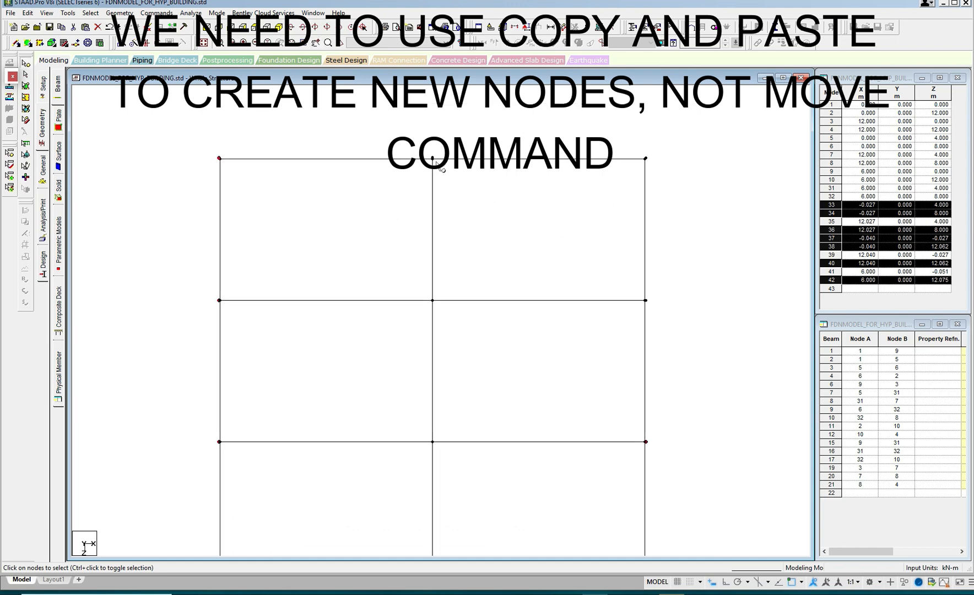
left_click(432, 158, "ctrl")
left_click(648, 158, "ctrl")
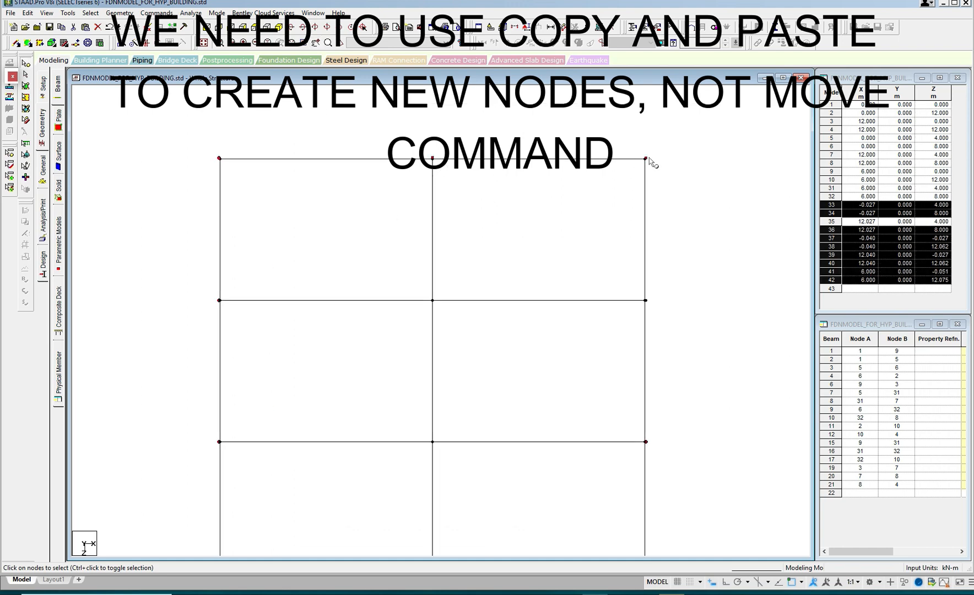
left_click(647, 302, "ctrl")
In isometric view, generate linked pedestal members from the selected nodes using Translational Repeat in Y, one step at -2.05 m spacing
left_click(279, 28)
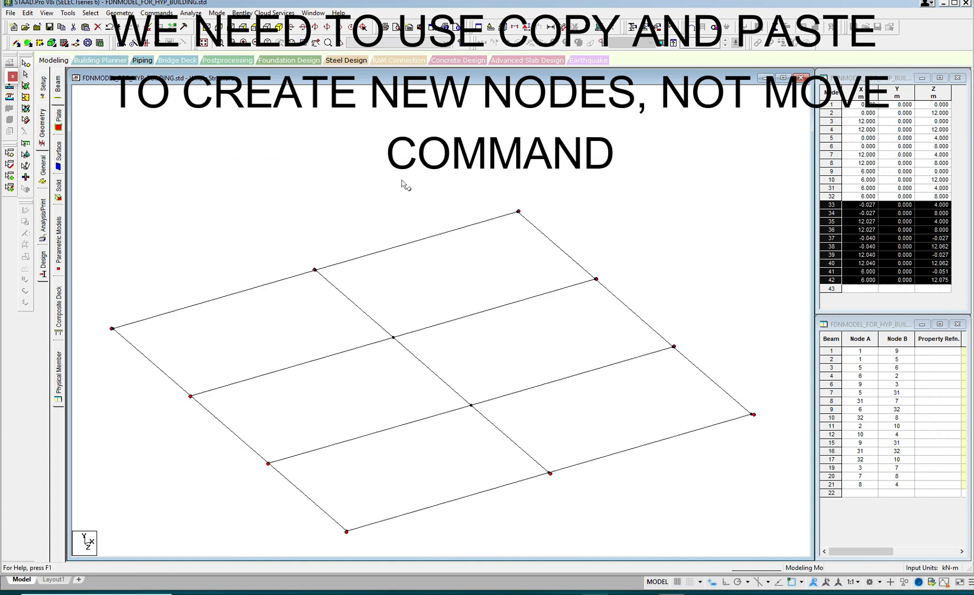
left_click(119, 13)
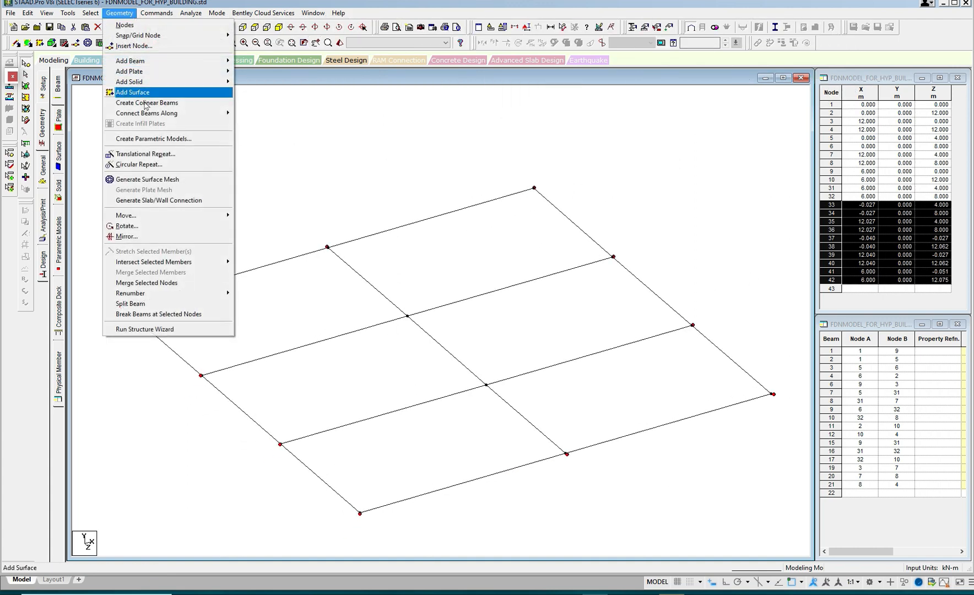
left_click(145, 154)
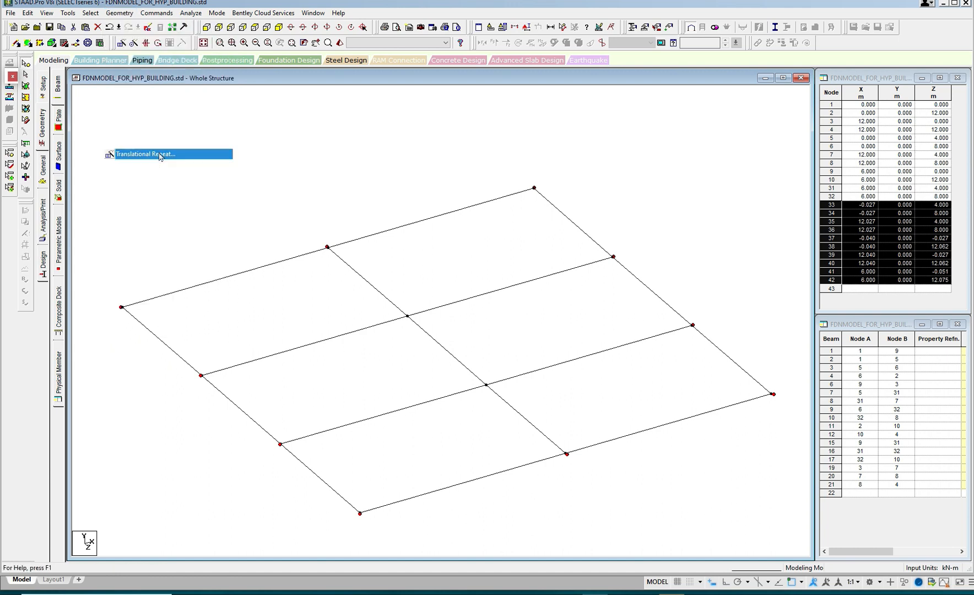
double_click(494, 340)
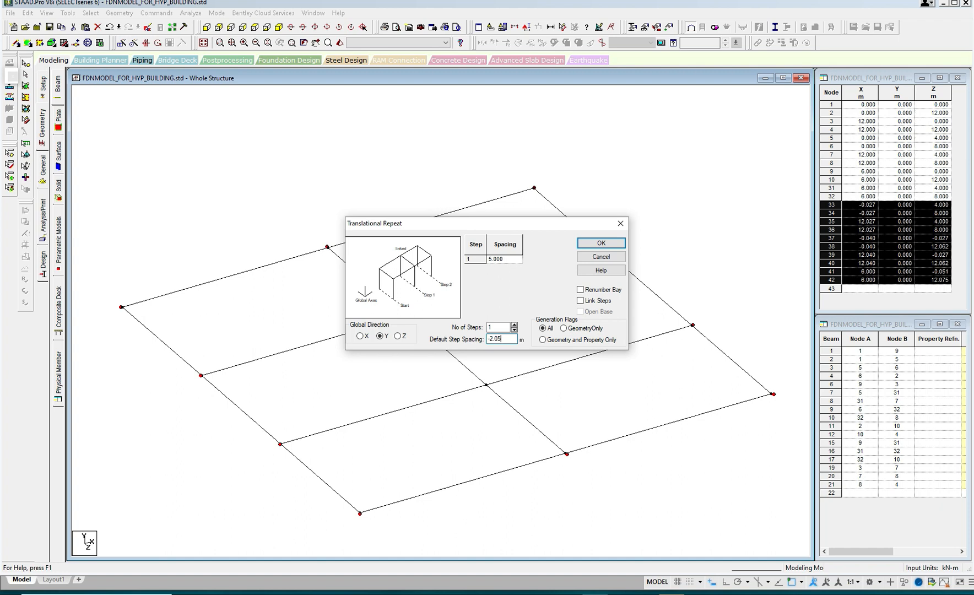
left_click(583, 301)
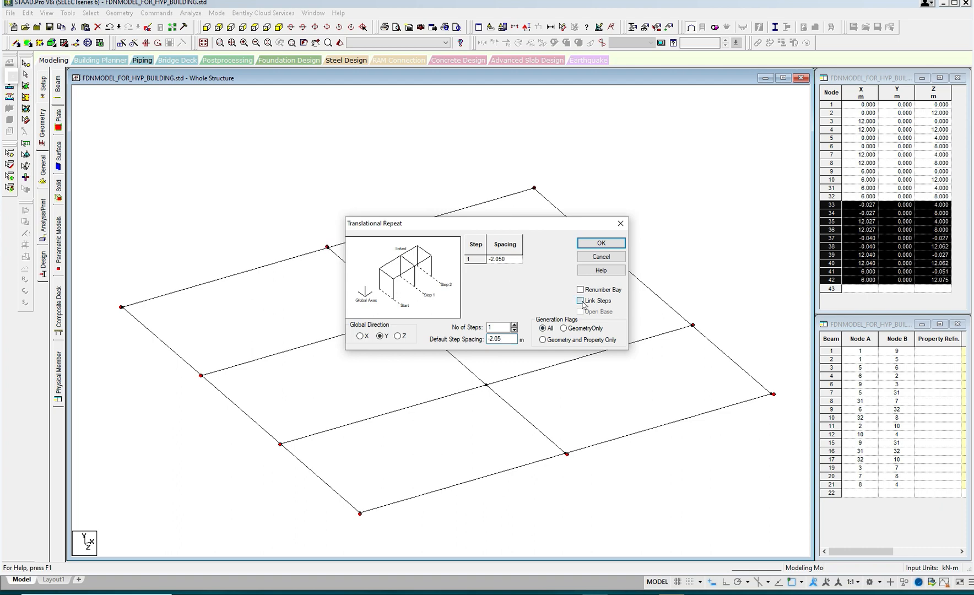
left_click(599, 243)
scroll(561, 211, "up", 5)
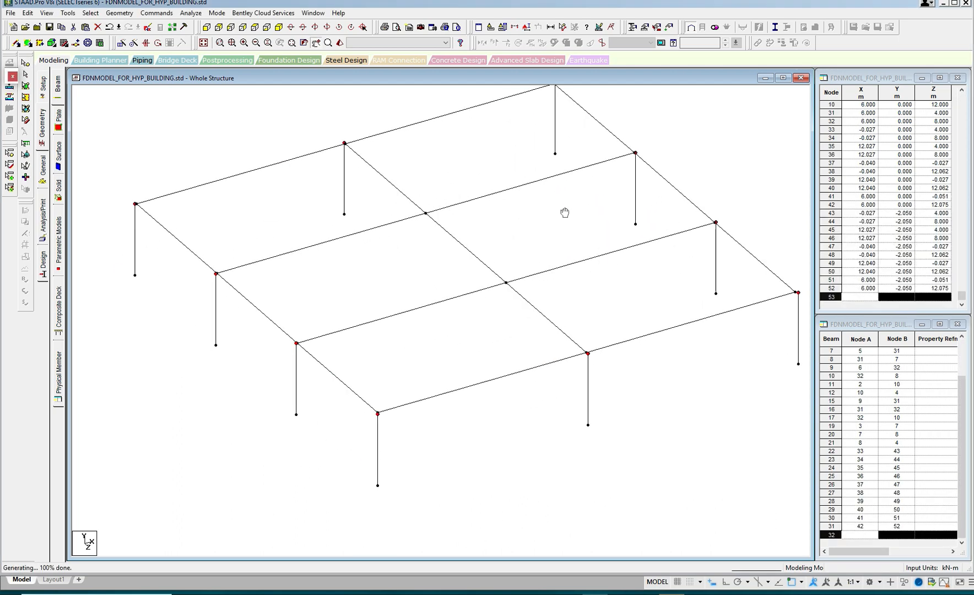
Examine the generated pedestal members and their offsets from the grid nodes around the perimeter
scroll(465, 271, "up", 3)
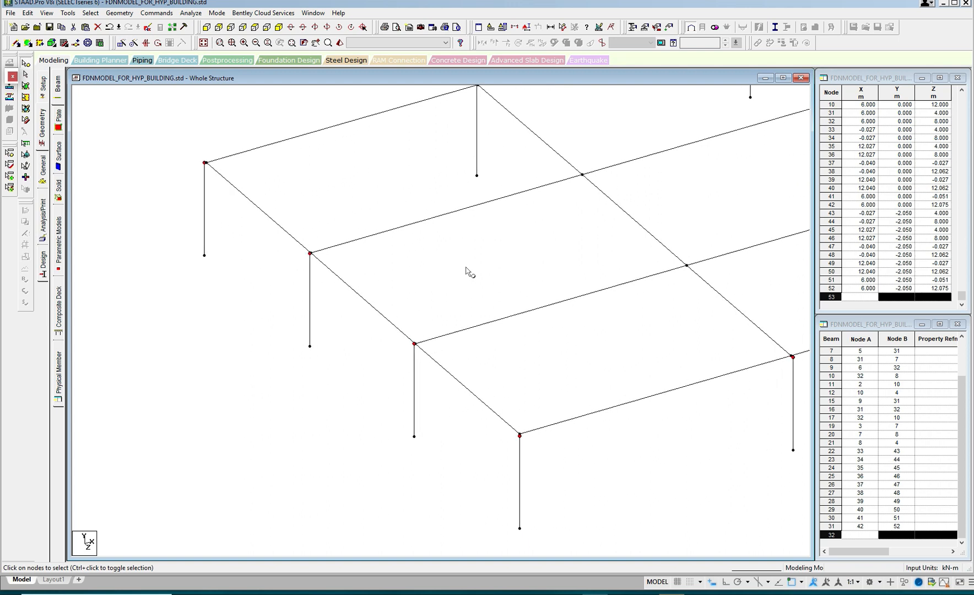
scroll(465, 270, "down", 1)
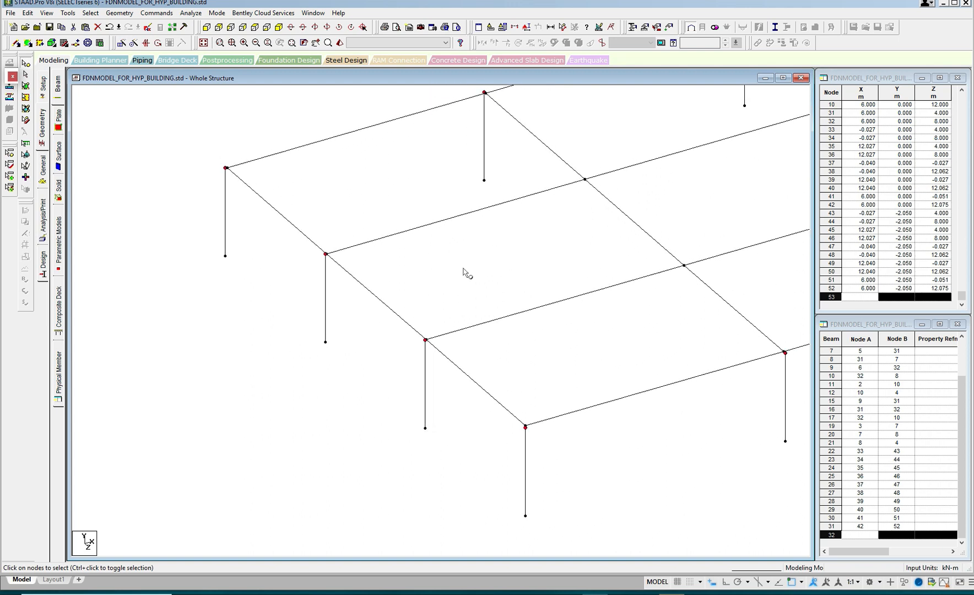
left_click(472, 265)
scroll(438, 285, "up", 3)
scroll(422, 356, "up", 3)
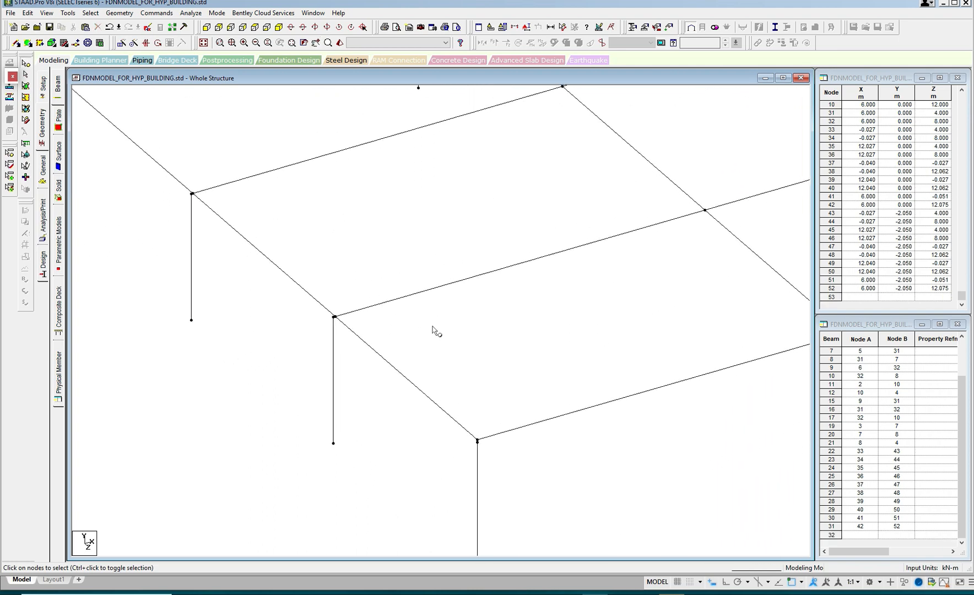
scroll(466, 298, "up", 2)
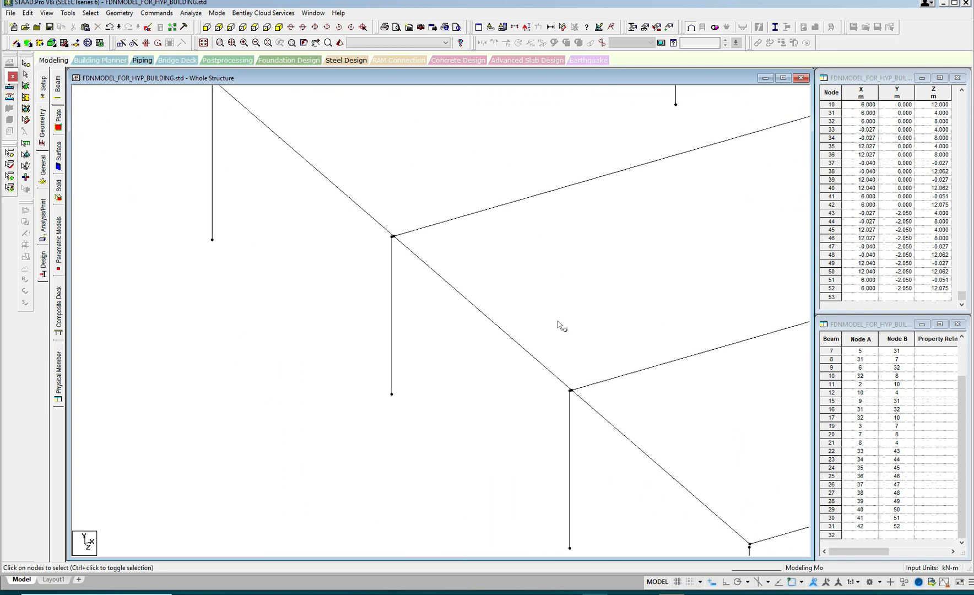
middle_click_drag(495, 276, 308, 283)
scroll(303, 286, "down", 1)
scroll(409, 269, "down", 2)
scroll(301, 286, "down", 2)
middle_click_drag(409, 275, 448, 259)
middle_click_drag(335, 281, 548, 333)
scroll(547, 334, "up", 1)
middle_click_drag(310, 251, 315, 281)
scroll(331, 235, "up", 1)
middle_click_drag(353, 224, 335, 259)
scroll(340, 234, "up", 1)
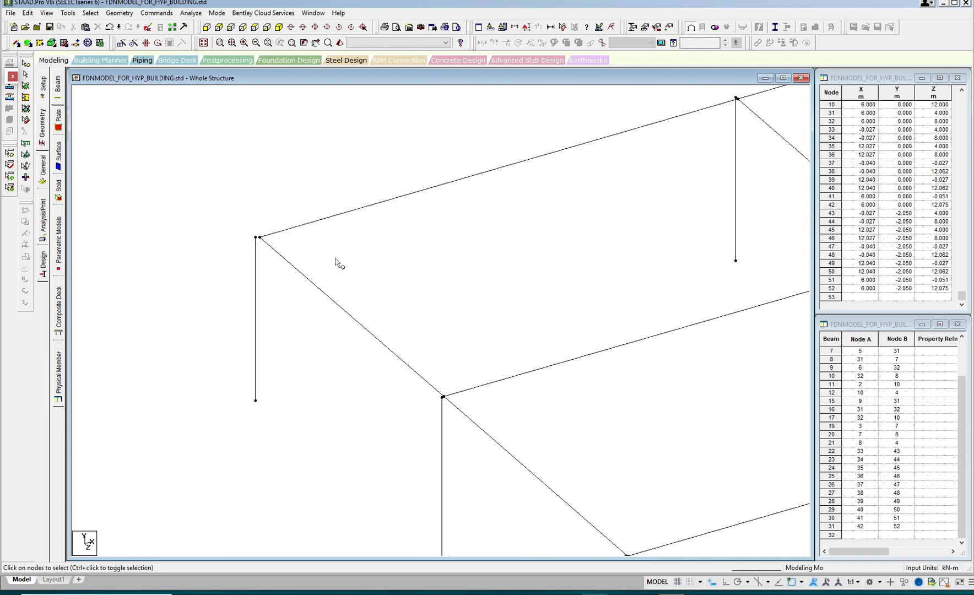
Copy the two beams meeting at corner node 1 and paste them from that corner onto offset node 37, shifting X -0.04 and Z -0.027 m
left_click(329, 292)
left_click(340, 221, "ctrl")
right_click(315, 164)
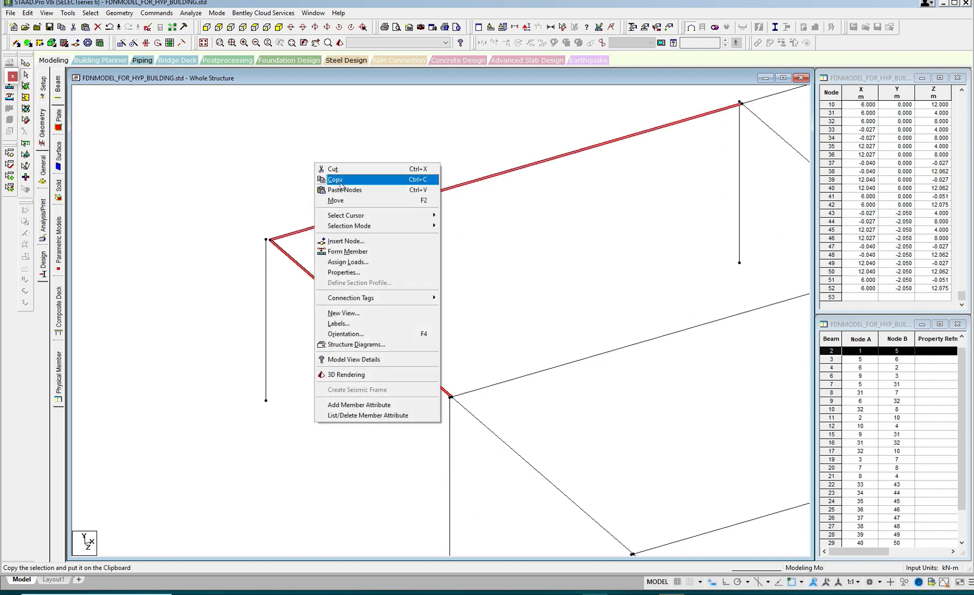
left_click(338, 179)
right_click(318, 164)
left_click(343, 190)
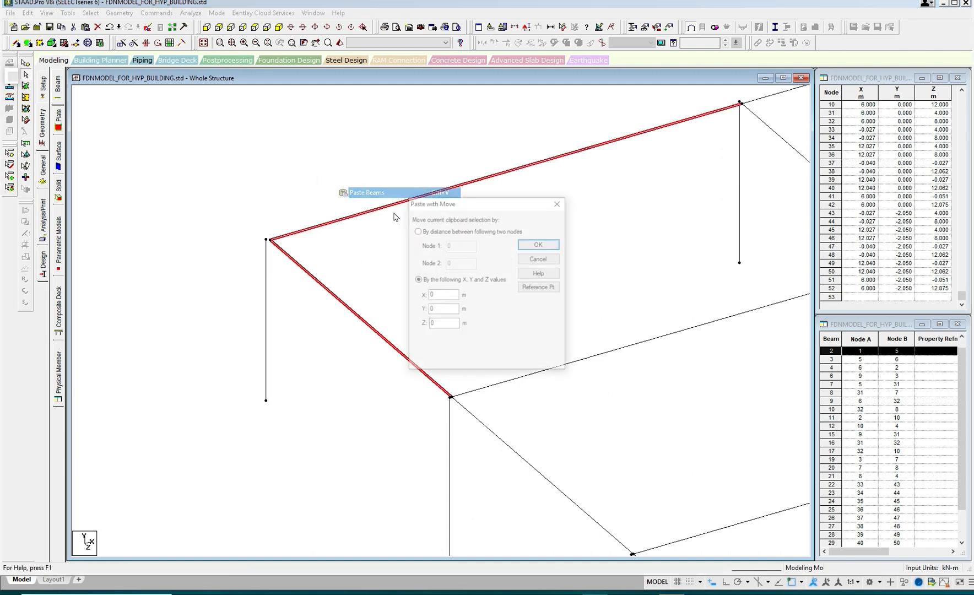
left_click(528, 287)
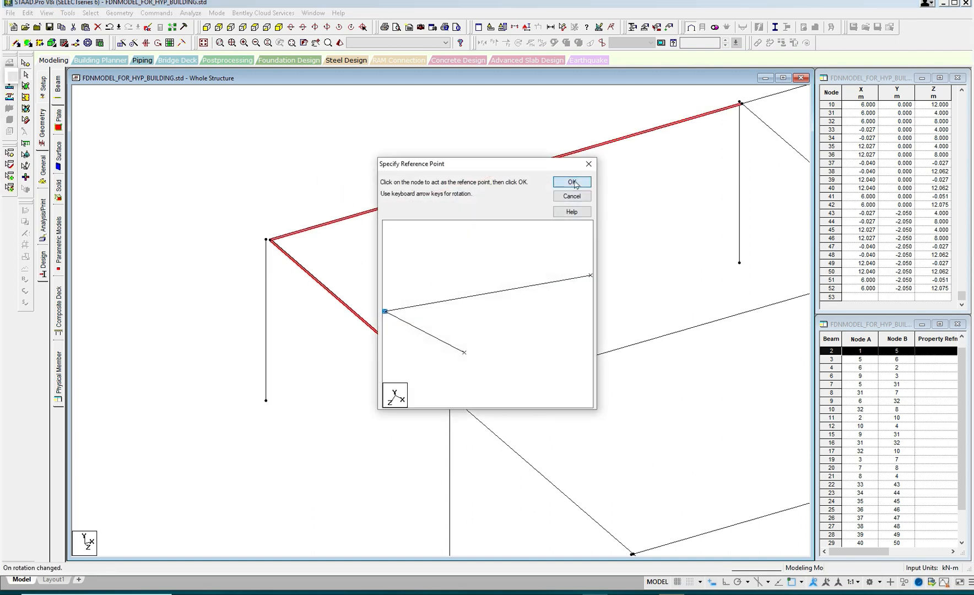
left_click(571, 183)
left_click(274, 235)
left_click(542, 247)
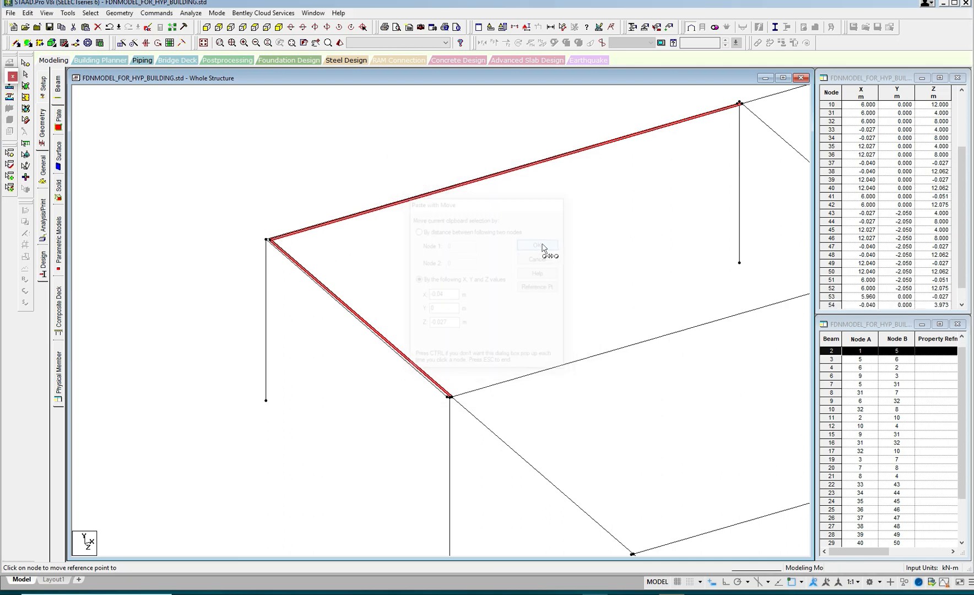
Copy the two beams meeting at corner node 3 and paste them from that corner onto offset node 39, shifting X 0.04 and Z -0.027 m
middle_click_drag(792, 227, 406, 299)
middle_click_drag(614, 237, 332, 357)
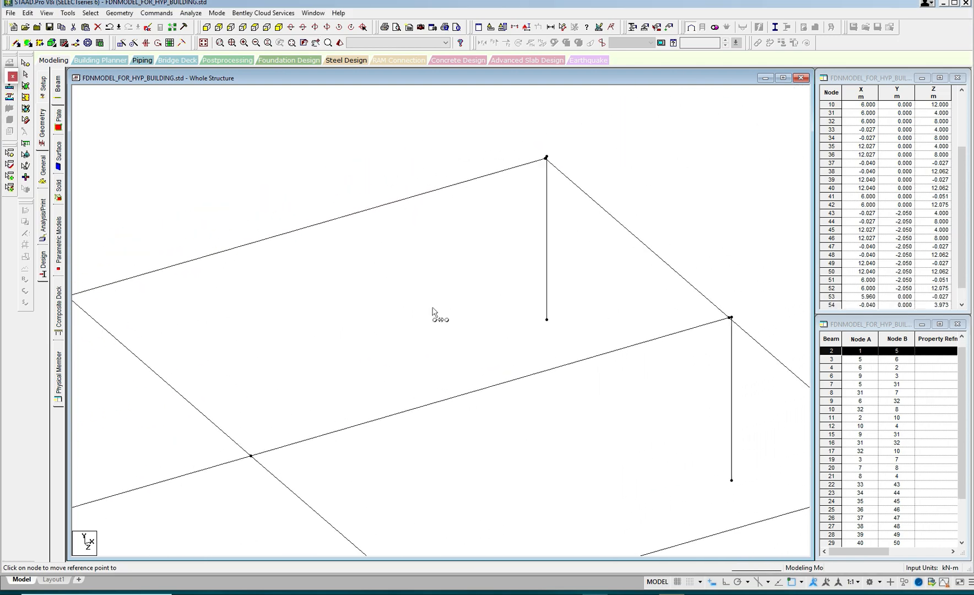
left_click(597, 207)
left_click(533, 164, "ctrl")
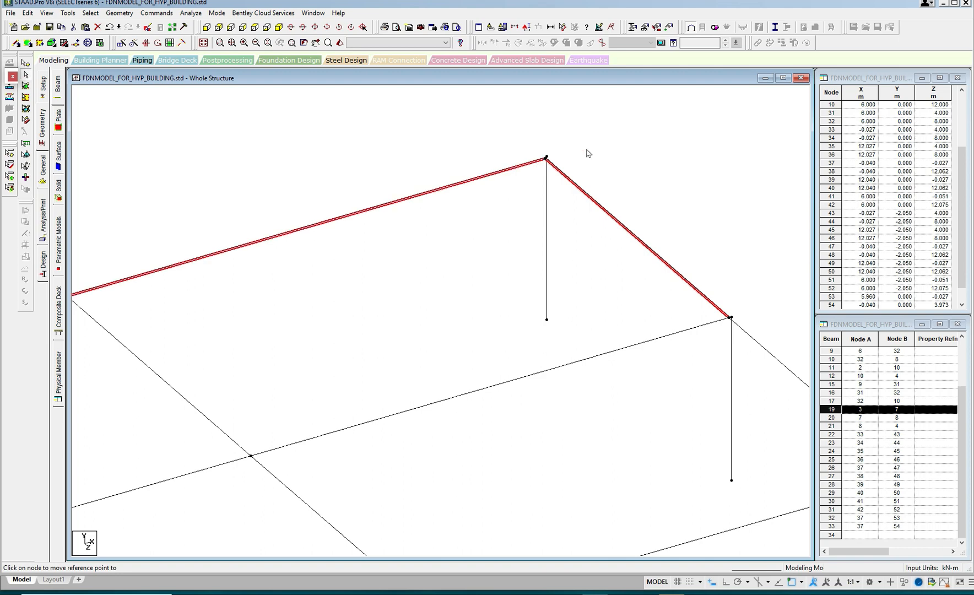
right_click(589, 146)
right_click(603, 156)
left_click(623, 183)
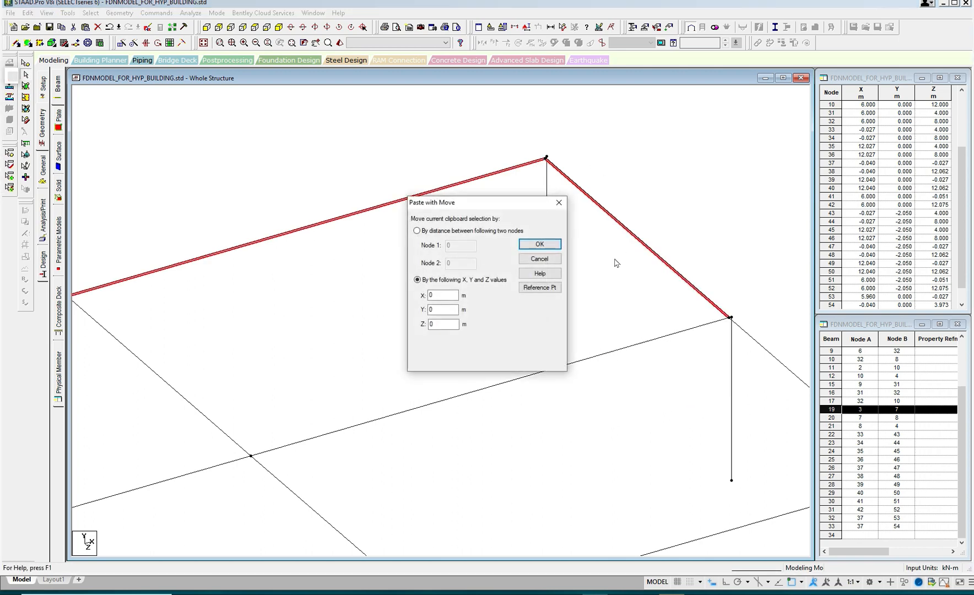
left_click(614, 223)
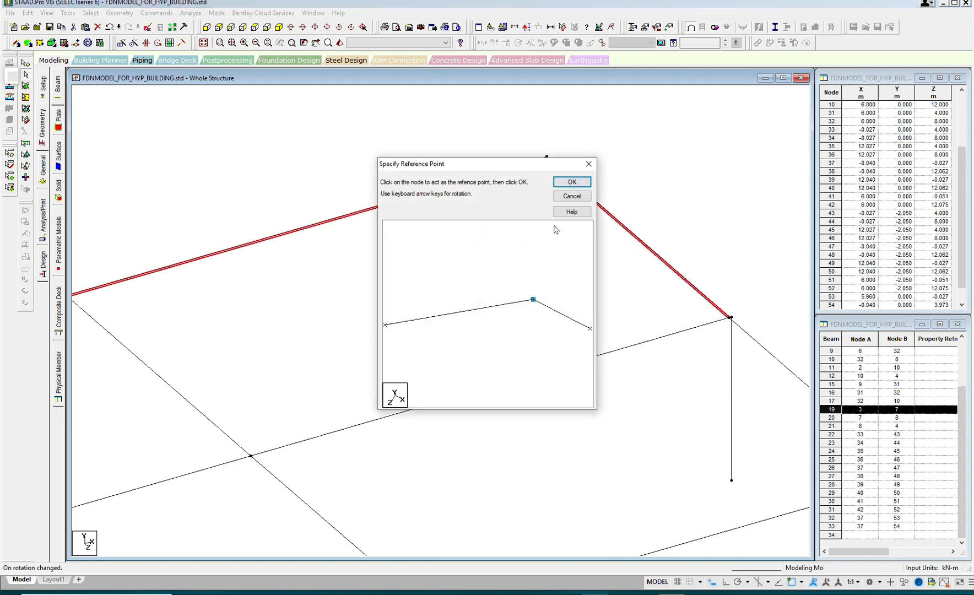
left_click(572, 182)
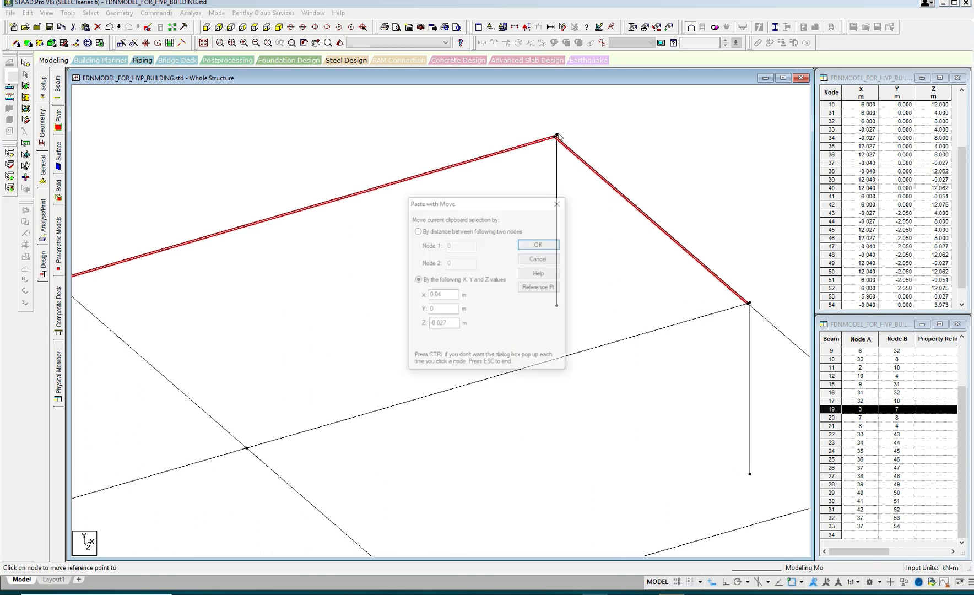
left_click(557, 136)
left_click(544, 245)
Copy beams 12 and 21 meeting at corner node 4 and paste them with that corner as reference onto offset node 40
middle_click_drag(602, 246, 442, 138)
middle_click_drag(615, 214, 572, 198)
middle_click_drag(655, 240, 503, 182)
middle_click_drag(522, 266, 531, 174)
middle_click_drag(420, 431, 578, 276)
middle_click_drag(386, 353, 326, 361)
left_click(444, 328)
left_click(308, 347, "ctrl")
middle_click_drag(661, 307, 457, 335)
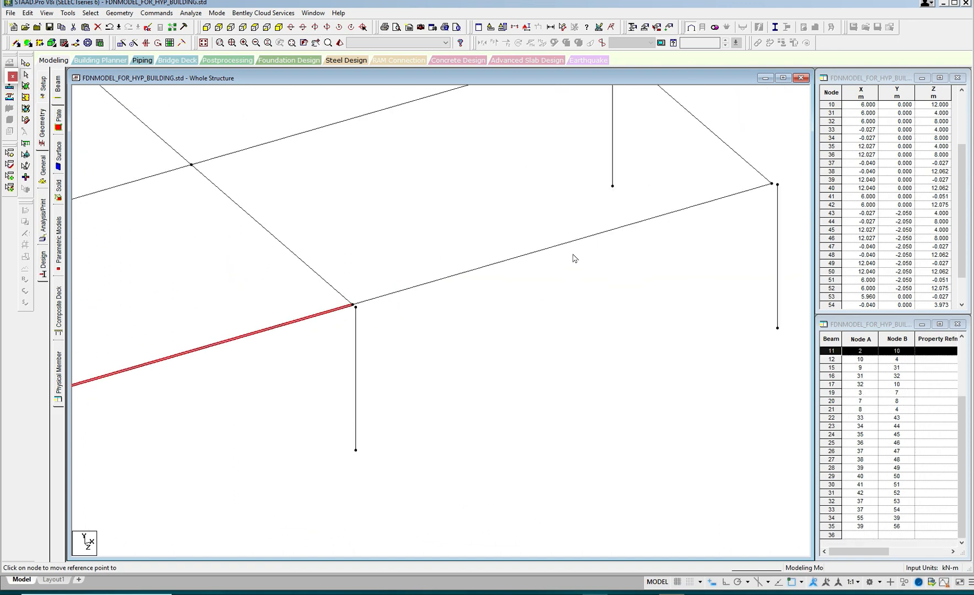
left_click(575, 241, "ctrl")
left_click(741, 204)
left_click(743, 191)
left_click(751, 167, "ctrl")
middle_click_drag(752, 169, 628, 178)
right_click(627, 175)
left_click(639, 193)
right_click(629, 177)
left_click(646, 205)
left_click(540, 288)
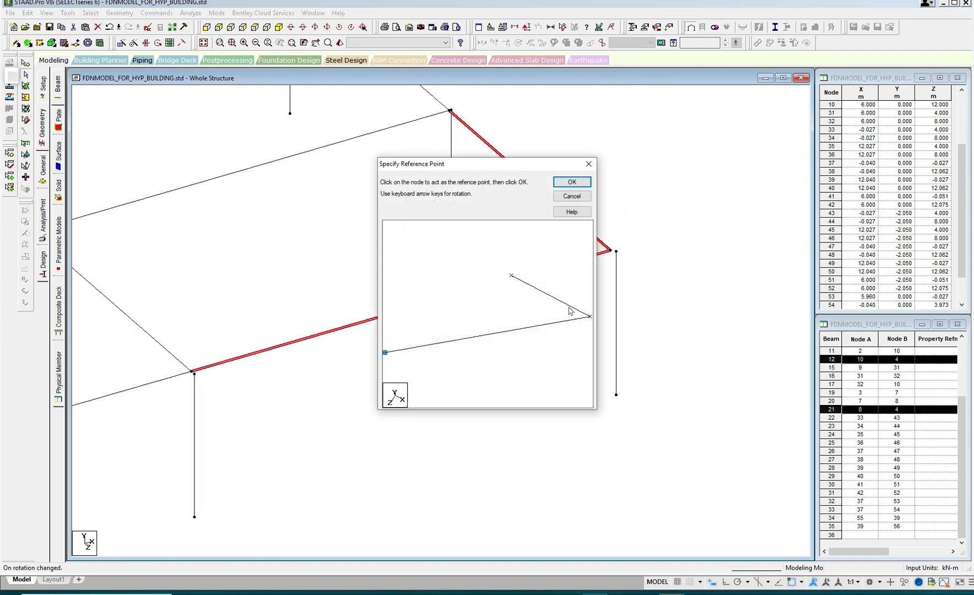
left_click(585, 197)
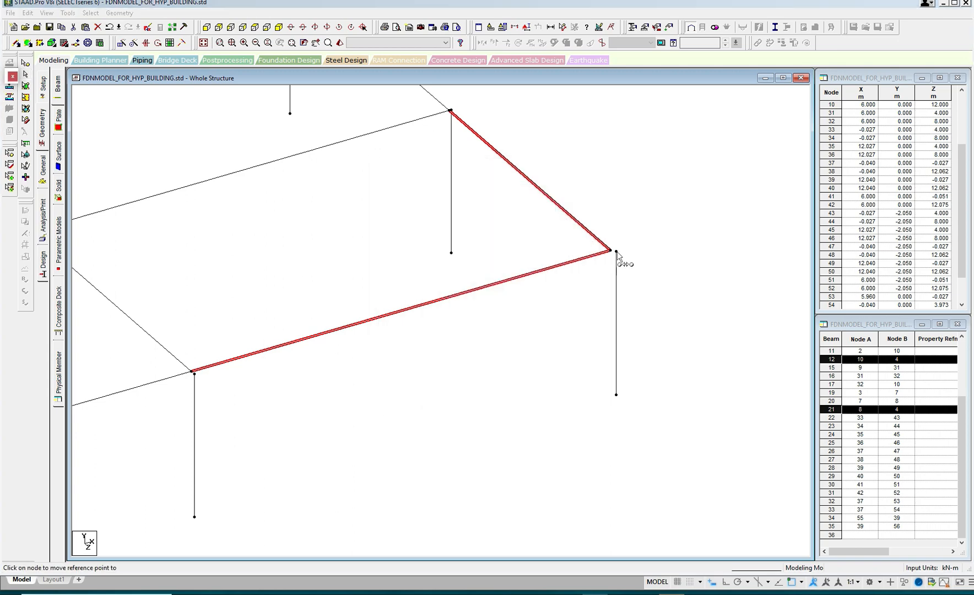
left_click(615, 251)
left_click(553, 244)
Copy the two beams meeting at corner node 2 and paste them with that corner as reference onto offset node 38
middle_click_drag(258, 361, 400, 283)
middle_click_drag(105, 343, 445, 278)
middle_click_drag(300, 352, 467, 322)
left_click(469, 305)
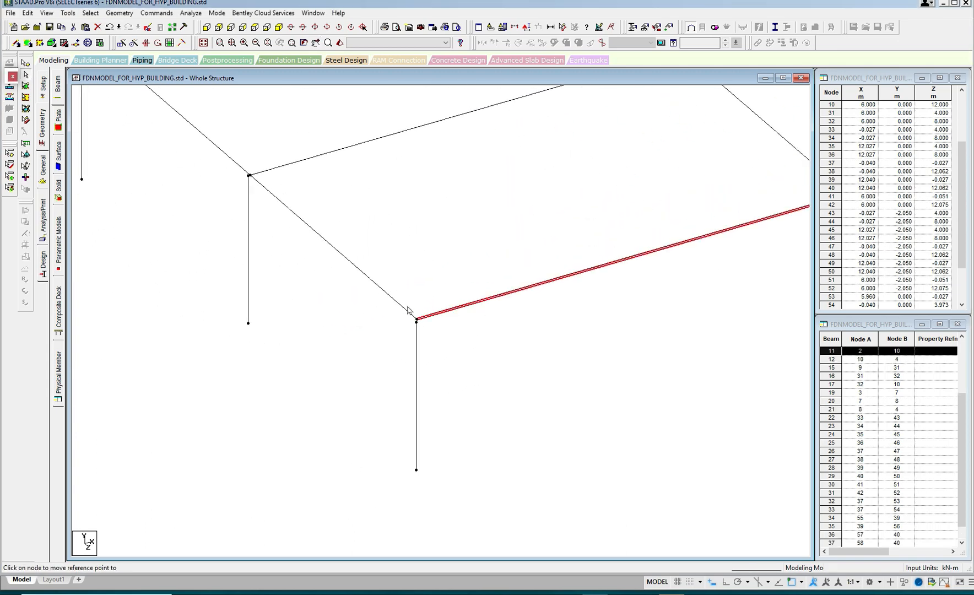
right_click(449, 237)
left_click(466, 254)
right_click(471, 232)
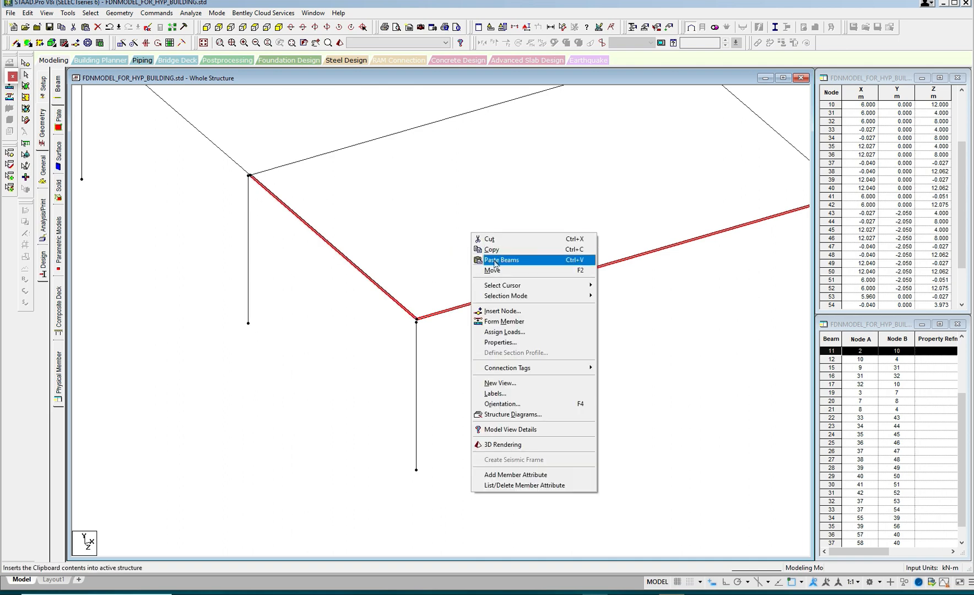
left_click(501, 259)
left_click(527, 288)
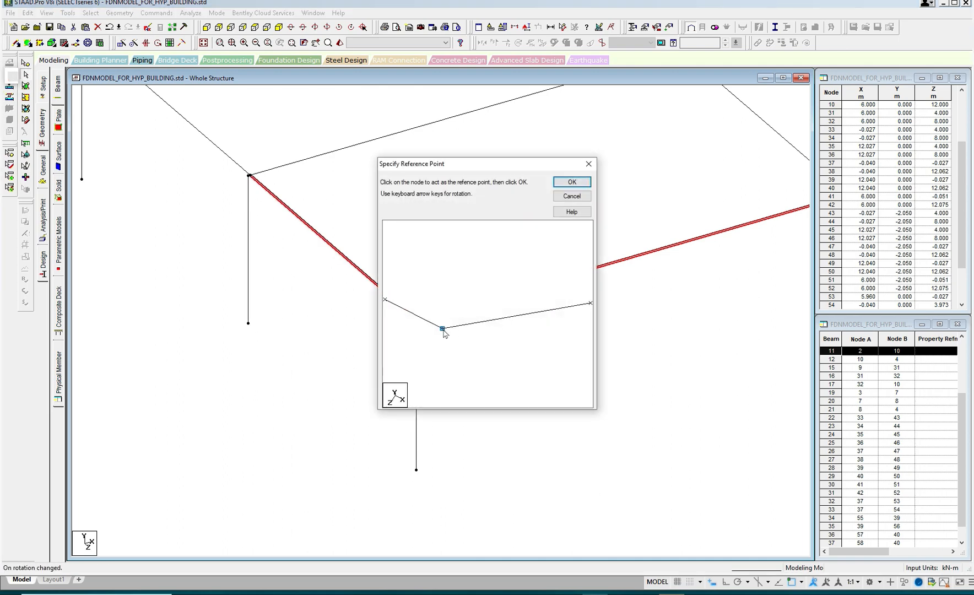
left_click(572, 182)
left_click(416, 324)
left_click(543, 246)
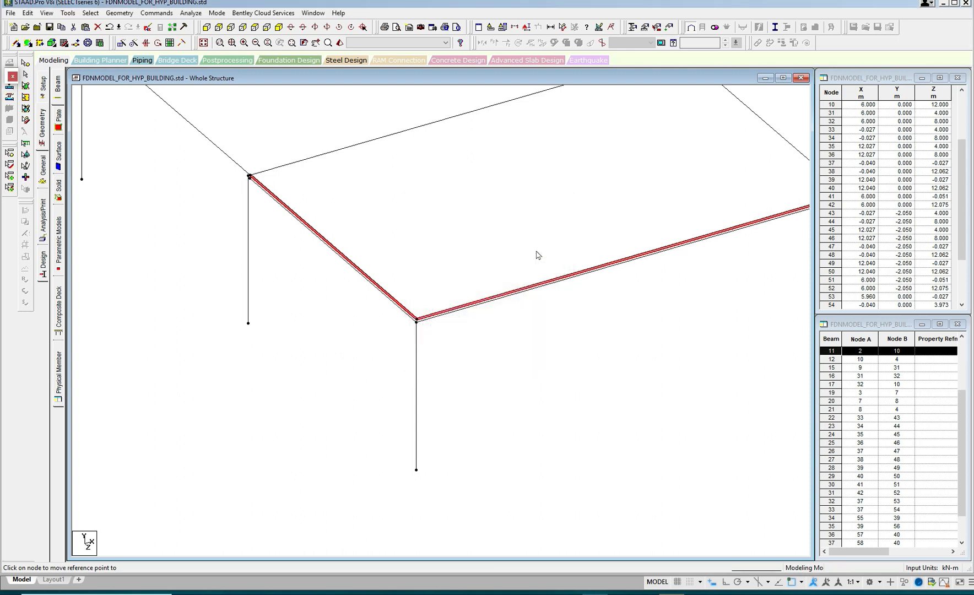
Query the offset corner node 38 and cut a section in the X-Z plane at that node, viewed from above
left_click(513, 334)
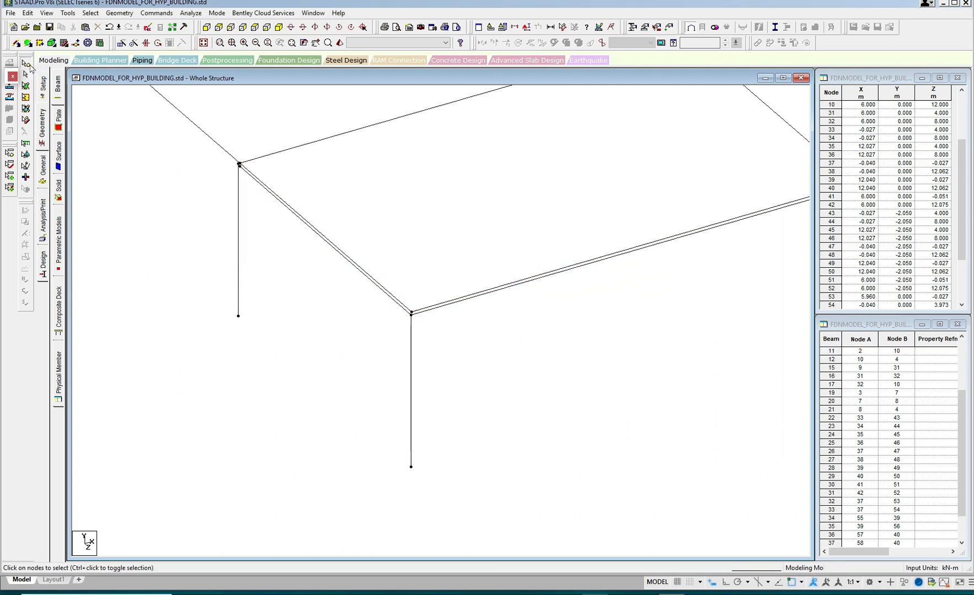
double_click(413, 315)
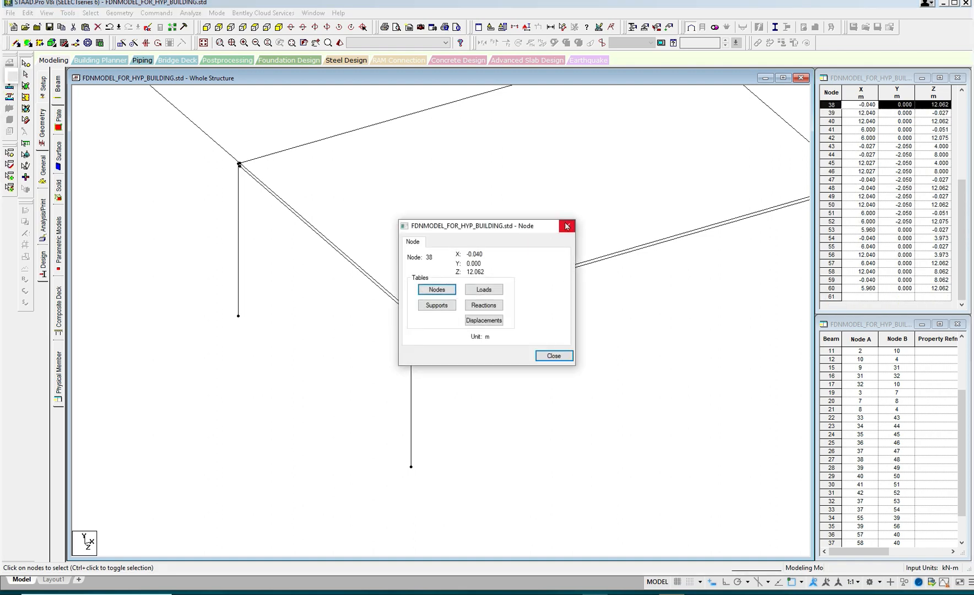
left_click(567, 226)
left_click(90, 13)
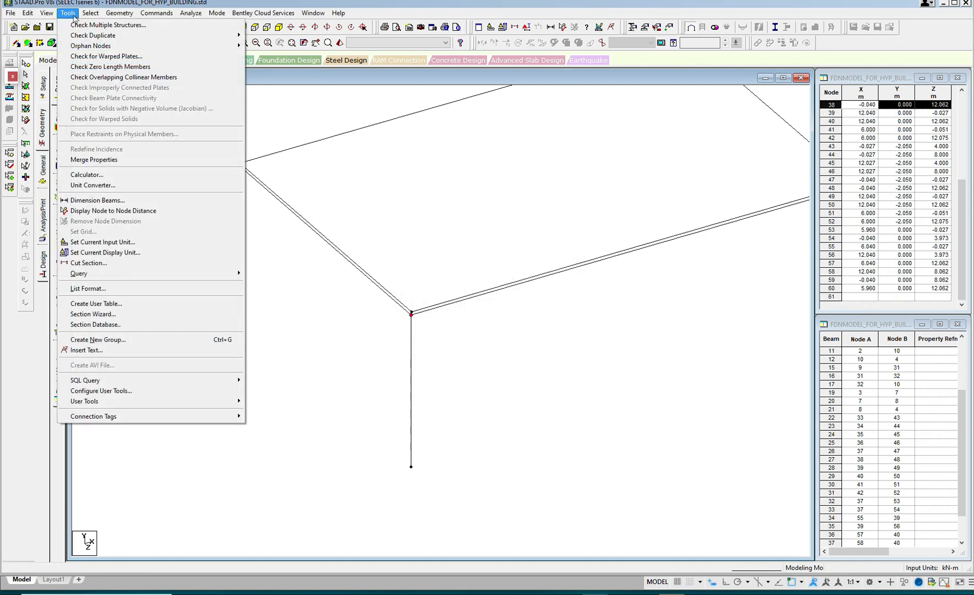
left_click(91, 263)
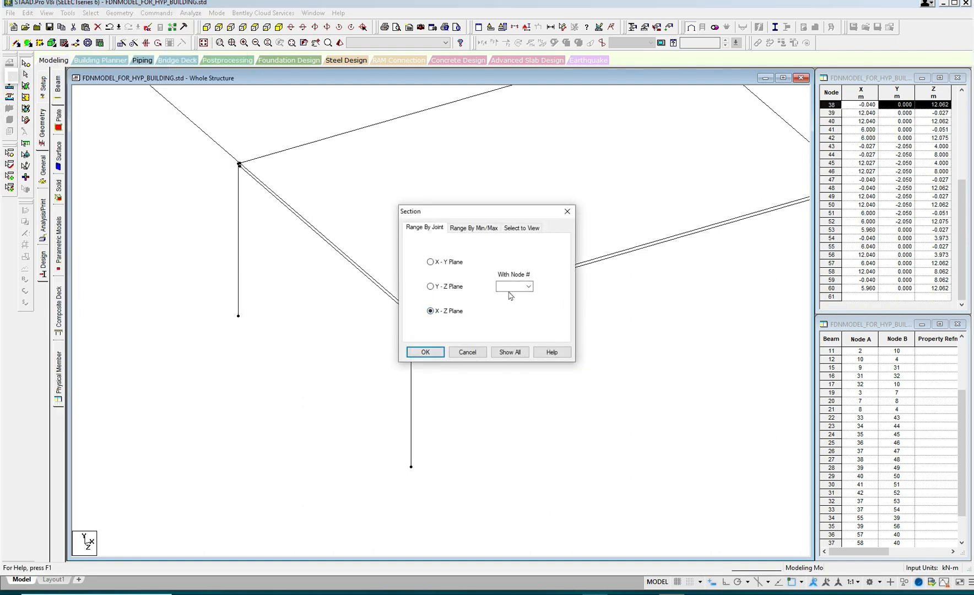
left_click(425, 352)
left_click(255, 27)
Add beams by perpendicular intersection from corner node 1 onto the two offset beams beside it
middle_click_drag(352, 166, 335, 244)
middle_click_drag(364, 143, 495, 340)
scroll(463, 329, "down", 1)
middle_click_drag(387, 234, 464, 294)
scroll(456, 284, "down", 1)
middle_click_drag(418, 129, 407, 359)
middle_click_drag(364, 210, 372, 298)
scroll(306, 177, "up", 2)
middle_click_drag(316, 195, 445, 261)
scroll(337, 250, "up", 2)
left_click(119, 12)
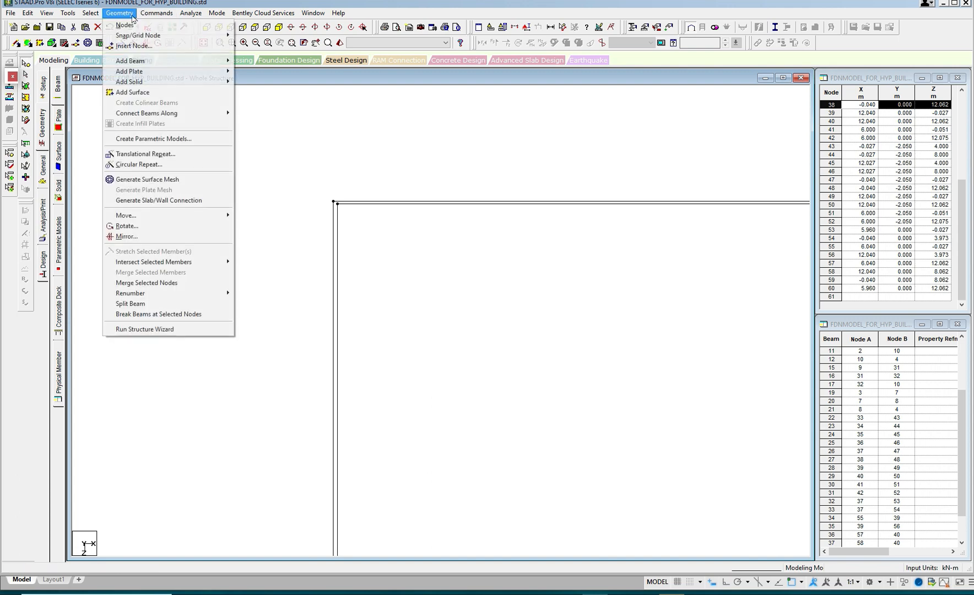
mouse_move(144, 62)
left_click(298, 85)
scroll(321, 177, "up", 1)
middle_click_drag(352, 203, 569, 193)
left_click(292, 206)
left_click(374, 183)
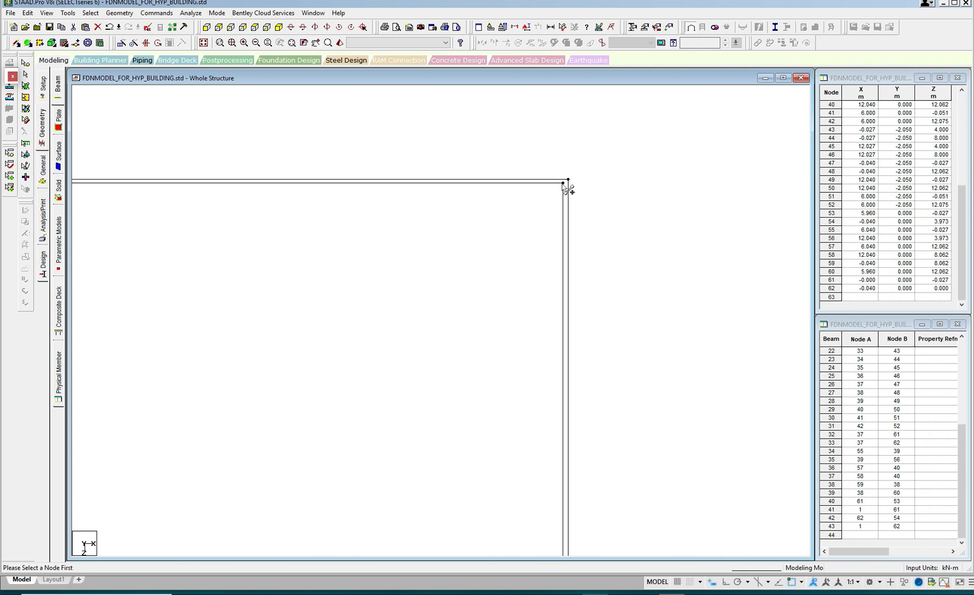
Add perpendicular beams from corner node 3 onto its two adjacent offset beams
left_click(564, 183)
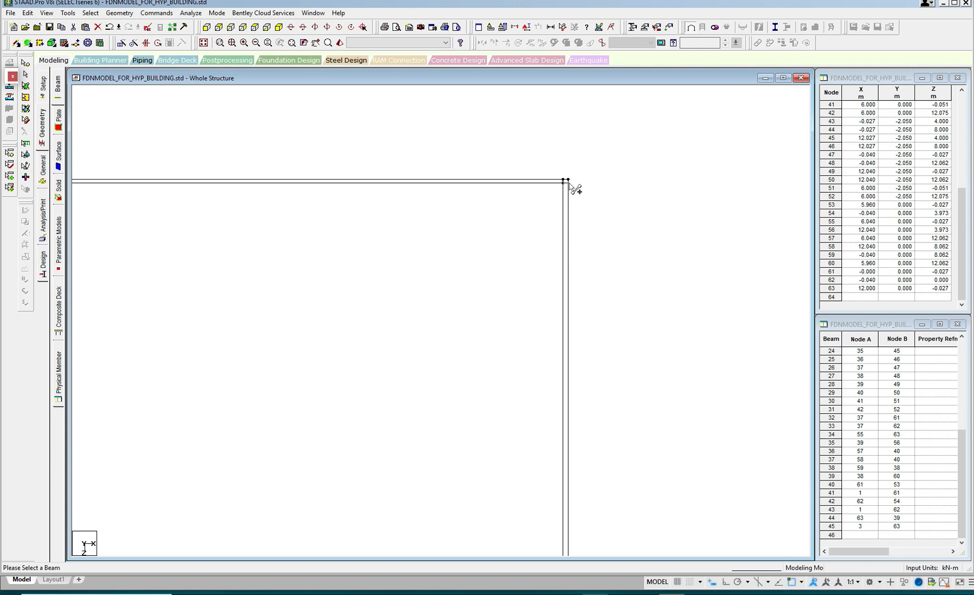
middle_click_drag(579, 183, 648, 72)
left_click(542, 153)
Add perpendicular beams from corner node 4 onto its two adjacent offset beams
middle_click_drag(637, 369, 639, 118)
middle_click_drag(643, 435, 653, 5)
middle_click_drag(646, 334, 647, 5)
scroll(621, 318, "up", 4)
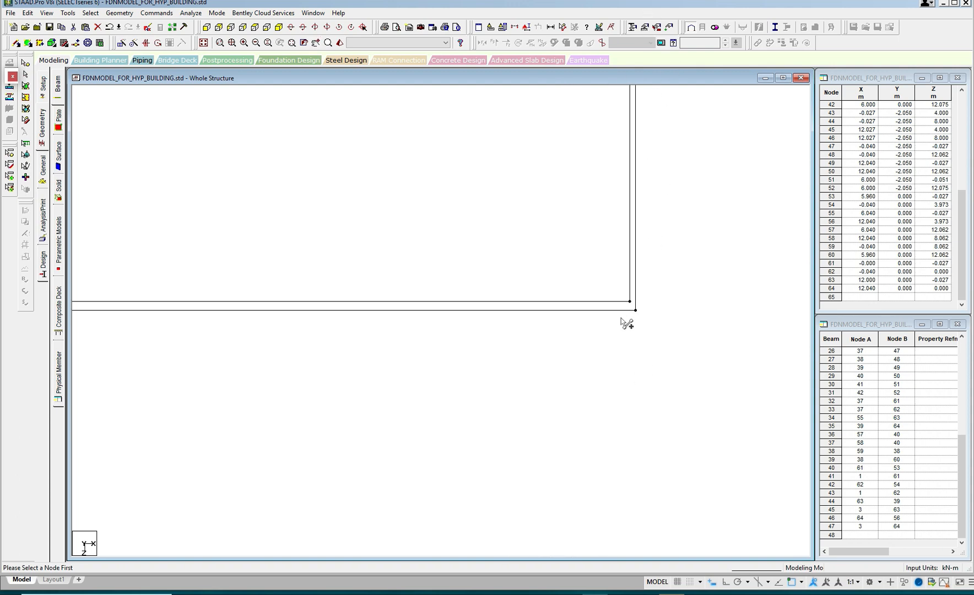
middle_click_drag(645, 312, 469, 274)
scroll(468, 274, "up", 4)
middle_click_drag(624, 339, 561, 227)
scroll(551, 285, "up", 2)
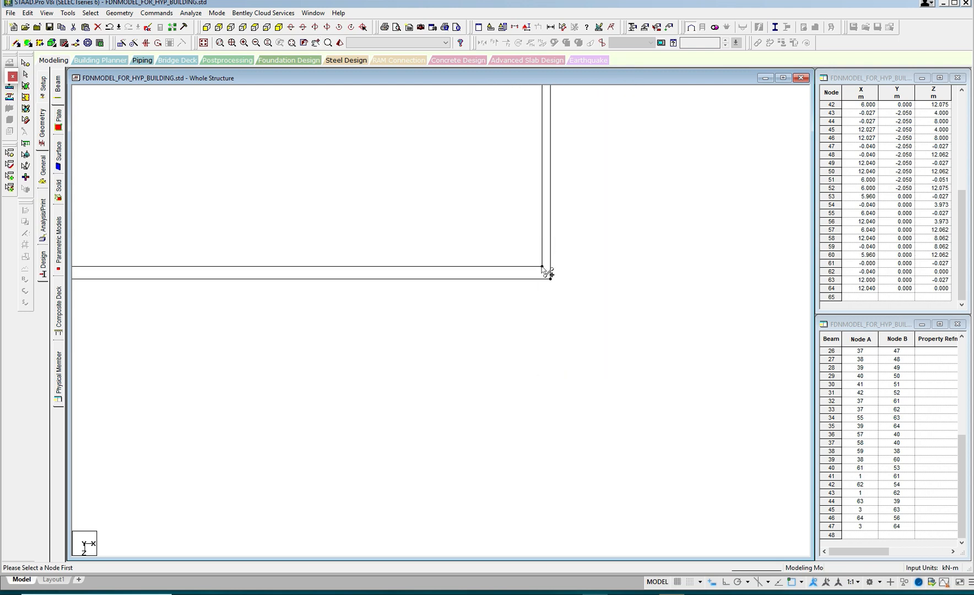
left_click(550, 270)
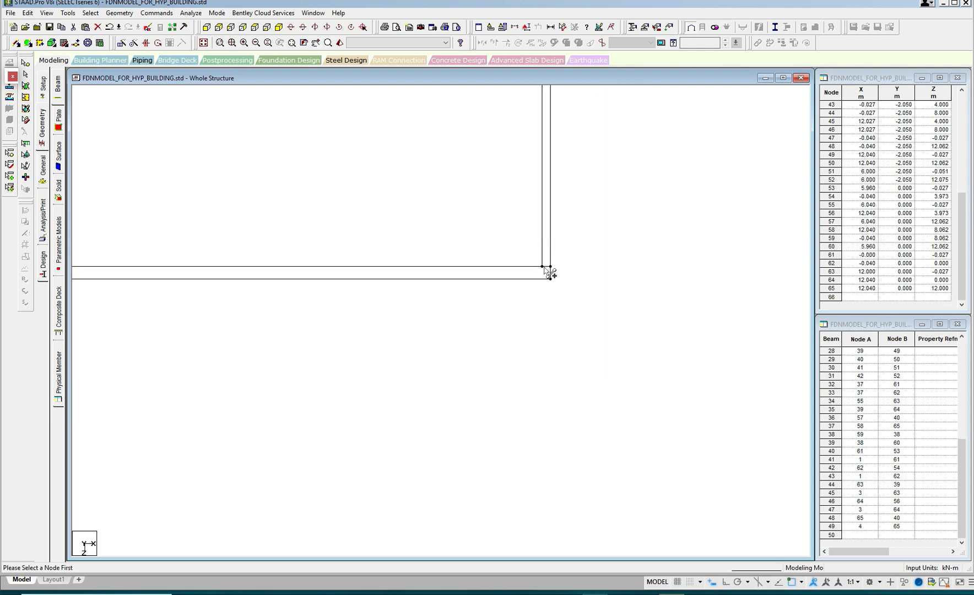
left_click(544, 279)
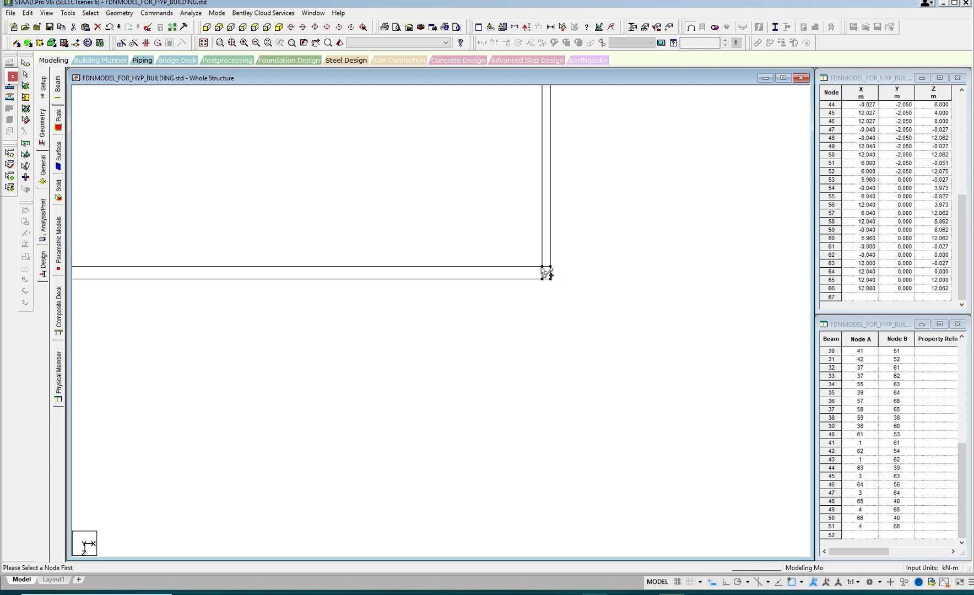
Add perpendicular beams from corner node 2 onto its two adjacent offset beams and end the command
middle_click_drag(412, 286, 652, 264)
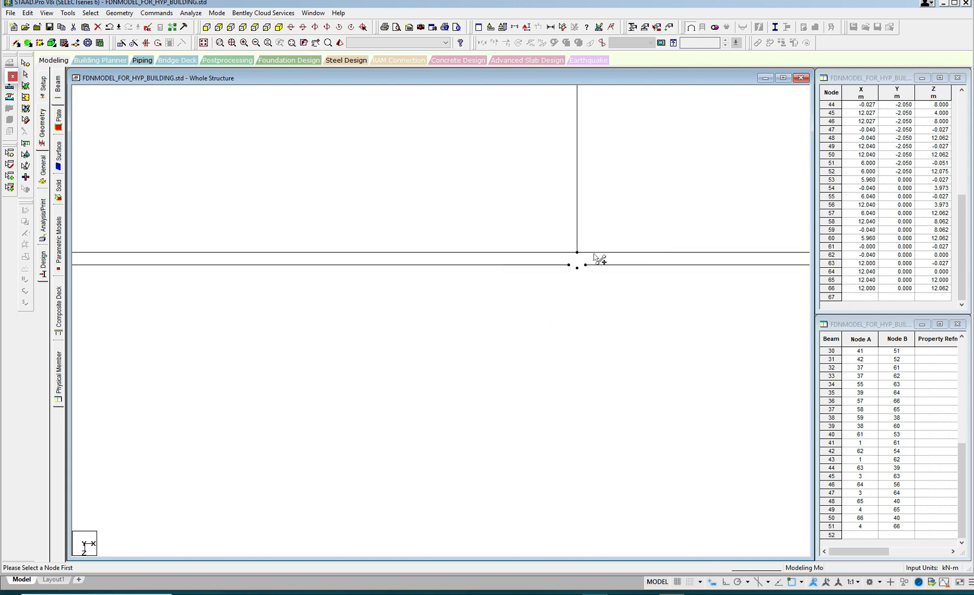
middle_click_drag(533, 253, 841, 244)
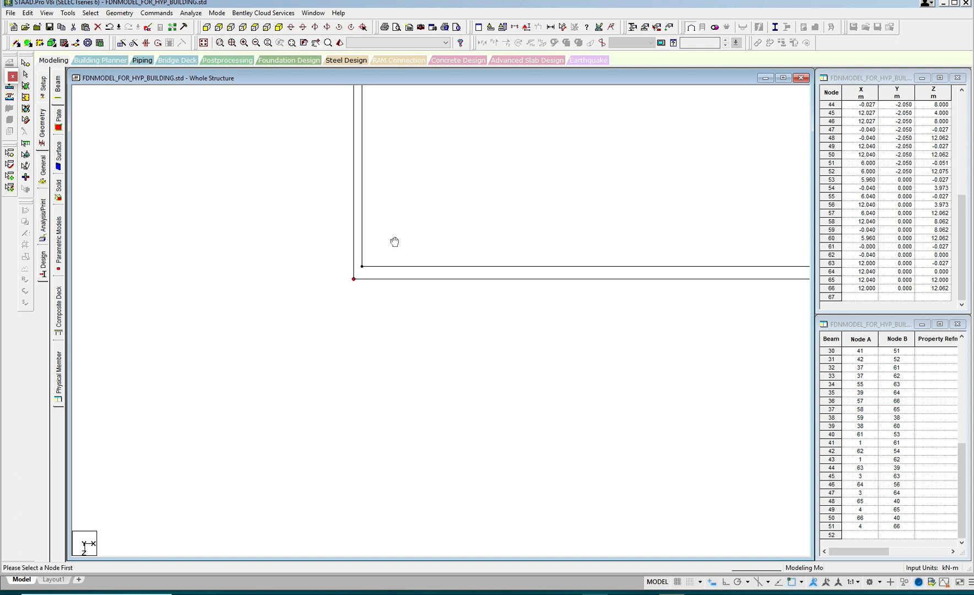
left_click(355, 267)
middle_click_drag(378, 232, 345, 202)
key("Escape")
left_click(359, 250)
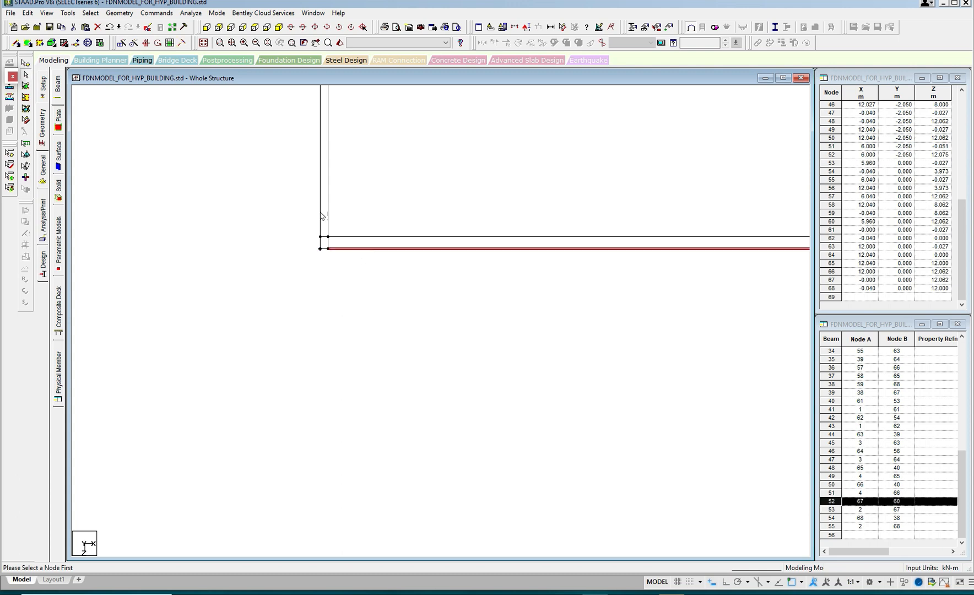
left_click(321, 213, "ctrl")
middle_click_drag(486, 247, 157, 251)
middle_click_drag(652, 252, 254, 248)
middle_click_drag(716, 256, 328, 255)
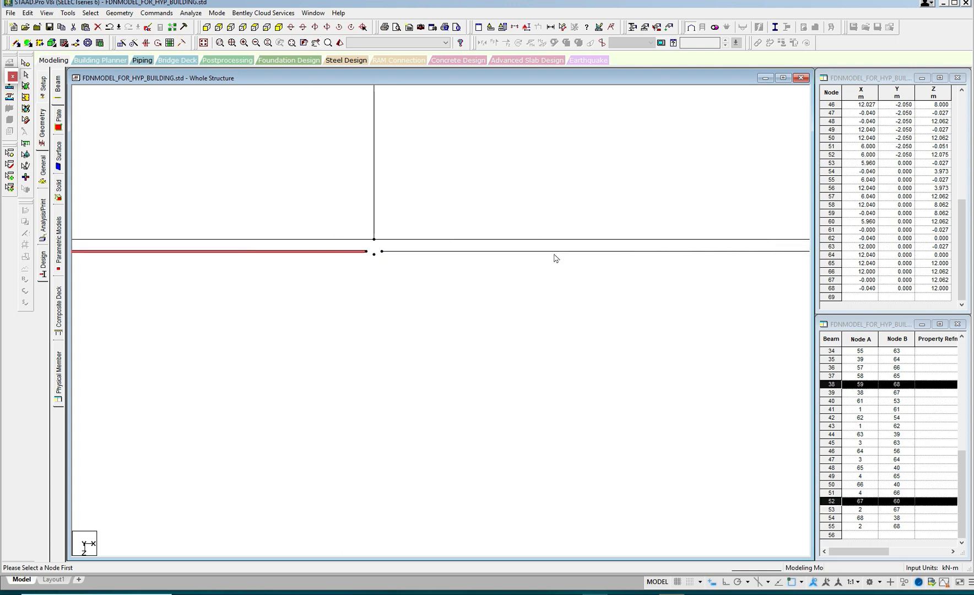
left_click(555, 252, "ctrl")
middle_click_drag(534, 263, 331, 267)
middle_click_drag(589, 263, 434, 260)
middle_click_drag(338, 276, 631, 302)
left_click(451, 209)
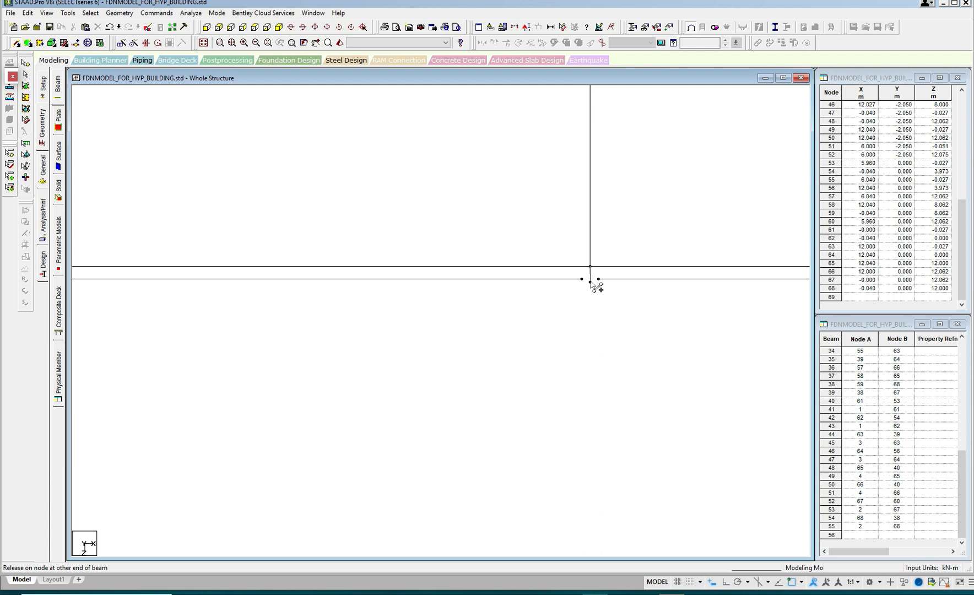
Connect grid nodes 10, 6, 5, 7 and 8 to offset nodes 42, 34, 33, 35 and 36 with short beams and save the structure
middle_click_drag(538, 192, 630, 248)
middle_click_drag(358, 194, 779, 320)
middle_click_drag(495, 258, 747, 296)
middle_click_drag(366, 223, 696, 354)
middle_click_drag(493, 182, 559, 261)
left_click(499, 310)
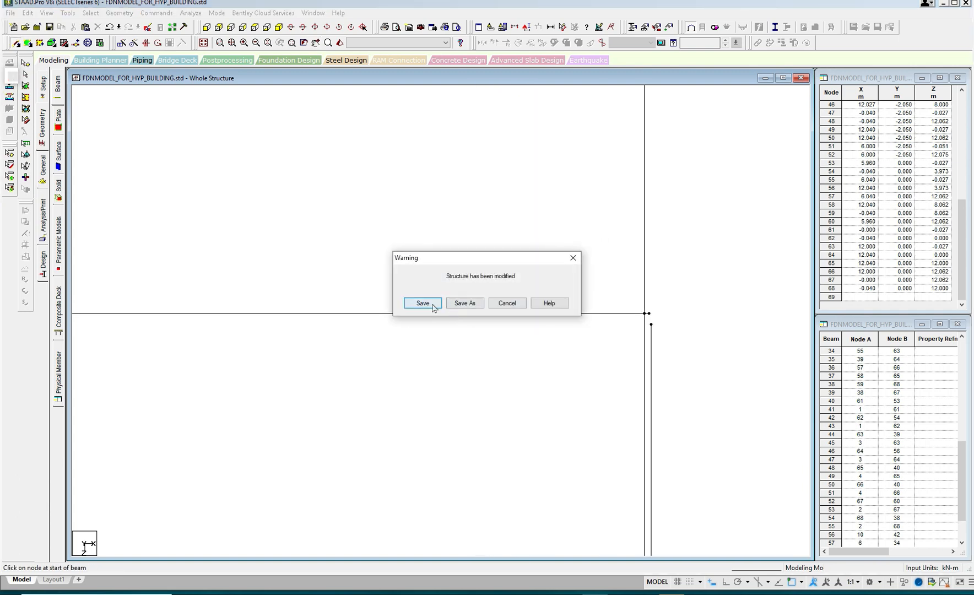
key("Return")
Connect grid node 9 to offset node 41 with a beam and delete the eight long offset beams around the perimeter, keeping the short corner beams
middle_click_drag(480, 298, 679, 385)
scroll(559, 291, "down", 5)
left_click(611, 289)
left_click(678, 377, "ctrl")
middle_click_drag(286, 392, 738, 392)
middle_click_drag(363, 390, 716, 389)
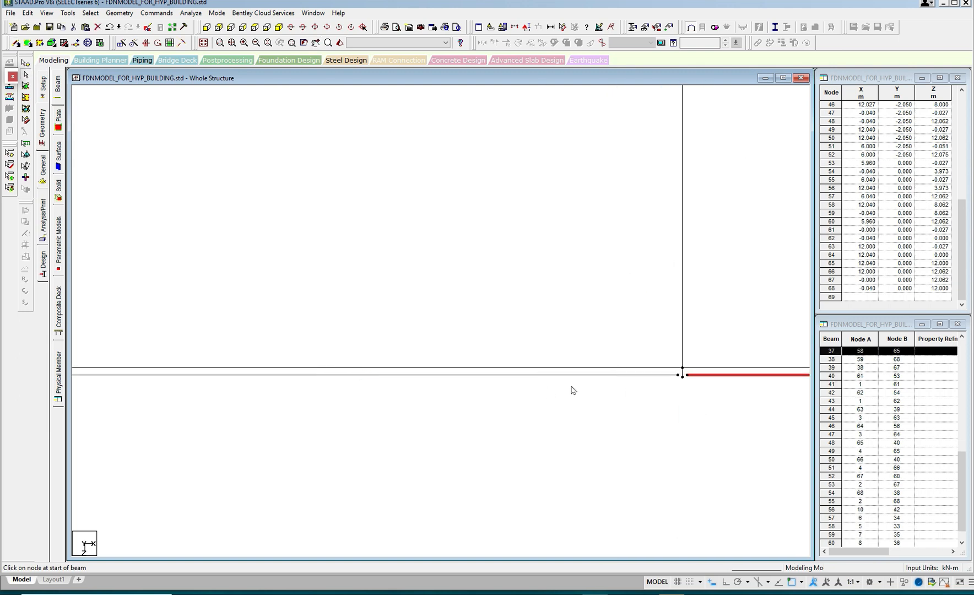
left_click(566, 377, "ctrl")
middle_click_drag(338, 385, 749, 463)
middle_click_drag(515, 393, 574, 406)
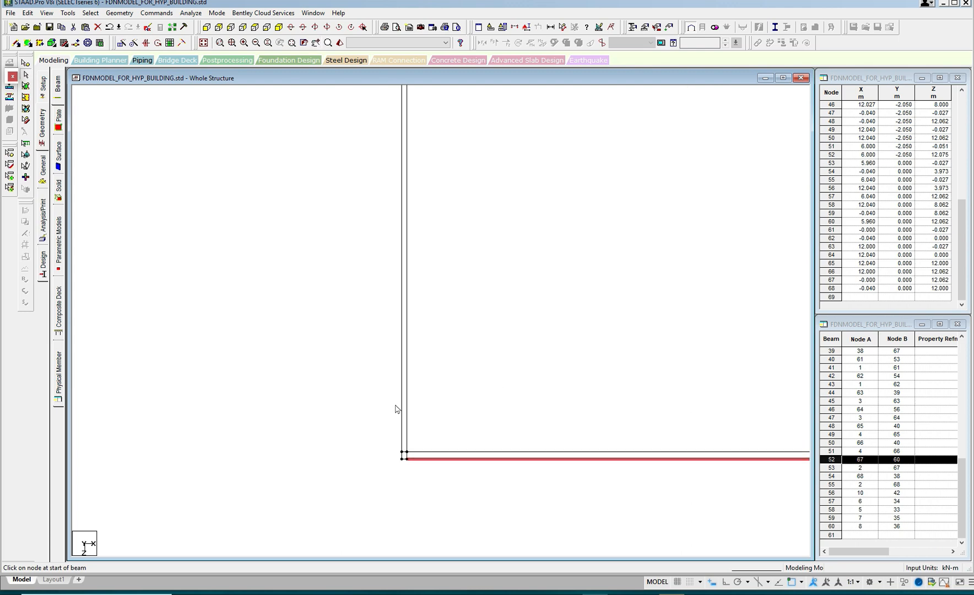
left_click(401, 407, "ctrl")
middle_click_drag(553, 138, 499, 317)
middle_click_drag(504, 152, 481, 366)
middle_click_drag(479, 231, 482, 379)
middle_click_drag(444, 166, 449, 367)
middle_click_drag(425, 278, 409, 349)
left_click(319, 251, "ctrl")
middle_click_drag(462, 147, 406, 374)
middle_click_drag(395, 270, 372, 424)
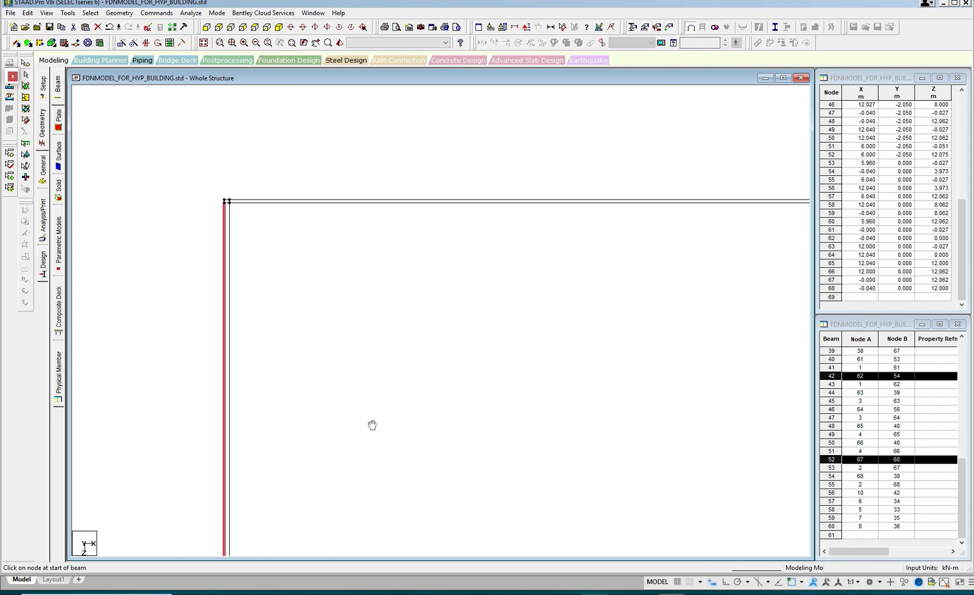
left_click(320, 201, "ctrl")
middle_click_drag(369, 211, 514, 254)
left_click(512, 230, "ctrl")
middle_click_drag(639, 289, 824, 348)
left_click(716, 310, "ctrl")
middle_click_drag(571, 325, 760, 339)
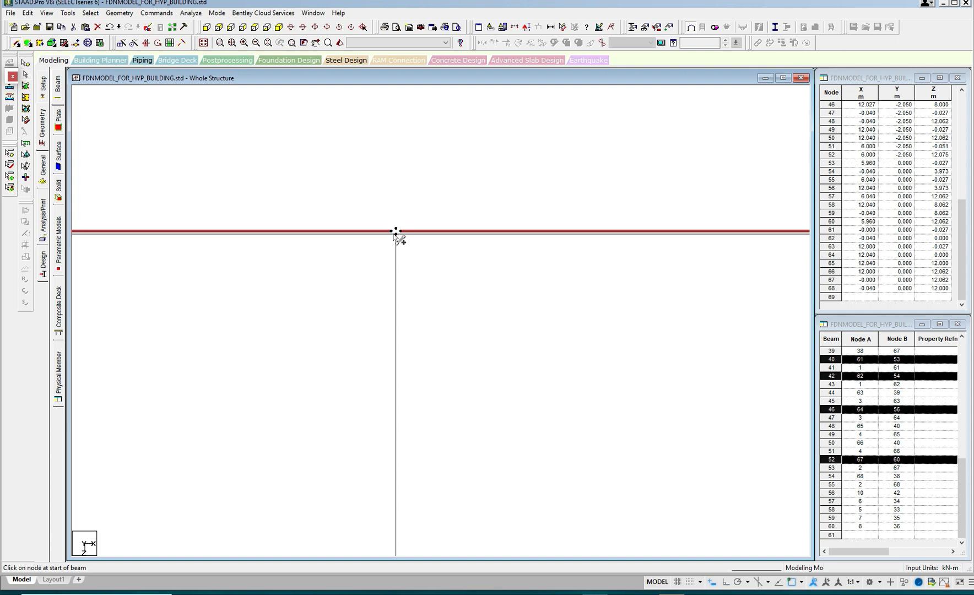
middle_click_drag(434, 267, 426, 247)
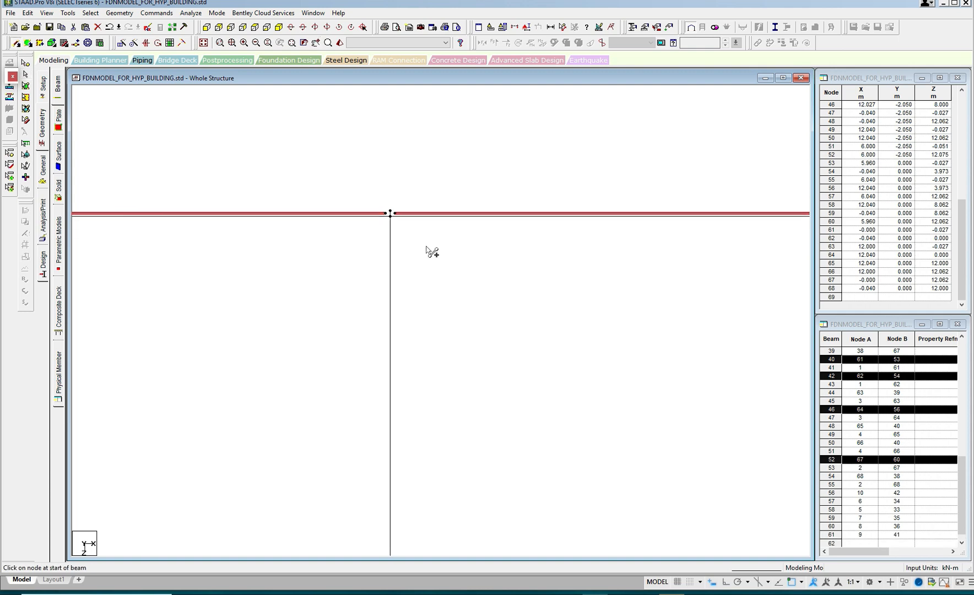
key("Delete")
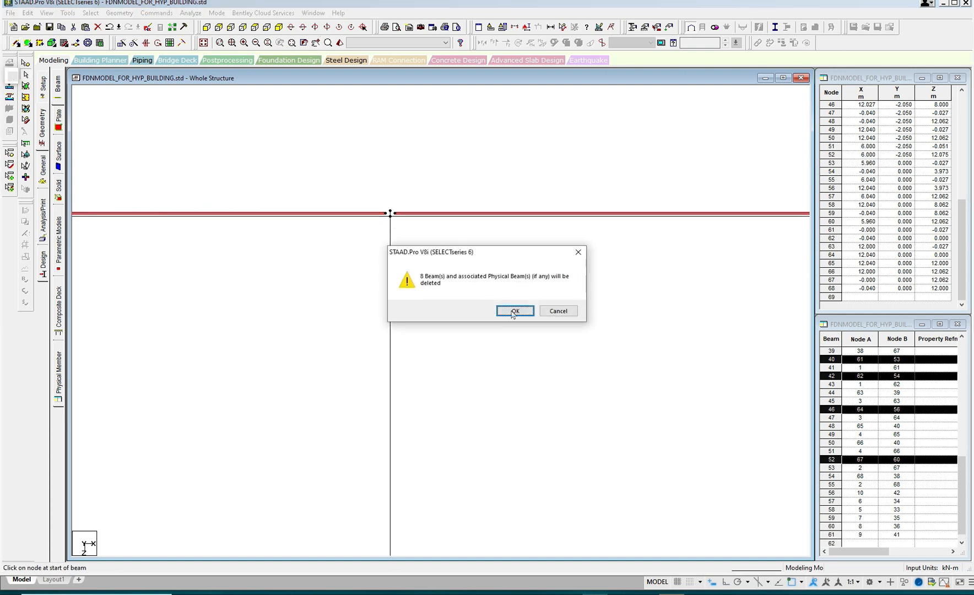
left_click(511, 310)
left_click(514, 311)
Restore the display of the whole structure in isometric view
middle_click_drag(513, 310, 483, 218)
left_click(279, 31)
scroll(513, 303, "up", 3)
middle_click_drag(405, 362, 558, 233)
middle_click_drag(433, 384, 508, 278)
scroll(464, 329, "up", 4)
scroll(464, 330, "up", 2)
middle_click_drag(441, 317, 499, 313)
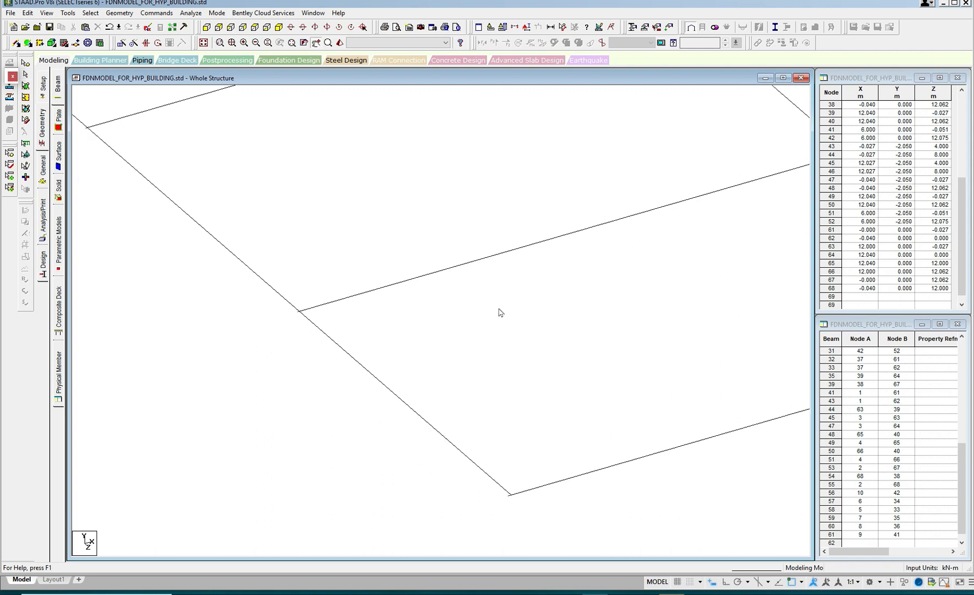
left_click(47, 12)
left_click(89, 81)
scroll(357, 160, "down", 1)
scroll(428, 347, "up", 2)
Switch to the AutoCAD drawing and draw a horizontal line across the width of the wall near pedestal P
mouse_move(595, 592)
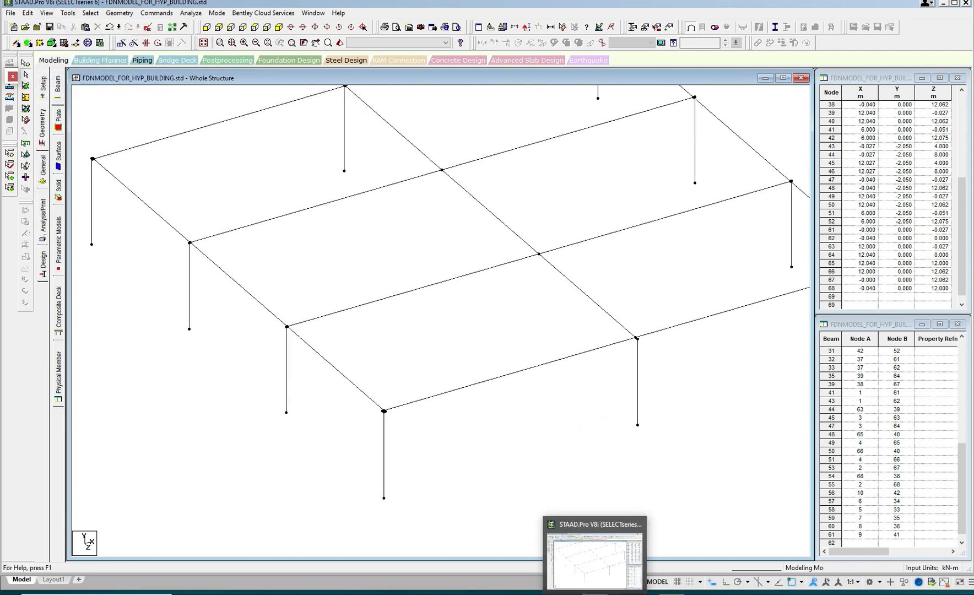
left_click(595, 593)
scroll(488, 323, "down", 6)
scroll(441, 304, "up", 12)
scroll(444, 286, "down", 5)
middle_click_drag(445, 278, 454, 255)
scroll(443, 248, "up", 5)
key("l")
key("Return")
left_click(443, 263)
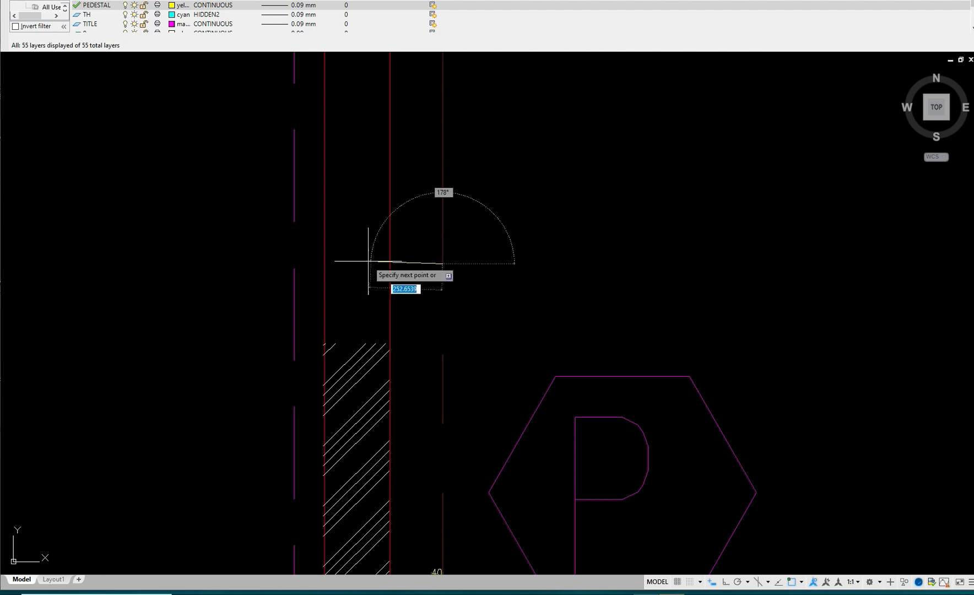
key("Escape")
key("Return")
left_click(324, 263)
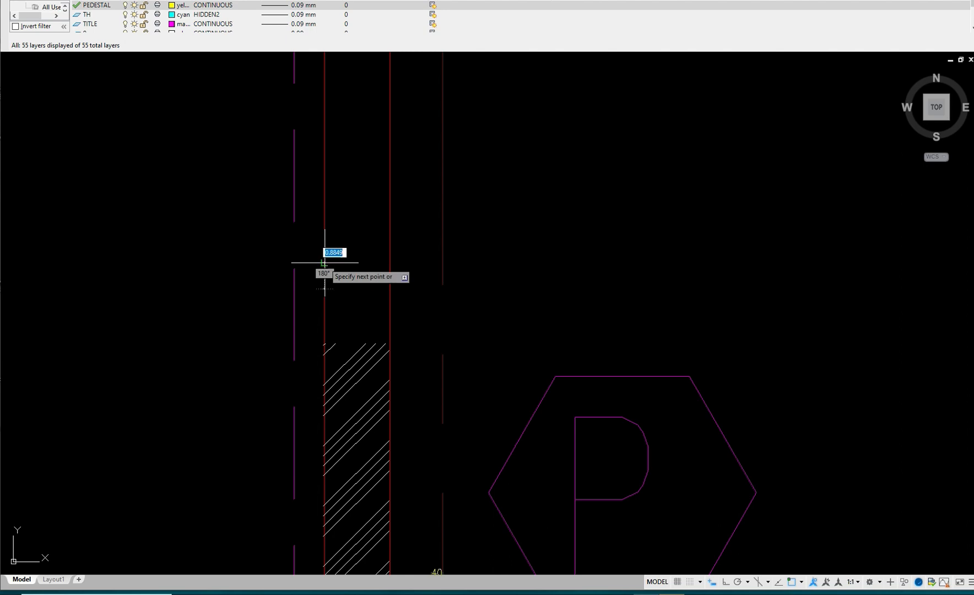
left_click(390, 263)
key("Return")
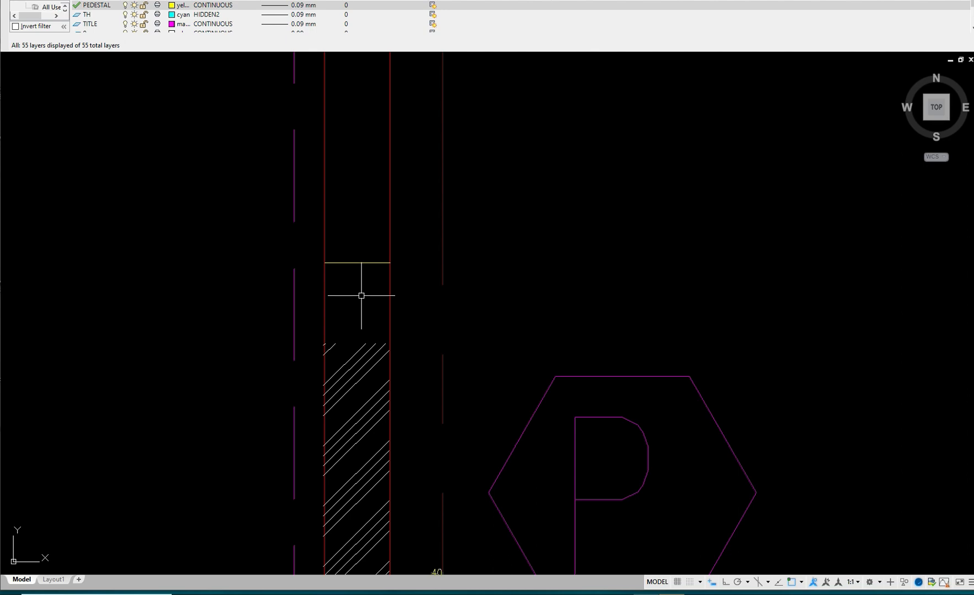
Add a linear dimension from the midpoint of the line across the wall to the column grid centreline
type("dli")
key("Return")
left_click(357, 263)
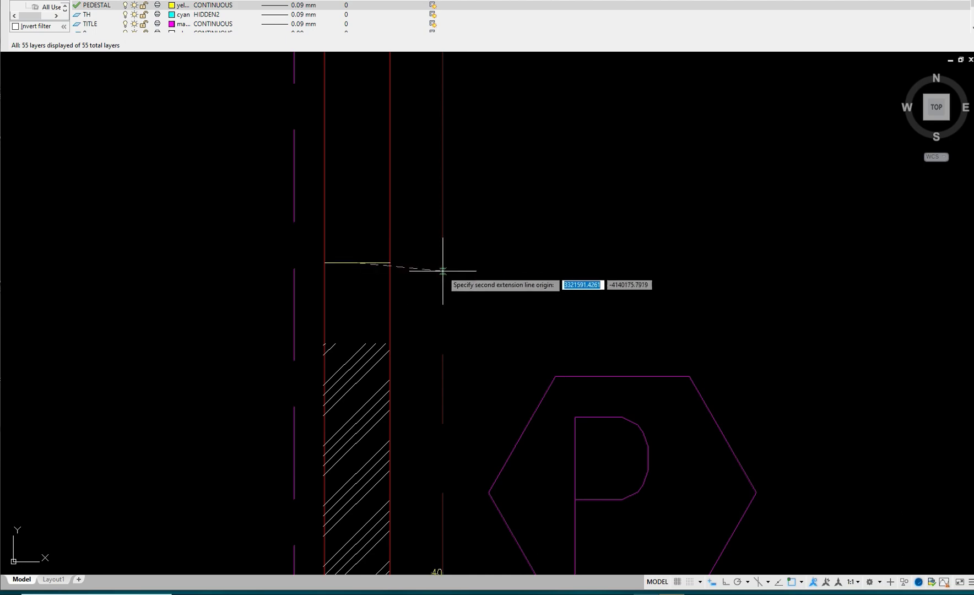
left_click(438, 242)
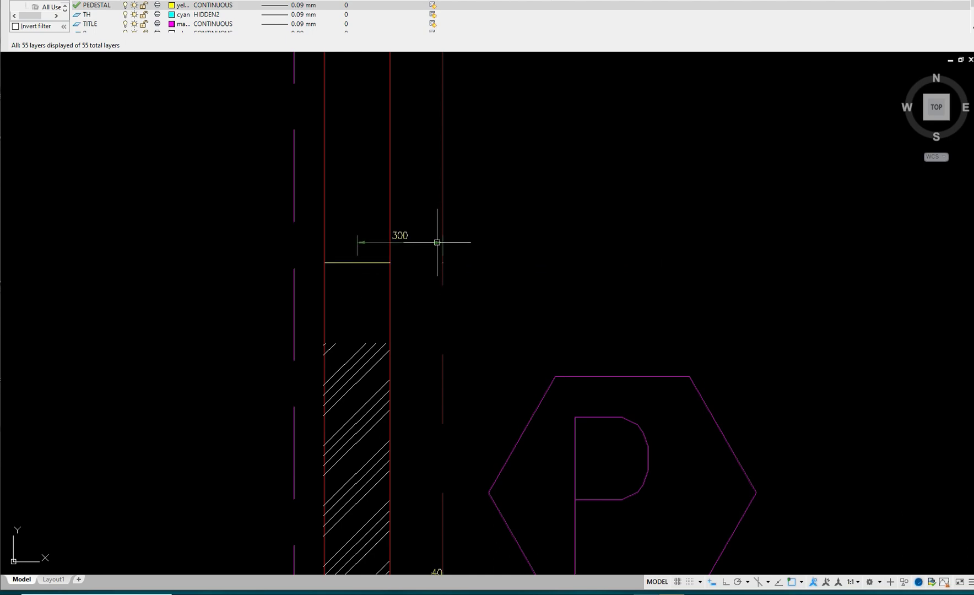
scroll(430, 259, "down", 6)
middle_click_drag(451, 268, 439, 243)
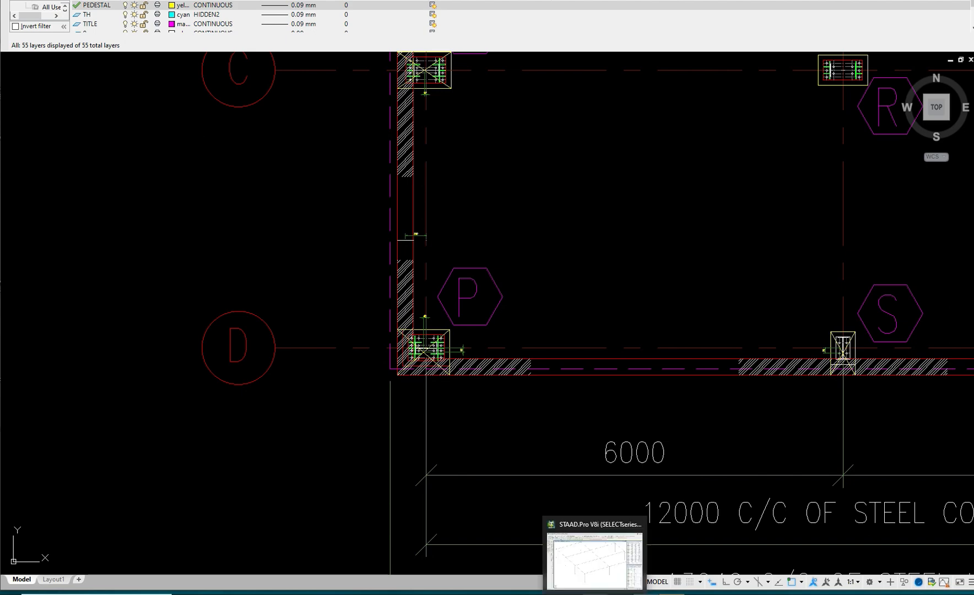
Switch to STAAD.Pro, paste a copy of the three beams along the X = 0 edge moved -0.3 m in X, and delete the originals
left_click(595, 592)
middle_click_drag(415, 347, 478, 372)
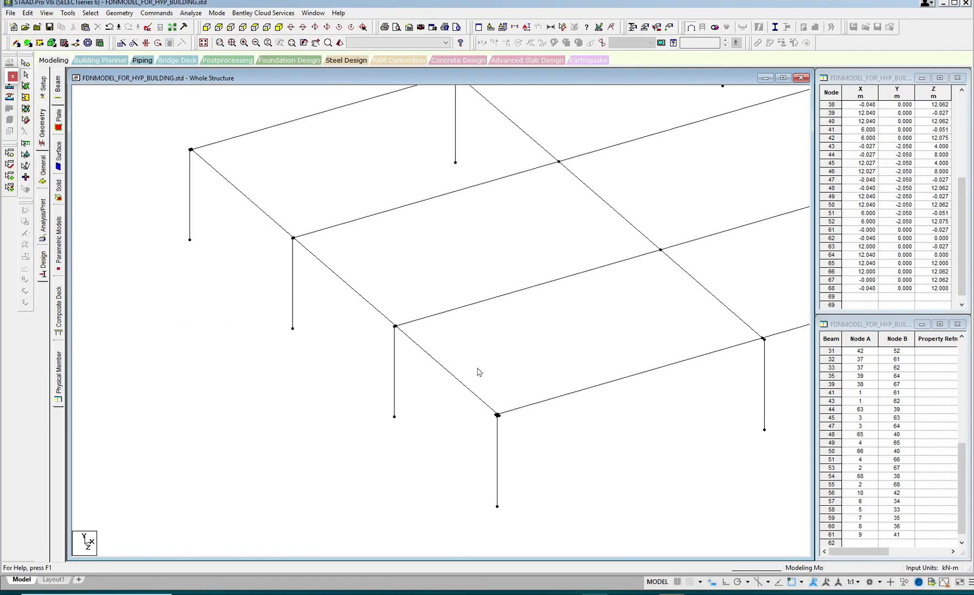
left_click(462, 384)
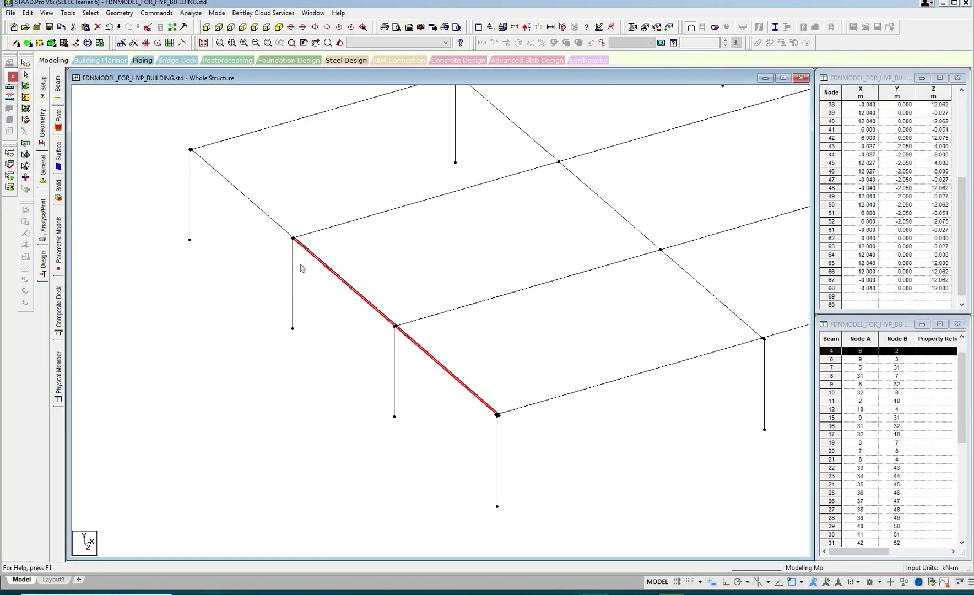
middle_click_drag(304, 151, 304, 167)
right_click(304, 166)
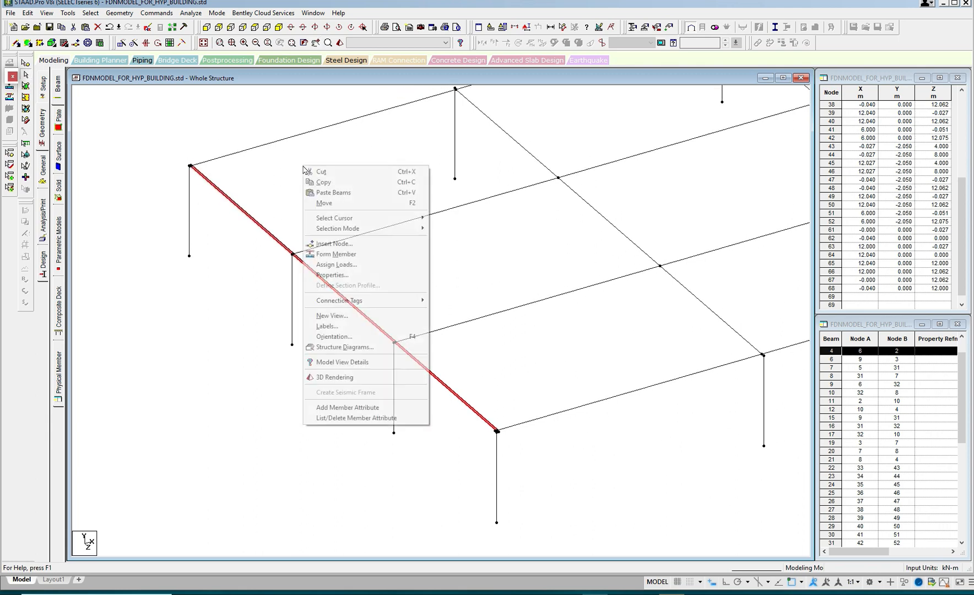
left_click(326, 184)
right_click(327, 171)
left_click(355, 198)
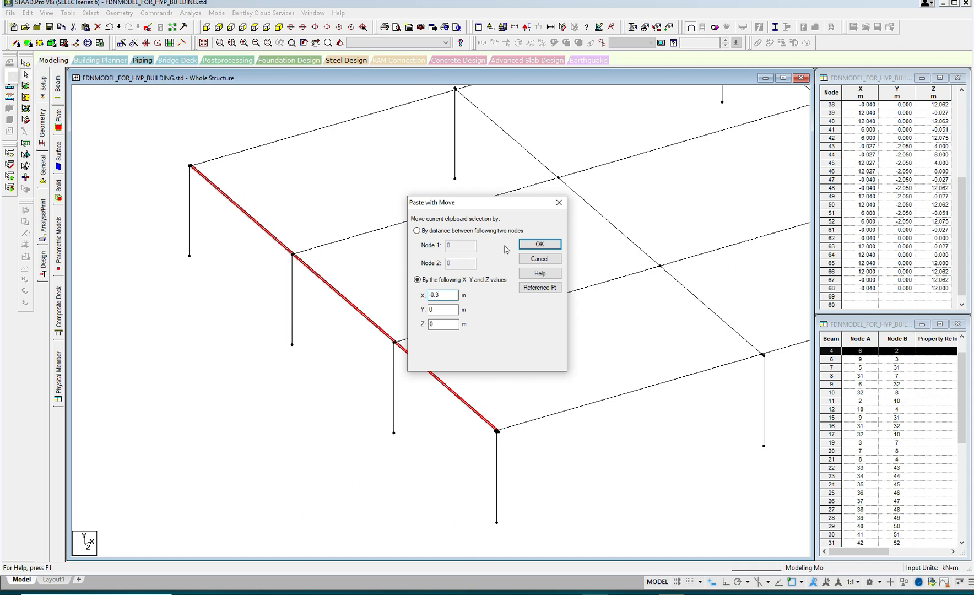
left_click(535, 245)
scroll(510, 285, "up", 3)
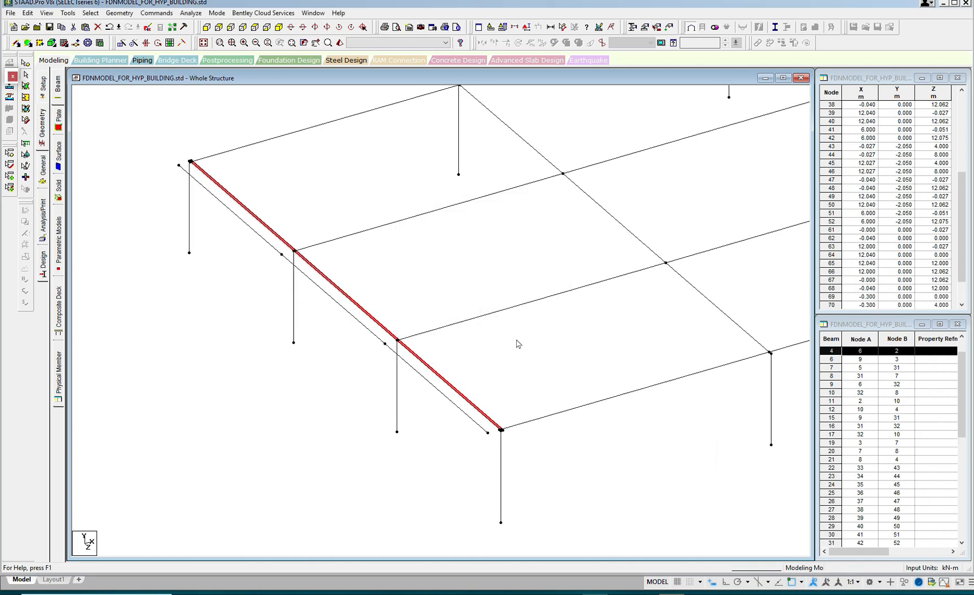
key("Delete")
left_click(514, 311)
Copy the three beams along the X = 12 m edge and paste them moved outward in the positive X direction
middle_click_drag(545, 335, 558, 366)
left_click(568, 341)
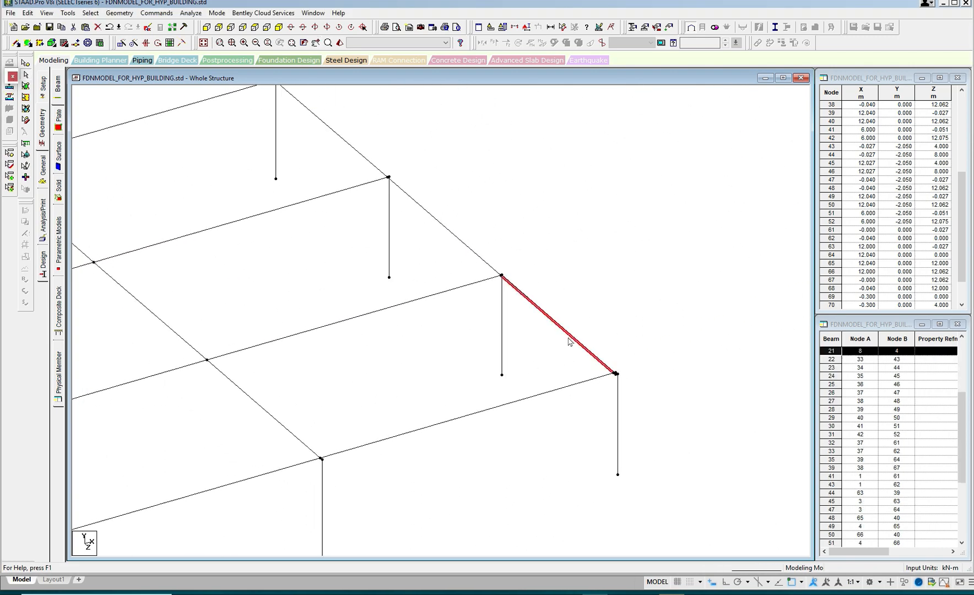
left_click(485, 262, "ctrl")
left_click(380, 170, "ctrl")
middle_click_drag(404, 144, 593, 265)
right_click(533, 202)
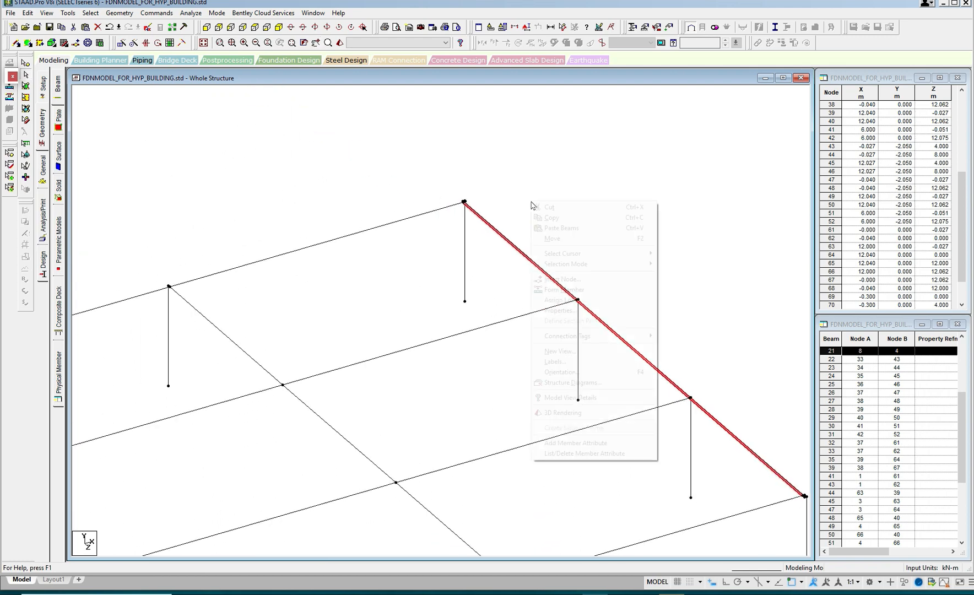
left_click(551, 218)
right_click(545, 197)
left_click(575, 223)
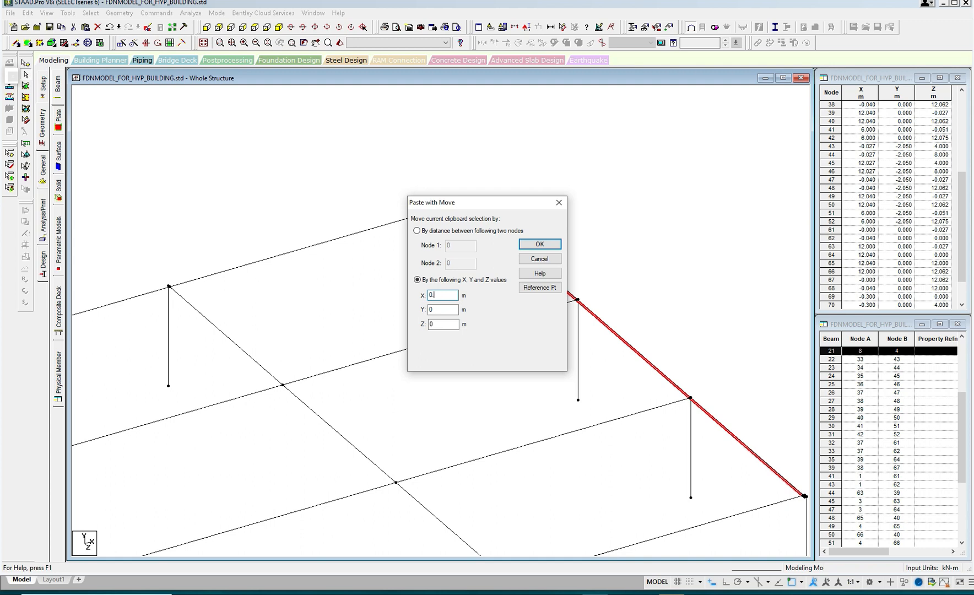
left_click(534, 245)
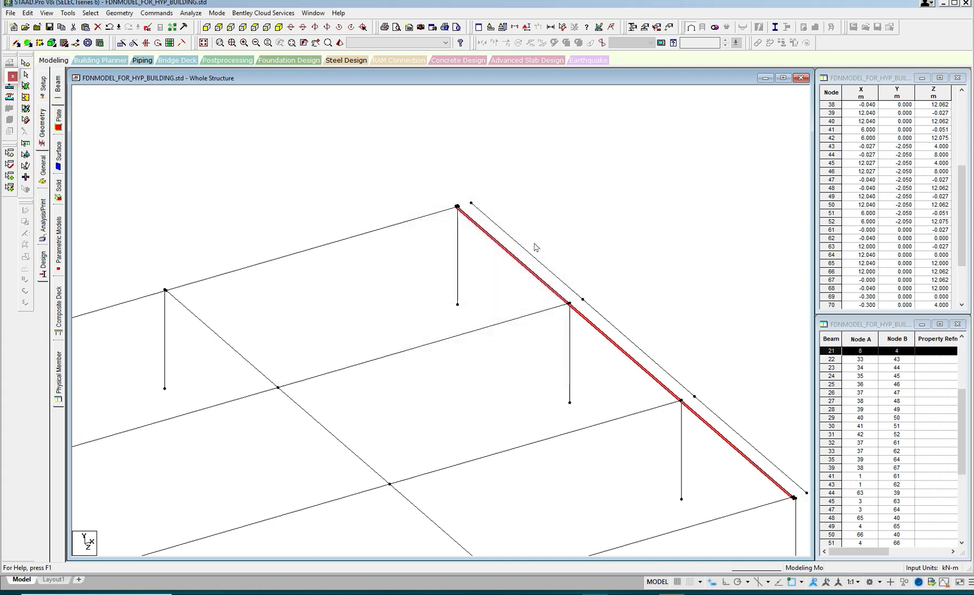
Delete the three original beams along the X = 12 m edge, keeping the offset copies
left_click(578, 258)
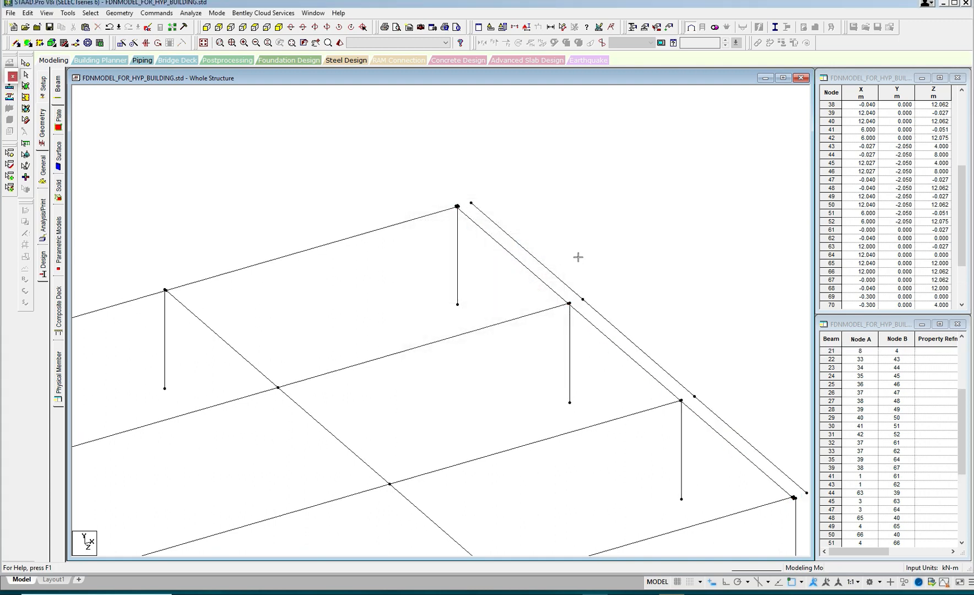
left_click(696, 412)
left_click(663, 385, "ctrl")
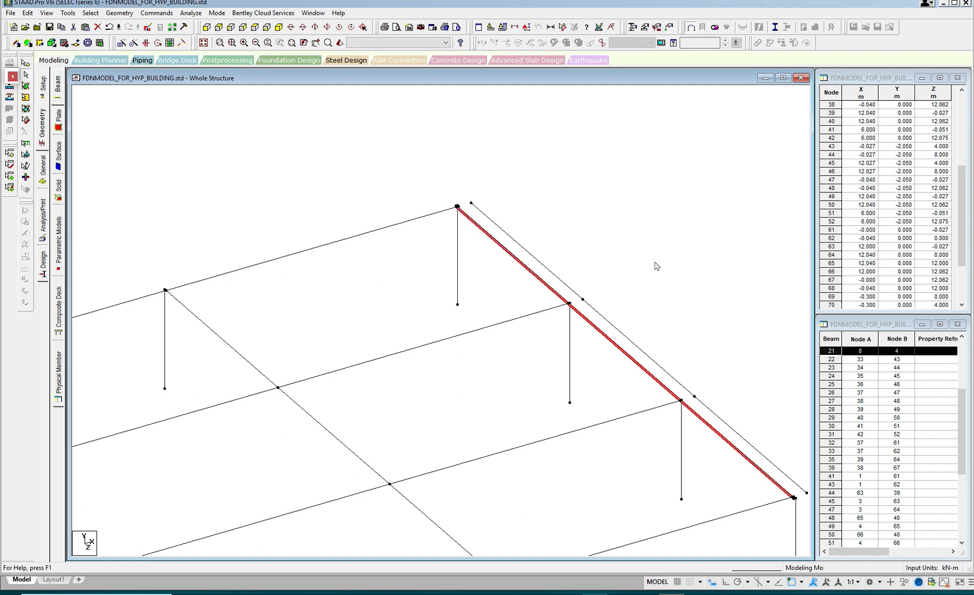
key("Delete")
left_click(506, 311)
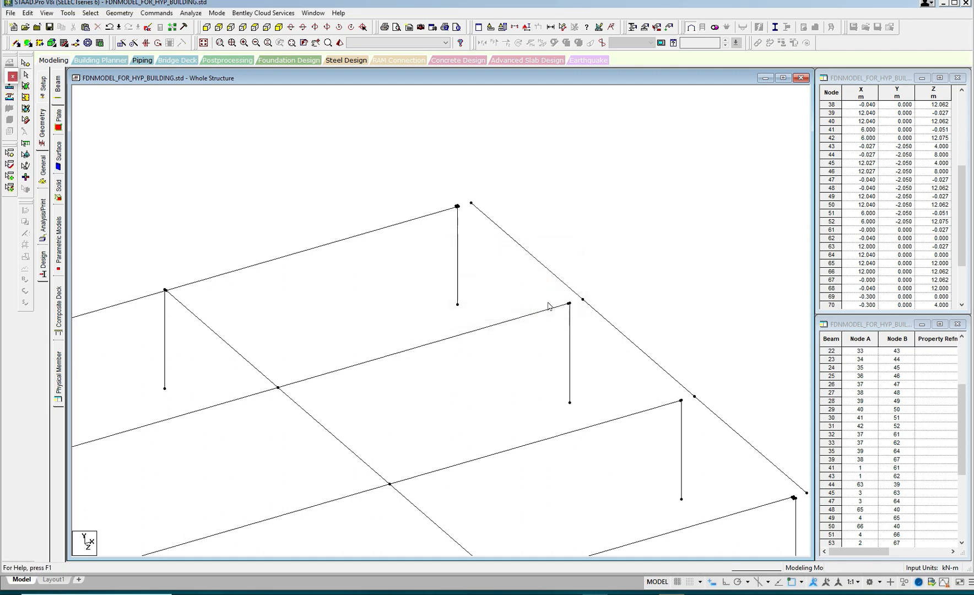
Switch to the AutoCAD drawing and draw a vertical line across the wall along grid line D, between pedestals P and S
scroll(615, 225, "down", 1)
middle_click_drag(441, 288, 561, 197)
scroll(512, 237, "down", 1)
middle_click_drag(393, 360, 456, 232)
scroll(461, 236, "down", 2)
middle_click_drag(487, 312, 447, 273)
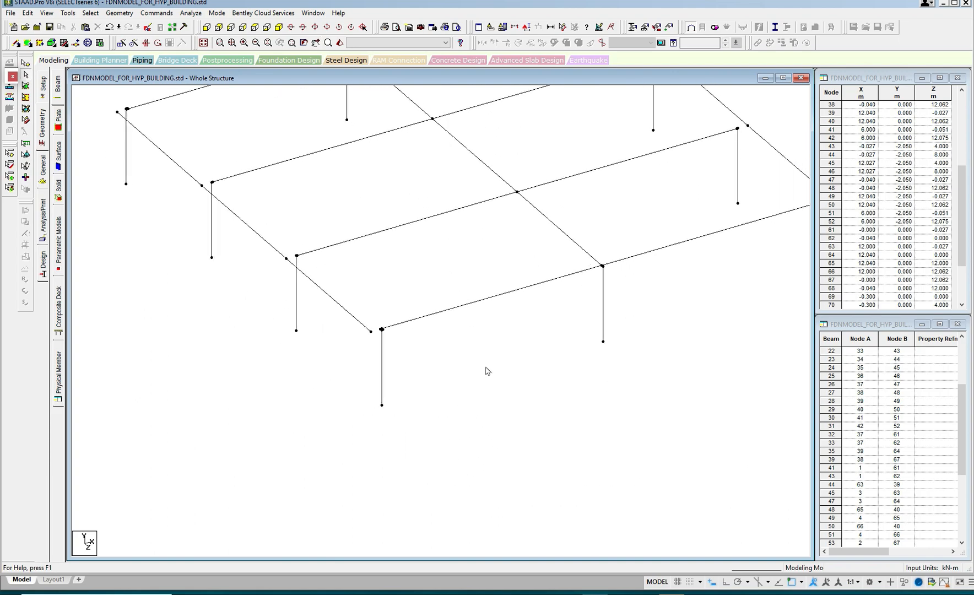
left_click(597, 594)
scroll(503, 435, "down", 2)
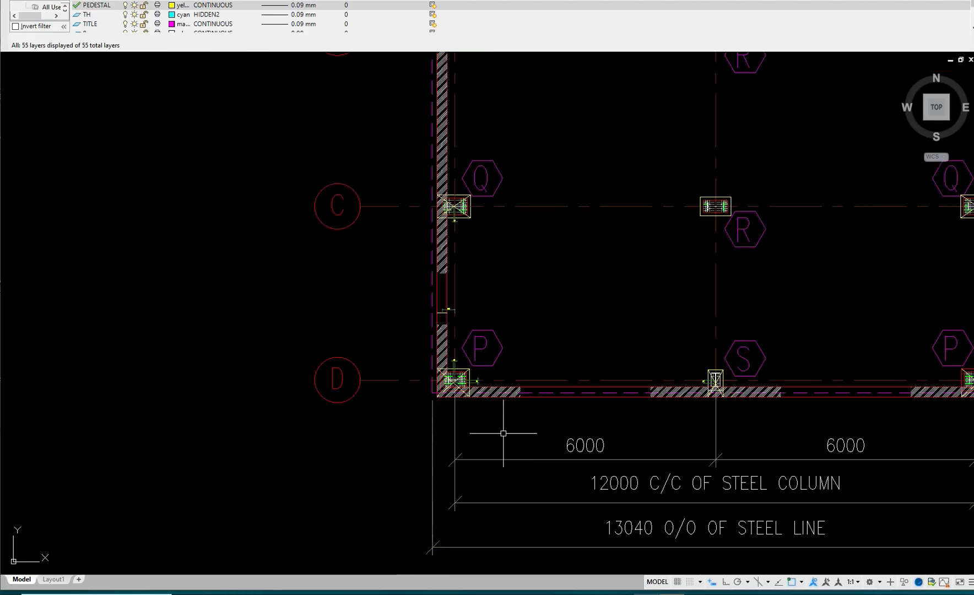
scroll(409, 376, "down", 2)
scroll(447, 373, "up", 6)
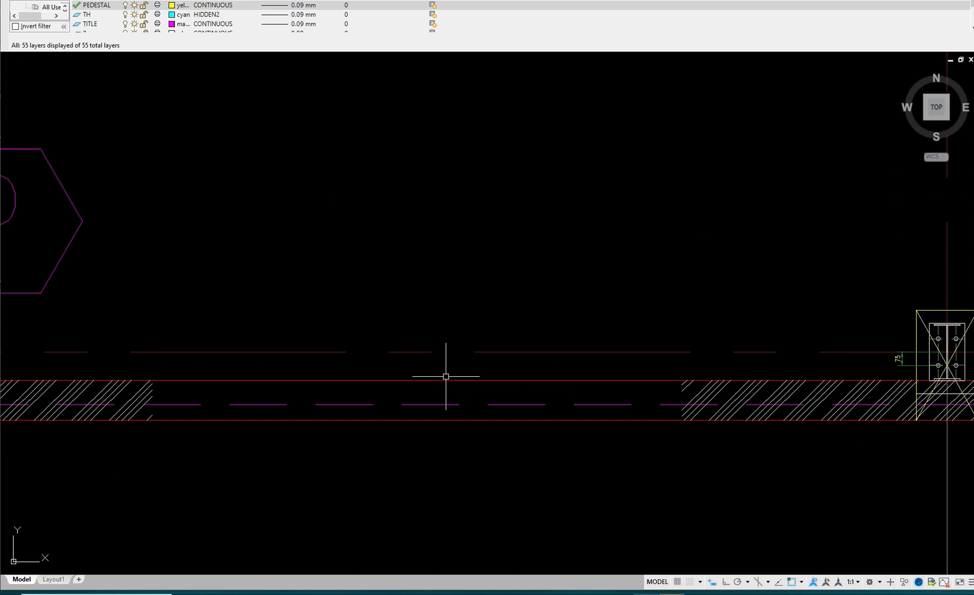
key("l")
key("space")
left_click(438, 380)
left_click(439, 420)
key("space")
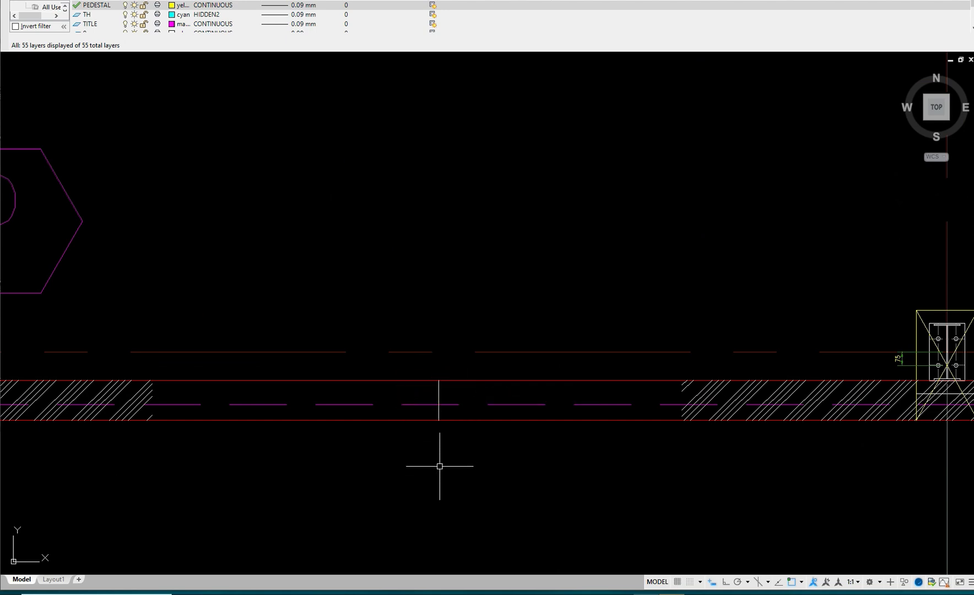
Add a linear dimension from the midpoint of the line across the grid D wall to the column centreline
type("dli")
key("space")
left_click(439, 399)
left_click(438, 351)
left_click(397, 351)
Draw a vertical line across the hatched wall along grid line A, beside the pedestal on grid line 2
scroll(401, 354, "down", 3)
scroll(428, 347, "down", 6)
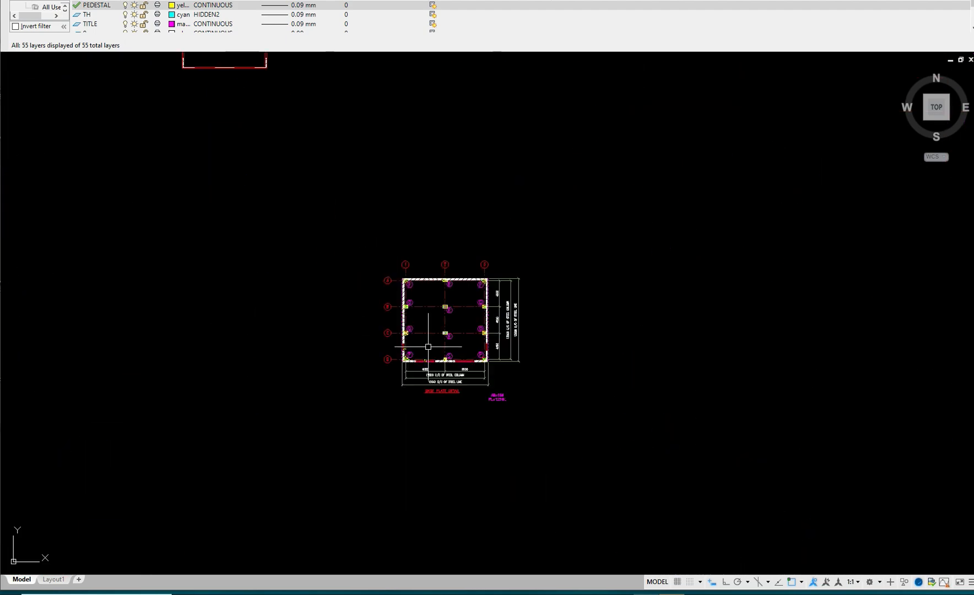
scroll(428, 347, "up", 12)
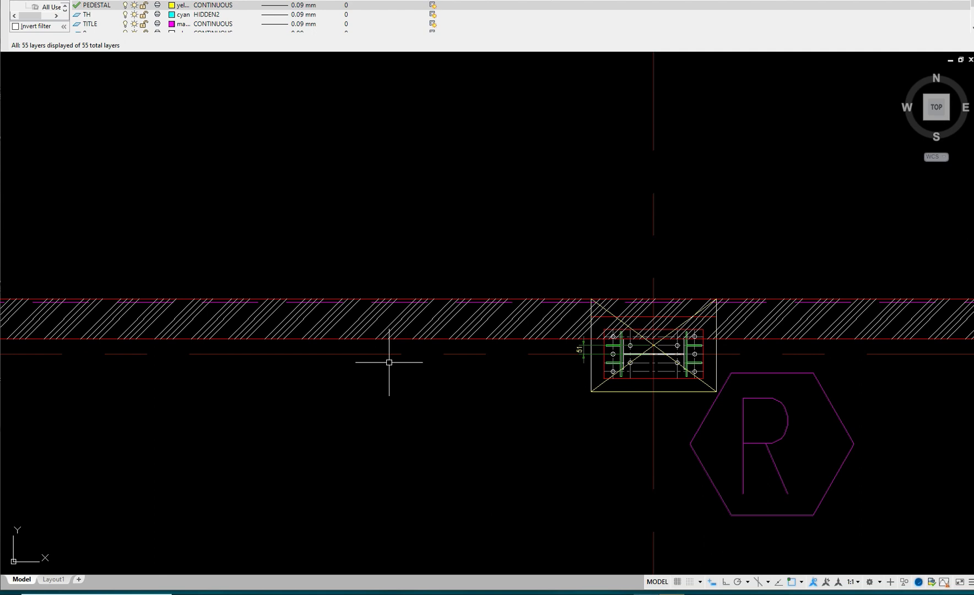
type("l")
key("Return")
left_click(375, 299)
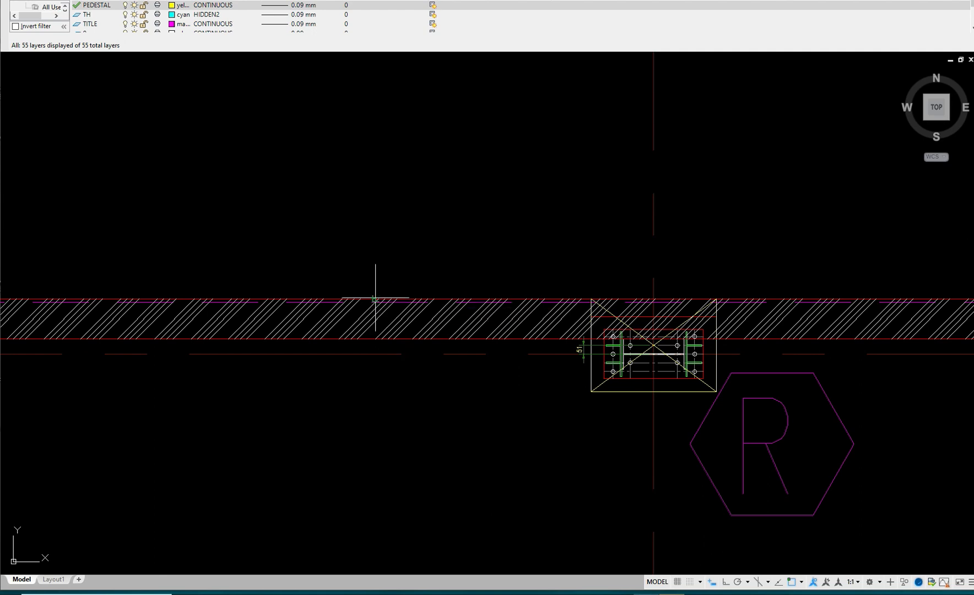
left_click(373, 337)
key("Return")
Add a linear dimension between the grid A column centreline and the midpoint of the line across the wall
scroll(376, 374, "up", 2)
type("dli")
key("Return")
left_click(381, 343)
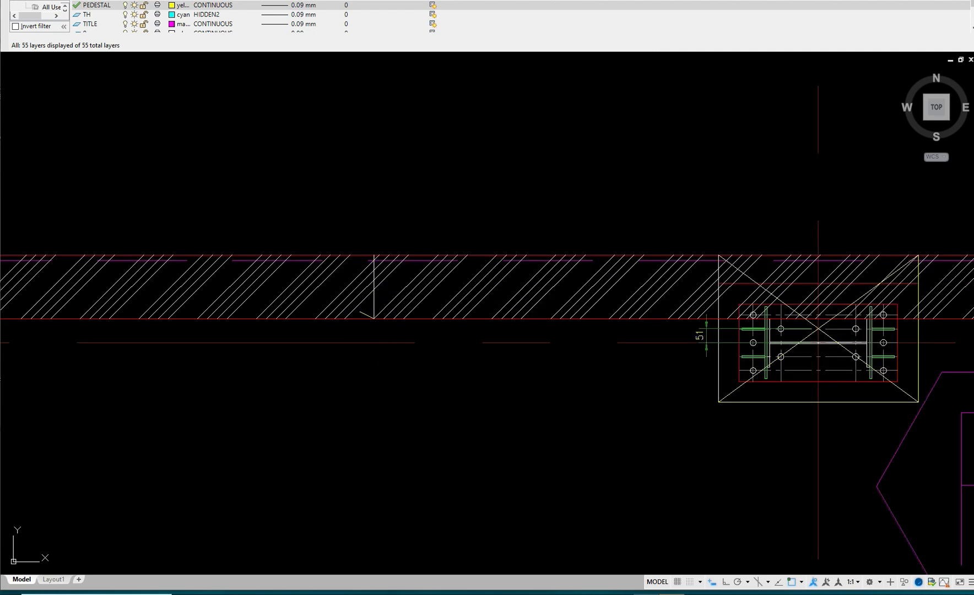
scroll(419, 339, "down", 4)
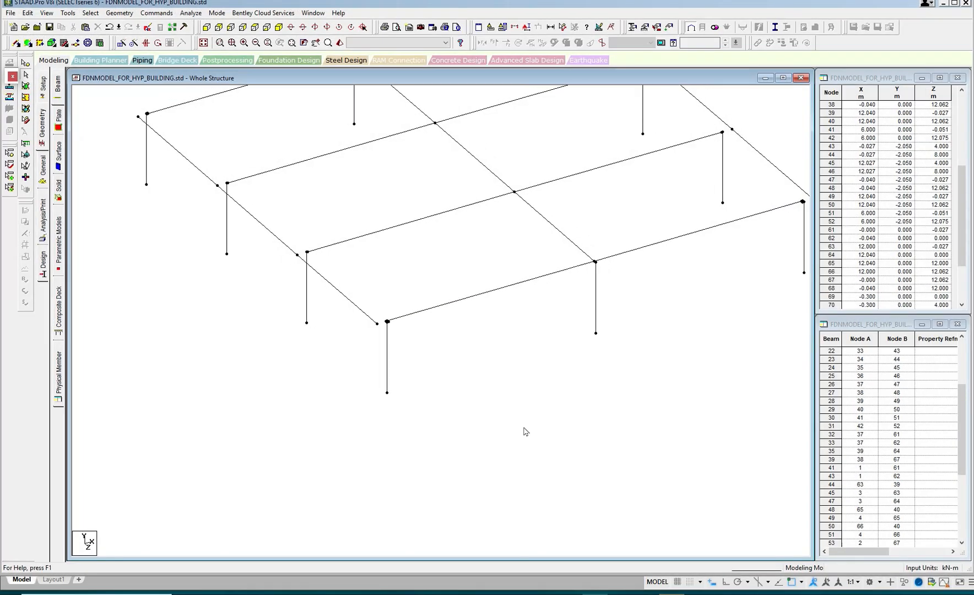
Switch to STAAD.Pro, paste a copy of the two beams along the Z = 0 edge moved -0.202 m in Z, and delete the originals
left_click_drag(524, 431, 396, 312)
left_click(384, 287)
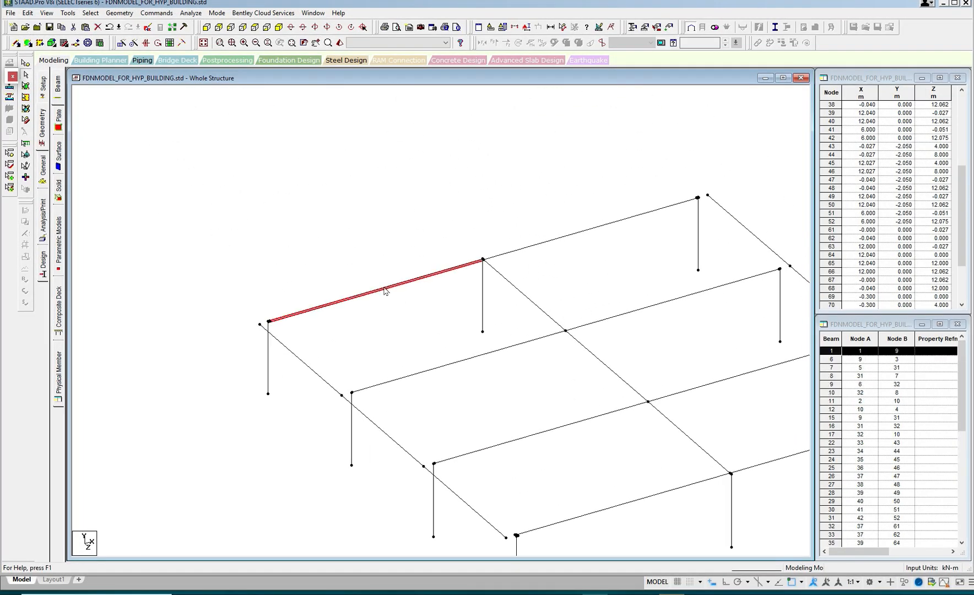
left_click(514, 253, "ctrl")
right_click(418, 188)
left_click(443, 203)
right_click(431, 179)
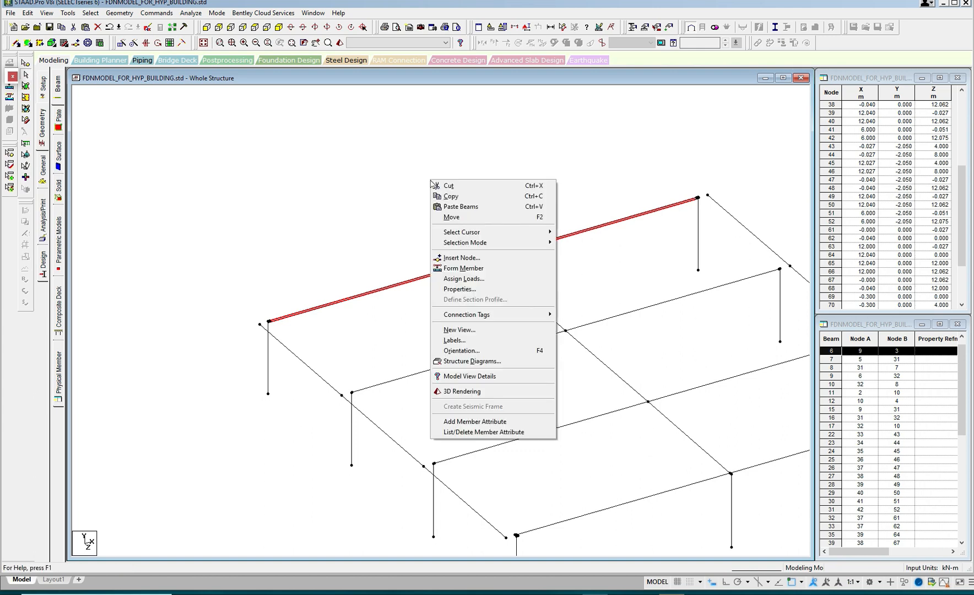
left_click(457, 207)
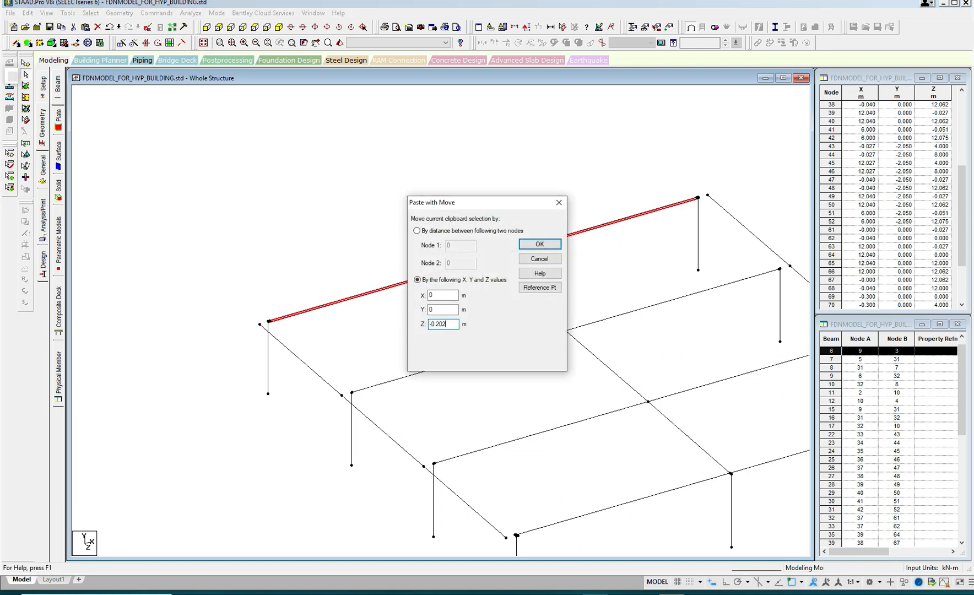
left_click(527, 244)
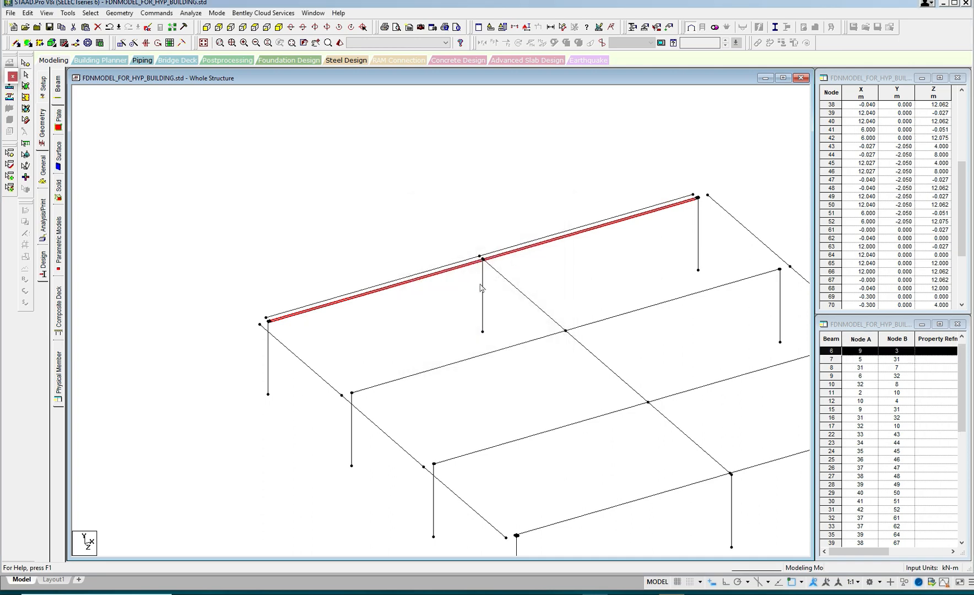
key("Delete")
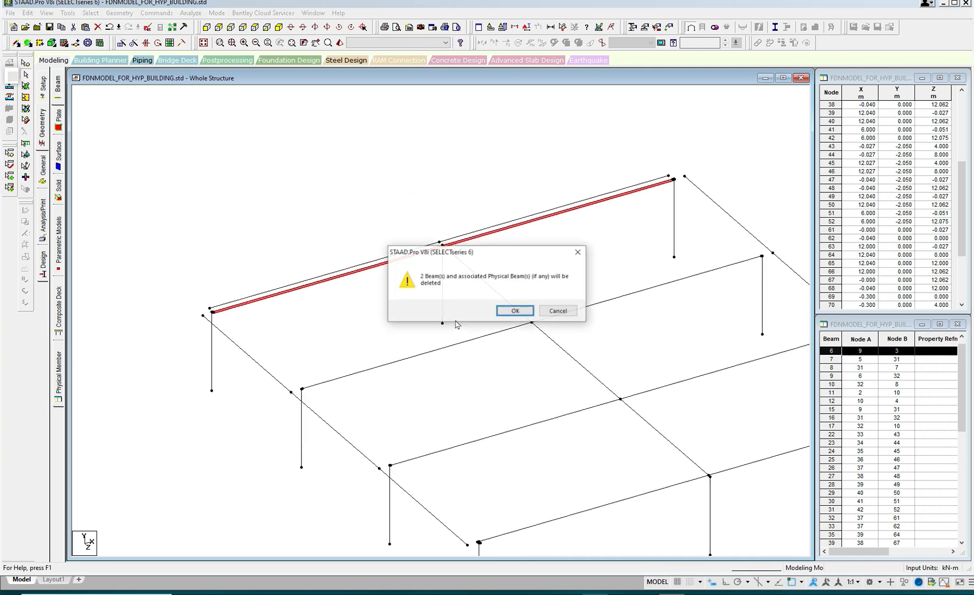
left_click(503, 310)
Copy the two beams along the Z = 12 m edge and open the Paste with Move settings for them
scroll(535, 358, "up", 2)
middle_click_drag(554, 421, 524, 326)
left_click(523, 392)
left_click(664, 353, "ctrl")
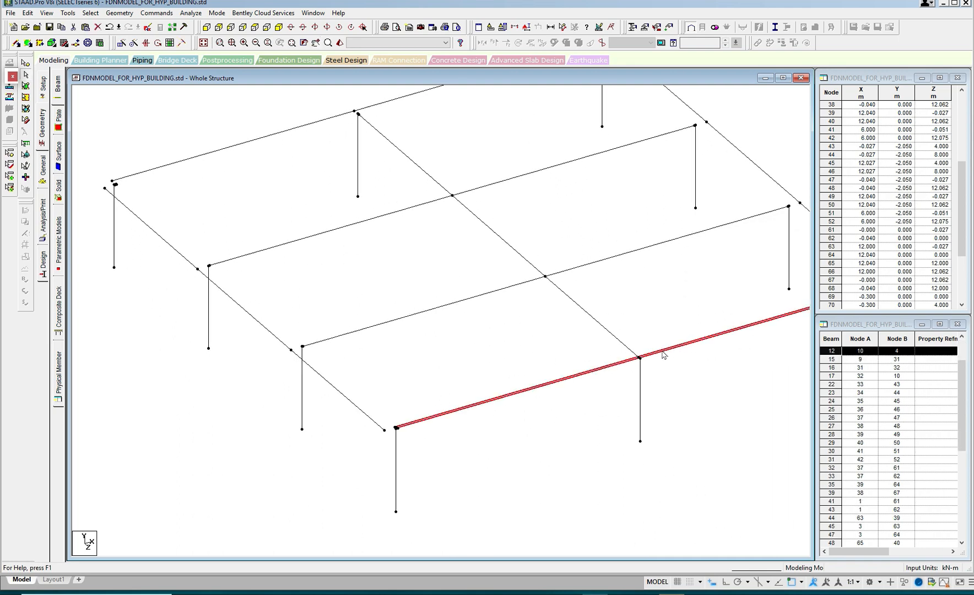
middle_click_drag(647, 337, 608, 397)
right_click(435, 176)
left_click(444, 191)
right_click(449, 181)
left_click(473, 210)
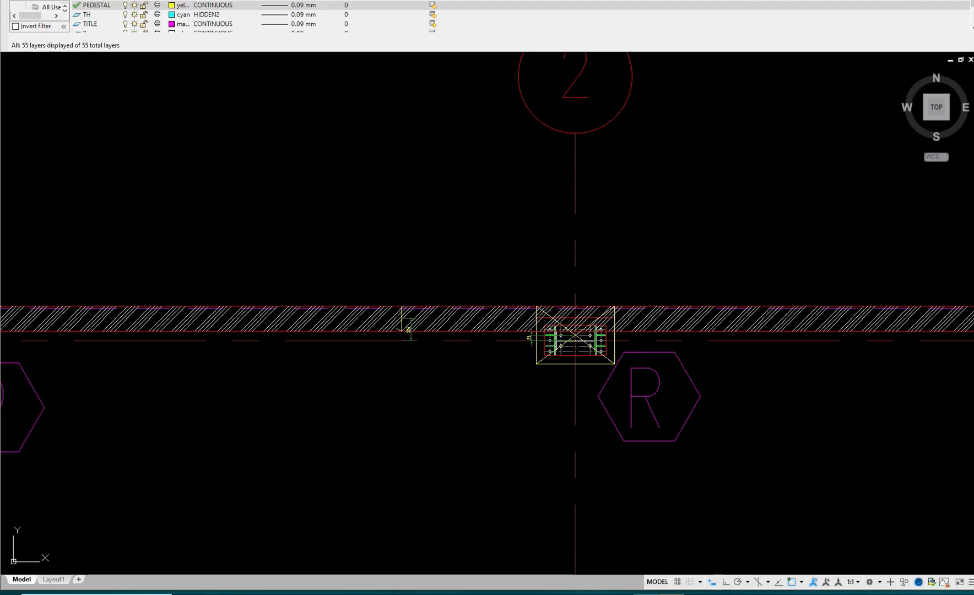
Switch to the AutoCAD drawing and examine the wall's offset dimension from the grid D centreline between pedestals P and S
scroll(647, 433, "down", 8)
middle_click_drag(647, 485, 624, 326)
scroll(624, 326, "up", 9)
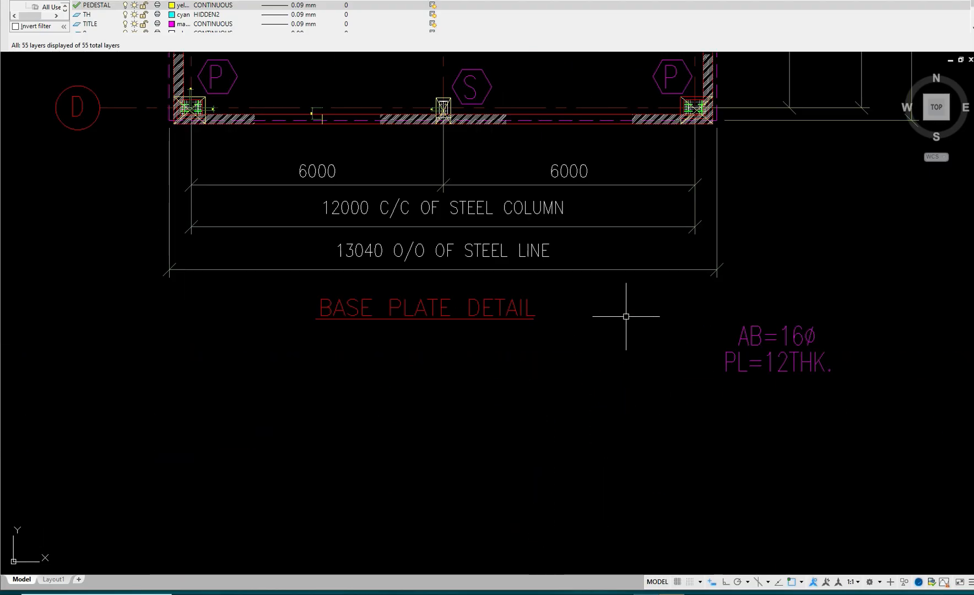
scroll(477, 244, "up", 8)
mouse_move(452, 130)
middle_mouse_down()
mouse_move(477, 244)
mouse_move(424, 228)
mouse_move(503, 308)
middle_mouse_up()
scroll(424, 227, "up", 2)
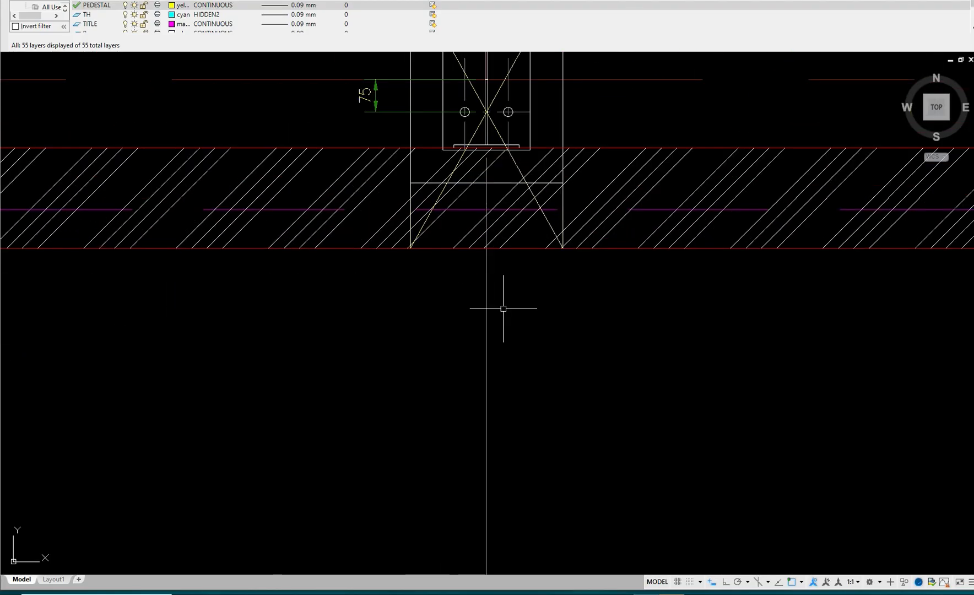
scroll(503, 308, "down", 4)
middle_click_drag(368, 290, 627, 296)
scroll(307, 235, "down", 2)
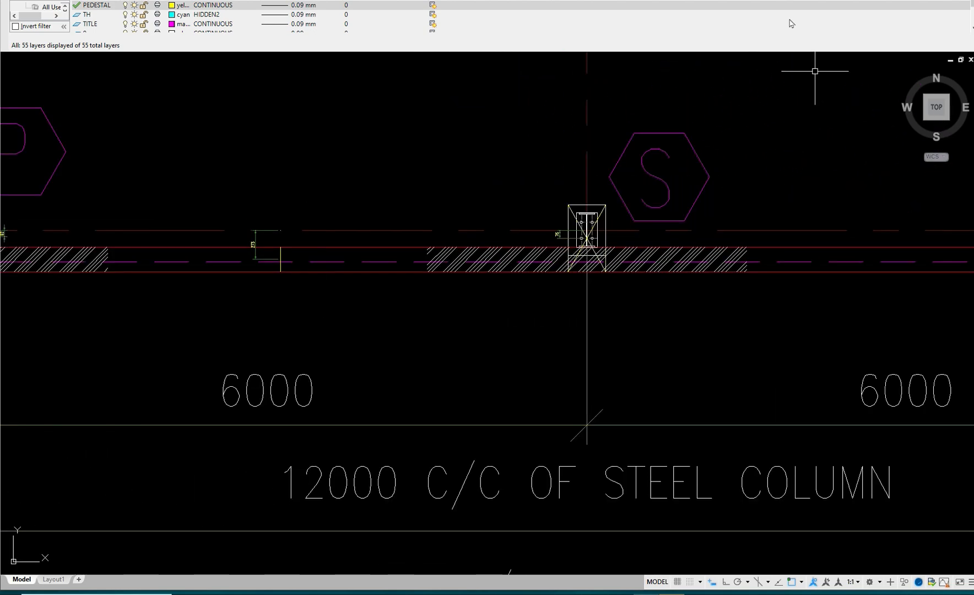
middle_click_drag(293, 266, 437, 296)
scroll(347, 258, "up", 4)
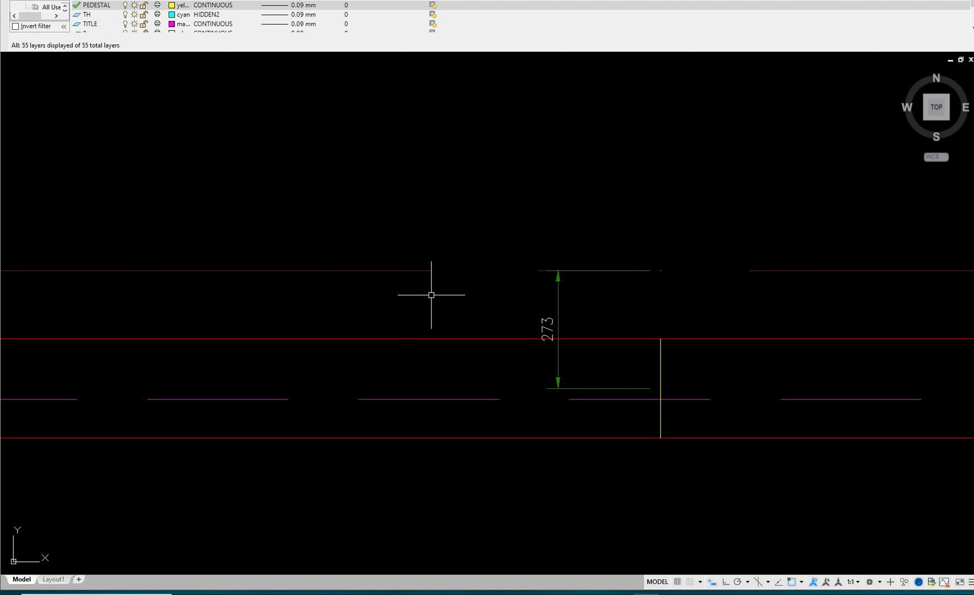
scroll(432, 295, "down", 3)
scroll(431, 295, "down", 2)
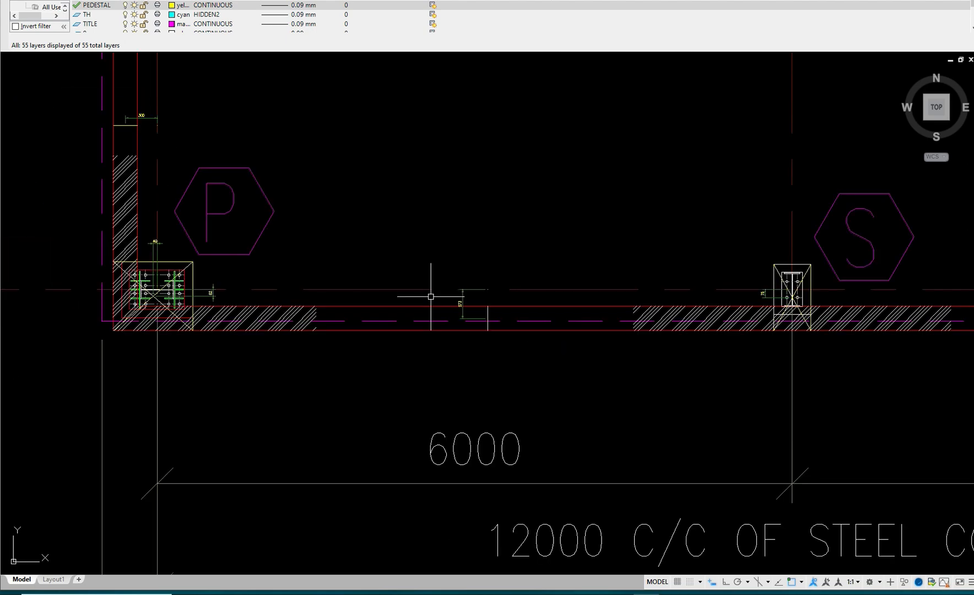
scroll(798, 309, "up", 3)
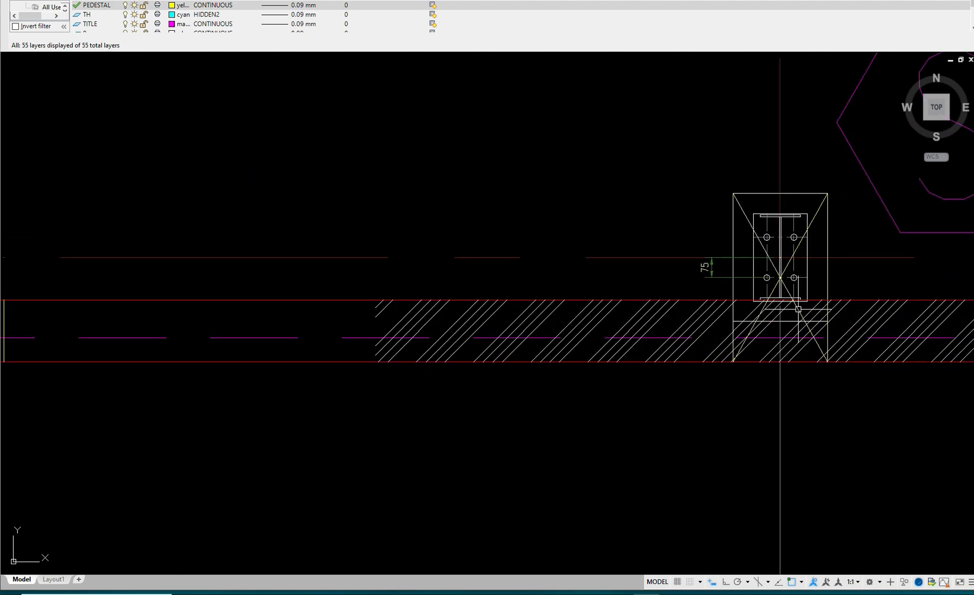
scroll(799, 309, "down", 3)
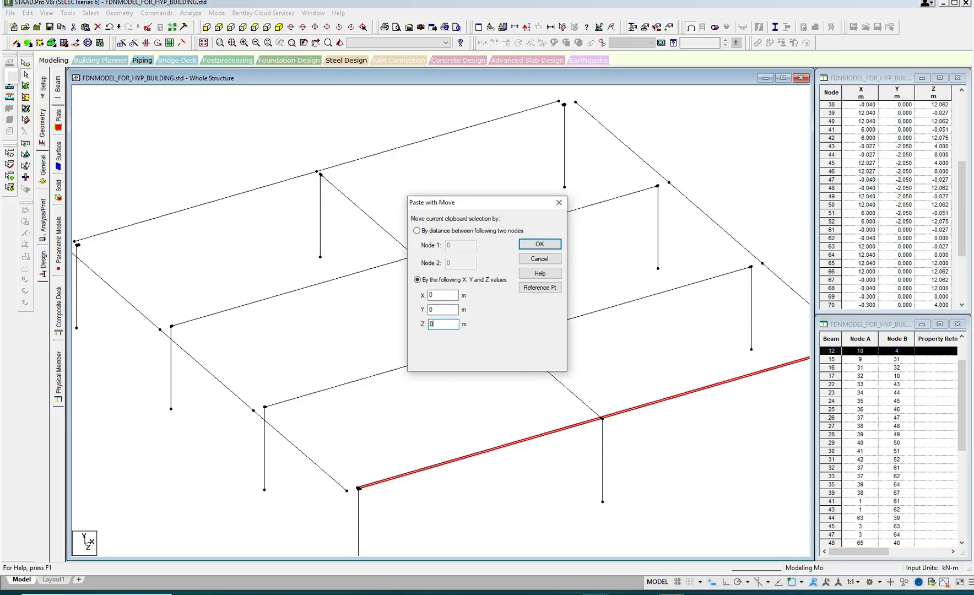
Paste the copied Z = 12 m edge beams moved 0.273 m in Z and delete the two original beams
type("73")
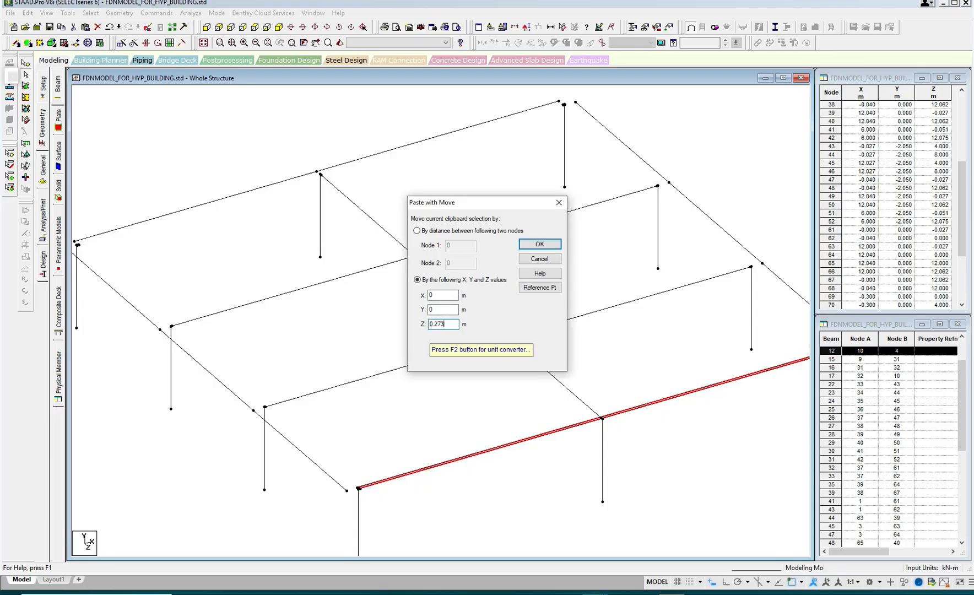
left_click(540, 244)
scroll(554, 296, "up", 3)
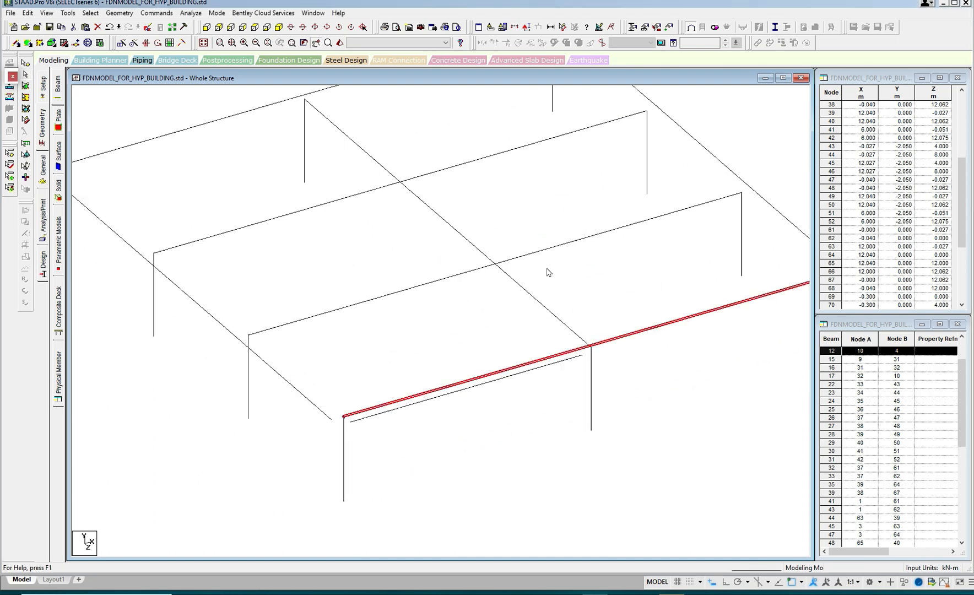
left_click(455, 342)
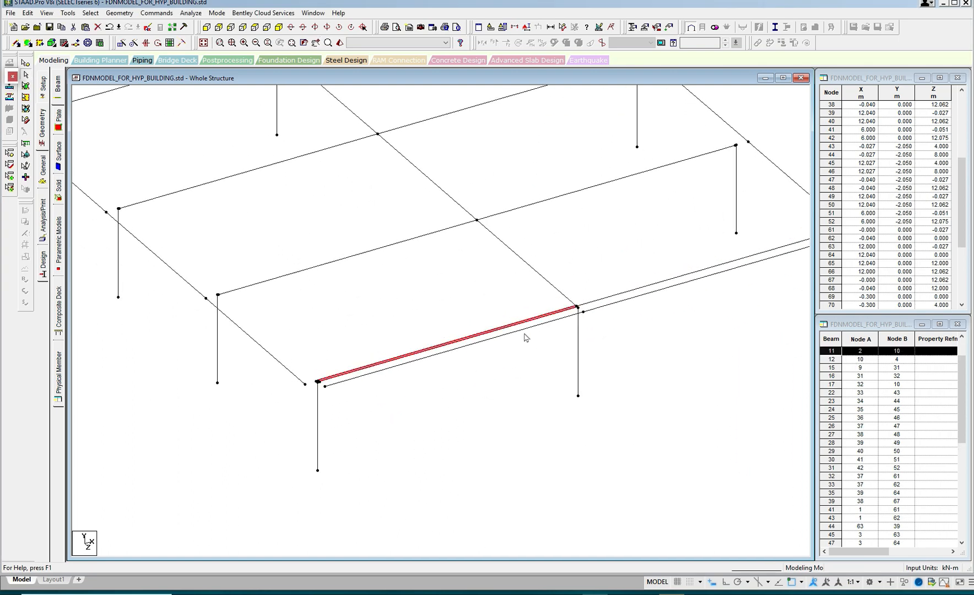
left_click(625, 295, "ctrl")
key("Delete")
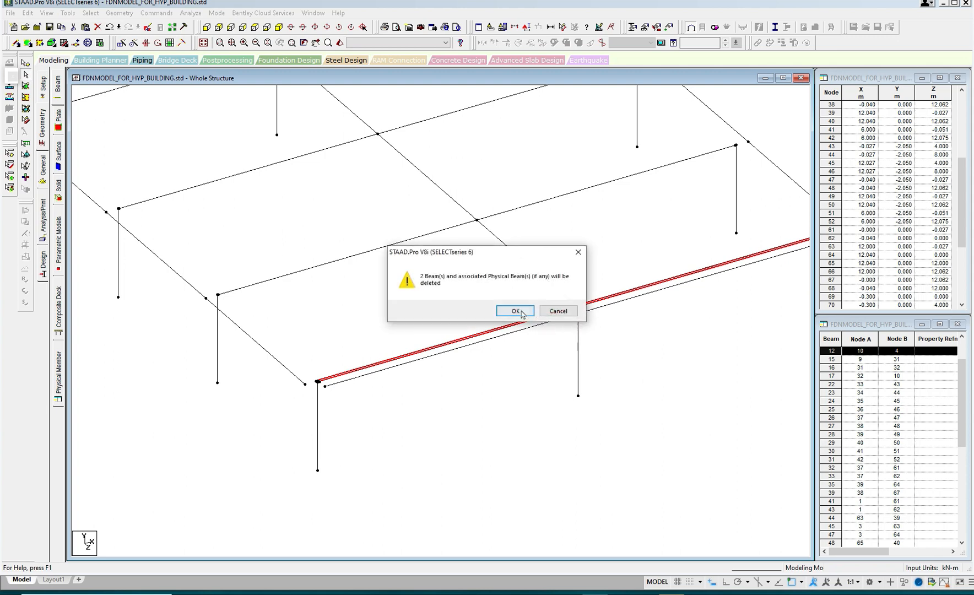
left_click(515, 312)
Cut the view to an X-Z plane section through node 70 on the X = -0.3 m wall line
middle_click_drag(523, 320, 598, 332)
scroll(484, 344, "up", 1)
scroll(483, 341, "up", 2)
scroll(484, 342, "down", 4)
middle_click_drag(481, 327, 496, 342)
scroll(496, 343, "down", 1)
scroll(497, 346, "down", 1)
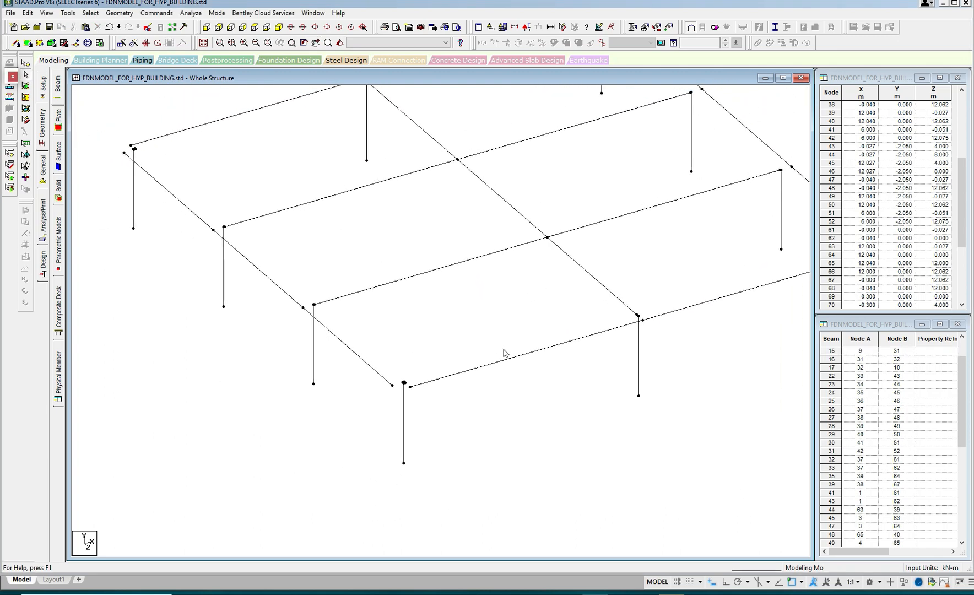
left_click(25, 62)
double_click(215, 230)
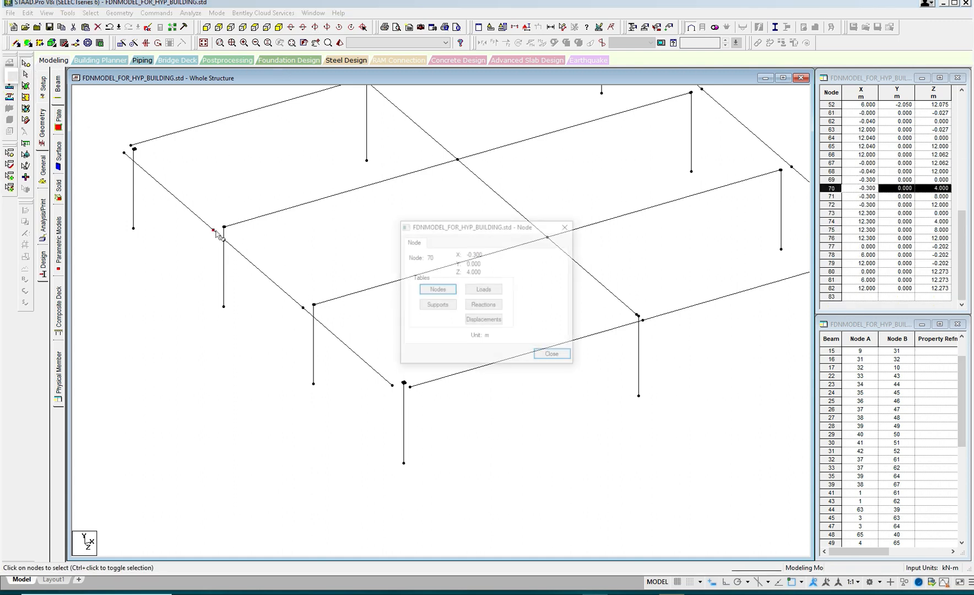
left_click(568, 227)
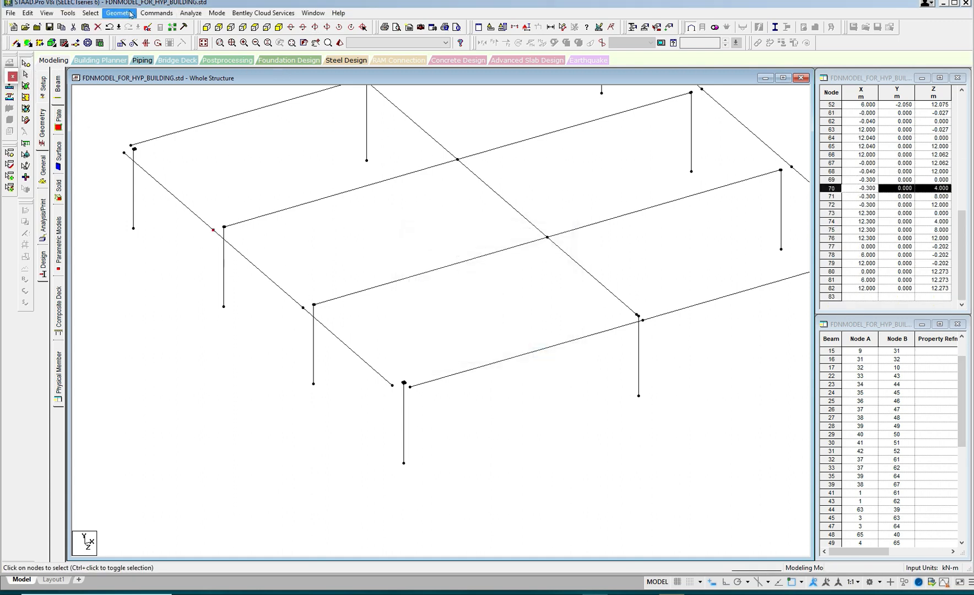
left_click(75, 13)
left_click(104, 265)
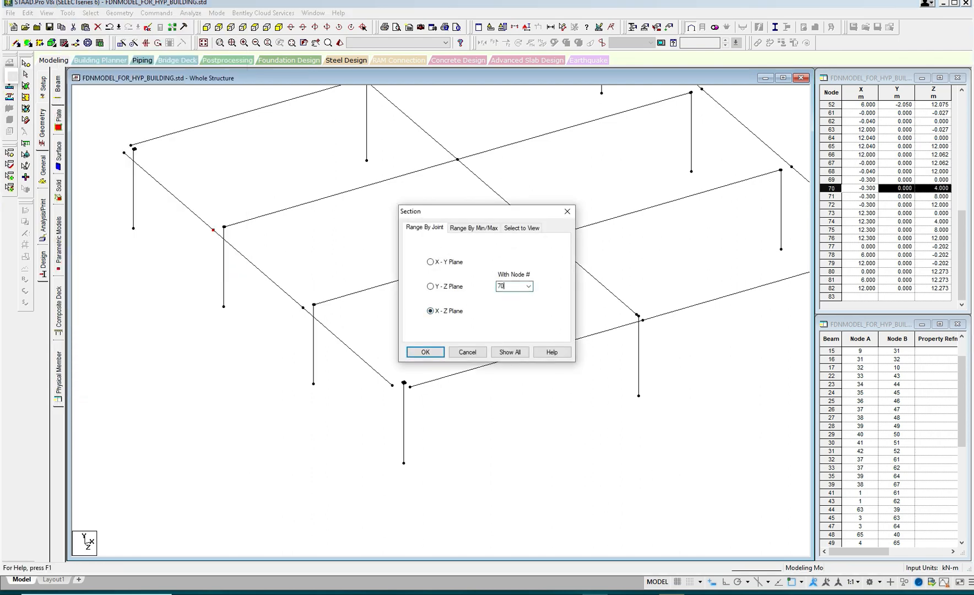
left_click(425, 352)
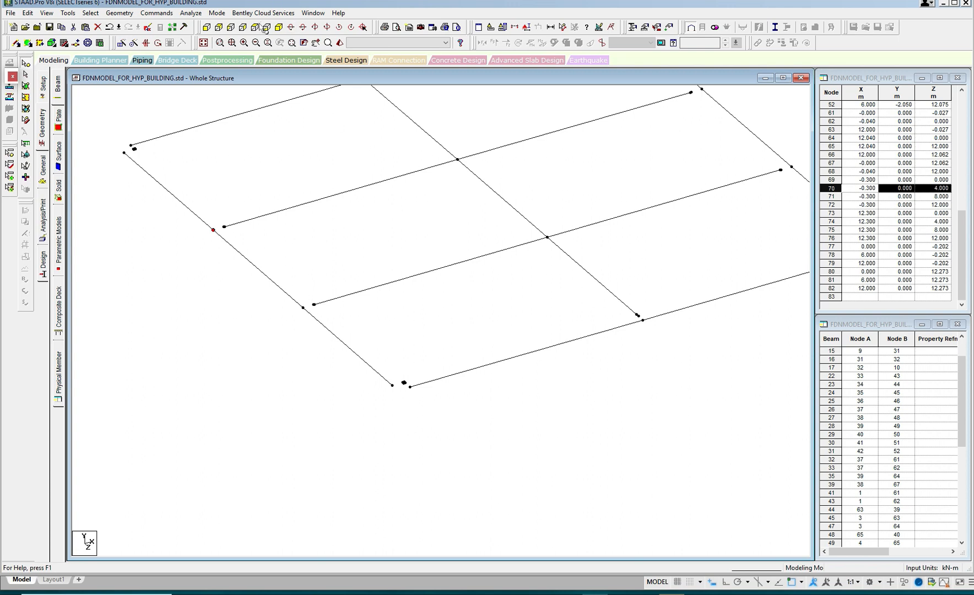
Look at the section in plan and examine the open corner between the X = -0.3 m and Z = -0.202 m wall beams
scroll(313, 246, "down", 3)
scroll(331, 224, "up", 3)
scroll(334, 206, "up", 3)
middle_click_drag(360, 227, 405, 303)
scroll(366, 235, "up", 2)
scroll(436, 318, "up", 1)
middle_click_drag(366, 235, 486, 357)
scroll(436, 318, "up", 1)
scroll(384, 288, "up", 8)
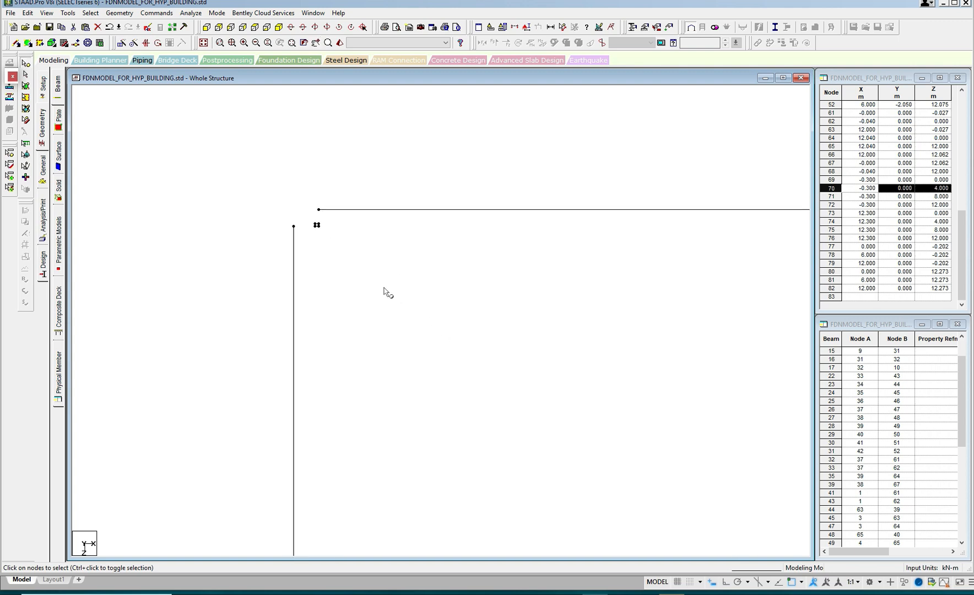
scroll(423, 313, "up", 1)
middle_click_drag(380, 269, 461, 327)
scroll(423, 313, "up", 1)
scroll(443, 316, "up", 1)
scroll(420, 300, "up", 1)
left_click(17, 43)
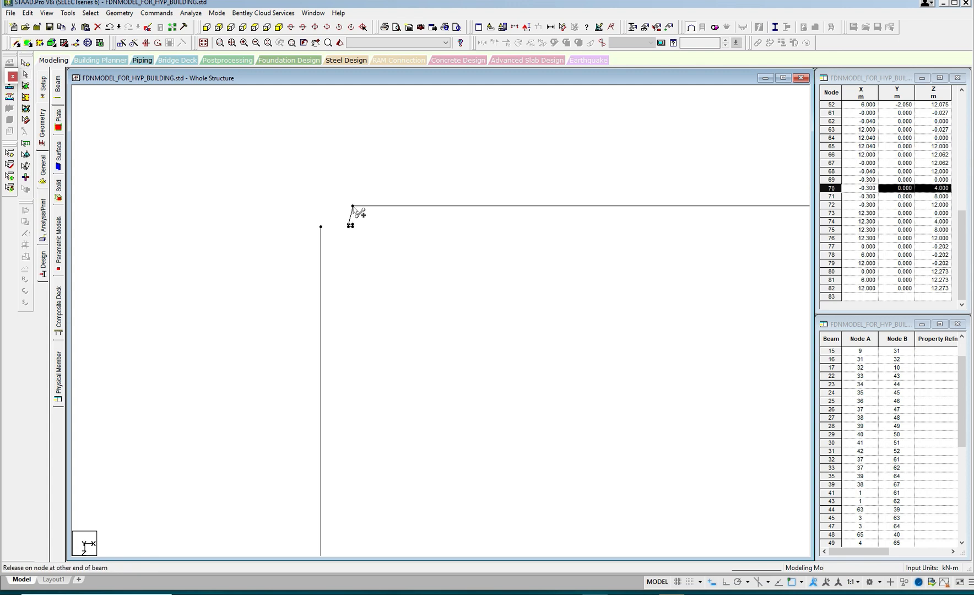
mouse_move(372, 216)
middle_mouse_down()
mouse_move(370, 206)
mouse_move(379, 209)
mouse_move(363, 187)
mouse_move(383, 207)
middle_mouse_up()
scroll(368, 205, "down", 1)
left_click(421, 216)
middle_click_drag(440, 248, 405, 62)
scroll(394, 182, "down", 2)
scroll(398, 181, "down", 1)
scroll(364, 135, "down", 2)
scroll(391, 187, "down", 2)
scroll(396, 173, "down", 4)
scroll(348, 209, "down", 1)
scroll(425, 361, "up", 1)
left_click(437, 397, "ctrl")
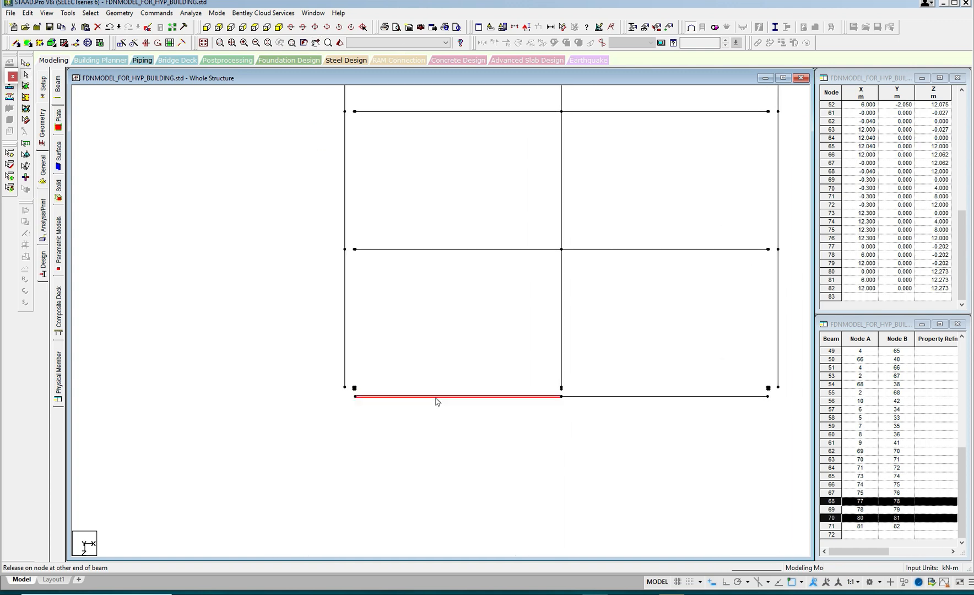
left_click(448, 349)
scroll(446, 346, "down", 1)
middle_click_drag(470, 116, 450, 278)
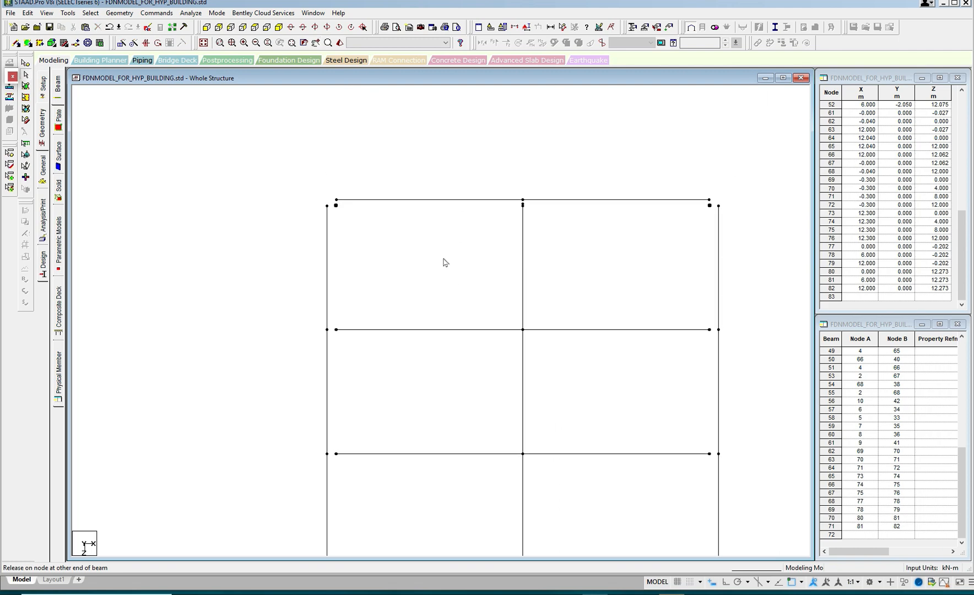
Extend the Z = -0.202 m wall line to X = -6 m by pasting its X = 0 to 6 m beam onto its X = 0 end
left_click(441, 200)
right_click(406, 134)
left_click(435, 150)
right_click(420, 140)
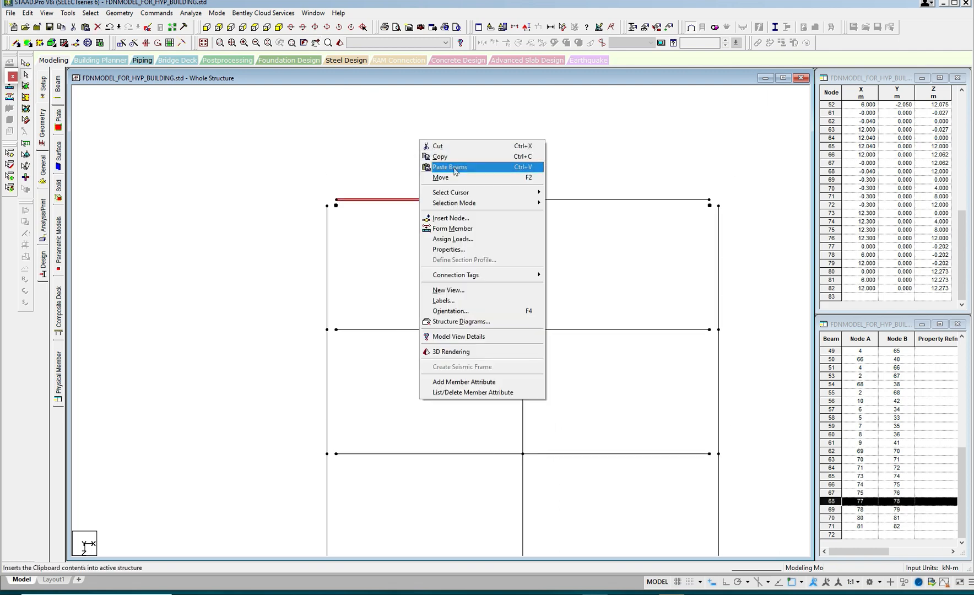
left_click(451, 166)
left_click(543, 287)
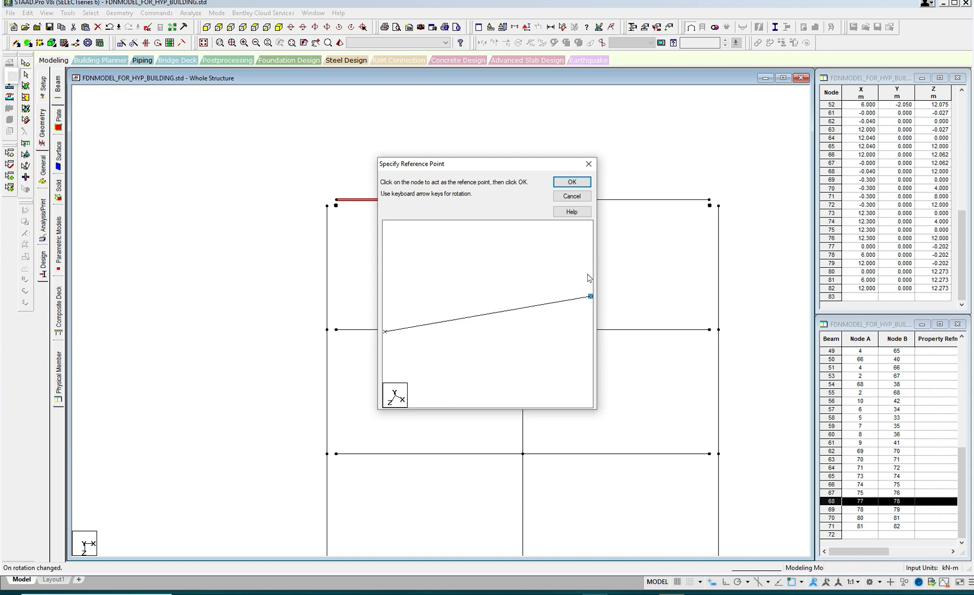
left_click(573, 182)
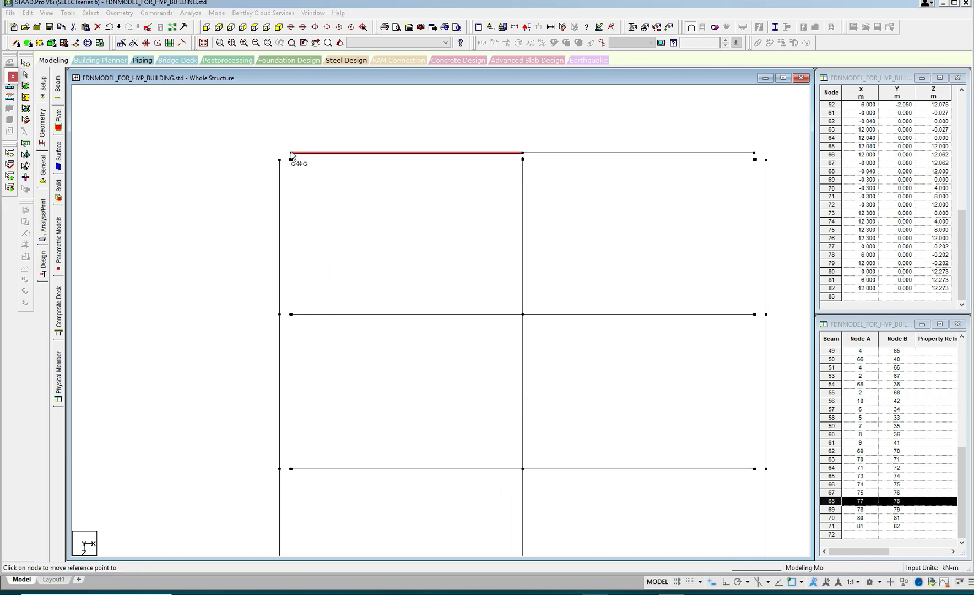
left_click(291, 156)
left_click(530, 244)
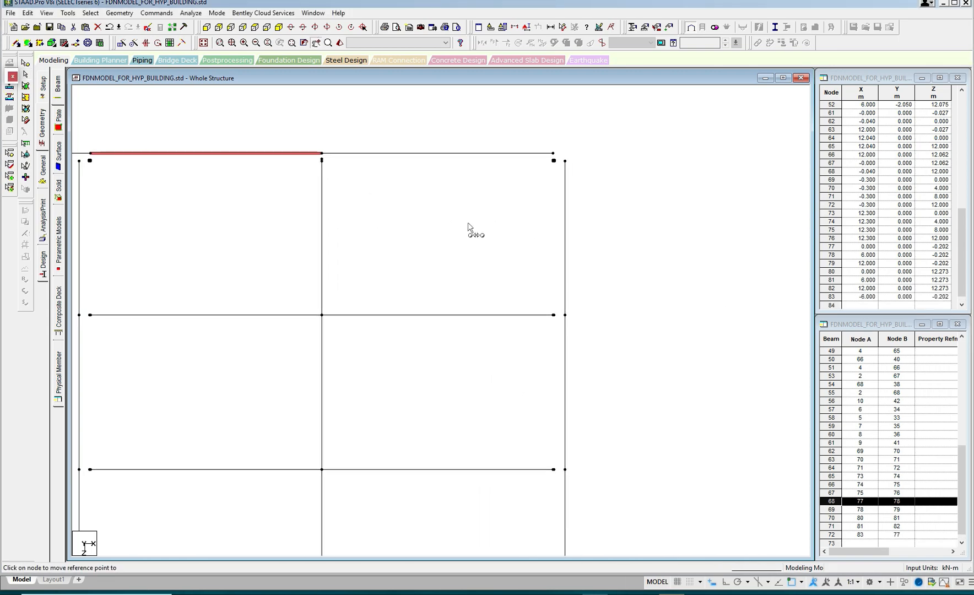
Extend the Z = -0.202 m wall line to X = 18 m by pasting its X = 6 to 12 m beam onto its X = 12 m end
left_click(500, 154)
right_click(496, 117)
left_click(520, 133)
right_click(507, 121)
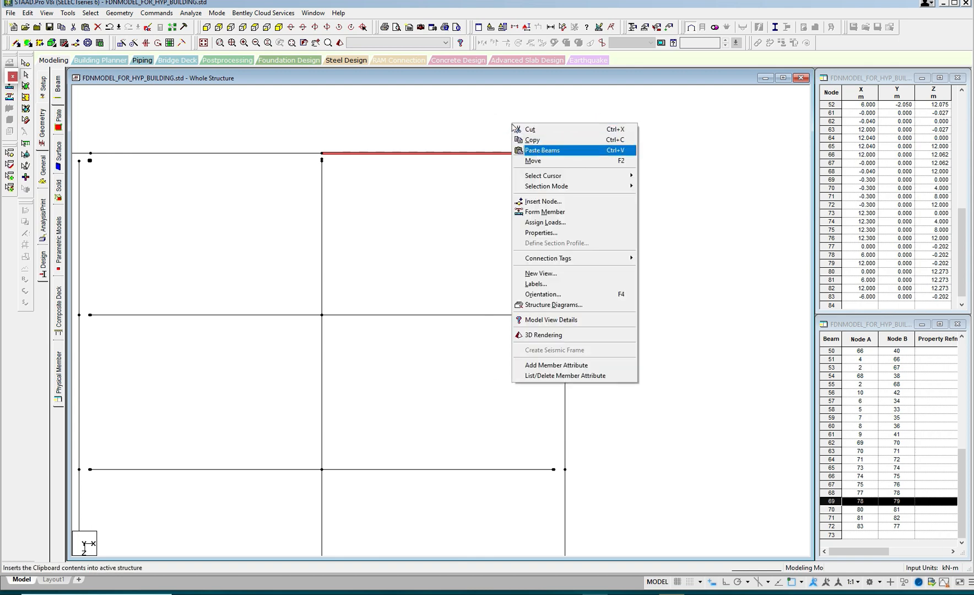
left_click(543, 148)
left_click(538, 287)
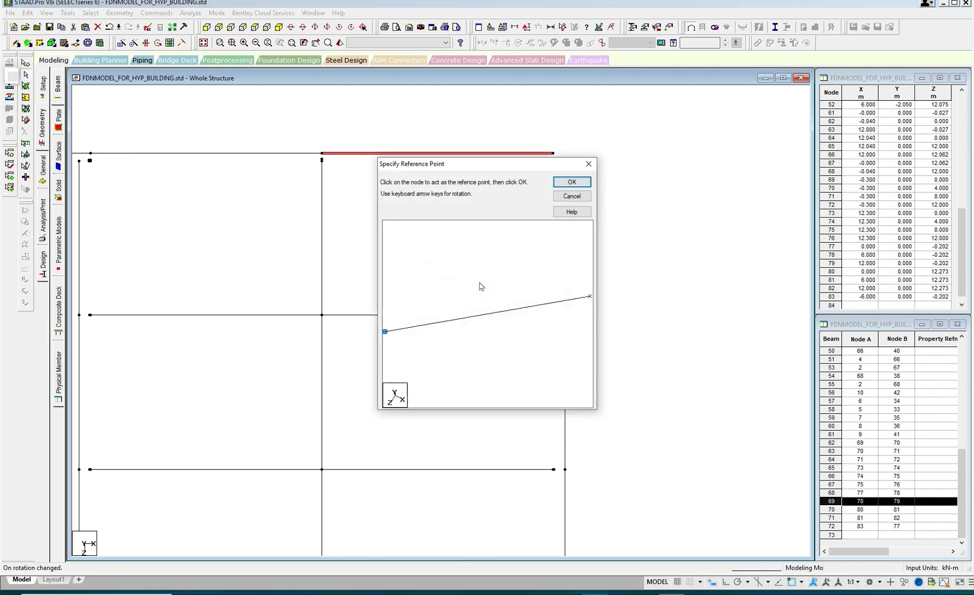
left_click(578, 186)
left_click(540, 246)
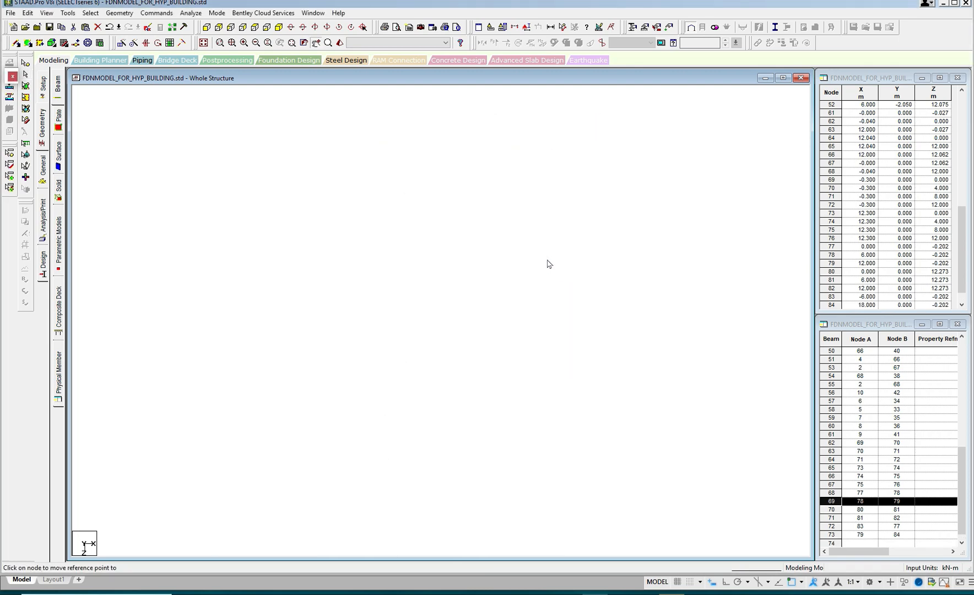
Extend the Z = 12.273 m wall line 6 m in -X by pasting its X = 0 to 6 m beam onto its X = 0 end
left_click(329, 344)
right_click(336, 260)
left_click(351, 270)
right_click(338, 249)
left_click(379, 281)
left_click(539, 287)
left_click(584, 199)
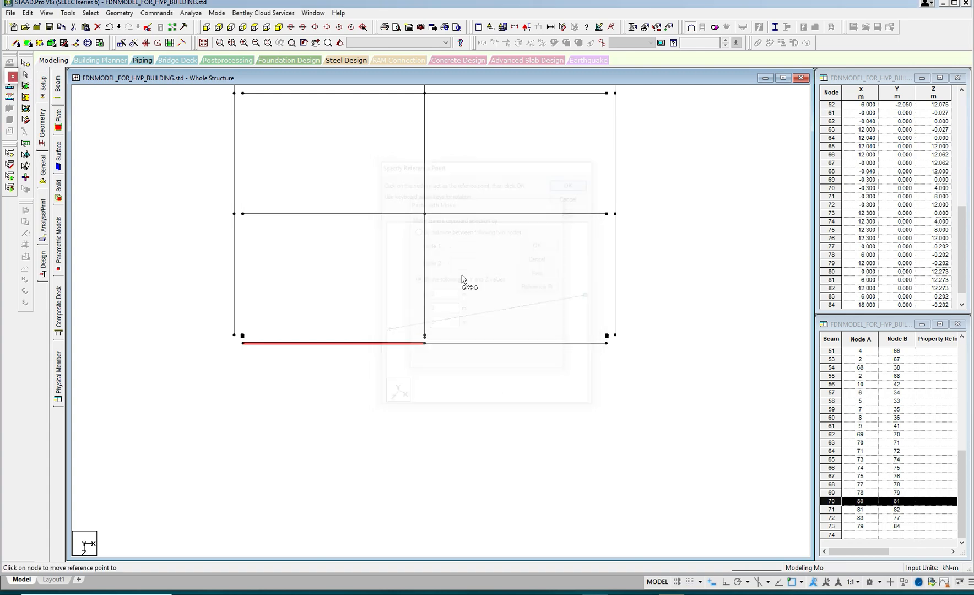
left_click(242, 336)
left_click(529, 244)
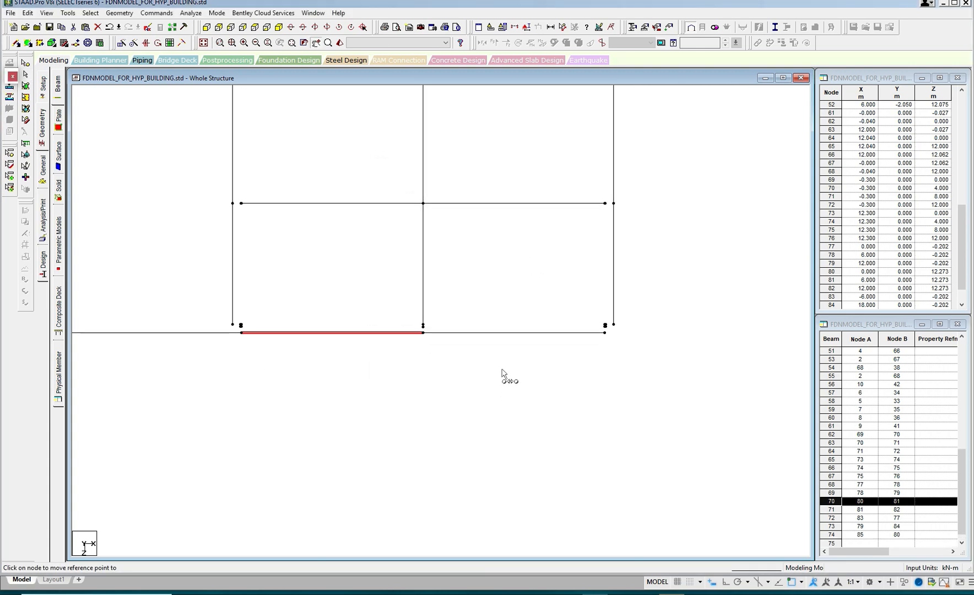
Extend the Z = 12.273 m wall line 6 m in +X by pasting its X = 6 to 12 m beam onto its X = 12 m end
left_click(518, 331)
right_click(502, 251)
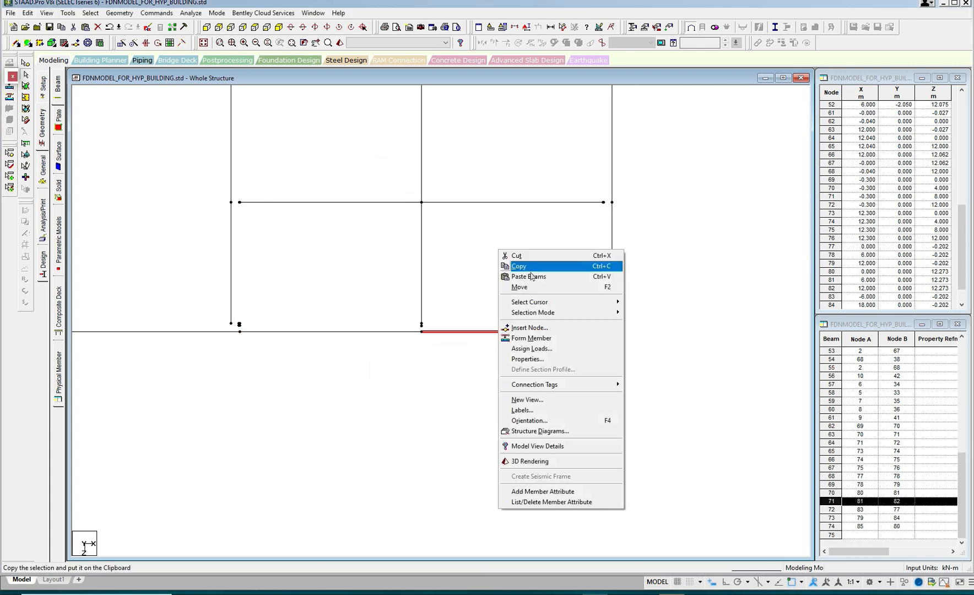
left_click(525, 268)
right_click(514, 253)
left_click(541, 282)
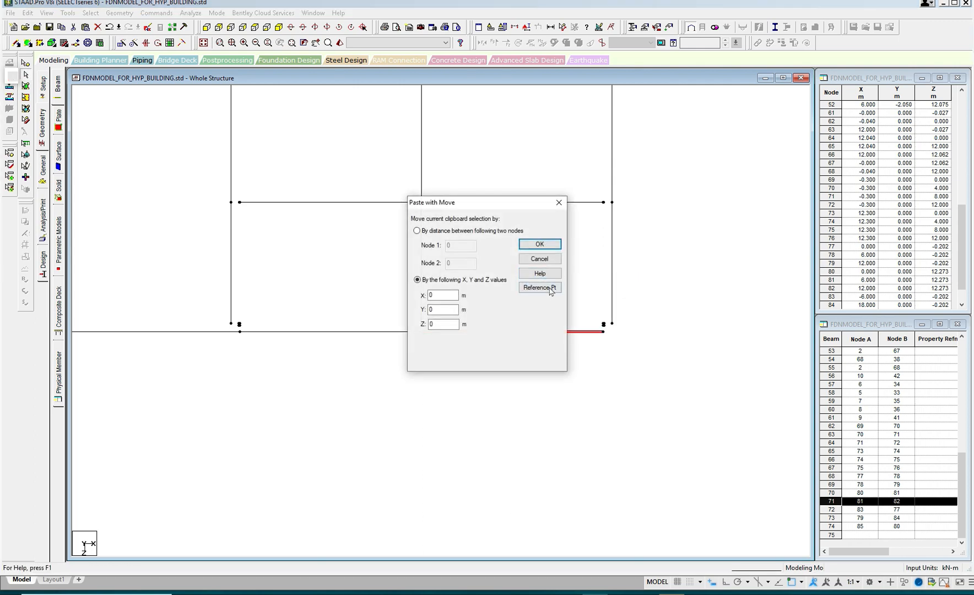
left_click(559, 284)
left_click(579, 200)
left_click(604, 325)
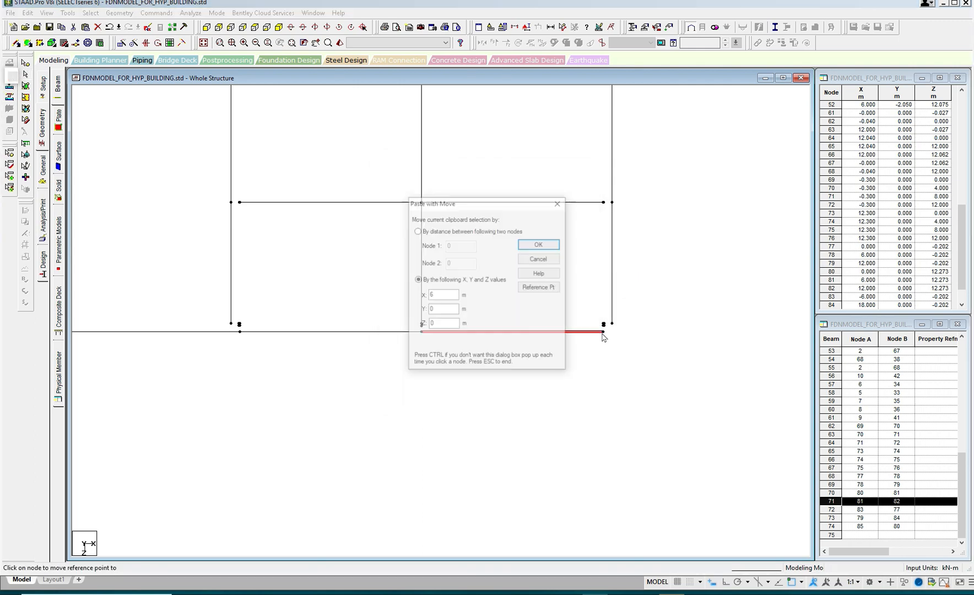
left_click(554, 243)
Extend the X = 12.3 m wall line 4 m in +Z by pasting its Z = 8 to 12 m beam onto its Z = 12 m end
left_click(614, 302)
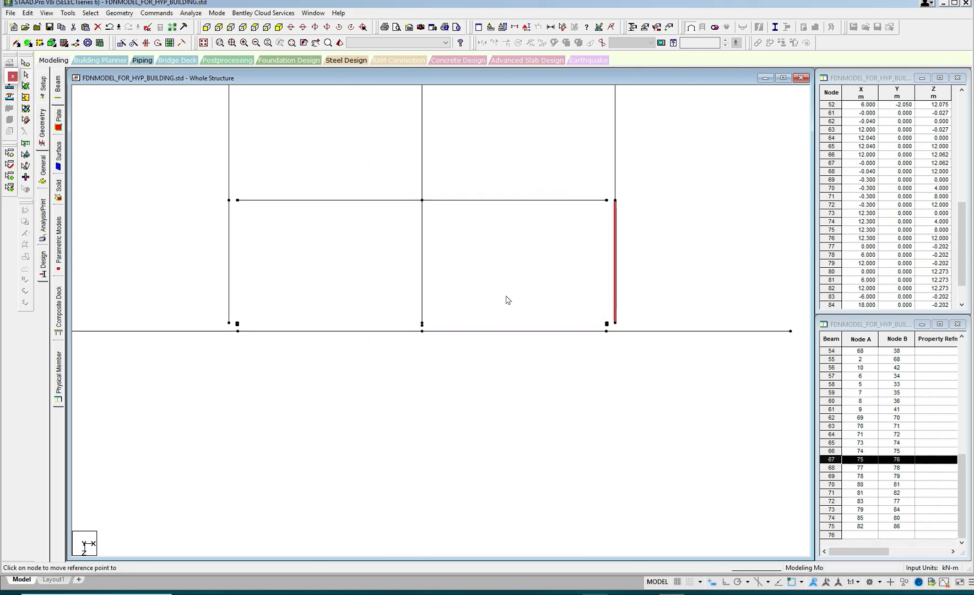
left_click(228, 301, "ctrl")
left_click(616, 295)
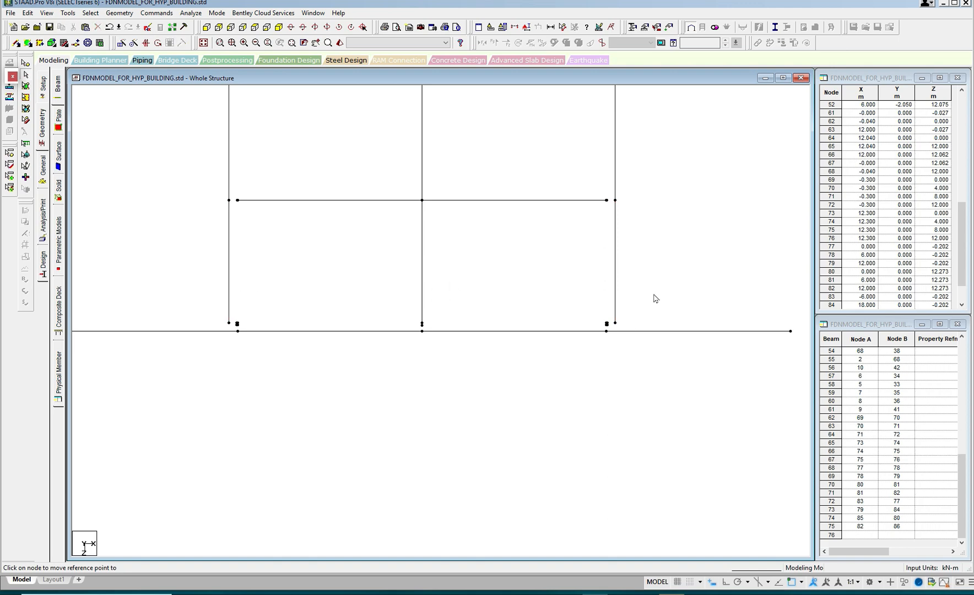
right_click(627, 271)
left_click(642, 285)
right_click(650, 279)
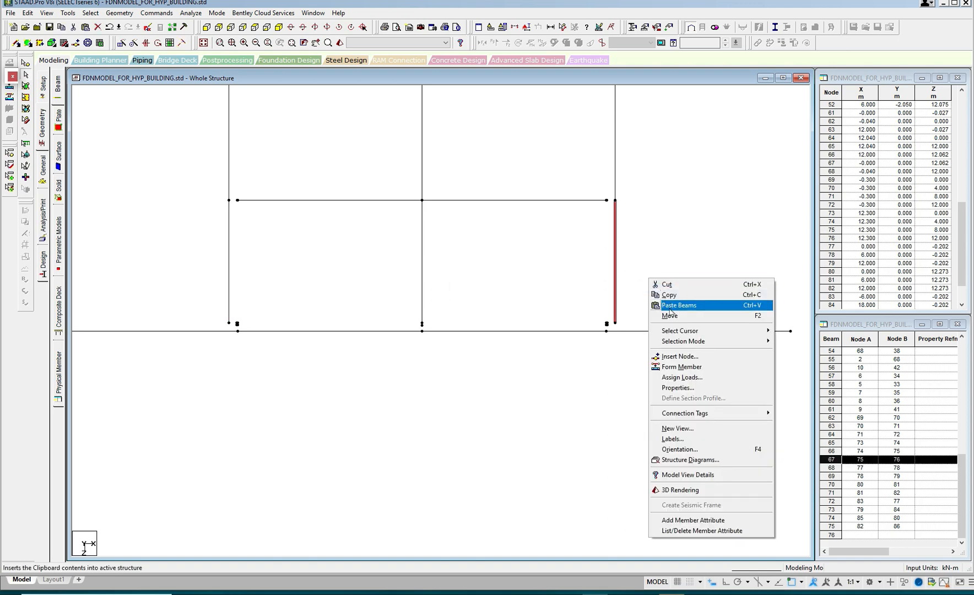
left_click(670, 306)
left_click(543, 292)
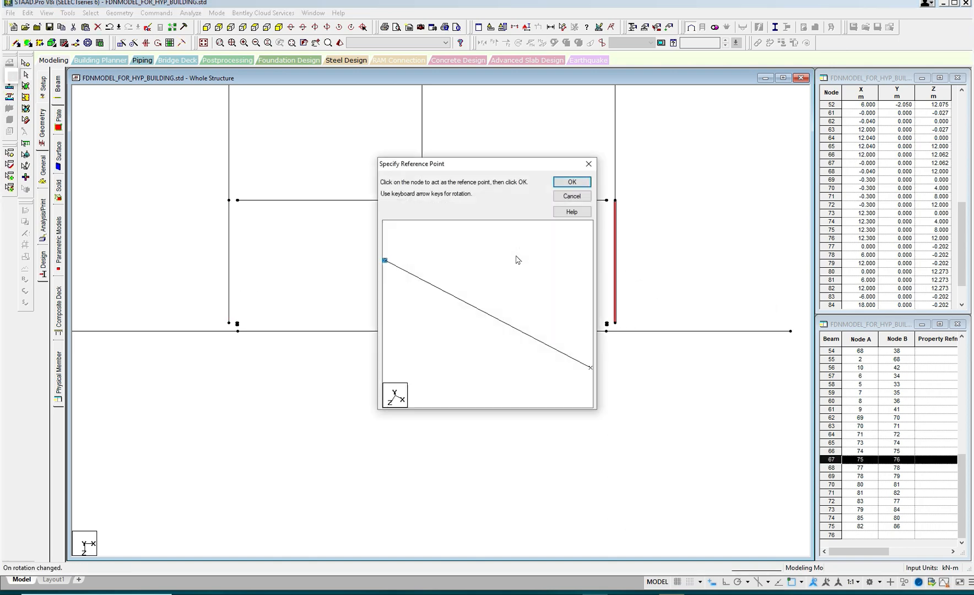
left_click(578, 186)
left_click(616, 325)
left_click(555, 243)
Paste the same beam onto the Z = 12 m end of the X = -0.3 m wall line, moved -12.6 m in X and 4 m in Z
middle_click_drag(501, 343, 618, 361)
scroll(433, 306, "up", 2)
left_click(334, 307)
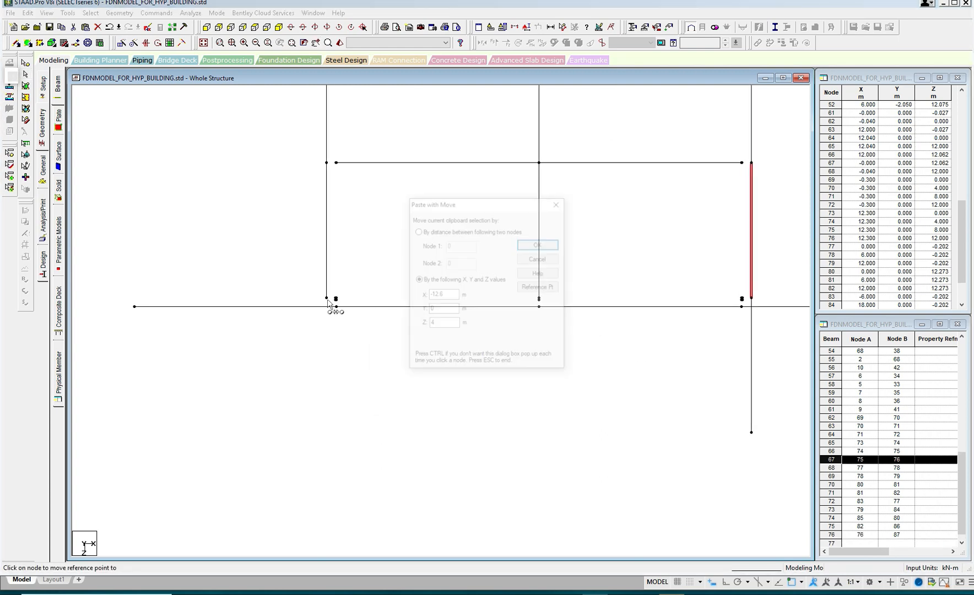
left_click(540, 244)
Extend the X = 12.3 m wall line 4 m in -Z by pasting its Z = 0 to 4 m beam onto its Z = 0 end
scroll(452, 380, "down", 3)
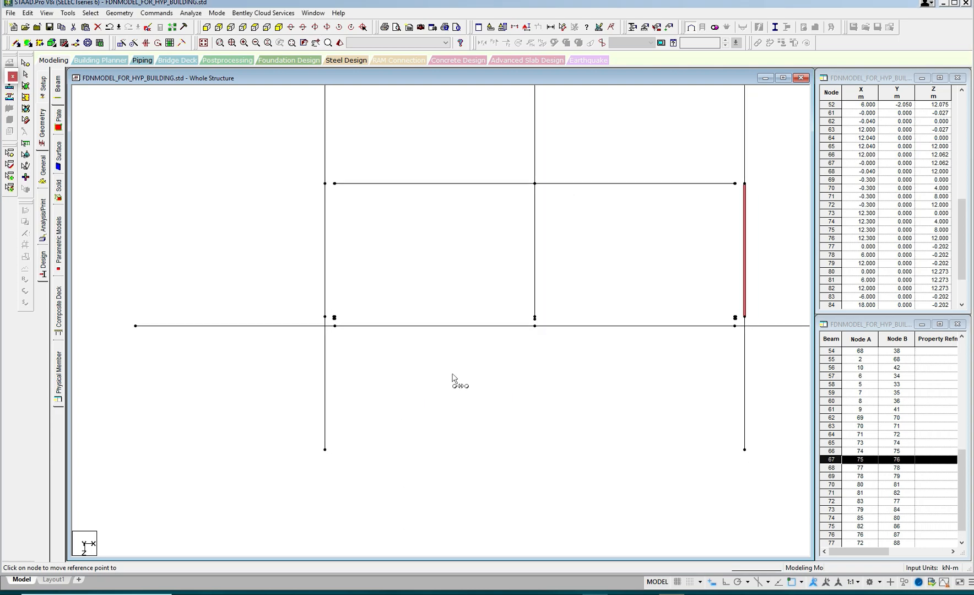
scroll(467, 404, "down", 1)
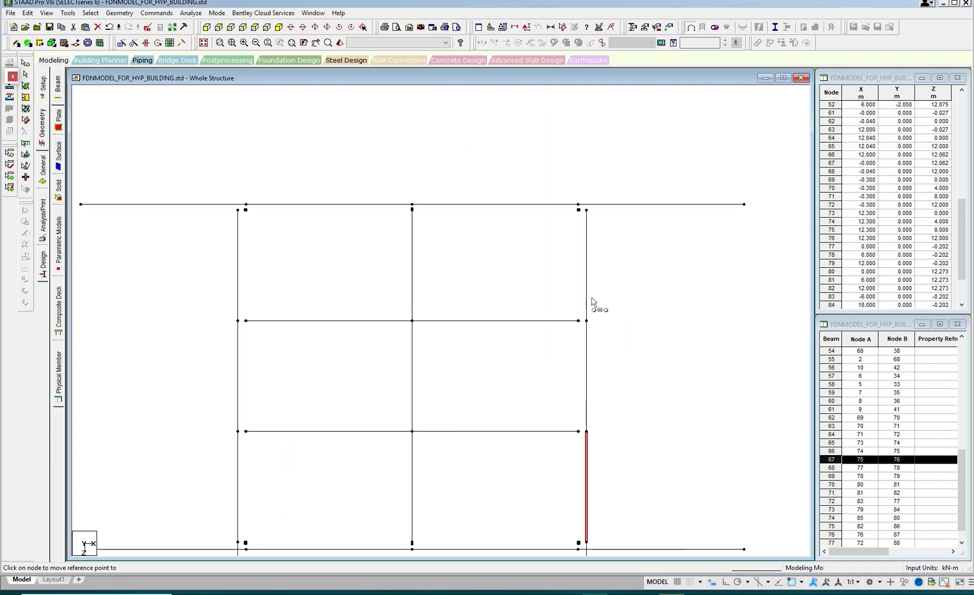
left_click(585, 270)
right_click(562, 154)
left_click(582, 166)
right_click(562, 155)
left_click(592, 177)
left_click(539, 288)
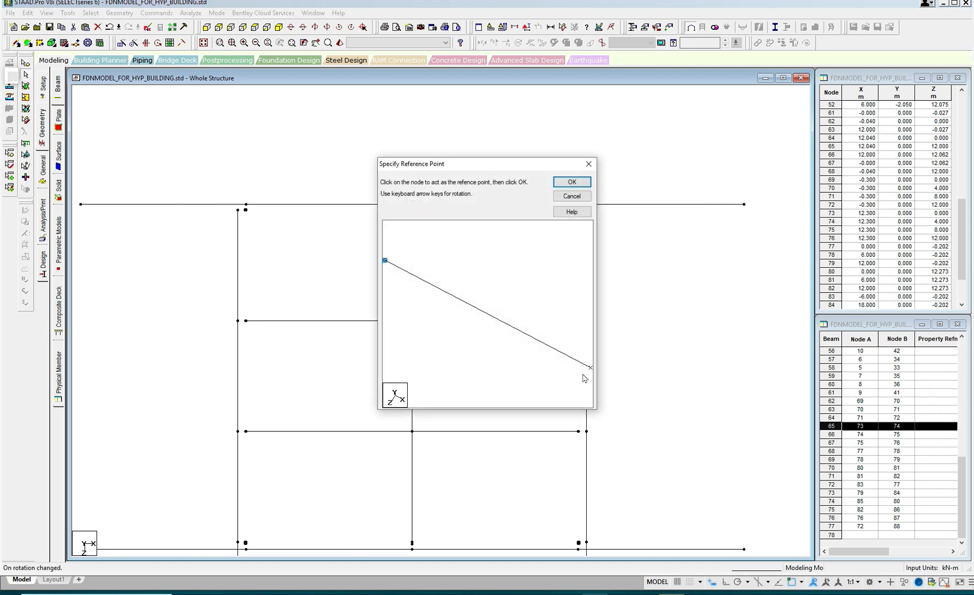
left_click(571, 182)
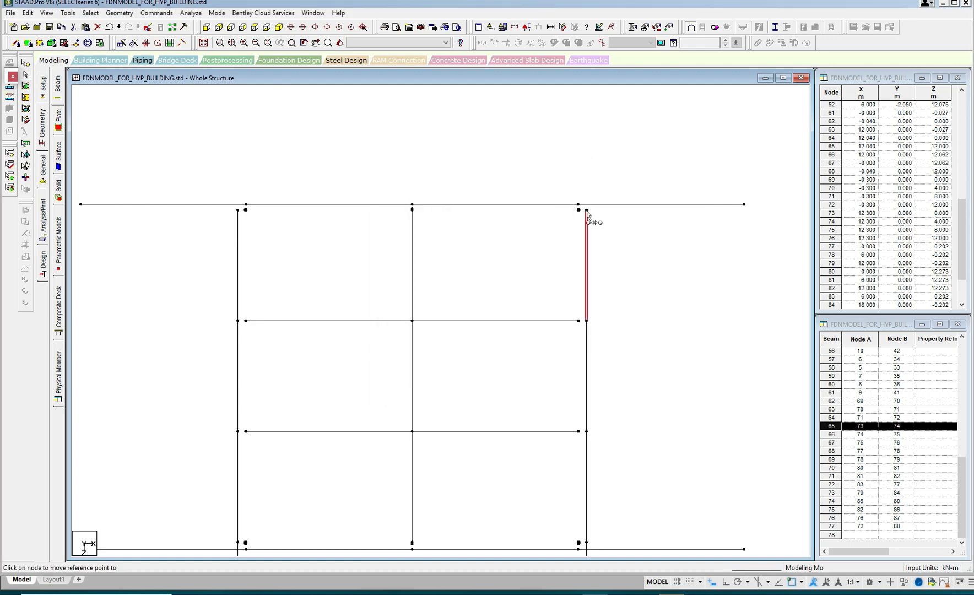
left_click(587, 210)
left_click(546, 248)
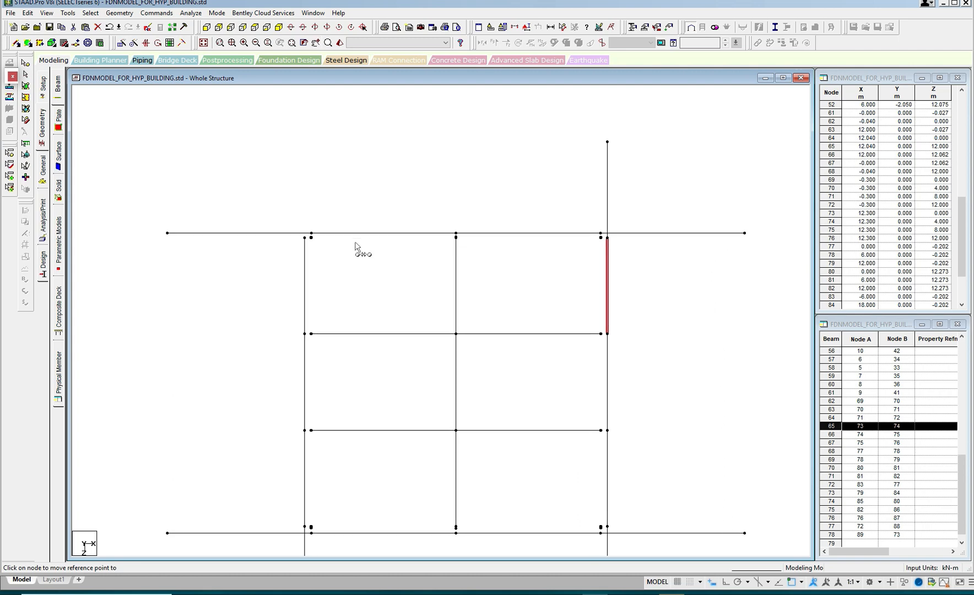
Extend the X = -0.3 m wall line 4 m in -Z by pasting the copied beam onto its Z = 0 end
left_click(304, 238)
left_click(537, 249)
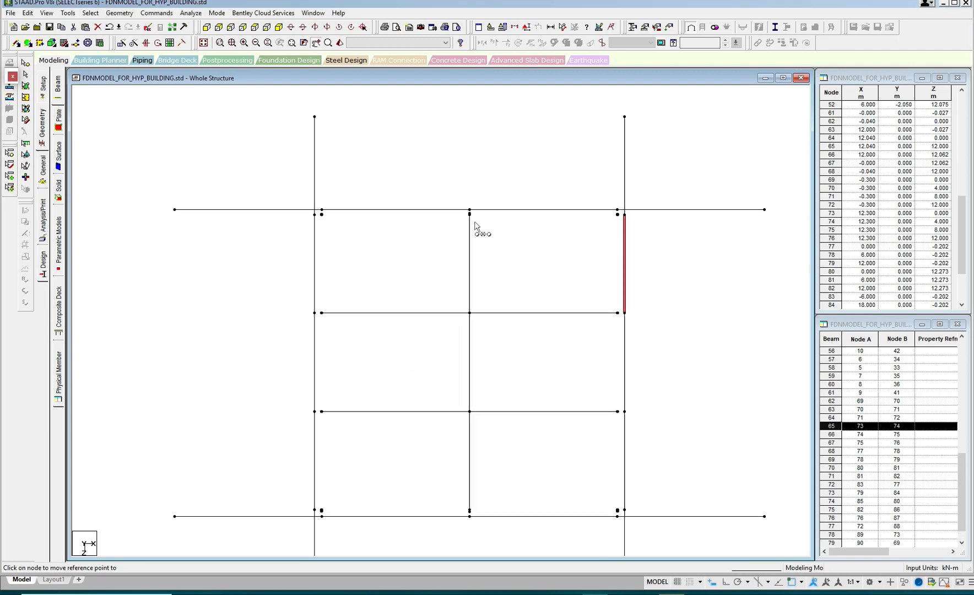
Select all members of the plan and intersect them so the extended wall lines split where they cross
left_click_drag(270, 107, 740, 514)
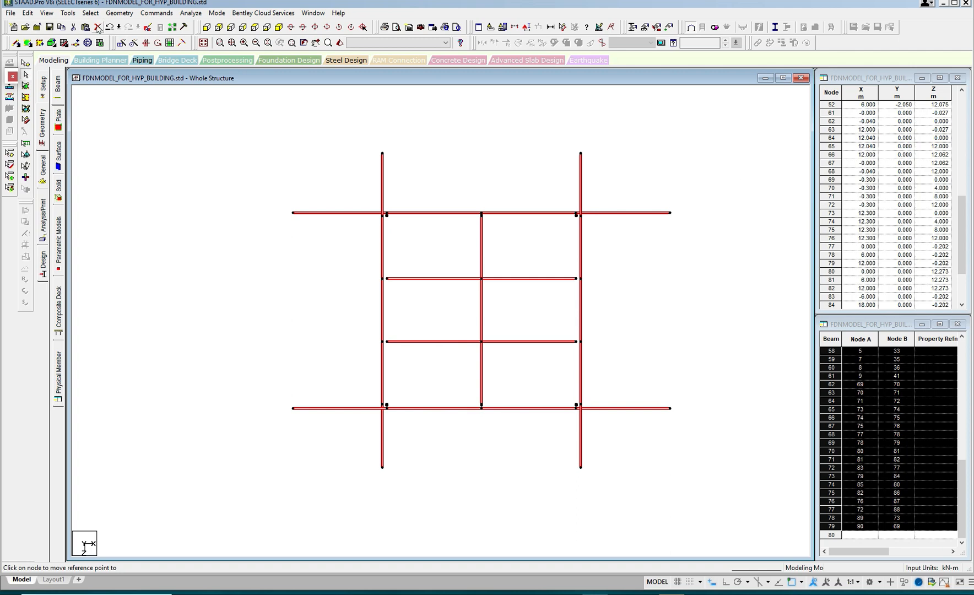
left_click(97, 27)
left_click(530, 310)
left_click(120, 13)
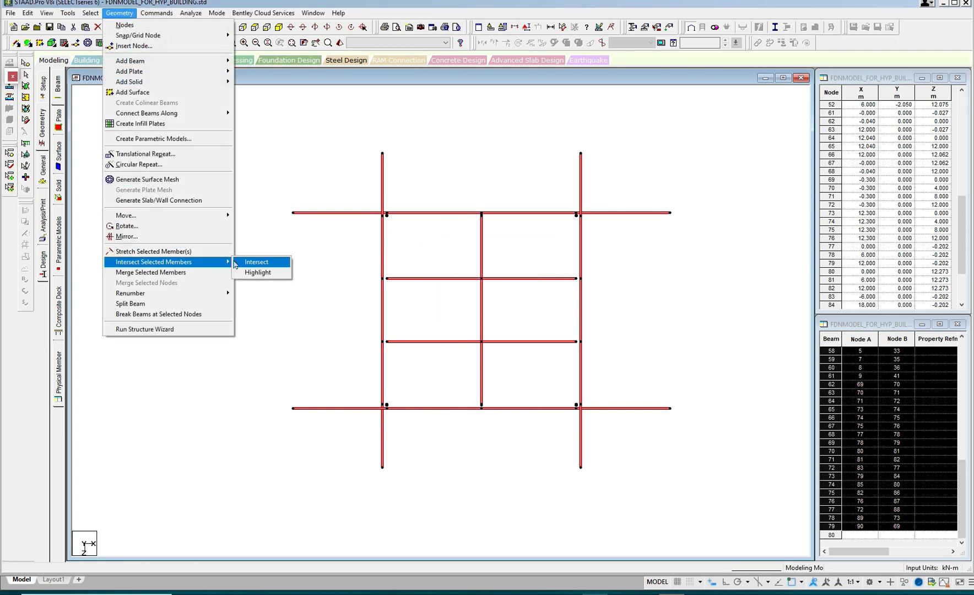
left_click(254, 262)
left_click(457, 311)
key("Return")
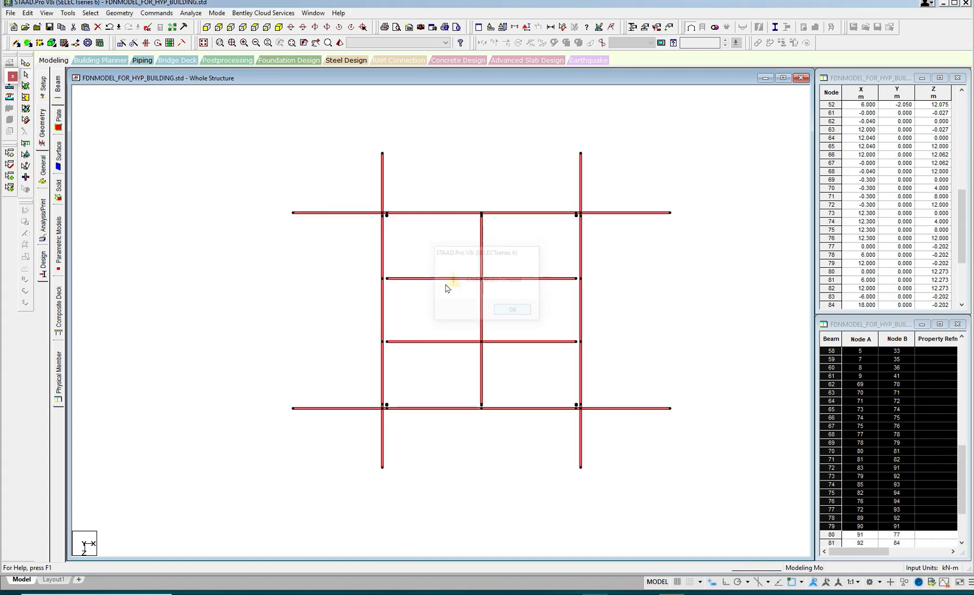
Delete the eight beam segments that overhang beyond the four corners of the perimeter wall lines
left_click(364, 206)
left_click(375, 193, "ctrl")
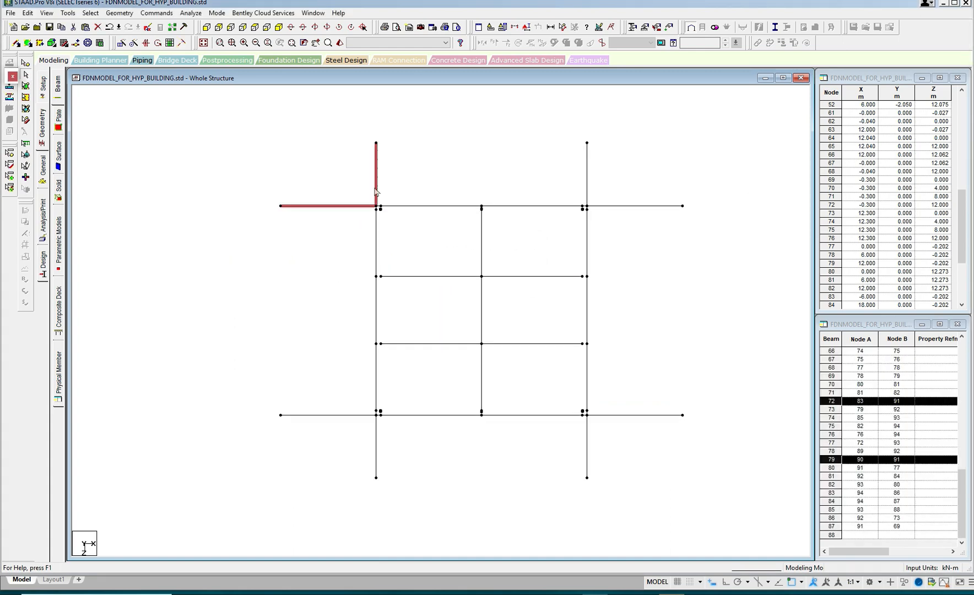
left_click(588, 183, "ctrl")
left_click(605, 207, "ctrl")
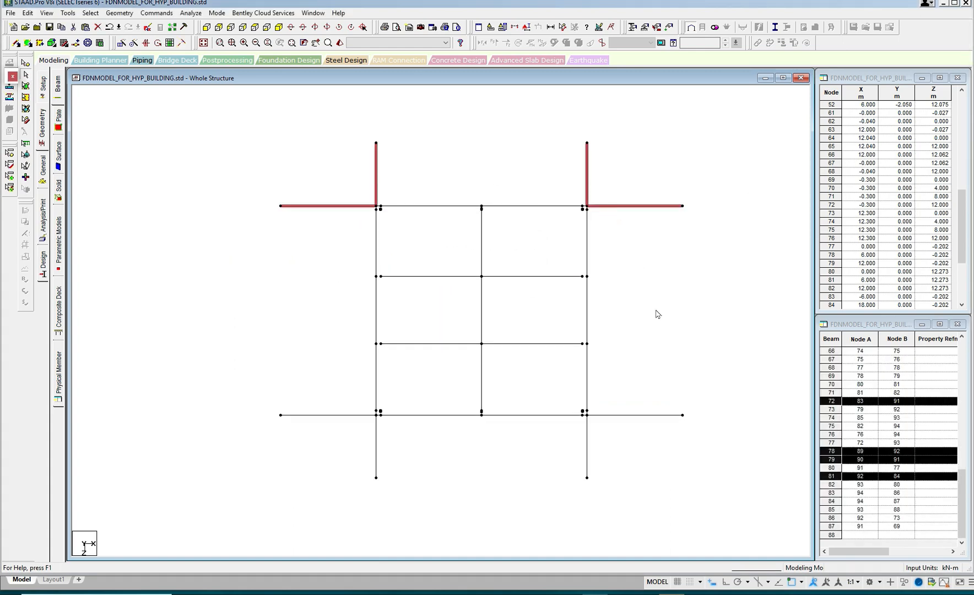
left_click(622, 415, "ctrl")
left_click(588, 440, "ctrl")
left_click(375, 445, "ctrl")
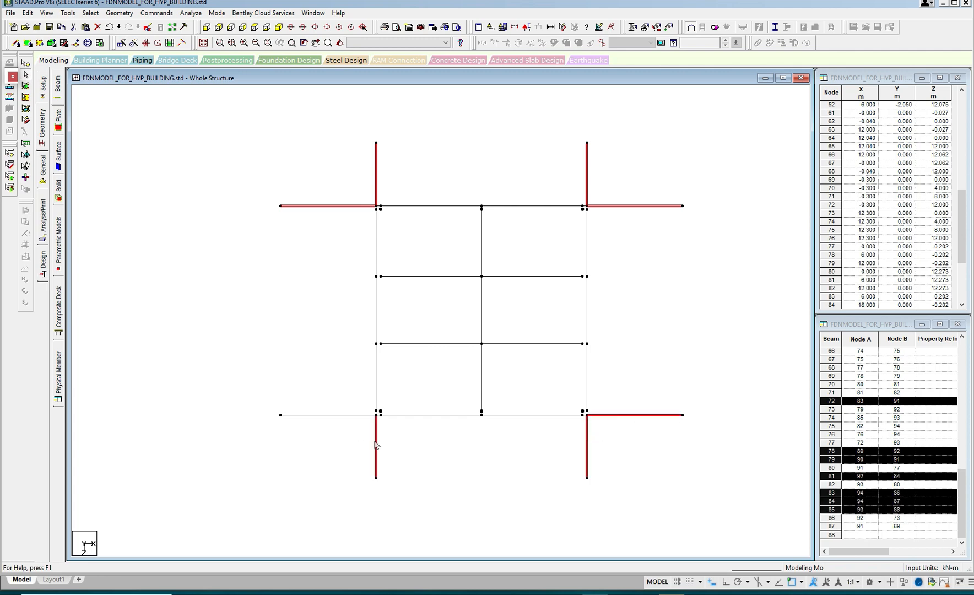
left_click(365, 417, "ctrl")
key("Delete")
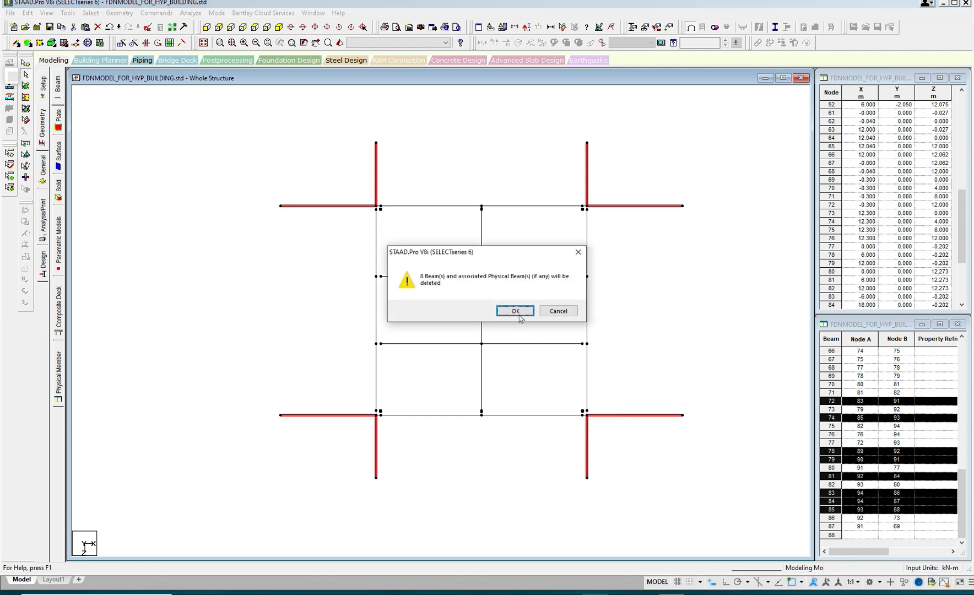
left_click(516, 313)
left_click(515, 312)
Merge the short corner segments at X = -0.3 m, Z = -0.202 m with their adjoining wall beams along both wall lines
scroll(498, 293, "up", 4)
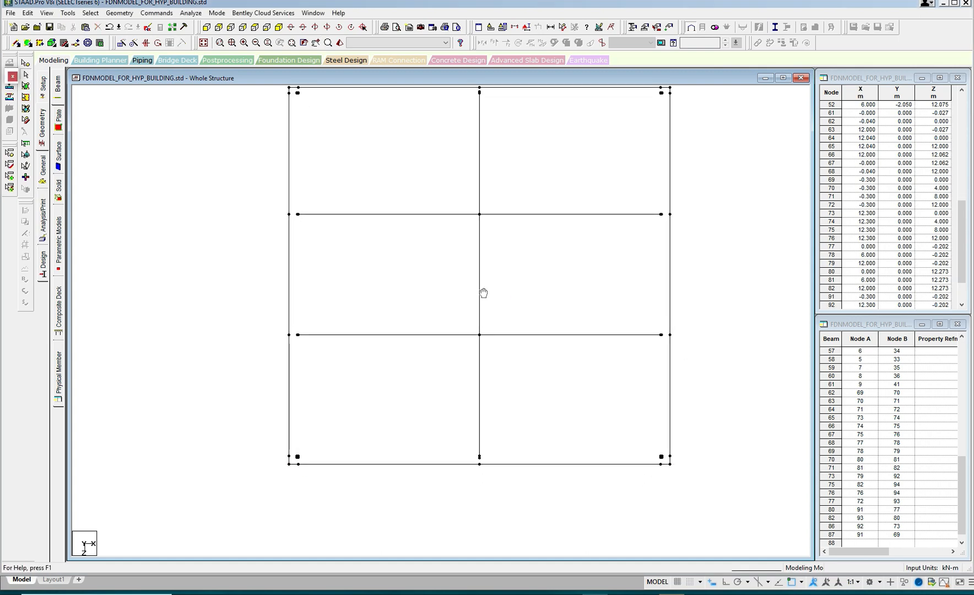
scroll(468, 317, "up", 4)
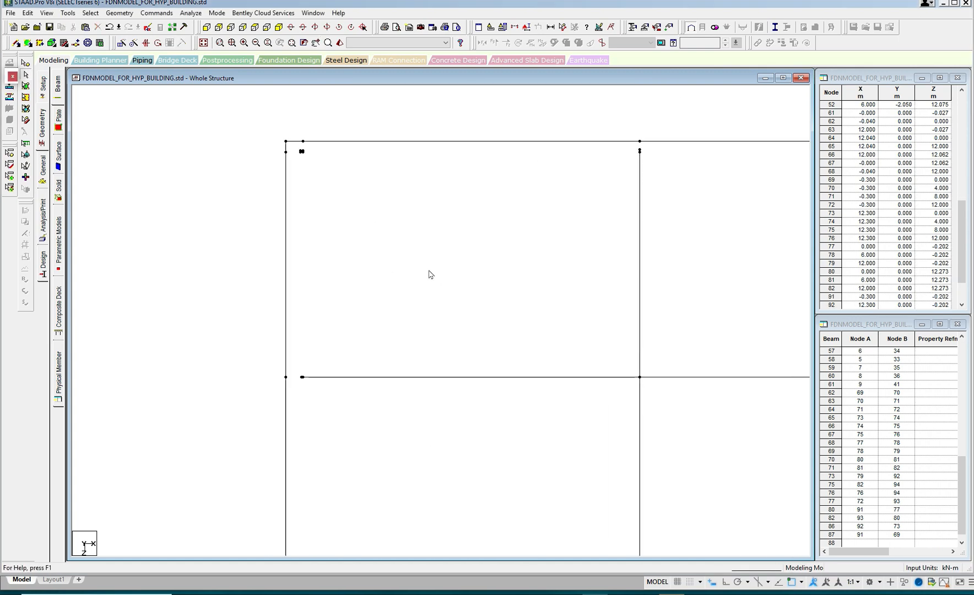
scroll(447, 321, "up", 5)
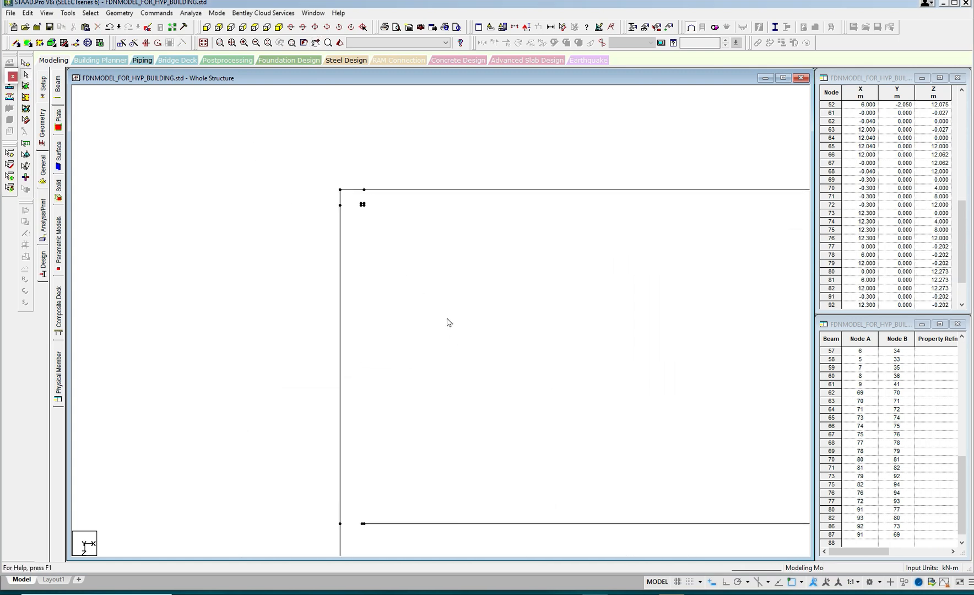
scroll(463, 320, "down", 5)
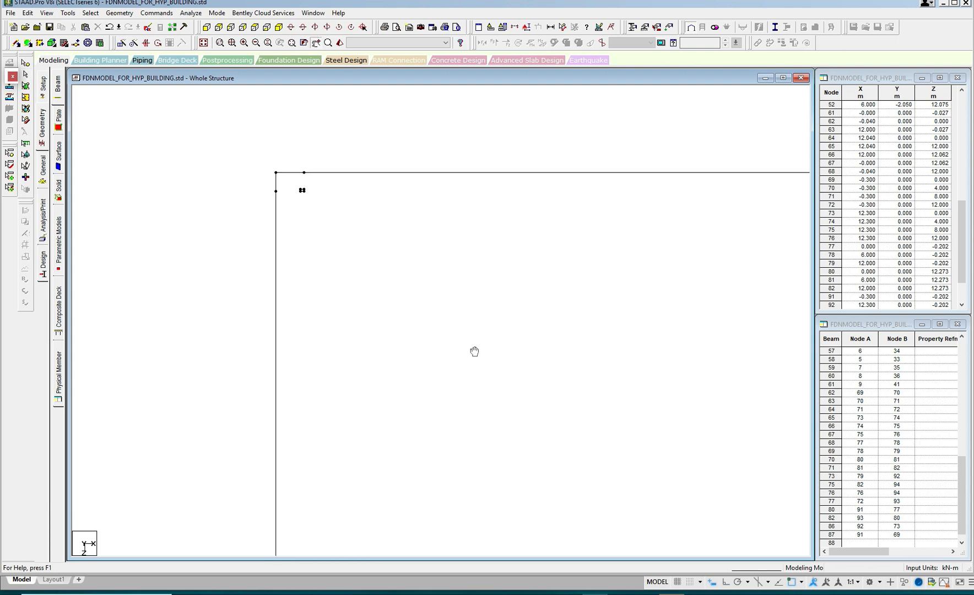
left_click(341, 287)
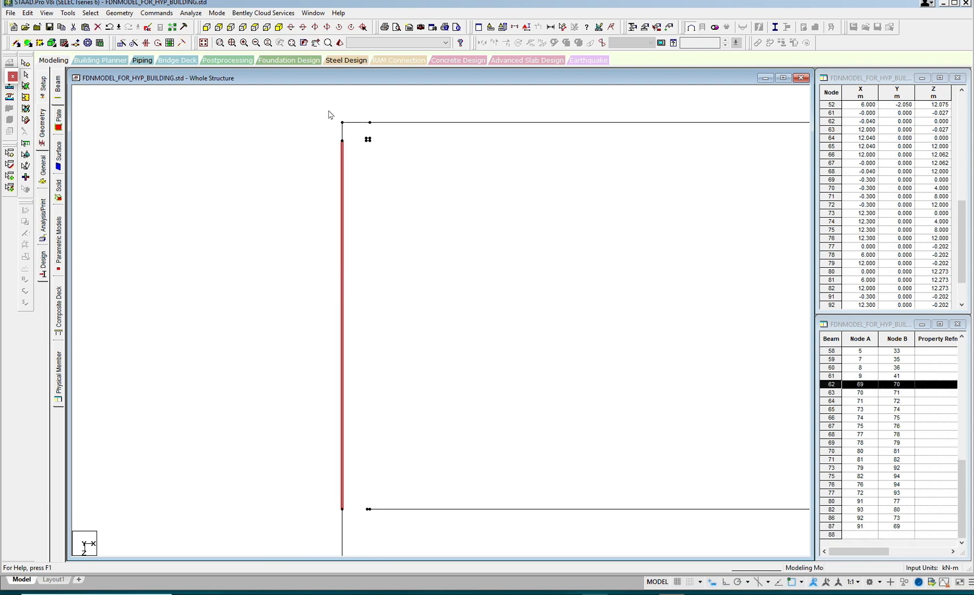
left_click_drag(346, 165, 346, 166, "ctrl")
left_click(362, 123, "ctrl")
left_click(442, 123, "ctrl")
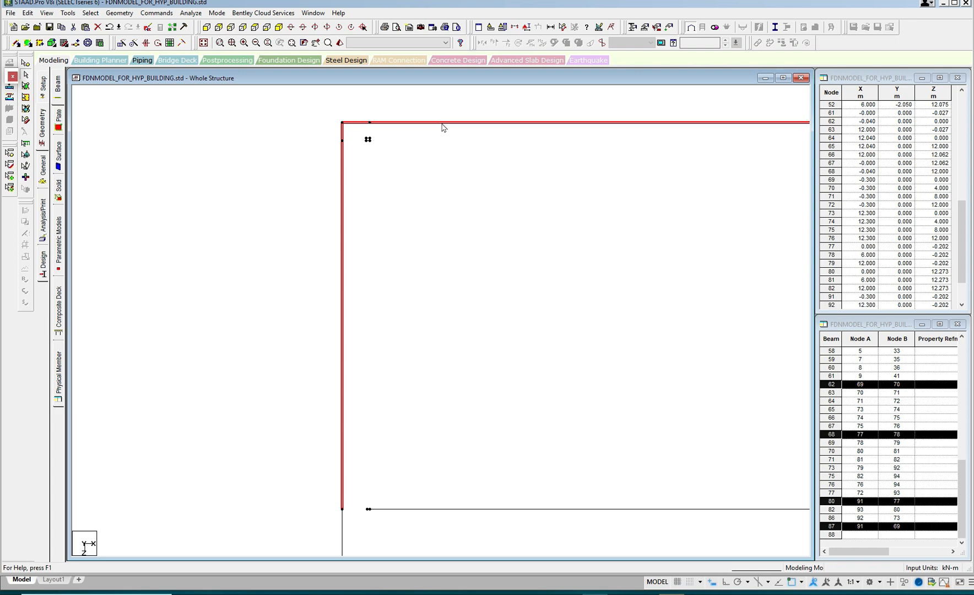
left_click(119, 13)
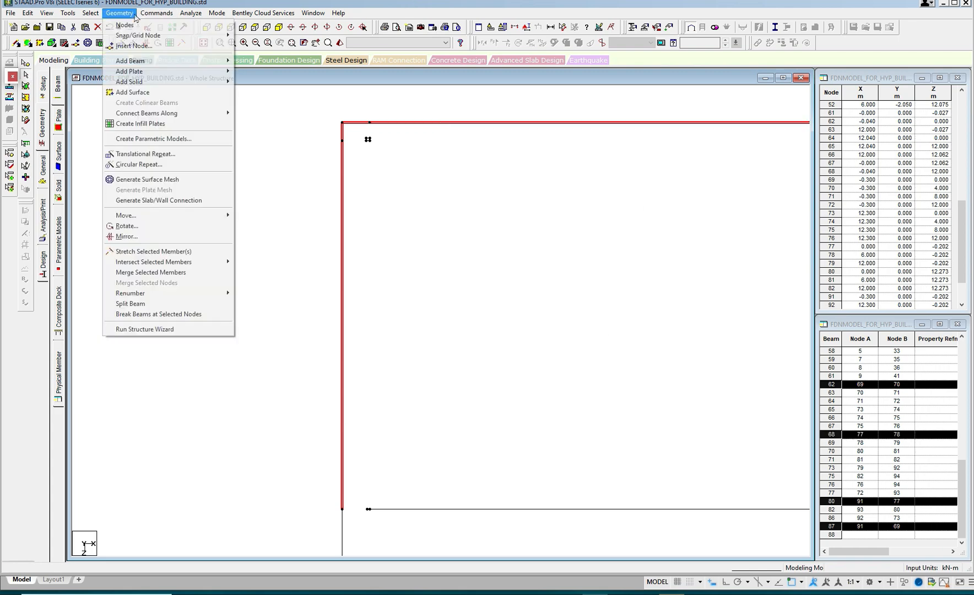
left_click(170, 270)
left_click(536, 209)
left_click(535, 210)
left_click(549, 187)
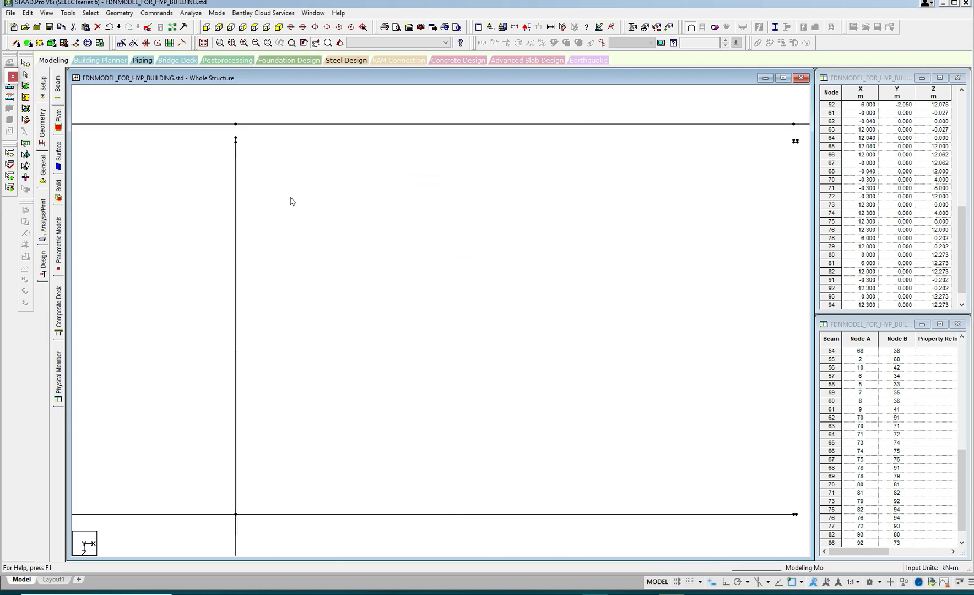
Merge the short corner segments at X = 12.3 m, Z = -0.202 m with their adjoining wall beams along both wall lines
left_click(490, 127)
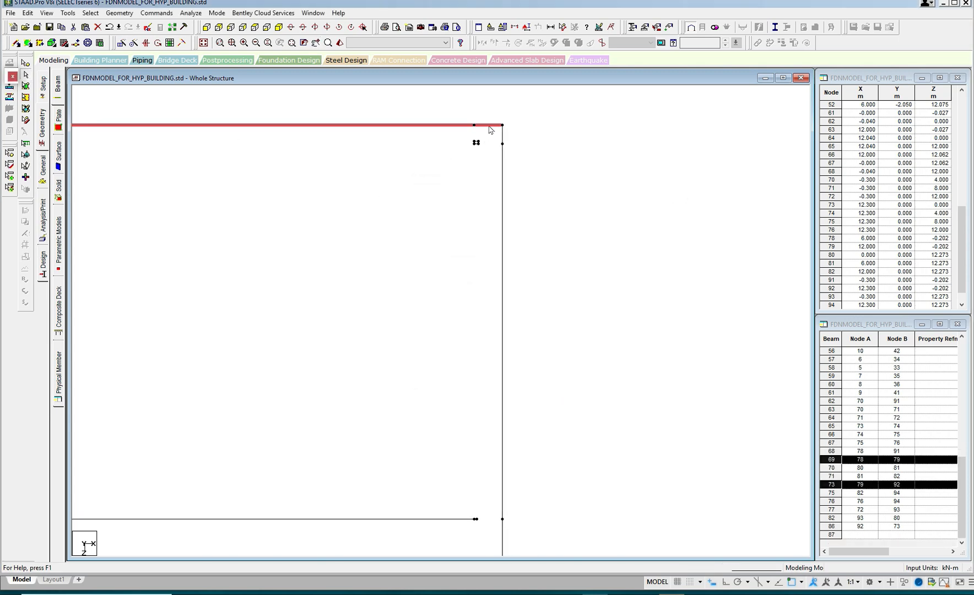
left_click(502, 197, "ctrl")
left_click(503, 137, "ctrl")
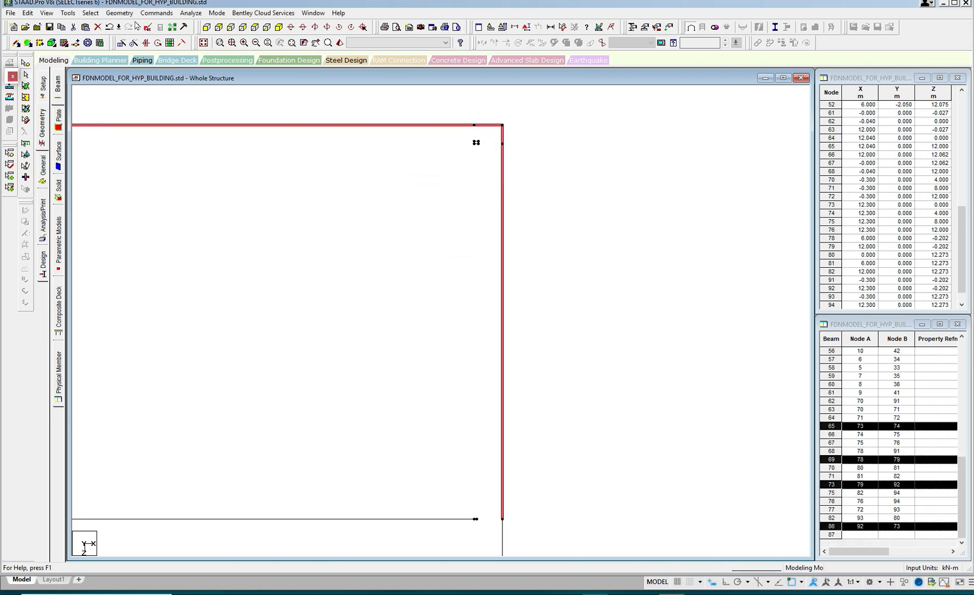
left_click(119, 13)
mouse_move(165, 262)
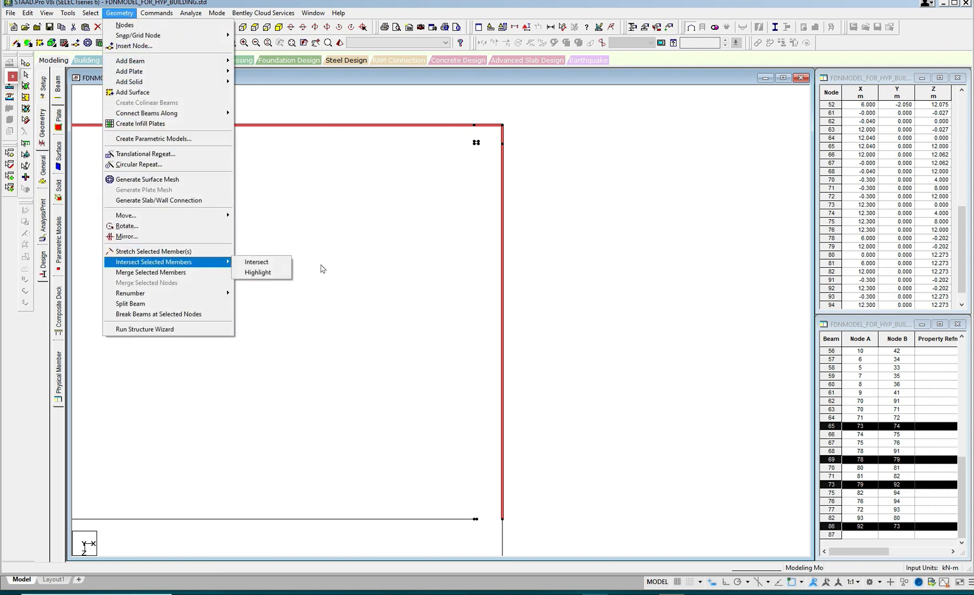
Merge the selected collinear beam segments meeting at the upper-right plan corner of the outer frame
left_click(223, 272)
left_click(527, 209)
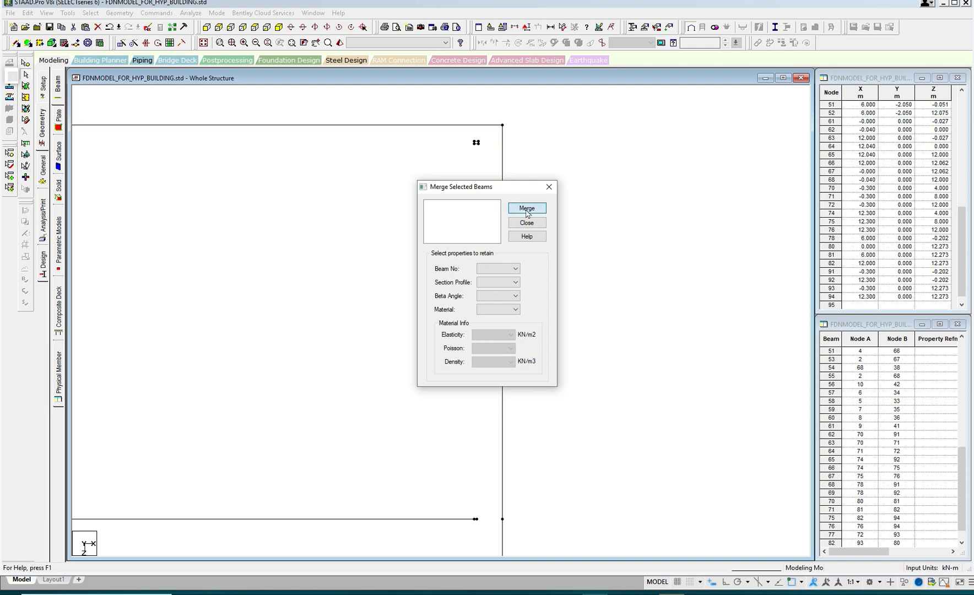
left_click(550, 188)
Select the outer frame's edge beam segments that meet at its lower-right plan corner
middle_click_drag(530, 238, 542, 202)
scroll(542, 202, "down", 1)
middle_click_drag(410, 278, 636, 198)
scroll(633, 198, "down", 1)
middle_click_drag(574, 311, 591, 158)
scroll(591, 159, "down", 1)
scroll(622, 352, "down", 1)
middle_click_drag(625, 377, 641, 167)
scroll(624, 221, "down", 1)
scroll(642, 167, "down", 2)
left_click(571, 374)
left_click(590, 373, "ctrl")
left_click(606, 362, "ctrl")
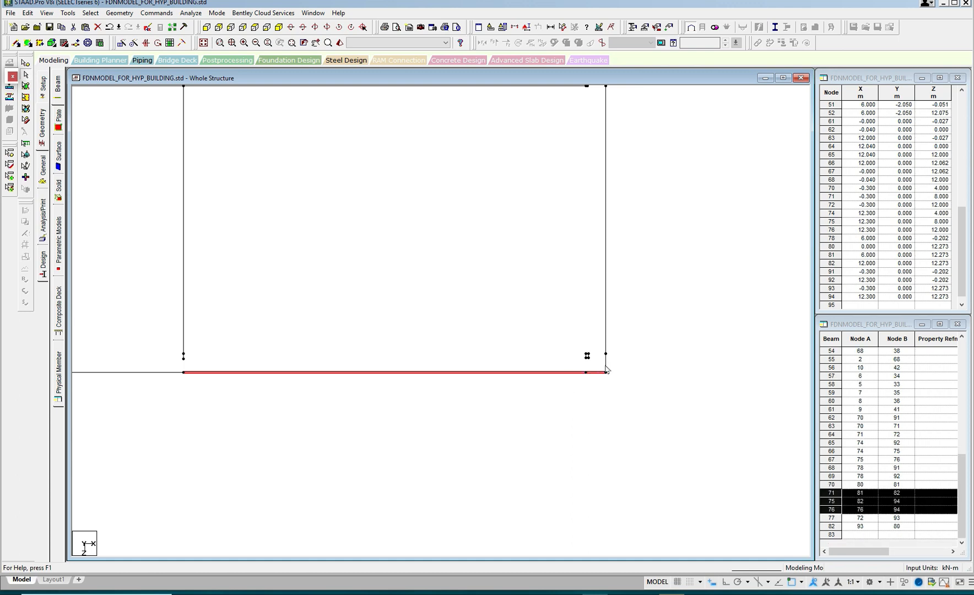
left_click(606, 330, "ctrl")
middle_click_drag(394, 302, 521, 306)
scroll(522, 306, "down", 1)
middle_click_drag(298, 297, 461, 302)
scroll(461, 302, "down", 1)
middle_click_drag(342, 289, 403, 319)
middle_click_drag(395, 277, 384, 310)
scroll(379, 325, "down", 1)
left_click(213, 390, "ctrl")
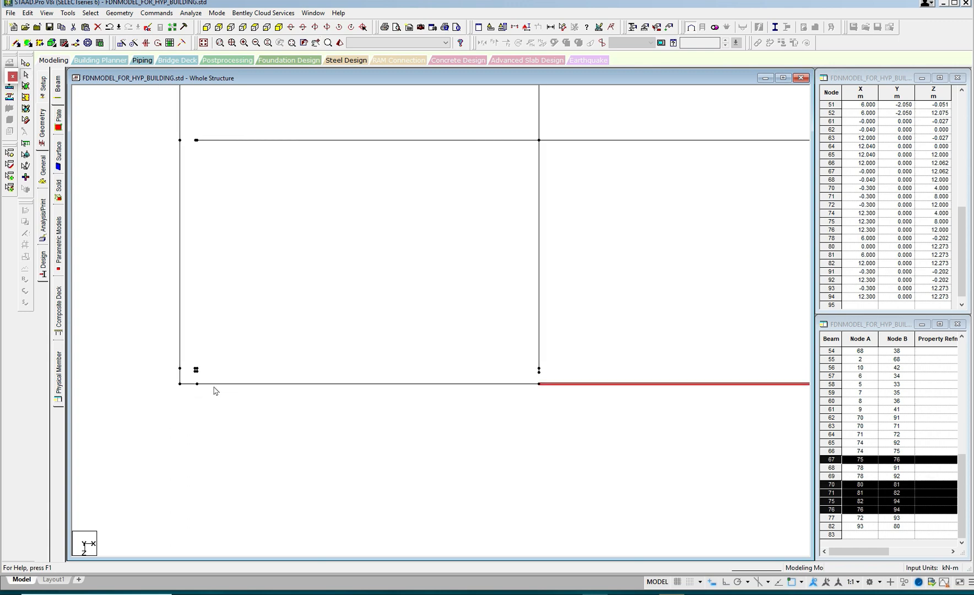
left_click(453, 392, "ctrl")
middle_click_drag(291, 338, 289, 355)
middle_click_drag(377, 289, 311, 321)
scroll(307, 372, "down", 1)
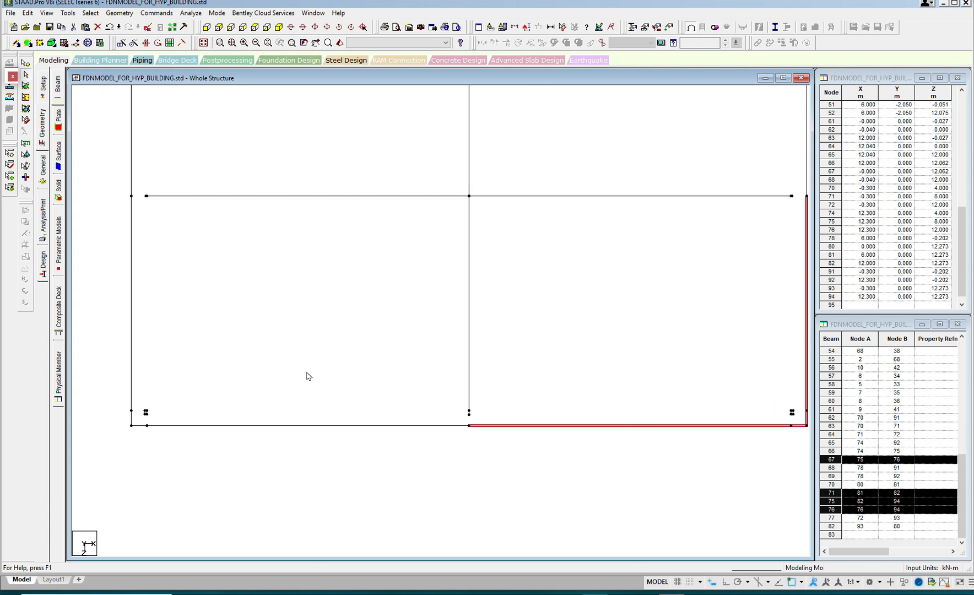
left_click(332, 431, "ctrl")
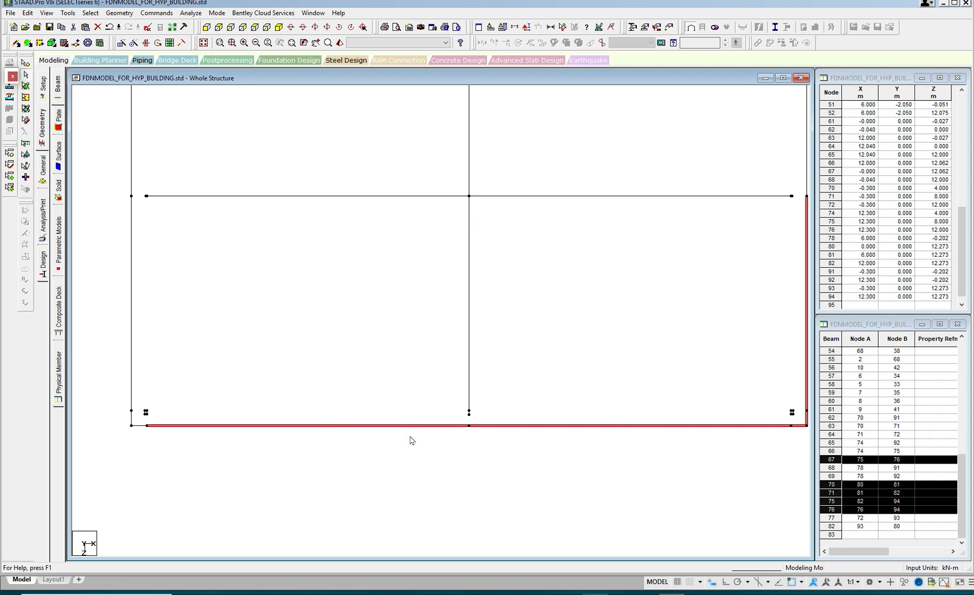
left_click(138, 426, "ctrl")
left_click(208, 428, "ctrl")
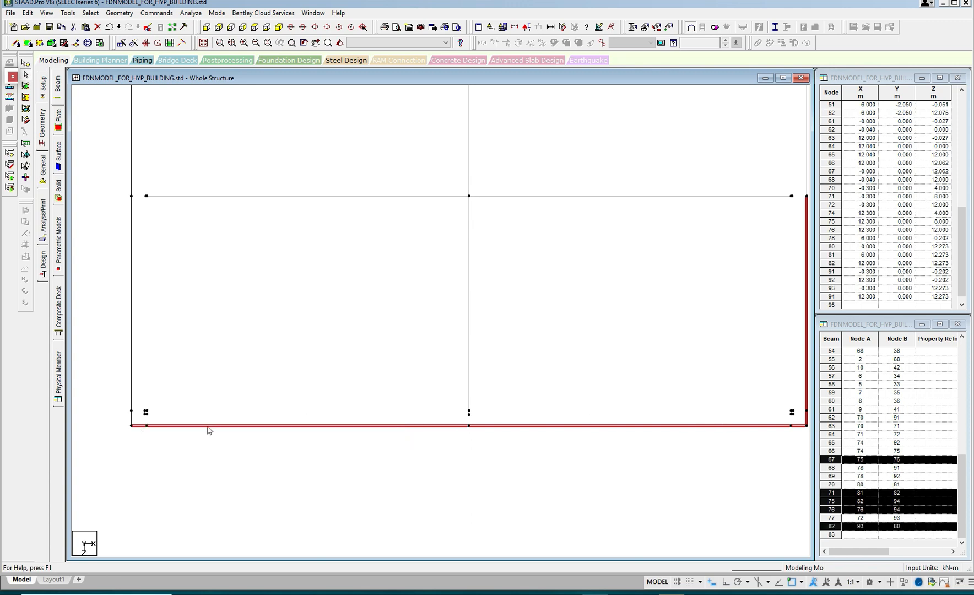
left_click(137, 428, "ctrl")
scroll(463, 373, "down", 1)
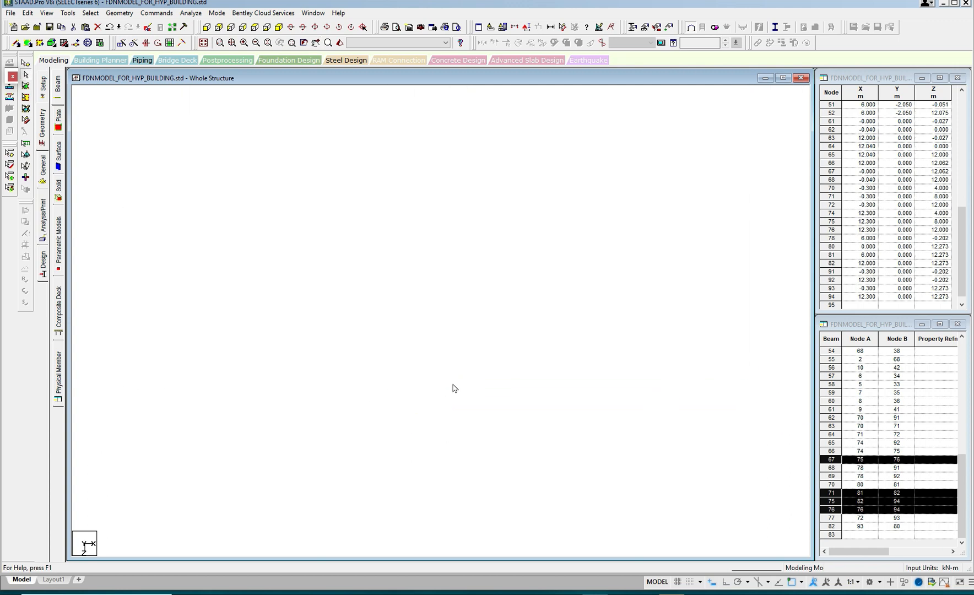
scroll(563, 388, "down", 1)
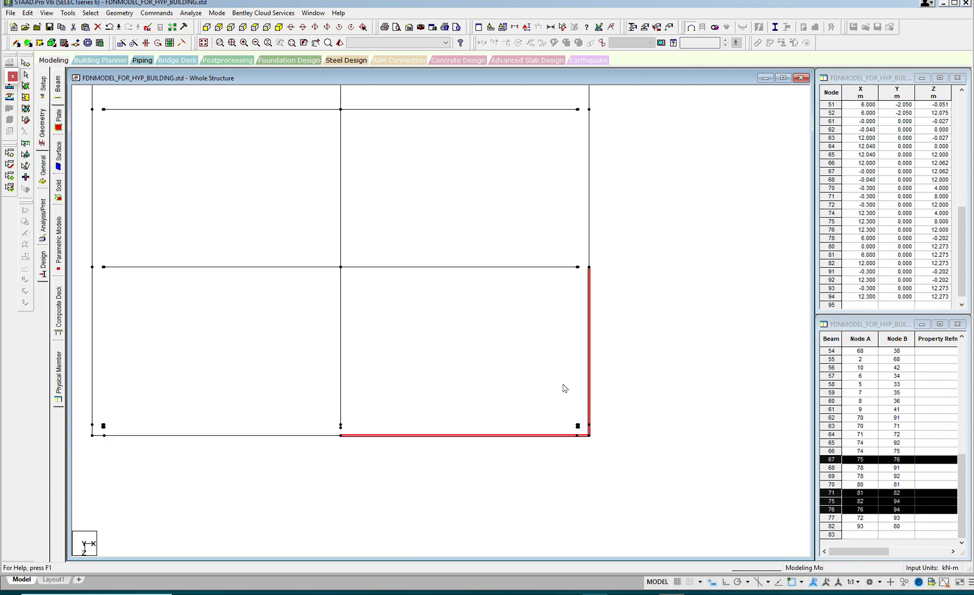
Merge the selected collinear segments into one beam per edge at the lower-right plan corner
left_click(131, 14)
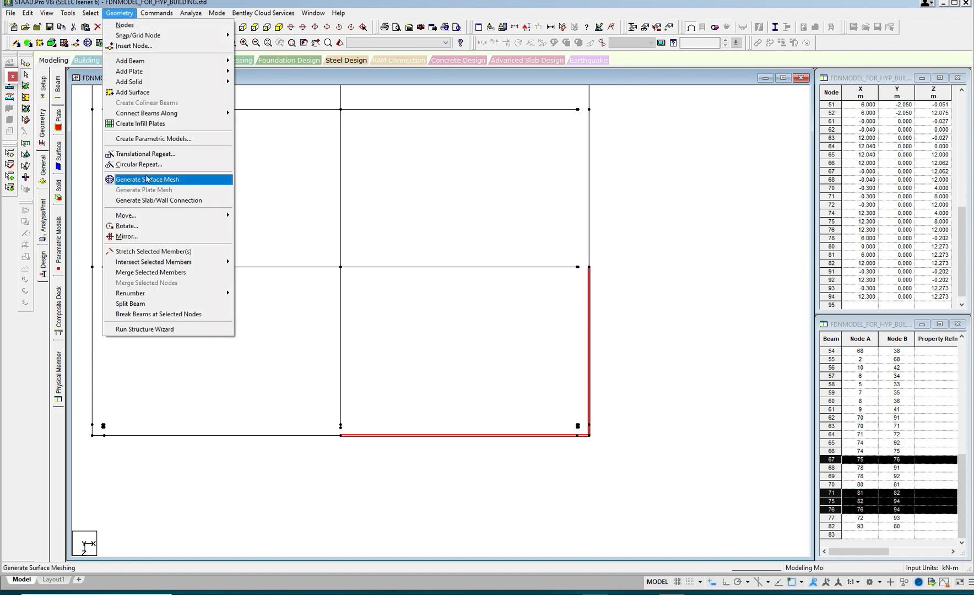
left_click(136, 272)
left_click(517, 209)
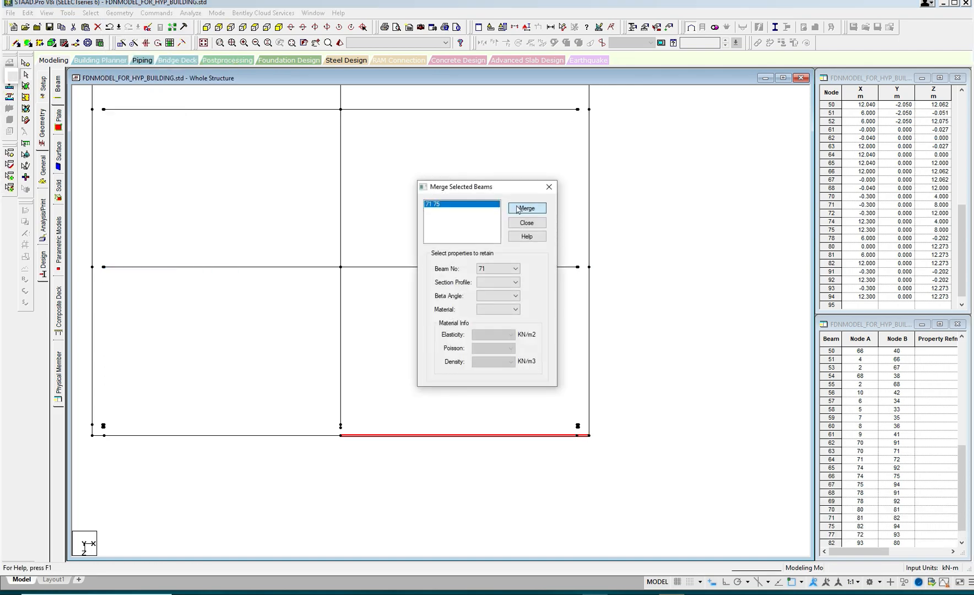
left_click(526, 209)
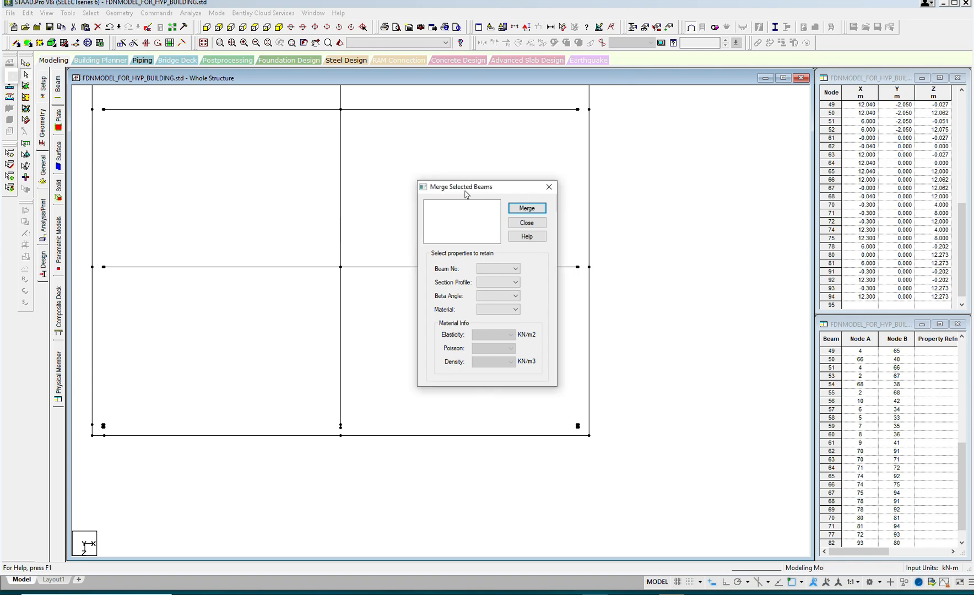
left_click(549, 187)
Merge the collinear edge beam segments that meet at the lower-left plan corner of the outer frame
left_click_drag(293, 375, 530, 395)
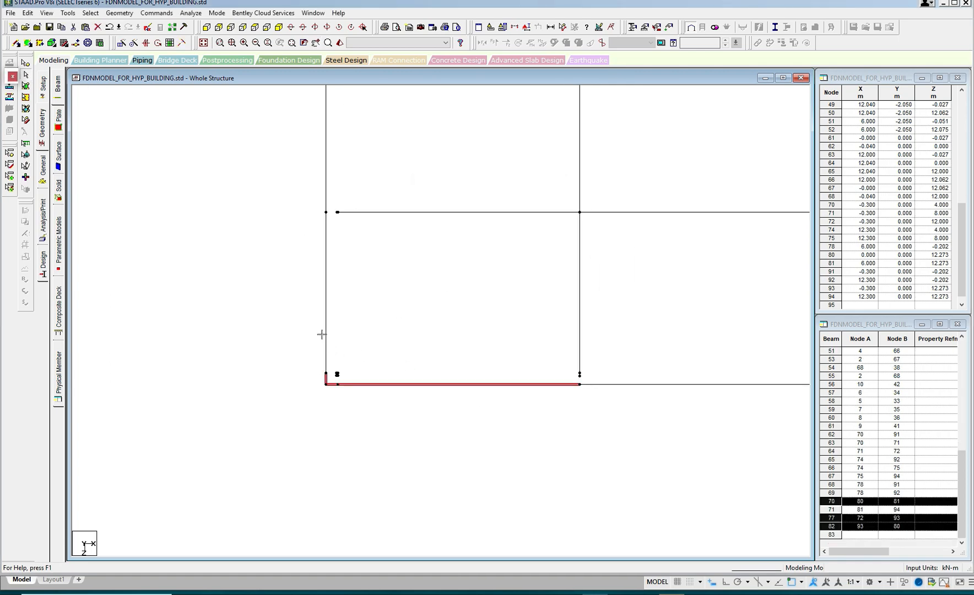
left_click(325, 339, "ctrl")
left_click(119, 13)
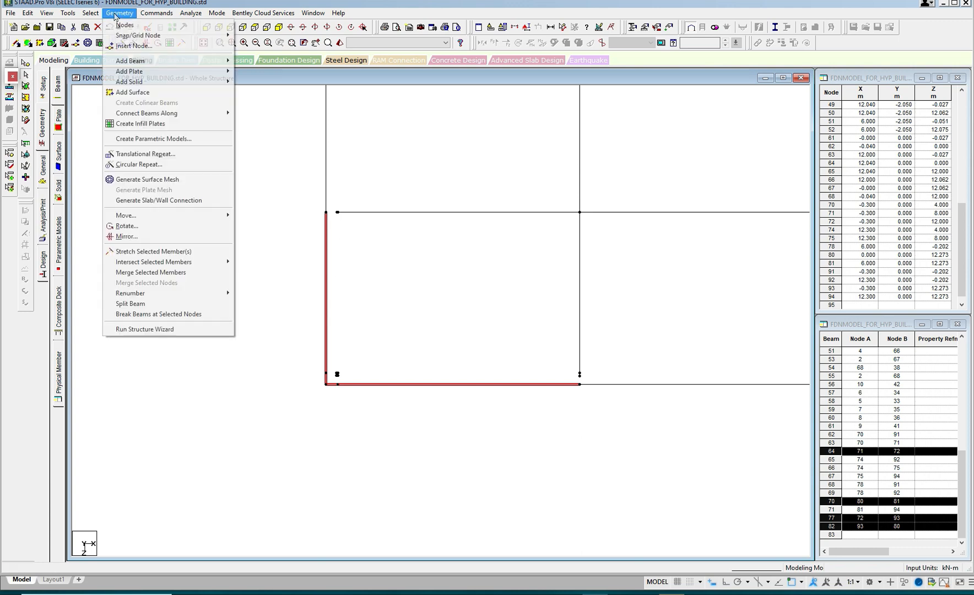
left_click(160, 275)
left_click(526, 210)
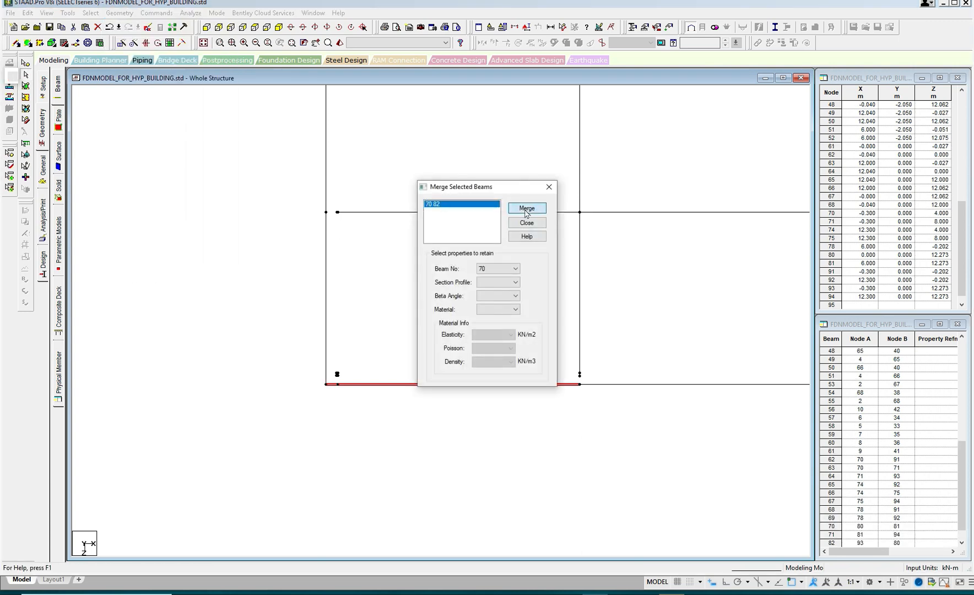
left_click(526, 210)
Add beams by perpendicular intersection from the lower-left corner column node to both adjoining outer edge beams
scroll(530, 252, "up", 4)
middle_click_drag(341, 390, 513, 203)
scroll(512, 201, "up", 1)
middle_click_drag(459, 257, 514, 195)
left_click(472, 255)
scroll(474, 246, "up", 4)
left_click(127, 14)
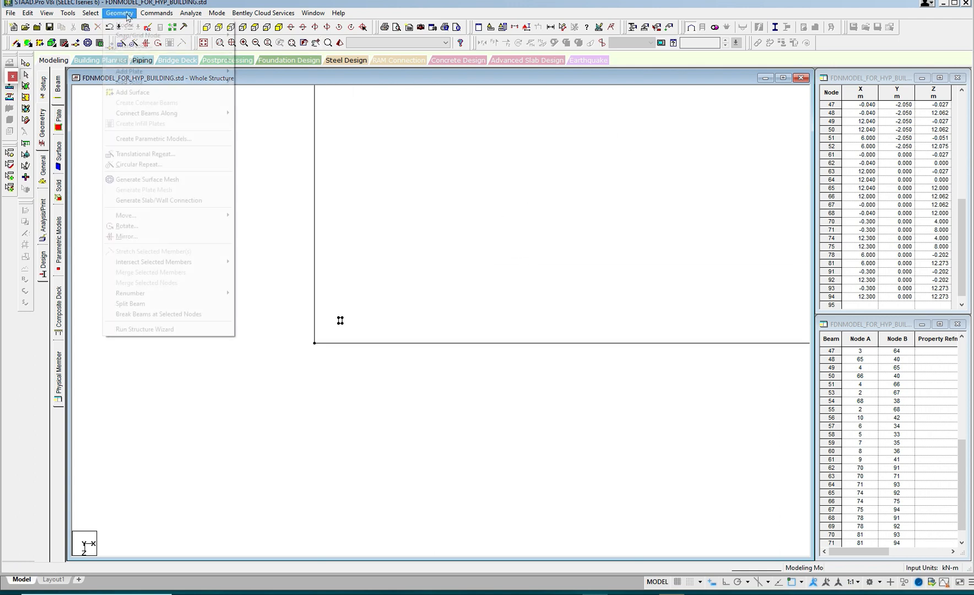
mouse_move(136, 61)
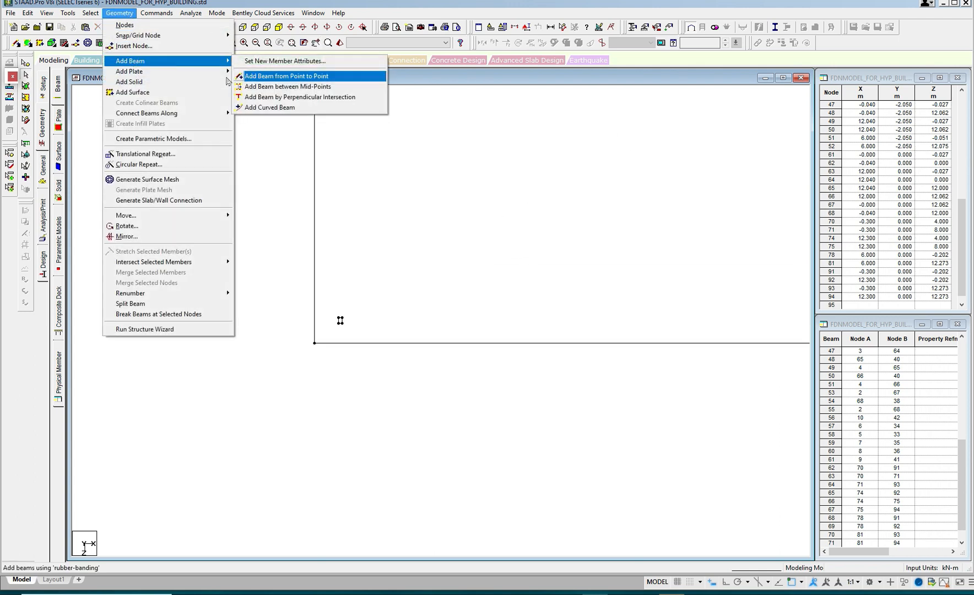
left_click(275, 98)
middle_click_drag(348, 332, 391, 241)
scroll(388, 247, "up", 4)
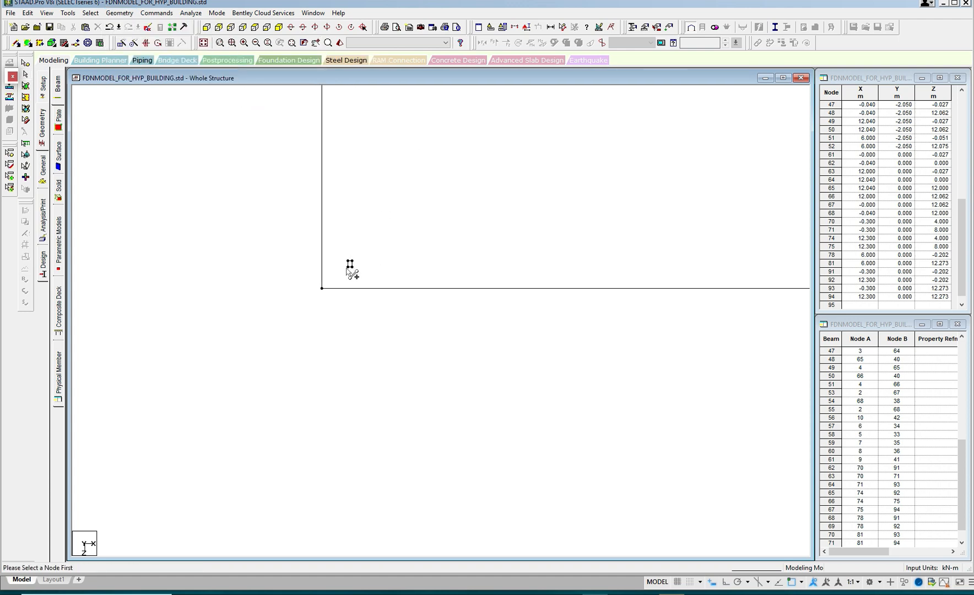
left_click(347, 290)
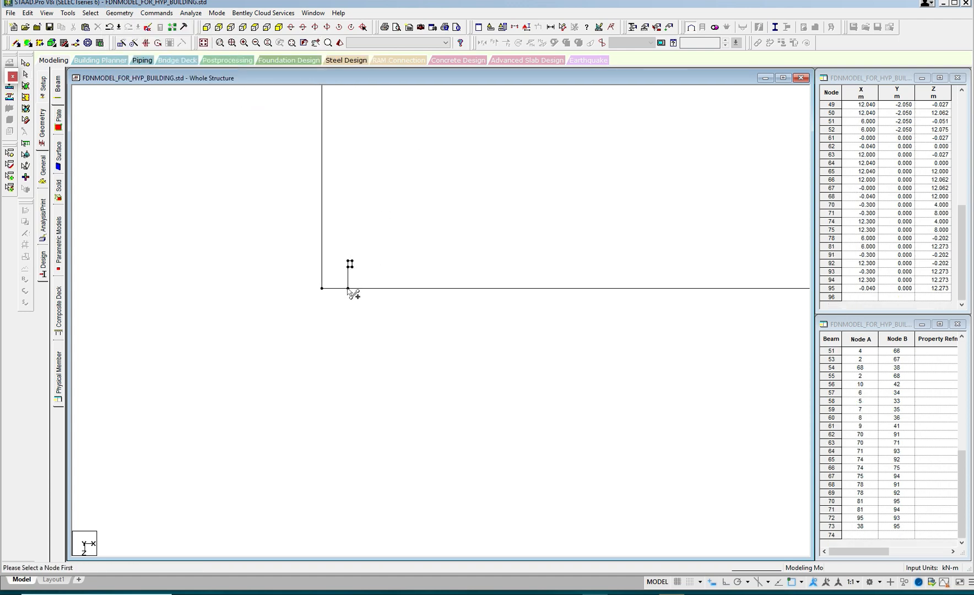
left_click(322, 269)
Add perpendicular beams to the outer frame from the lower middle column node and the lower-right corner column node
middle_click_drag(562, 250, 260, 257)
middle_click_drag(627, 257, 716, 214)
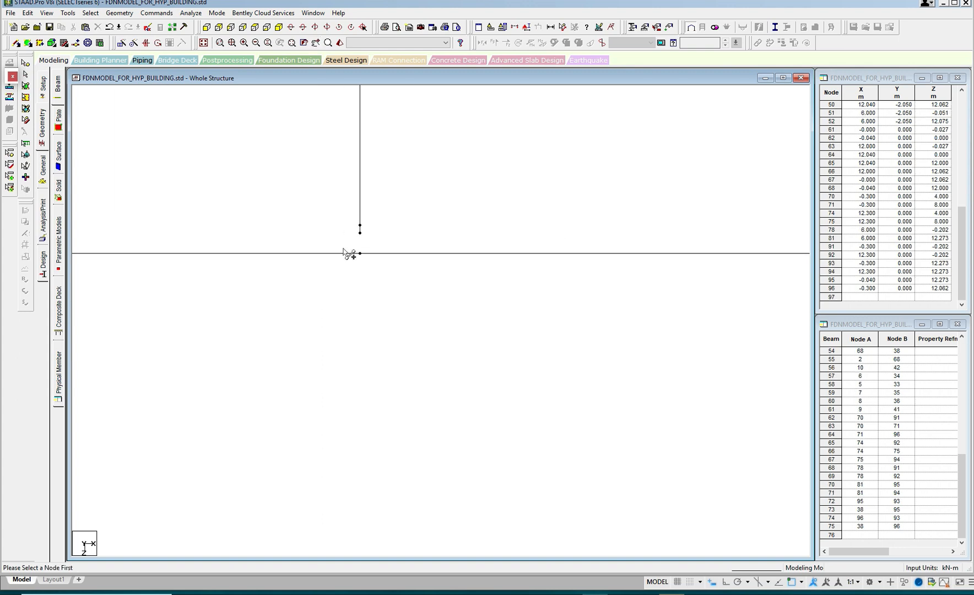
left_click(358, 253)
middle_click_drag(533, 241, 107, 262)
left_click(547, 275)
left_click(575, 252)
Add perpendicular beams from the two intermediate column nodes on the plan's right side to the outer edge beam
scroll(544, 197, "down", 1)
mouse_move(543, 180)
middle_mouse_down()
mouse_move(535, 277)
mouse_move(469, 185)
mouse_move(552, 315)
middle_mouse_up()
middle_click_drag(513, 184, 540, 306)
scroll(543, 301, "down", 1)
middle_click_drag(575, 165, 540, 283)
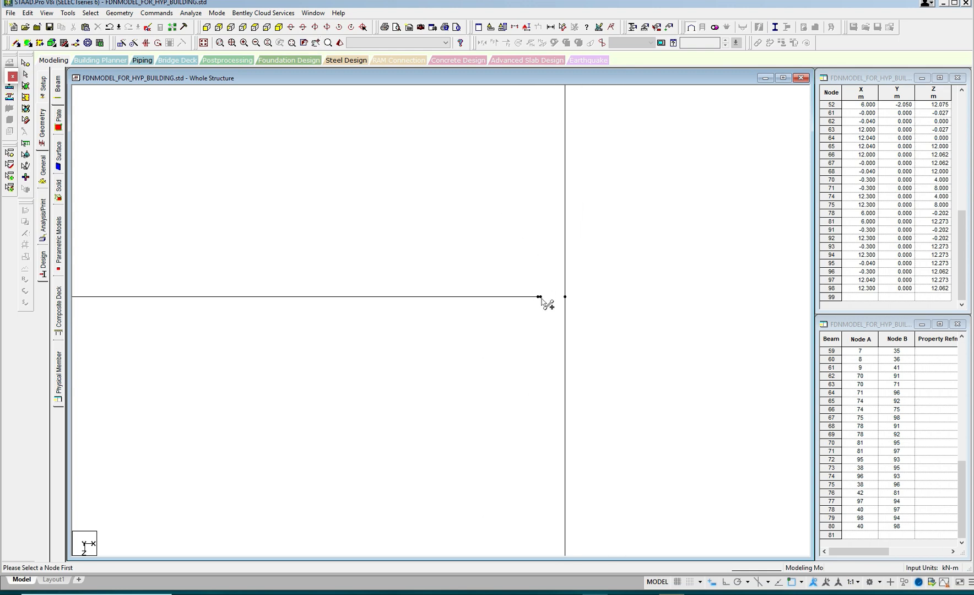
scroll(553, 277, "down", 2)
middle_click_drag(509, 186, 527, 344)
middle_click_drag(543, 198, 526, 276)
scroll(529, 273, "up", 1)
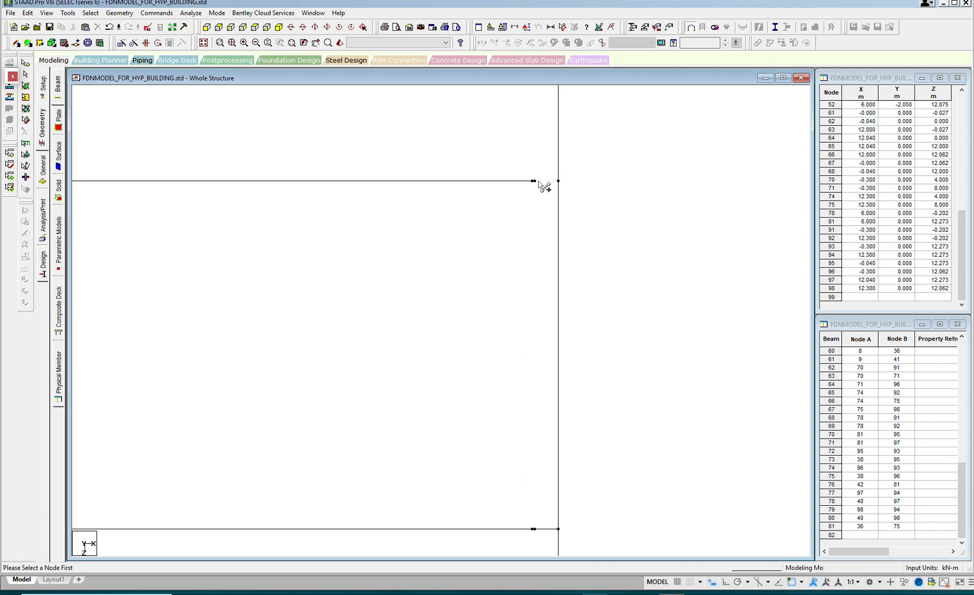
left_click(558, 182)
scroll(537, 203, "down", 2)
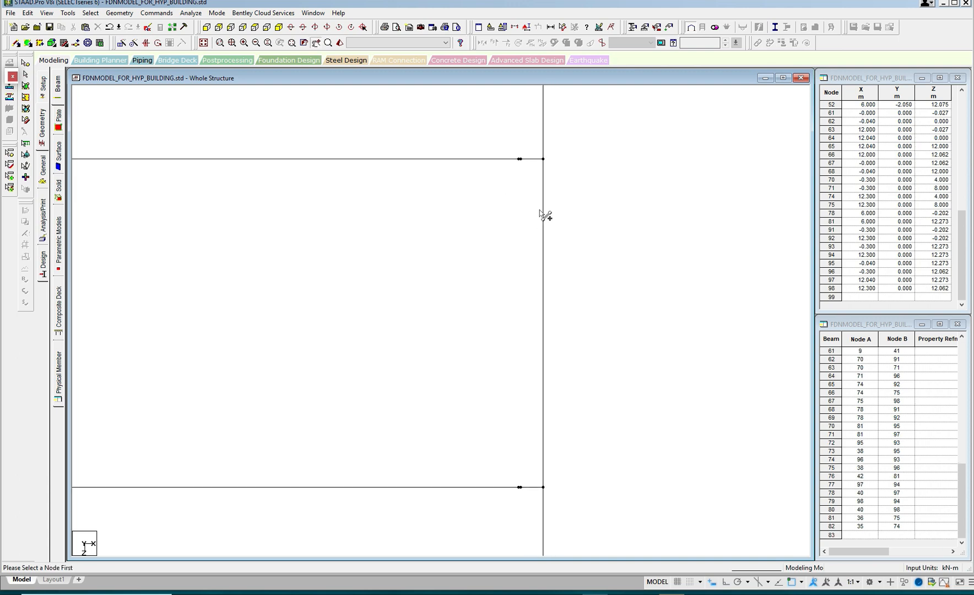
Add perpendicular beams from the upper-right corner column node to both adjoining outer edge beams
middle_click_drag(504, 226, 580, 362)
scroll(578, 342, "down", 1)
middle_click_drag(569, 132, 576, 328)
scroll(561, 270, "up", 1)
scroll(588, 218, "up", 1)
middle_click_drag(577, 239, 574, 272)
scroll(578, 240, "up", 1)
left_click(600, 233)
middle_click_drag(602, 233, 578, 237)
left_click(592, 199)
Add a perpendicular beam from the middle column node on the plan's upper side to the outer edge beam
middle_click_drag(473, 242, 623, 252)
middle_click_drag(217, 236, 585, 238)
left_click(552, 216)
Add perpendicular beams from the upper-left corner column node to both adjoining outer edge beams
middle_click_drag(446, 269, 652, 270)
mouse_move(487, 268)
middle_mouse_down()
mouse_move(505, 272)
mouse_move(441, 256)
mouse_move(513, 267)
mouse_move(358, 265)
mouse_move(298, 243)
middle_mouse_up()
middle_click_drag(633, 307, 390, 301)
middle_click_drag(572, 298, 759, 343)
middle_click_drag(650, 329, 519, 299)
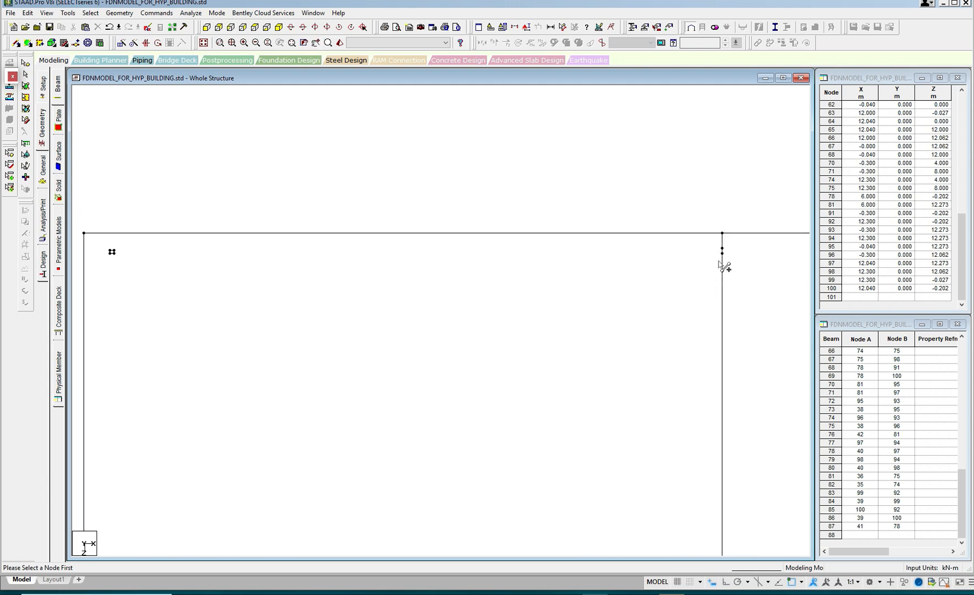
scroll(385, 292, "up", 1)
middle_click_drag(385, 294, 627, 334)
mouse_move(416, 316)
middle_mouse_down()
mouse_move(396, 296)
mouse_move(487, 342)
middle_mouse_up()
middle_click_drag(402, 325, 387, 309)
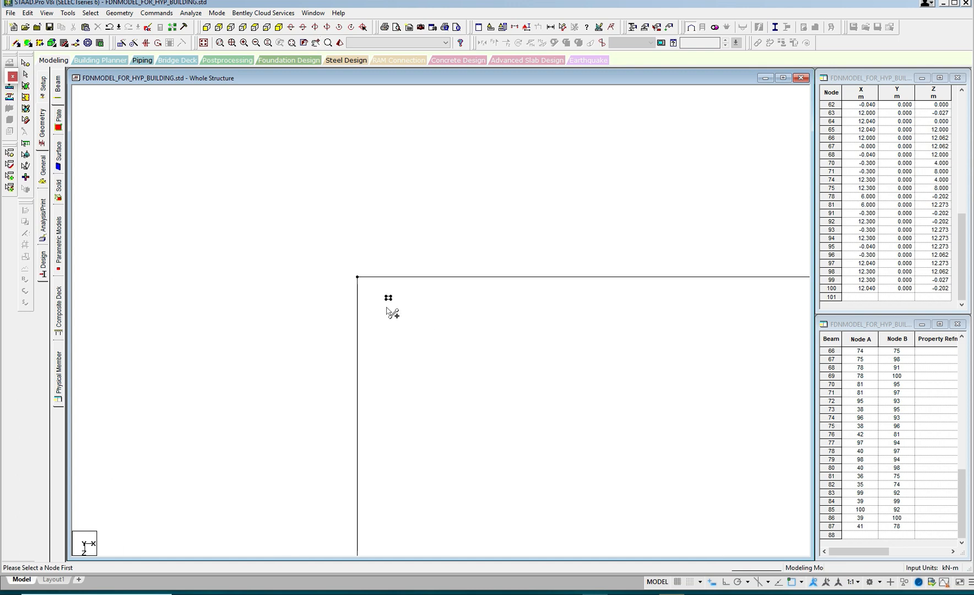
left_click(386, 276)
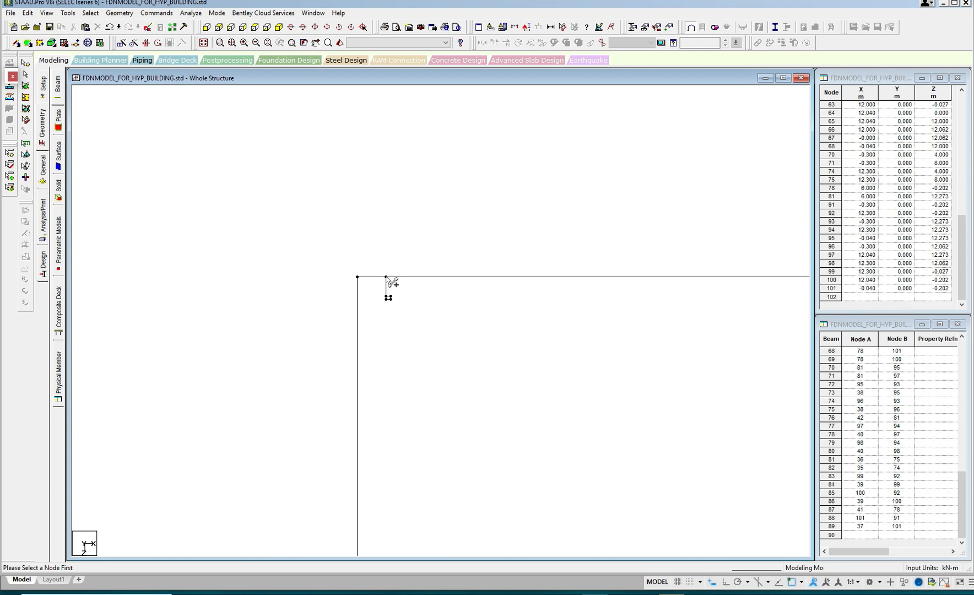
left_click(358, 294)
Display the whole structure in an isometric view
middle_click_drag(450, 319, 309, 217)
middle_click_drag(437, 263, 325, 216)
middle_click_drag(491, 306, 364, 212)
scroll(367, 218, "down", 4)
scroll(408, 161, "down", 1)
middle_click_drag(470, 290, 370, 55)
scroll(409, 161, "down", 1)
left_click(46, 13)
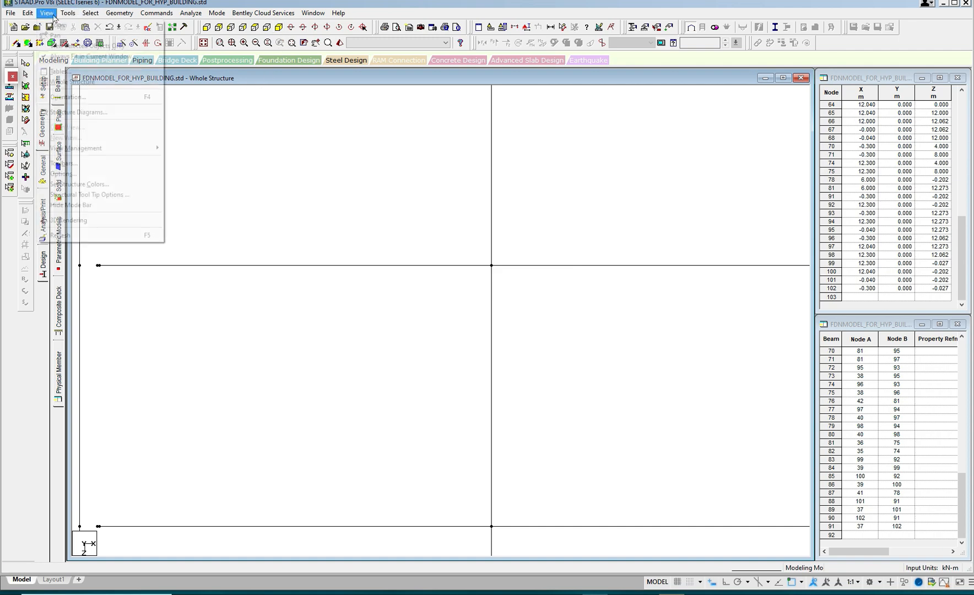
left_click(77, 81)
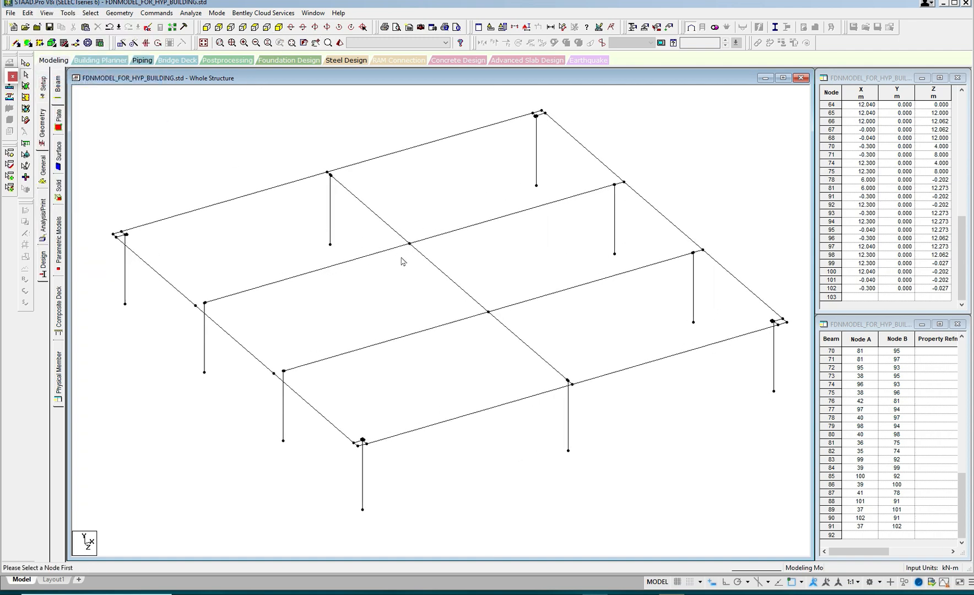
Create two interior columns by translationally repeating the two inner grid nodes in one step of -2.05 m along Y with linked steps
left_click(25, 64)
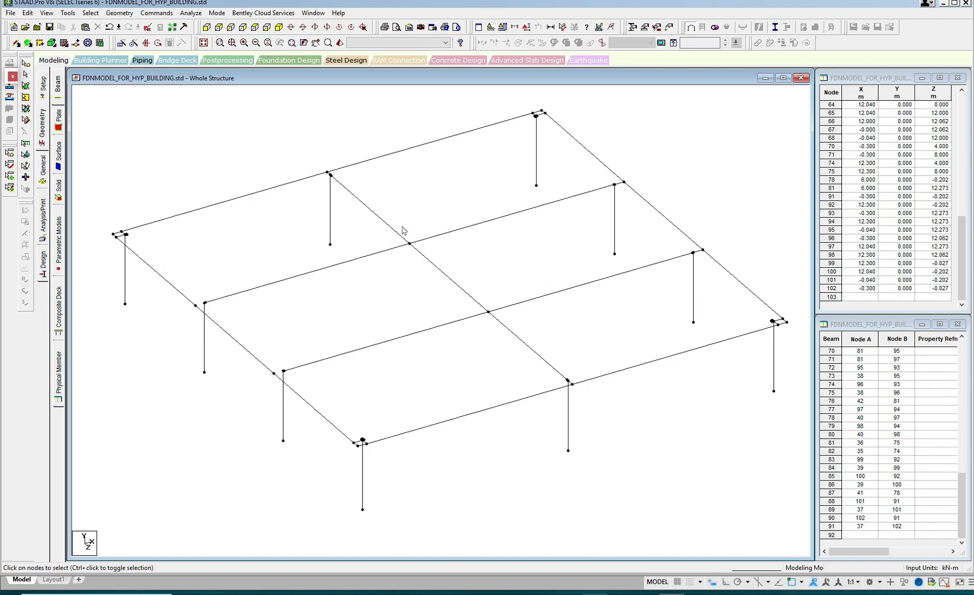
left_click(409, 243)
left_click_drag(495, 334, 495, 334)
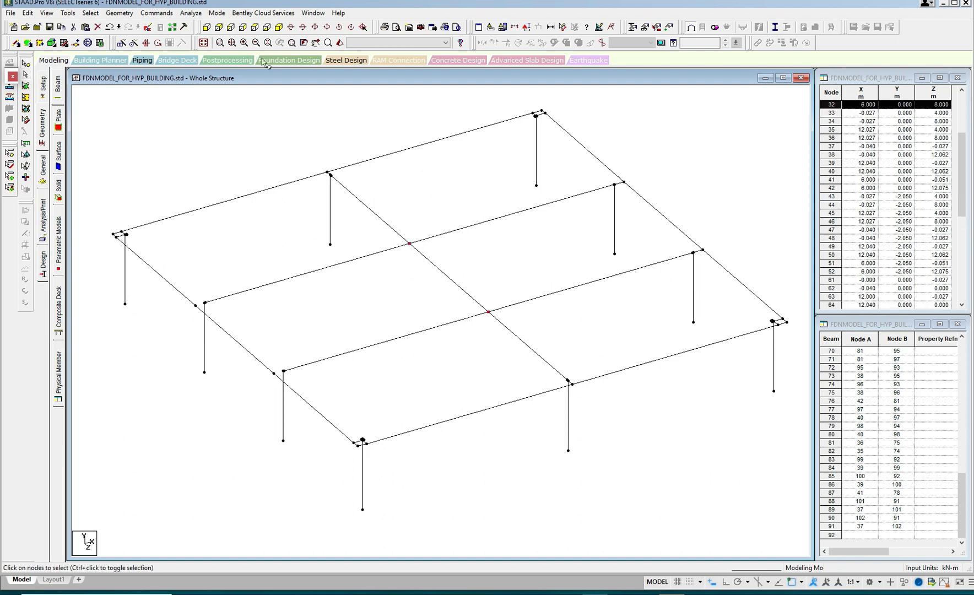
left_click(119, 12)
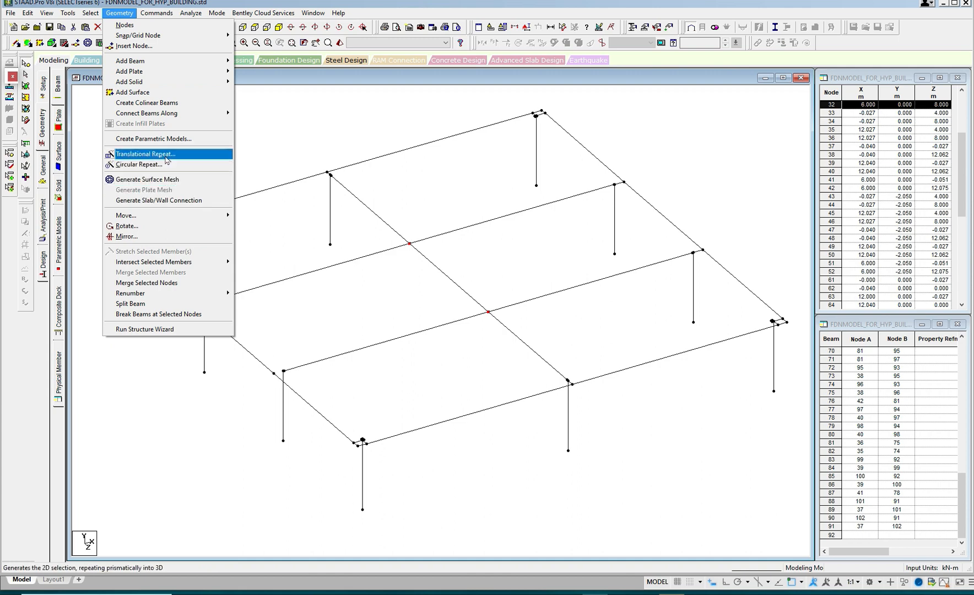
left_click(138, 175)
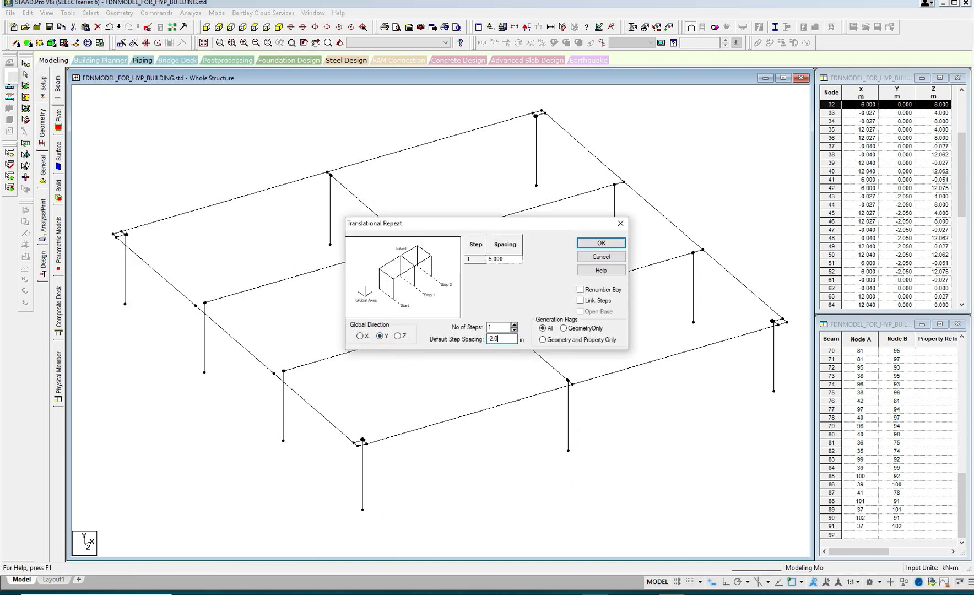
left_click(601, 243)
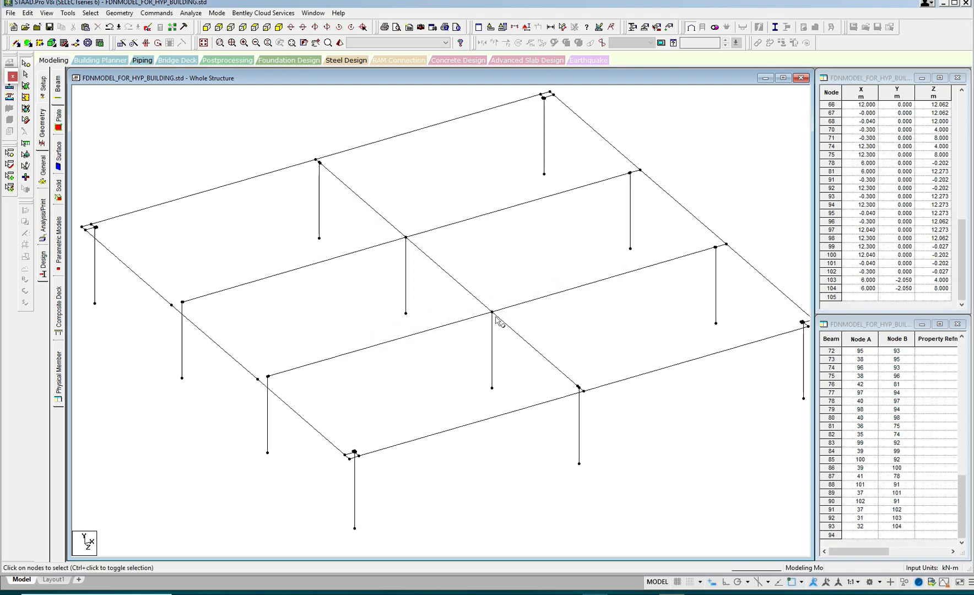
Delete the seven interior beams framing into the two inner columns, keeping the columns and the outer frame
left_click(507, 325)
left_click(483, 317, "ctrl")
left_click(525, 302, "ctrl")
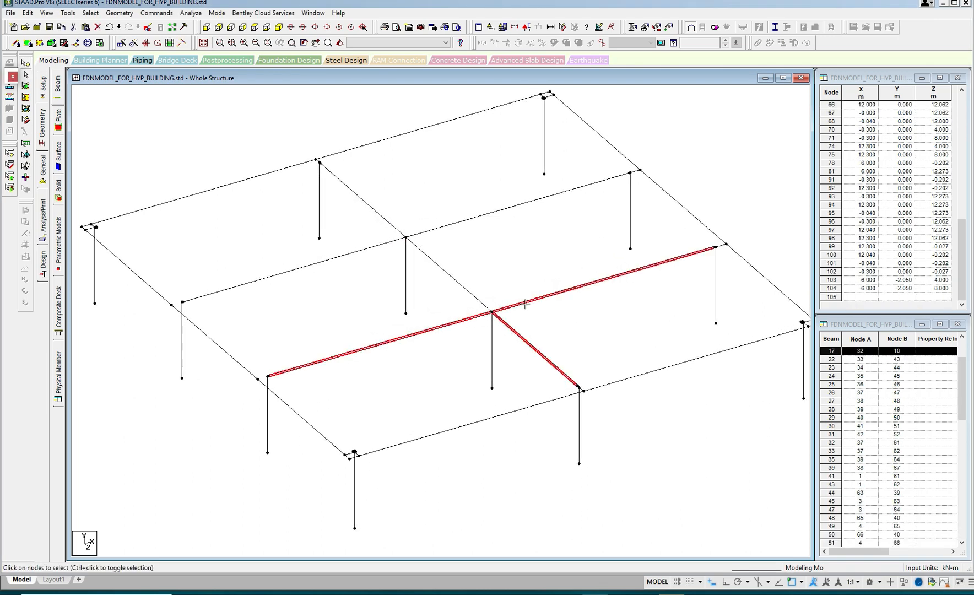
left_click(501, 211, "ctrl")
left_click(382, 247, "ctrl")
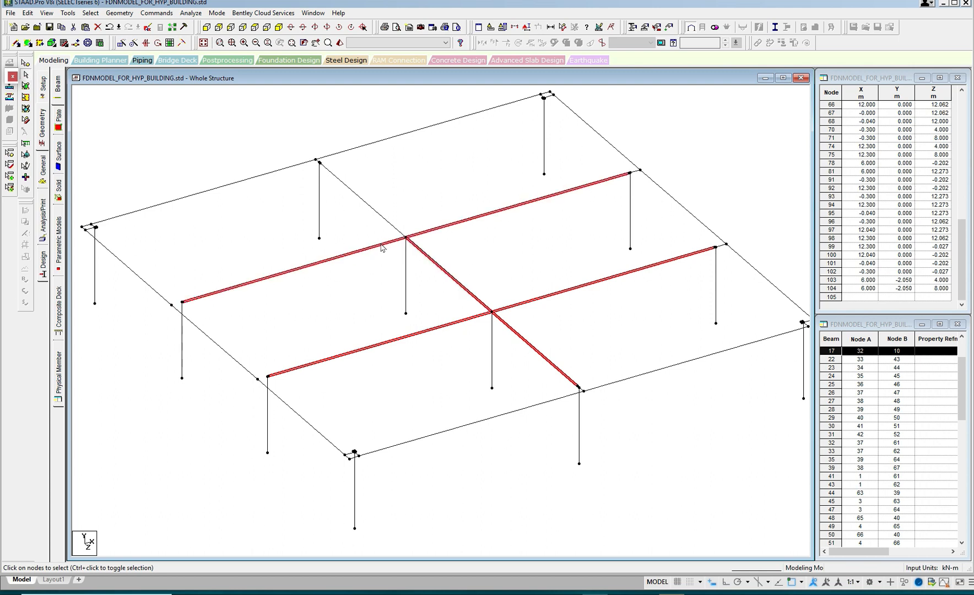
key("Delete")
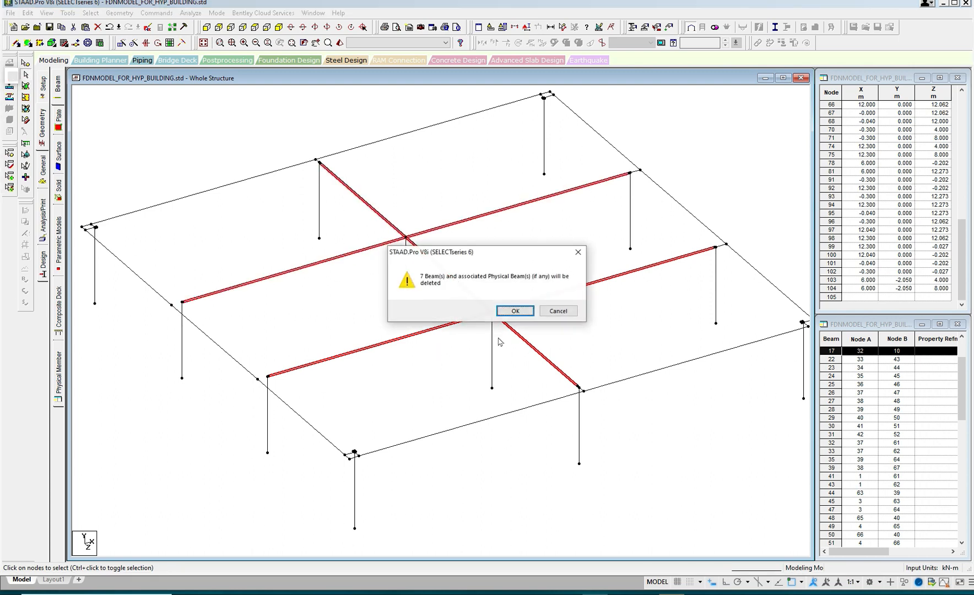
left_click(508, 313)
Add three beams linking the base nodes of the four columns along the plan's middle line
left_click(16, 42)
left_click_drag(404, 313, 406, 314)
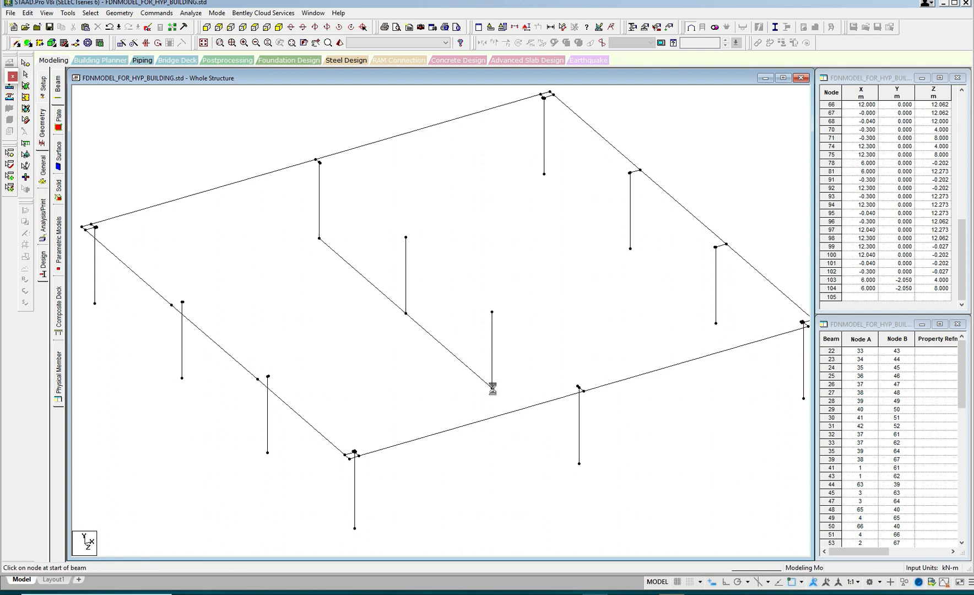
left_click_drag(571, 450, 578, 463)
Assign a start release of MY and MZ to the three link beams between the middle column bases
middle_click_drag(550, 410, 543, 378)
scroll(534, 379, "up", 1)
left_click(531, 398)
left_click(481, 357, "ctrl")
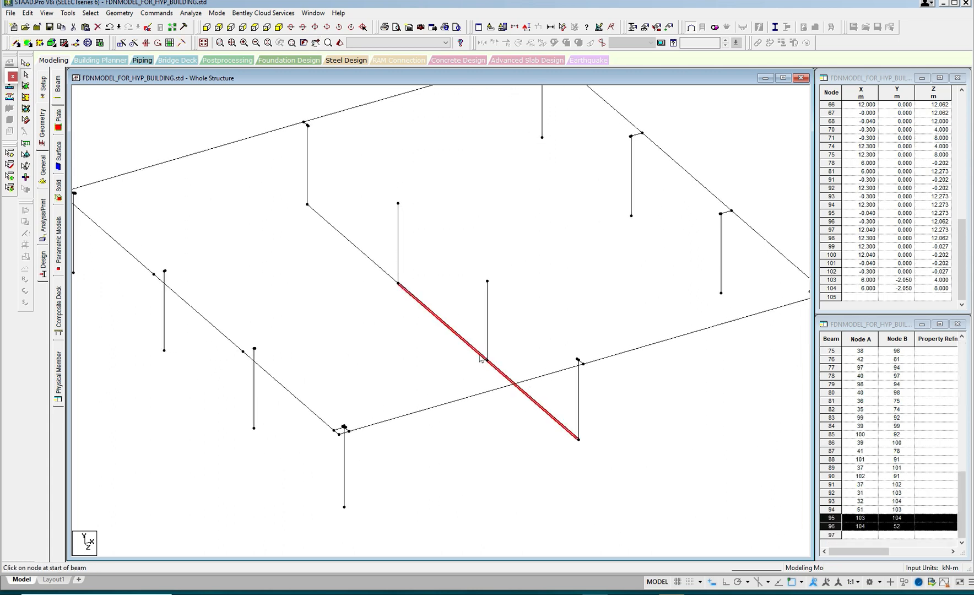
left_click(380, 273, "ctrl")
left_click(119, 13)
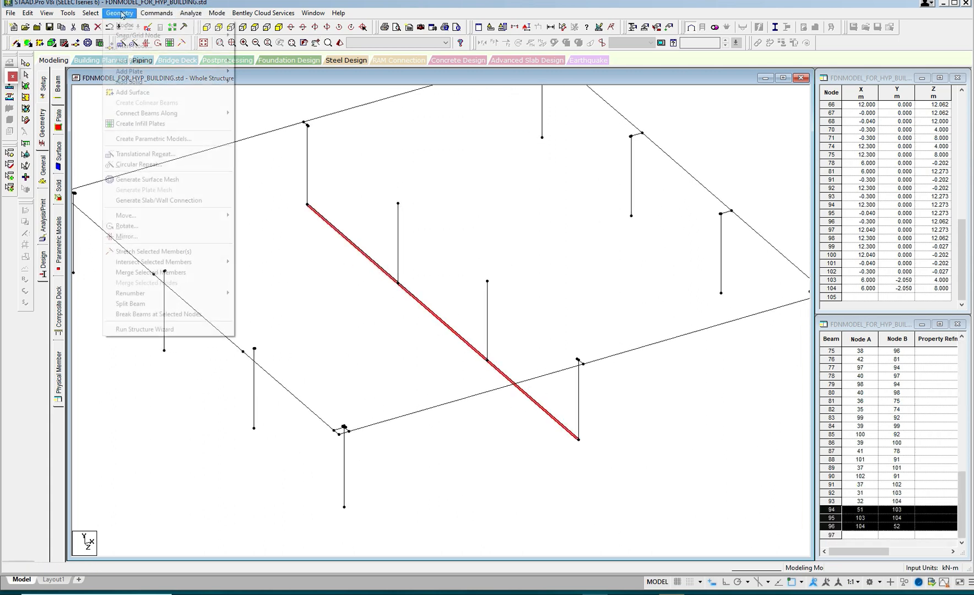
mouse_move(157, 13)
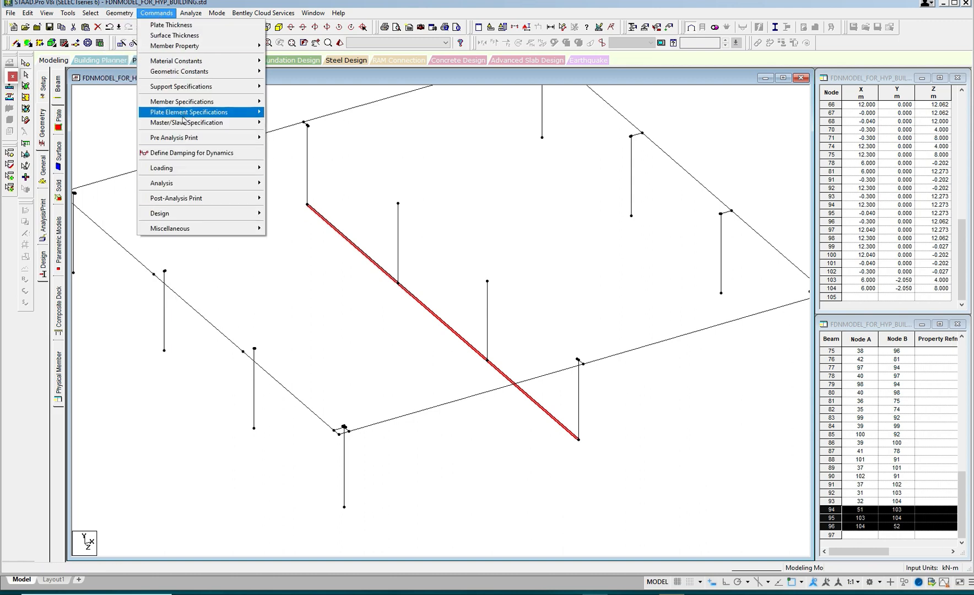
mouse_move(186, 104)
left_click(302, 173)
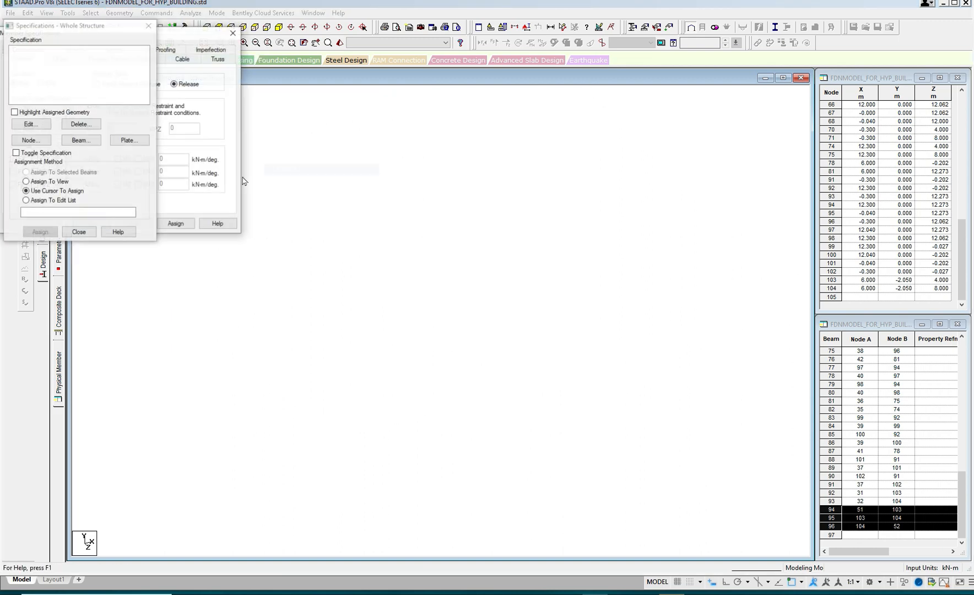
left_click(175, 223)
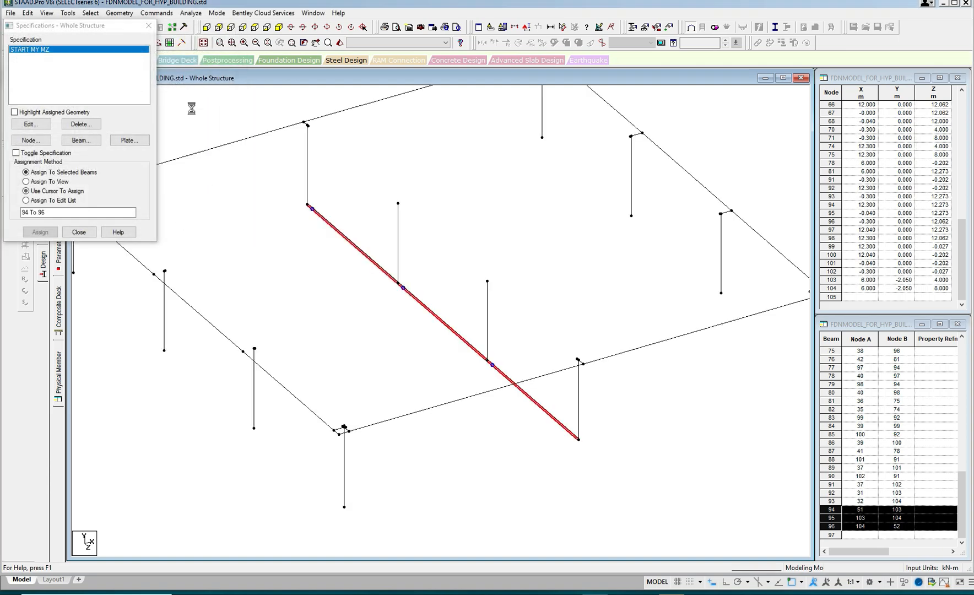
Assign an end release of MY and MZ to the same three link beams and close the specifications
left_click(159, 13)
mouse_move(199, 87)
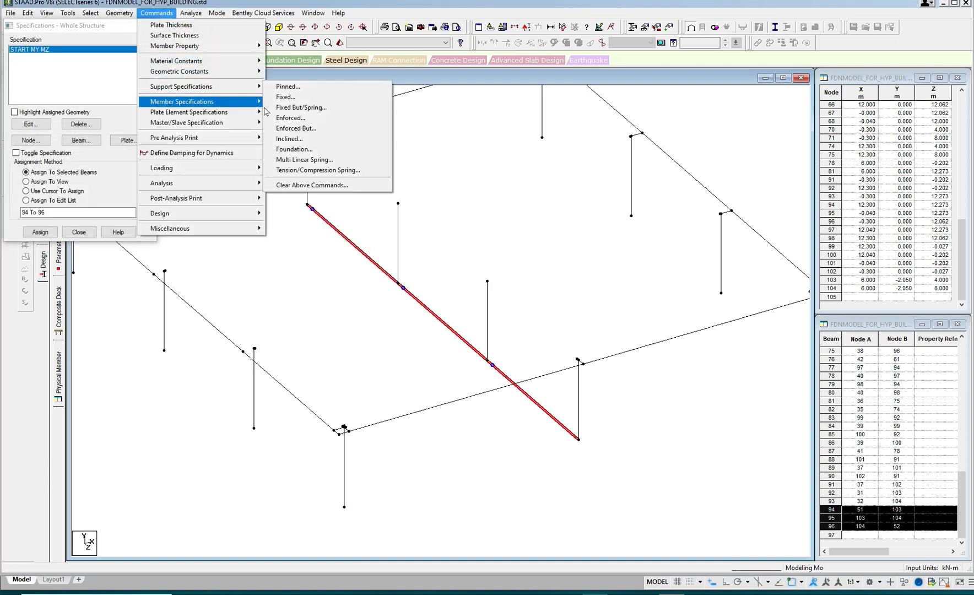
left_click(158, 12)
left_click(159, 12)
mouse_move(197, 105)
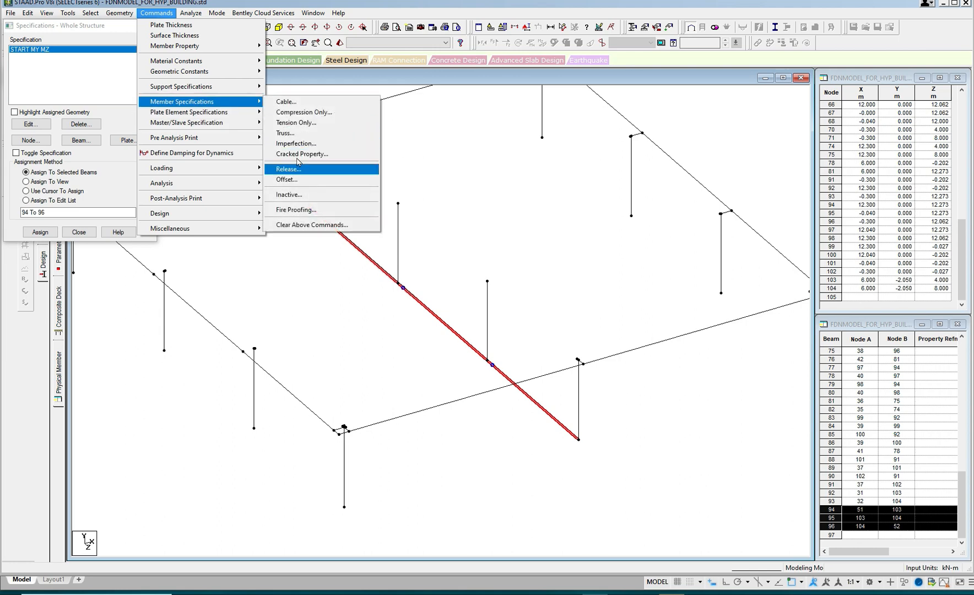
left_click(297, 169)
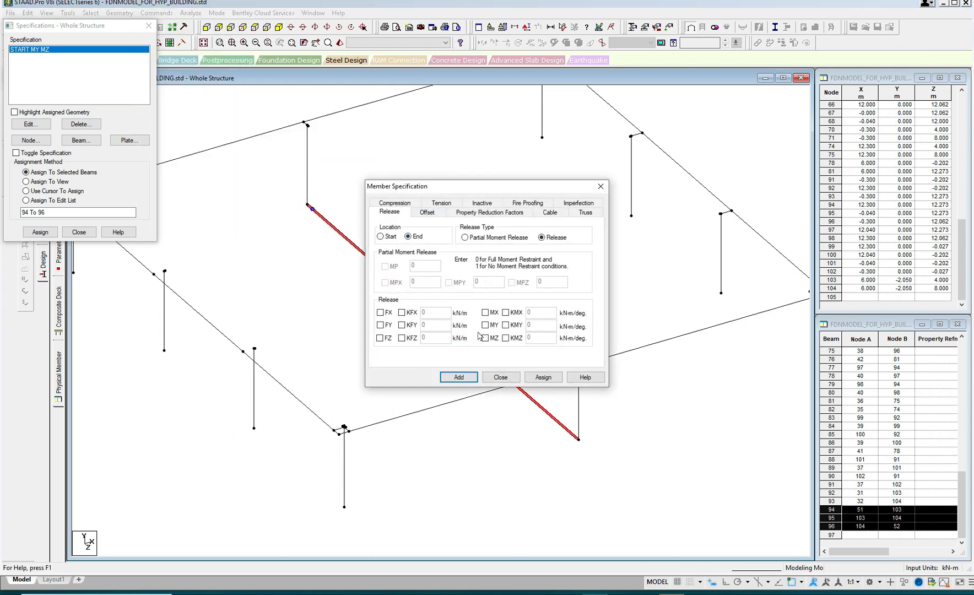
left_click(556, 375)
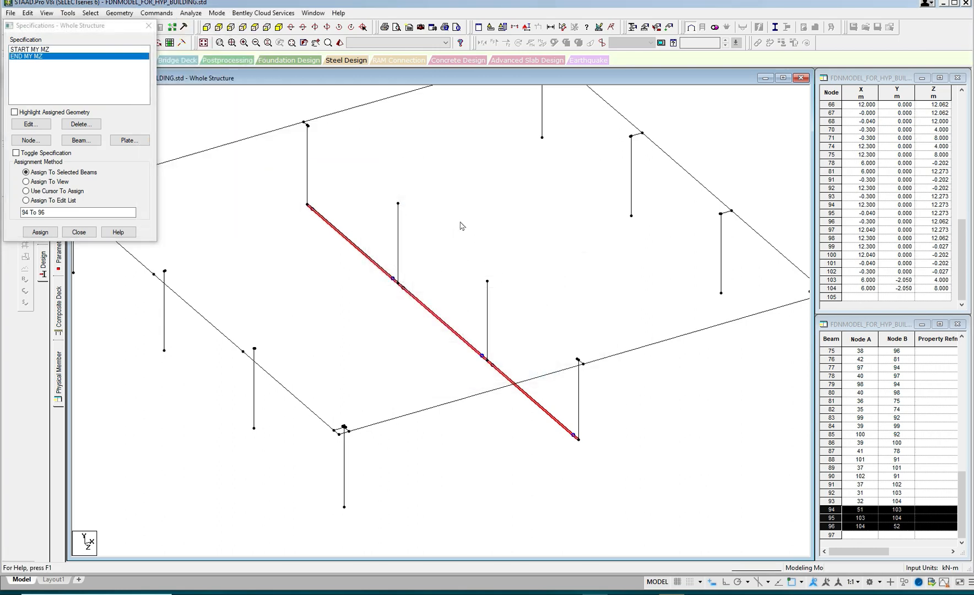
left_click(457, 219)
left_click(148, 26)
Connect the top nodes of the two intermediate columns on the X = 0 side to the adjacent outer edge beam
scroll(391, 198, "down", 2)
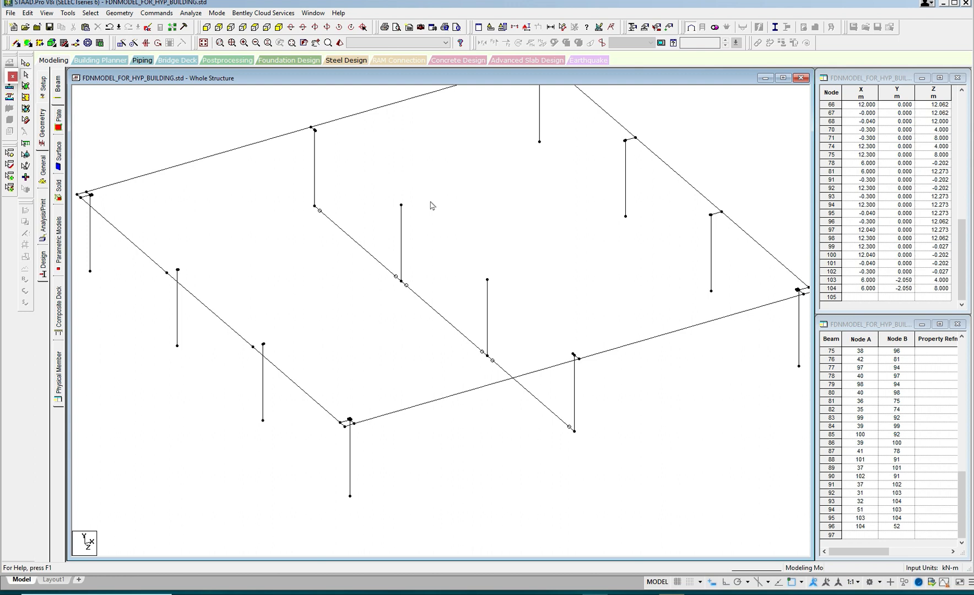
scroll(459, 243, "down", 2)
middle_click_drag(433, 219, 446, 240)
middle_click_drag(304, 274, 387, 243)
scroll(387, 243, "up", 3)
scroll(387, 243, "up", 2)
scroll(380, 232, "up", 1)
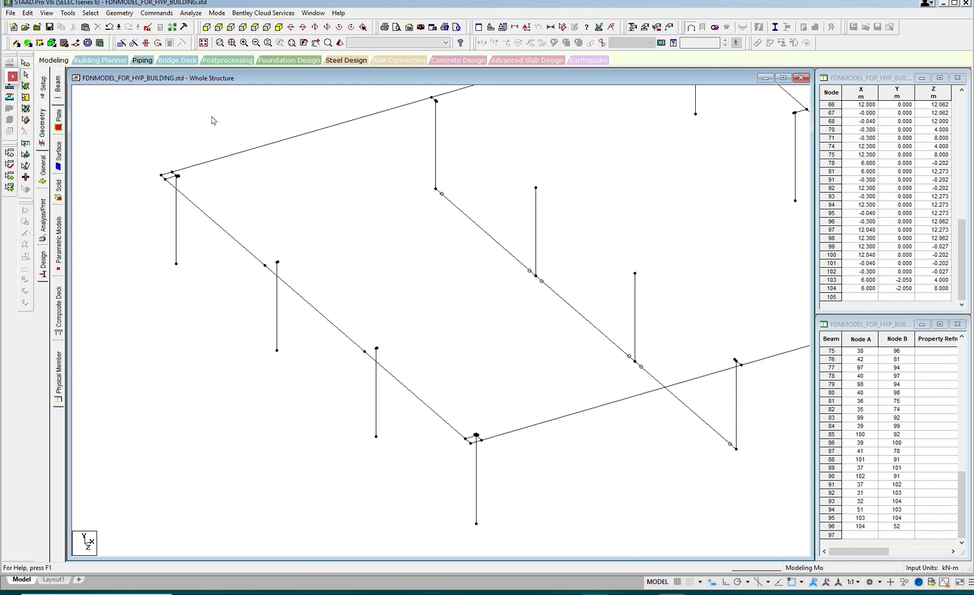
left_click(26, 44)
left_click_drag(278, 263, 278, 263)
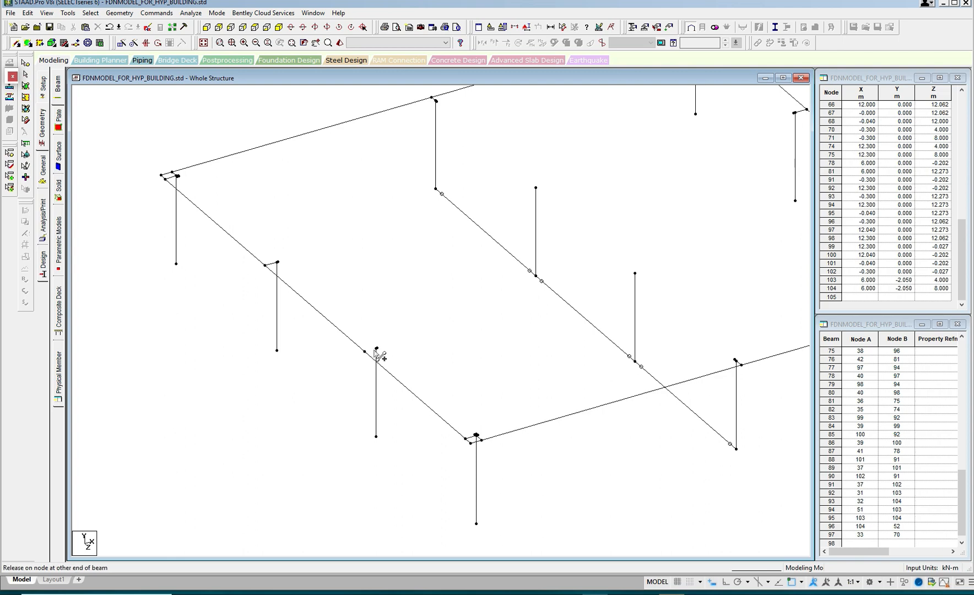
Check the model for multiple structures and close the structure list
middle_click_drag(438, 355, 326, 358)
scroll(401, 324, "up", 1)
scroll(326, 357, "down", 3)
middle_click_drag(452, 226, 430, 225)
scroll(395, 247, "down", 1)
left_click(75, 14)
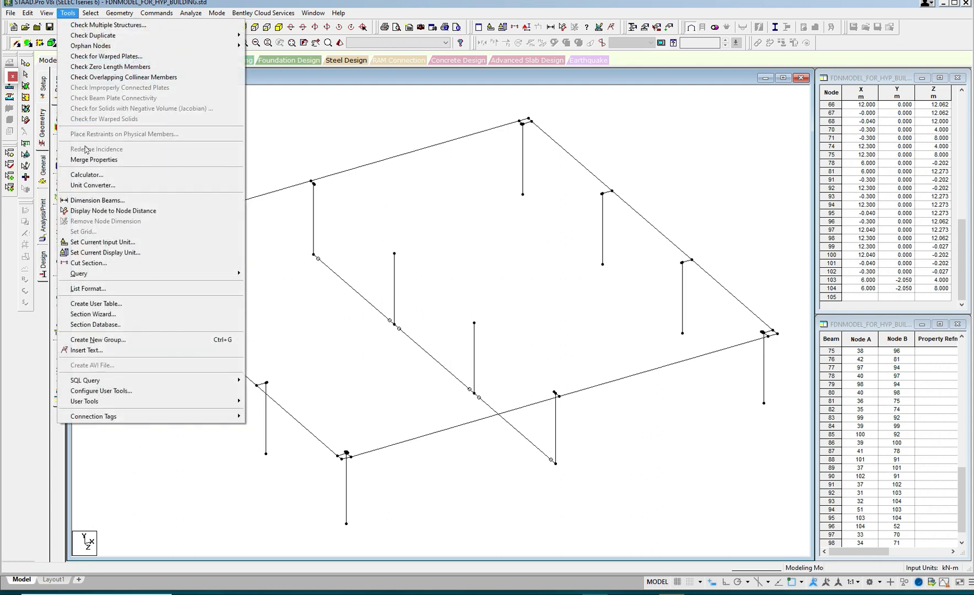
left_click(102, 24)
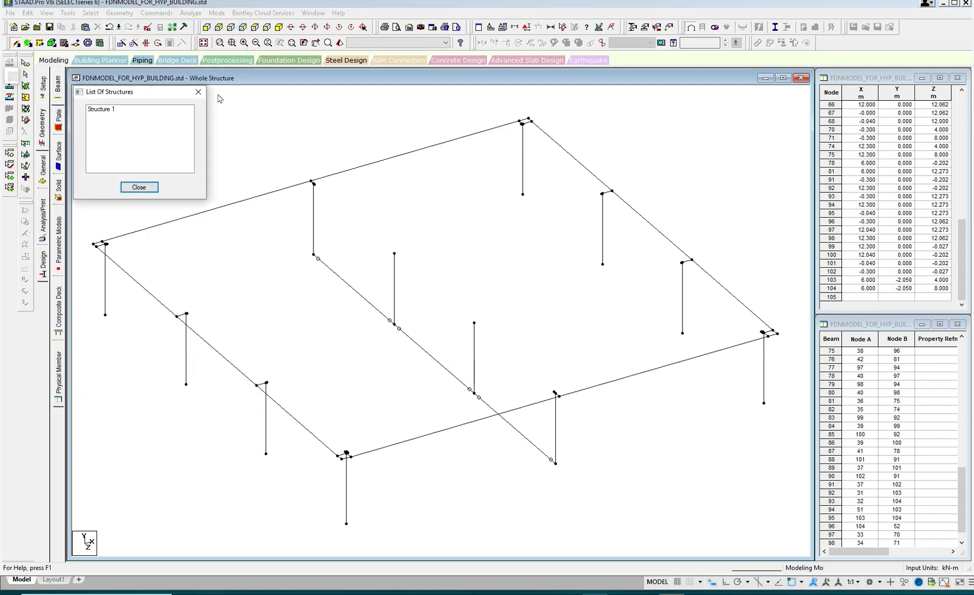
left_click(198, 92)
Delete two adjoining link beams, from the back middle column's base through both inner column bases
left_click(365, 284)
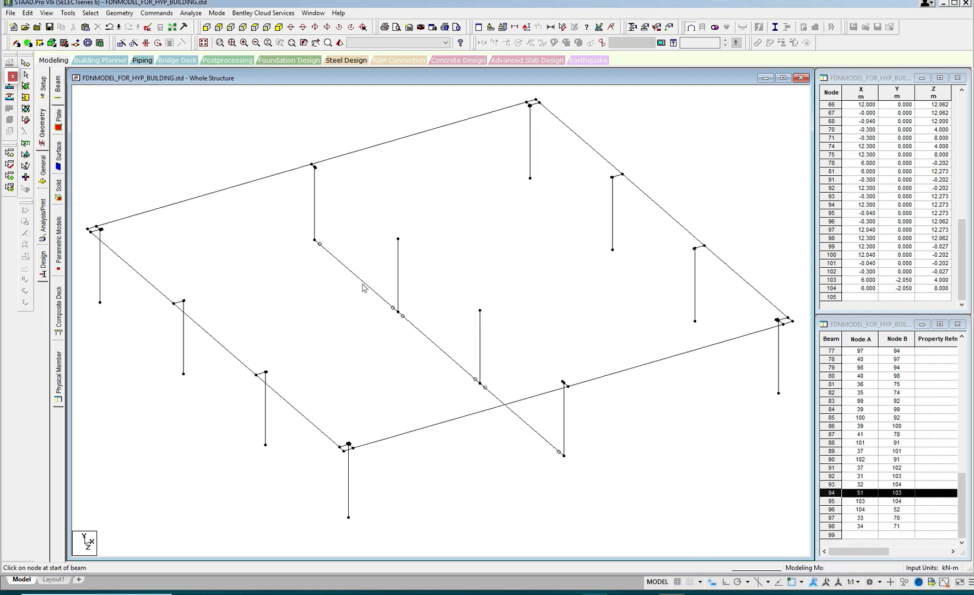
left_click(419, 331)
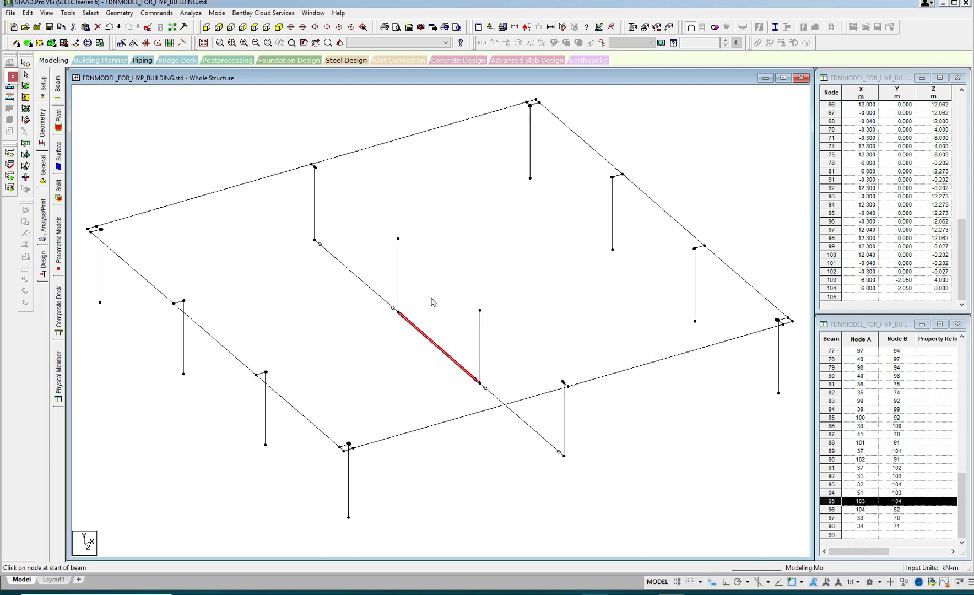
left_click(388, 305, "ctrl")
key("Delete")
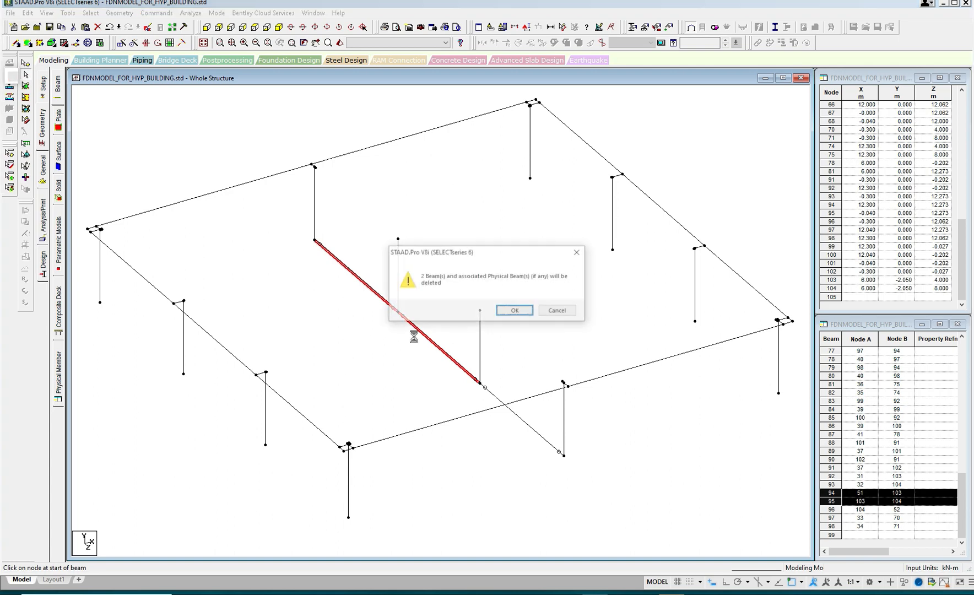
left_click(514, 311)
Check for multiple structures, highlighting each listed one, and undo the deletion of the two link beams
left_click(68, 13)
left_click(95, 26)
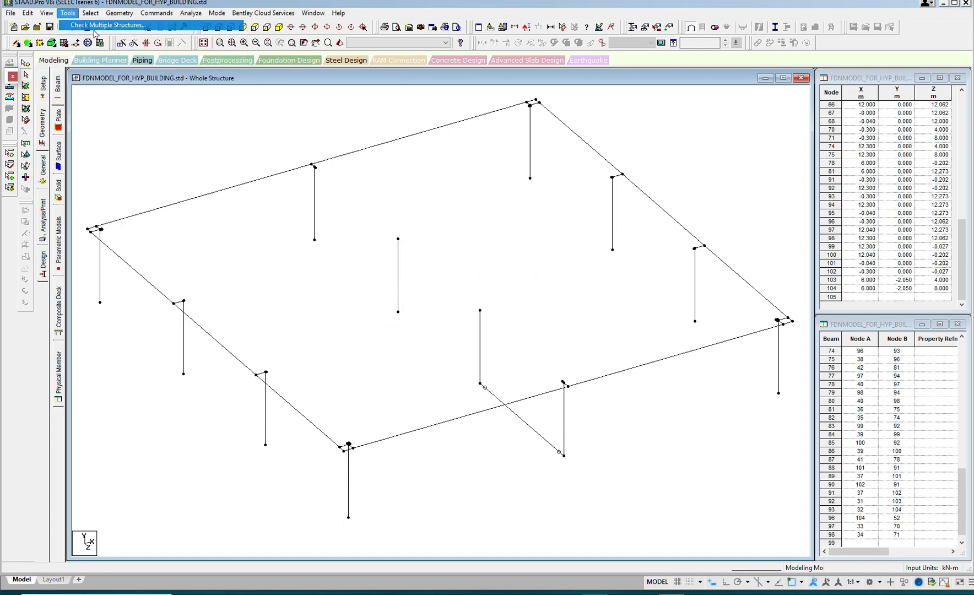
left_click(110, 116)
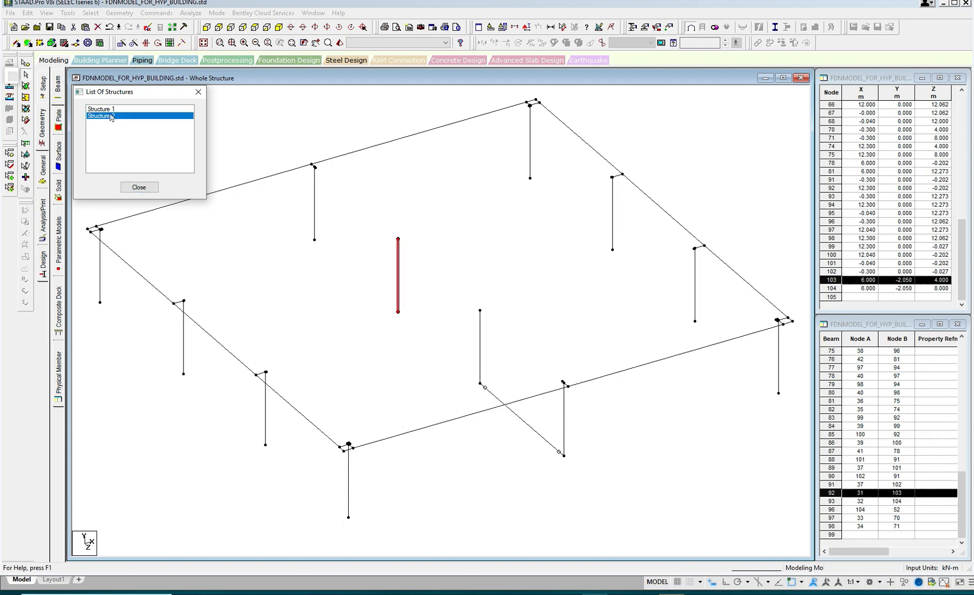
left_click(110, 109)
left_click(199, 92)
left_click(294, 193)
scroll(293, 193, "down", 1)
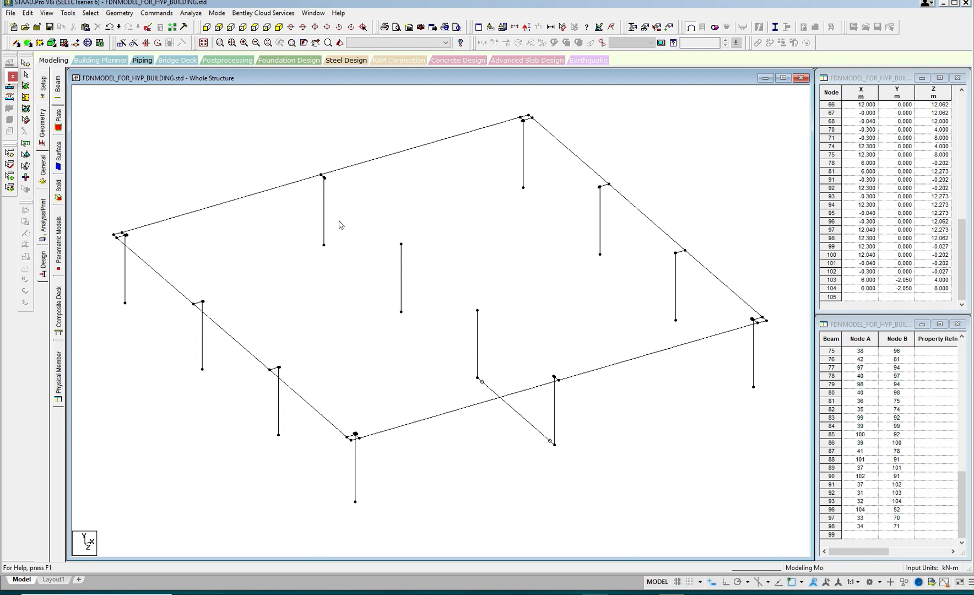
key("ctrl+z")
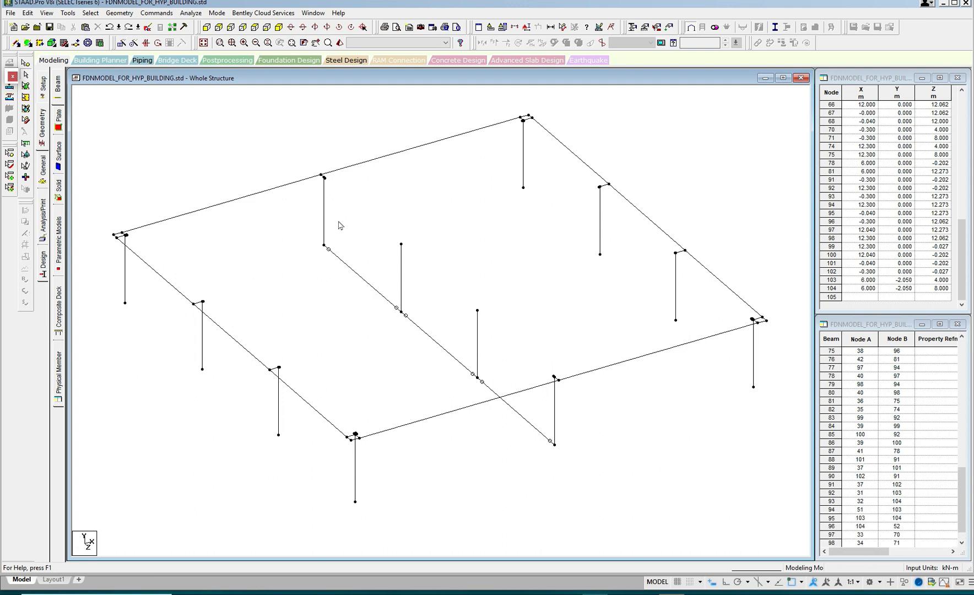
Examine the outer edge beams around the frame by highlighting them one after another
scroll(353, 226, "up", 3)
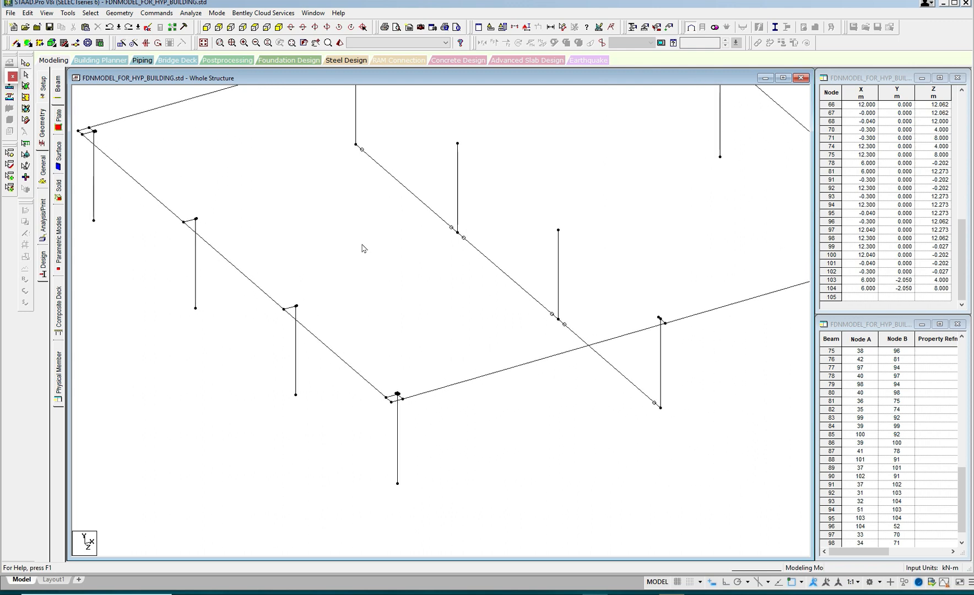
left_click(506, 363)
left_click(379, 369)
left_click(264, 275)
left_click(190, 205)
middle_click_drag(261, 186, 239, 264)
left_click(262, 208)
left_click(385, 173)
left_click(624, 161)
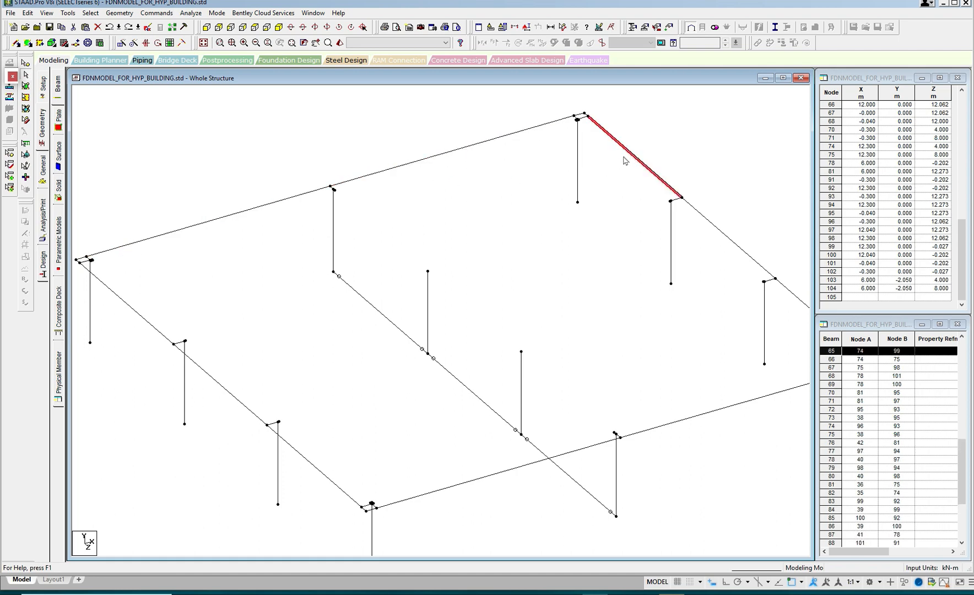
middle_click_drag(594, 199, 519, 71)
left_click(614, 288)
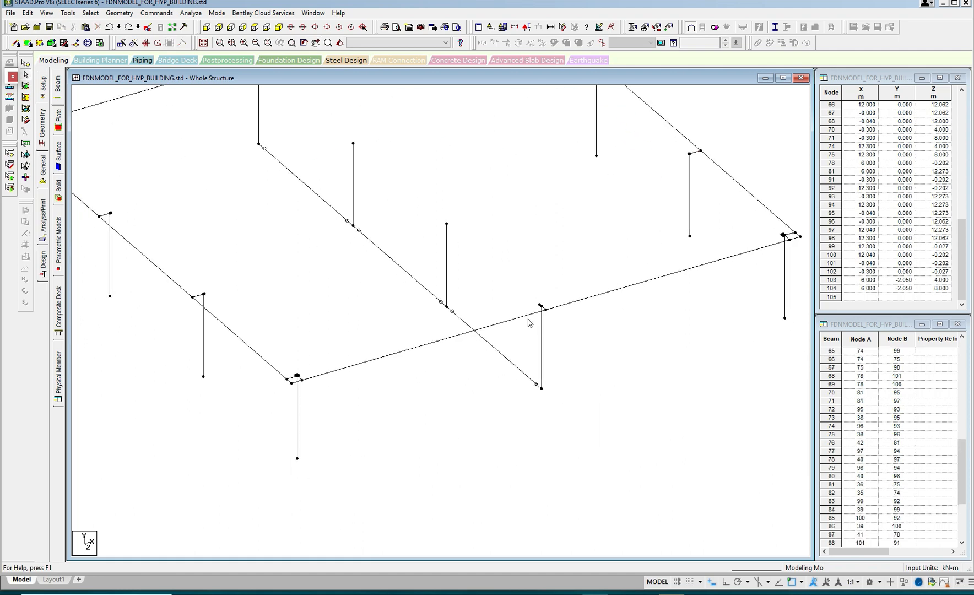
scroll(455, 278, "down", 3)
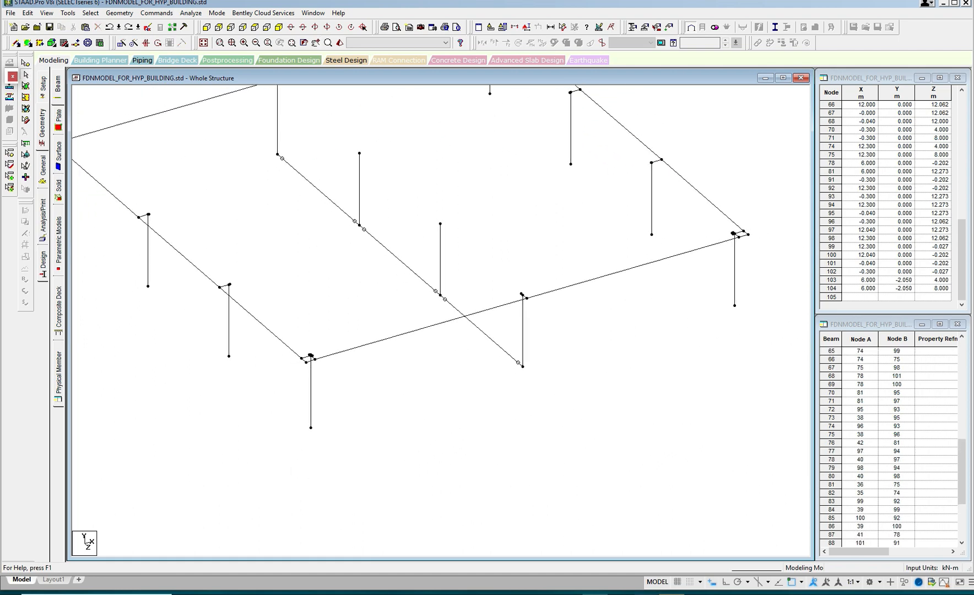
Switch to the base plate drawing in AutoCAD and examine the pedestal of column Q on grid C
key("alt+Tab")
scroll(566, 263, "down", 10)
scroll(565, 263, "up", 10)
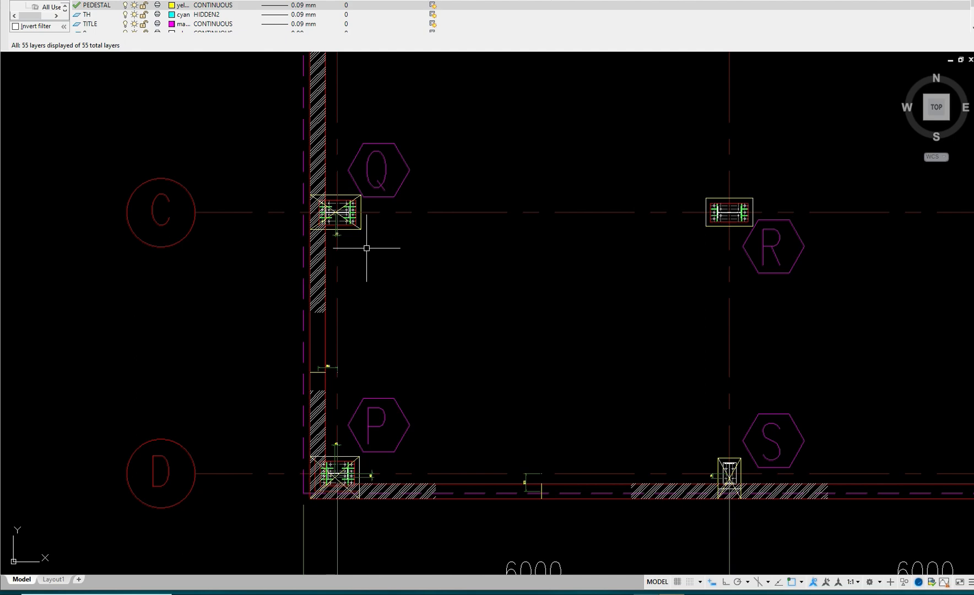
scroll(367, 248, "down", 4)
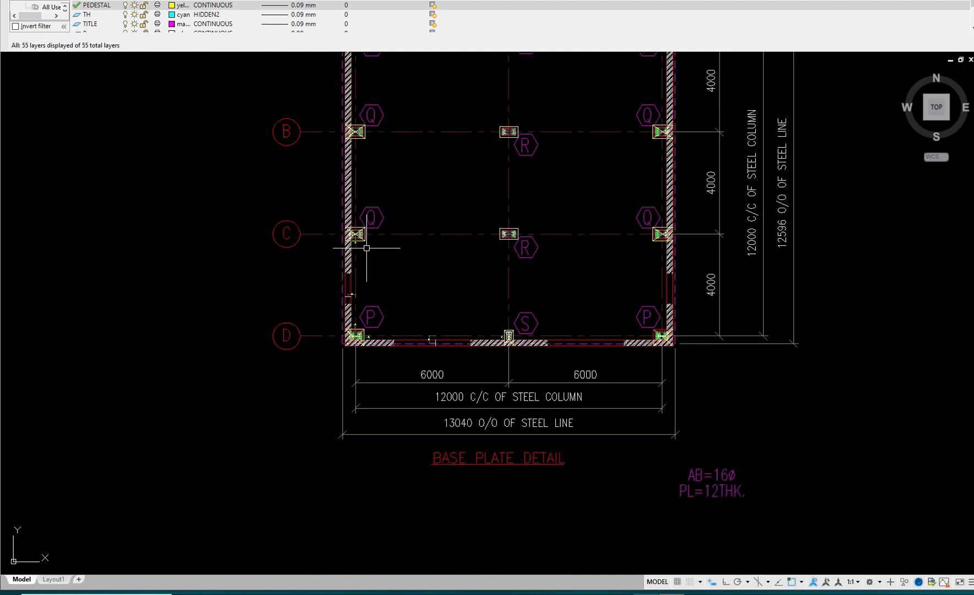
middle_click_drag(421, 238, 340, 288)
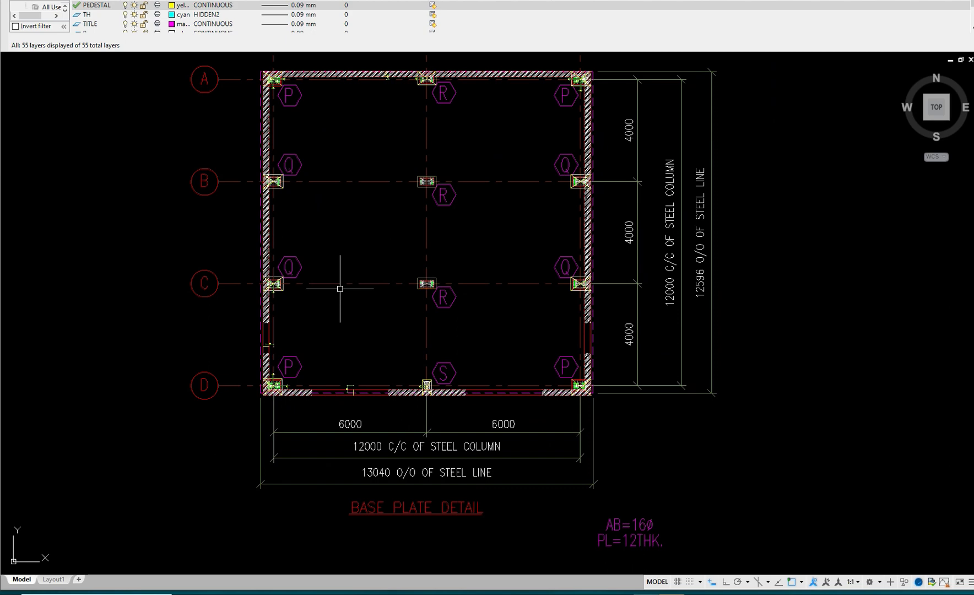
scroll(332, 310, "up", 2)
middle_click_drag(328, 308, 418, 307)
scroll(343, 295, "up", 6)
middle_click_drag(334, 261, 339, 281)
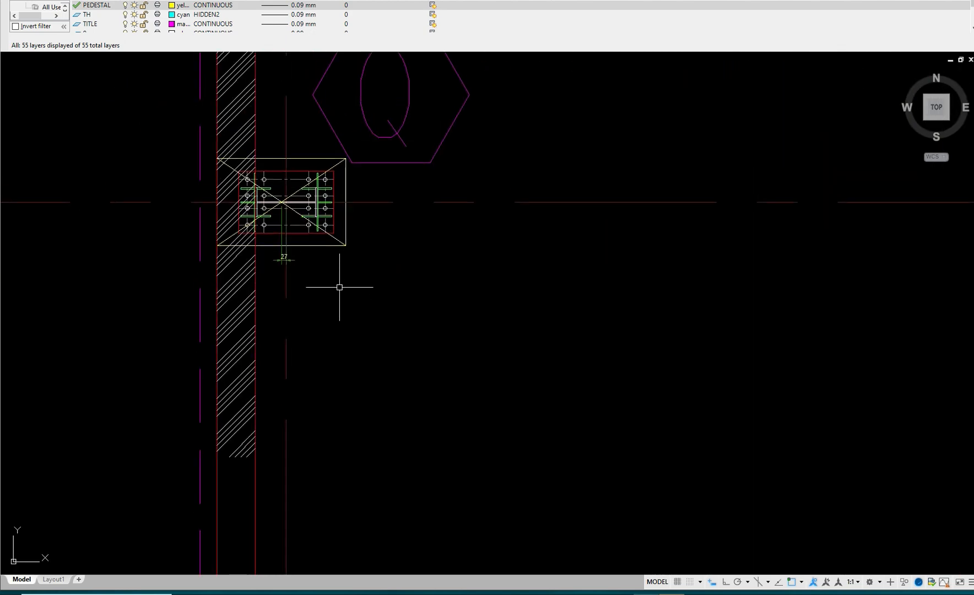
Isolate the layer of the column Q pedestal outline with LAYISO
type("LA")
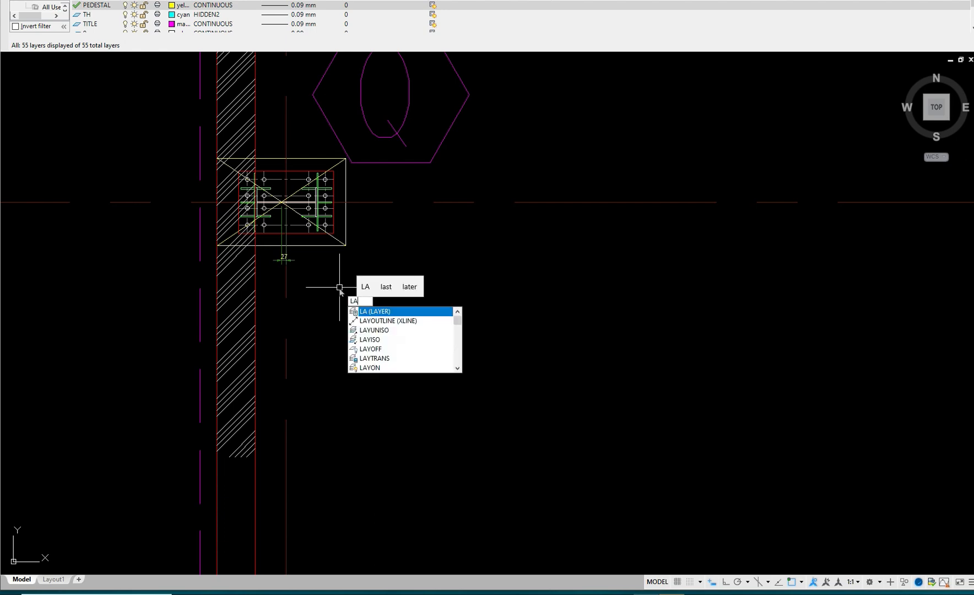
type("Yiso")
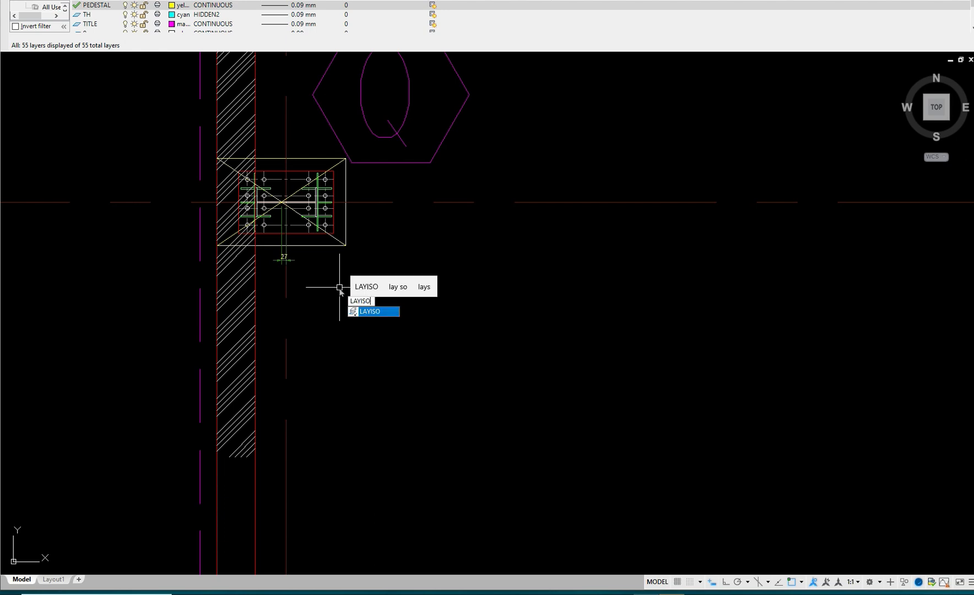
key("Return")
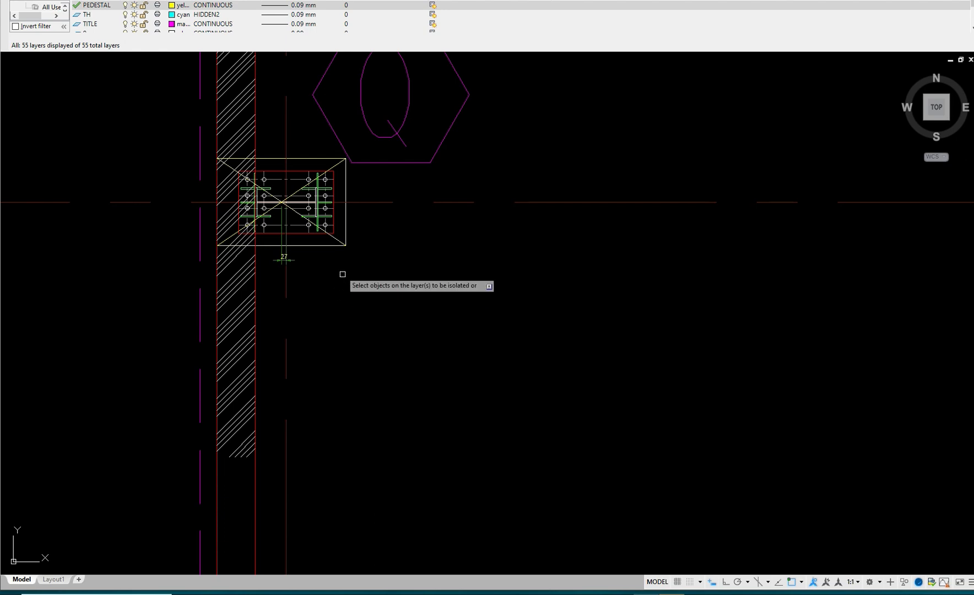
left_click(329, 243)
key("Return")
Copy all the isolated pedestal objects from the base plate plan into the empty area east of it
scroll(350, 285, "down", 6)
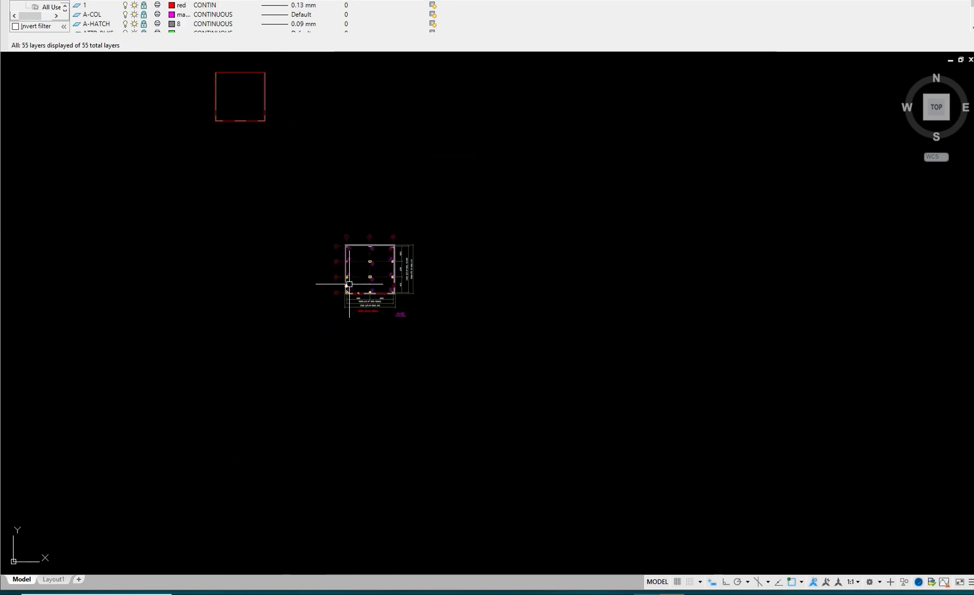
type("copy")
key("Return")
scroll(316, 223, "up", 4)
left_click(316, 223)
left_click(641, 526)
key("Return")
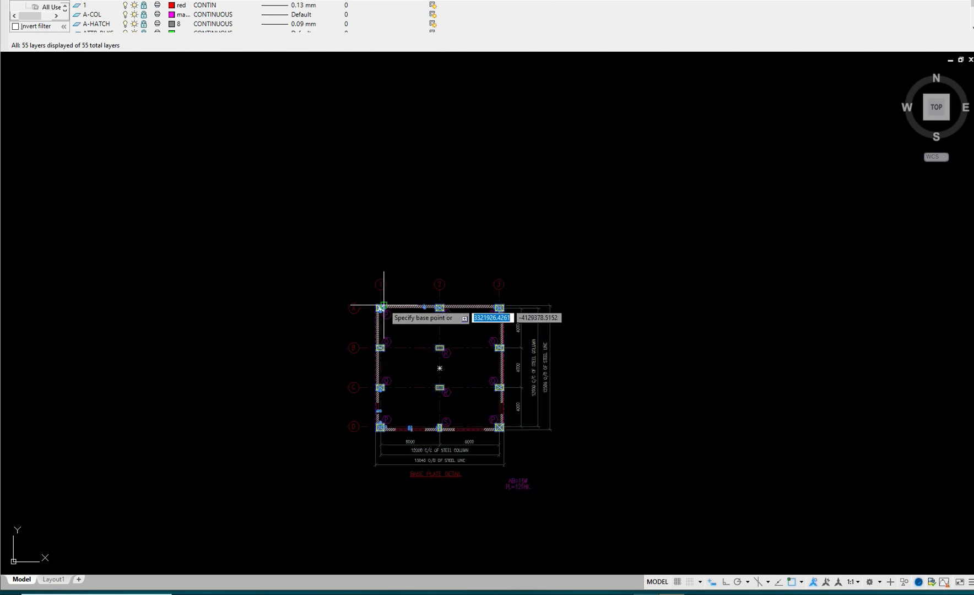
scroll(354, 294, "up", 5)
scroll(331, 310, "up", 3)
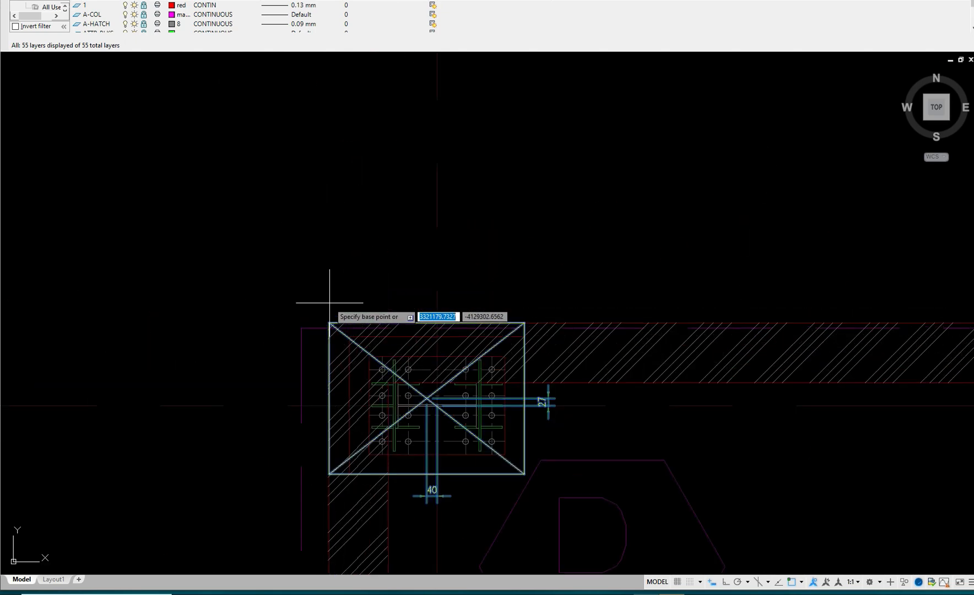
left_click(330, 309)
scroll(330, 322, "down", 6)
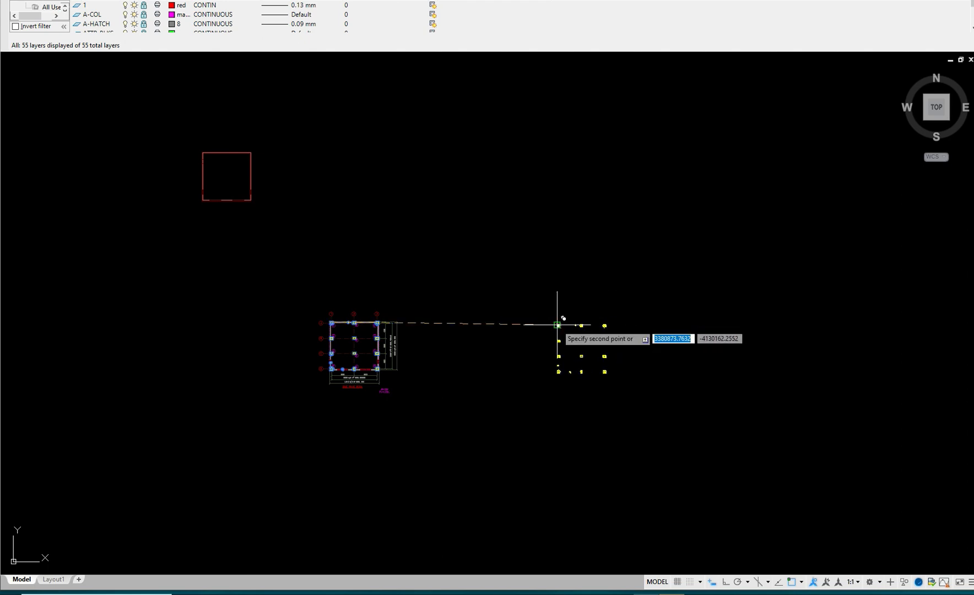
left_click(559, 322)
Delete offset dimensions in the upper rows of the copied pedestals, including both at the upper-left corner pedestal
scroll(594, 331, "up", 2)
scroll(578, 331, "up", 4)
left_click(437, 211)
left_click(471, 275)
key("Delete")
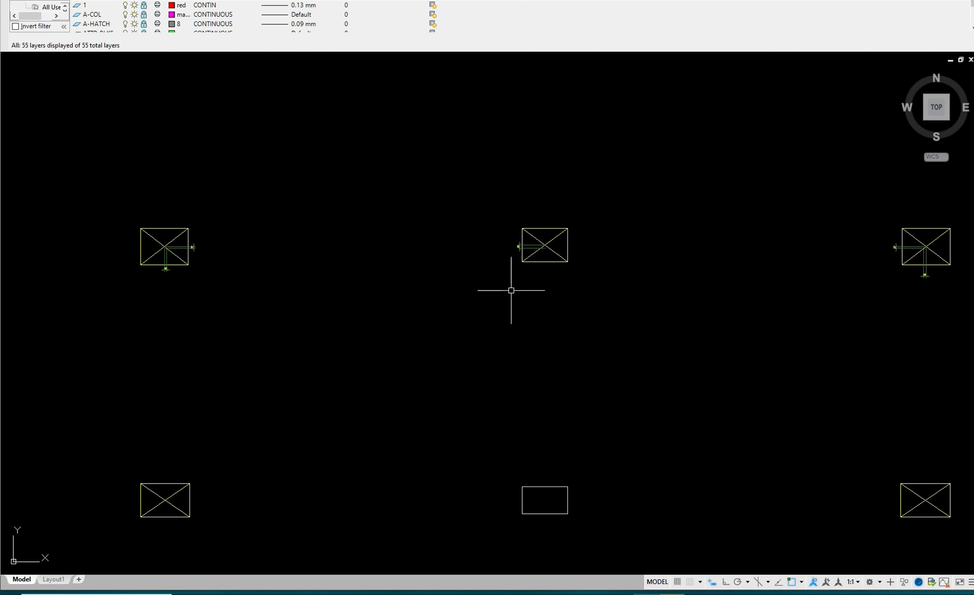
middle_click_drag(288, 274, 501, 297)
scroll(412, 297, "up", 4)
scroll(413, 293, "down", 2)
scroll(415, 295, "up", 2)
left_click(320, 256)
key("Delete")
left_click(399, 266)
left_click(392, 206)
key("Delete")
Delete the two stray dimensions near the bottom row of copied pedestals and the offset dimension above the lower-left corner pedestal
scroll(414, 246, "down", 5)
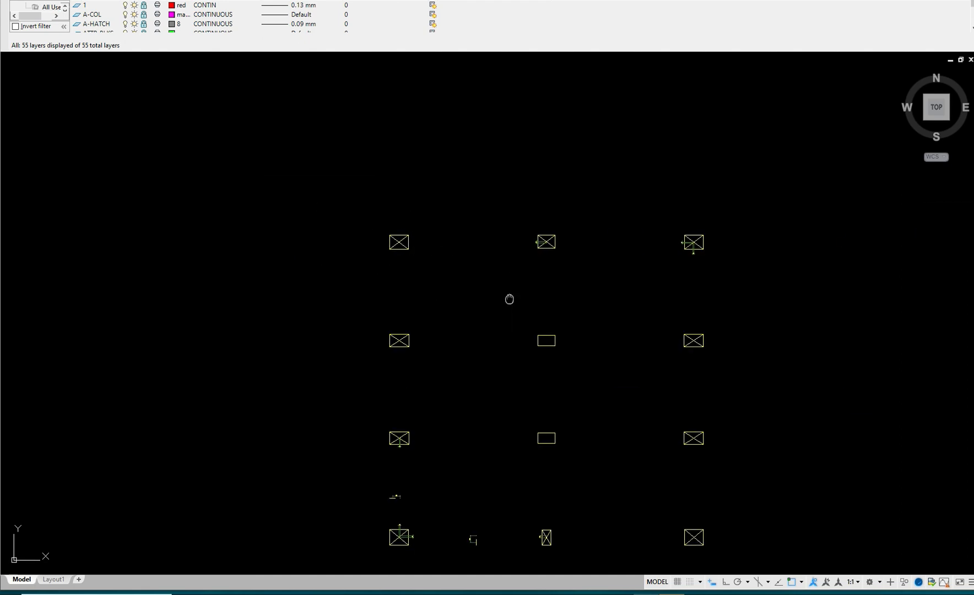
middle_click_drag(489, 349, 497, 281)
left_click(423, 441)
left_click(386, 421)
key("Delete")
scroll(430, 449, "up", 5)
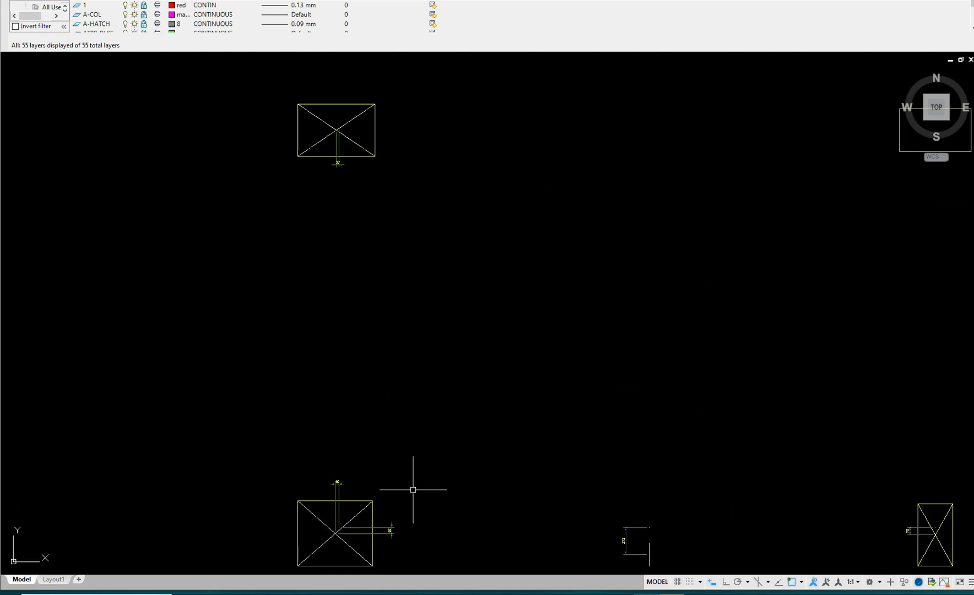
middle_click_drag(408, 537, 457, 429)
left_click(453, 384)
left_click(369, 367)
key("Delete")
left_click(745, 499)
left_click(668, 397)
key("Delete")
Delete the 75 dimension beside the bottom-middle pedestal and the offset dimensions left on the western pedestals
scroll(749, 434, "down", 5)
scroll(755, 427, "up", 7)
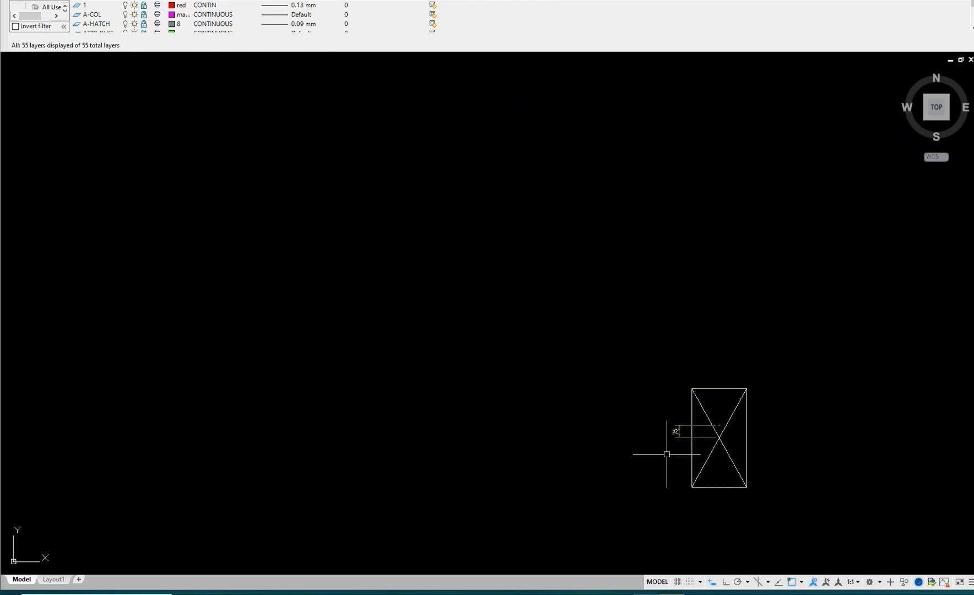
left_click(683, 433)
key("Delete")
scroll(661, 398, "down", 9)
scroll(645, 356, "up", 6)
middle_click_drag(323, 382, 447, 361)
scroll(372, 362, "up", 6)
left_click(516, 344)
left_click(478, 337)
key("Delete")
scroll(557, 411, "down", 6)
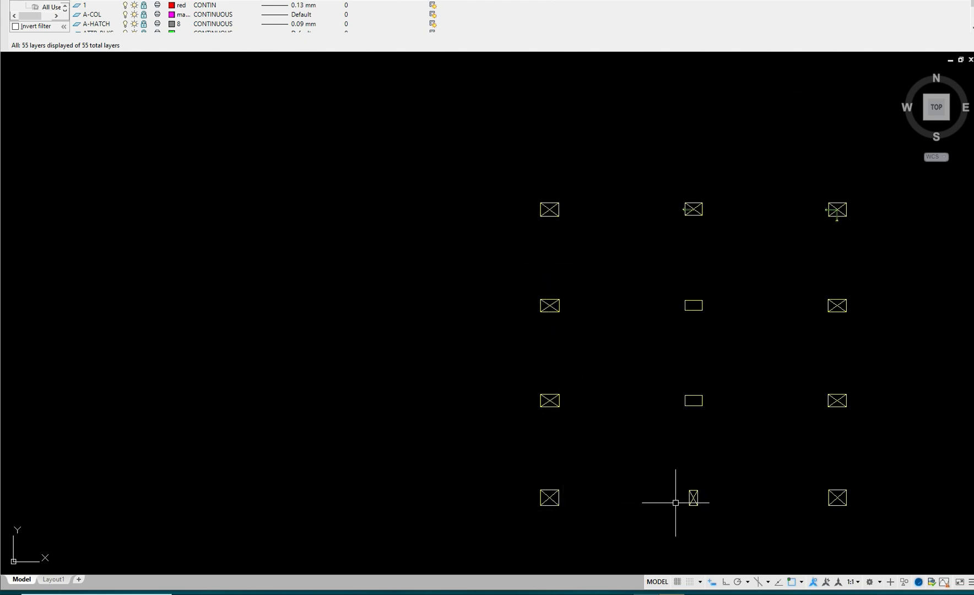
Add linear dimensions for the depth and width of the copied upper-left corner pedestal
middle_click_drag(641, 314, 604, 265)
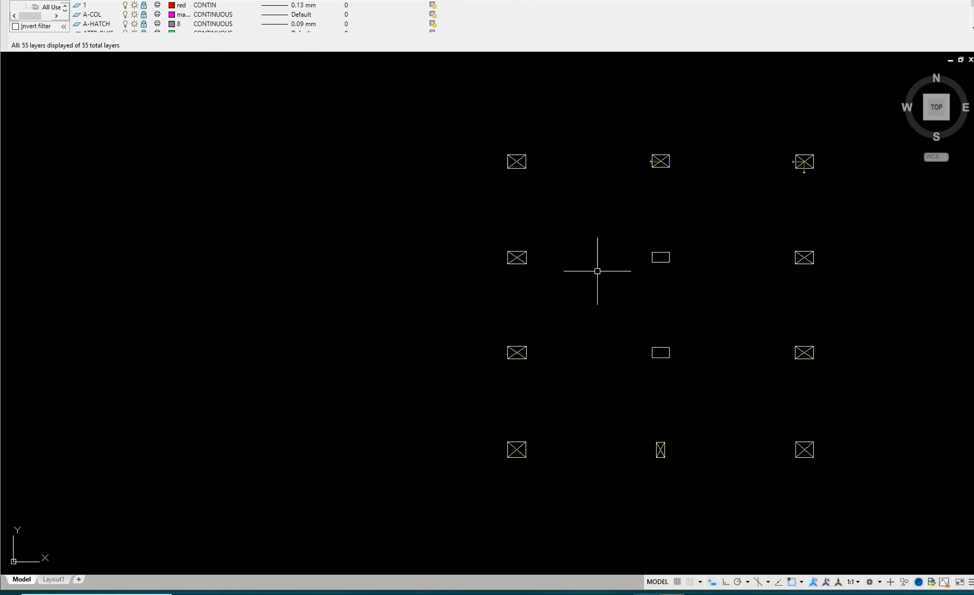
type("li")
key("Return")
scroll(506, 158, "up", 5)
left_click(498, 160)
left_click(499, 216)
scroll(447, 185, "up", 4)
middle_click_drag(445, 183, 419, 202)
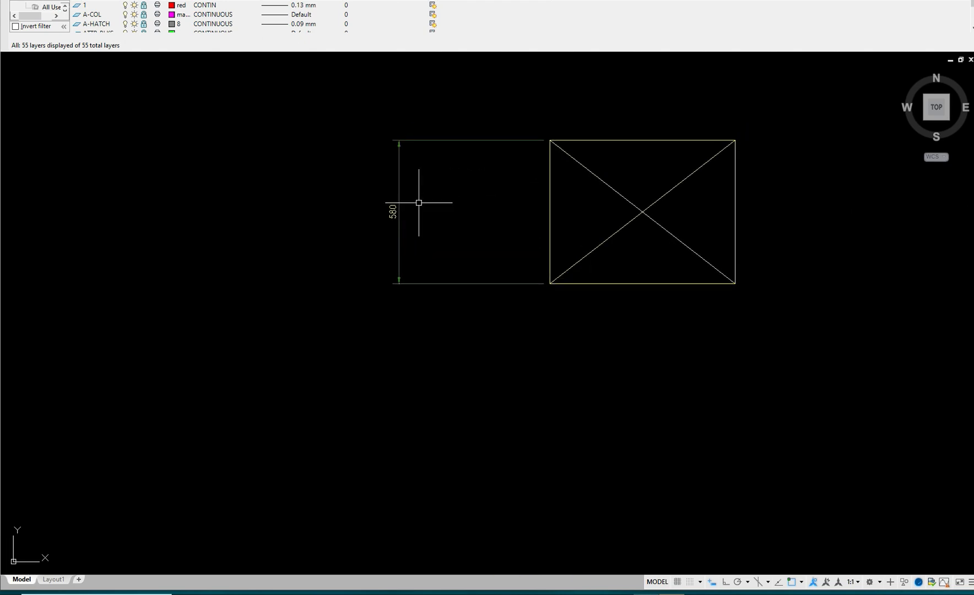
key("Return")
left_click(553, 136)
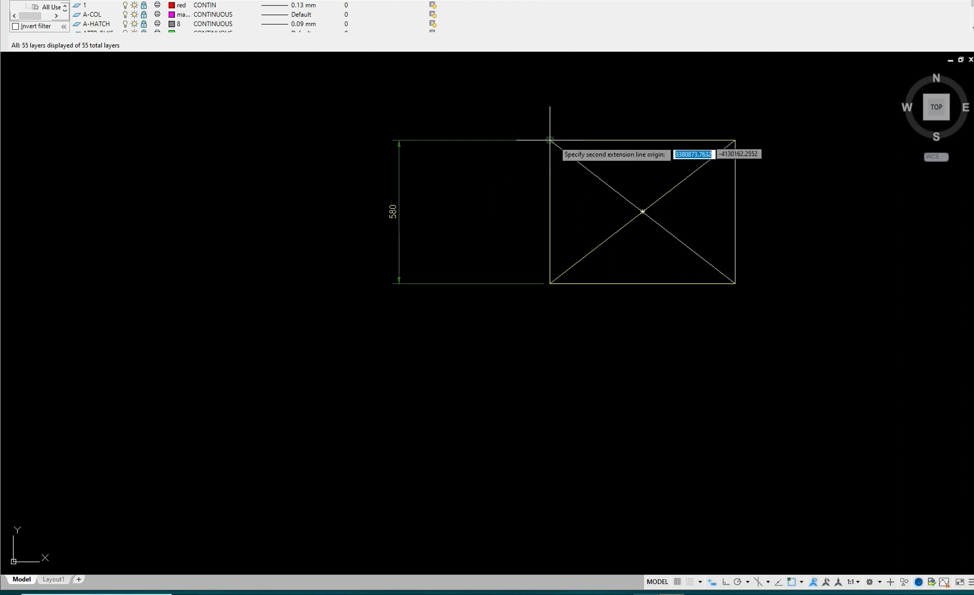
left_click(735, 141)
left_click(722, 111)
Examine the width and depth dimensions of the copied pedestals across all rows
scroll(709, 150, "down", 6)
middle_click_drag(734, 144, 583, 149)
scroll(622, 161, "down", 2)
scroll(599, 185, "up", 6)
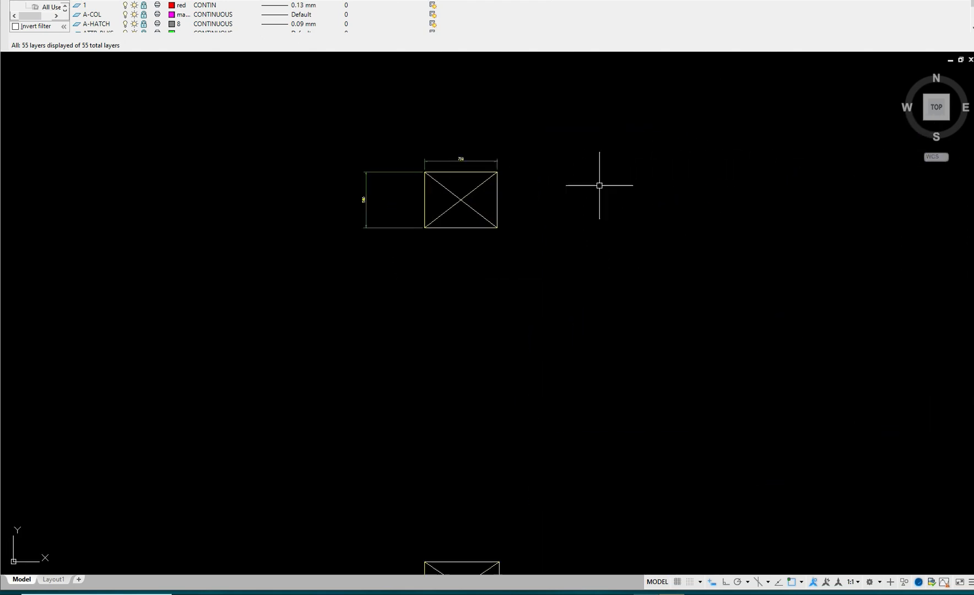
scroll(599, 185, "down", 4)
middle_click_drag(598, 184, 598, 183)
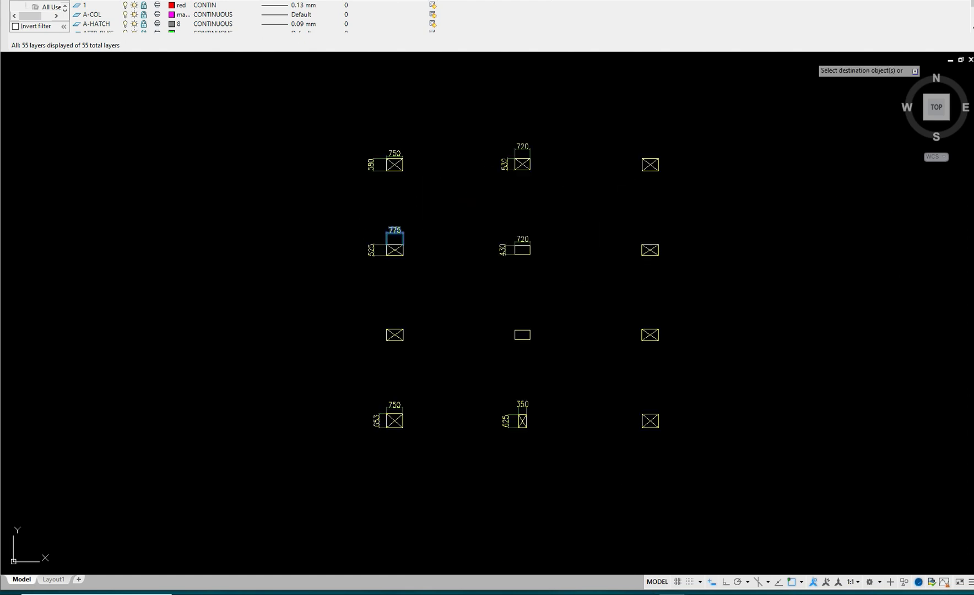
scroll(540, 170, "up", 4)
scroll(539, 182, "down", 4)
scroll(565, 135, "up", 2)
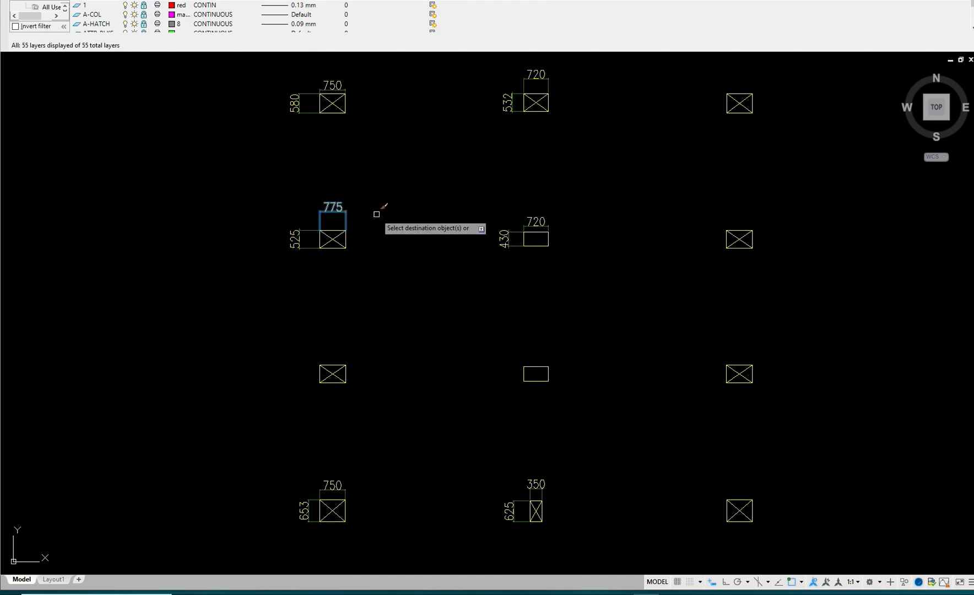
scroll(449, 218, "down", 5)
scroll(469, 212, "up", 4)
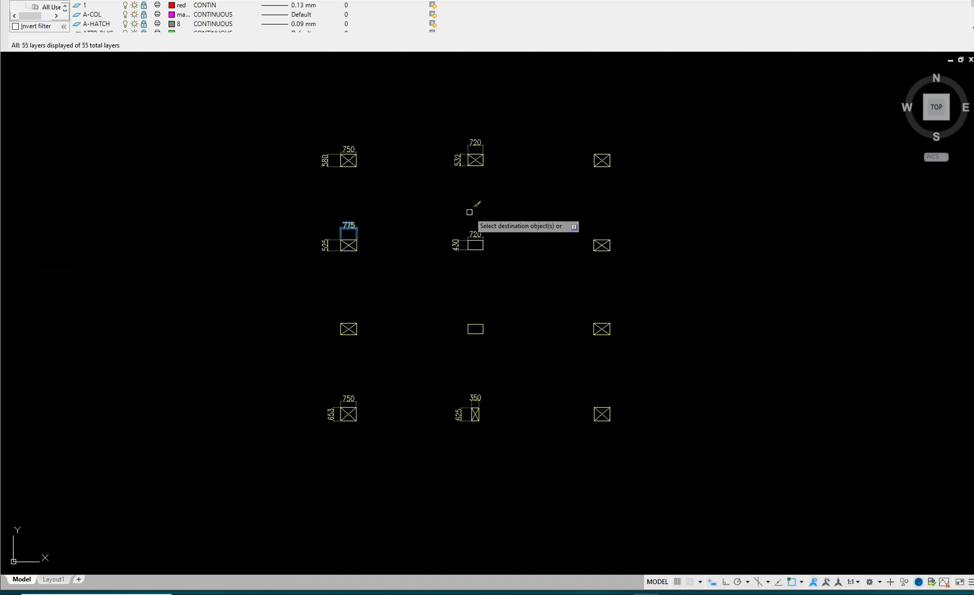
mouse_move(361, 366)
middle_mouse_down()
mouse_move(393, 298)
mouse_move(376, 365)
middle_mouse_up()
scroll(392, 299, "up", 2)
scroll(382, 326, "down", 5)
scroll(384, 264, "up", 5)
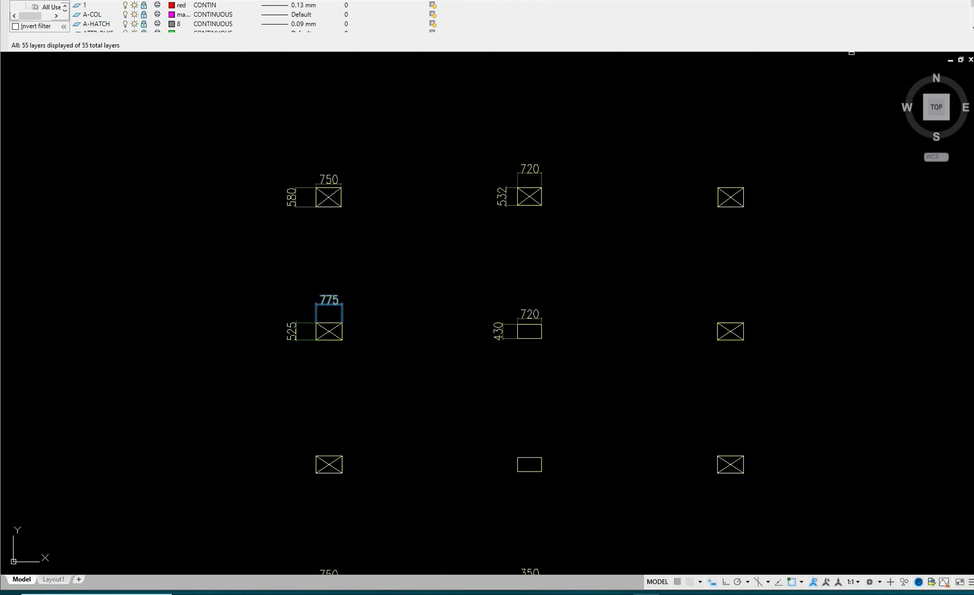
Switch to STAAD.Pro and add a rectangular concrete section with YD 0.750 m and ZD 0.580 m
key("alt+Tab")
middle_click_drag(573, 202, 573, 192)
scroll(567, 182, "down", 2)
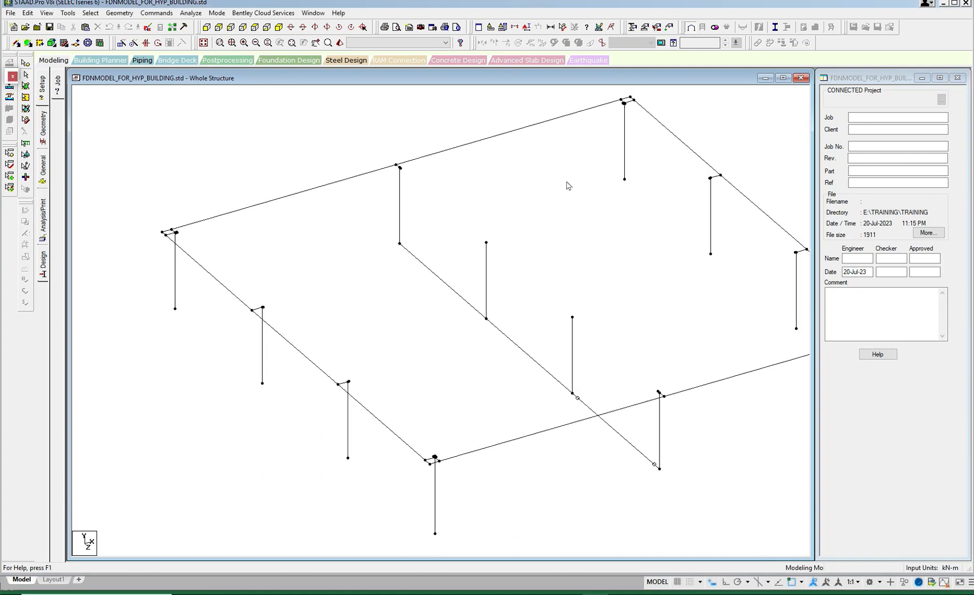
left_click(40, 174)
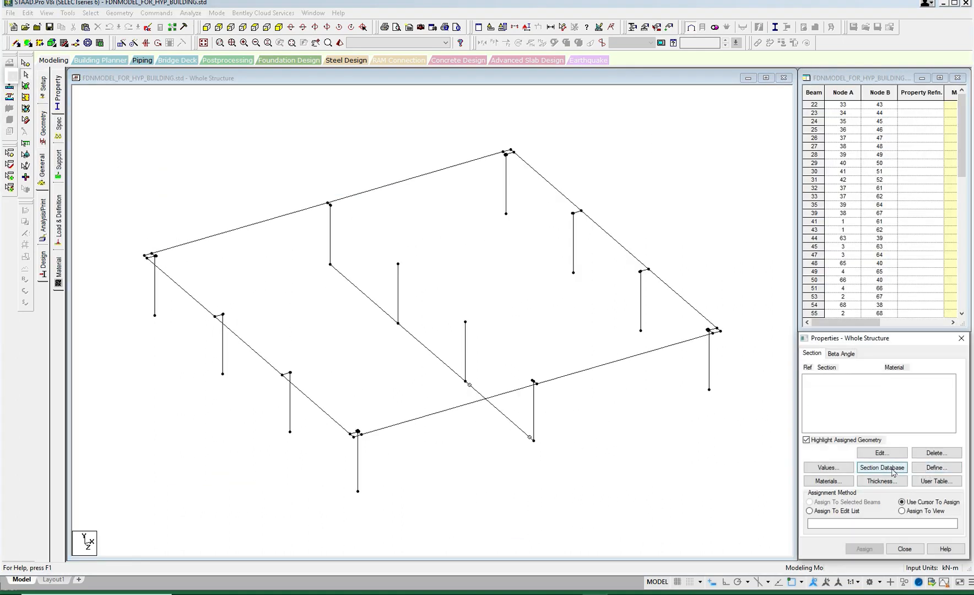
left_click(936, 473)
left_click(355, 209)
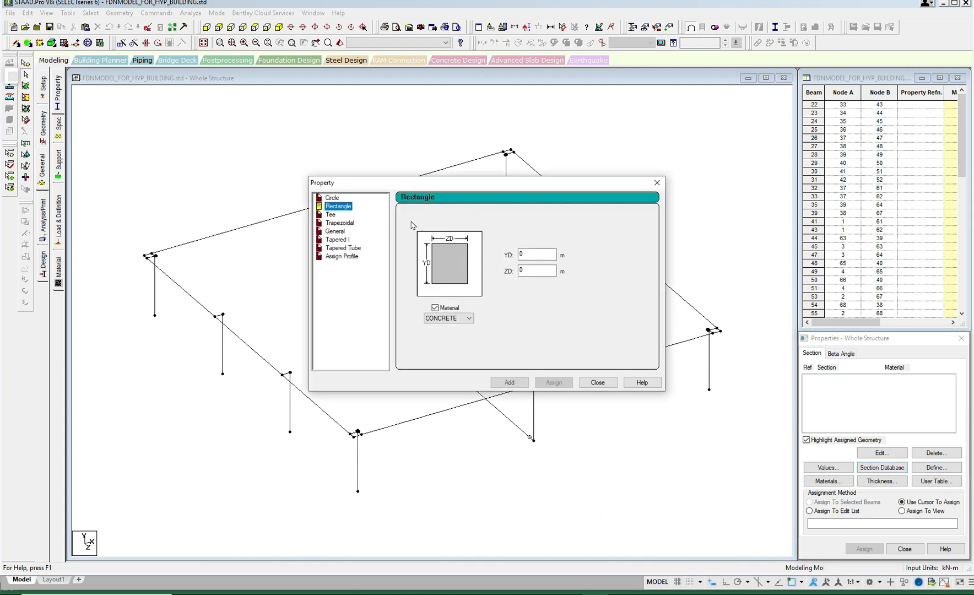
left_click(538, 254)
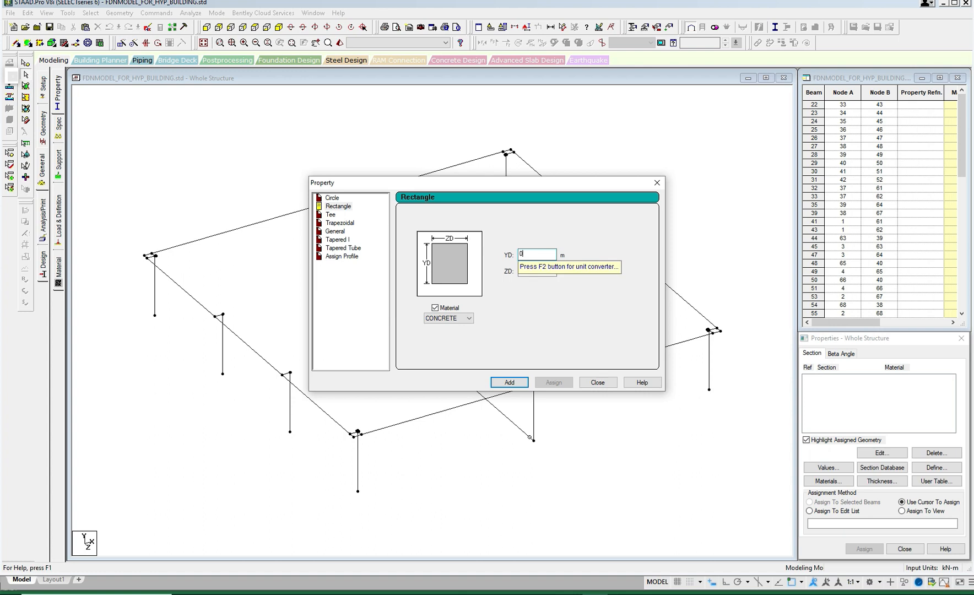
left_click(530, 269)
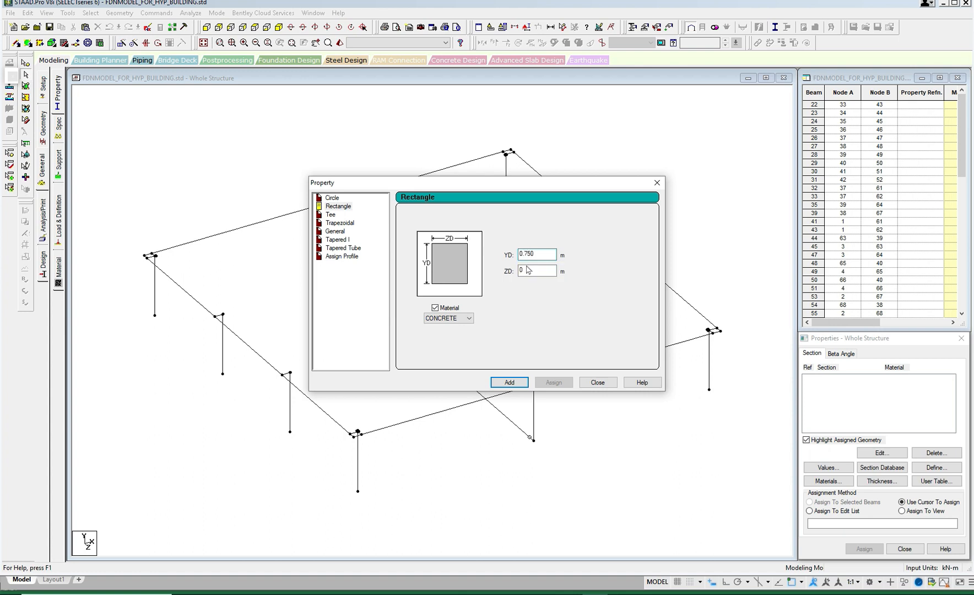
type(".580")
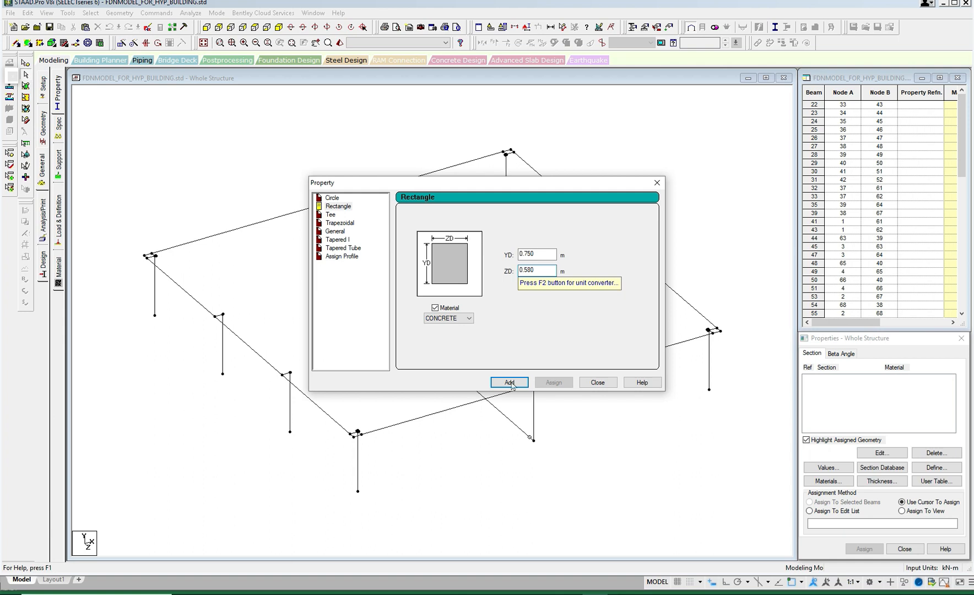
left_click(510, 383)
Add five more rectangular concrete sections: 0.72x0.53, 0.77x0.52, 0.70x0.43, 0.75x0.65 and 0.63x0.35 m
left_click_drag(535, 254, 526, 255)
type("20")
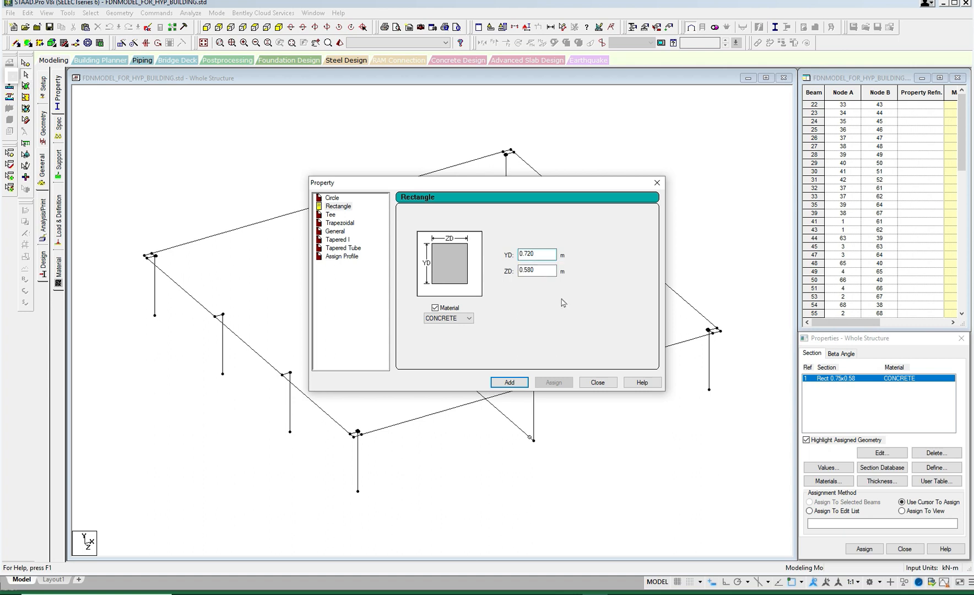
left_click_drag(535, 271, 526, 271)
left_click(514, 385)
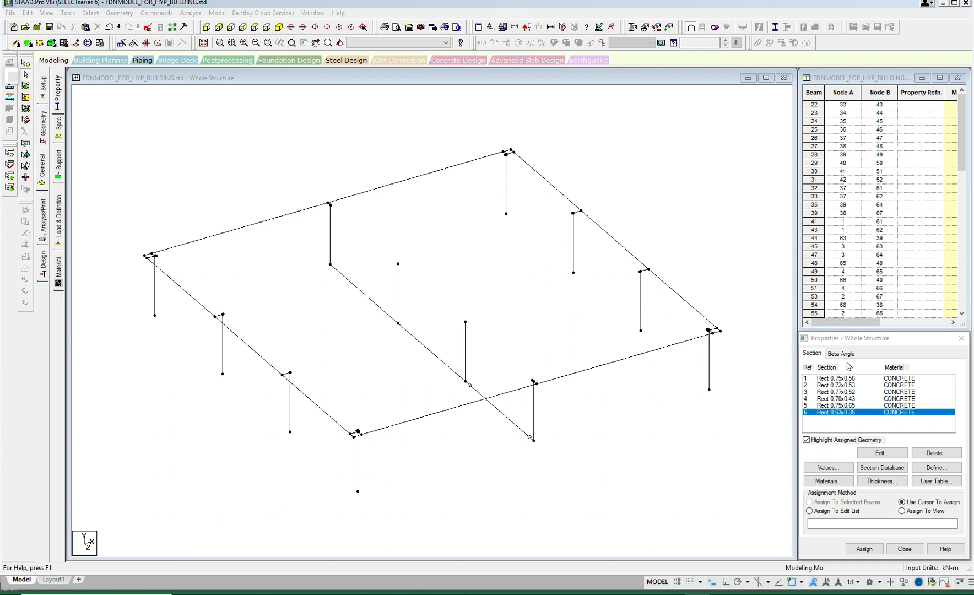
Assign the Rect 0.75x0.58 section to the two back corner columns as selected beams
left_click(849, 379)
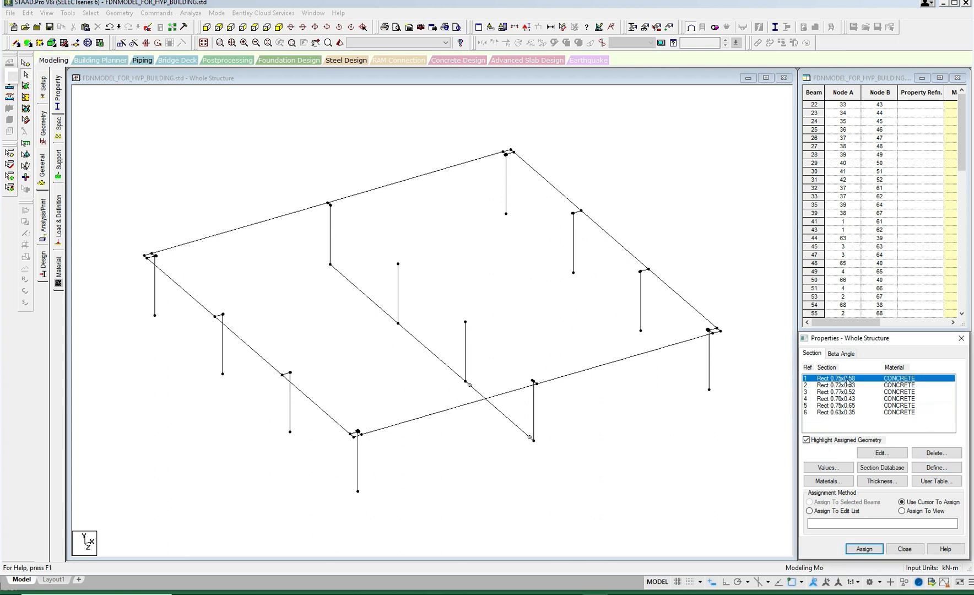
left_click(507, 185)
left_click(155, 292, "ctrl")
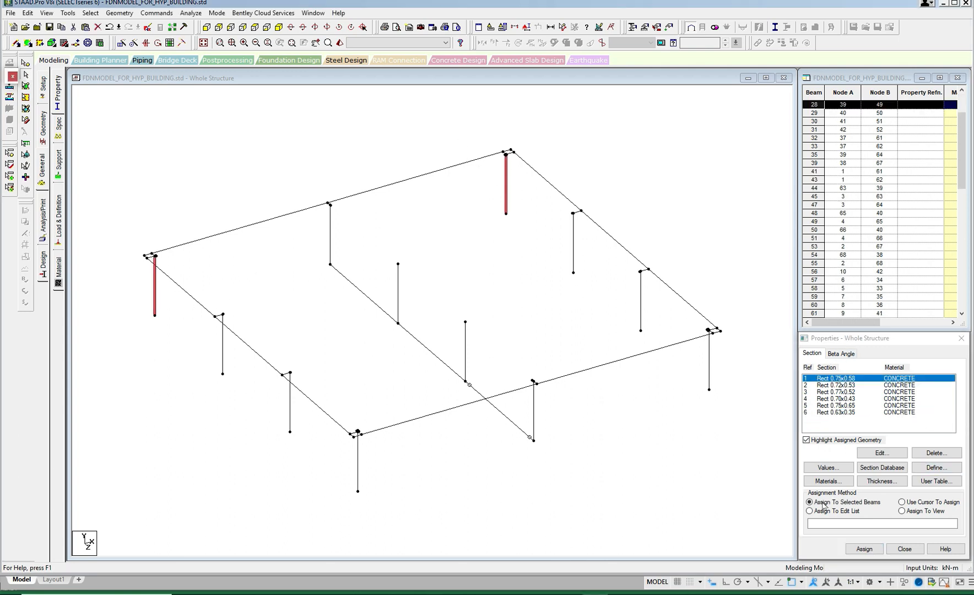
left_click(862, 548)
left_click(898, 472)
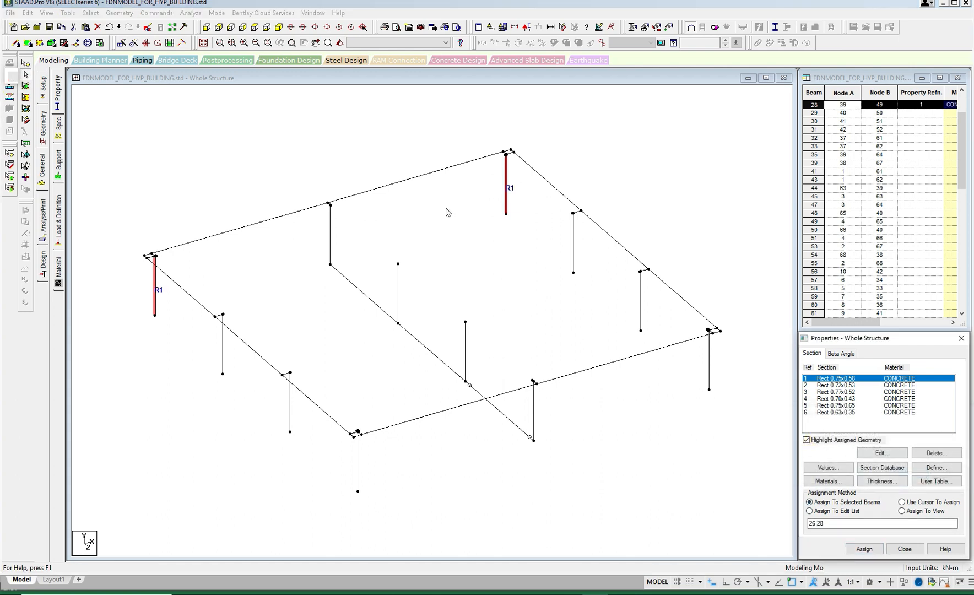
Assign the Rect 0.72x0.53 section to the back middle column
left_click(329, 236)
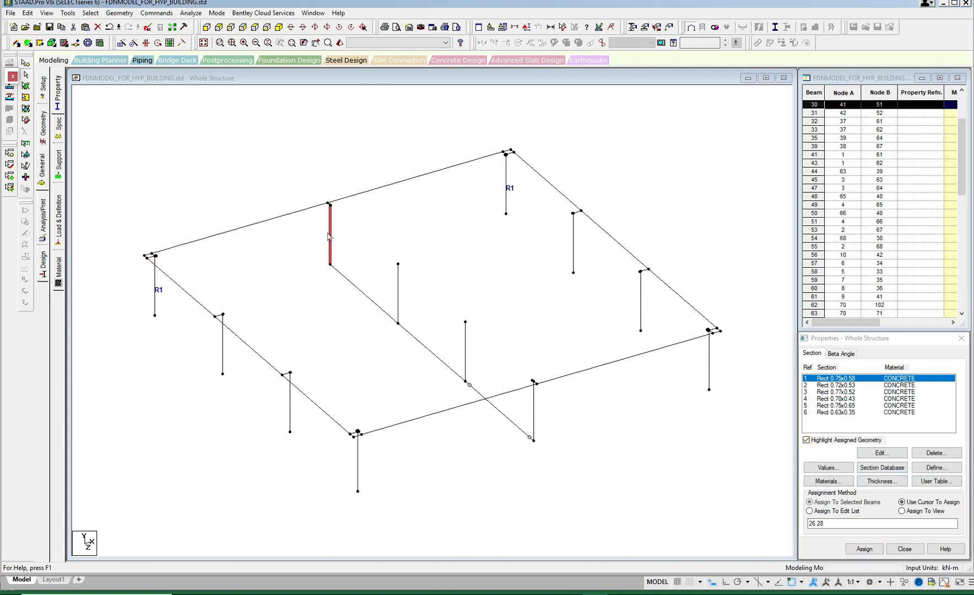
left_click(825, 387)
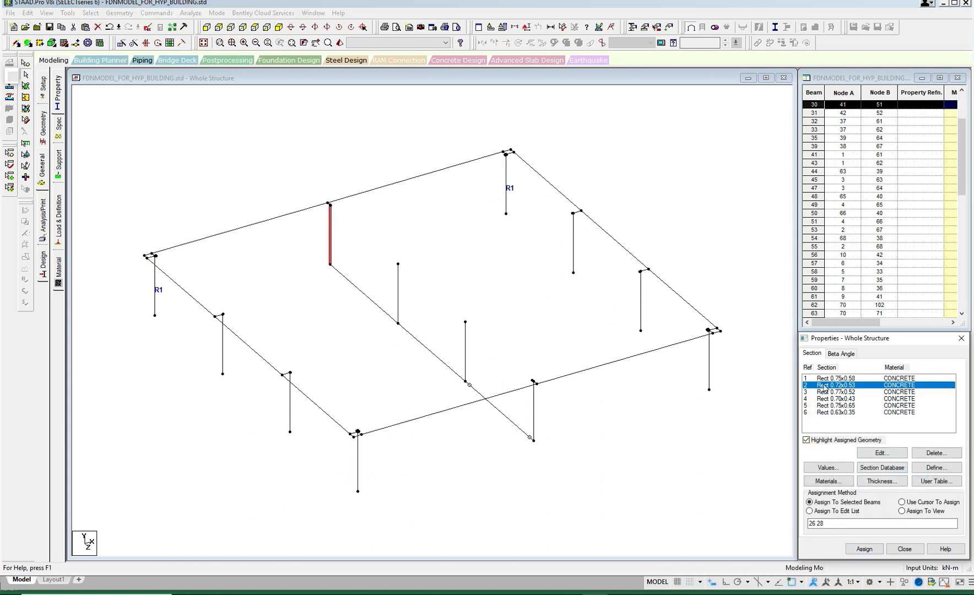
left_click(330, 240)
left_click(864, 549)
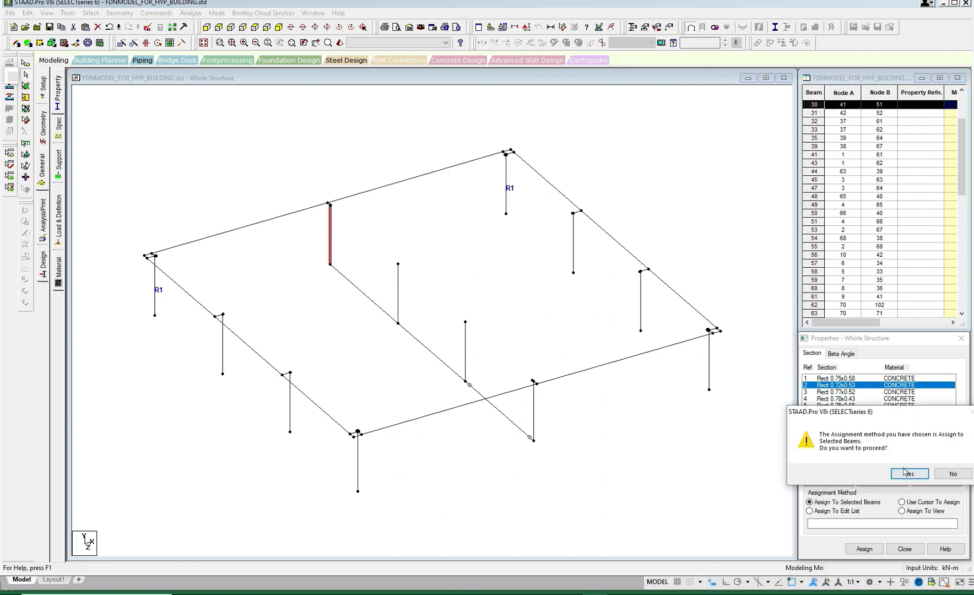
left_click(898, 473)
Assign the Rect 0.77x0.52 section to the two intermediate left-side columns and the right-side column nearest the back corner
left_click(851, 392)
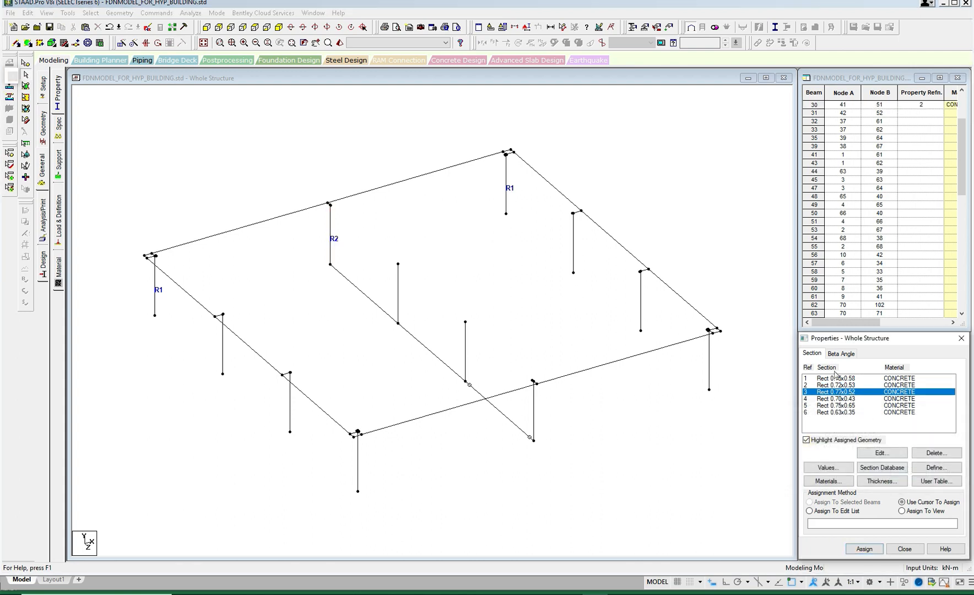
left_click(223, 341)
left_click(289, 407, "ctrl")
left_click(642, 310, "ctrl")
left_click(574, 259)
left_click(290, 404, "ctrl")
left_click(222, 363, "ctrl")
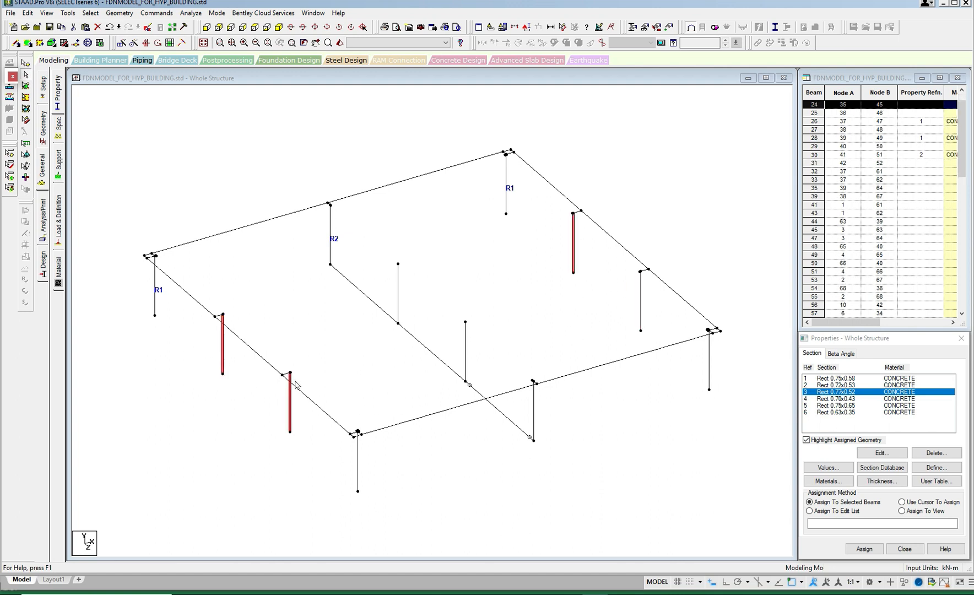
left_click(861, 549)
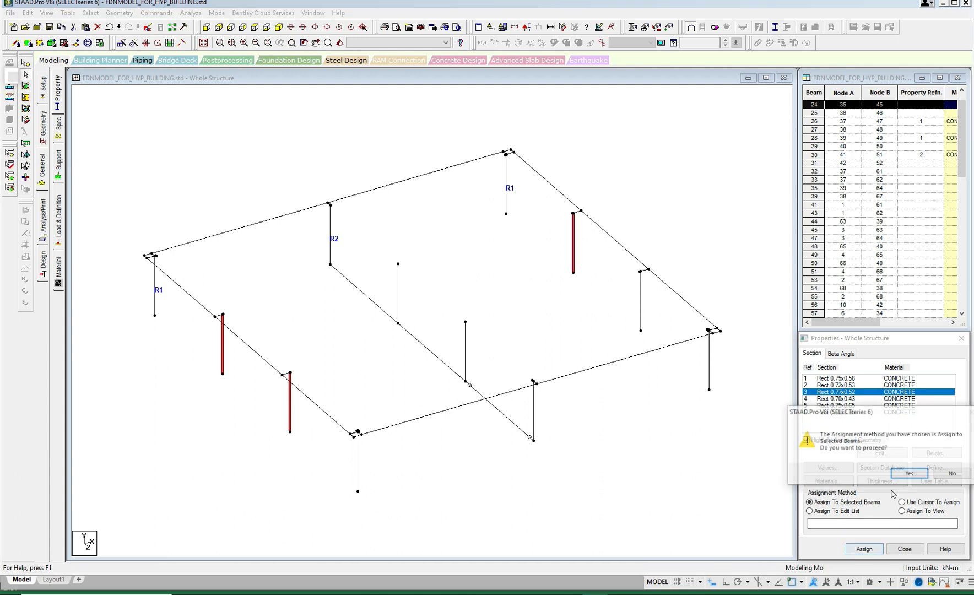
left_click(898, 472)
Assign the Rect 0.70x0.43 section to the two interior columns on the middle line
left_click(836, 399)
left_click(465, 348)
left_click(398, 293, "ctrl")
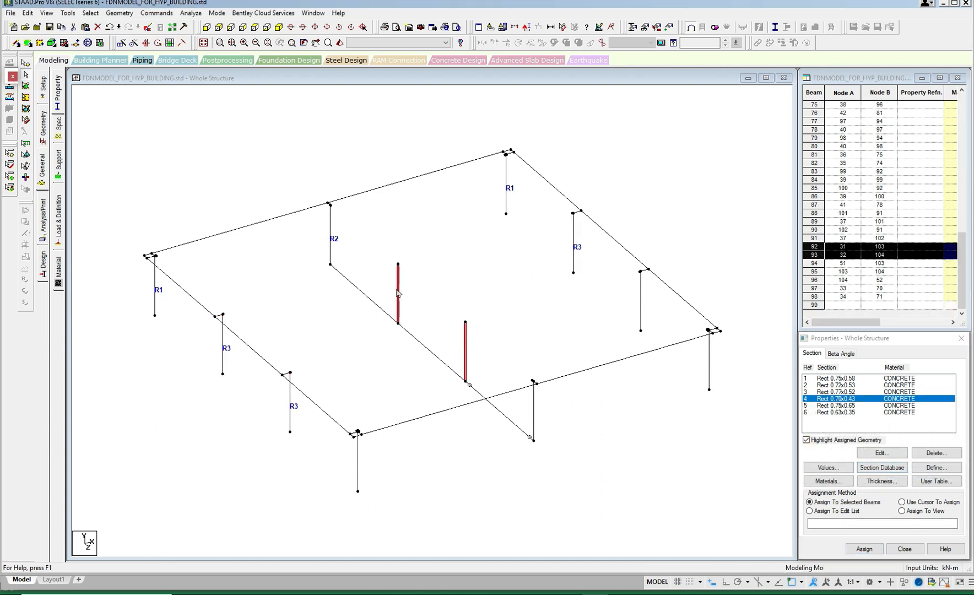
left_click(864, 548)
left_click(903, 474)
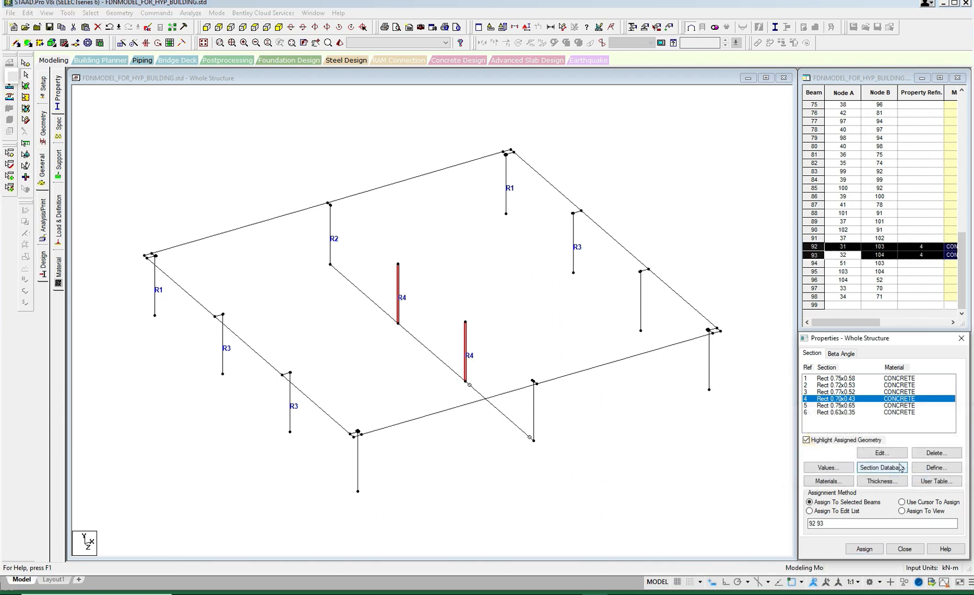
Assign the Rect 0.75x0.65 section to the two front corner columns
left_click(848, 406)
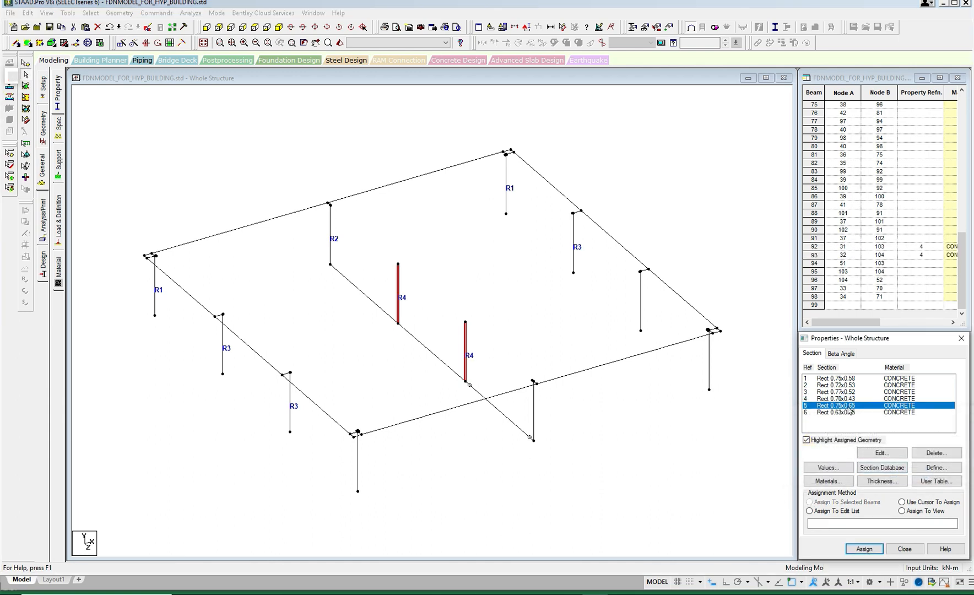
left_click(358, 471)
left_click(710, 376, "ctrl")
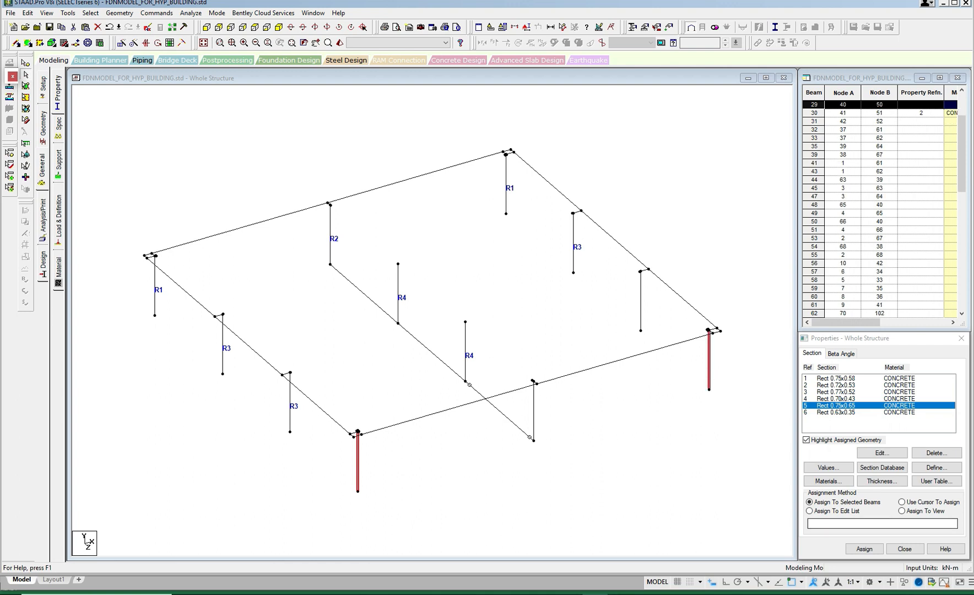
left_click(865, 549)
left_click(897, 472)
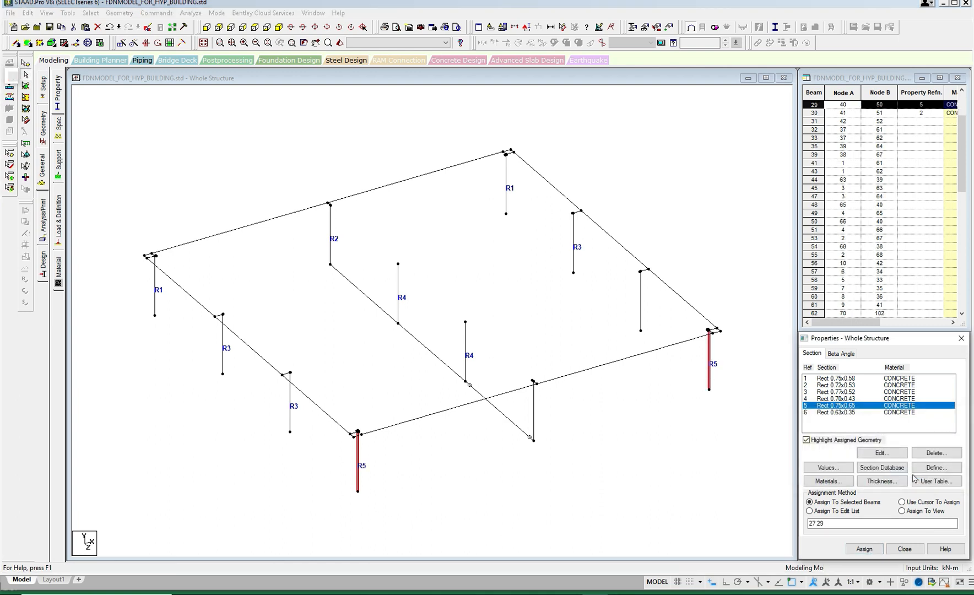
Assign the Rect 0.63x0.35 section to the front middle column
left_click(851, 413)
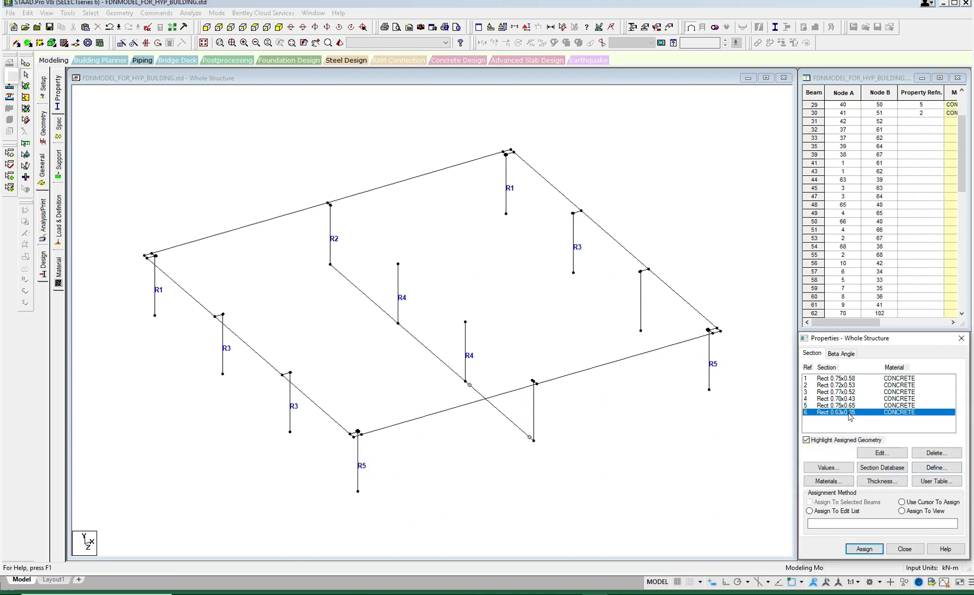
left_click(534, 413)
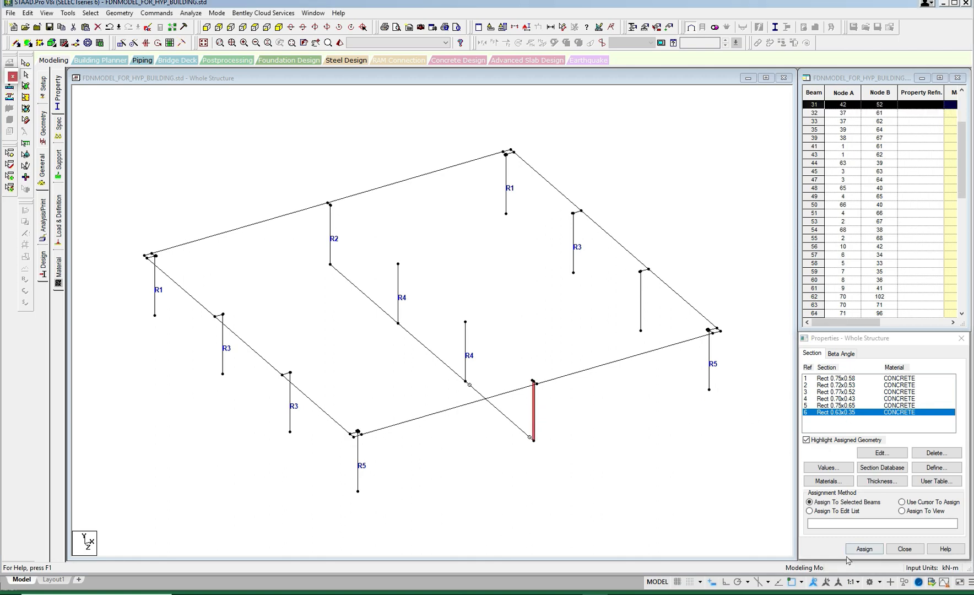
left_click(860, 549)
left_click(908, 473)
Select the whole structure and check the column sections and their orientation in a rendered 3D view
scroll(519, 308, "down", 2)
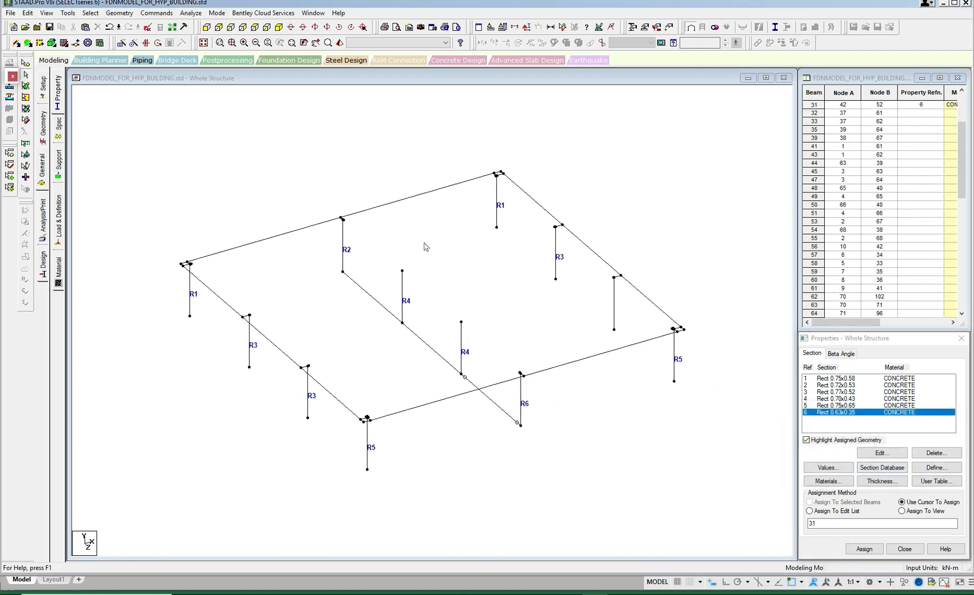
left_click_drag(160, 144, 755, 504)
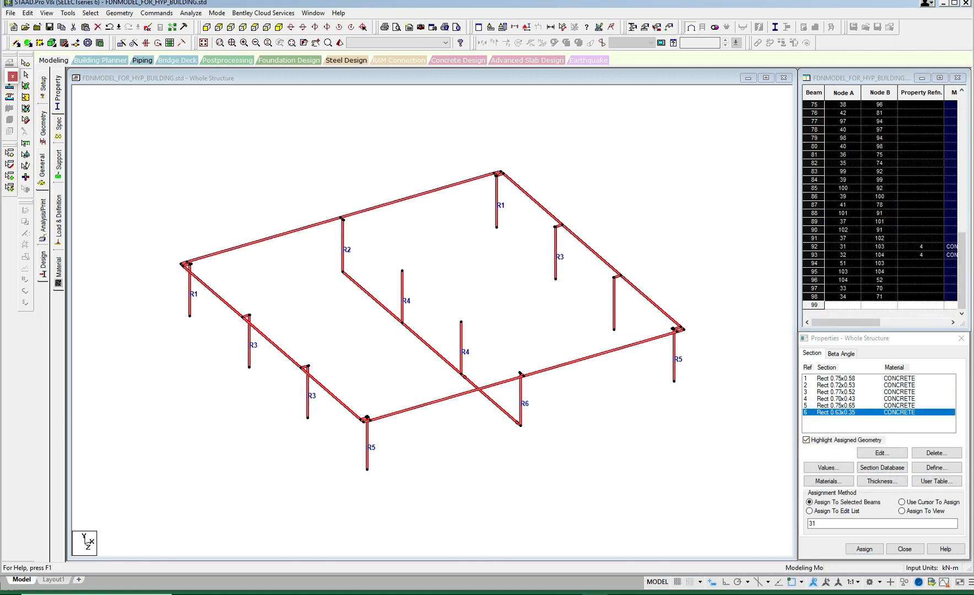
left_click(339, 42)
scroll(536, 341, "up", 5)
left_click_drag(535, 323, 638, 400)
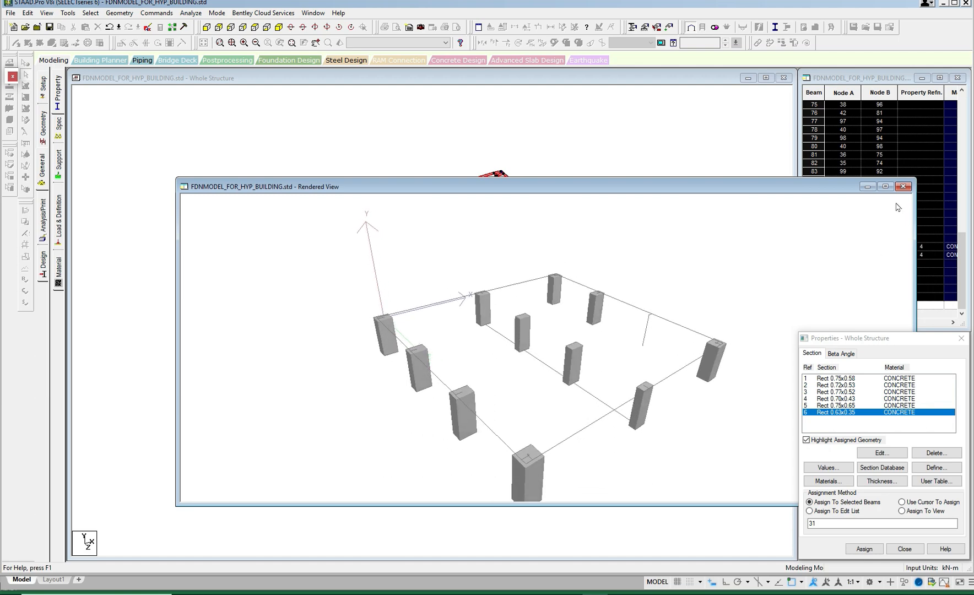
left_click(903, 186)
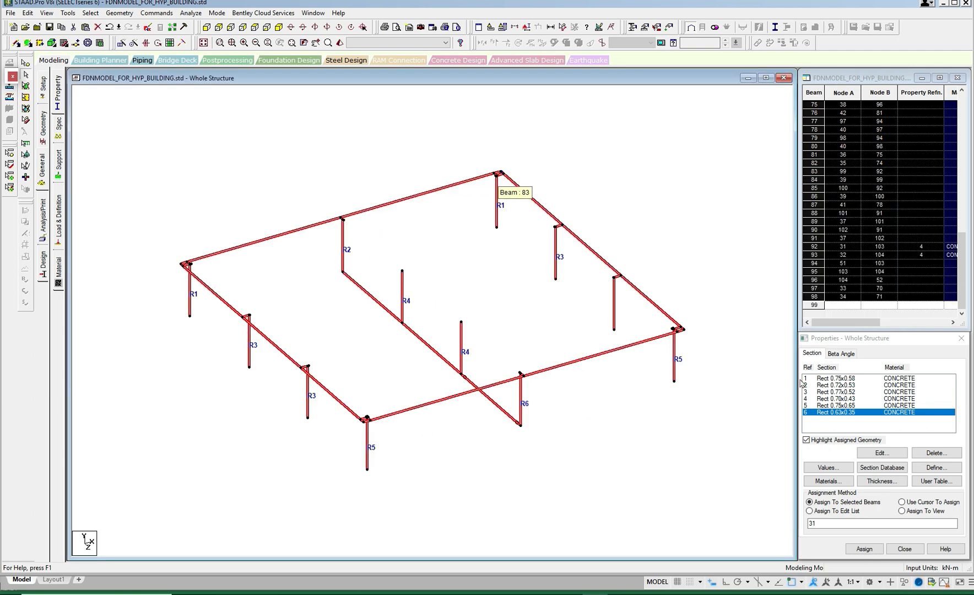
Create a 90-degree beta angle and assign it to the front middle column
left_click(830, 357)
left_click(832, 453)
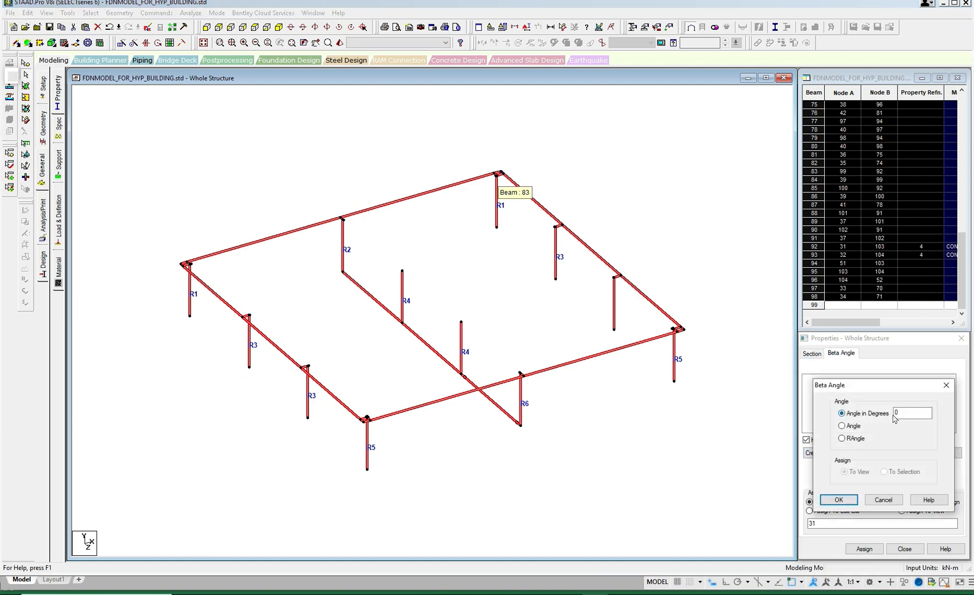
left_click(839, 500)
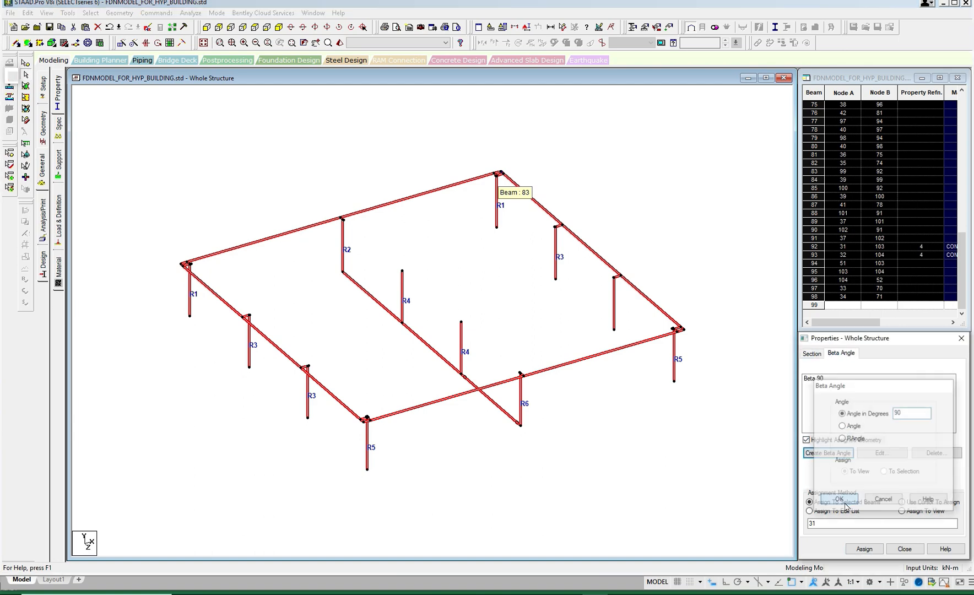
left_click(815, 380)
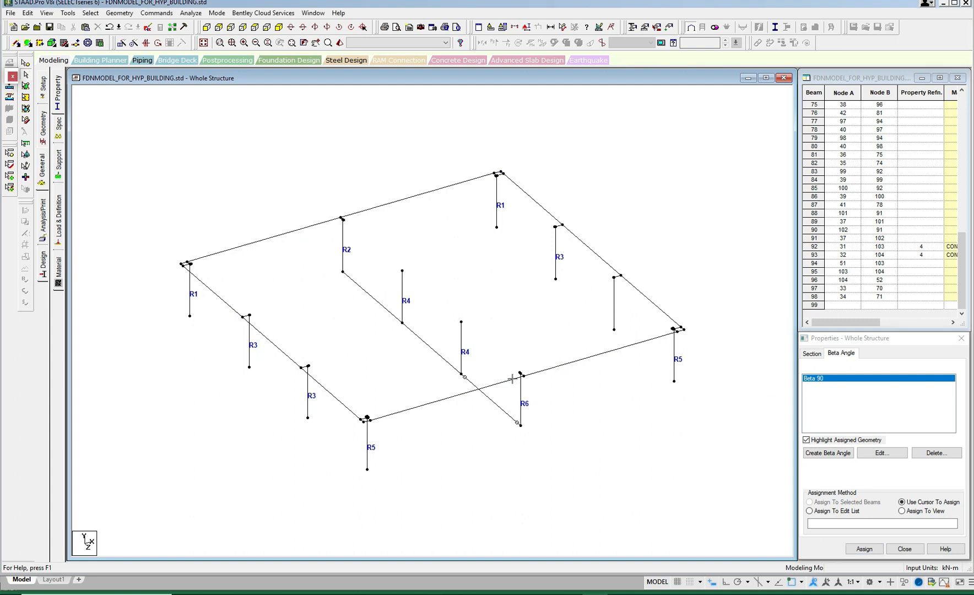
left_click(521, 395)
left_click(856, 547)
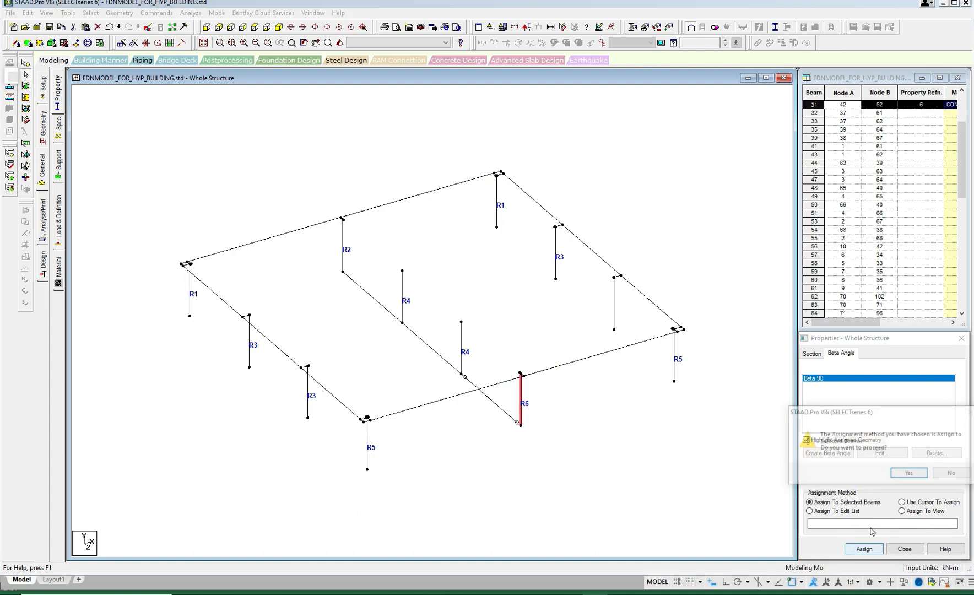
left_click(893, 415)
scroll(606, 426, "up", 2)
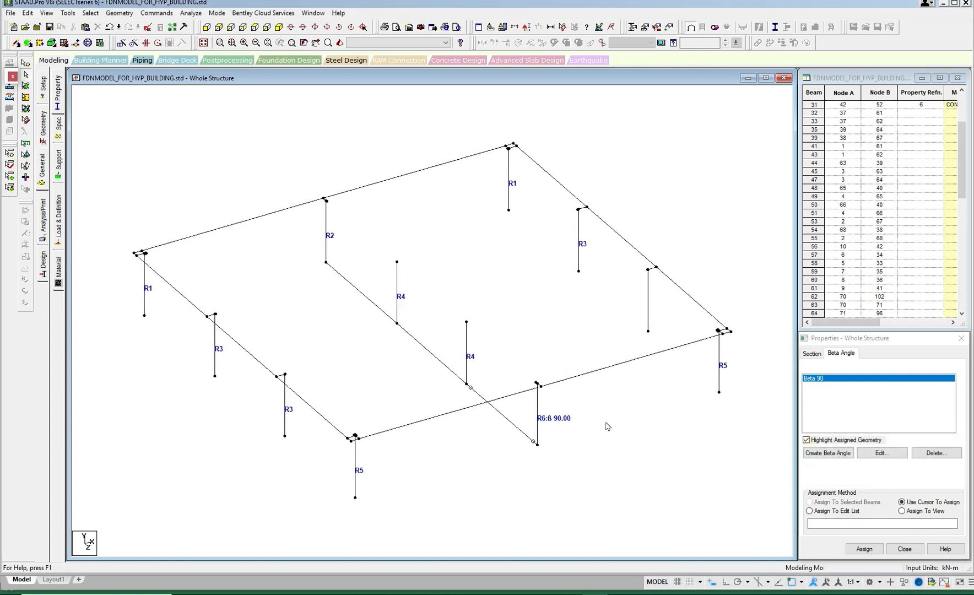
Assign the START MY MZ and END MY MZ releases to the two middle-line beams between the back middle column and the front interior column
left_click(430, 353)
left_click(379, 309, "ctrl")
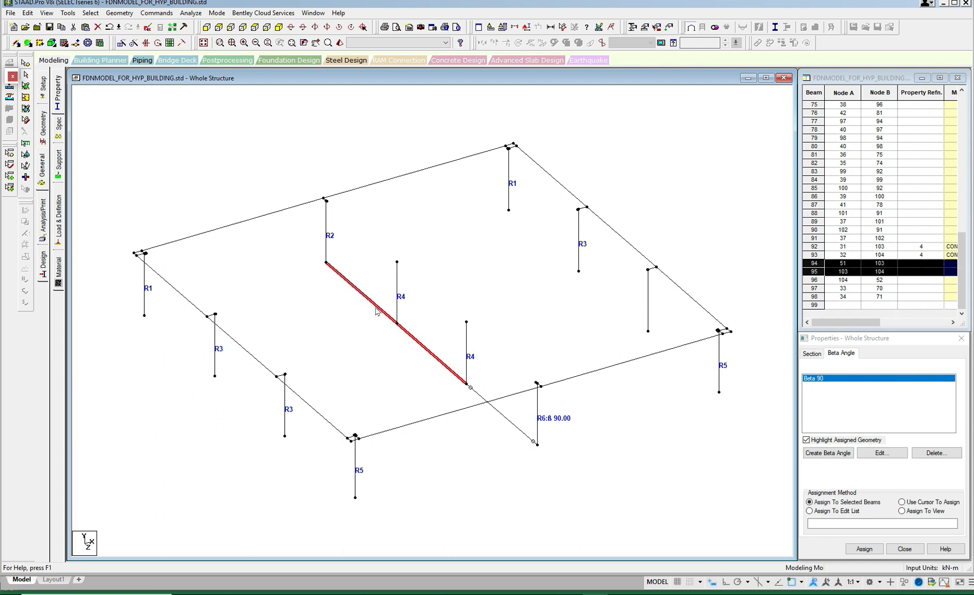
left_click(156, 13)
mouse_move(199, 102)
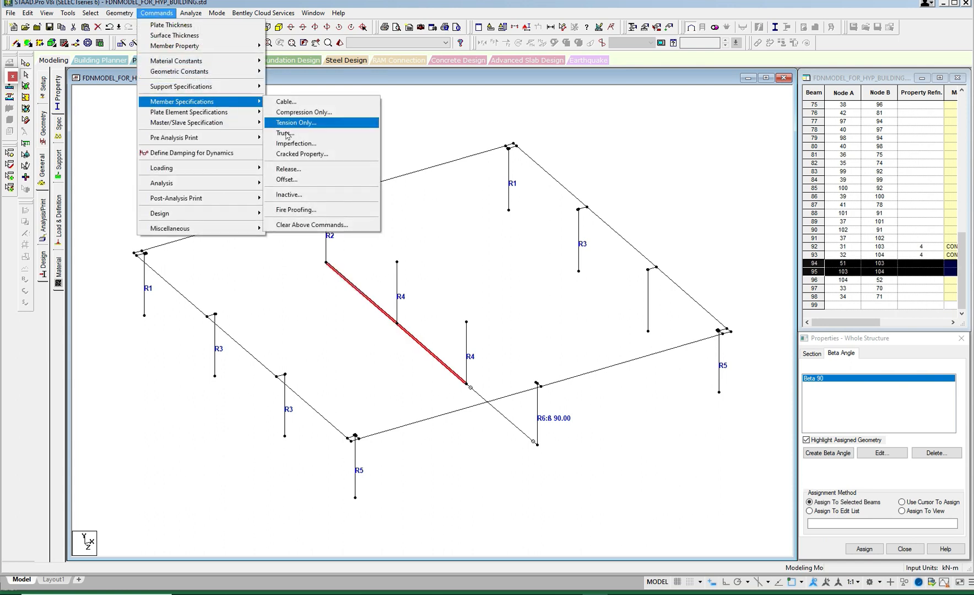
left_click(292, 171)
left_click(233, 33)
left_click(48, 51)
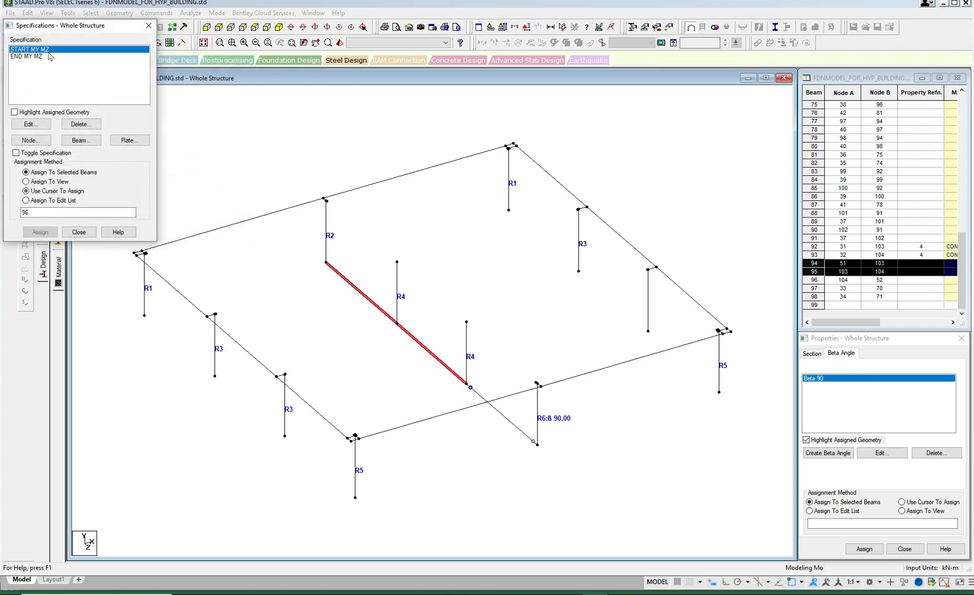
left_click(41, 232)
left_click(122, 159)
left_click(26, 55)
left_click(40, 231)
left_click(112, 160)
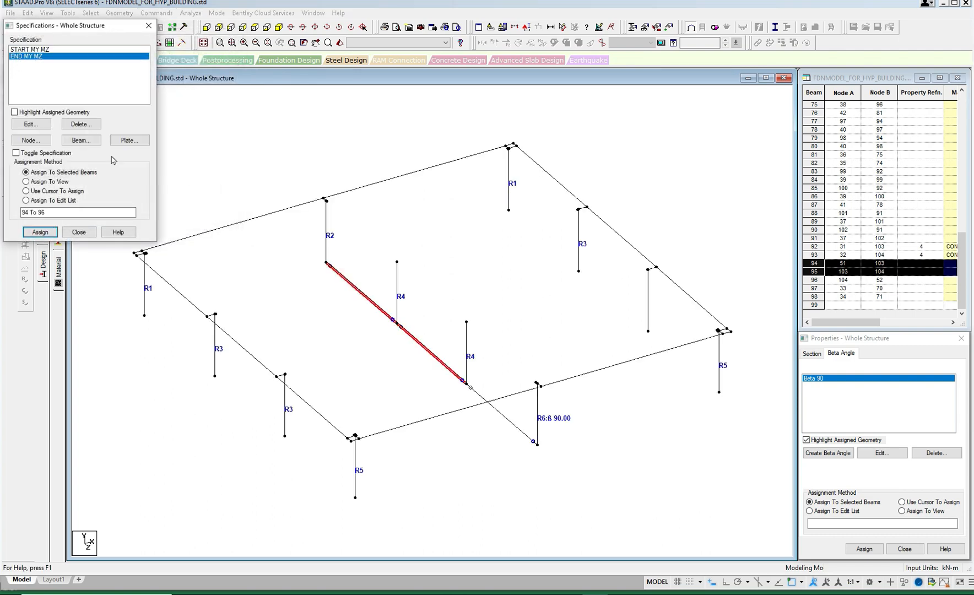
left_click(148, 26)
left_click(312, 161)
scroll(390, 203, "up", 1)
middle_click_drag(389, 203, 411, 176)
scroll(409, 178, "down", 5)
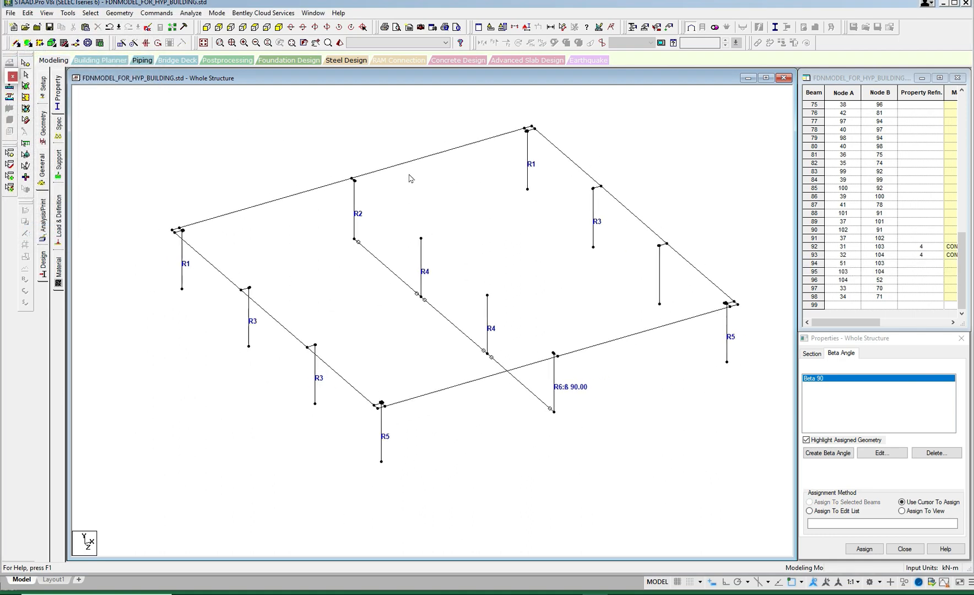
middle_click_drag(459, 219, 464, 204)
scroll(463, 204, "up", 3)
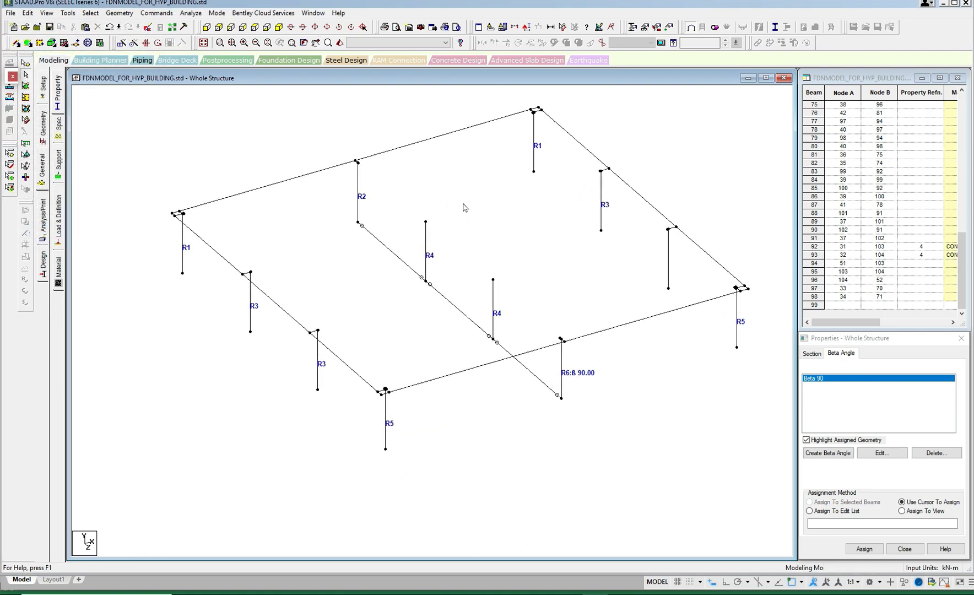
scroll(464, 207, "down", 1)
scroll(463, 207, "up", 2)
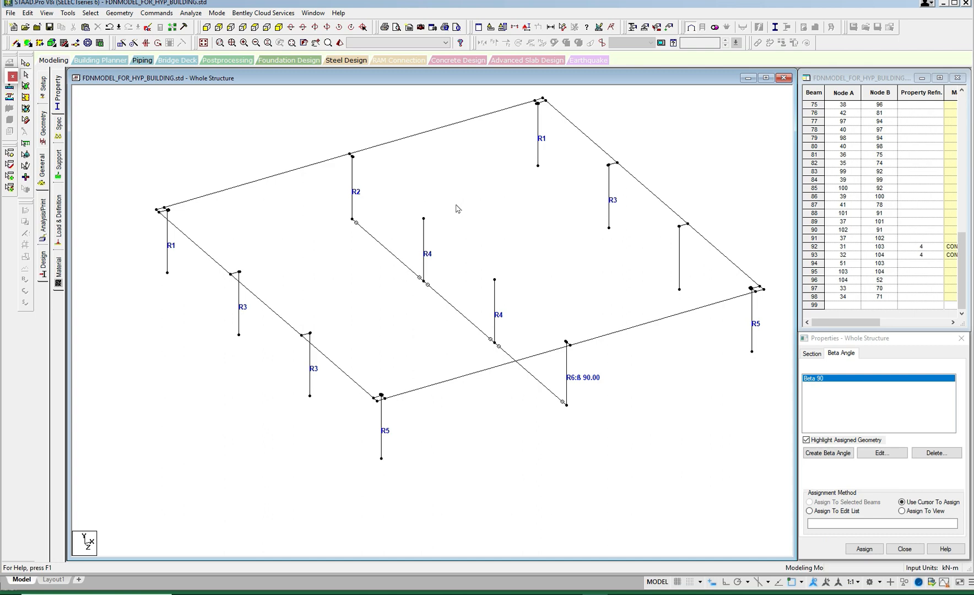
Render the whole structure in 3D again and check the front middle column's rotated orientation
scroll(472, 224, "down", 1)
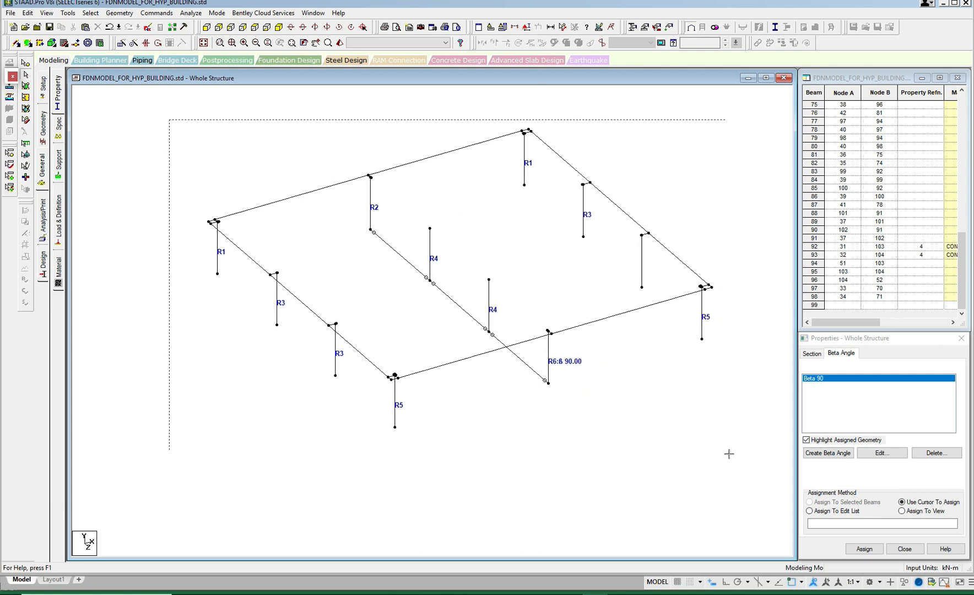
key("ctrl+a")
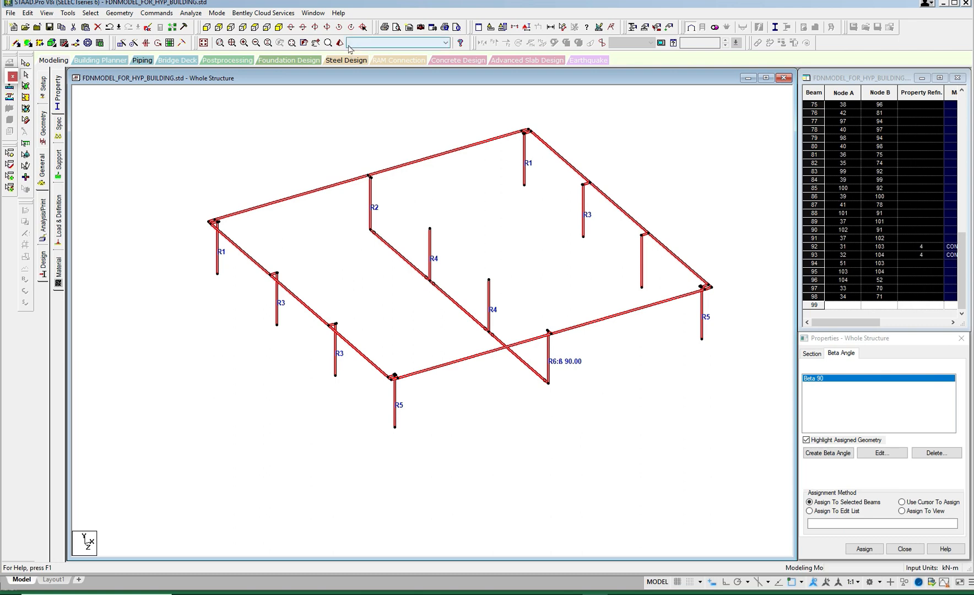
left_click(339, 43)
scroll(549, 261, "up", 8)
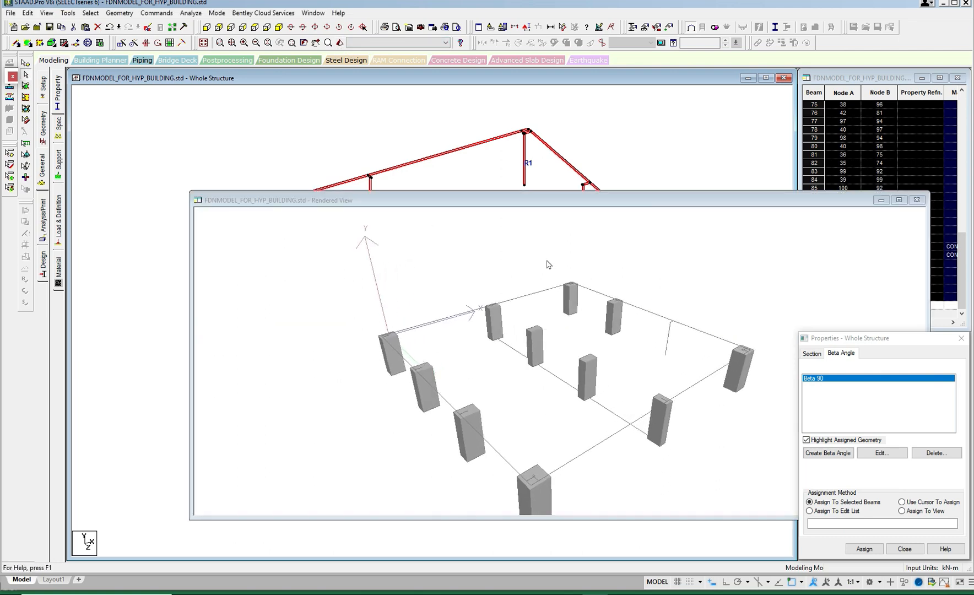
left_click_drag(543, 266, 582, 289)
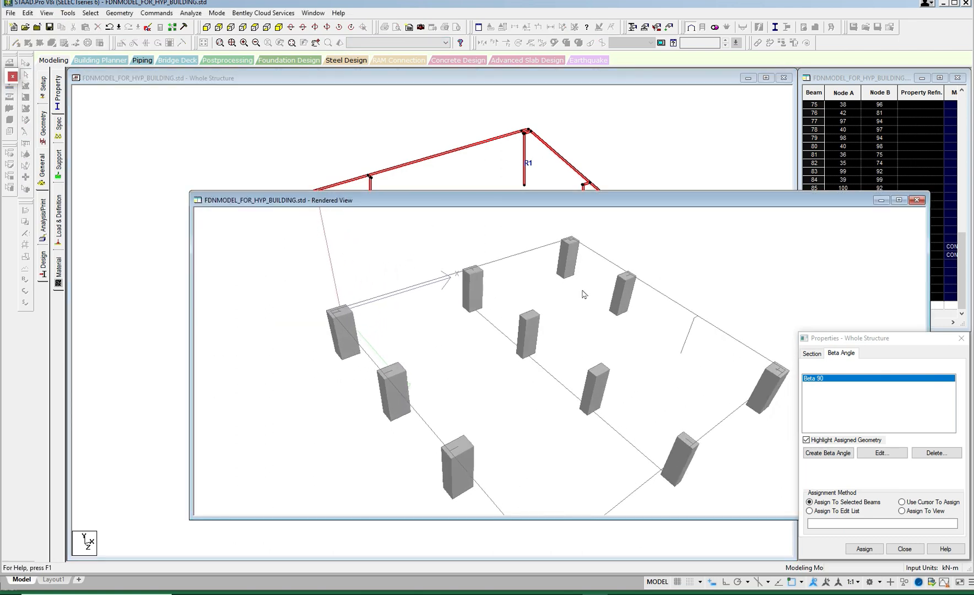
scroll(581, 289, "up", 4)
scroll(581, 290, "down", 2)
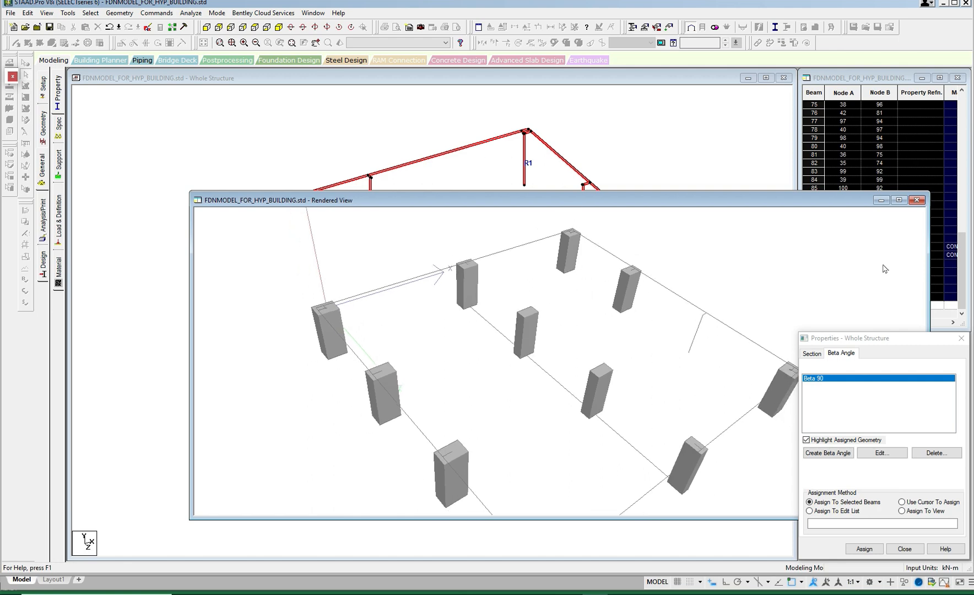
left_click(917, 200)
Define a rectangular concrete section with YD 0.45 m and ZD 0.23 m
scroll(565, 260, "up", 1)
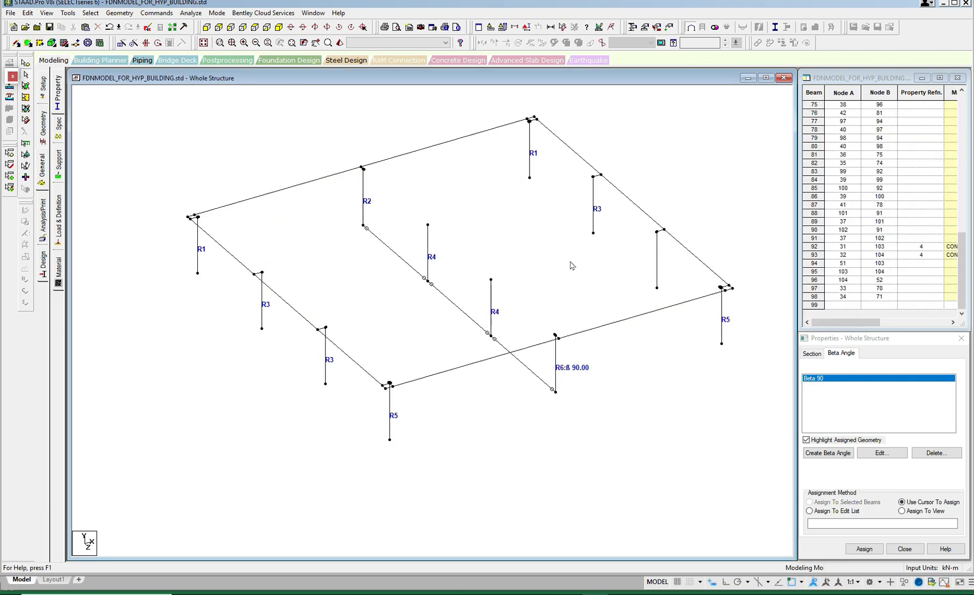
left_click(812, 356)
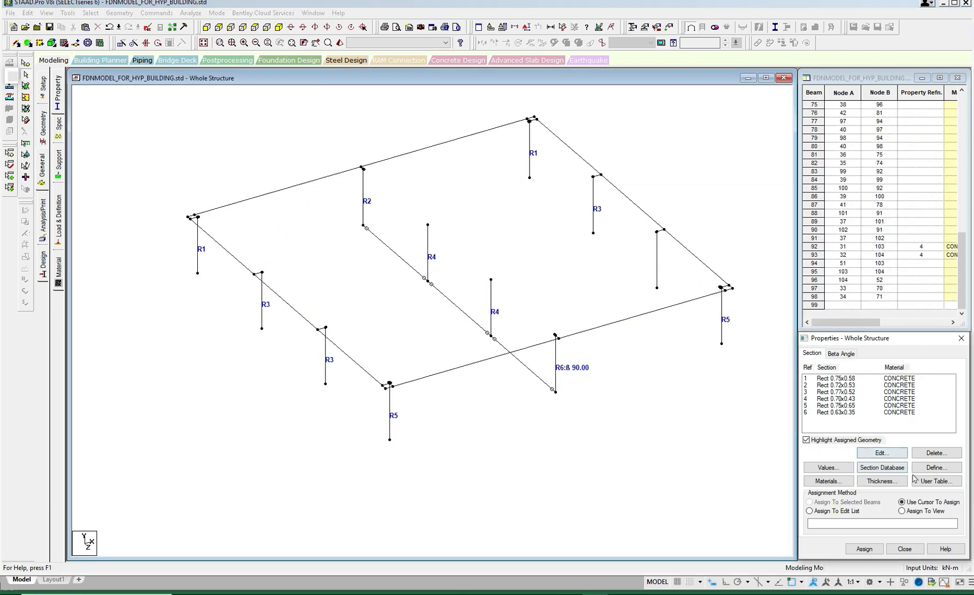
left_click(935, 467)
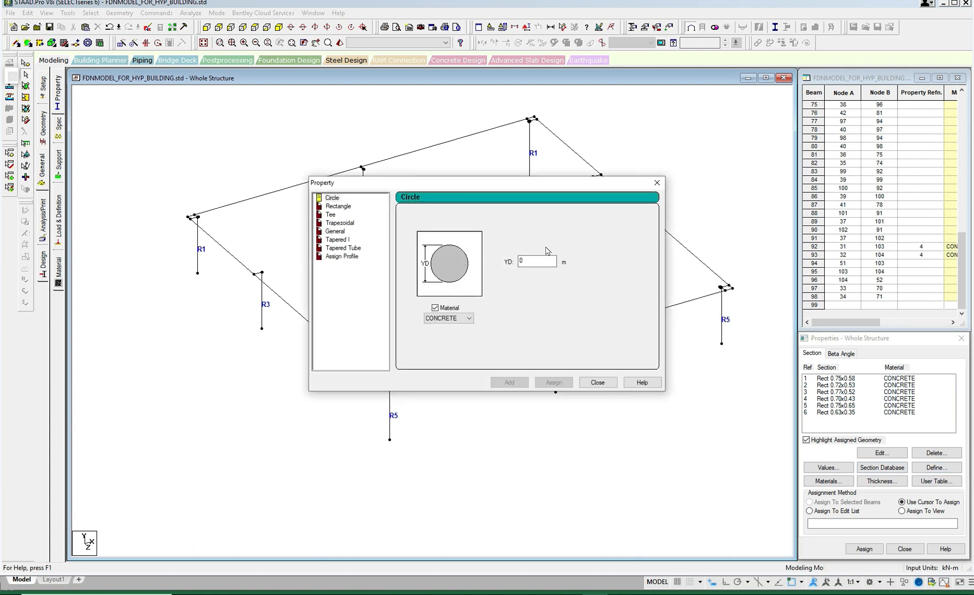
left_click_drag(565, 185, 659, 183)
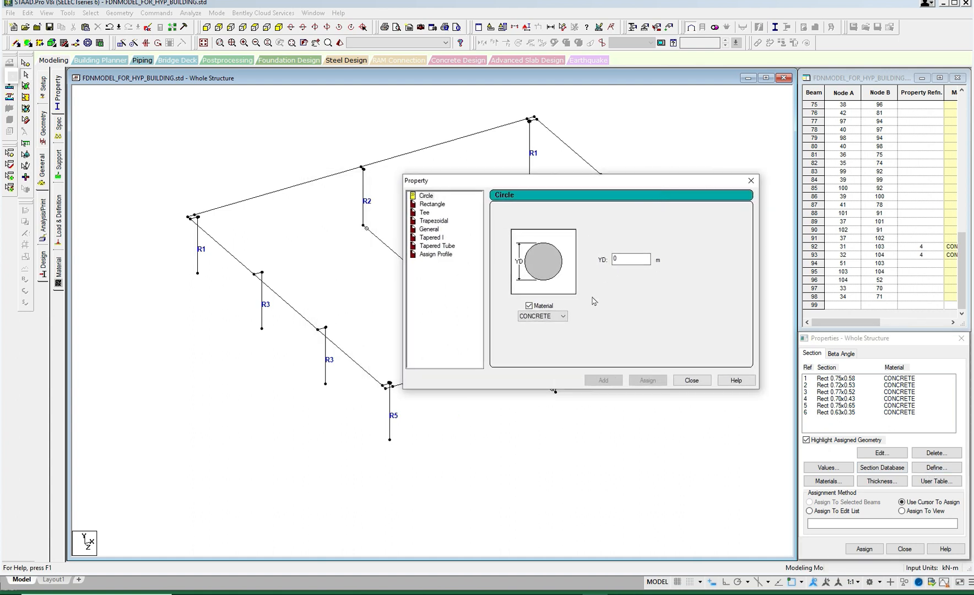
left_click(435, 205)
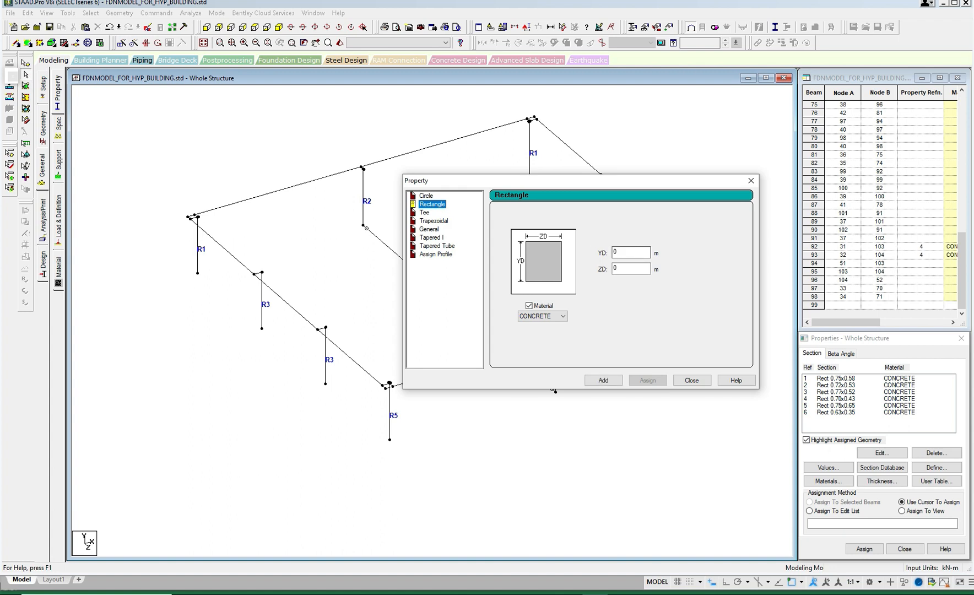
type(".45")
key("Tab")
type(".23")
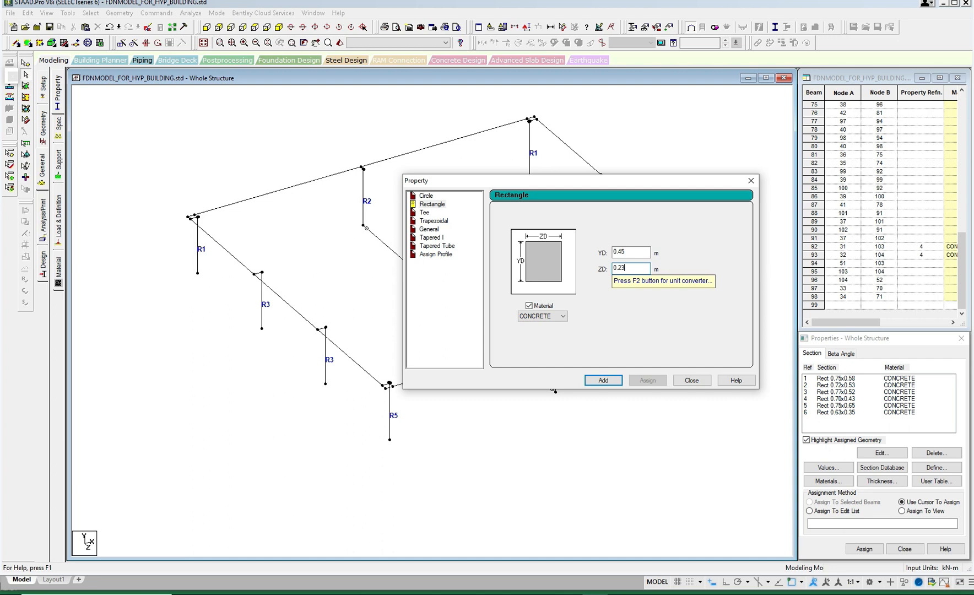
left_click(604, 380)
left_click(692, 381)
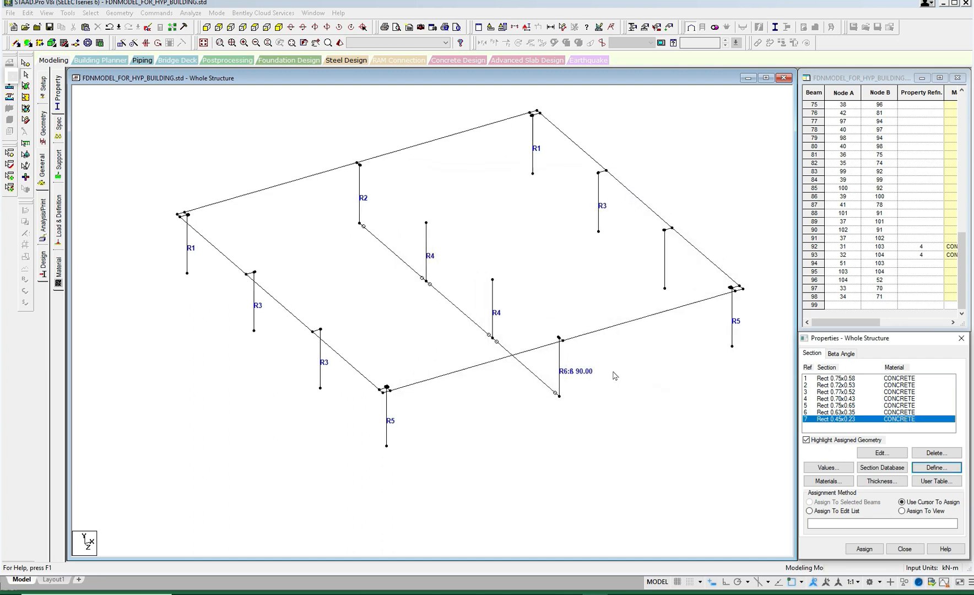
Assign the Rect 0.45x0.23 section to all outer perimeter beams, including the short corner pieces, and accept the auto save
left_click(489, 364)
left_click(642, 321, "ctrl")
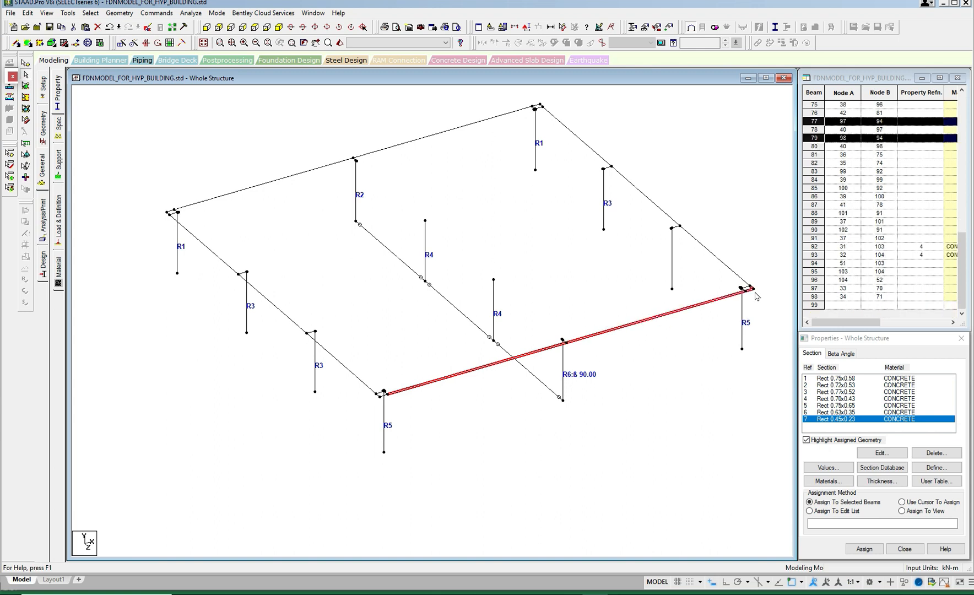
left_click(740, 279, "ctrl")
left_click(673, 221, "ctrl")
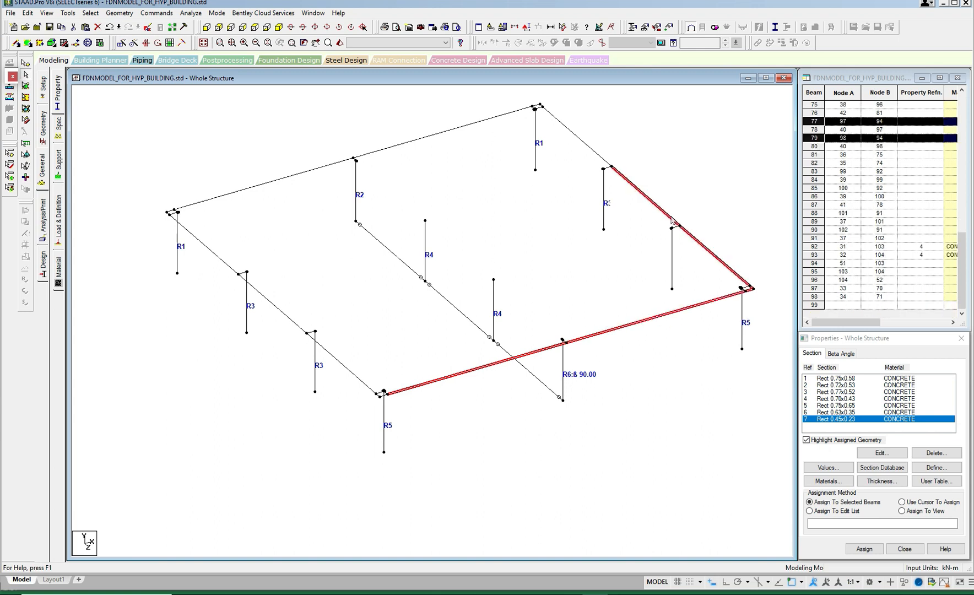
left_click(596, 155, "ctrl")
middle_click_drag(544, 103, 538, 204)
scroll(540, 126, "up", 3)
scroll(538, 204, "up", 1)
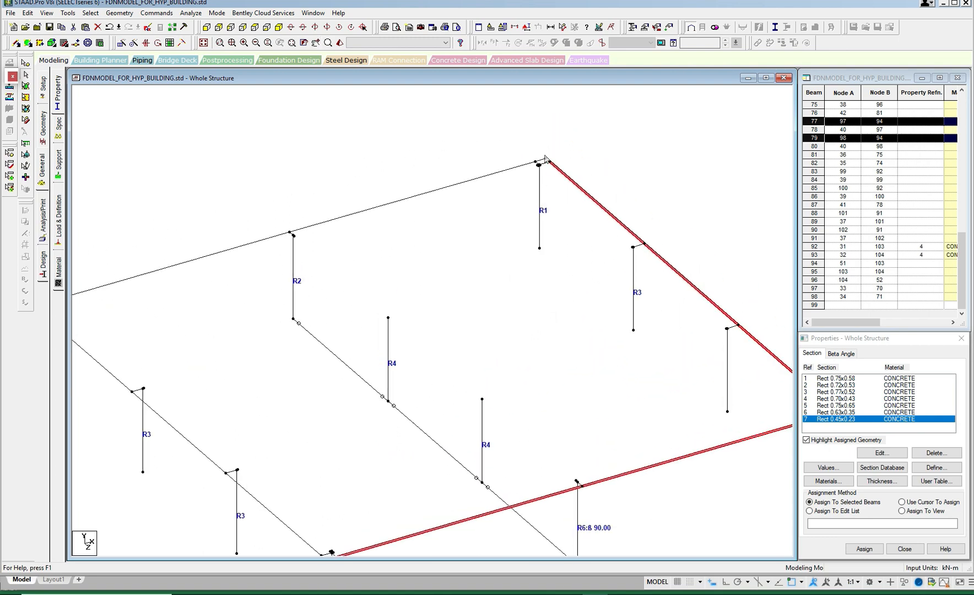
left_click(543, 162, "ctrl")
left_click(547, 161, "ctrl")
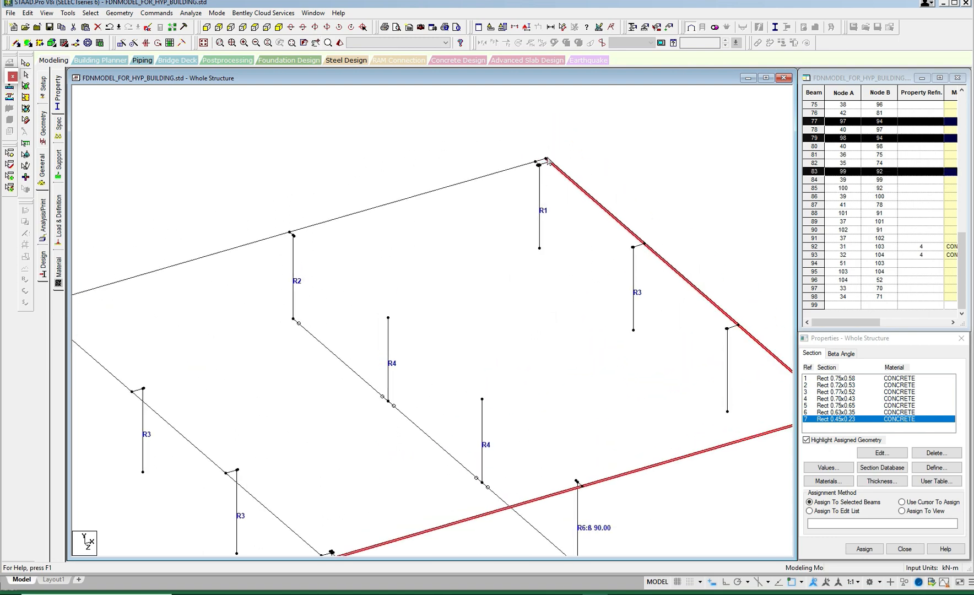
left_click(488, 177, "ctrl")
middle_click_drag(469, 198, 686, 150)
left_click(413, 215, "ctrl")
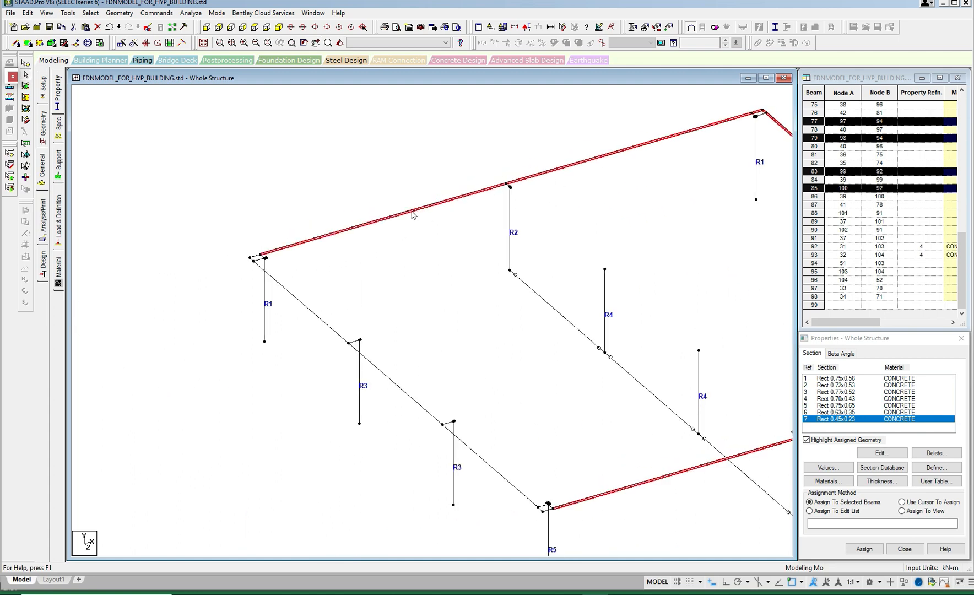
left_click(249, 259, "ctrl")
left_click(278, 286, "ctrl")
middle_click_drag(337, 303, 346, 273)
left_click(386, 338, "ctrl")
middle_click_drag(522, 442, 489, 320)
left_click(486, 333, "ctrl")
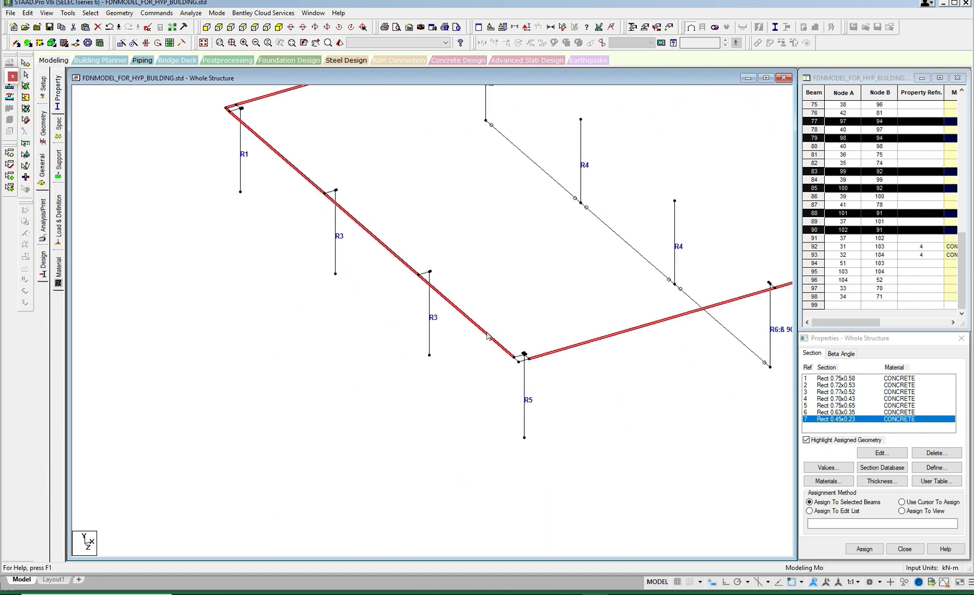
left_click(864, 549)
left_click(910, 474)
middle_click_drag(718, 417, 684, 438)
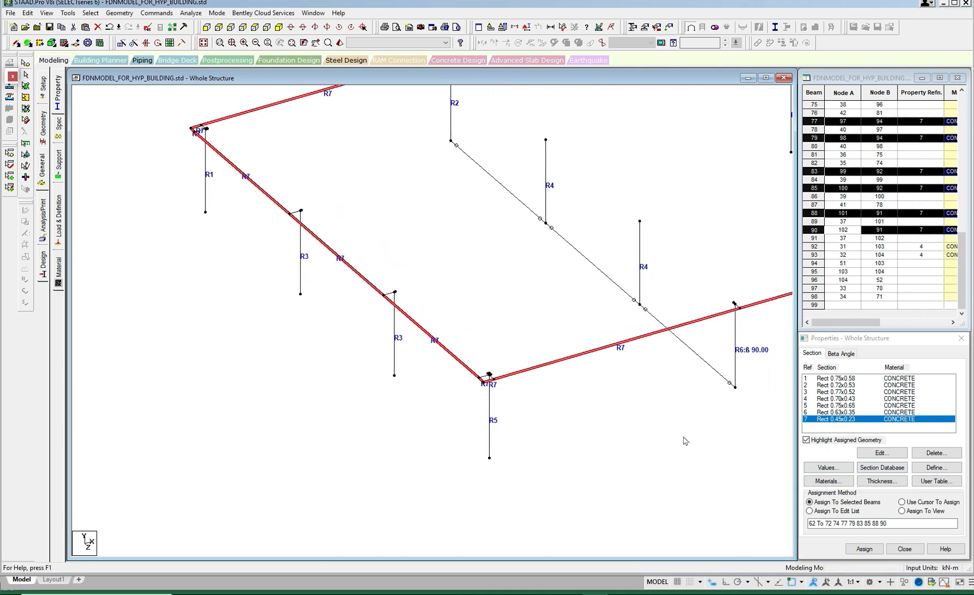
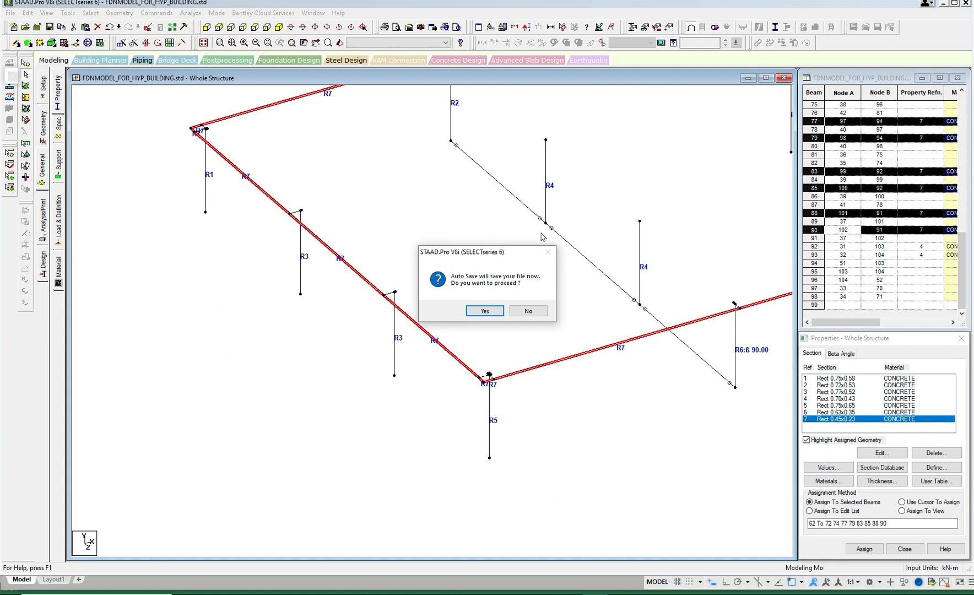
left_click(489, 310)
left_click(423, 303)
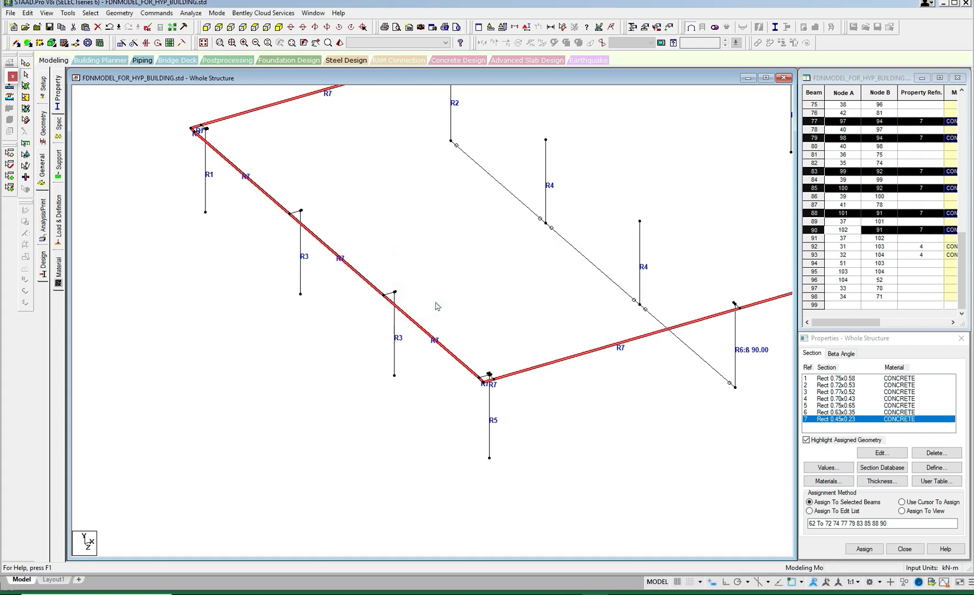
left_click(927, 468)
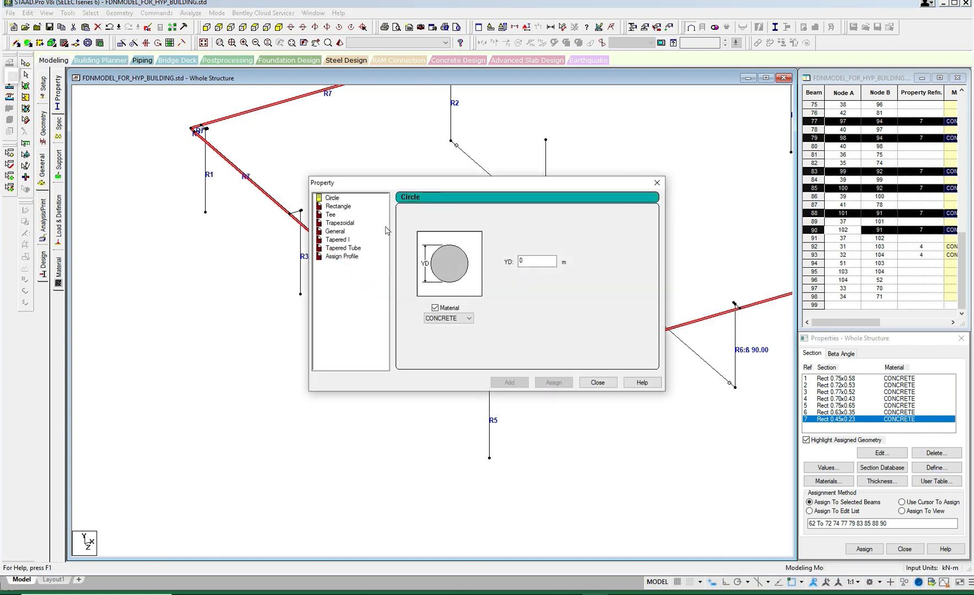
left_click(338, 207)
left_click(535, 254)
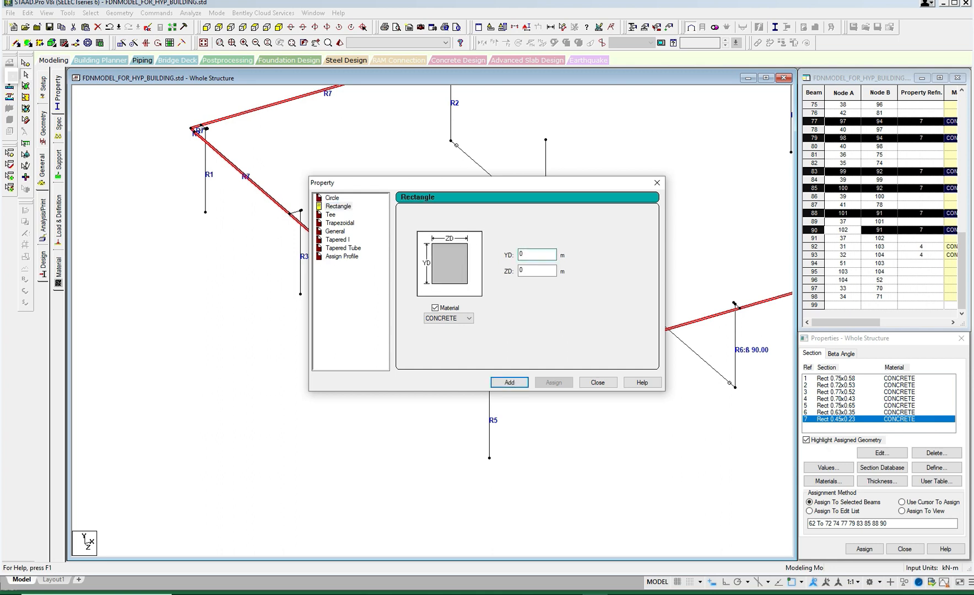
type(".3")
key("Tab")
type("0")
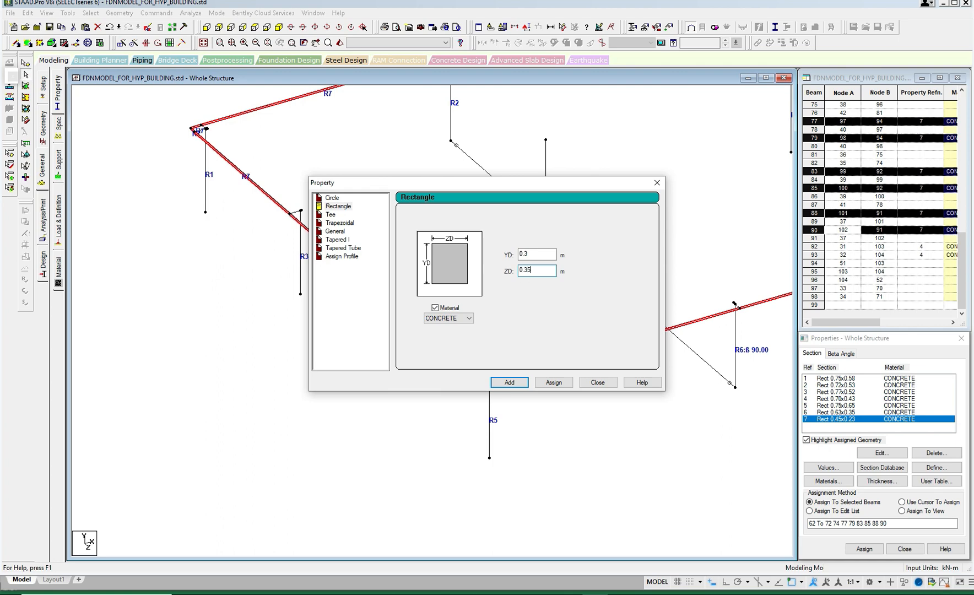
left_click(540, 254)
left_click(656, 182)
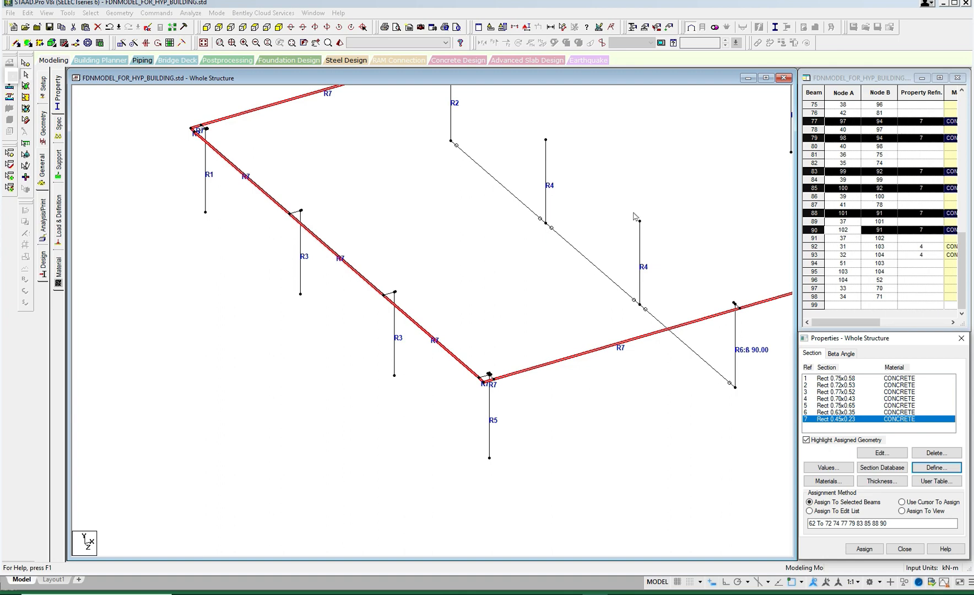
left_click(636, 219)
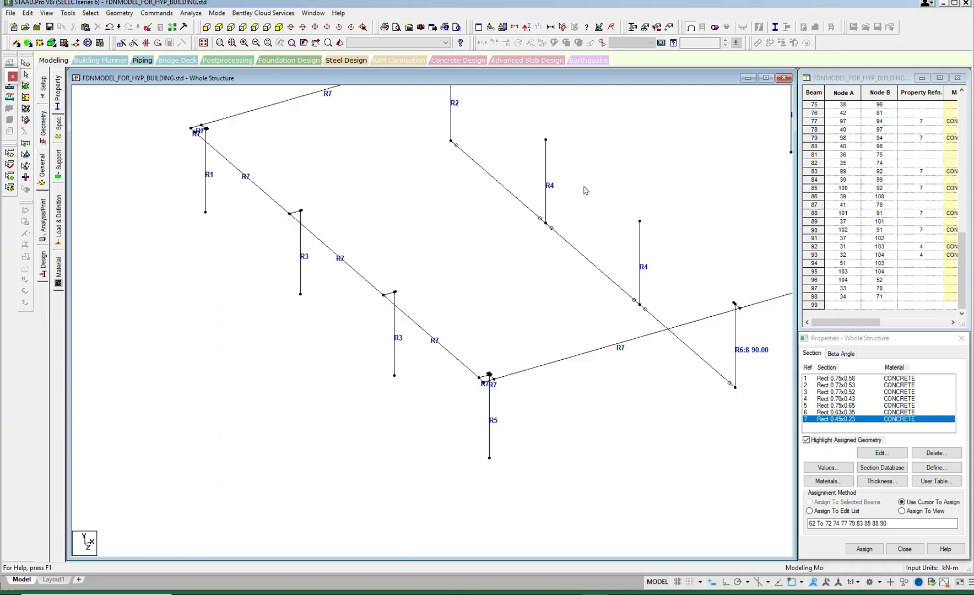
Create a user-provided table of the GENERAL section type and start a new property in it with Define Profile Polygon enabled
left_click(72, 15)
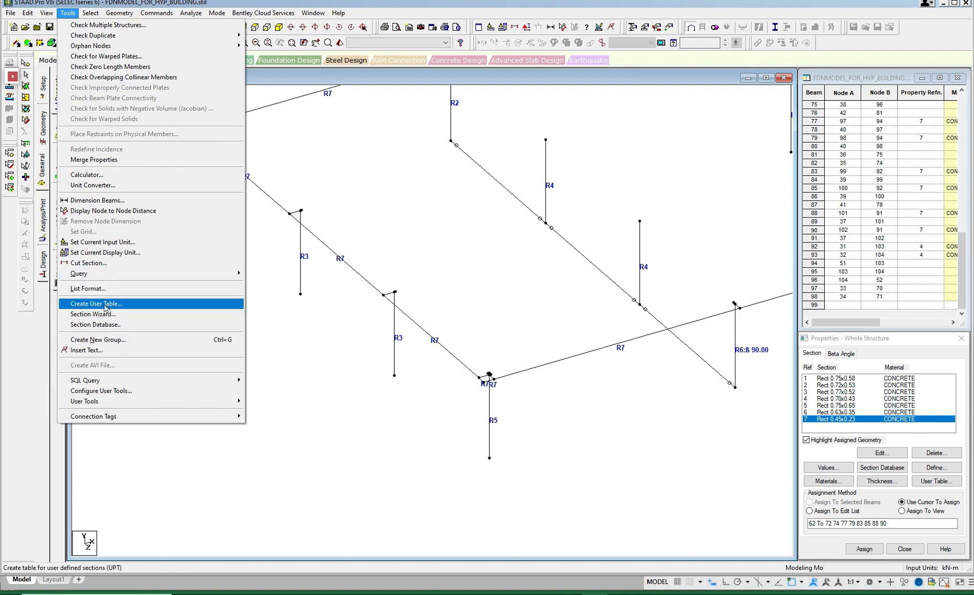
left_click(105, 305)
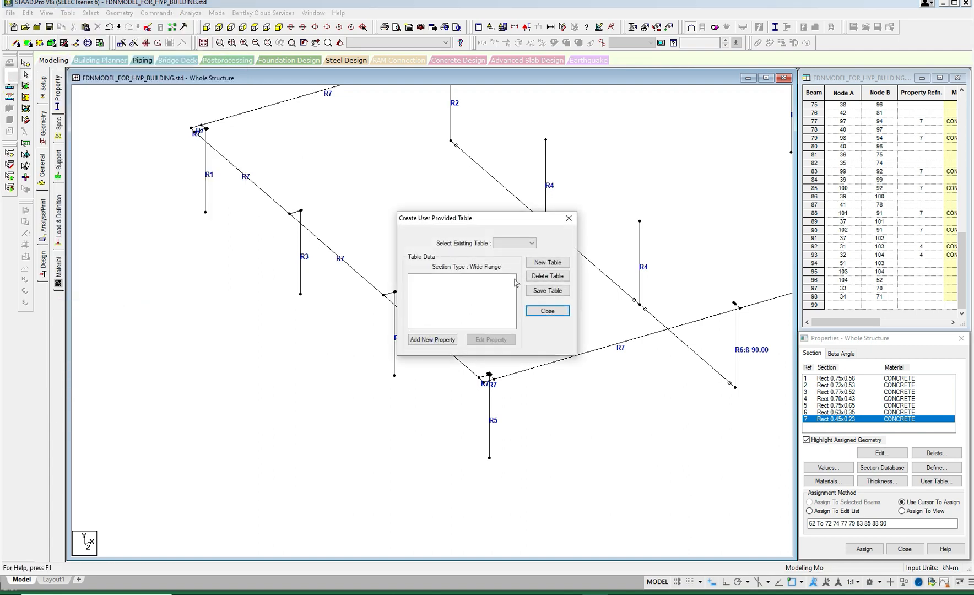
left_click(549, 264)
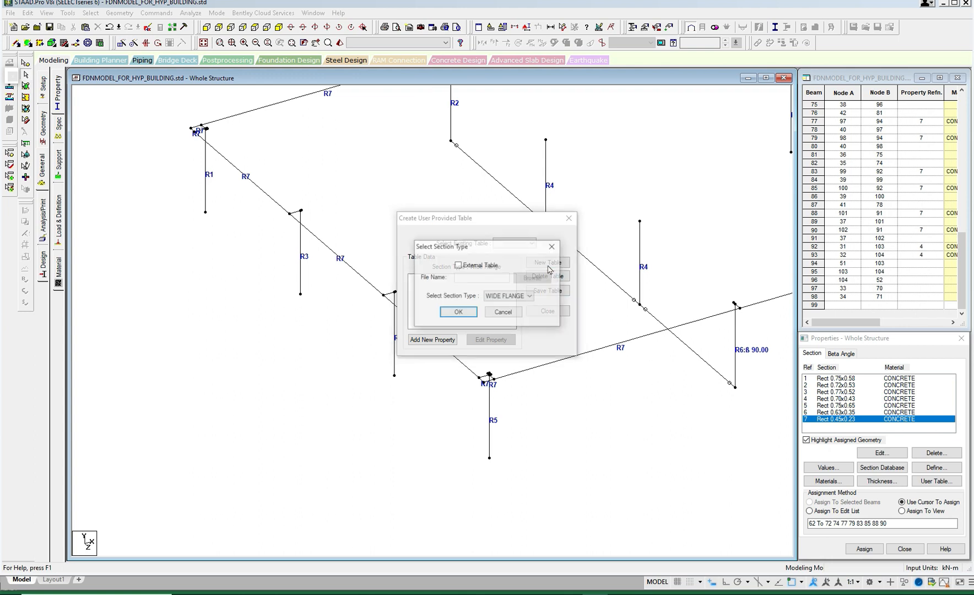
left_click(523, 297)
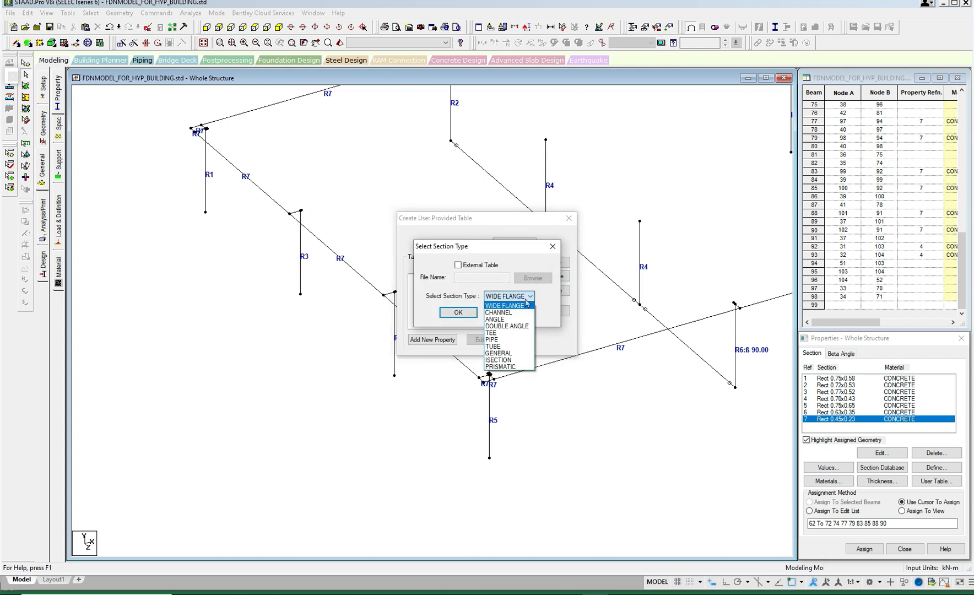
left_click(498, 353)
left_click(458, 312)
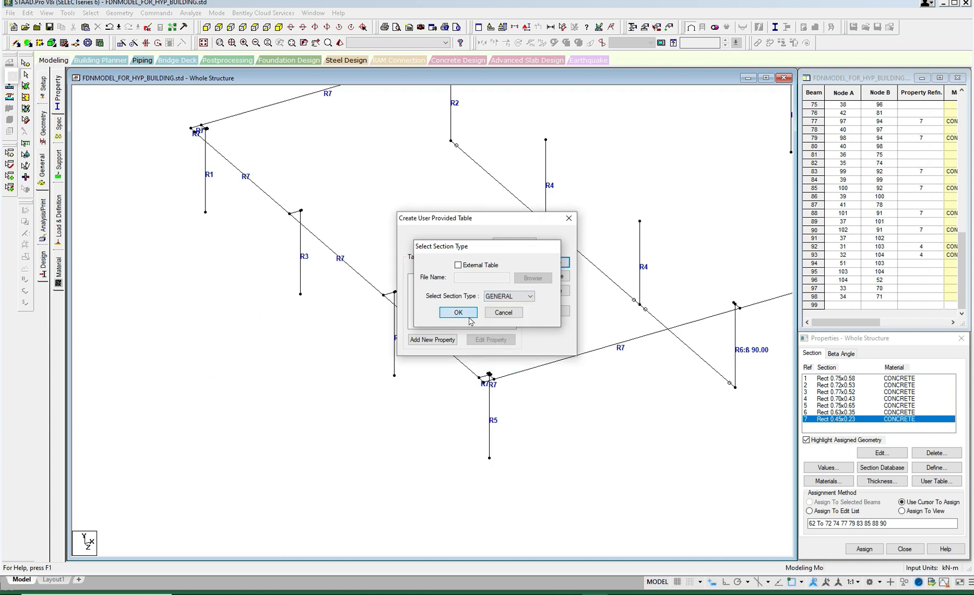
left_click(432, 339)
left_click(368, 275)
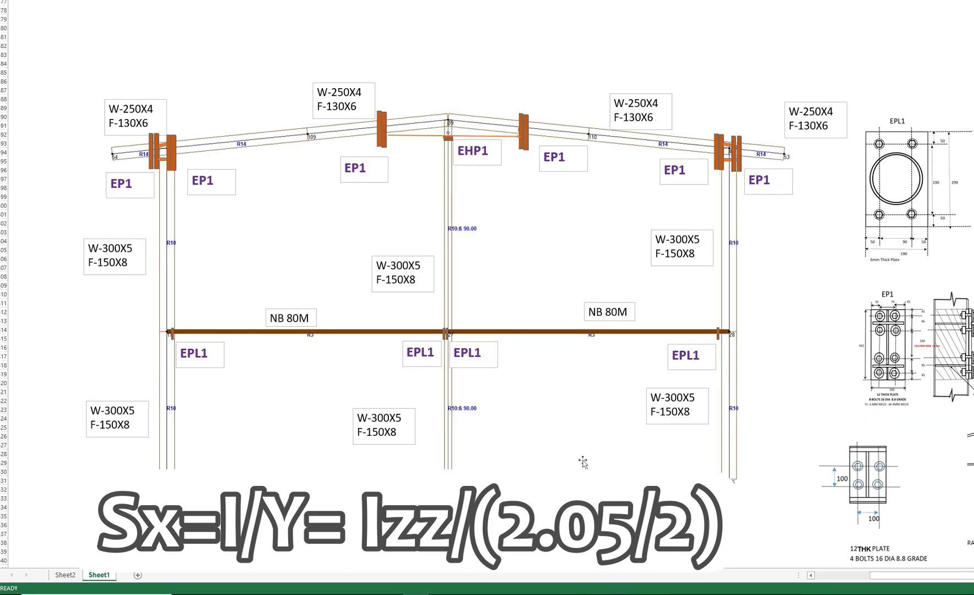
Switch to Excel 2013 and create a blank workbook for the section property calculation
scroll(582, 462, "down", 8)
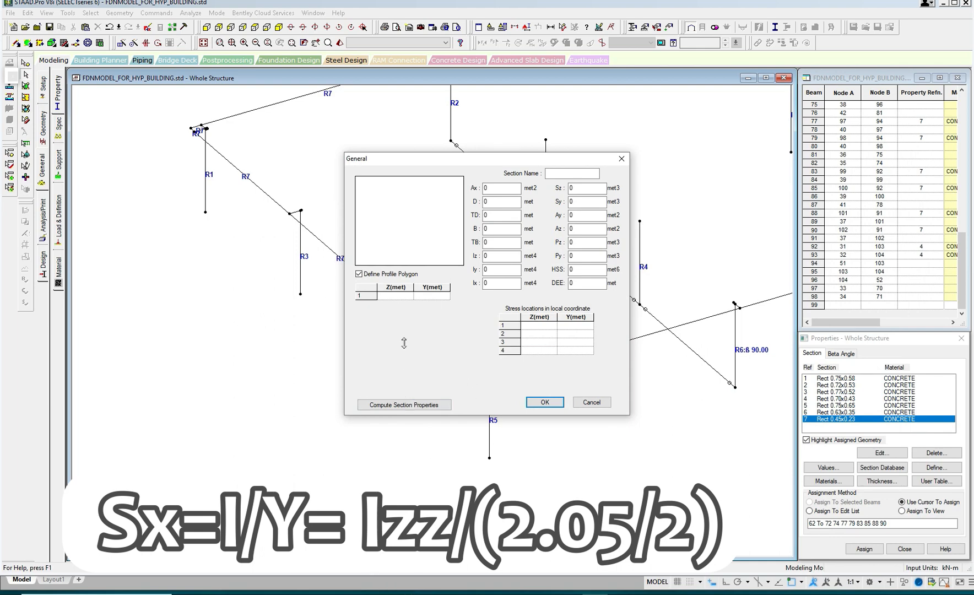
left_click(365, 594)
left_click(96, 594)
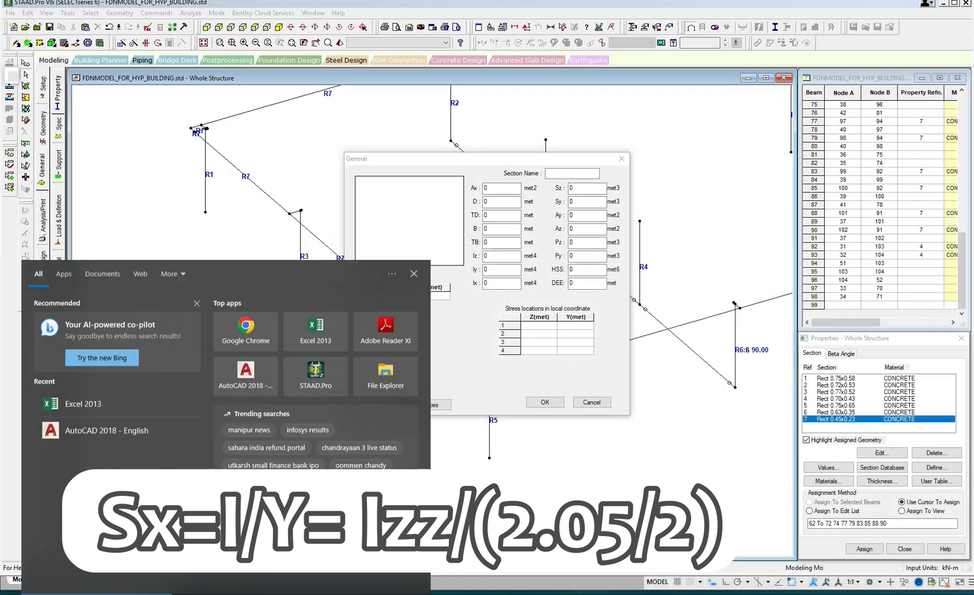
type("exc")
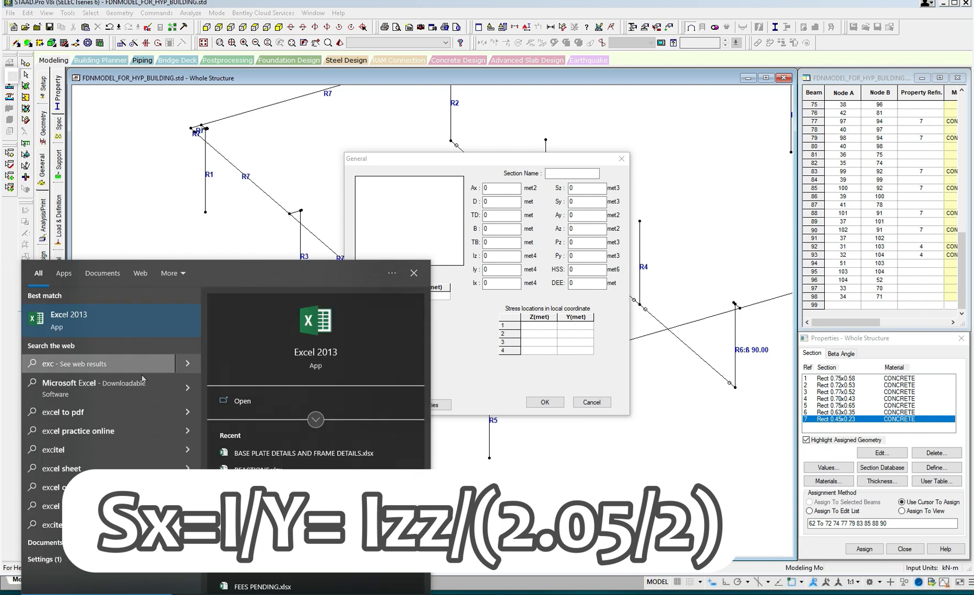
left_click(92, 319)
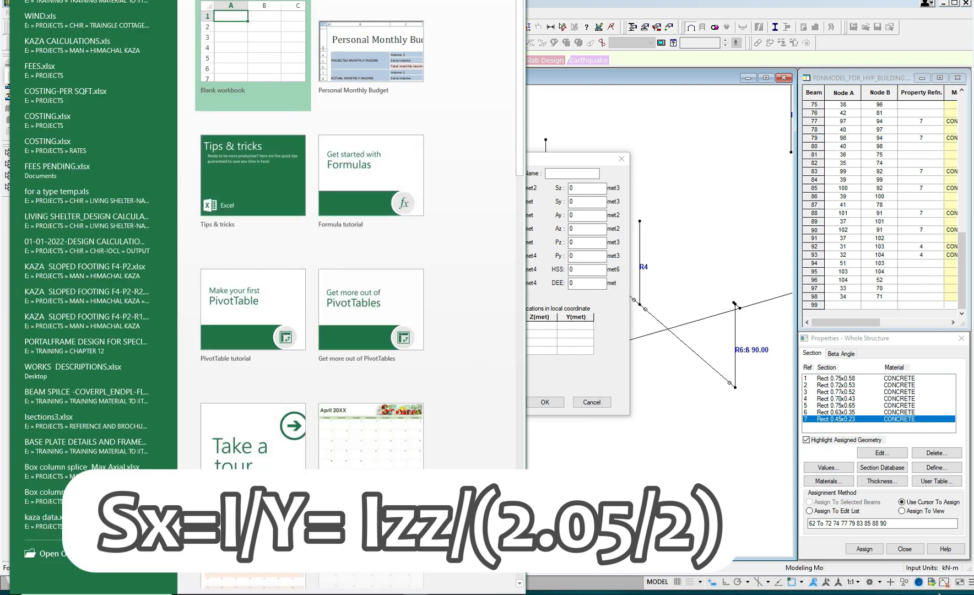
left_click(230, 18)
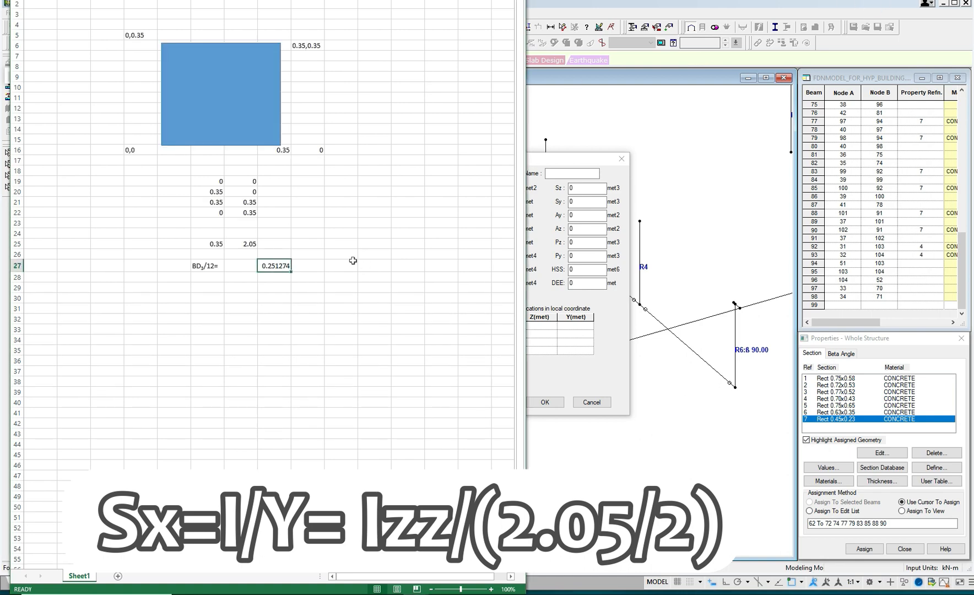
Change the 3 in the BD3/12= label from subscript to superscript
scroll(352, 260, "up", 3, "ctrl")
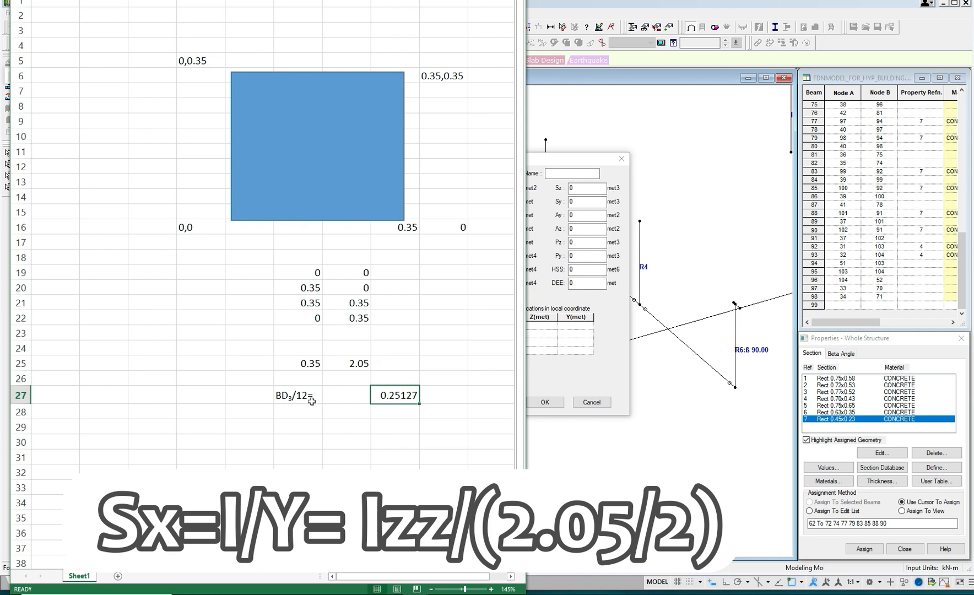
left_click(284, 397)
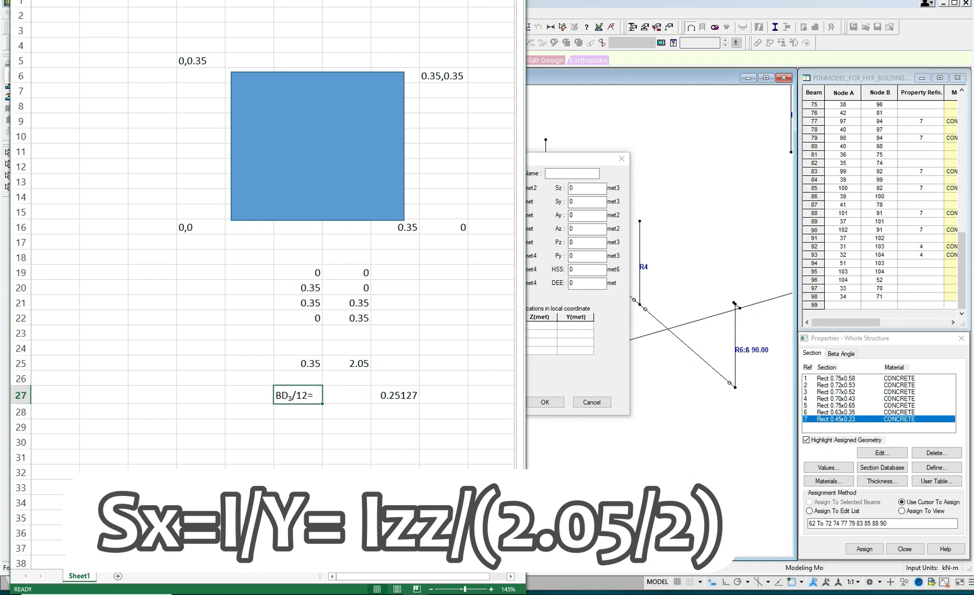
right_click(157, 1)
left_click(191, 30)
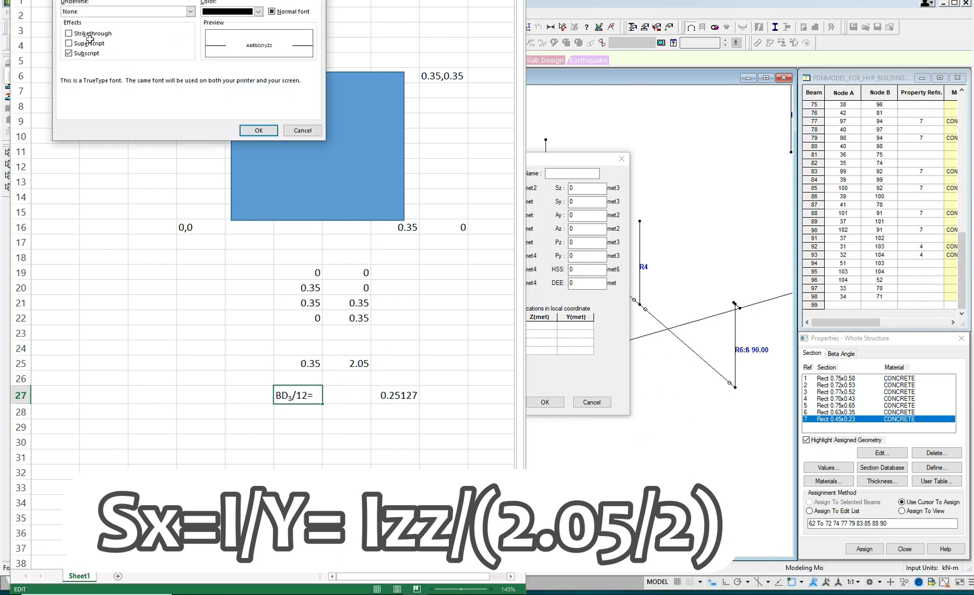
left_click(69, 53)
left_click(69, 43)
left_click(259, 130)
Enter the unit m4 beside the BD³/12 result
left_click(408, 425)
left_click(449, 401)
type("m4")
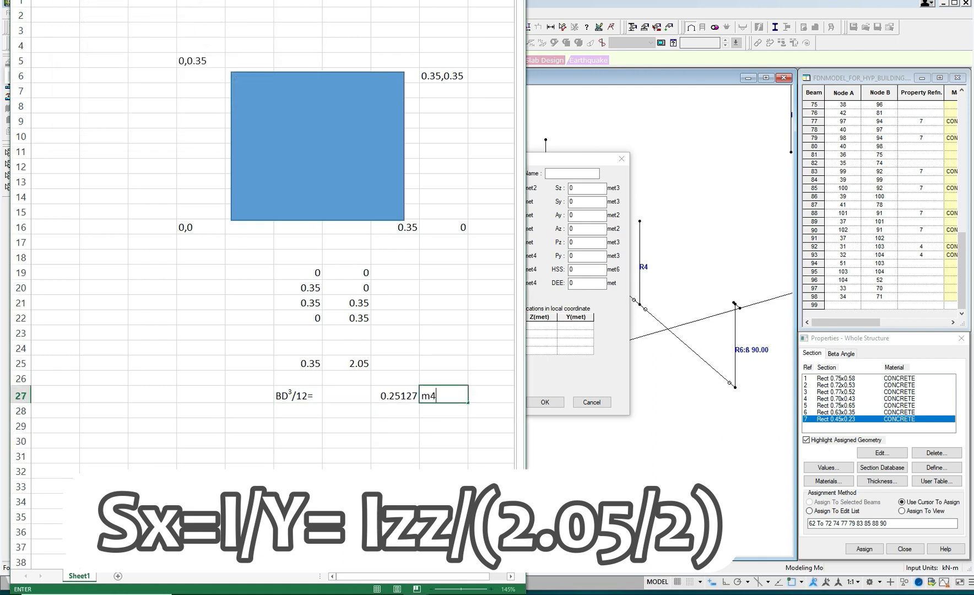
left_click(433, 420)
Calculate the section modulus below the inertia as the inertia divided by (2.5/2), and label its unit m3
left_click(408, 412)
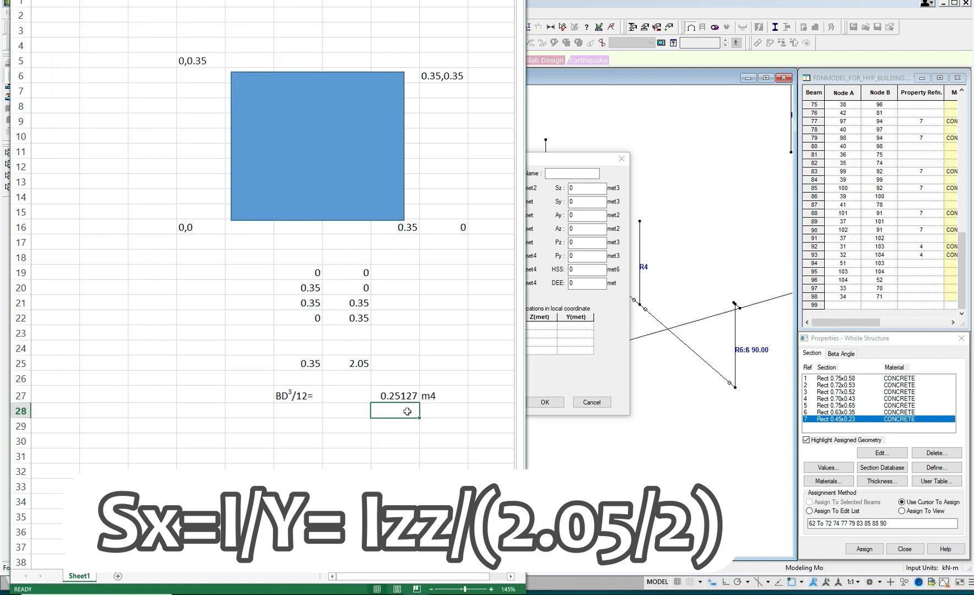
type("=")
left_click(406, 395)
type("/(2.5/2)")
key("Return")
left_click(430, 409)
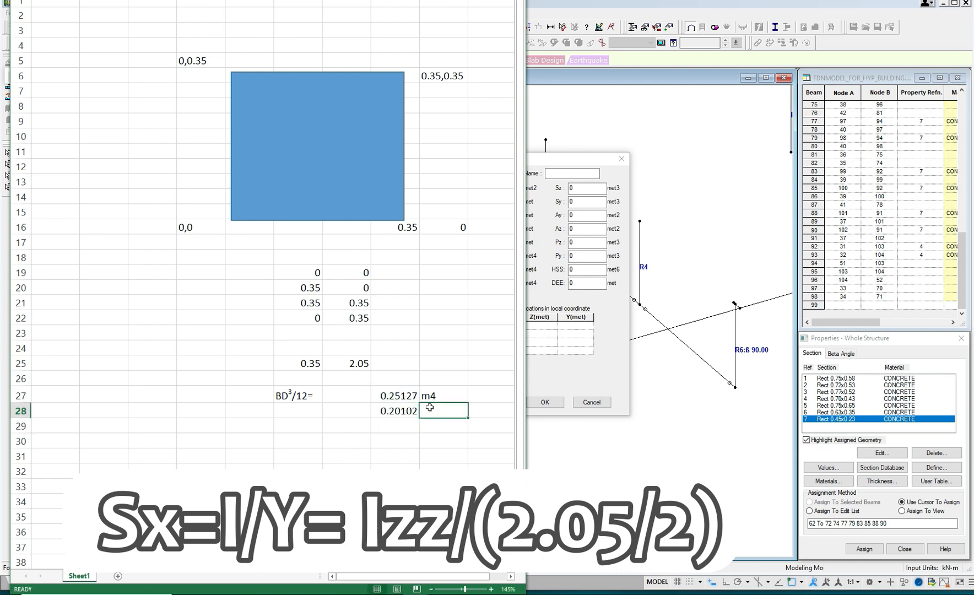
type("m3")
key("Return")
Copy the four corner coordinate pairs into the profile polygon table in STAAD.Pro and compute the section properties
left_click_drag(281, 272, 366, 317)
right_click(366, 318)
left_click(320, 307)
left_click(551, 366)
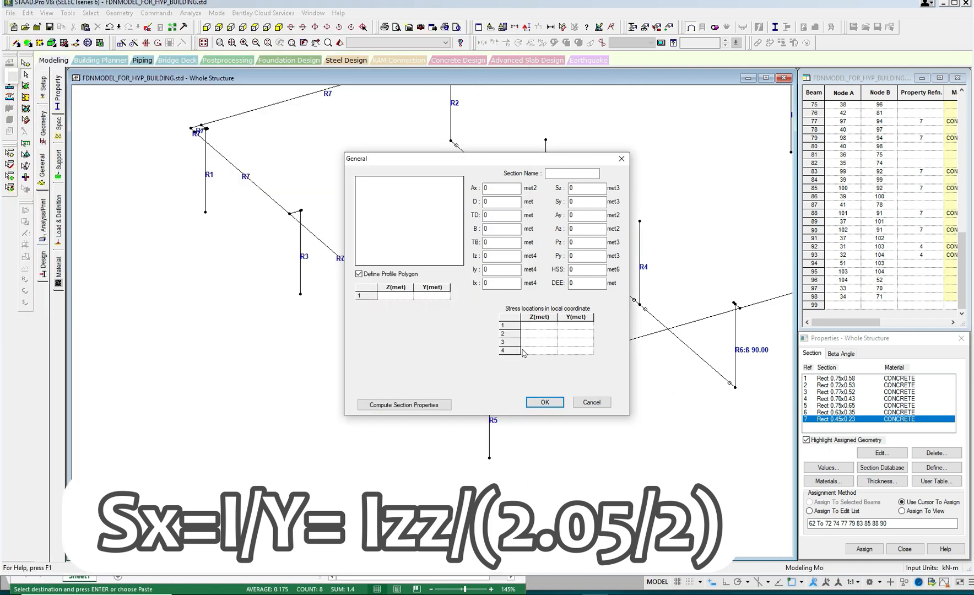
left_click(392, 296)
key("ctrl+v")
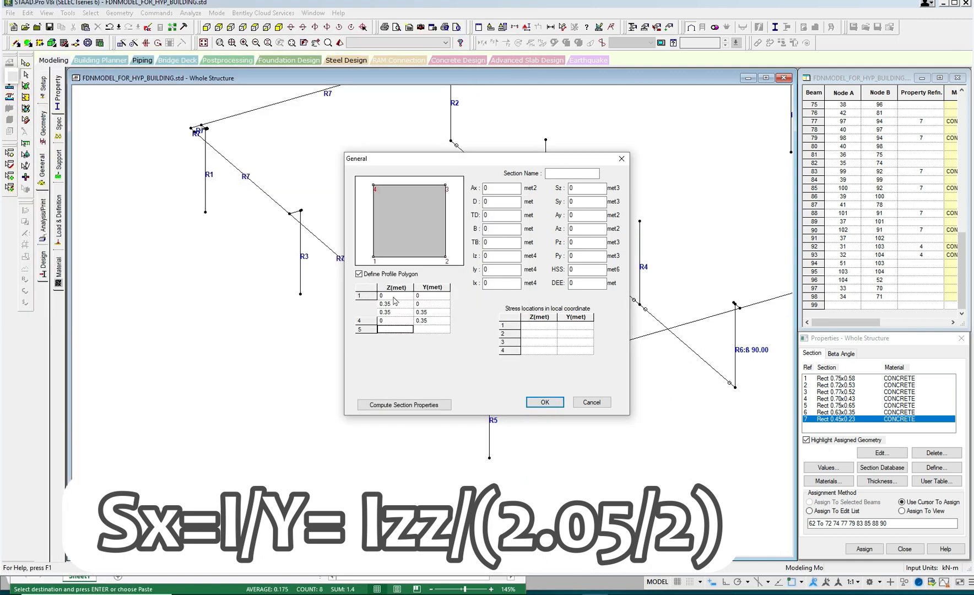
left_click(405, 407)
left_click(406, 410)
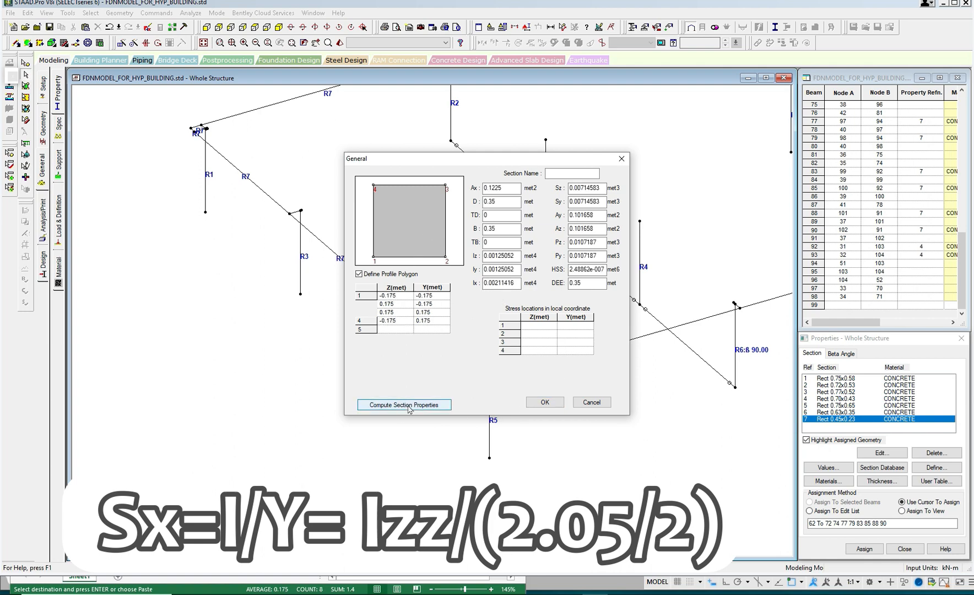
Set TD and TB of the general section to 0.35 m and name the section RIGID
left_click(501, 216)
type(".35")
left_click(494, 243)
type(".35")
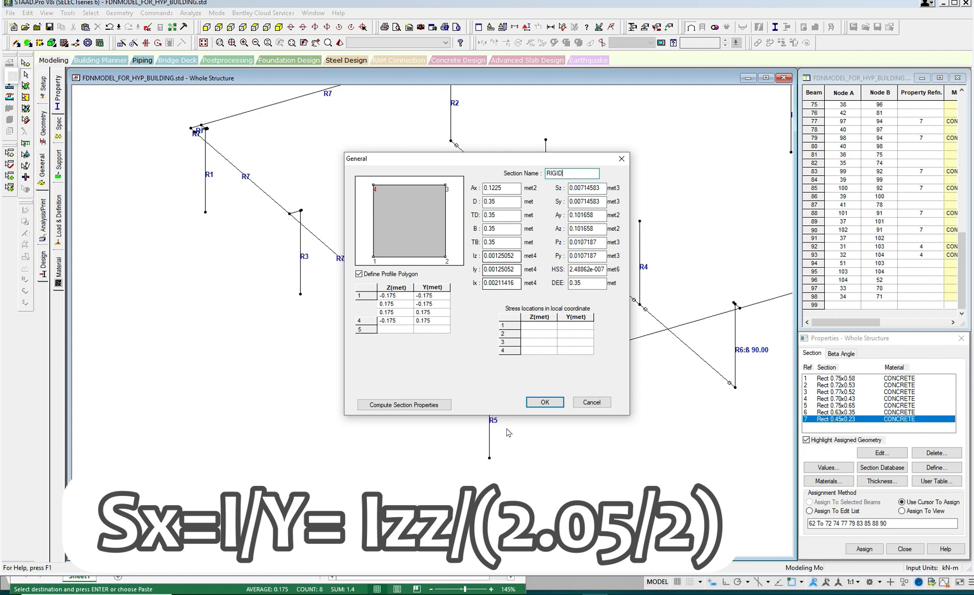
Copy the BD³/12 result from the Excel workbook Book2 into the Iz value of the RIGID section in STAAD.Pro
mouse_move(417, 594)
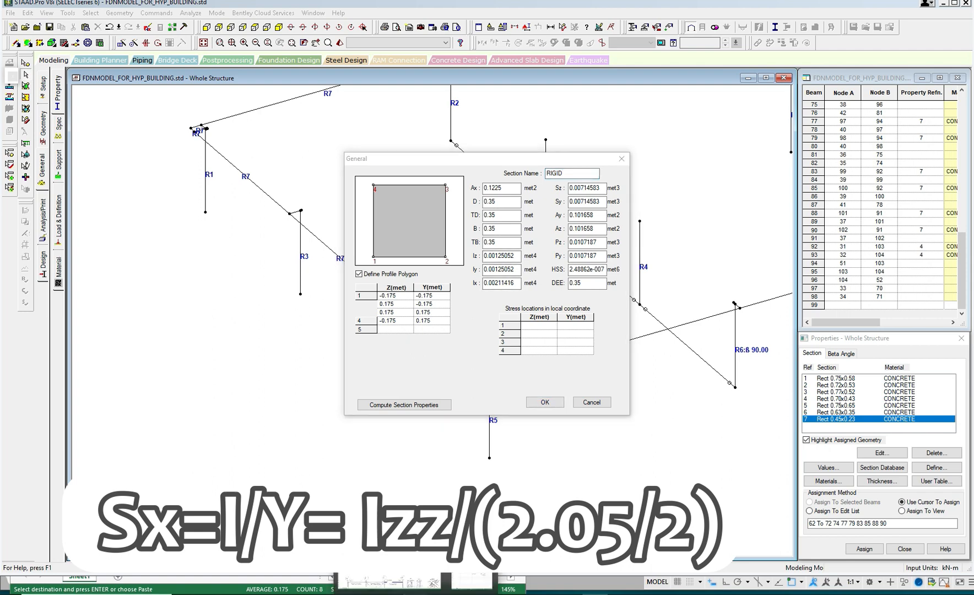
left_click(430, 579)
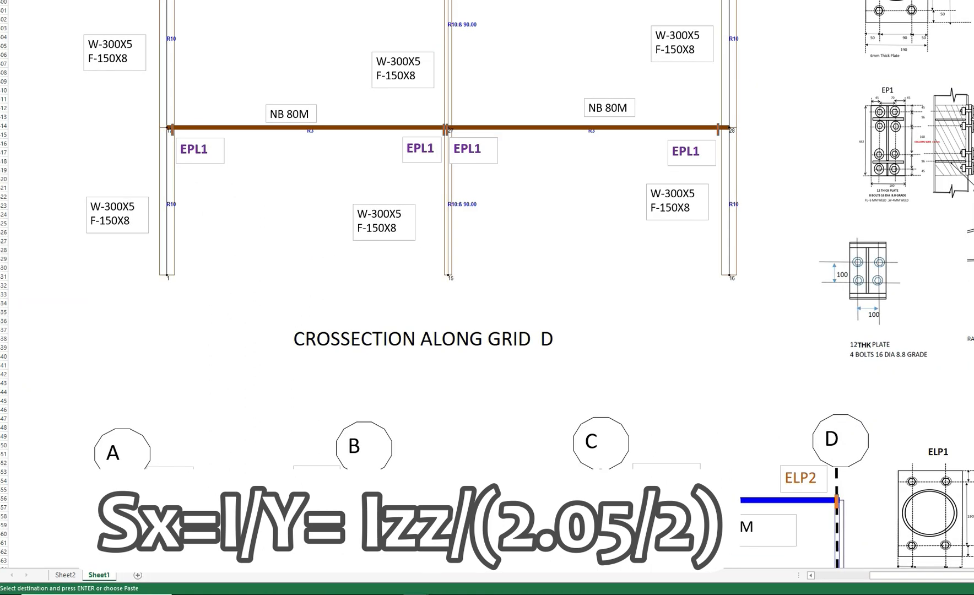
left_click(417, 594)
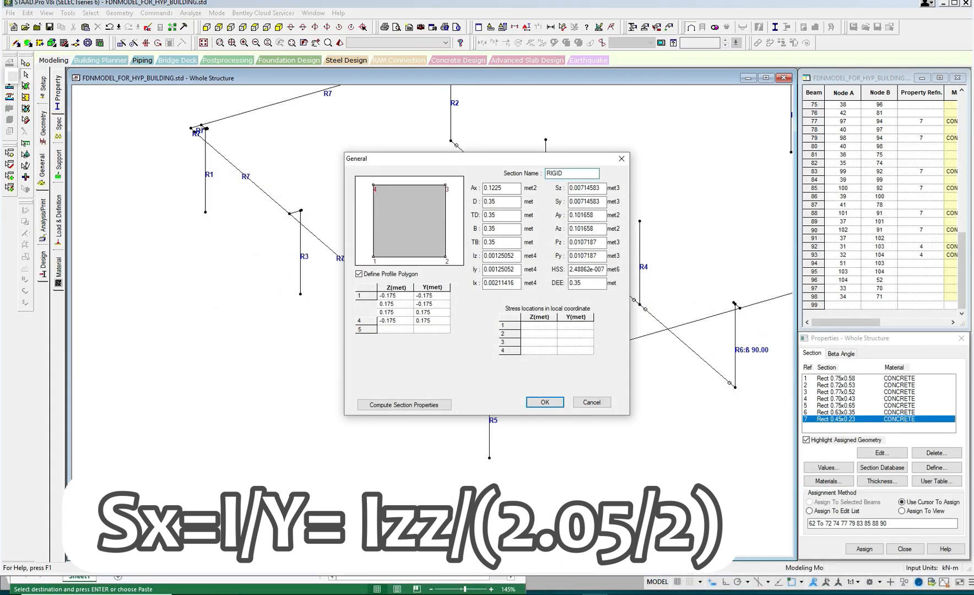
left_click(417, 594)
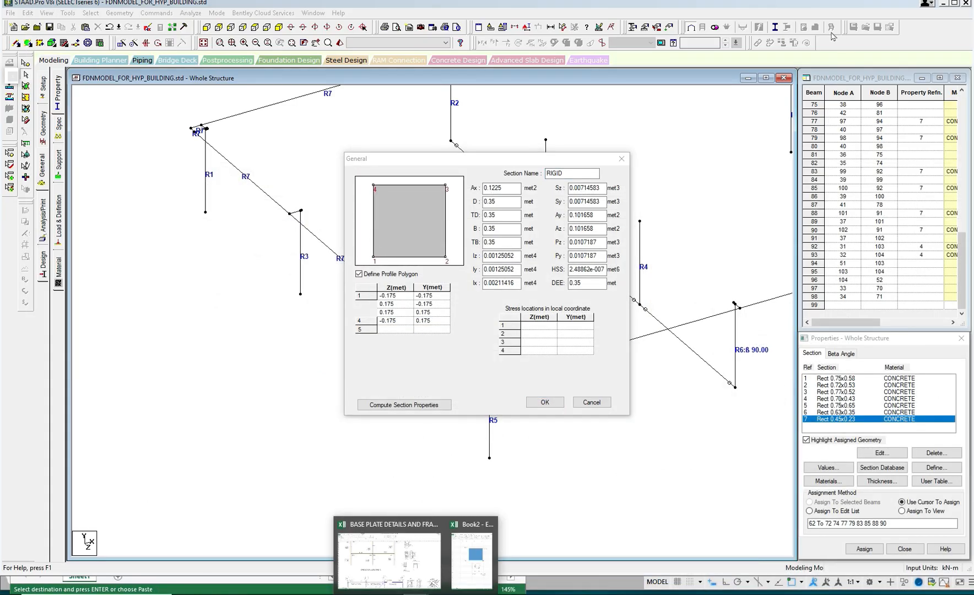
left_click(472, 556)
left_click(408, 396)
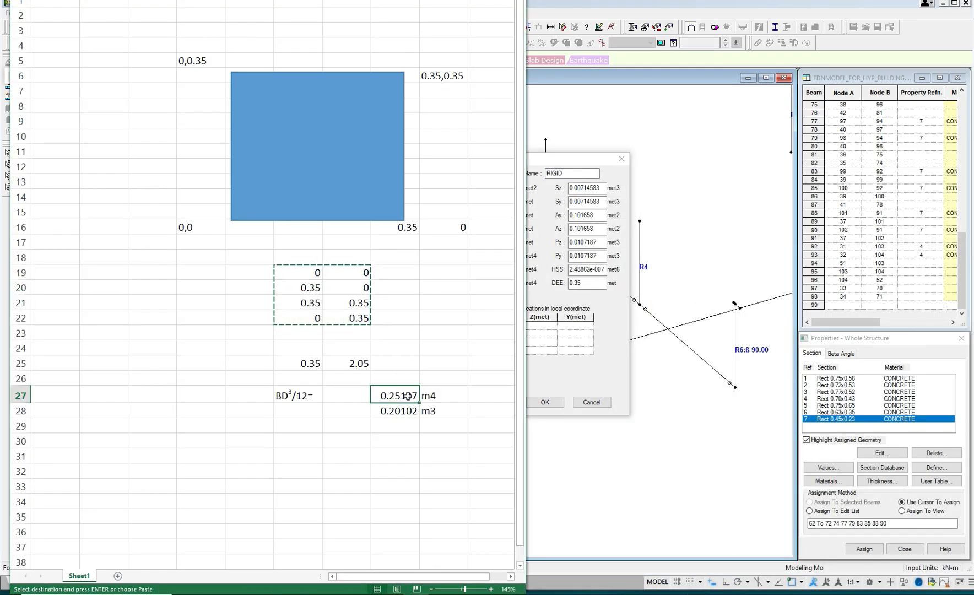
right_click(408, 396)
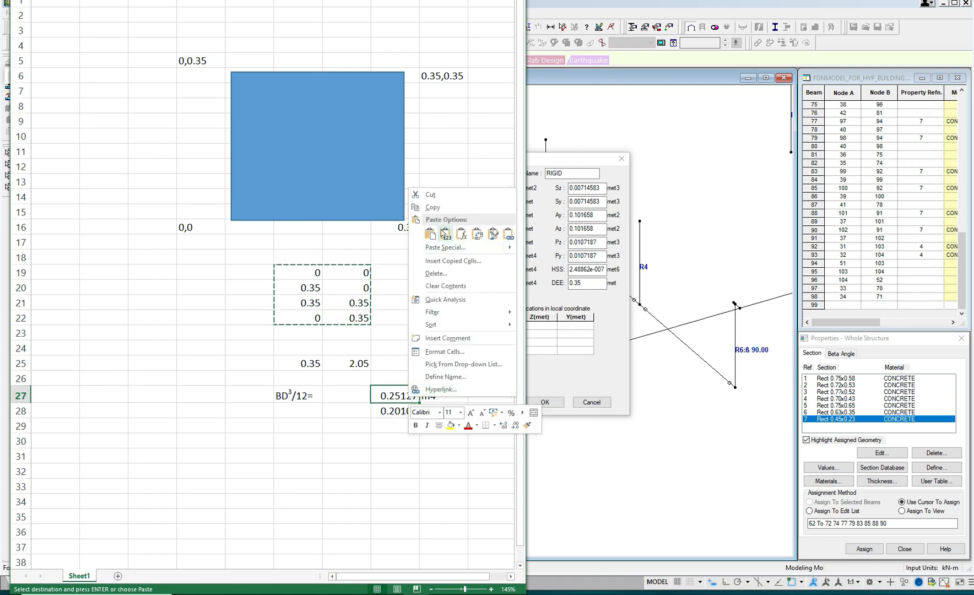
key("Escape")
left_click(565, 282)
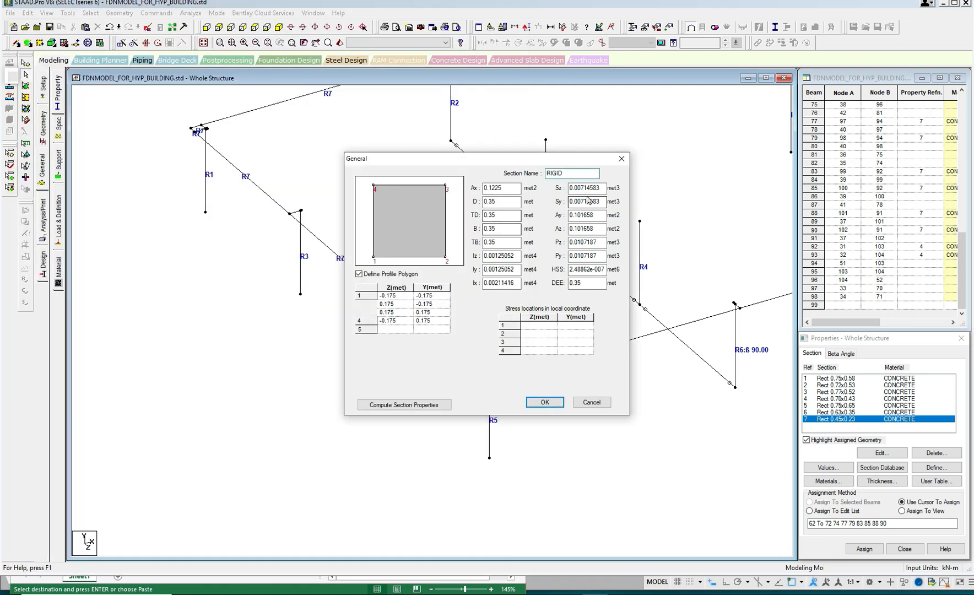
double_click(499, 256)
key("ctrl+v")
Copy the m3 section modulus from Excel into the Sz value of the RIGID section in STAAD.Pro
left_click(416, 594)
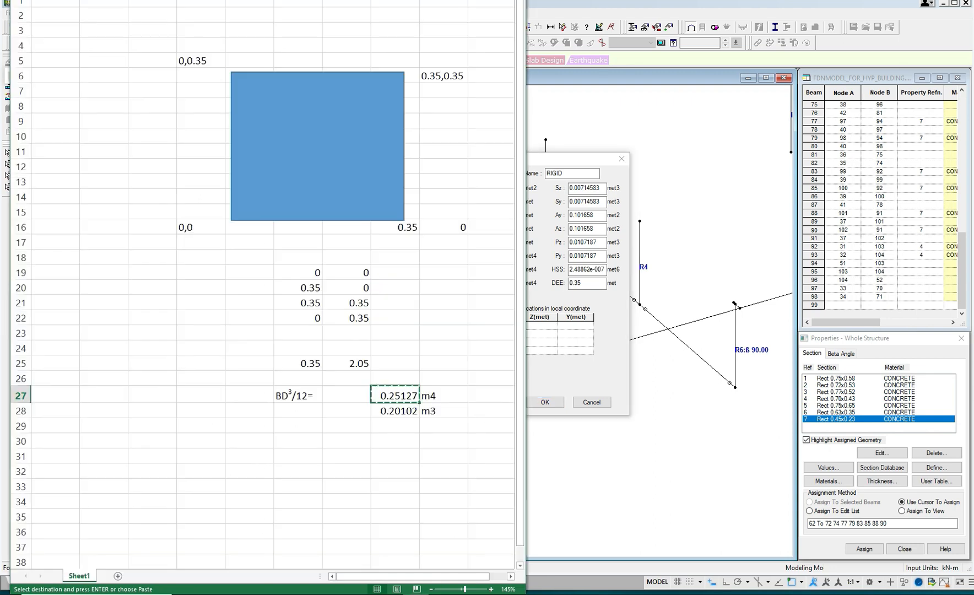
left_click(401, 411)
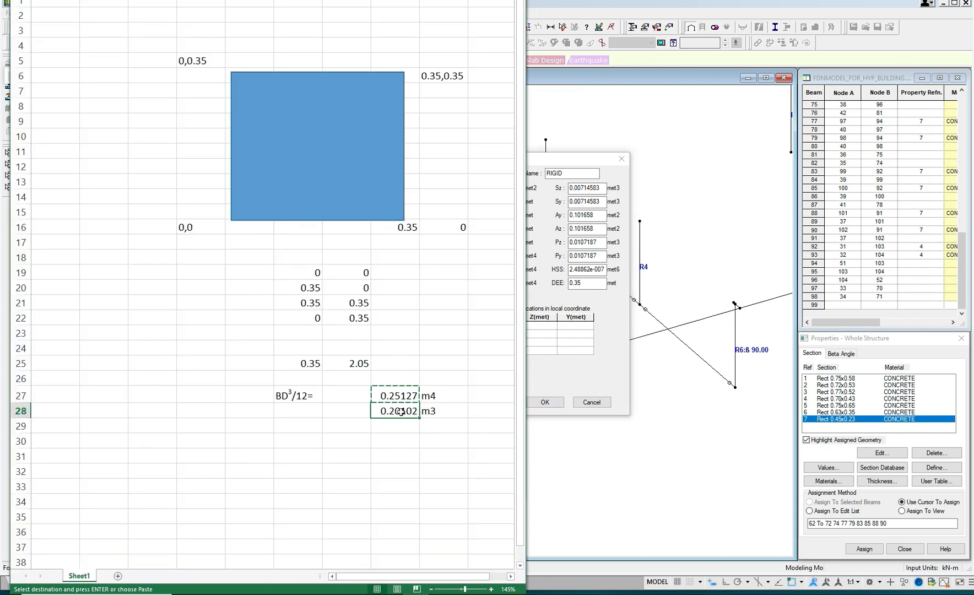
key("ctrl+v")
key("Escape")
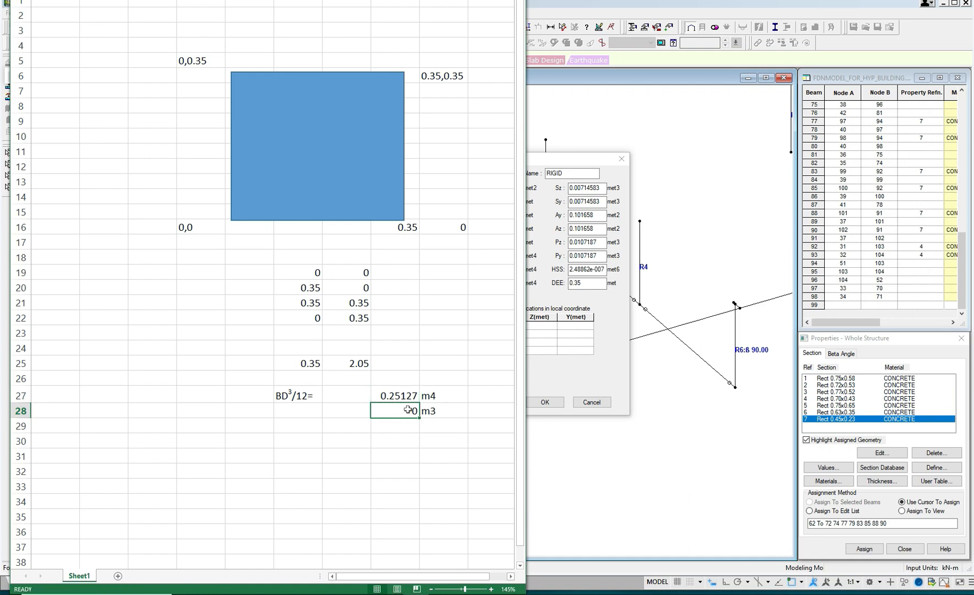
key("ctrl+z")
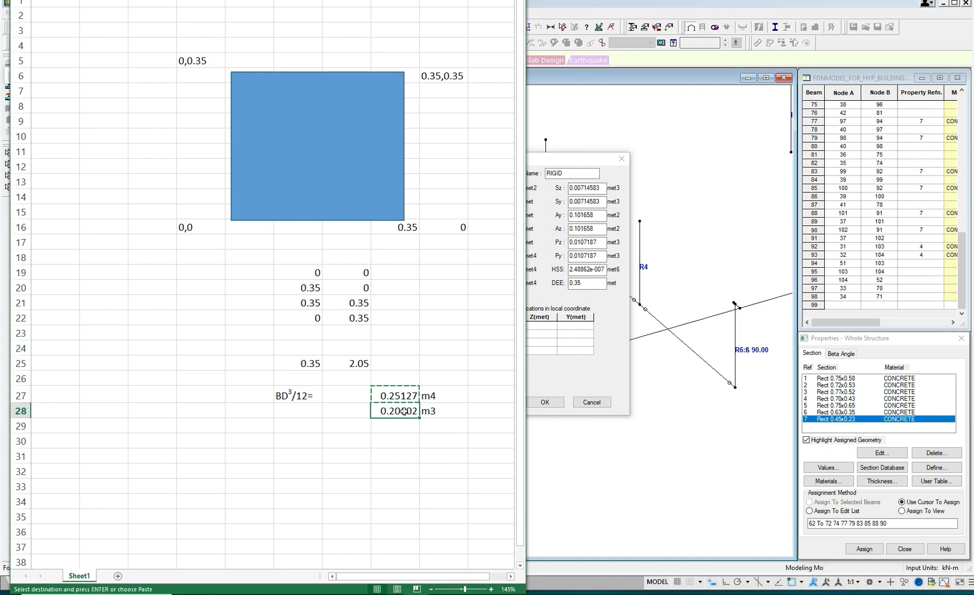
left_click(553, 359)
double_click(599, 188)
key("ctrl+v")
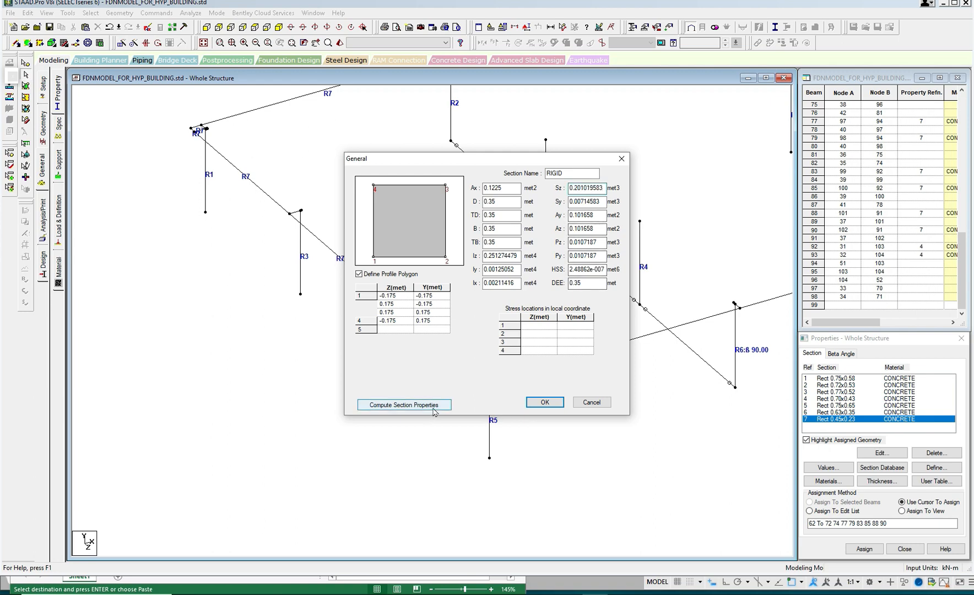
Save the RIGID general section and close the user table definition
left_click(545, 402)
left_click(430, 278)
left_click(548, 290)
left_click(570, 219)
scroll(570, 254, "up", 3)
left_click(937, 481)
left_click(848, 424)
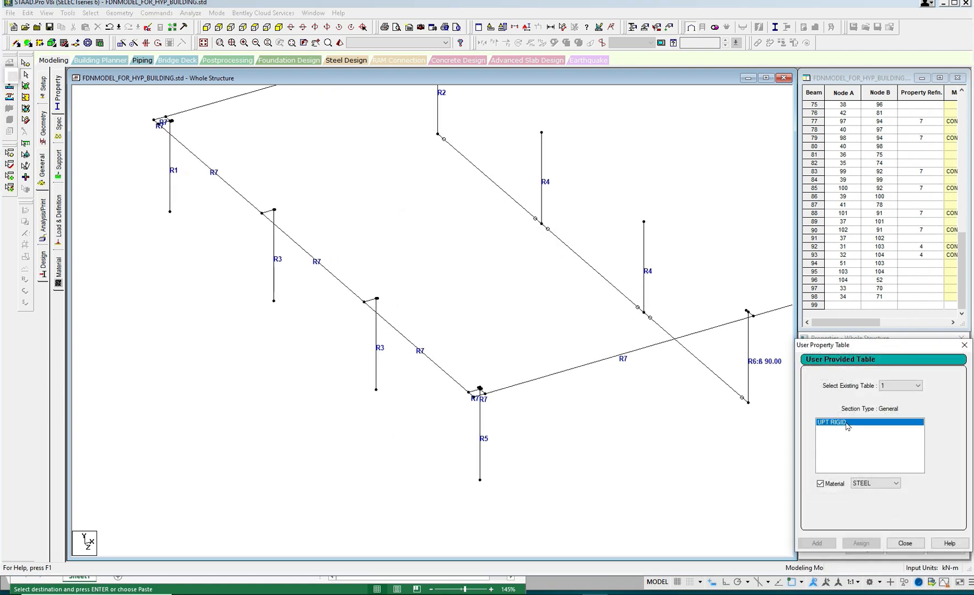
left_click(905, 543)
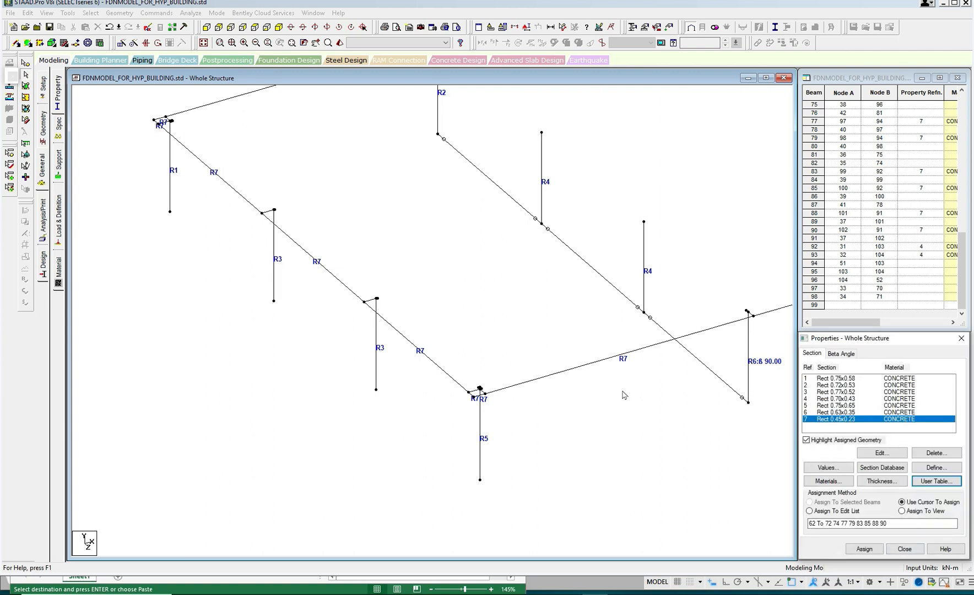
Try to assign the Rect 0.45x0.23 section to the beams missing a property, excluding the three interior beams between the R2 and R6 pedestals
left_click(90, 13)
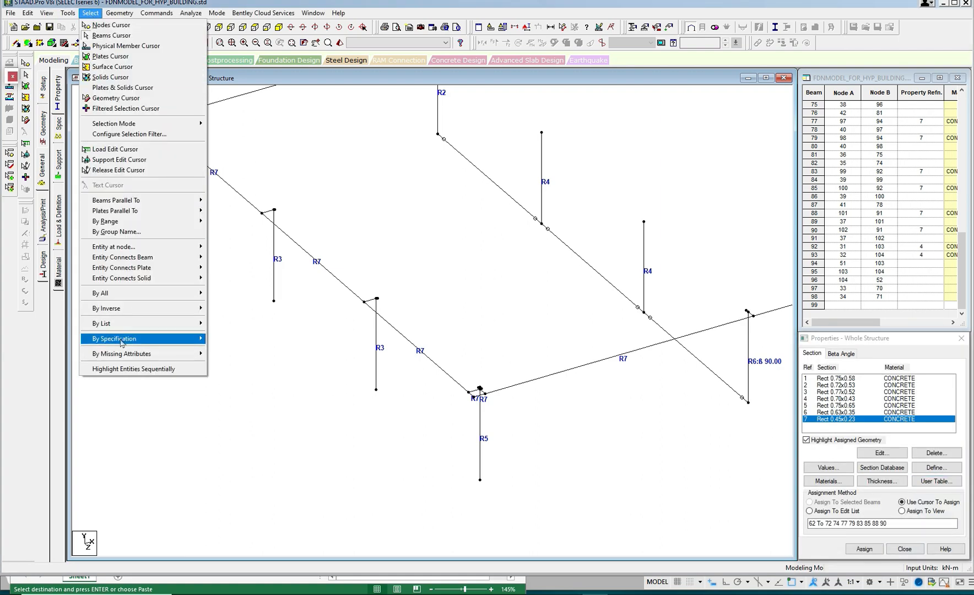
mouse_move(126, 355)
left_click(232, 355)
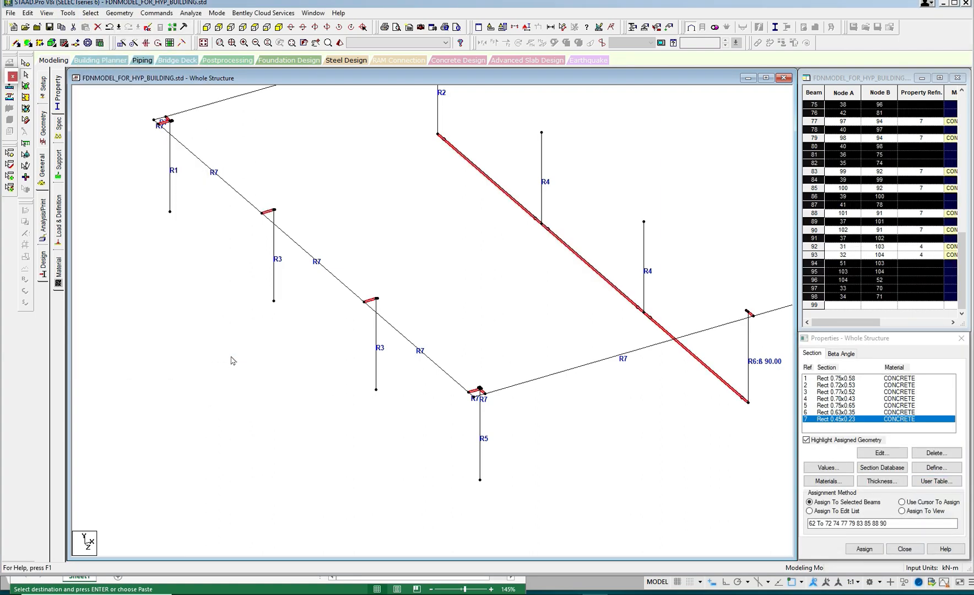
left_click(668, 387, "ctrl")
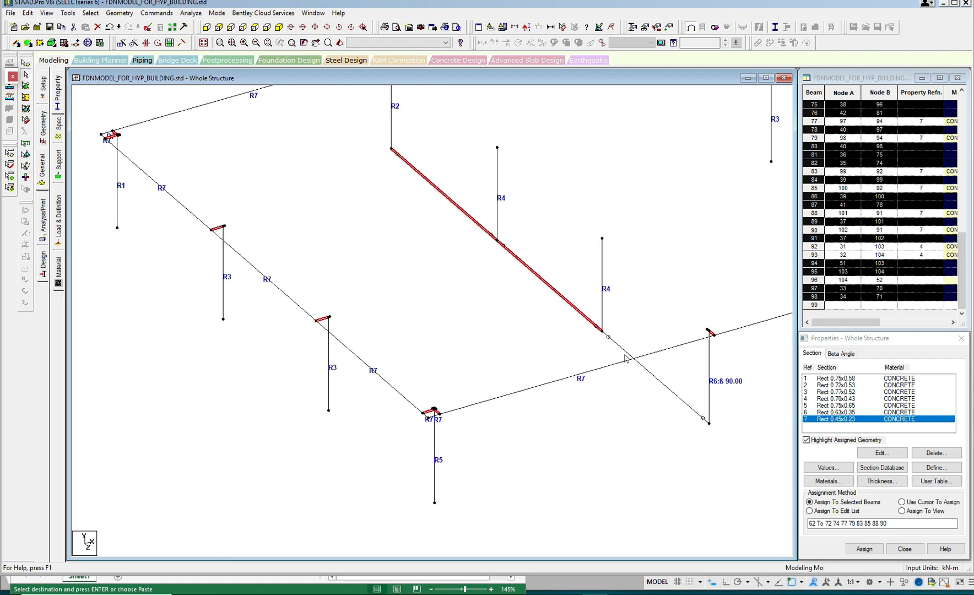
left_click(584, 319, "ctrl")
left_click(488, 235, "ctrl")
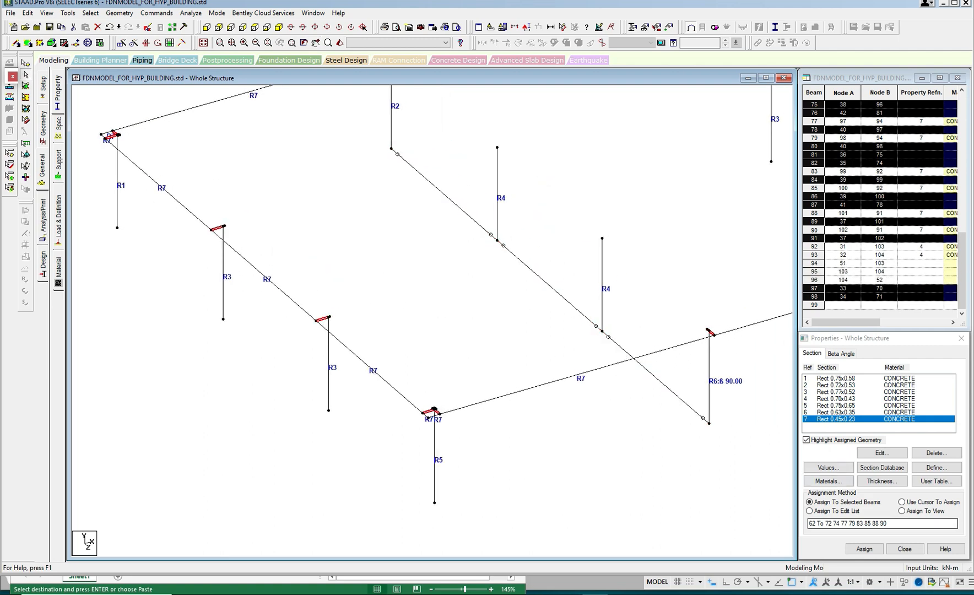
left_click(864, 549)
left_click(882, 473)
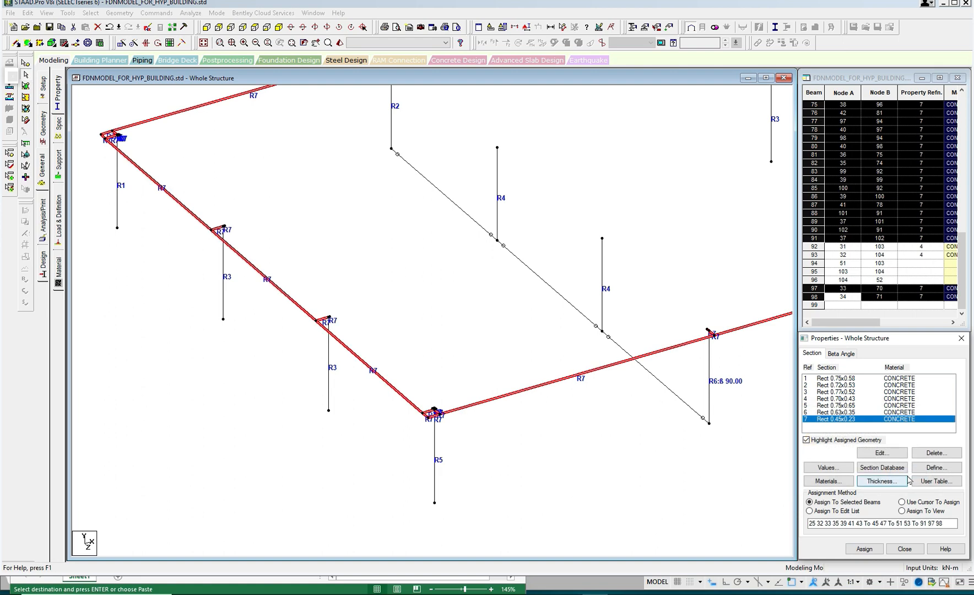
left_click(901, 502)
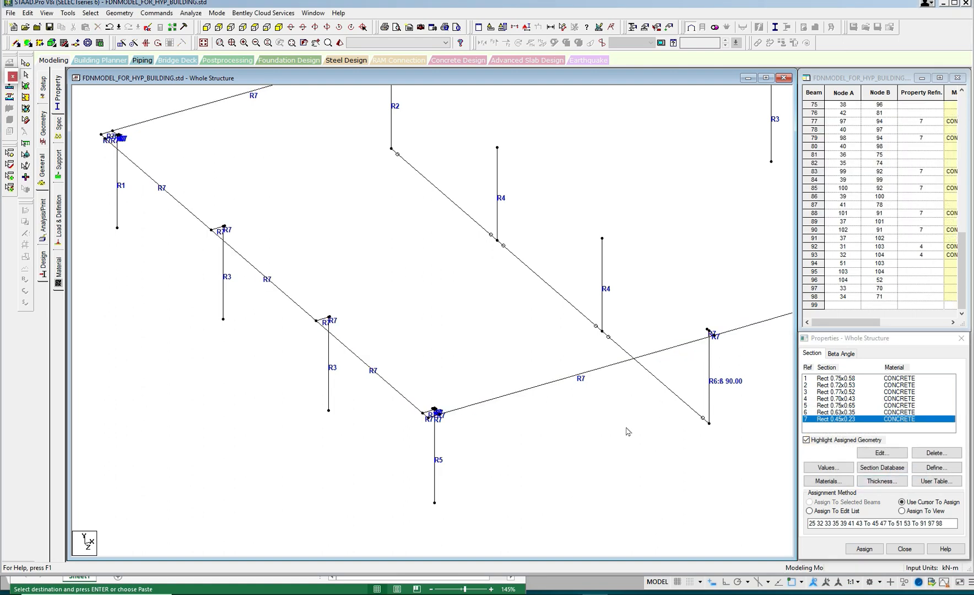
left_click(837, 418)
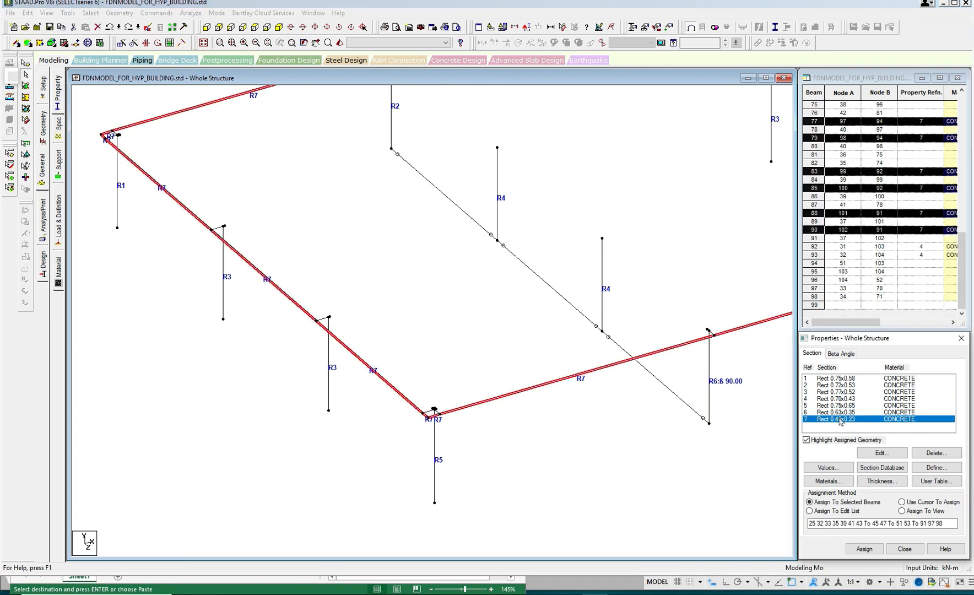
left_click(667, 426)
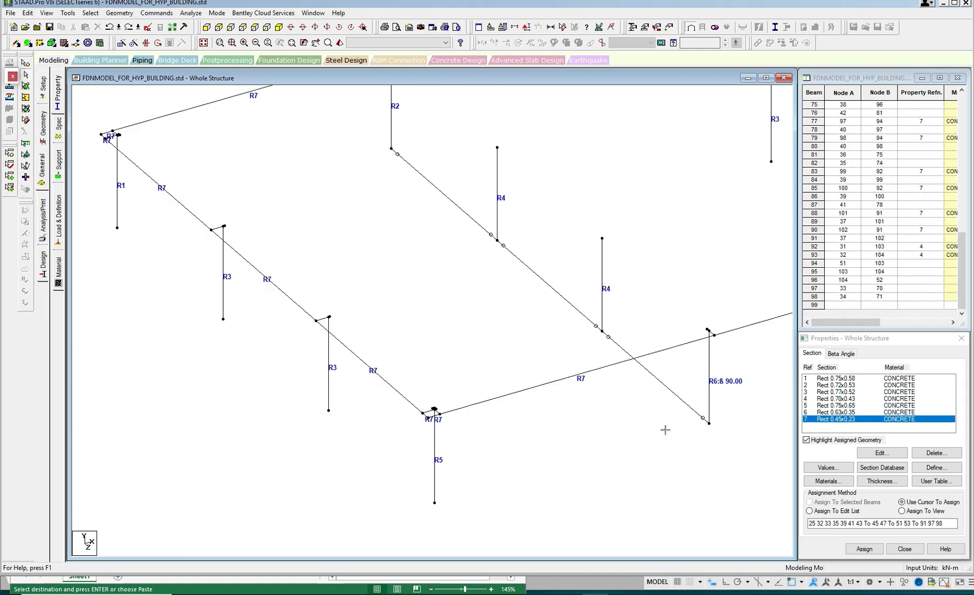
Add the UPT RIGID section from the user table to the property list with STEEL material
left_click(937, 481)
left_click(838, 422)
left_click(817, 543)
left_click(904, 543)
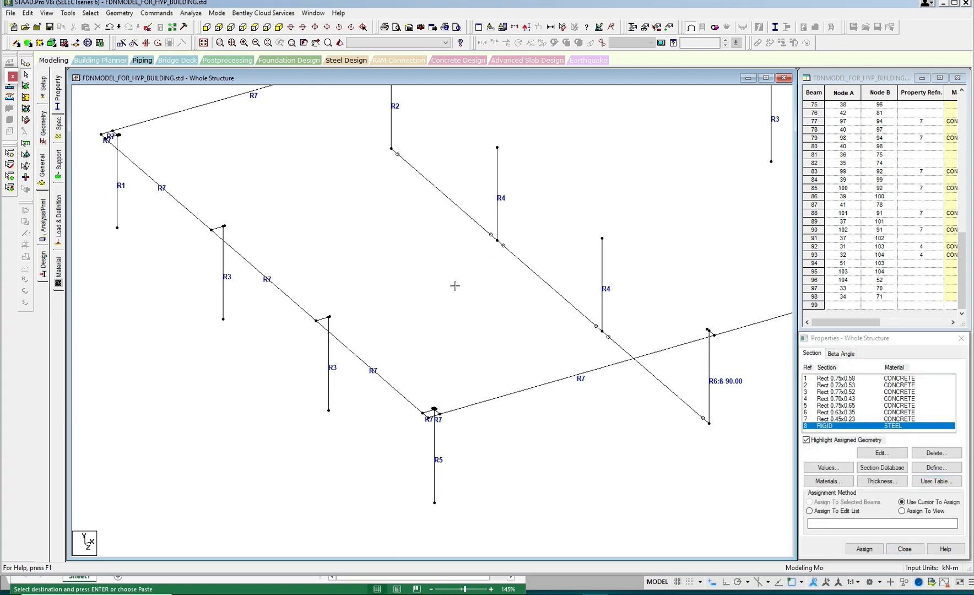
Assign the steel RIGID section to the beams missing a property, excluding the three interior beams between the R2 and R6 pedestals
left_click(90, 12)
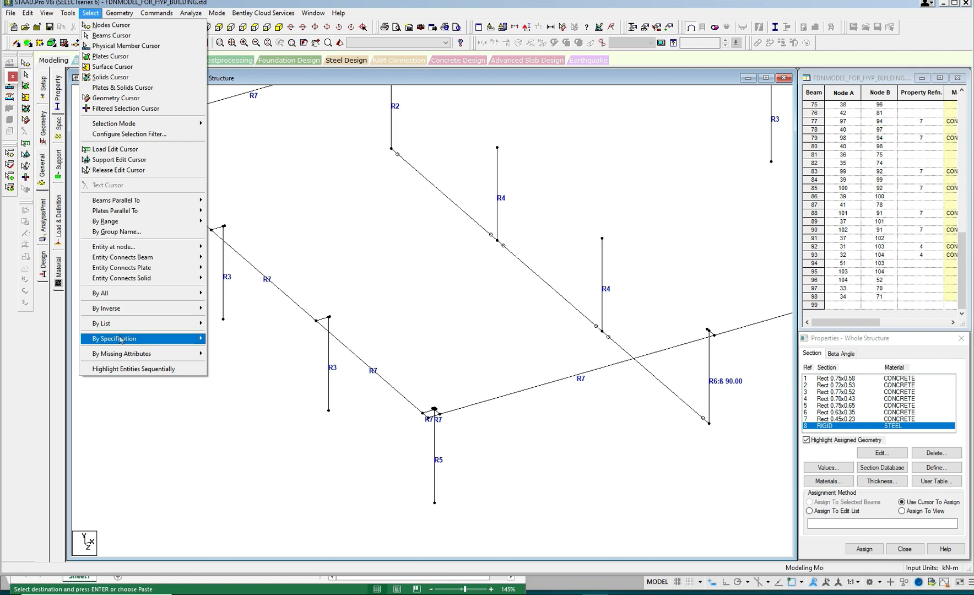
mouse_move(126, 355)
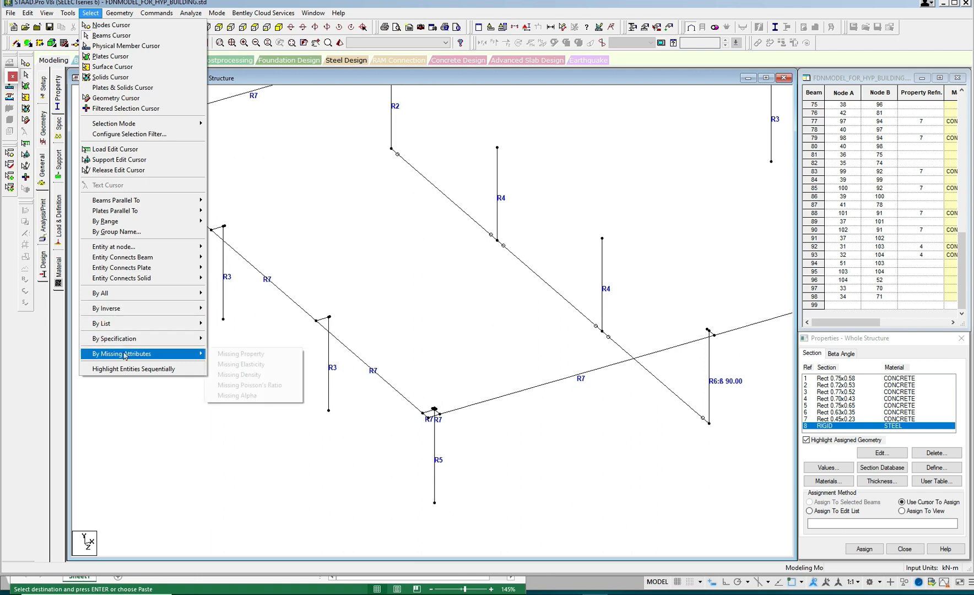
left_click(241, 353)
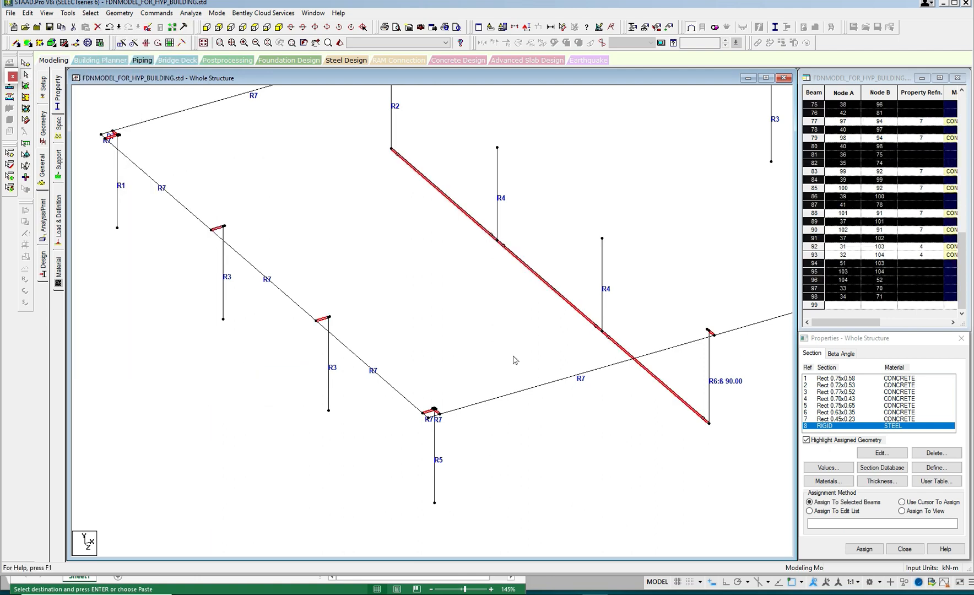
left_click(634, 360, "ctrl")
left_click(578, 315, "ctrl")
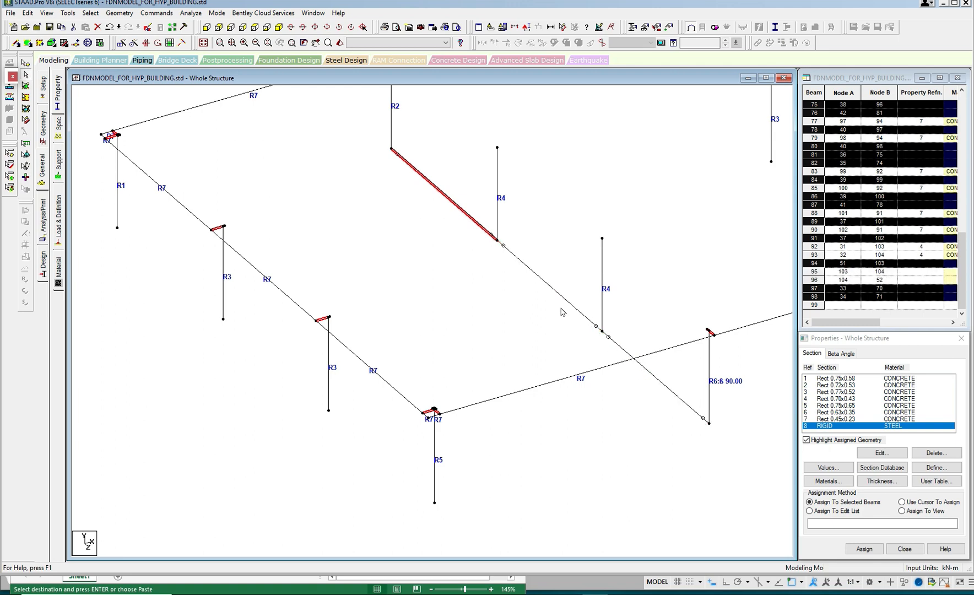
left_click(479, 226, "ctrl")
left_click(863, 549)
left_click(882, 452)
scroll(674, 455, "up", 5)
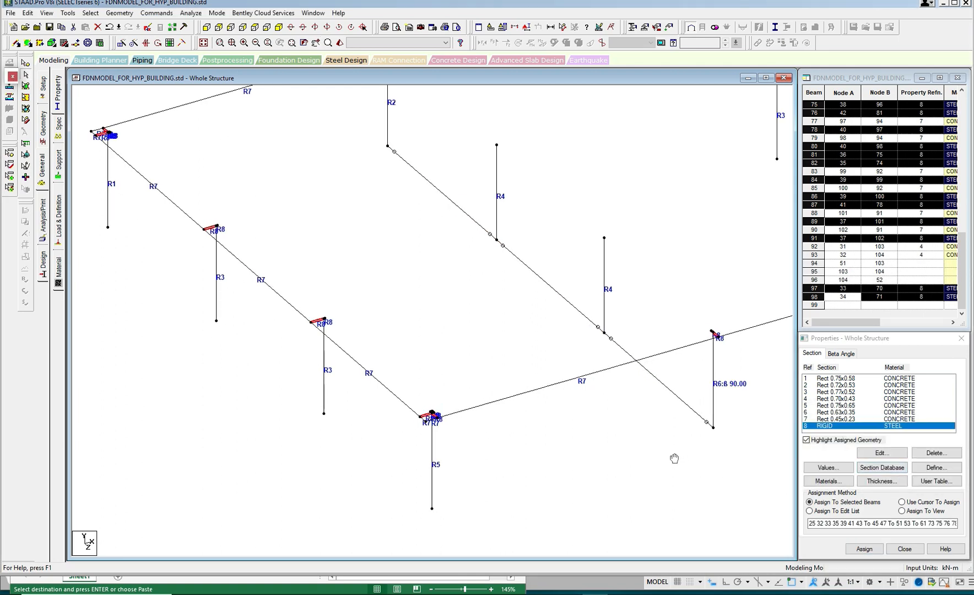
middle_click_drag(431, 301, 485, 324)
scroll(485, 328, "down", 1)
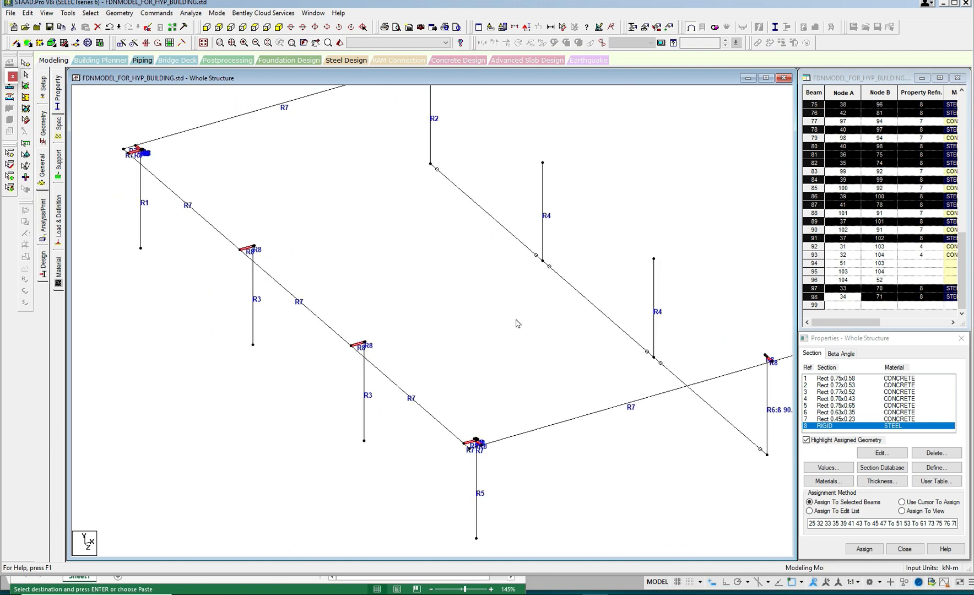
middle_click_drag(516, 321, 457, 313)
scroll(457, 313, "down", 1)
scroll(479, 322, "down", 2)
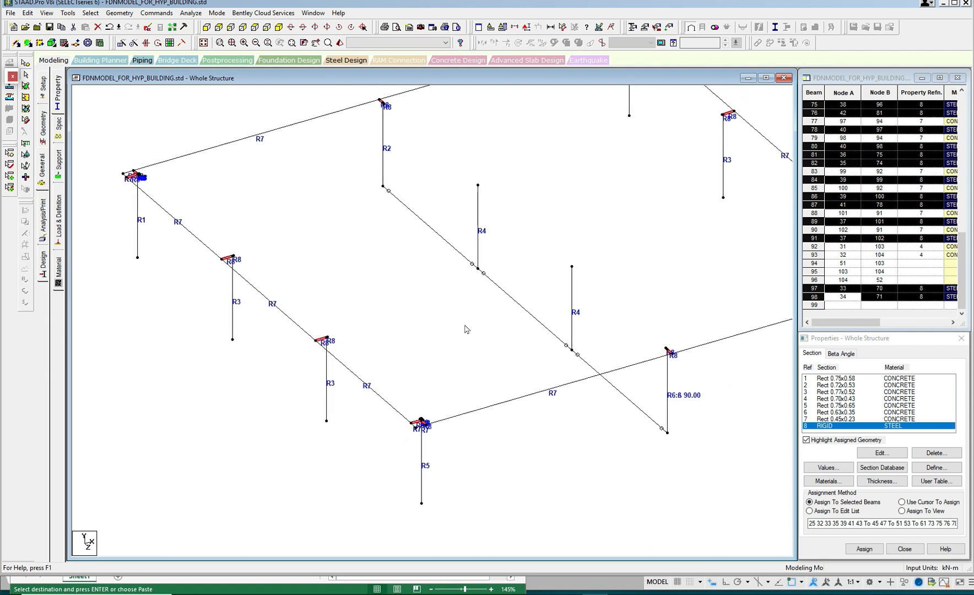
left_click(453, 300)
Open the model's command file and duplicate the ISOTROPIC CONCRETE material block above ISOTROPIC STEEL
left_click(149, 30)
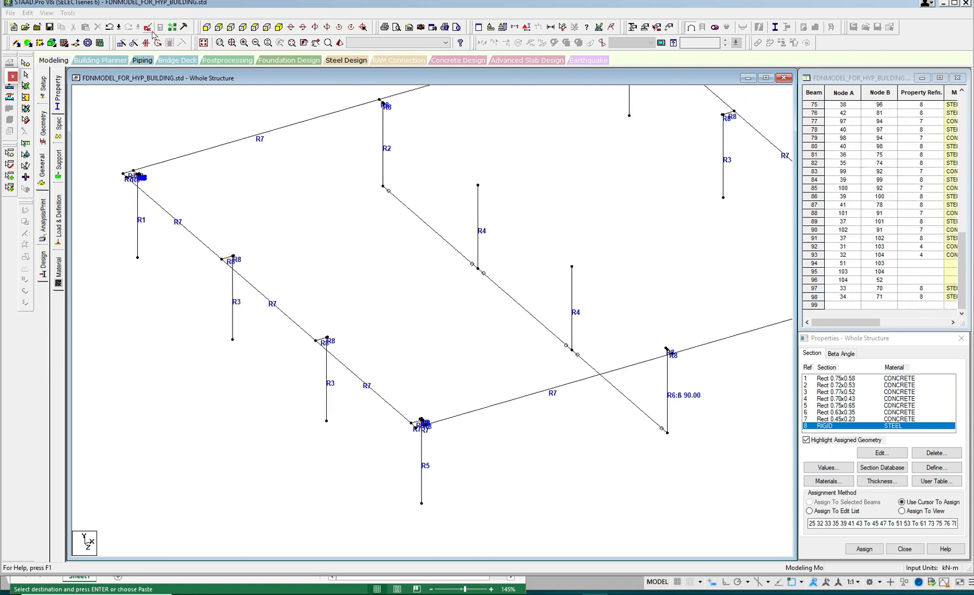
left_click(422, 303)
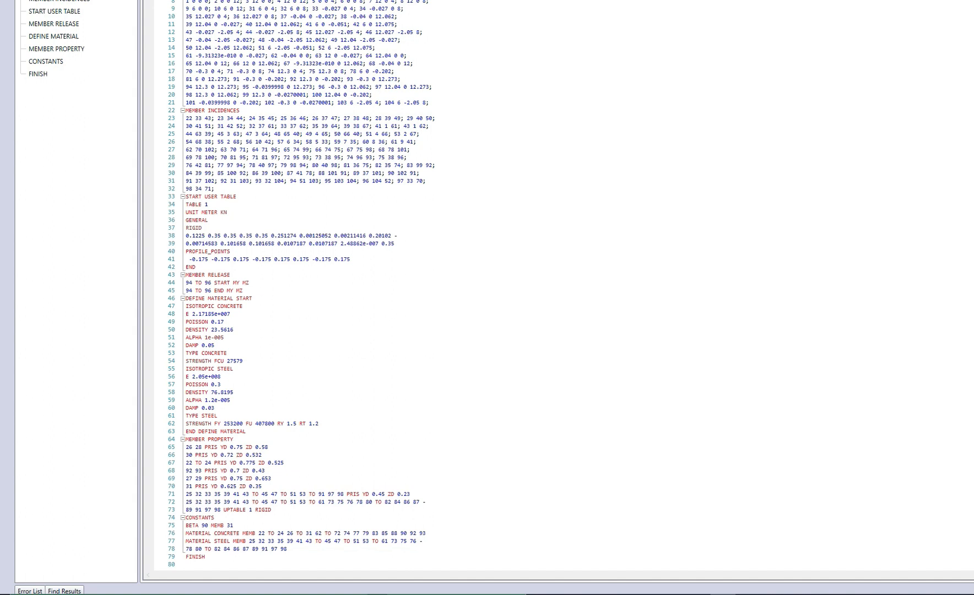
left_click_drag(186, 306, 243, 361)
key("ctrl+c")
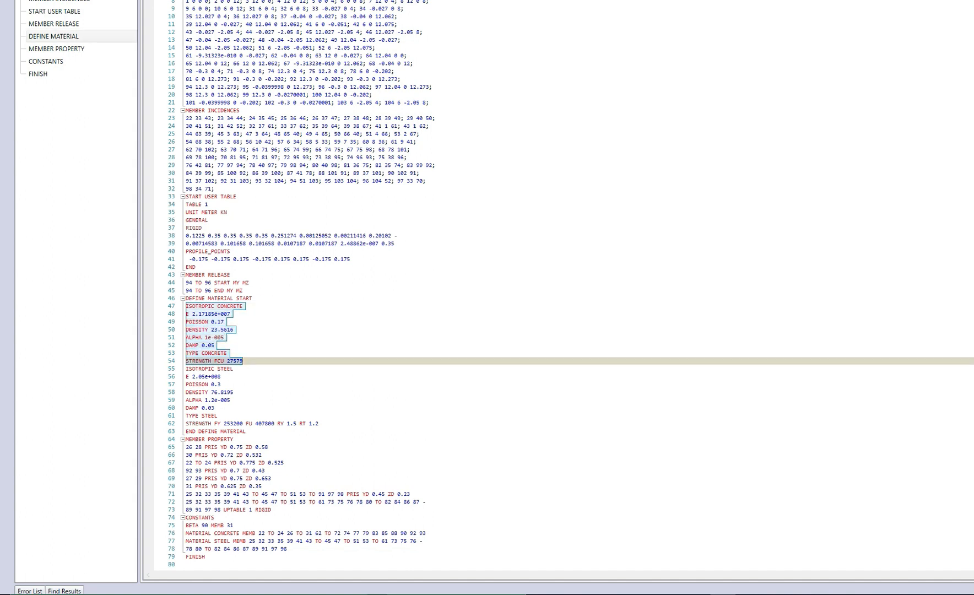
key("End")
key("Return")
key("Return")
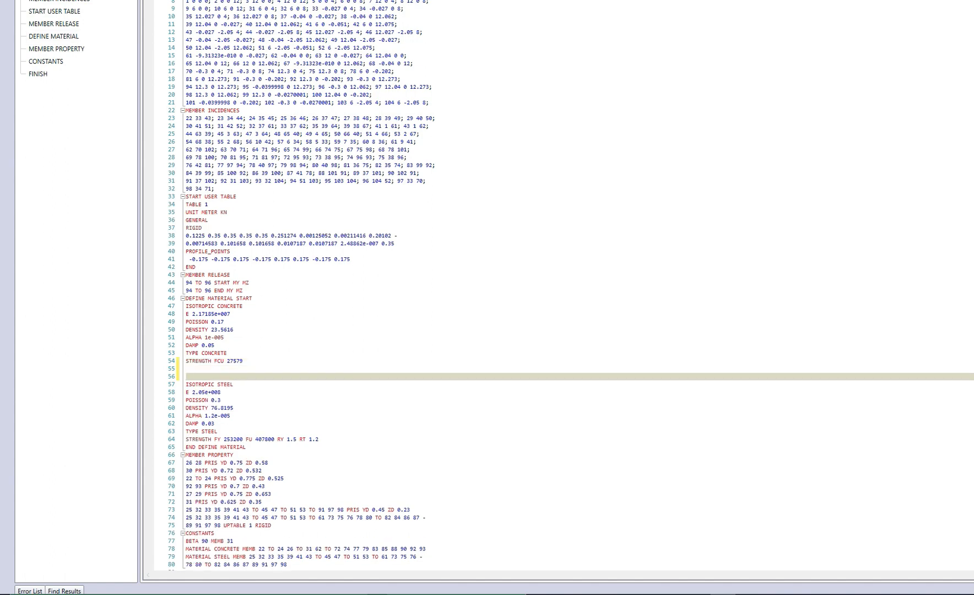
key("ctrl+v")
key("Return")
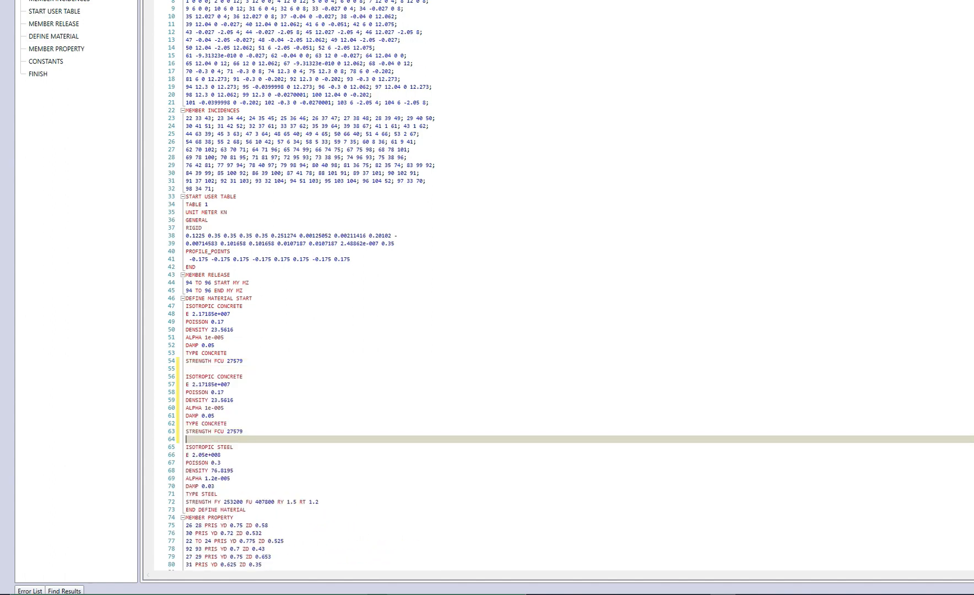
key("Return")
Rename the duplicated concrete material to CONCZERODEN and save the command file
scroll(571, 283, "down", 3)
left_click_drag(227, 307, 243, 306)
left_click(245, 307)
type("ze")
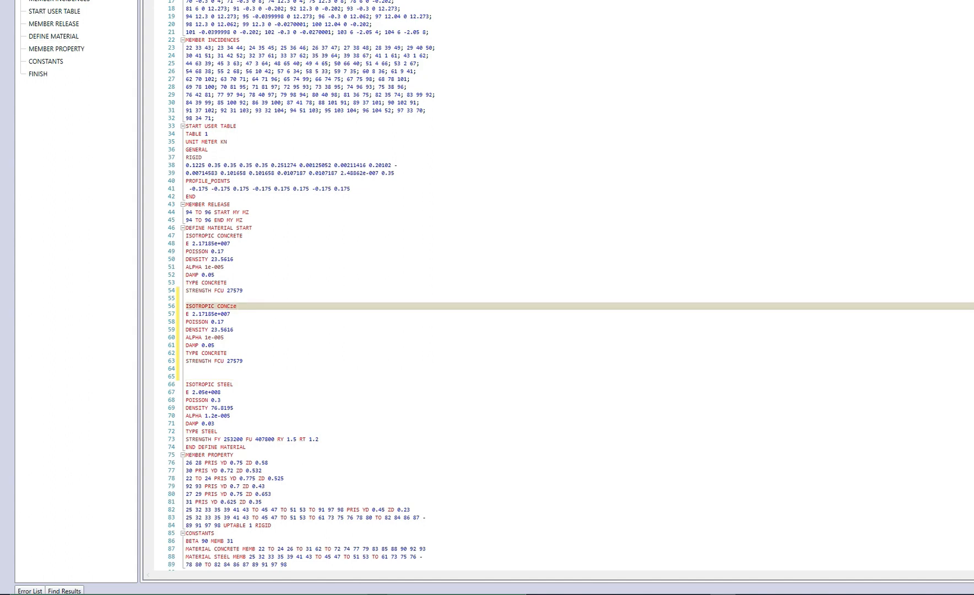
key("BackSpace")
key("BackSpace")
type("zerod")
key("BackSpace")
key("BackSpace")
type("eroden")
key("ctrl+s")
Set the CONCZERODEN material's density to 0.00001 and close the command file editor
left_click(225, 338)
scroll(225, 337, "down", 1)
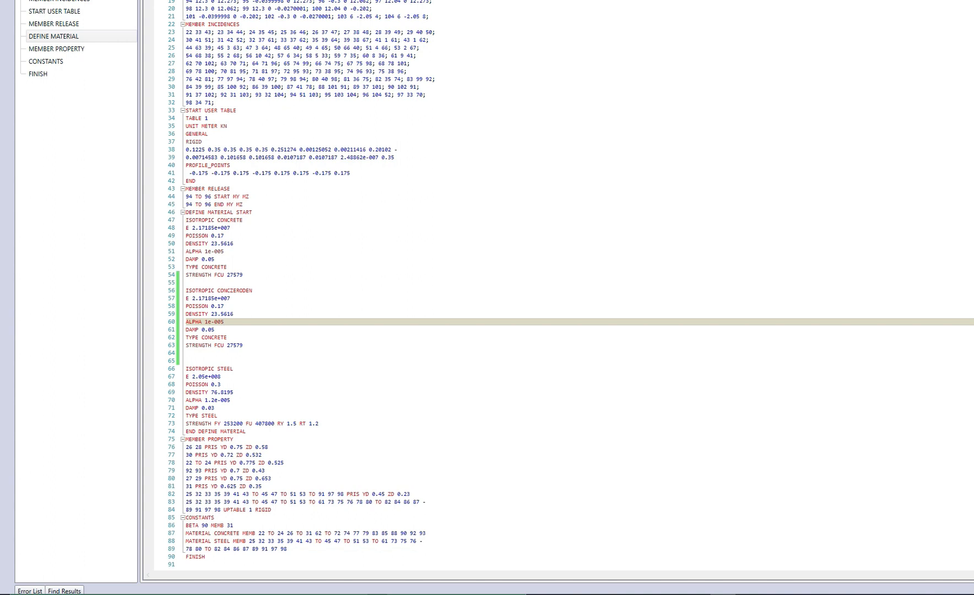
left_click_drag(211, 314, 234, 314)
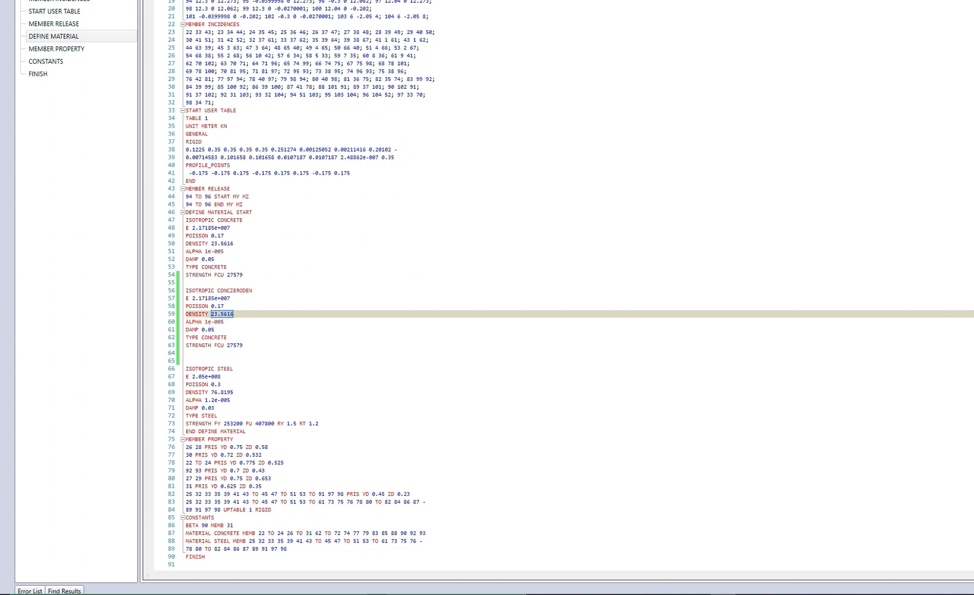
type("0.")
left_click(221, 377)
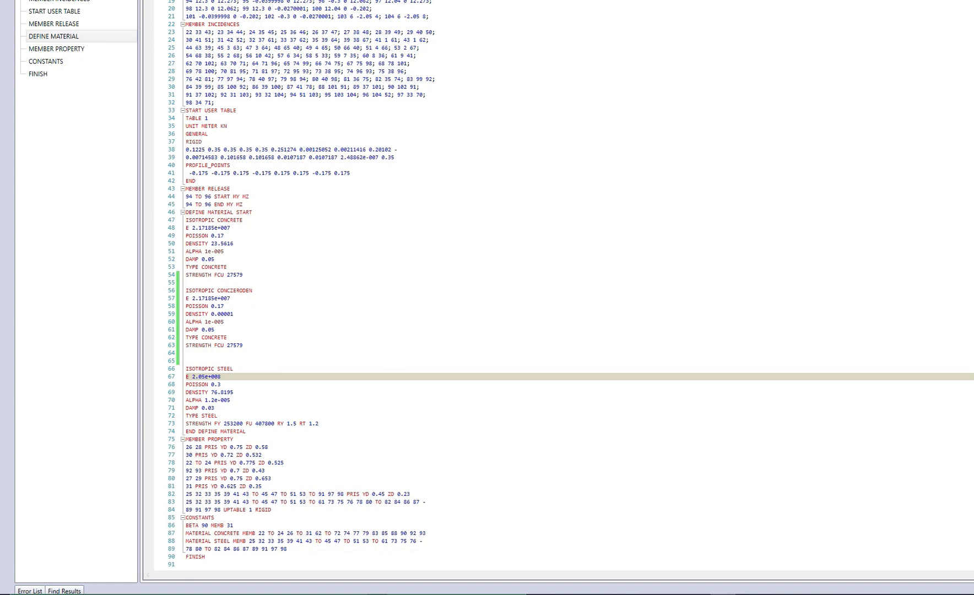
key("alt+F4")
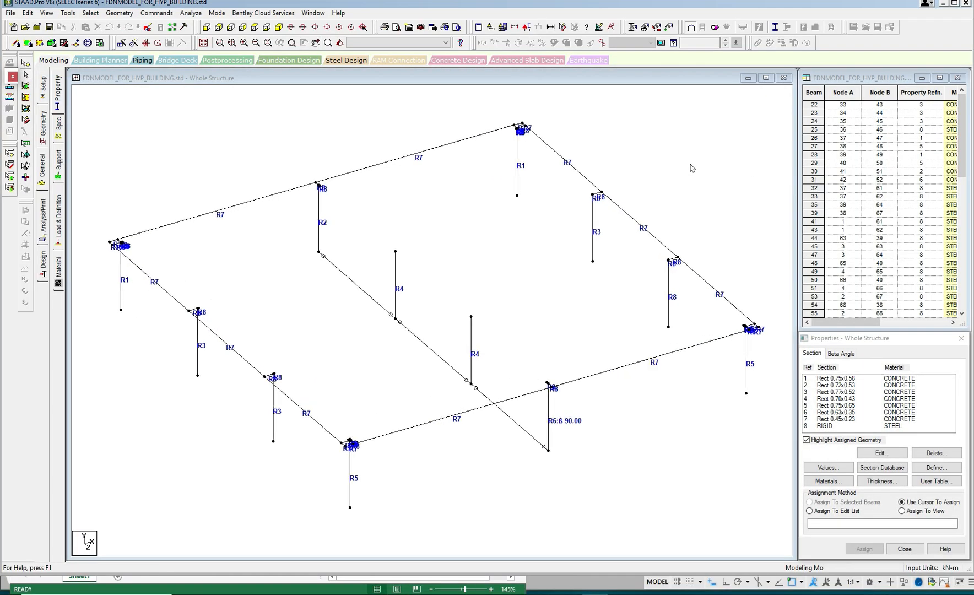
Assign the Rect 0.77x0.52 section to the vertical pedestal that carries the RIGID section
left_click(826, 426)
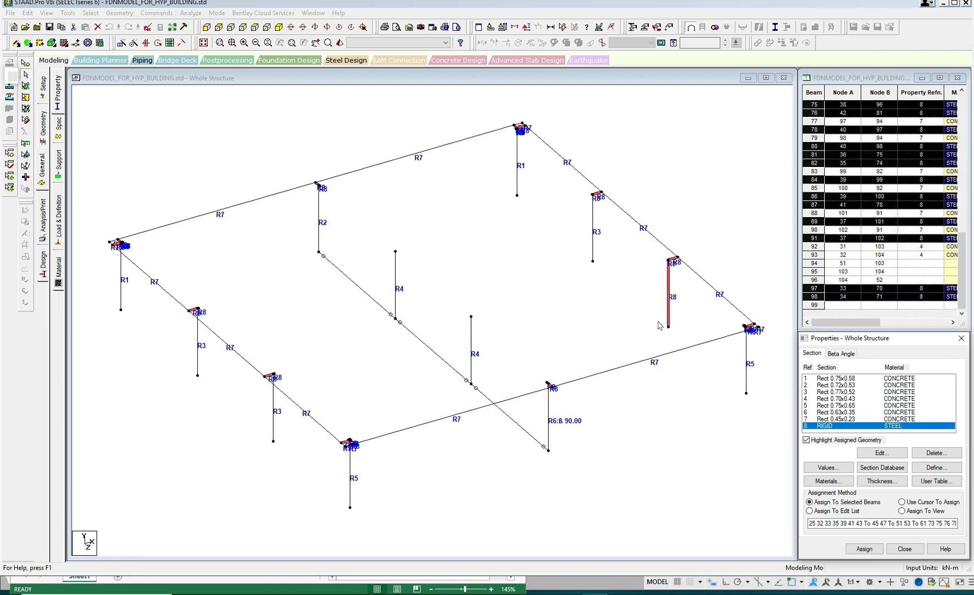
left_click(681, 321)
left_click(669, 308)
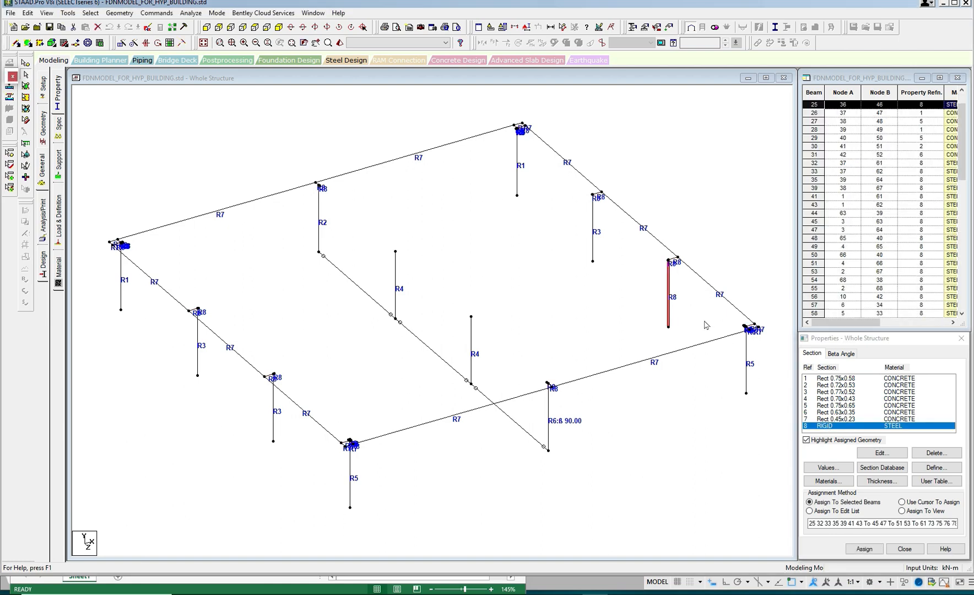
left_click(832, 391)
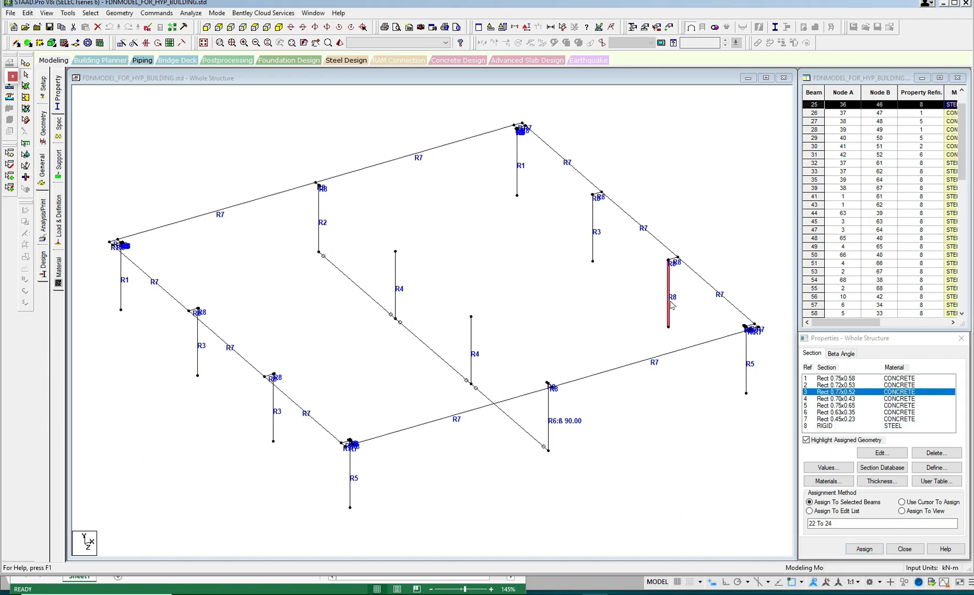
left_click(864, 548)
left_click(833, 472)
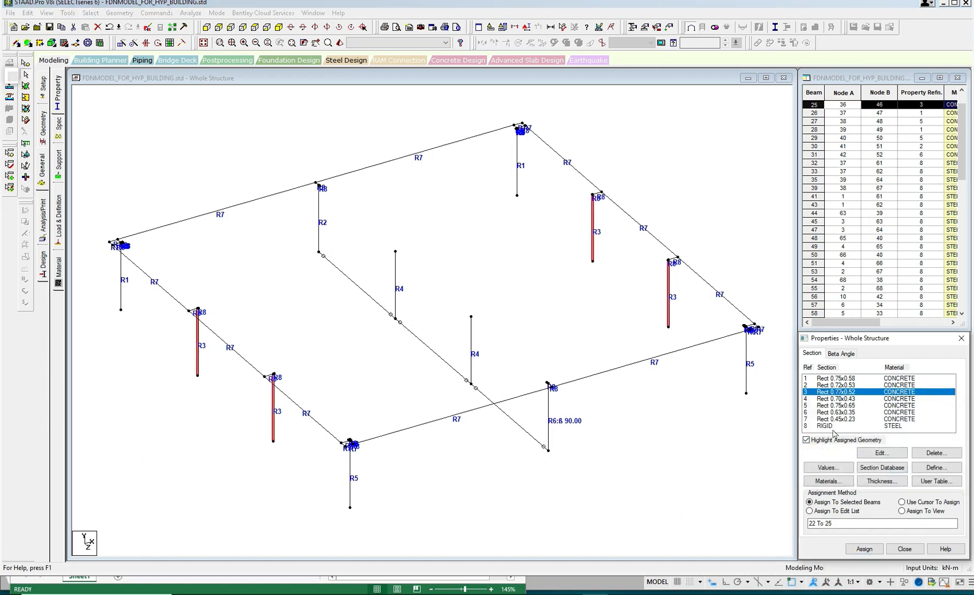
Reassign the UPT RIGID section from the user table with CONCRETE material to all beams using the steel RIGID section
left_click(832, 426)
left_click(945, 487)
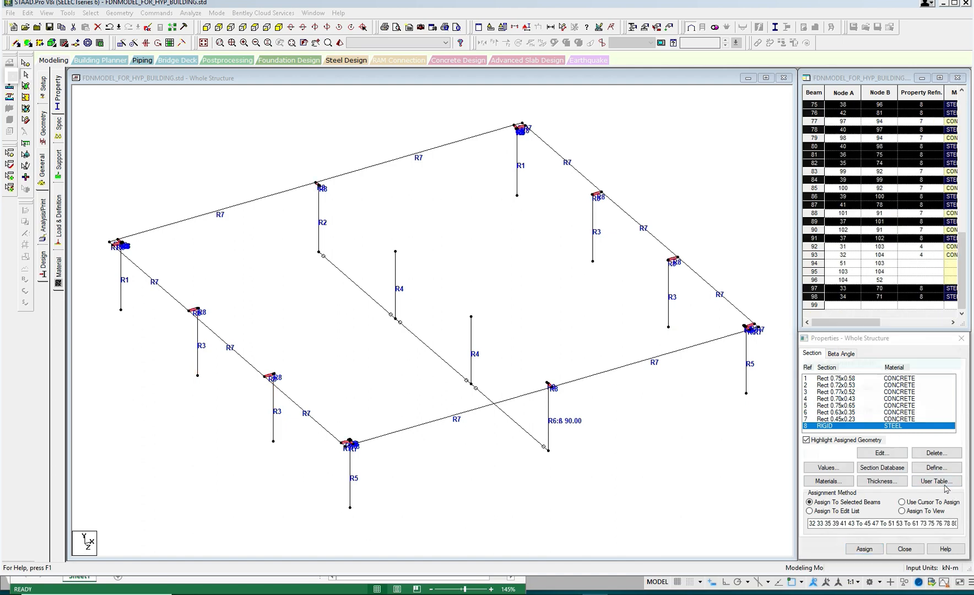
left_click(881, 483)
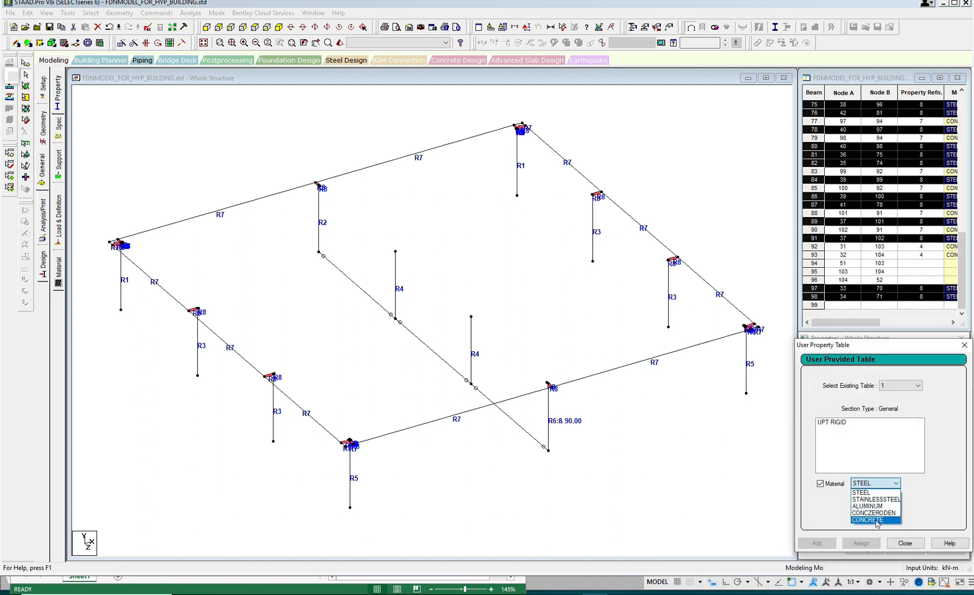
left_click(877, 521)
left_click(839, 422)
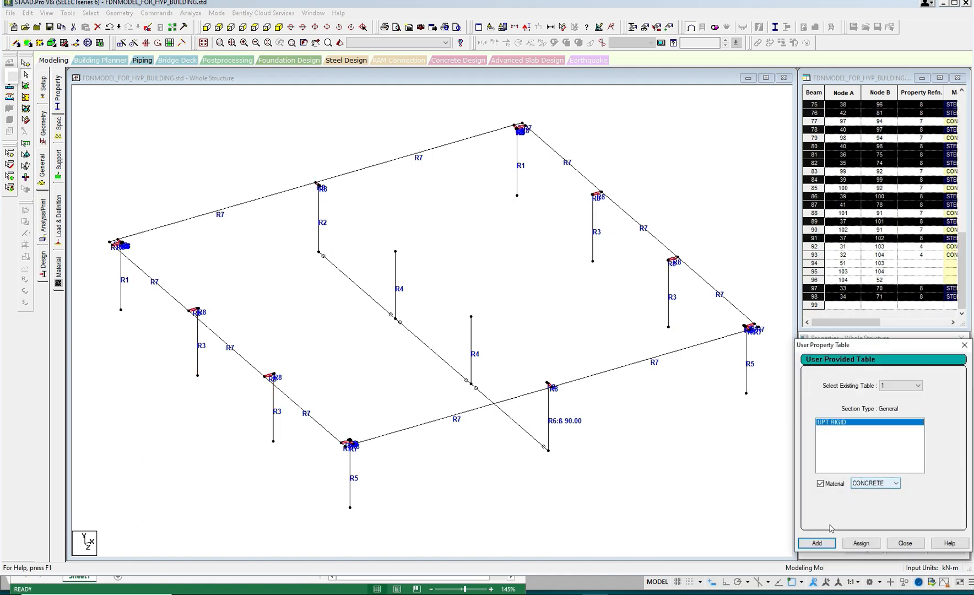
left_click(862, 544)
left_click(905, 543)
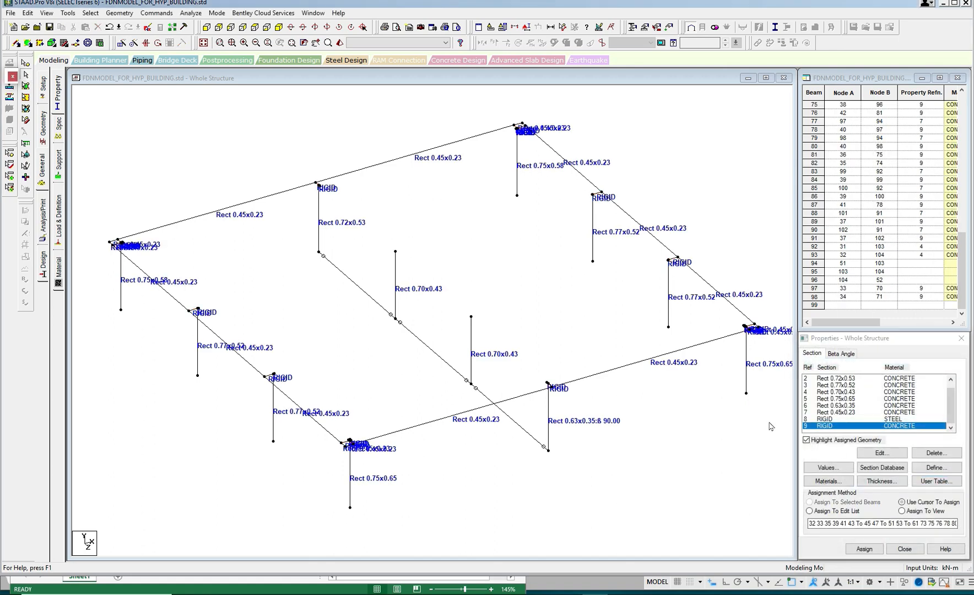
Delete the RIGID section with STEEL material from the property list
left_click(832, 419)
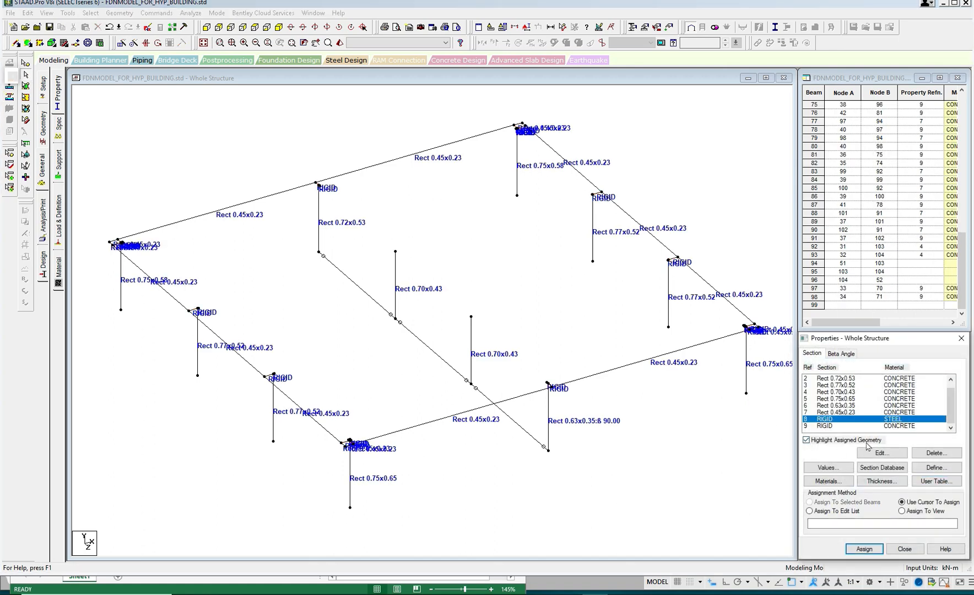
left_click(931, 453)
left_click(908, 490)
Define a rectangular section with YD 0.23 m, ZD 0.23 m and the CONCZERODEN material
left_click(943, 469)
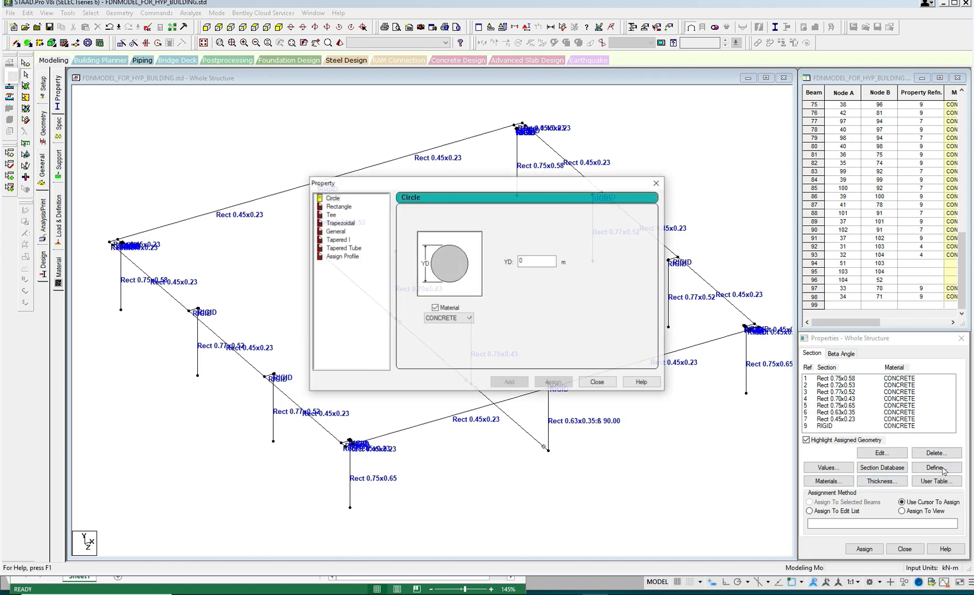
left_click(346, 207)
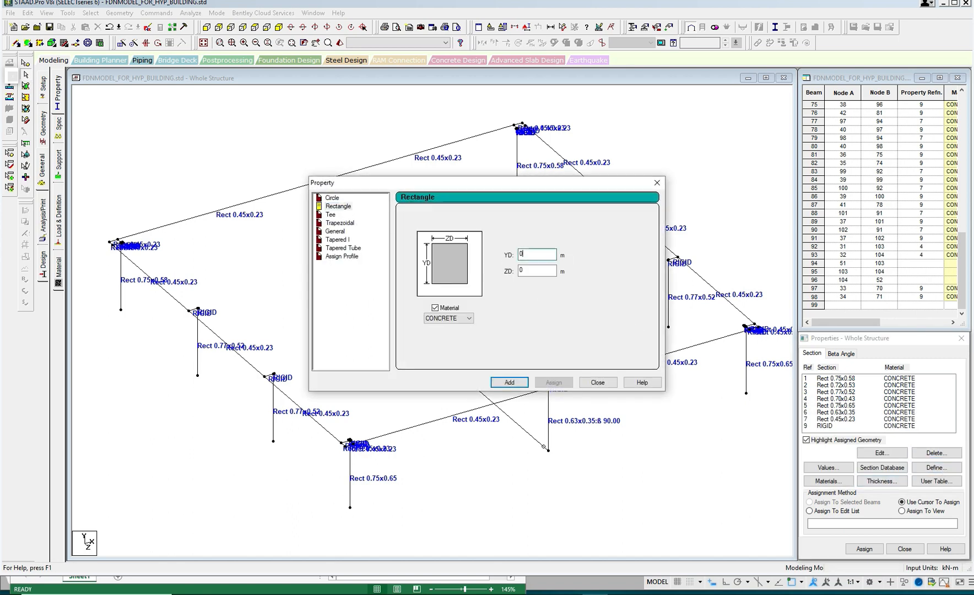
type(".23")
key("Tab")
type(".23")
left_click(470, 318)
left_click(473, 357)
left_click(509, 382)
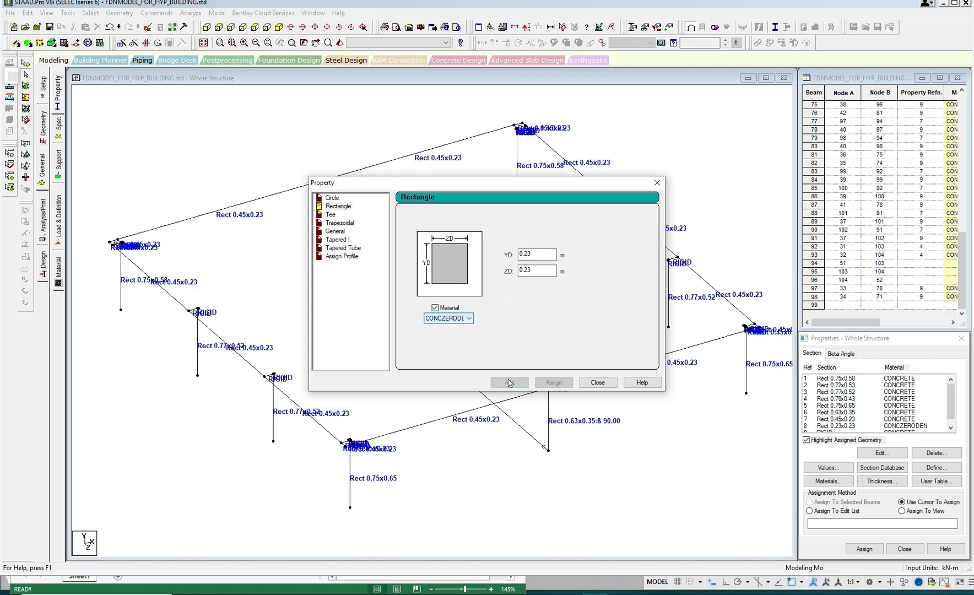
left_click(606, 382)
Assign the Rect 0.23x0.23 section to the three interior beams between the Rect 0.72x0.53 and Rect 0.63x0.35 pedestals
scroll(950, 396, "down", 1)
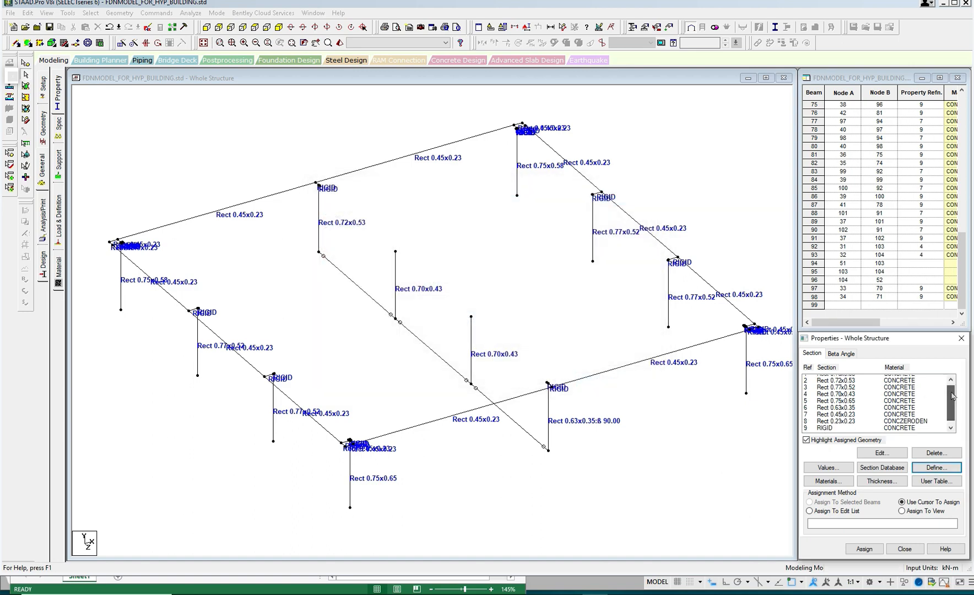
left_click(843, 420)
left_click(527, 433)
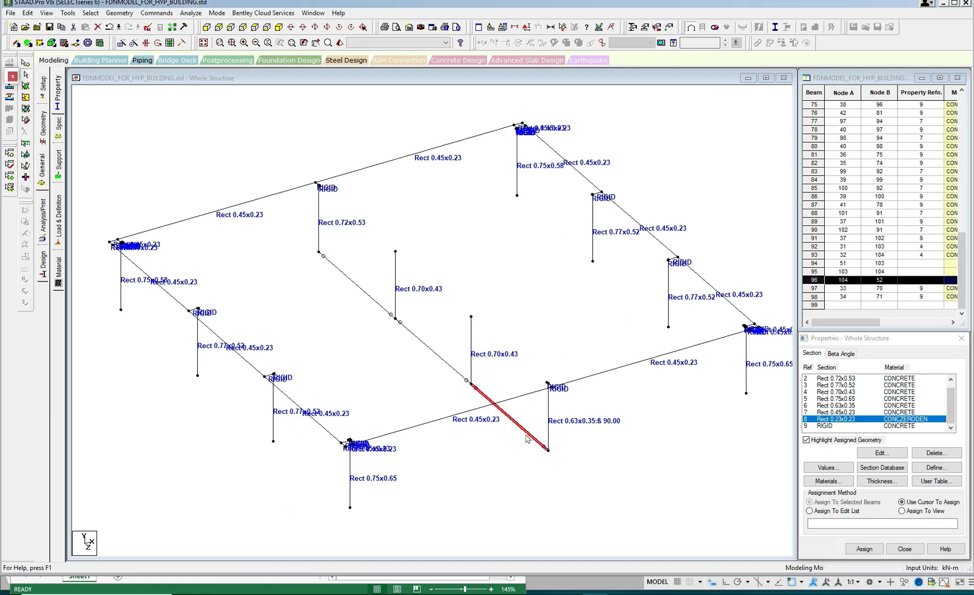
left_click(459, 378, "ctrl")
left_click(356, 293, "ctrl")
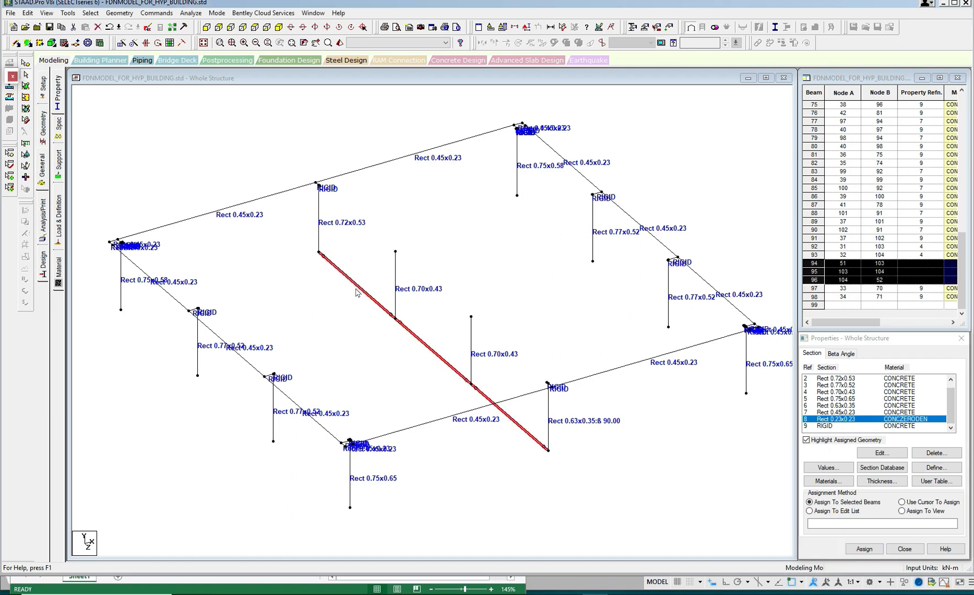
left_click(871, 547)
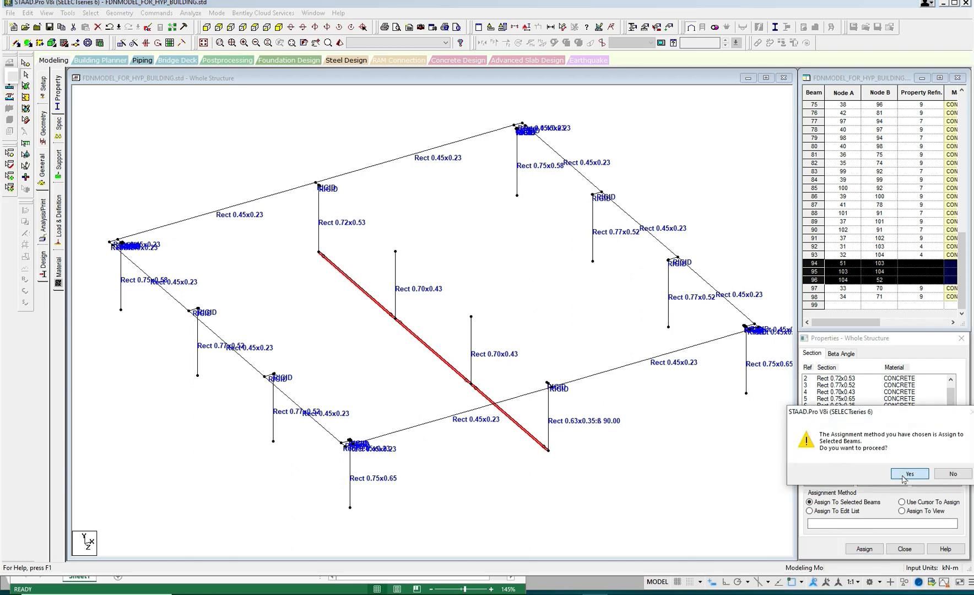
left_click(909, 473)
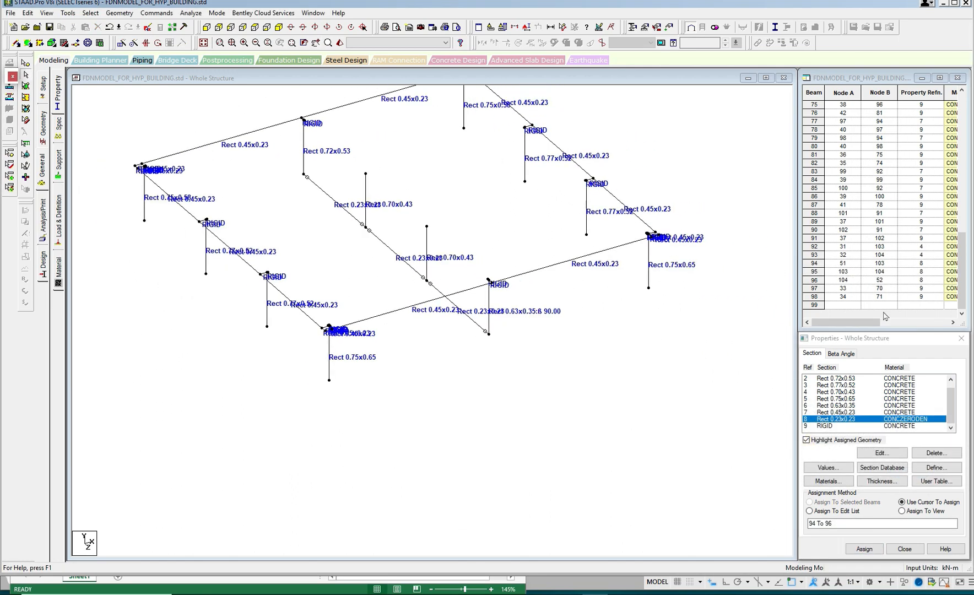
Create a fixed support and assign it to the base nodes of all the pedestals
left_click(59, 165)
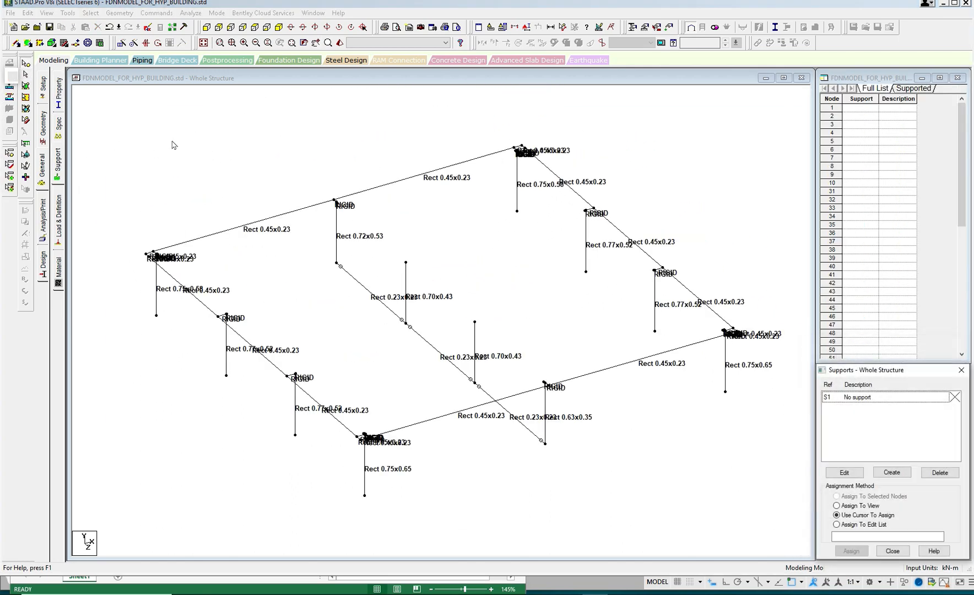
left_click(207, 27)
left_click_drag(141, 363, 772, 414)
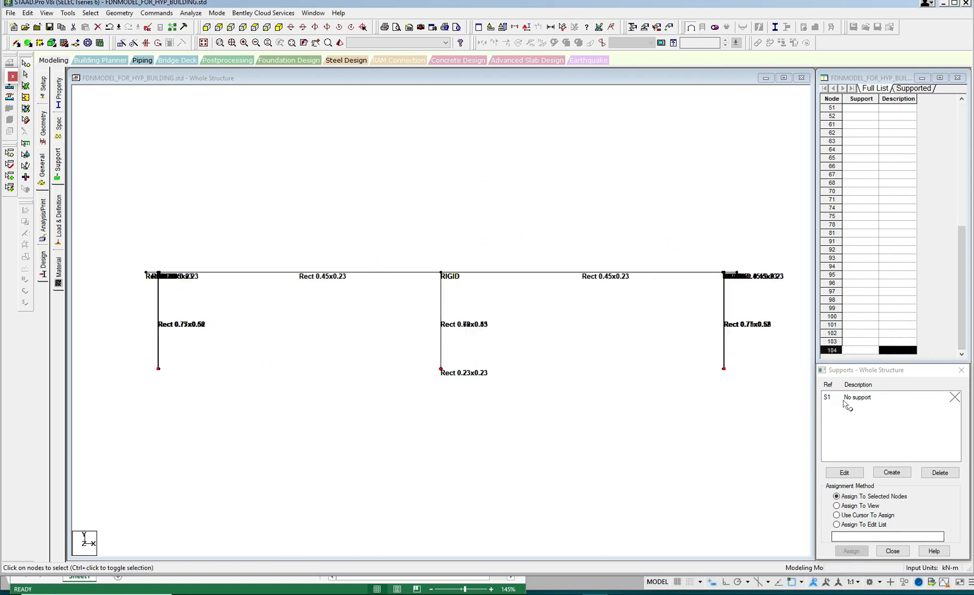
left_click(890, 473)
left_click(837, 366)
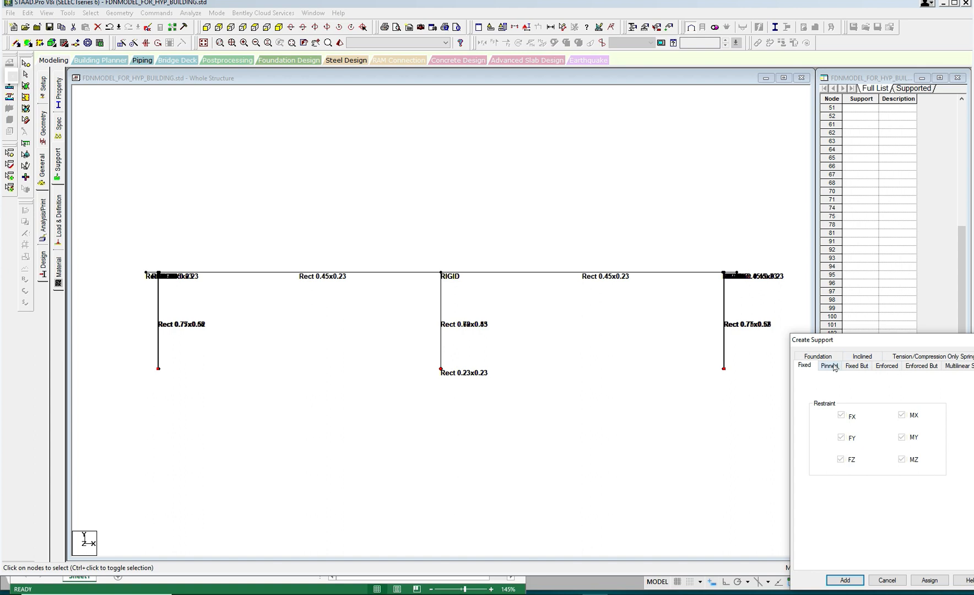
left_click(861, 578)
left_click_drag(119, 347, 764, 390)
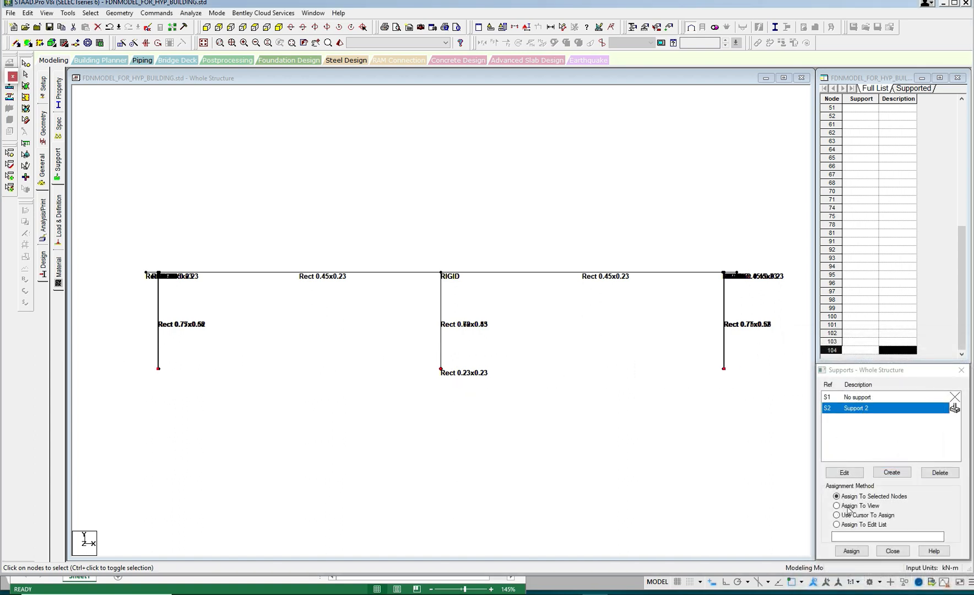
left_click(851, 551)
left_click(921, 493)
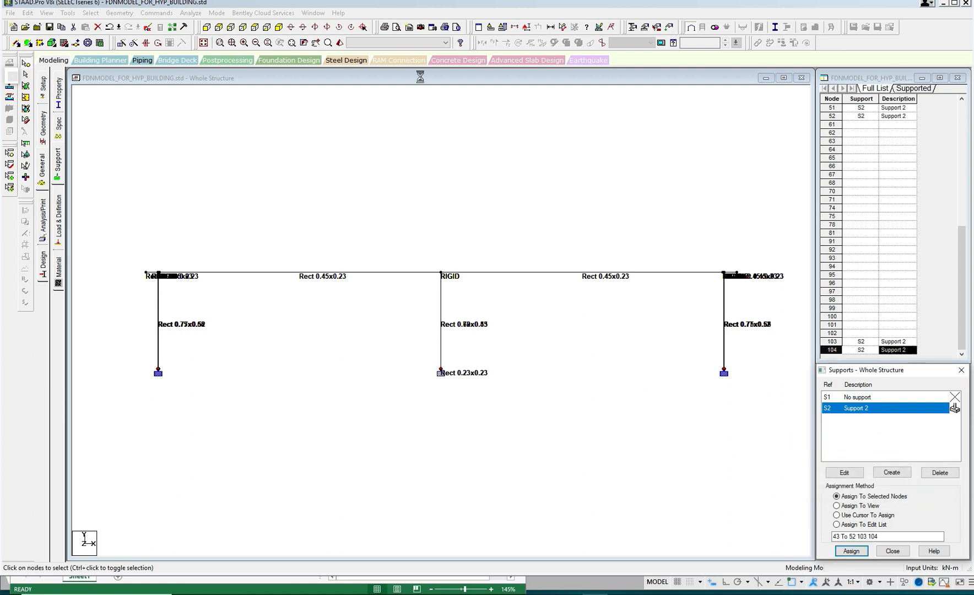
Examine the assigned supports at the pedestal bases in the isometric view of the whole structure
left_click(279, 27)
scroll(386, 201, "up", 5)
scroll(401, 207, "down", 2)
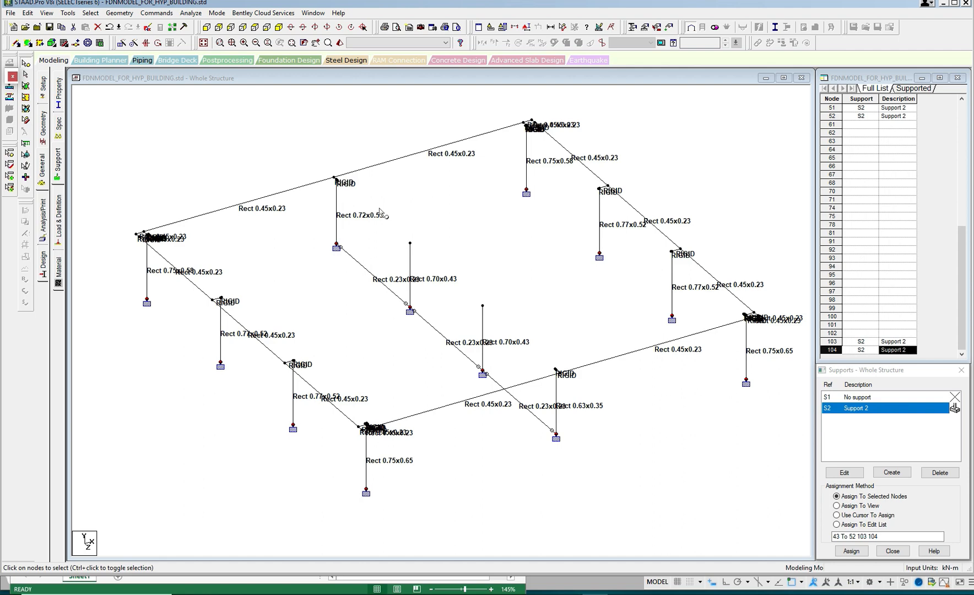
scroll(461, 242, "up", 5)
middle_click_drag(448, 258, 493, 254)
scroll(501, 243, "up", 6)
scroll(501, 243, "down", 5)
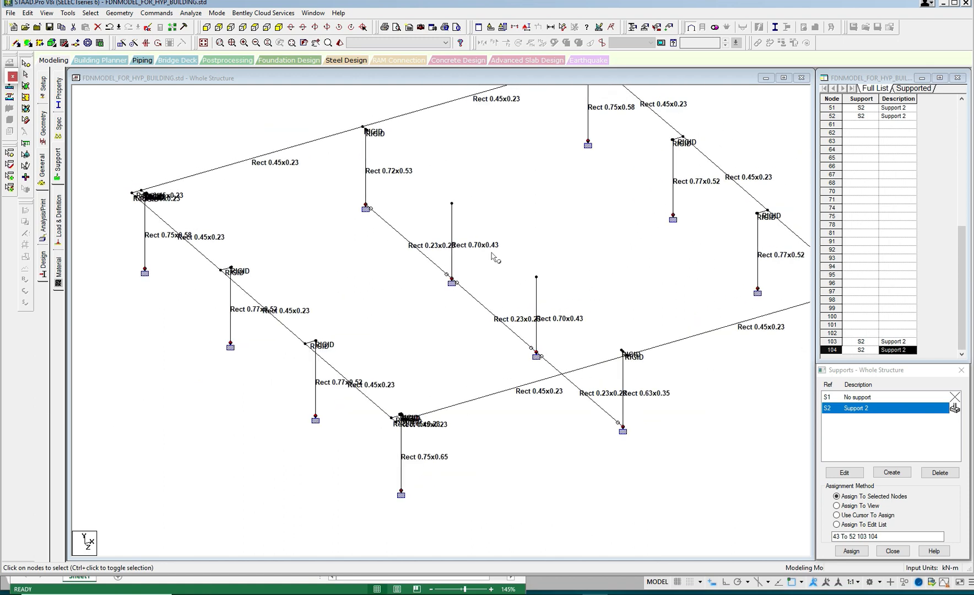
scroll(493, 255, "up", 2)
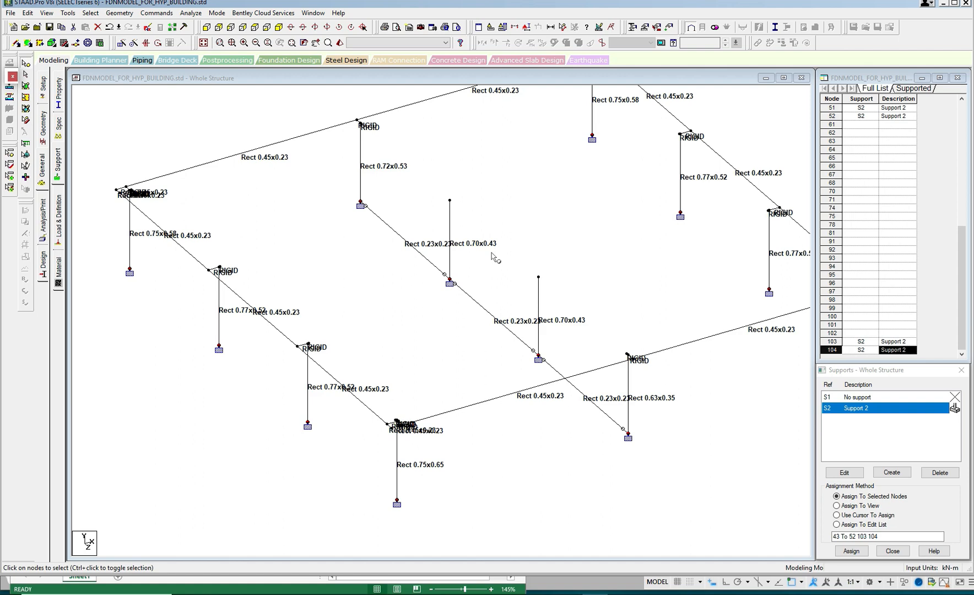
middle_click_drag(491, 253, 466, 270)
scroll(467, 270, "down", 3)
key("Escape")
scroll(466, 271, "down", 3)
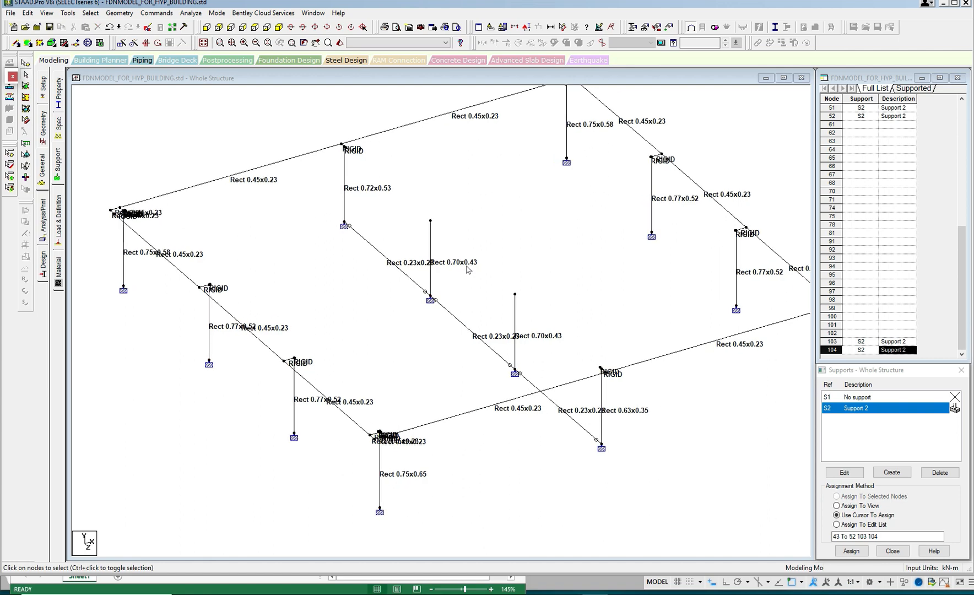
scroll(466, 269, "up", 1)
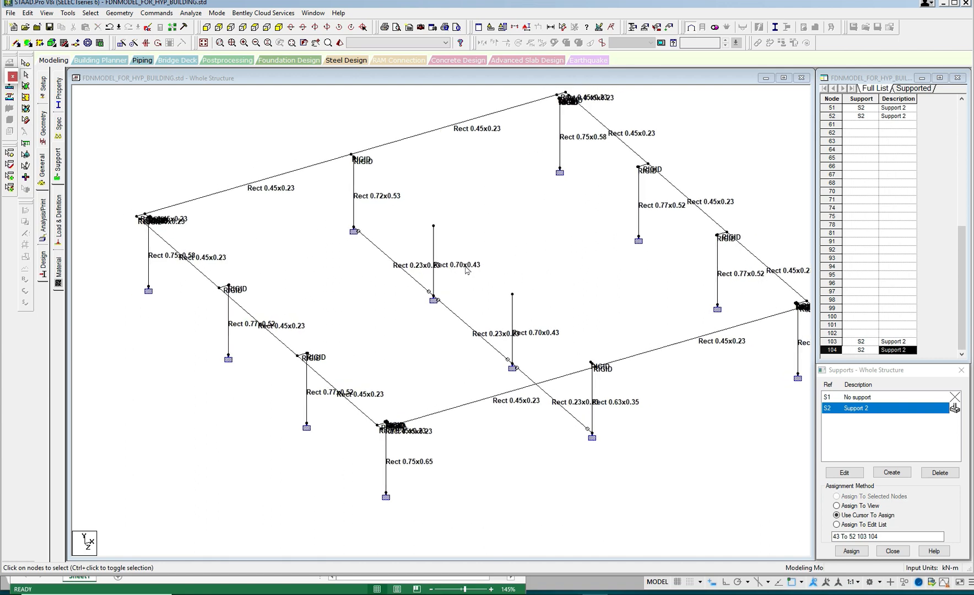
Switch to Excel and open the recent workbook that holds the support reaction and JOINT LOAD tables per load case
left_click(418, 594)
key("alt+f")
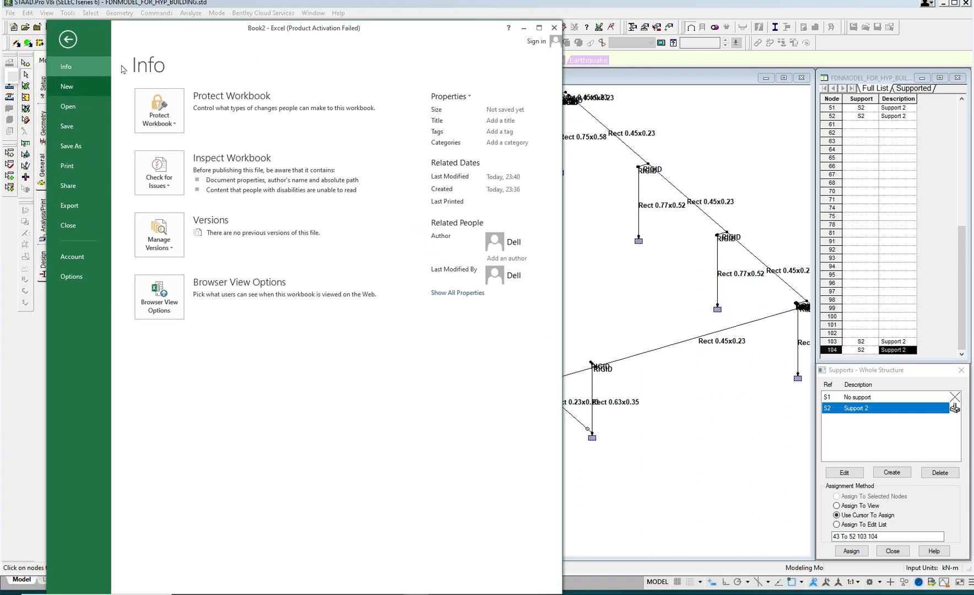
left_click(73, 109)
left_click(357, 145)
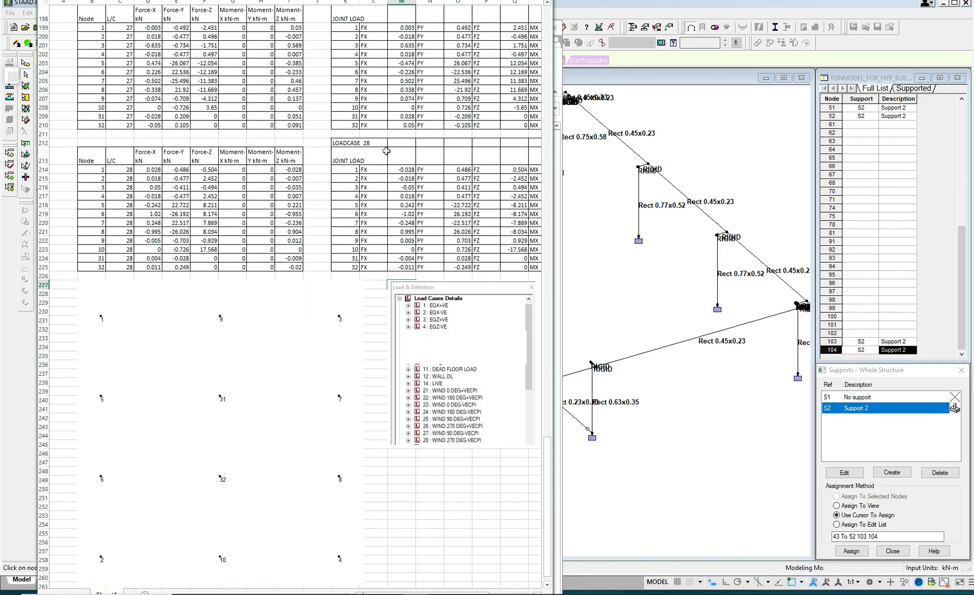
scroll(386, 151, "up", 8)
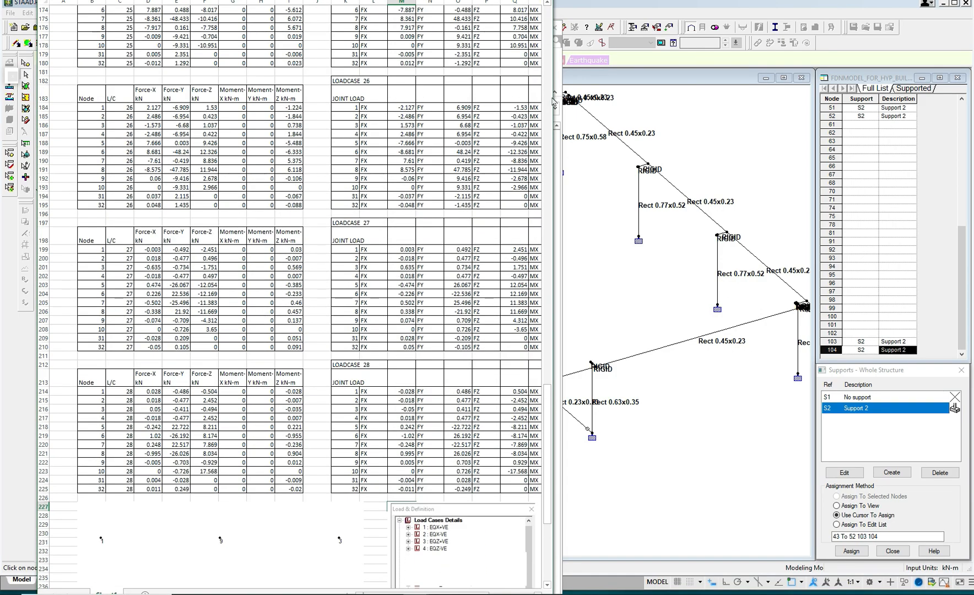
Widen the reaction workbook's window and copy the JOINT LOAD tables for all load cases from LOADCASE 1 to LOADCASE 28
left_click(607, 192)
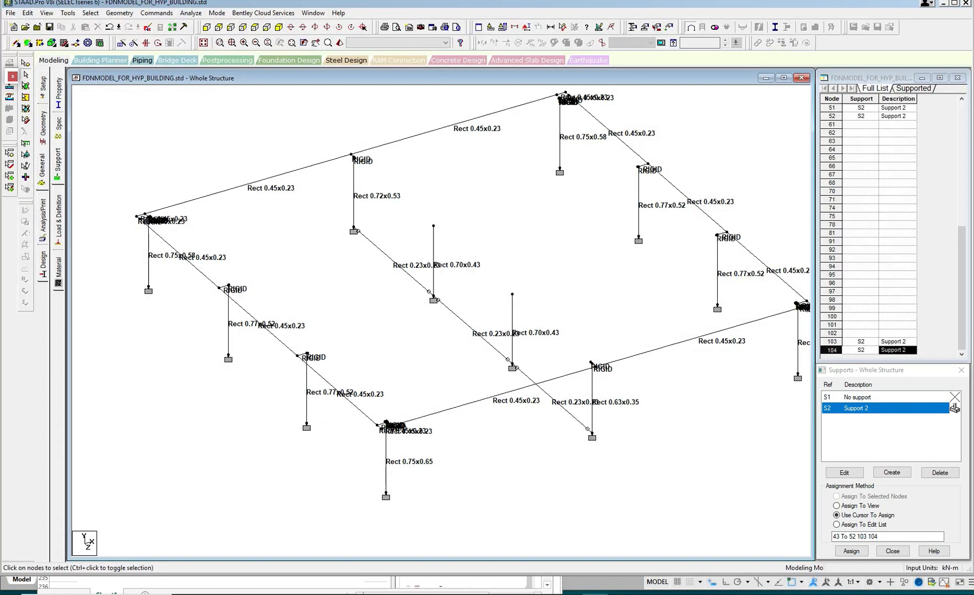
mouse_move(417, 593)
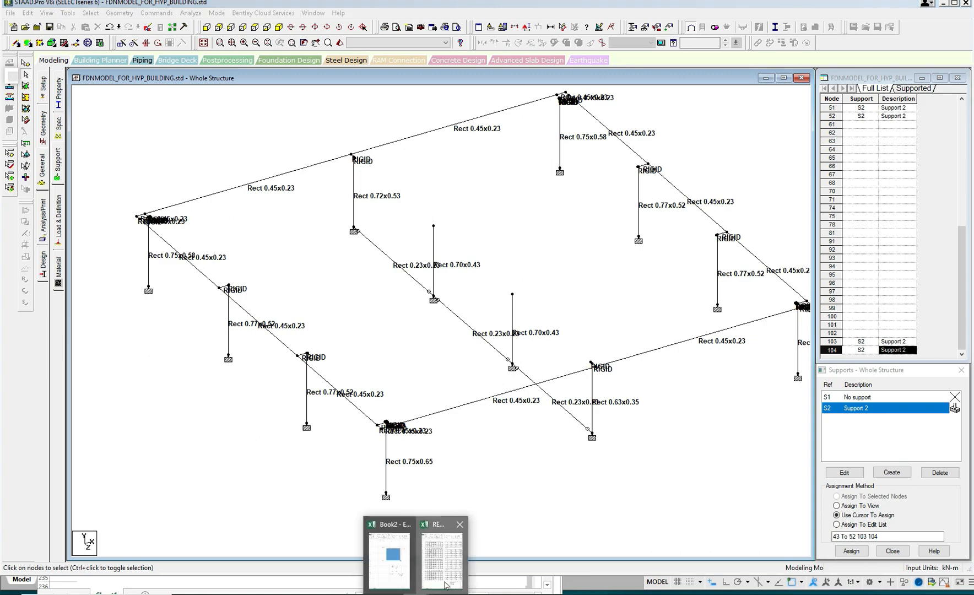
left_click(442, 556)
left_click_drag(550, 20, 837, 19)
left_click(784, 203)
left_click_drag(834, 389, 880, 13)
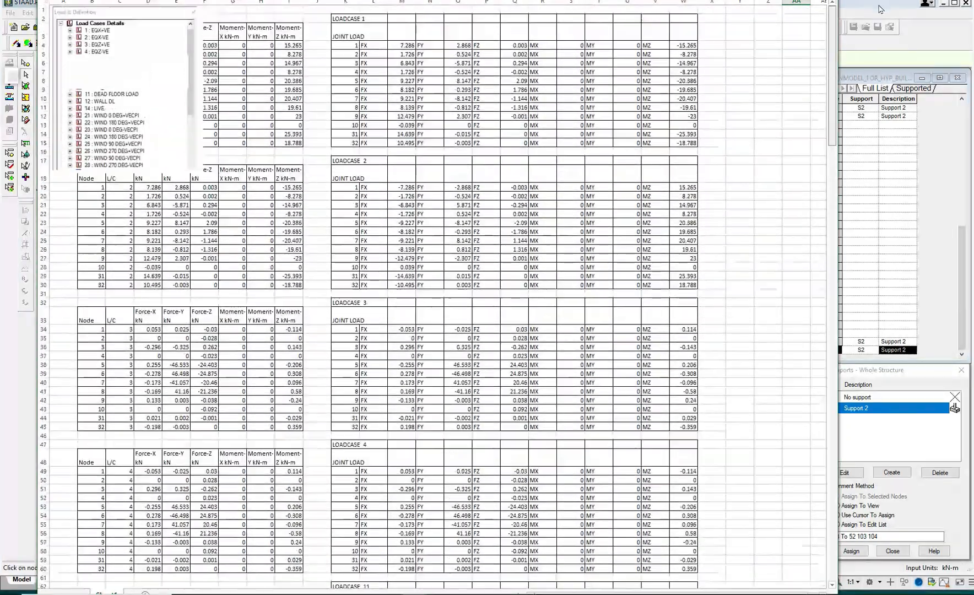
left_click_drag(347, 18, 691, 589)
right_click(606, 362)
left_click(632, 380)
scroll(630, 374, "up", 20)
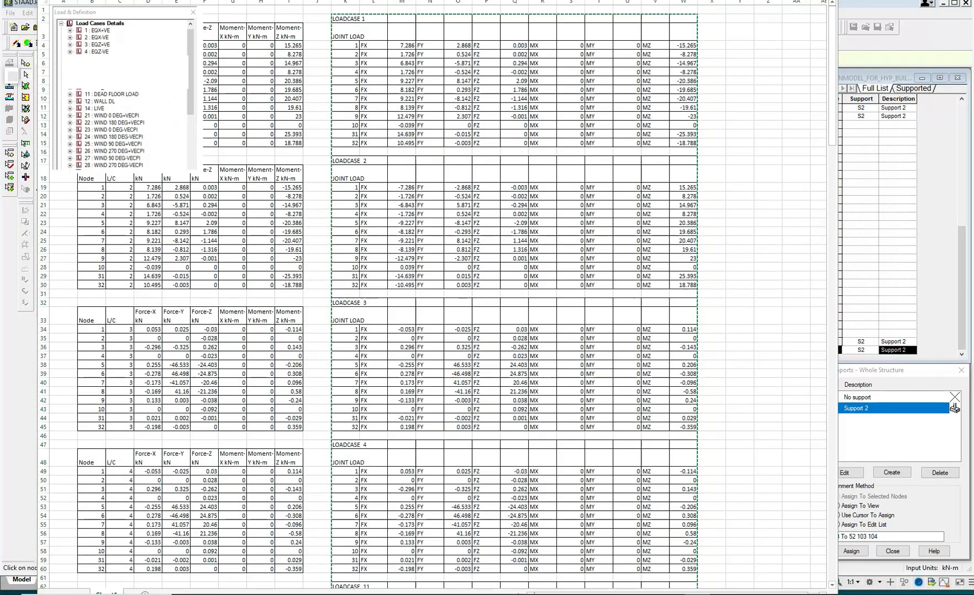
Switch back to STAAD.Pro, save the modified structure and open its input file in the command editor
key("alt+Tab")
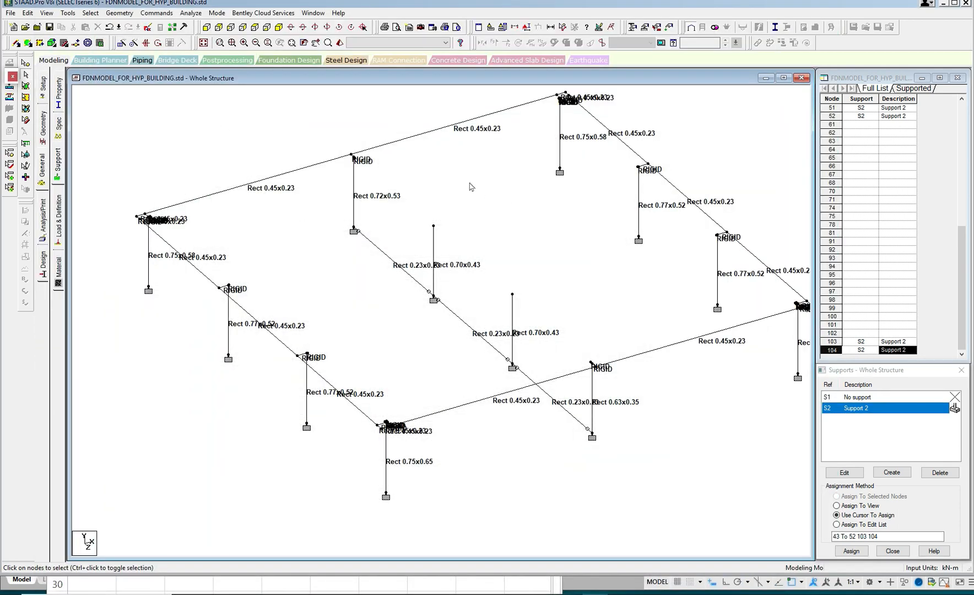
left_click(148, 28)
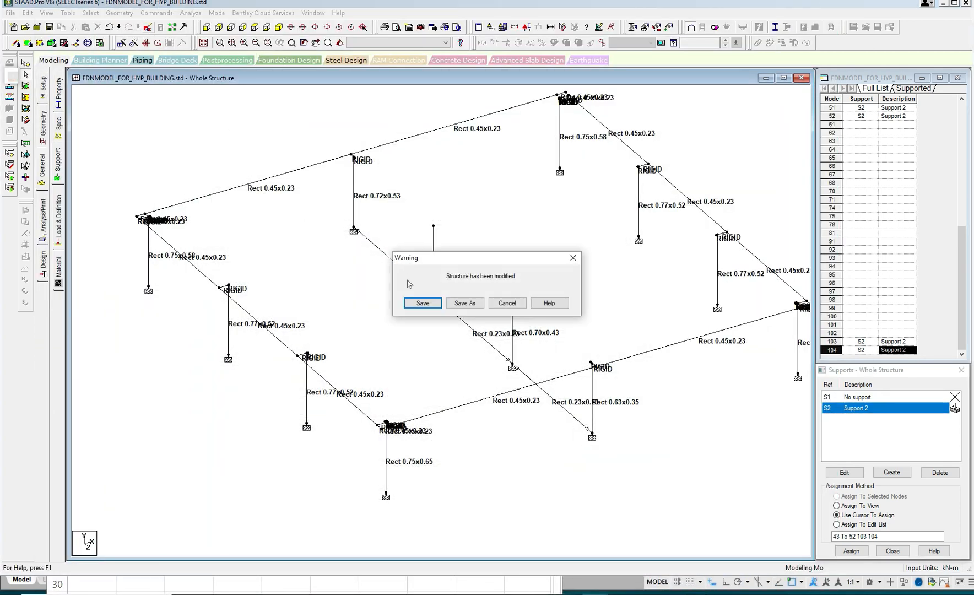
left_click(432, 304)
scroll(432, 304, "down", 1)
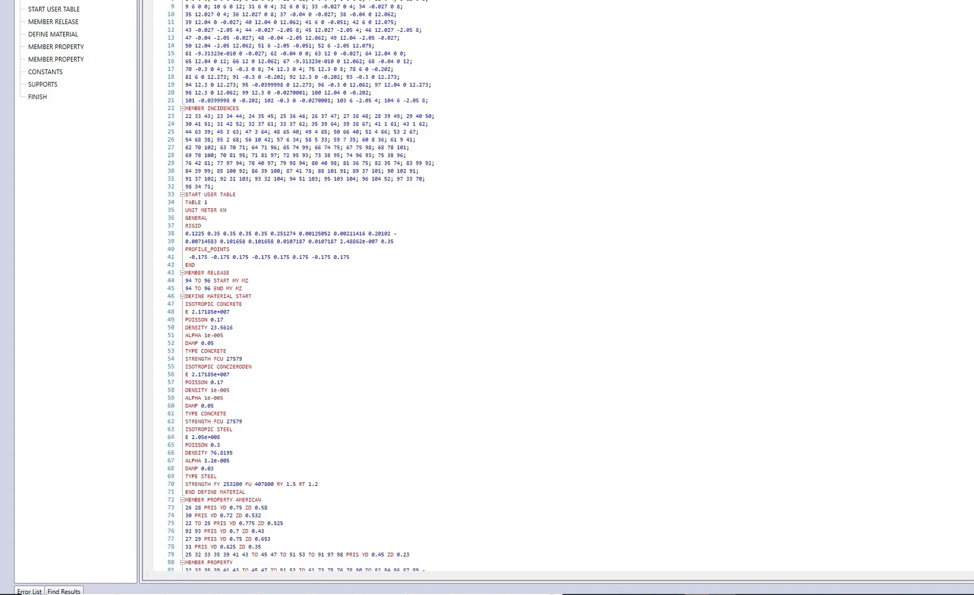
scroll(432, 303, "down", 4)
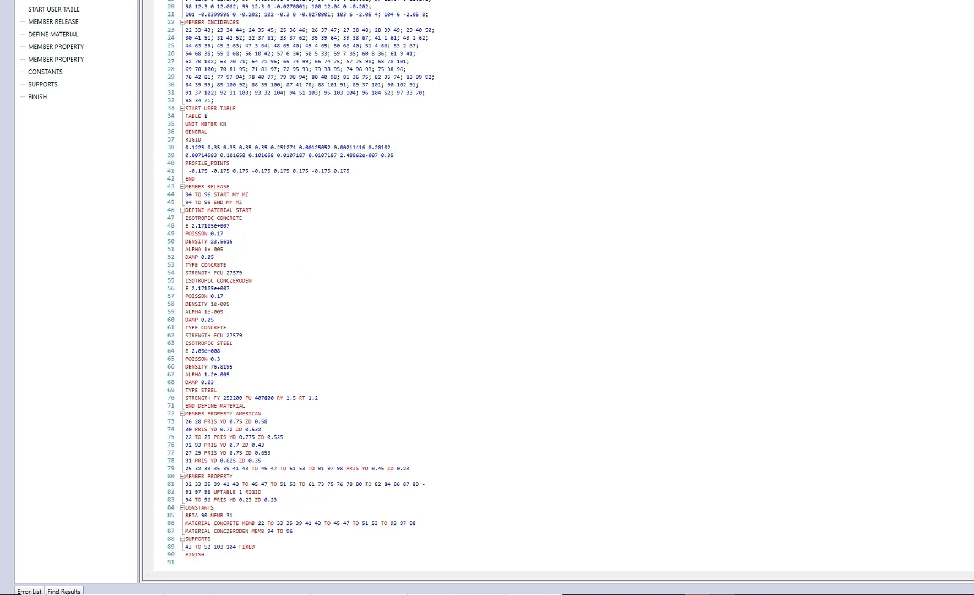
Paste the copied load case tables on a new line between the SUPPORTS data and FINISH, saving and closing the input file
left_click(255, 546)
key("Return")
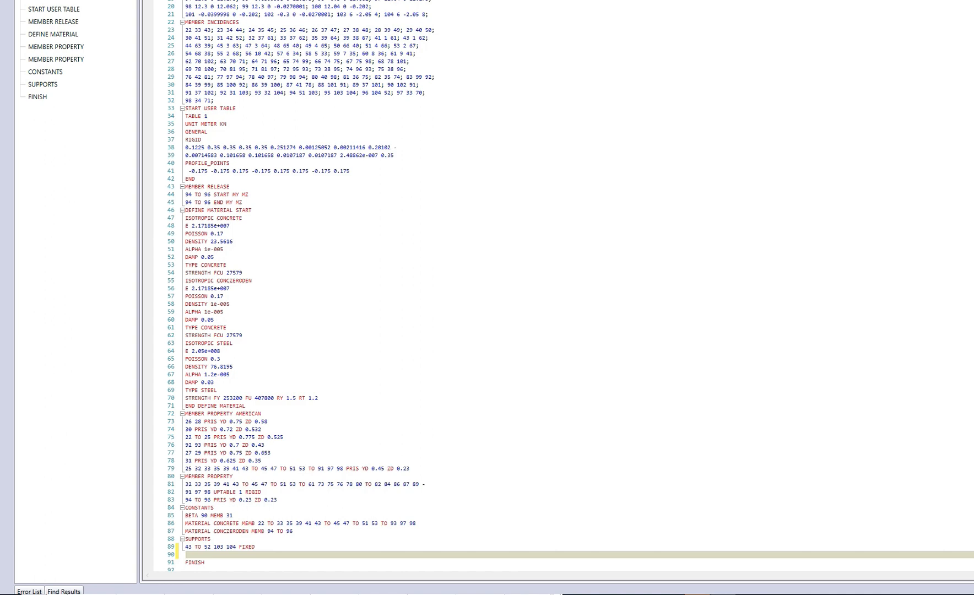
key("ctrl+v")
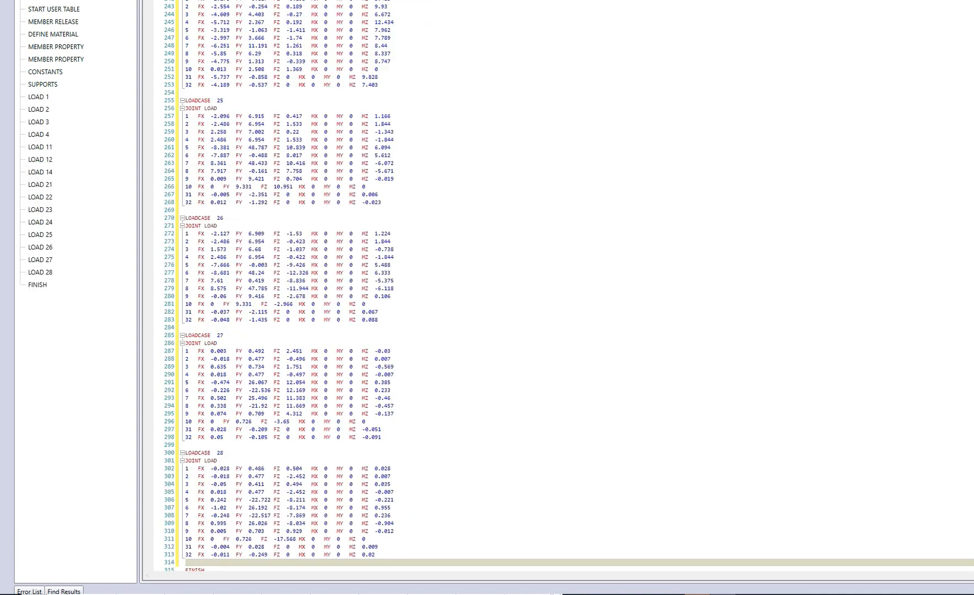
scroll(576, 287, "up", 5)
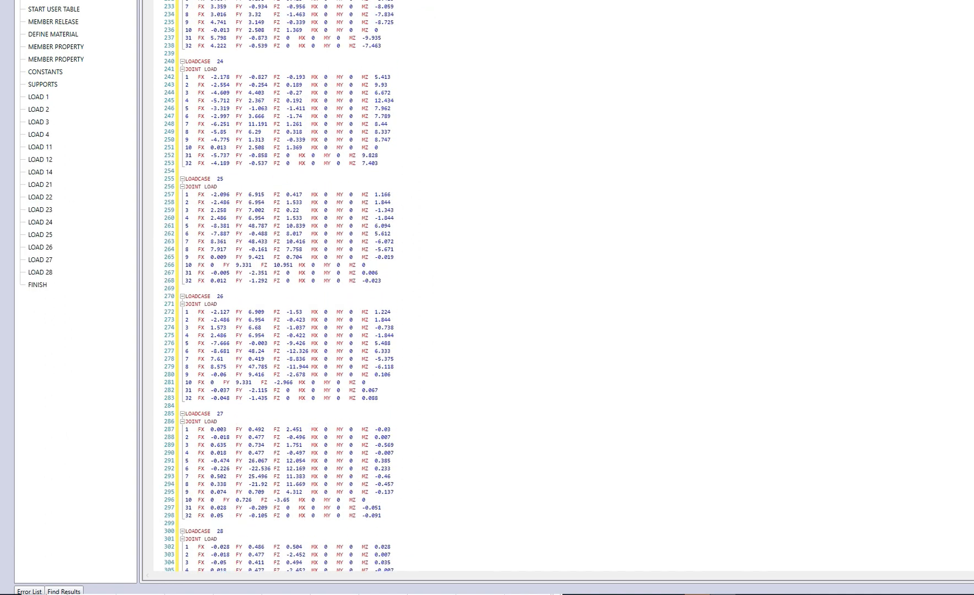
key("ctrl+s")
key("alt+F4")
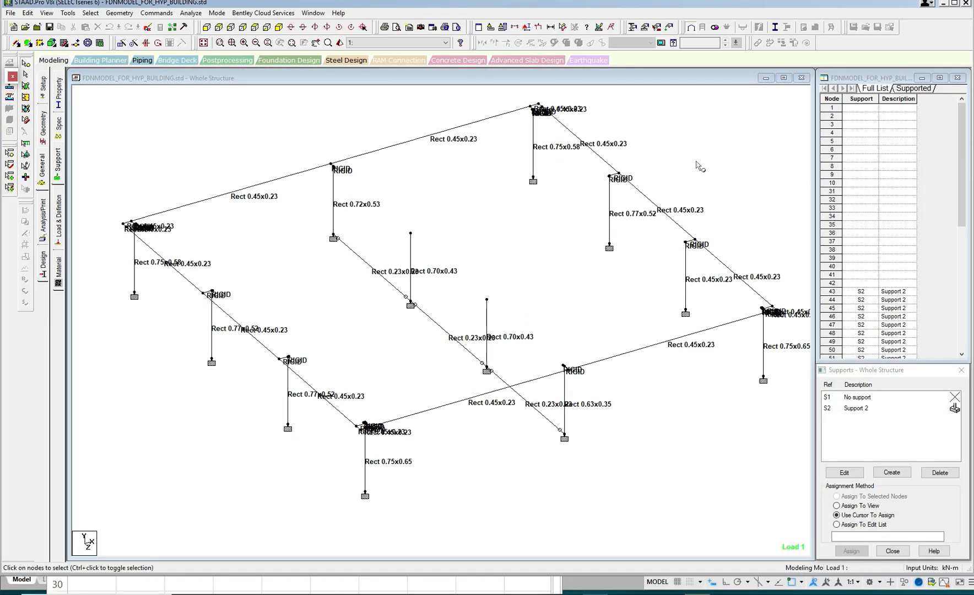
List the imported load cases and examine how the joint loads of load case 1 act on the pedestal tops
left_click(60, 206)
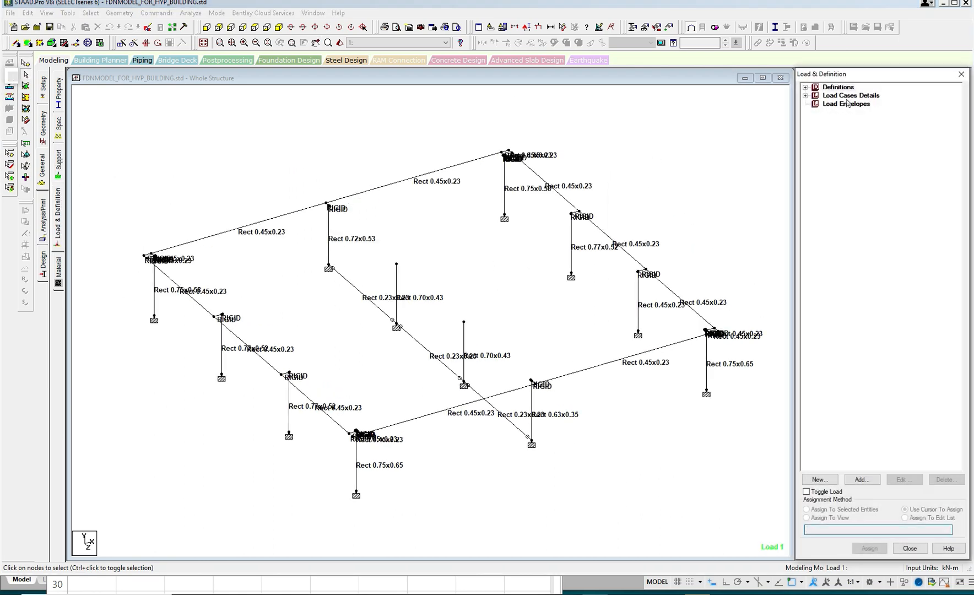
left_click(806, 96)
left_click(815, 104)
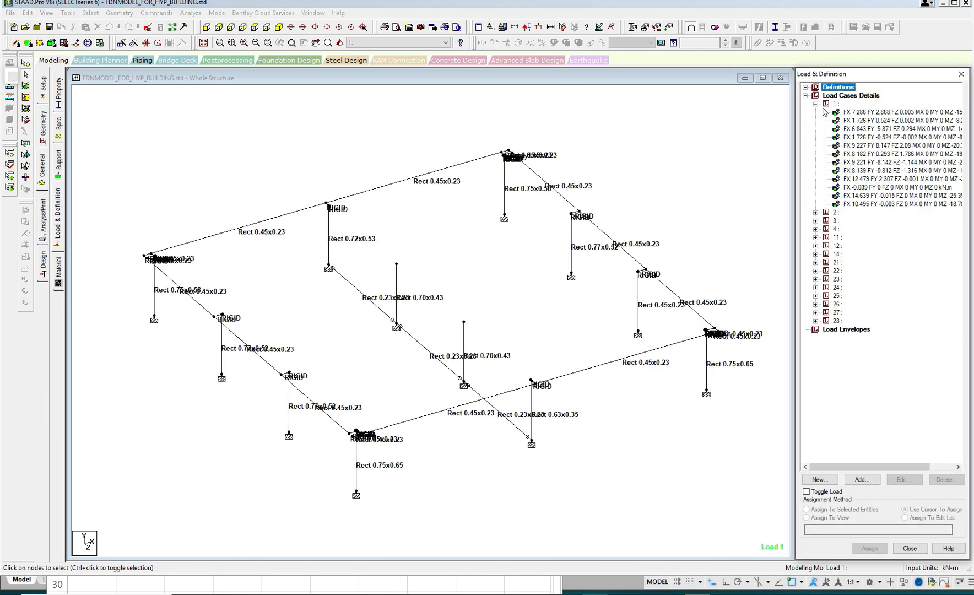
left_click(882, 112)
scroll(557, 211, "up", 5)
scroll(370, 239, "up", 5)
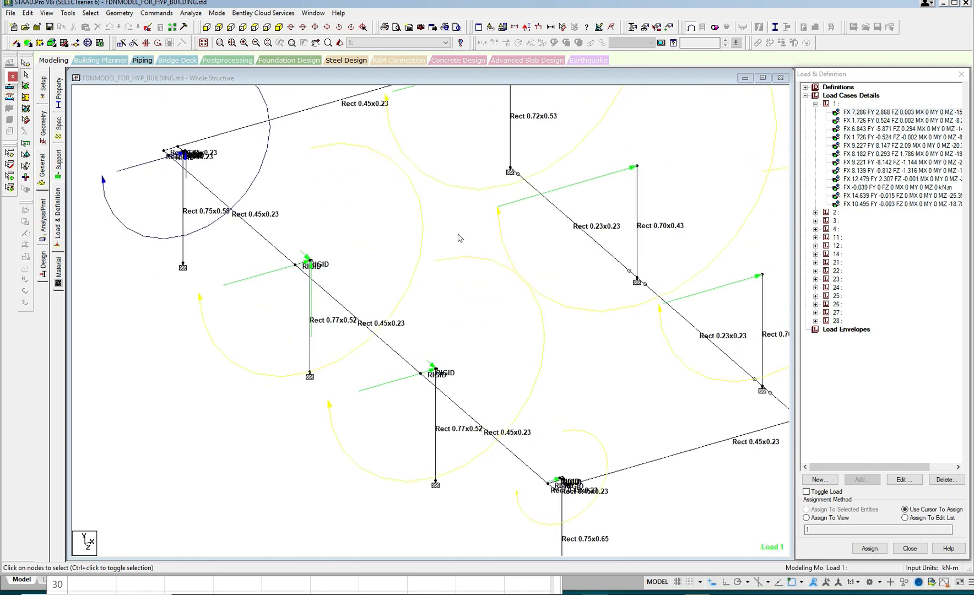
scroll(331, 233, "up", 2)
scroll(332, 234, "down", 3)
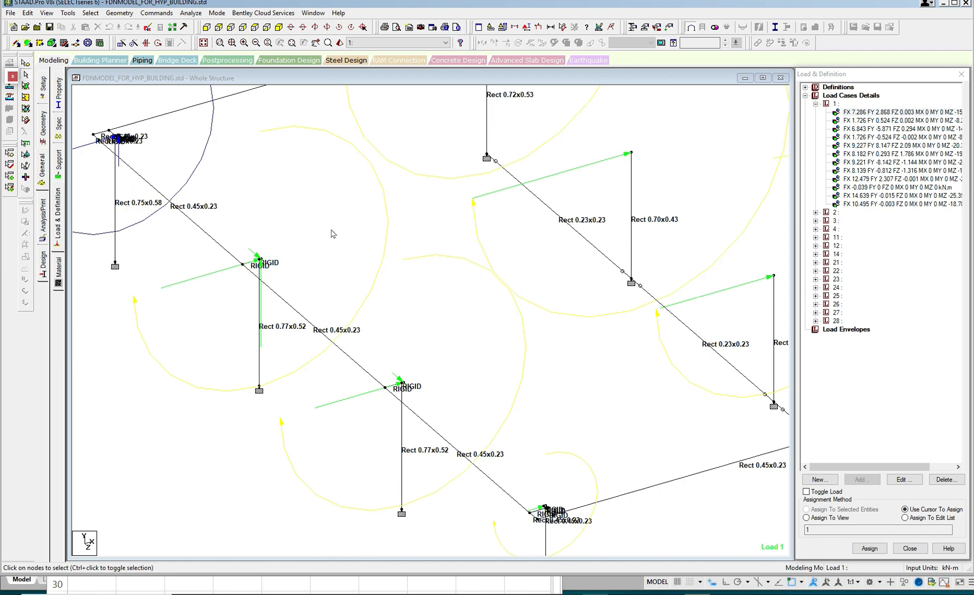
scroll(331, 233, "down", 1)
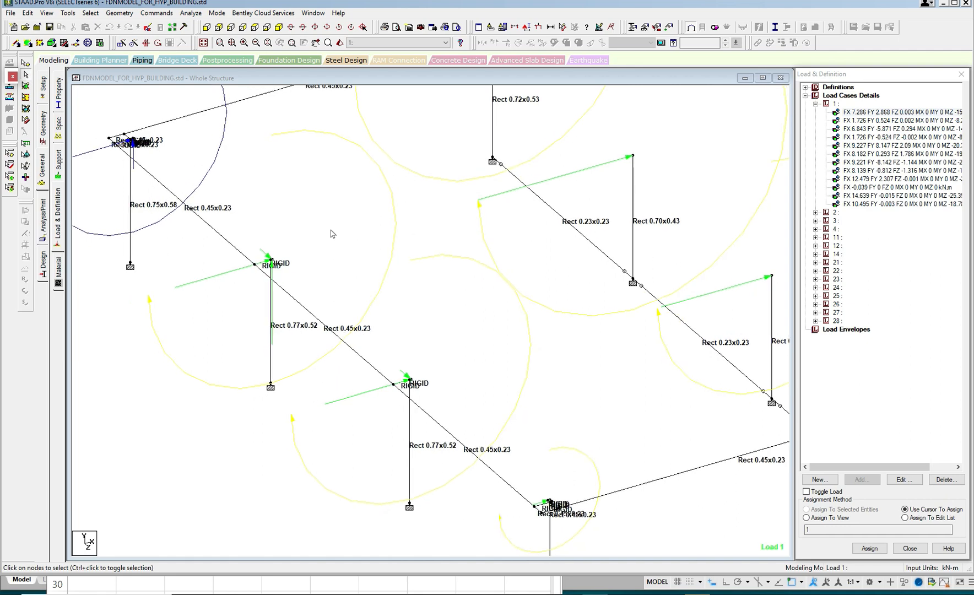
middle_click_drag(333, 226, 452, 285)
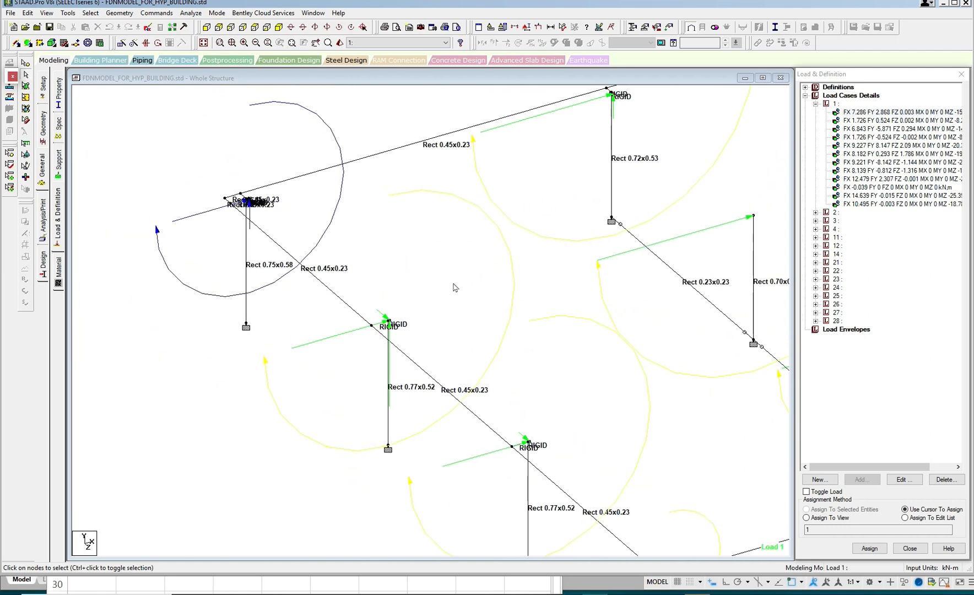
Display load case 11 and examine its joint forces and moments across the pedestals
left_click(816, 238)
left_click(852, 246)
middle_click_drag(644, 224, 536, 269)
scroll(476, 292, "down", 3)
middle_click_drag(633, 257, 515, 290)
scroll(513, 290, "down", 1)
scroll(512, 289, "down", 3)
middle_click_drag(672, 277, 565, 235)
scroll(526, 274, "down", 2)
scroll(527, 275, "down", 2)
scroll(545, 272, "down", 2)
scroll(561, 283, "up", 4)
scroll(561, 283, "down", 2)
scroll(567, 253, "down", 2)
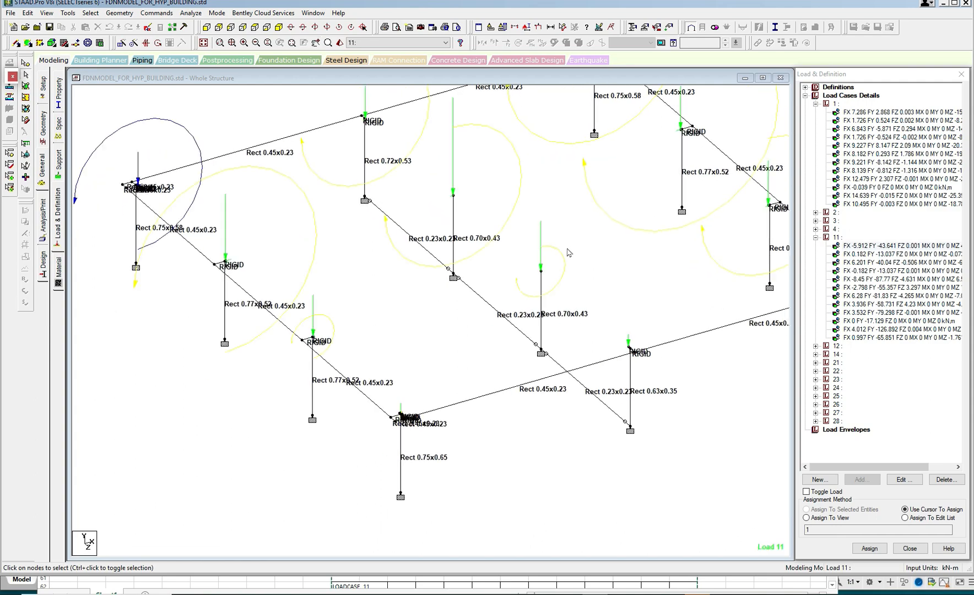
scroll(565, 255, "up", 2)
scroll(564, 254, "down", 1)
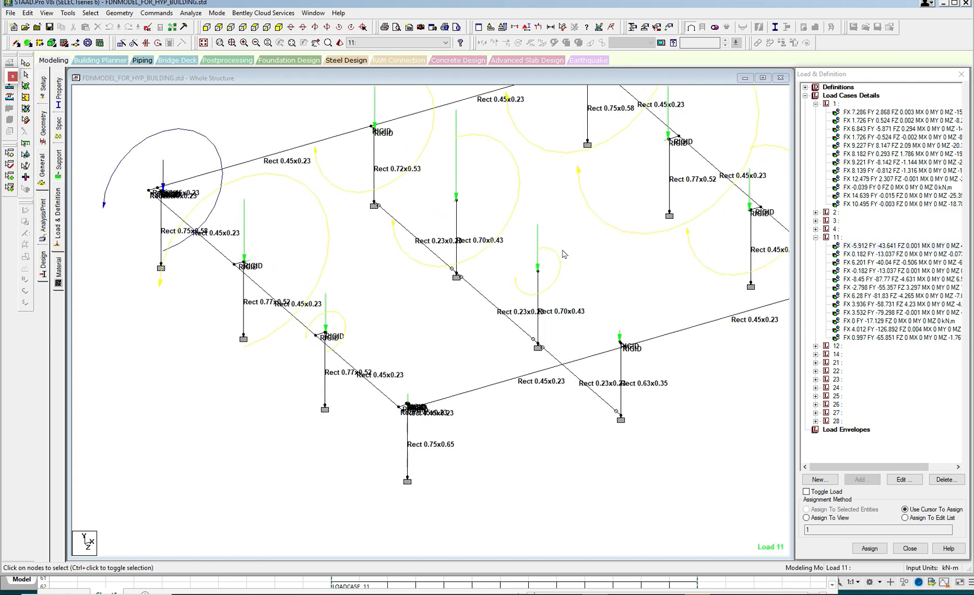
middle_click_drag(332, 312, 444, 282)
scroll(444, 283, "up", 4)
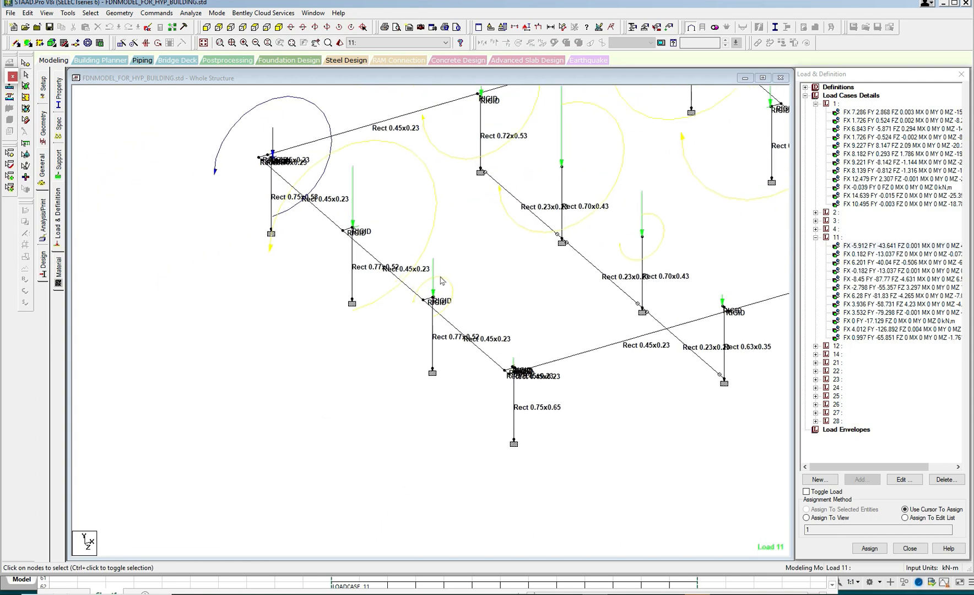
scroll(444, 282, "down", 1)
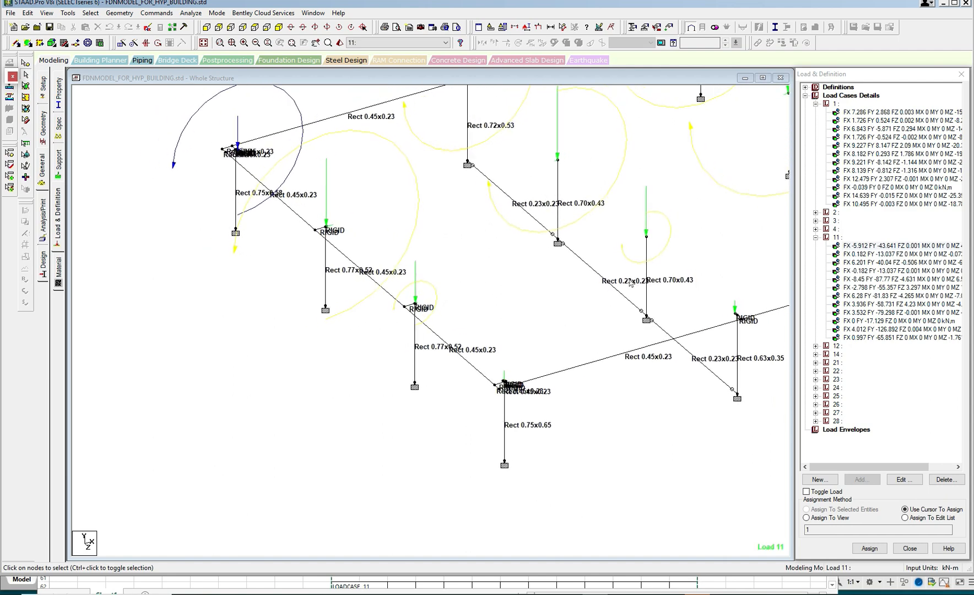
Add a uniform member force of -4.5 kN/m in the GY direction to load case 11
left_click(836, 238)
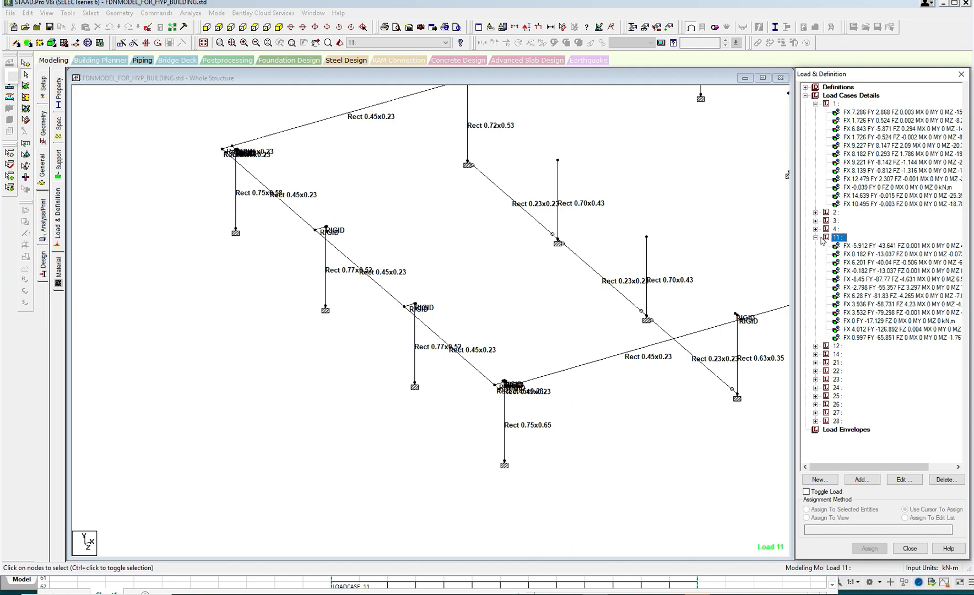
middle_click_drag(565, 381, 563, 384)
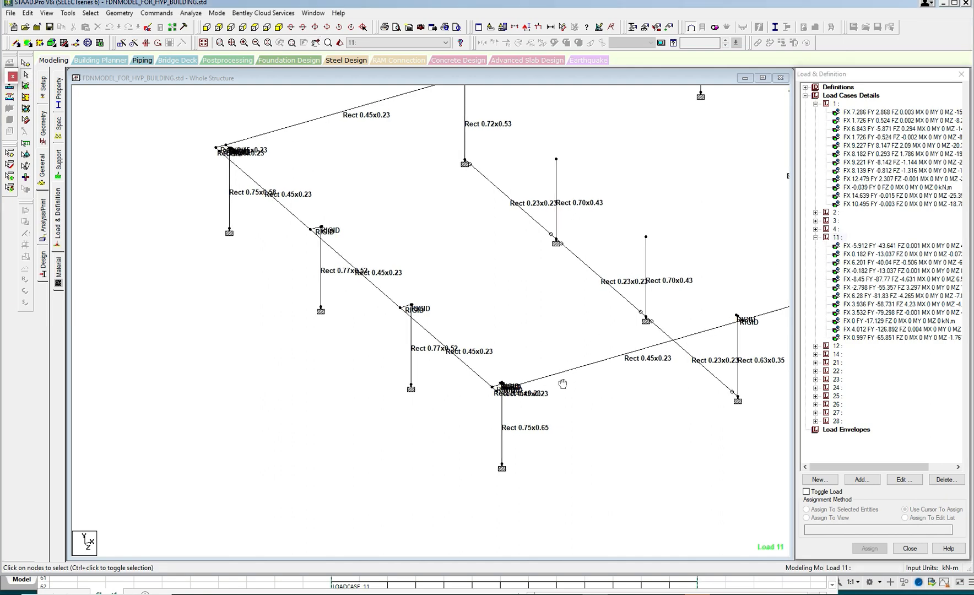
left_click(864, 480)
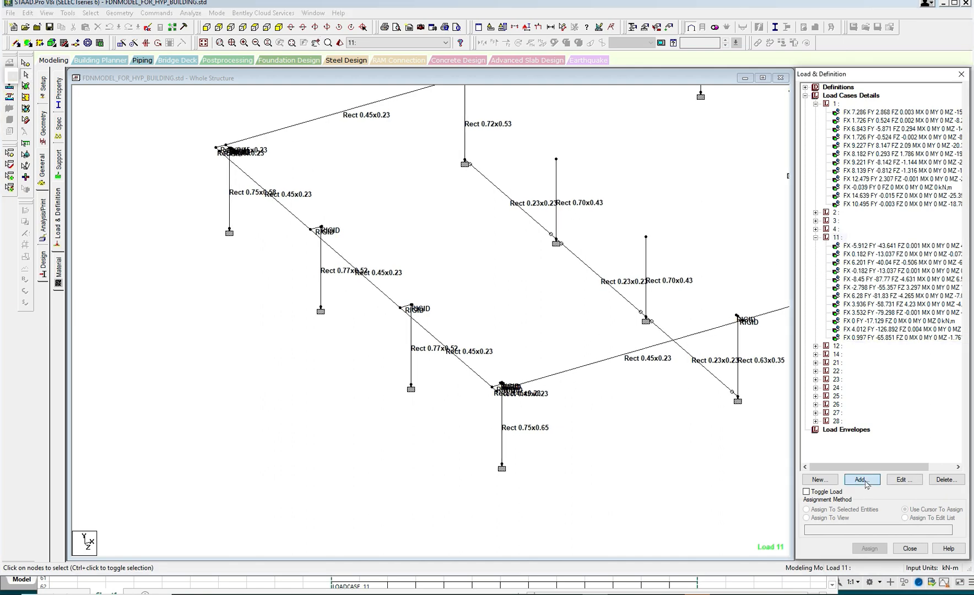
left_click(275, 160)
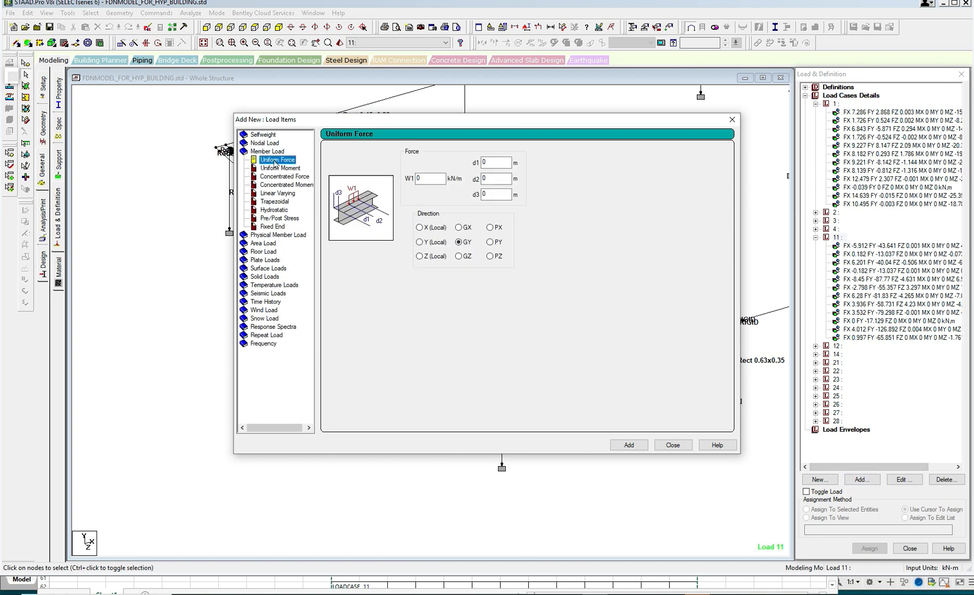
left_click_drag(427, 179, 403, 182)
left_click(628, 444)
left_click(672, 444)
left_click(874, 347)
Select all Rect 0.45x0.23 beams by property and assign them the -4.5 kN/m uniform load
scroll(612, 362, "up", 1)
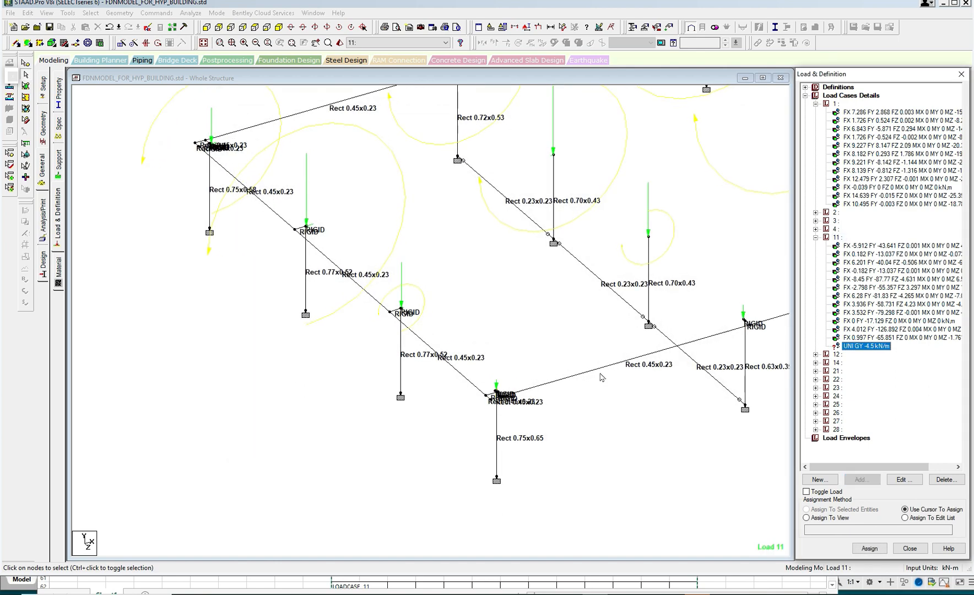
left_click(91, 13)
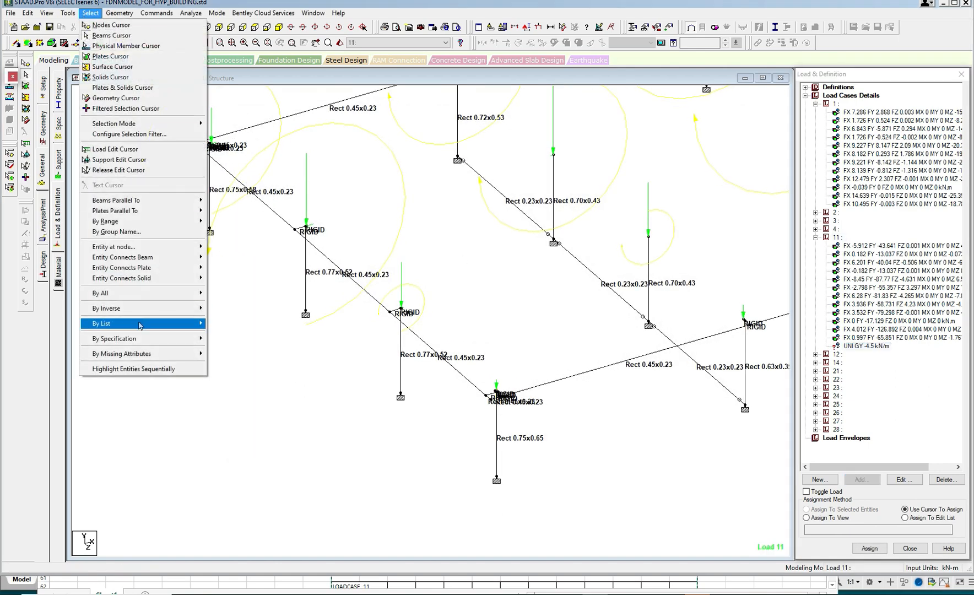
mouse_move(141, 340)
left_click(257, 350)
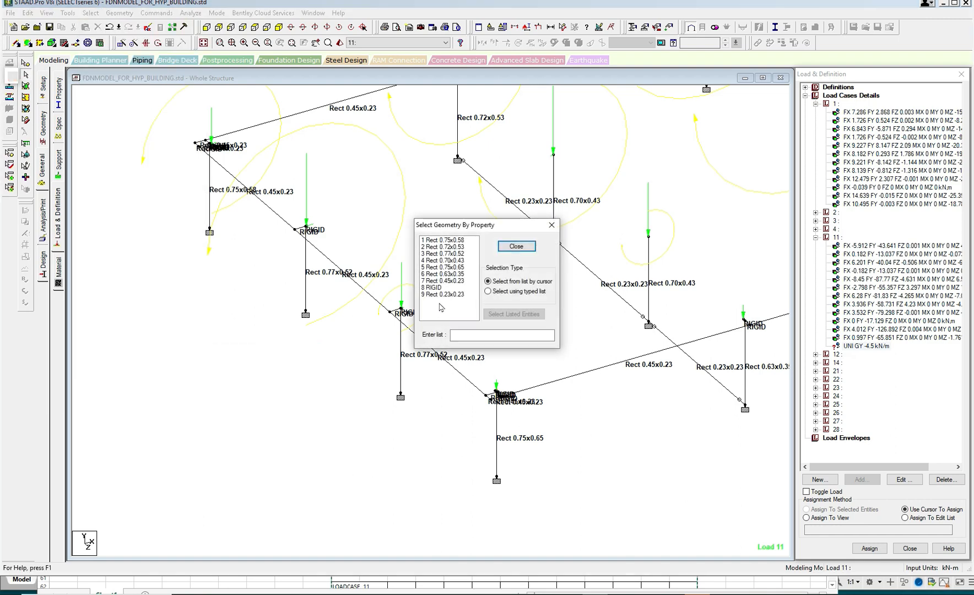
left_click(452, 281)
left_click(551, 225)
scroll(552, 270, "down", 1)
middle_click_drag(536, 285, 415, 294)
scroll(556, 254, "down", 1)
middle_click_drag(693, 248, 638, 289)
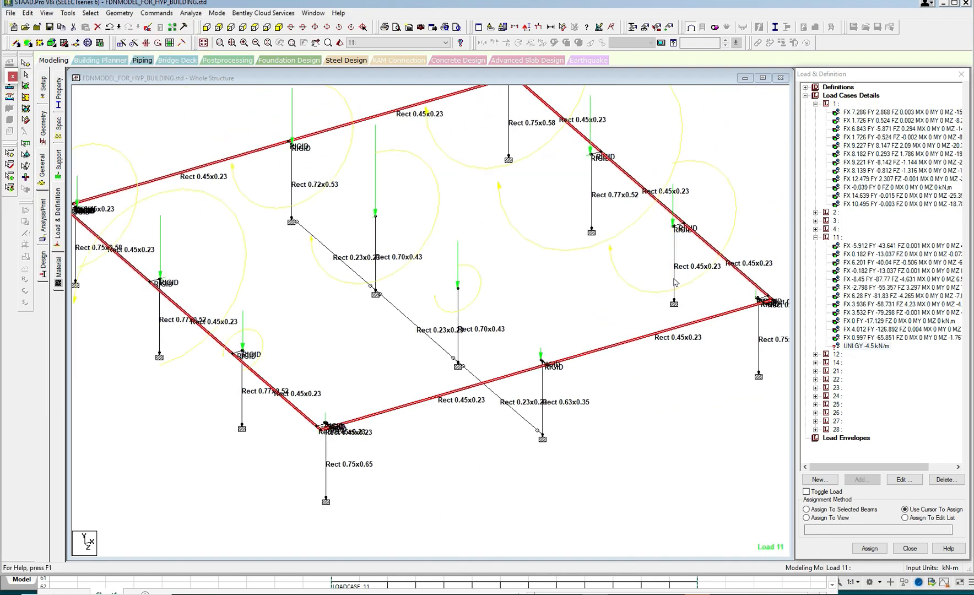
left_click(826, 509)
left_click(870, 548)
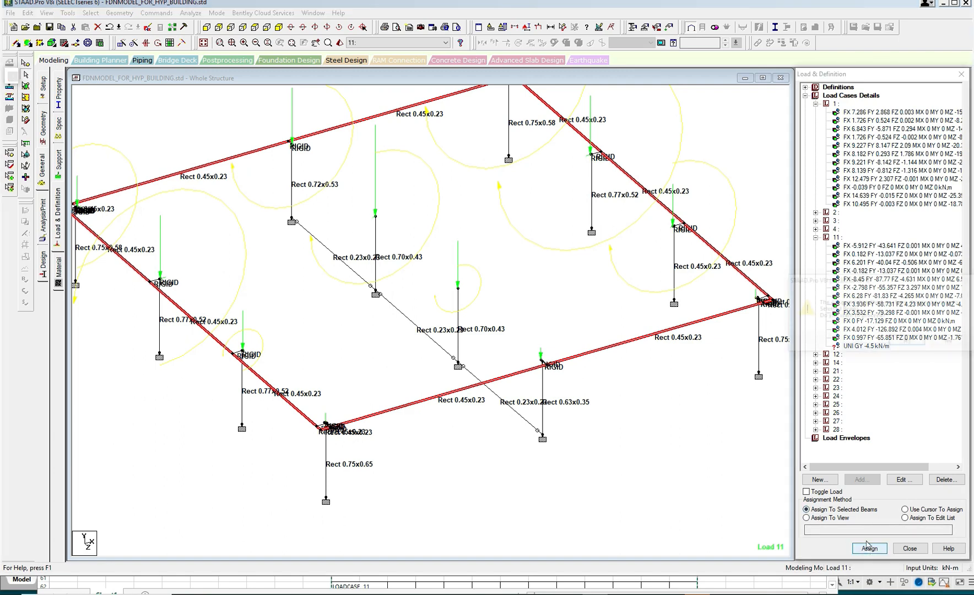
left_click(910, 343)
scroll(462, 321, "up", 1)
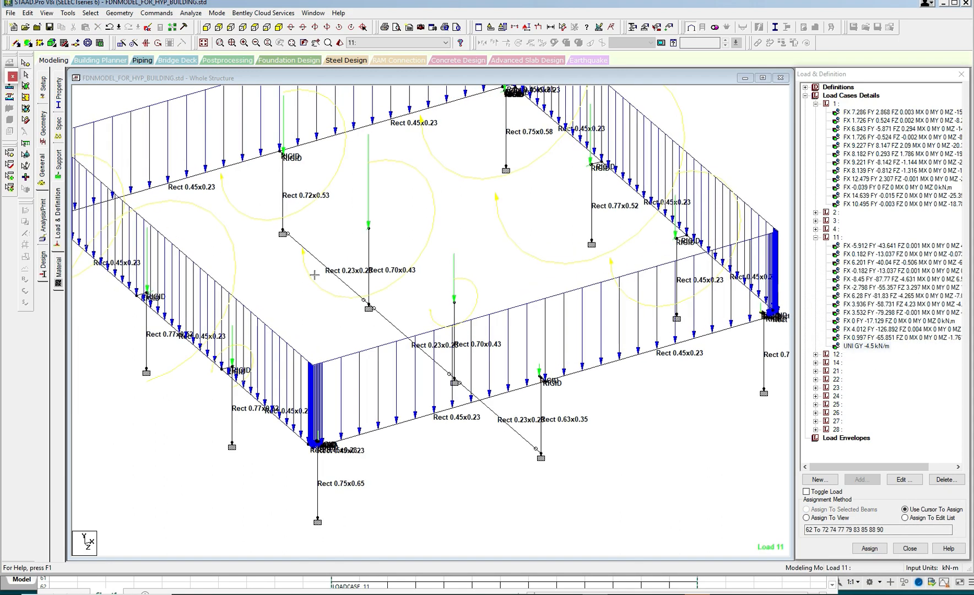
Label the members with section references and assign Rect 0.77x0.52 to the edge pedestal that carries the Rect 0.45x0.23 section
left_click(55, 106)
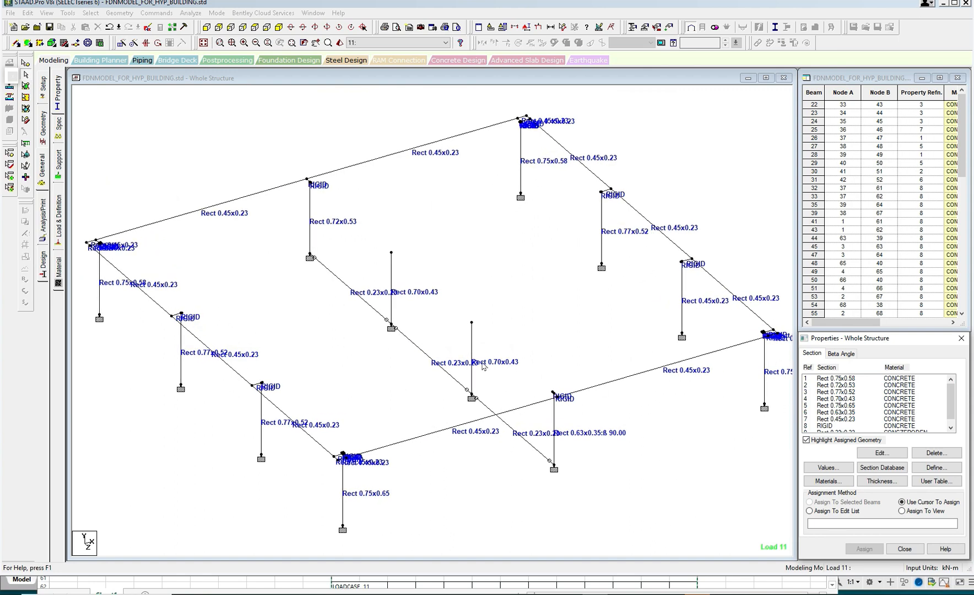
left_click(345, 375)
key("shift+p")
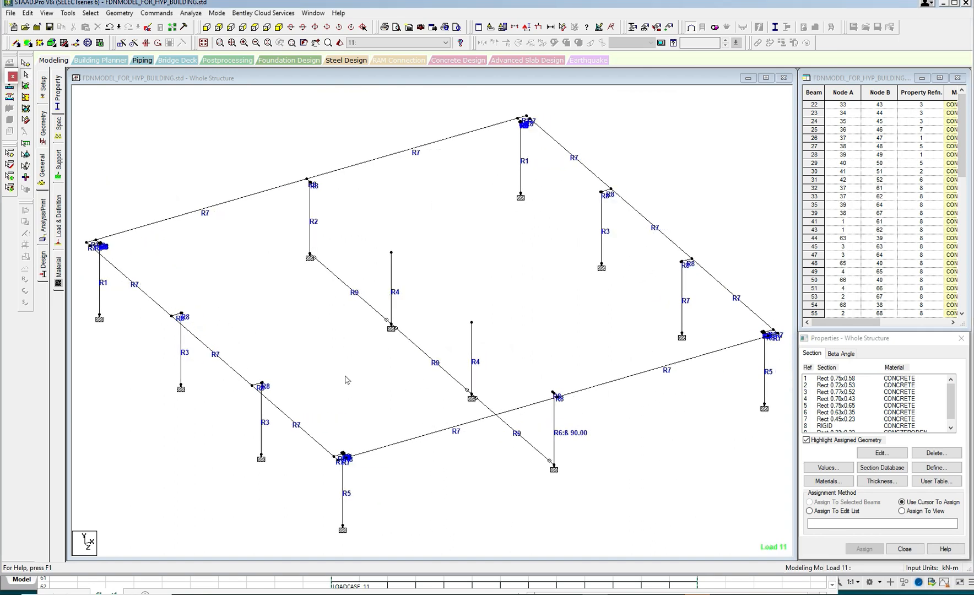
left_click(832, 392)
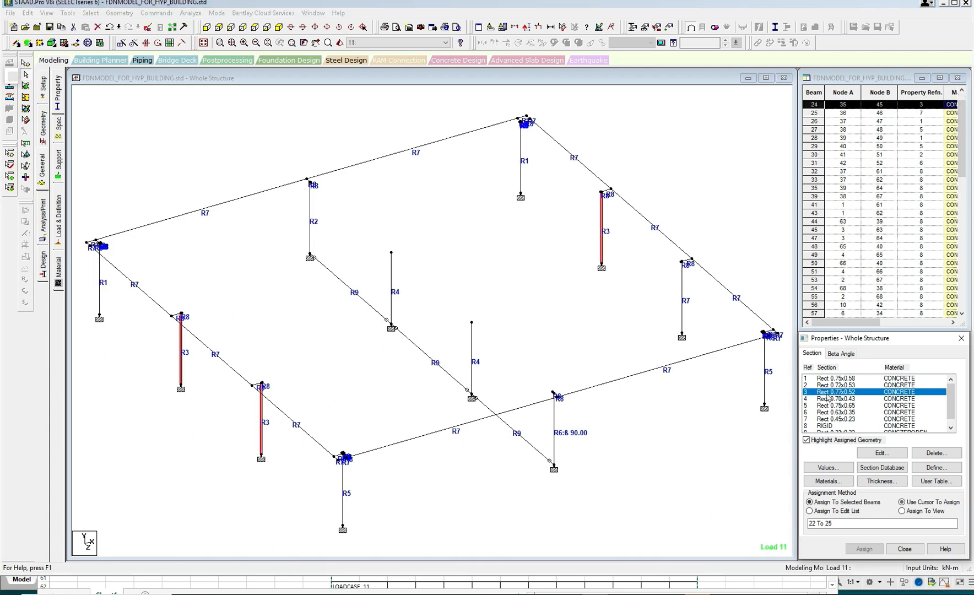
left_click(865, 548)
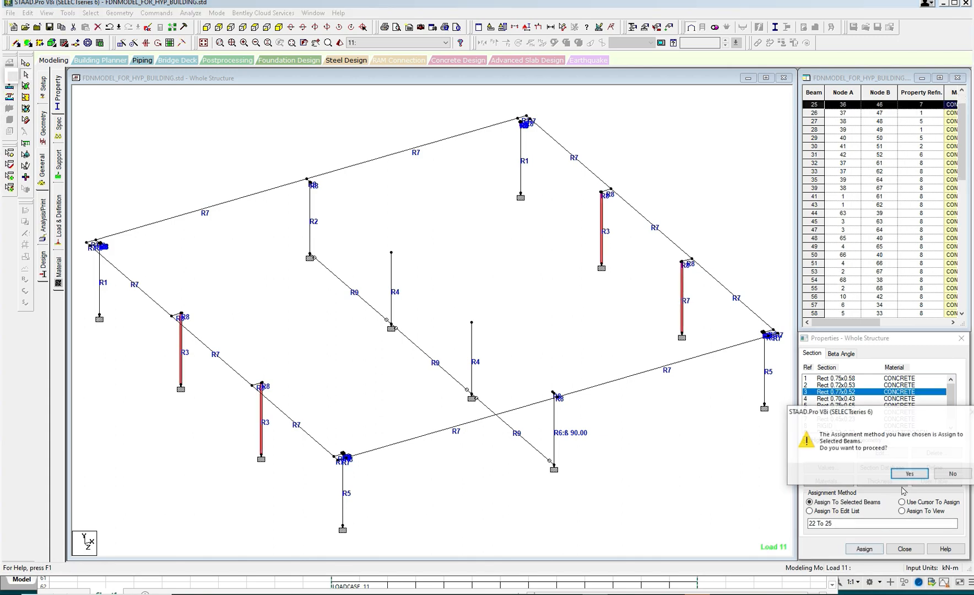
left_click(898, 477)
left_click(665, 476)
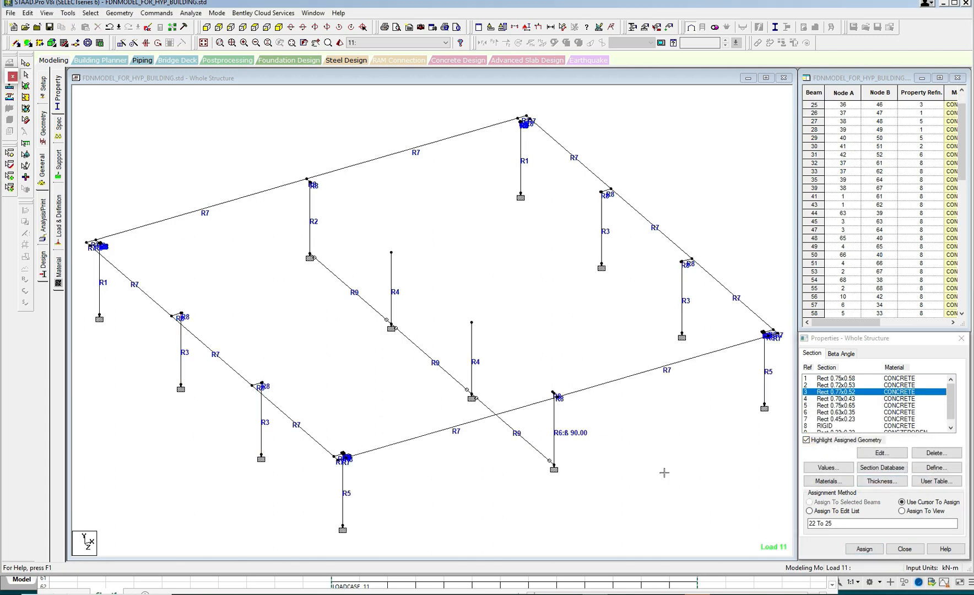
scroll(665, 472, "down", 4)
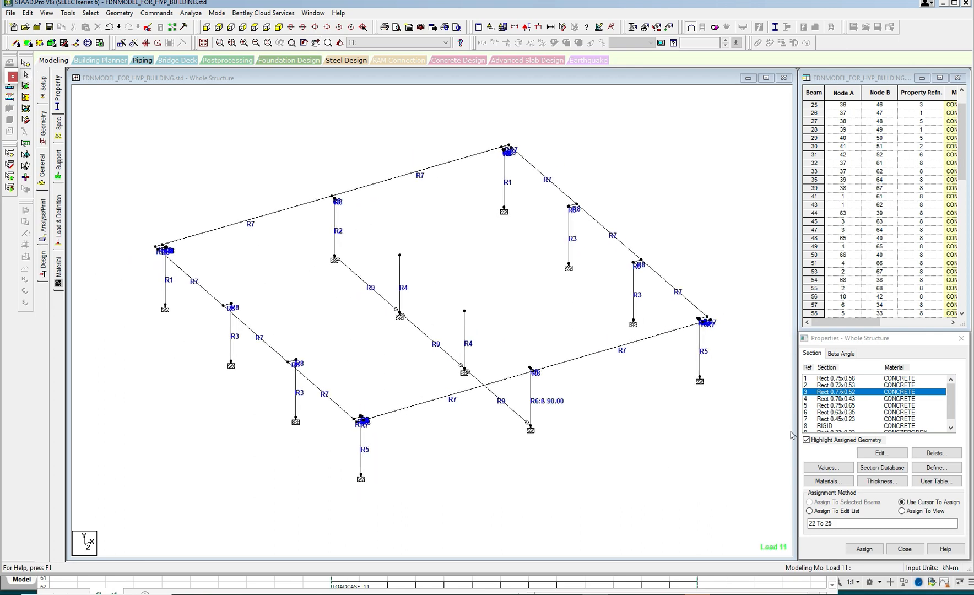
Close the section properties and the beam table, and widen the structure view
left_click(961, 338)
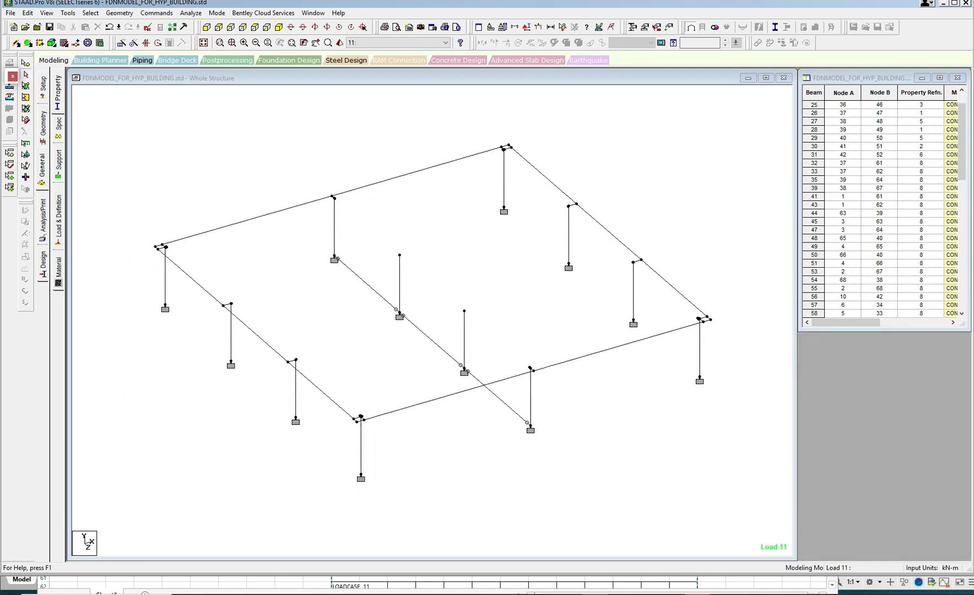
left_click(957, 77)
left_click_drag(797, 148, 945, 149)
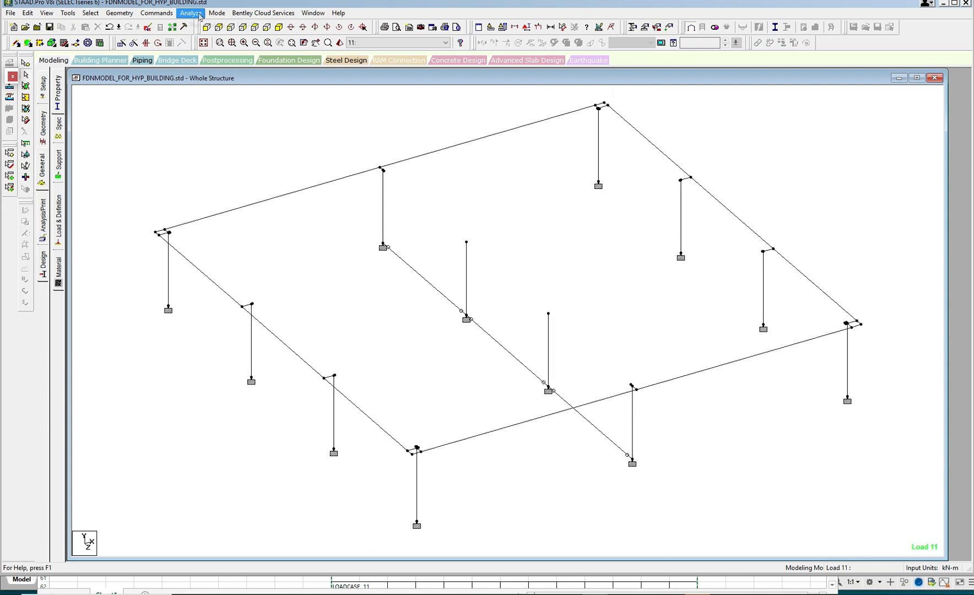
Save the modified structure, open its input file in the command editor and locate the LOAD 11 block
left_click(151, 39)
left_click(423, 302)
scroll(420, 303, "down", 10)
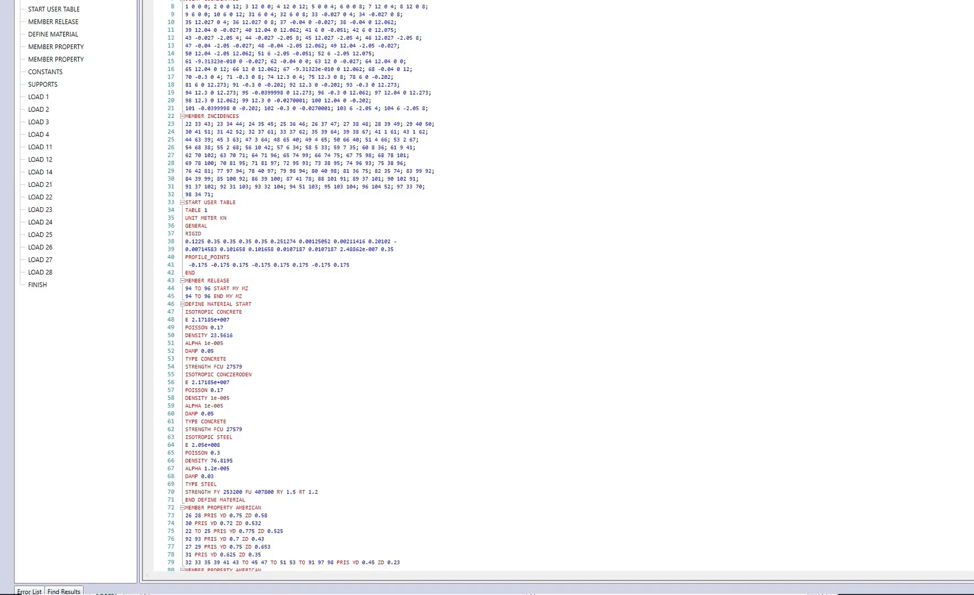
scroll(421, 303, "down", 15)
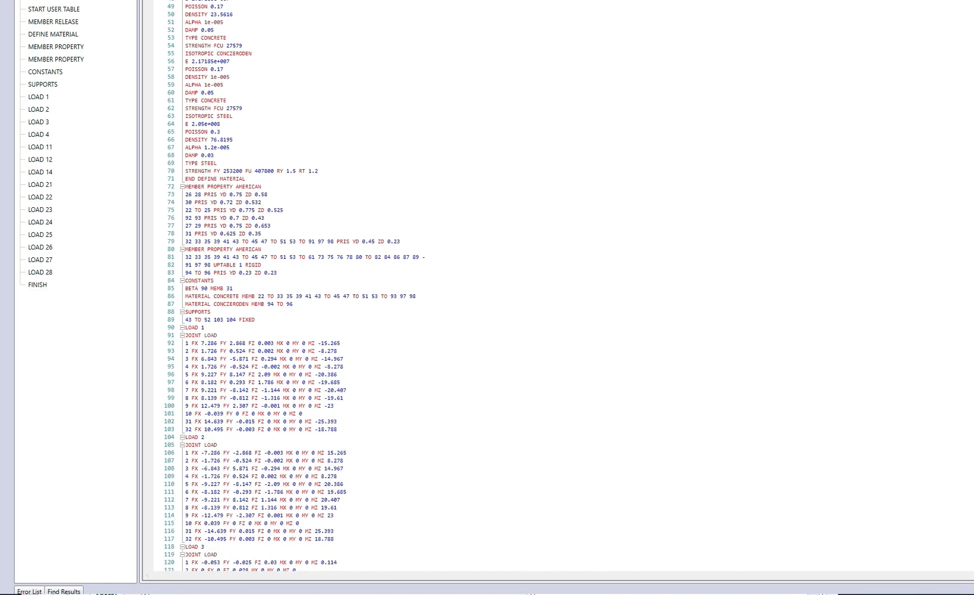
scroll(307, 286, "down", 12)
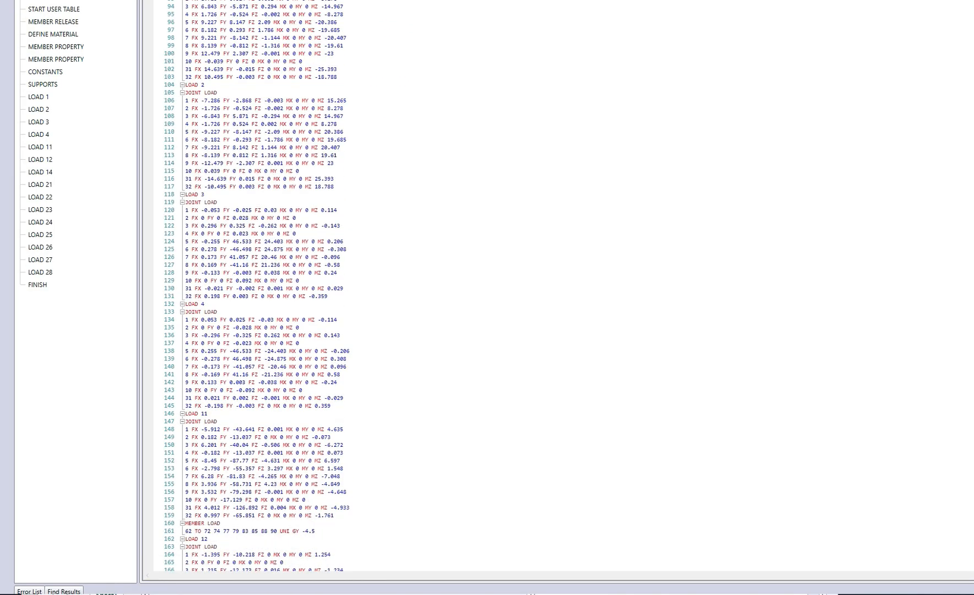
scroll(308, 286, "down", 1)
scroll(307, 286, "up", 3)
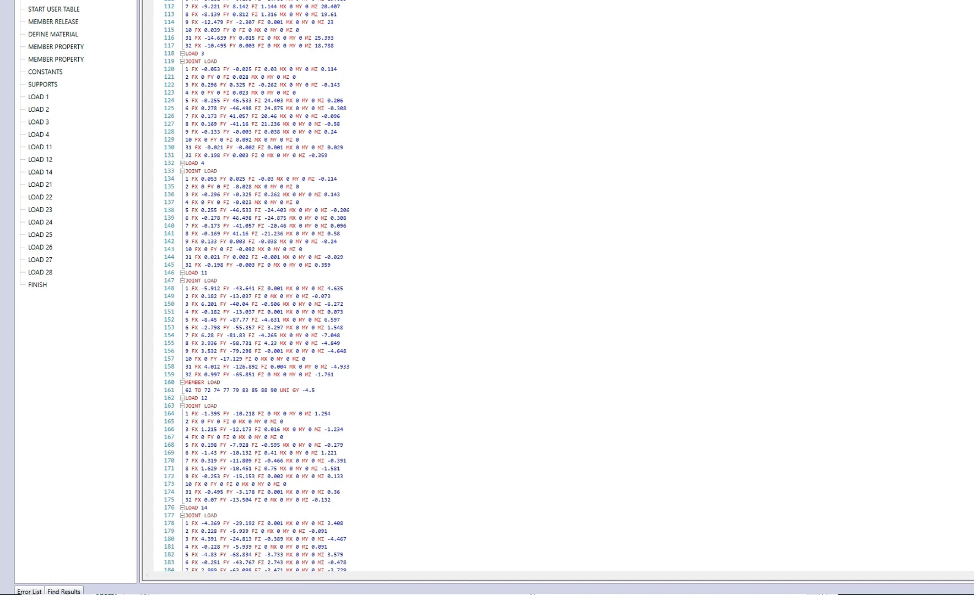
Insert a SELFWEIGHT Y -1 line directly below LOAD 11, ahead of its joint loads
left_click(208, 272)
key("Return")
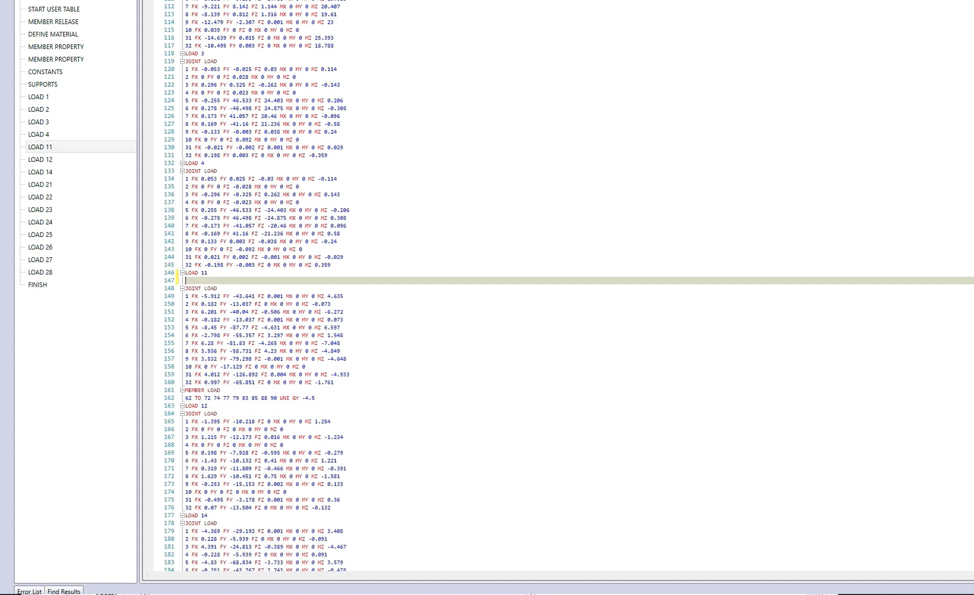
type("s")
key("BackSpace")
type("SELFT")
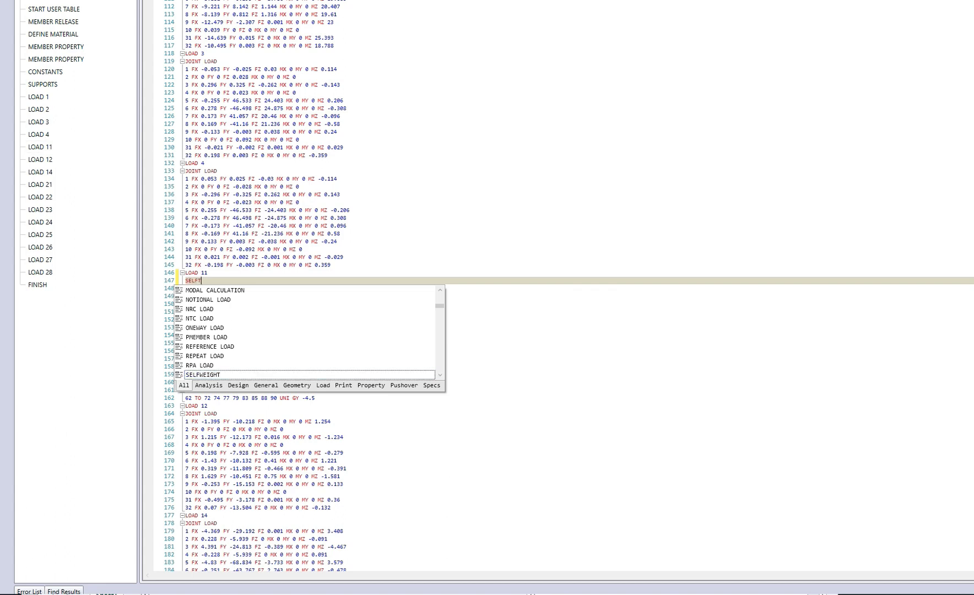
key("Return")
type("Y -1")
left_click(220, 390)
Add a PERFORM ANALYSIS command between the LOAD 28 data and FINISH, saving and closing the input file
scroll(220, 390, "down", 11)
scroll(571, 286, "down", 14)
scroll(570, 287, "down", 2)
scroll(571, 287, "down", 14)
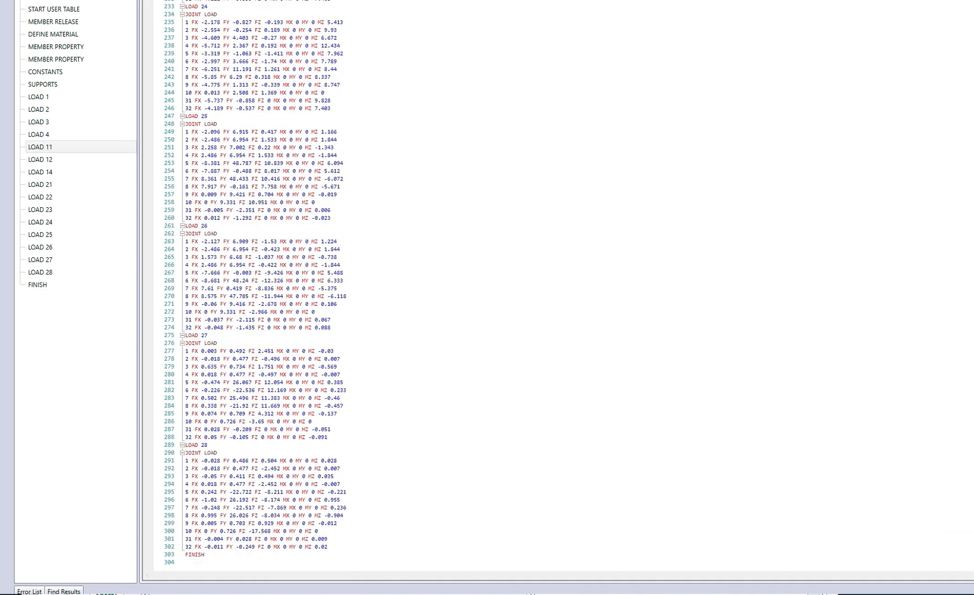
left_click(329, 547)
key("Return")
type("PER")
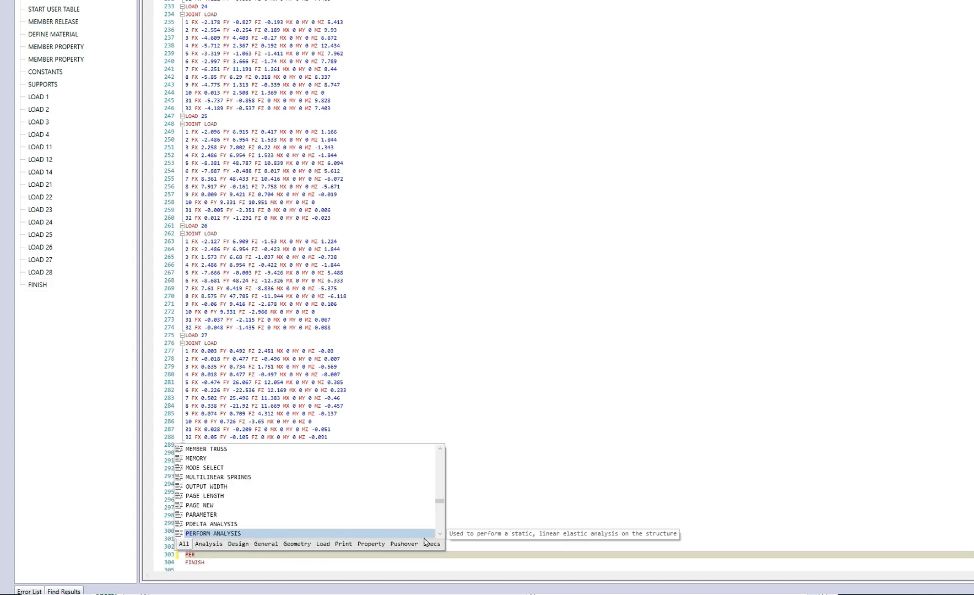
double_click(215, 533)
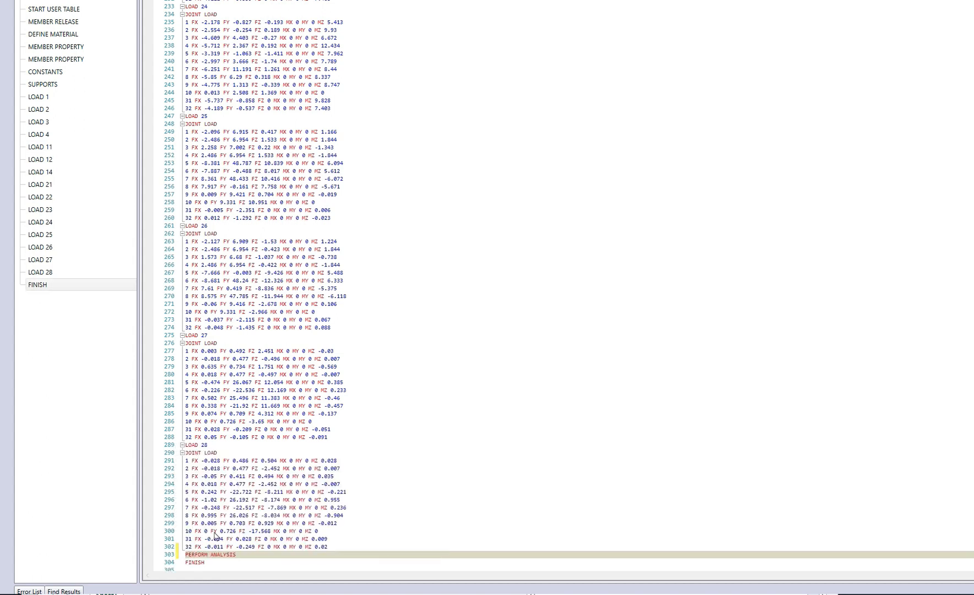
left_click(340, 468)
key("ctrl+s")
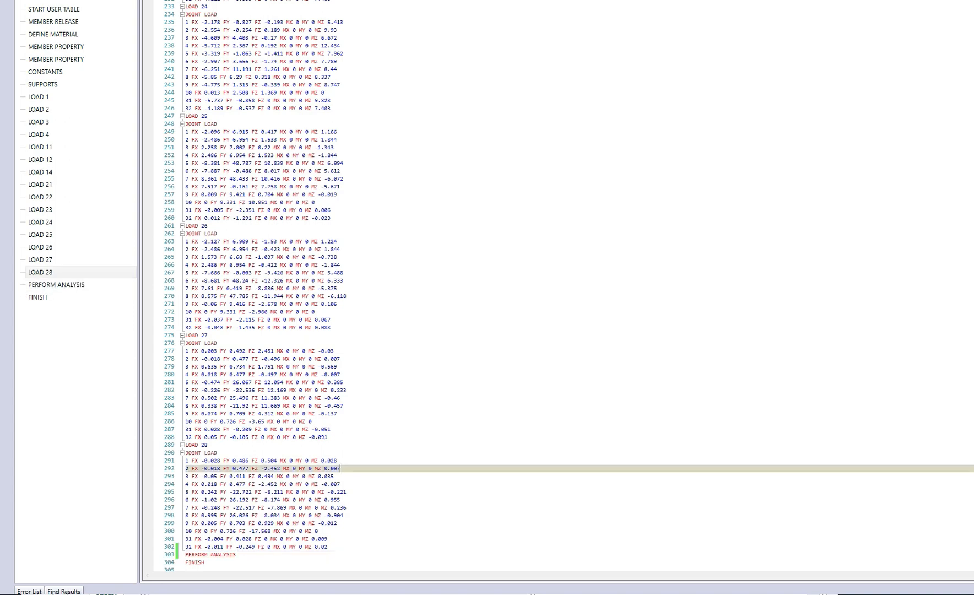
key("alt+F4")
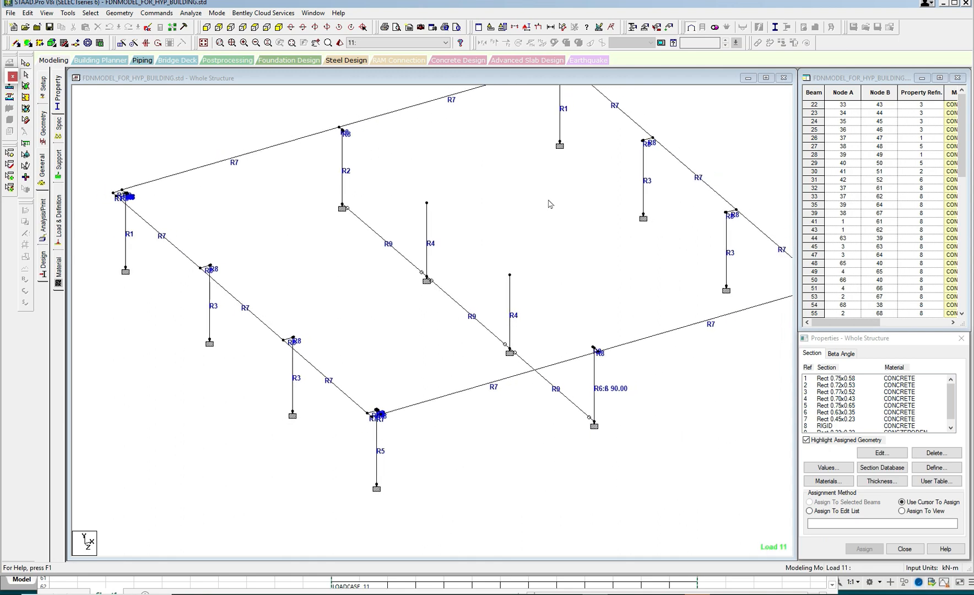
Close the property windows, run the analysis and stay in modeling mode
left_click(962, 338)
left_click(957, 78)
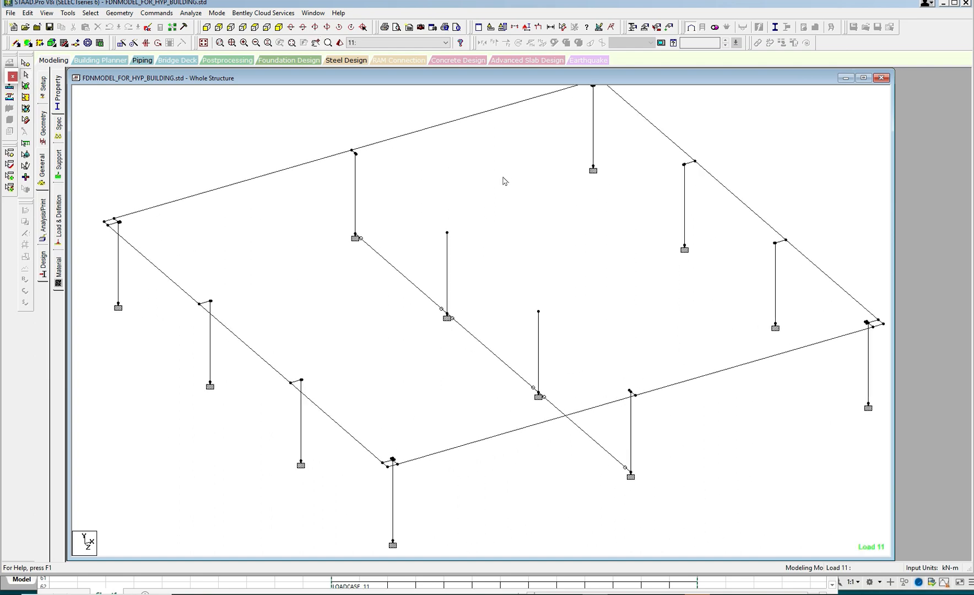
left_click(191, 13)
left_click(209, 25)
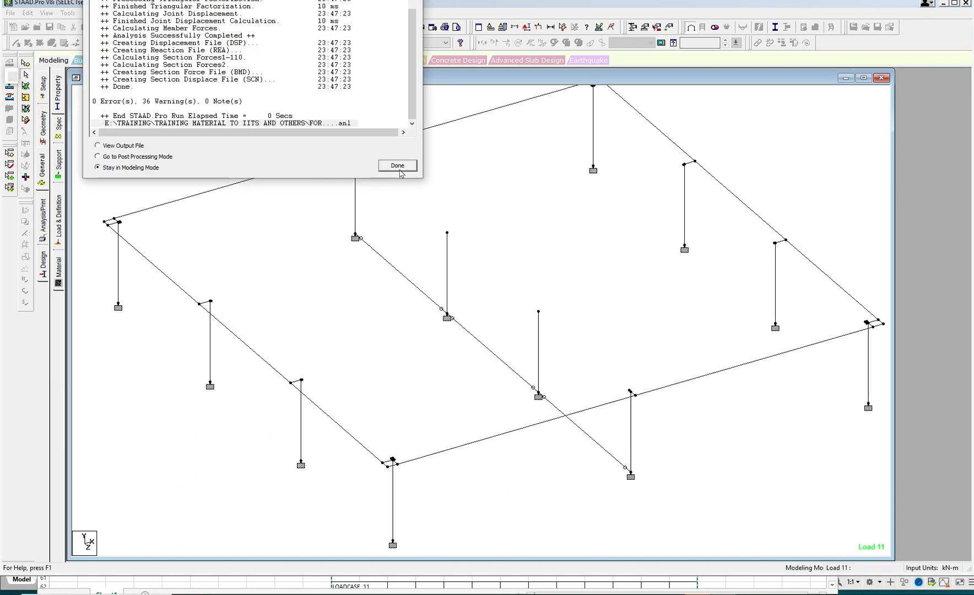
left_click(399, 164)
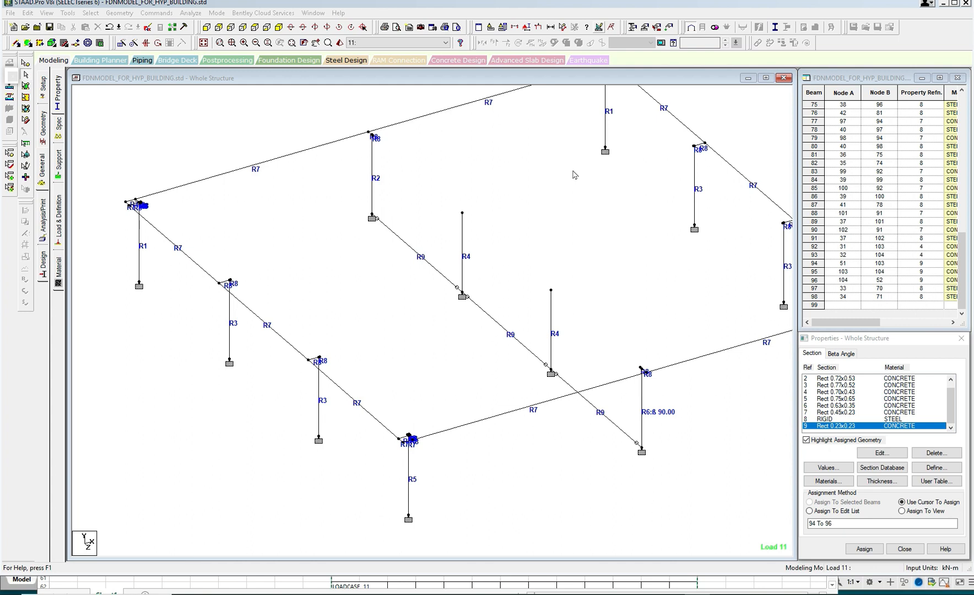
Rerun the analysis with the RIGID section in STEEL, returning to the foundation model in modeling mode
middle_click_drag(562, 189, 561, 195)
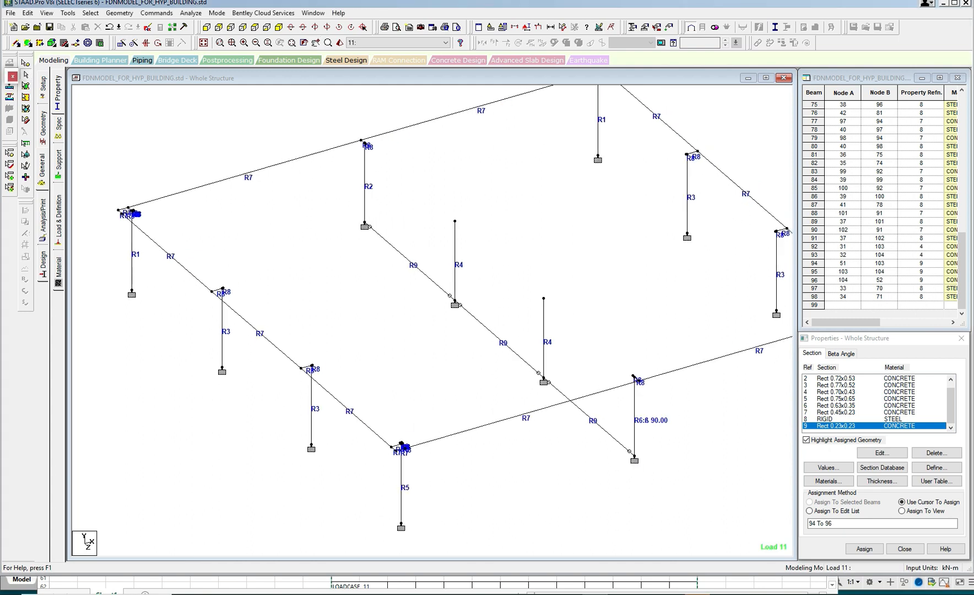
left_click(190, 13)
left_click(203, 26)
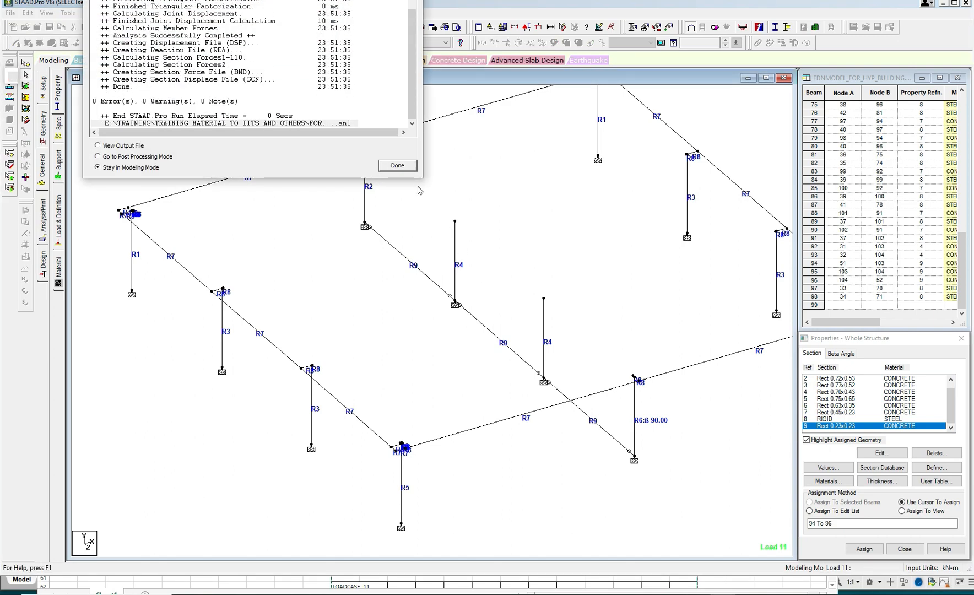
left_click(406, 167)
scroll(449, 203, "down", 2)
middle_click_drag(456, 203, 460, 211)
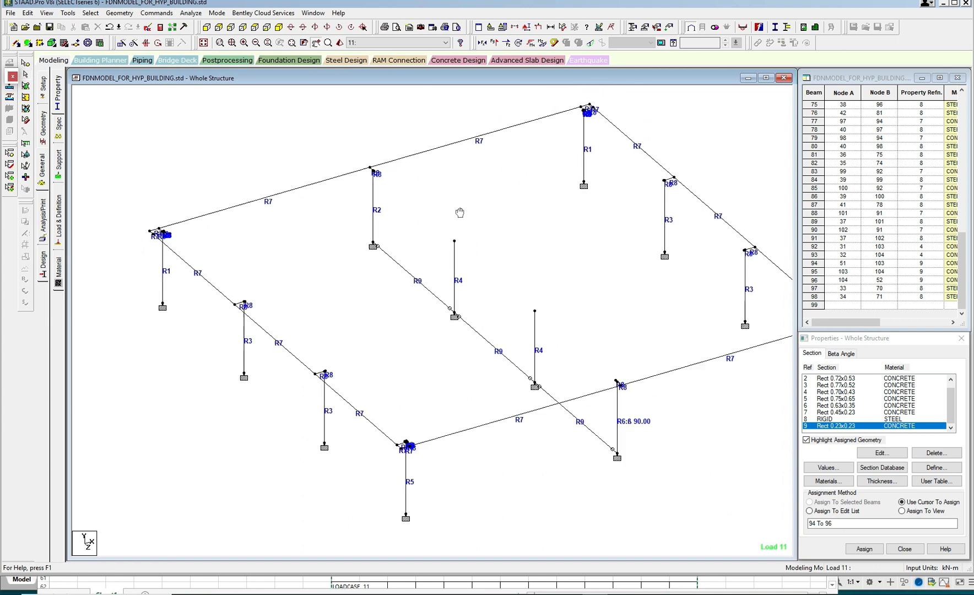
Display the Bending Z diagram for Load 11 and examine it along the R7 edge beams and the pedestals
left_click(543, 43)
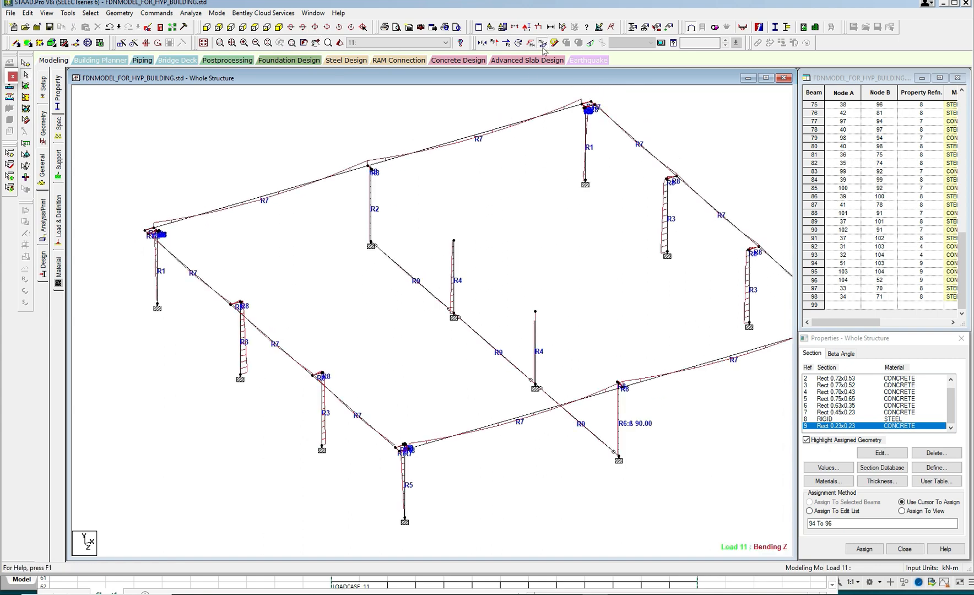
scroll(515, 182, "up", 3)
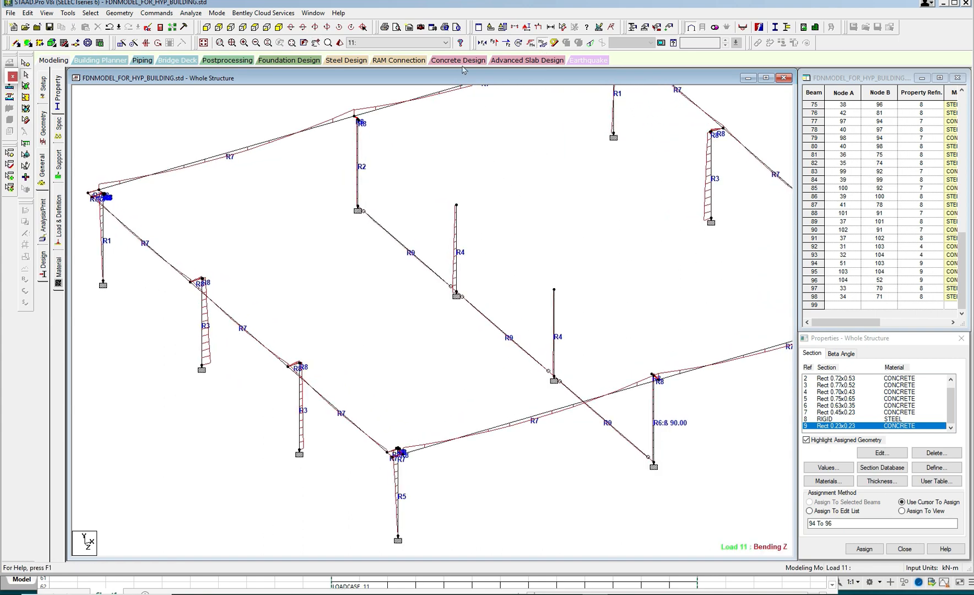
scroll(476, 149, "up", 2)
middle_click_drag(270, 277, 406, 212)
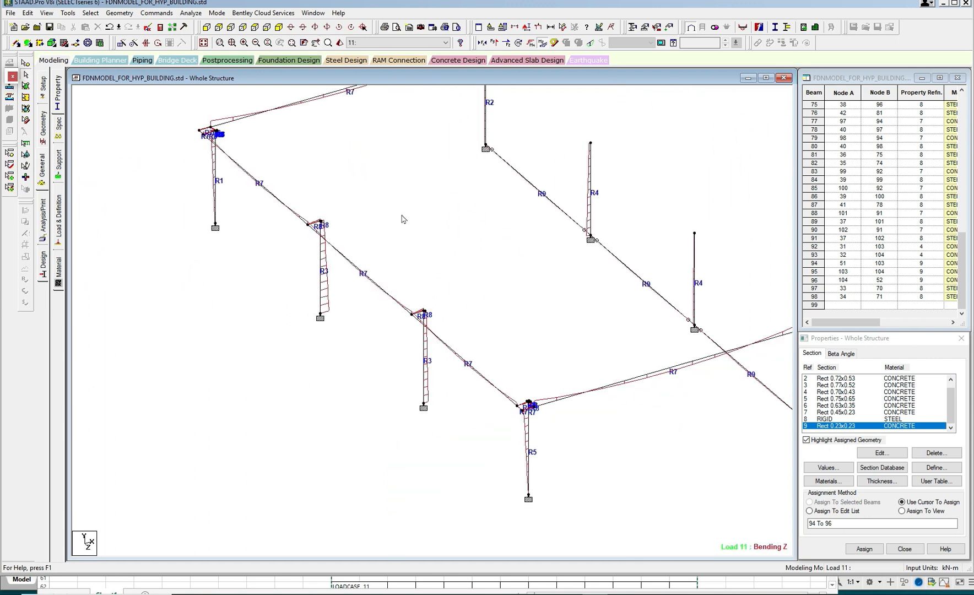
scroll(408, 216, "up", 1)
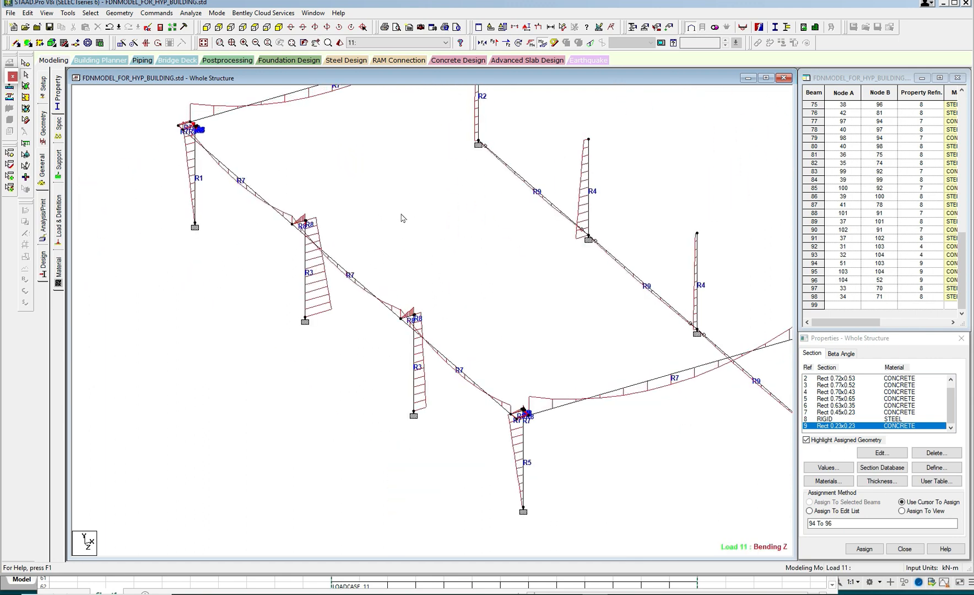
middle_click_drag(412, 207, 376, 243)
scroll(358, 240, "down", 2)
middle_click_drag(474, 205, 344, 226)
scroll(477, 224, "down", 2)
scroll(479, 221, "up", 3)
scroll(478, 221, "down", 1)
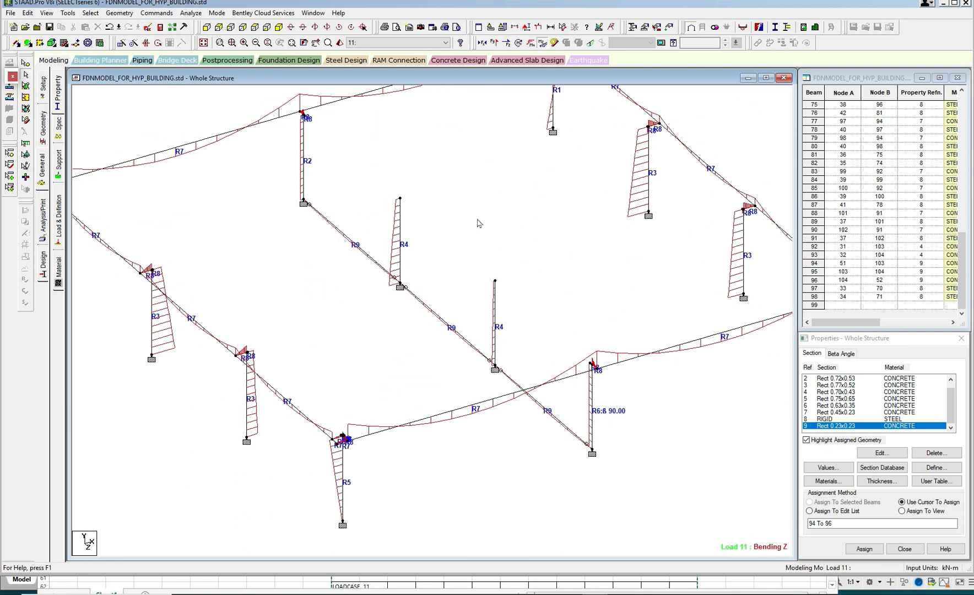
Add the Bending Y diagram for Load 11 and examine it at the corner pedestals and along the building's edge
left_click(530, 43)
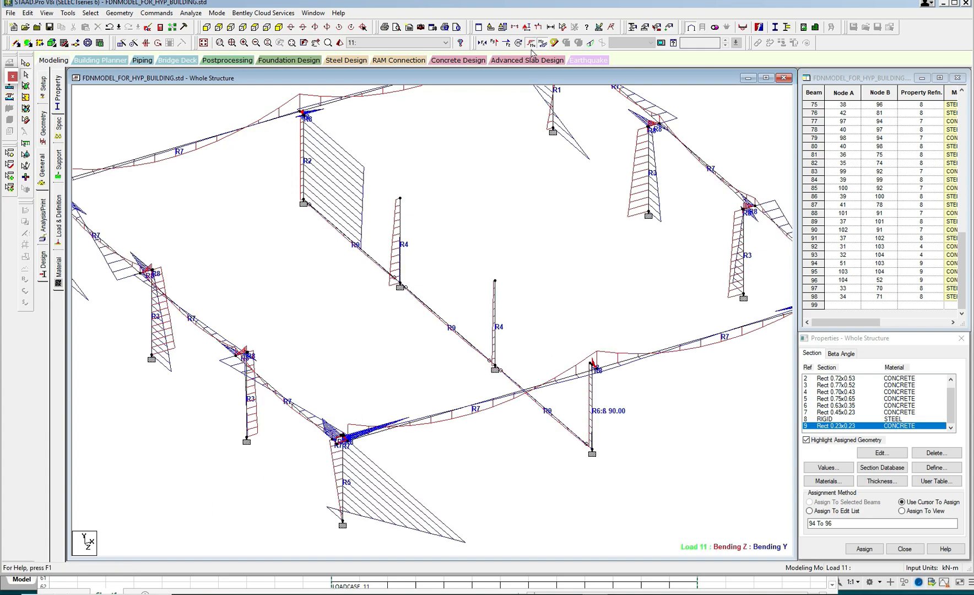
scroll(491, 202, "down", 2)
middle_click_drag(478, 180, 518, 207)
scroll(513, 204, "down", 1)
middle_click_drag(478, 175, 569, 228)
middle_click_drag(380, 269, 474, 245)
scroll(407, 251, "up", 1)
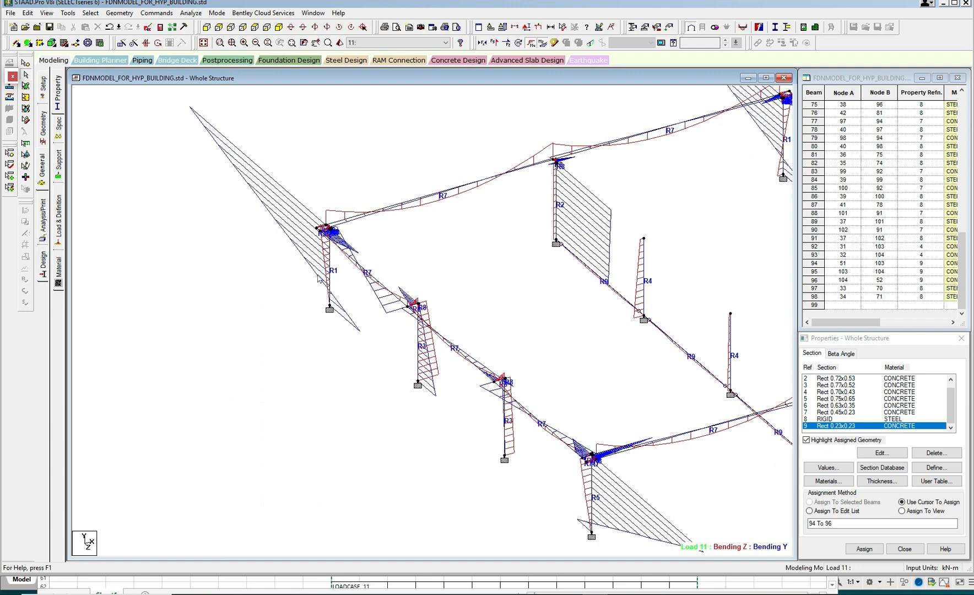
scroll(319, 268, "down", 1)
middle_click_drag(513, 322, 422, 245)
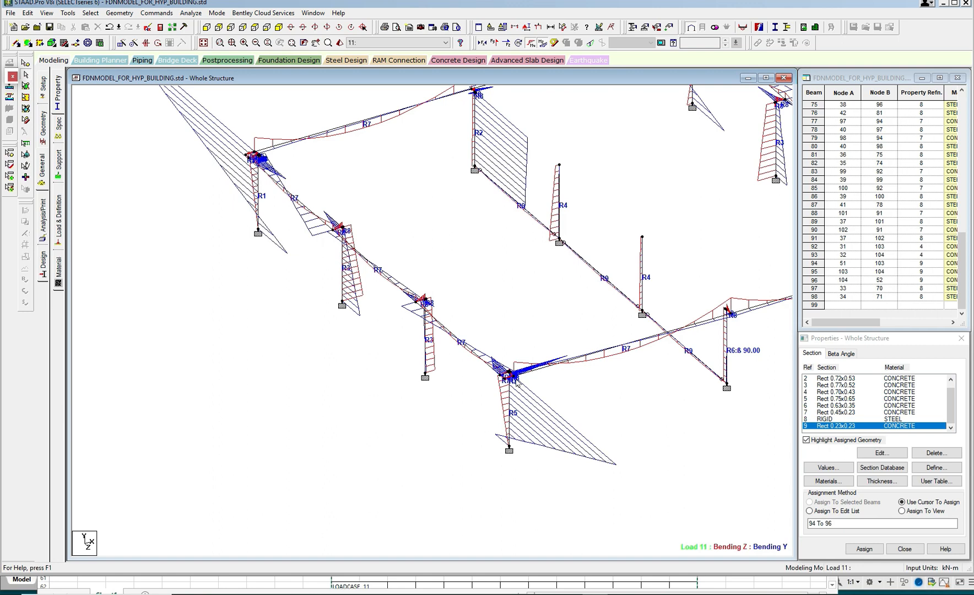
Examine the combined Bending Z and Bending Y diagrams closely at the R3 pedestals and their R8 links to the R7 beams
scroll(496, 355, "up", 3)
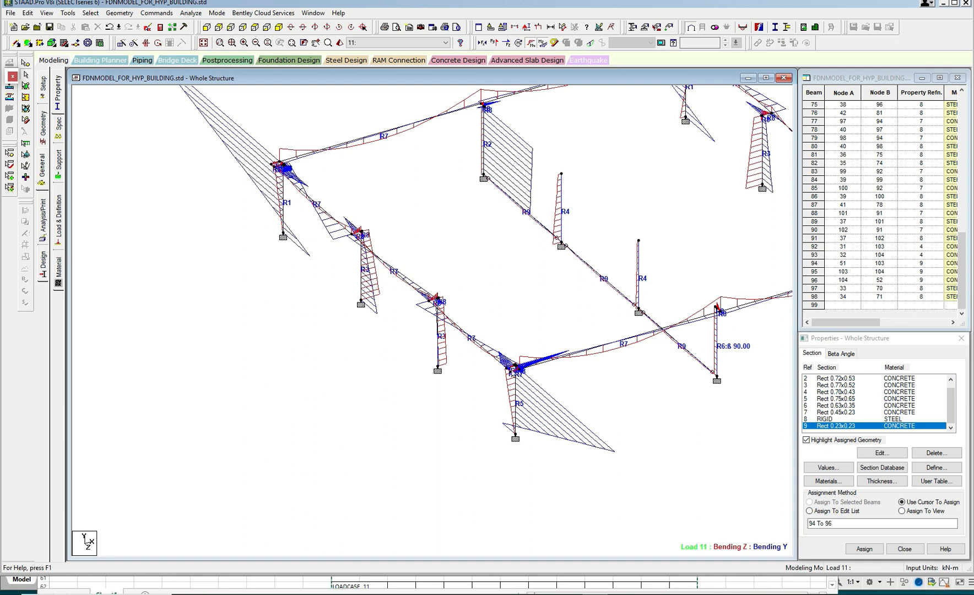
scroll(445, 361, "up", 1)
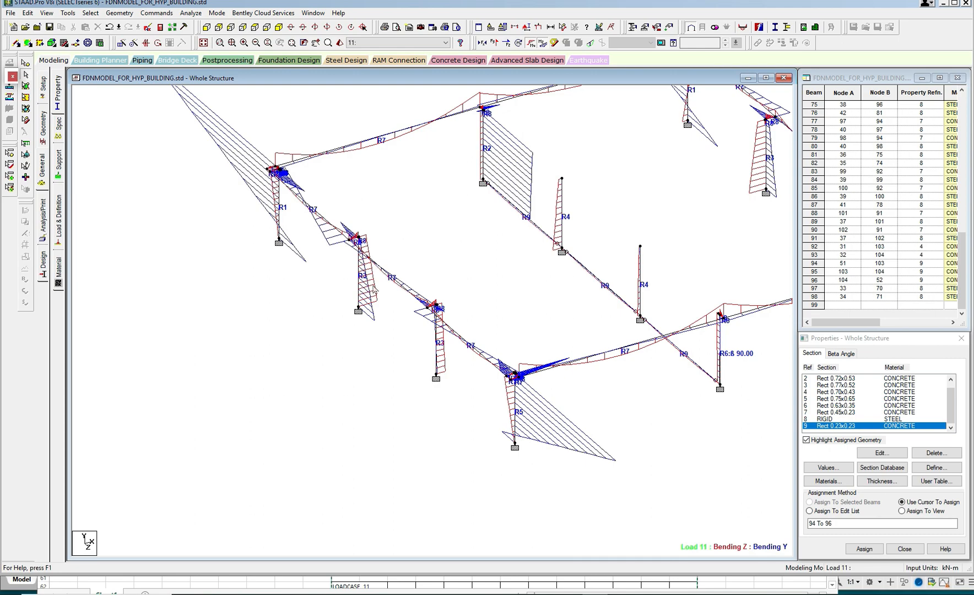
scroll(378, 316, "up", 2)
scroll(379, 338, "down", 2)
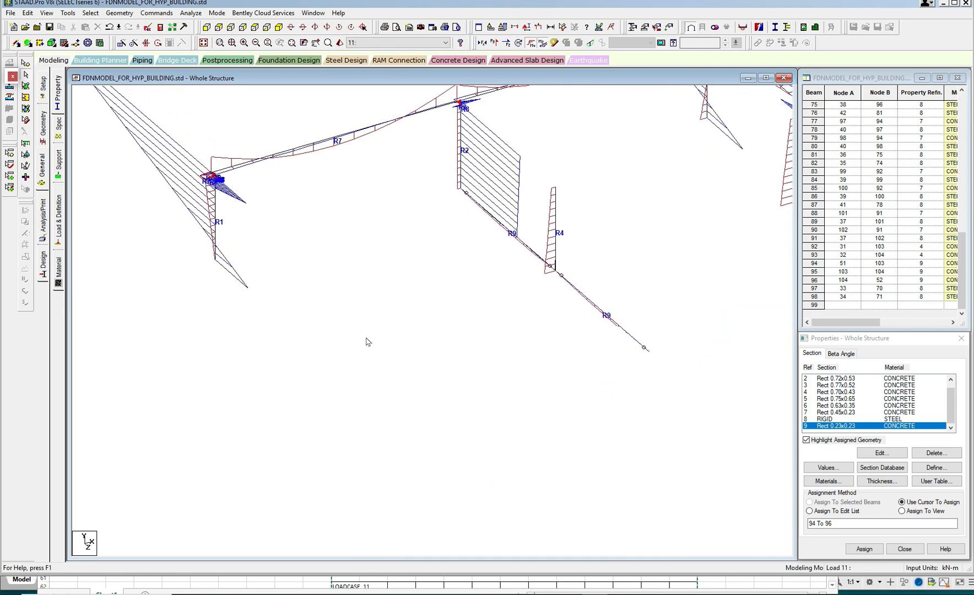
scroll(378, 341, "up", 1)
scroll(399, 298, "up", 2)
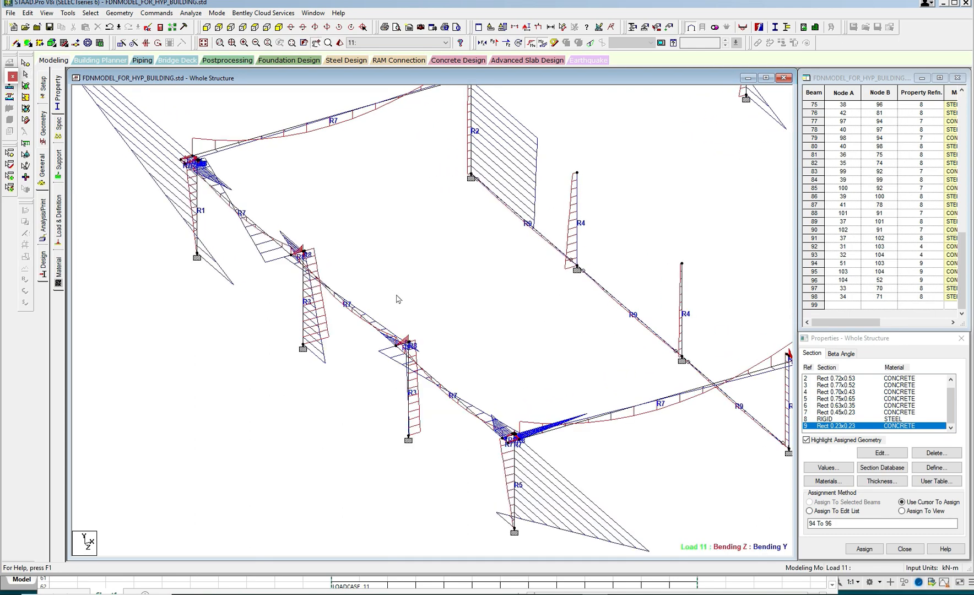
scroll(411, 313, "up", 4)
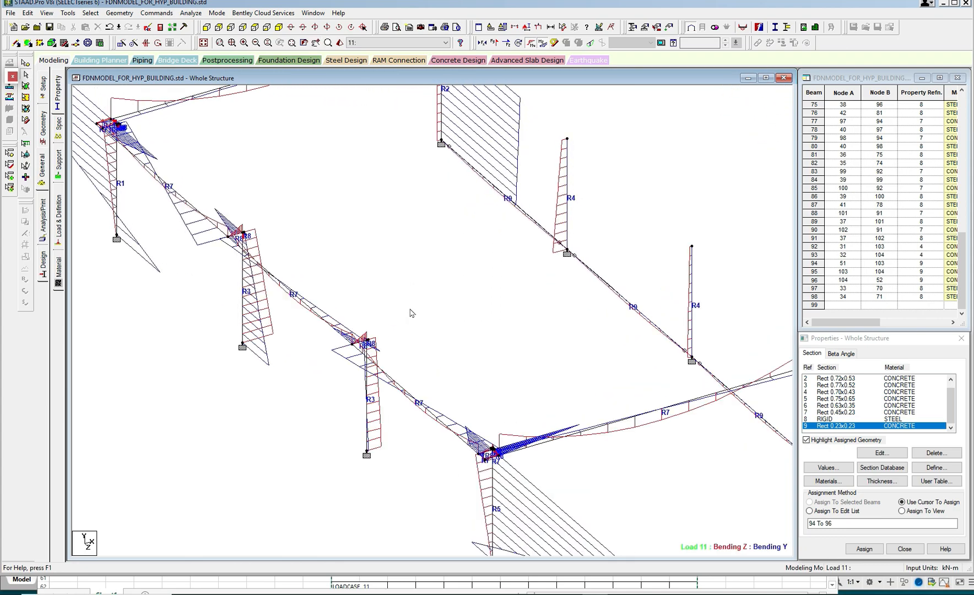
scroll(421, 282, "up", 2)
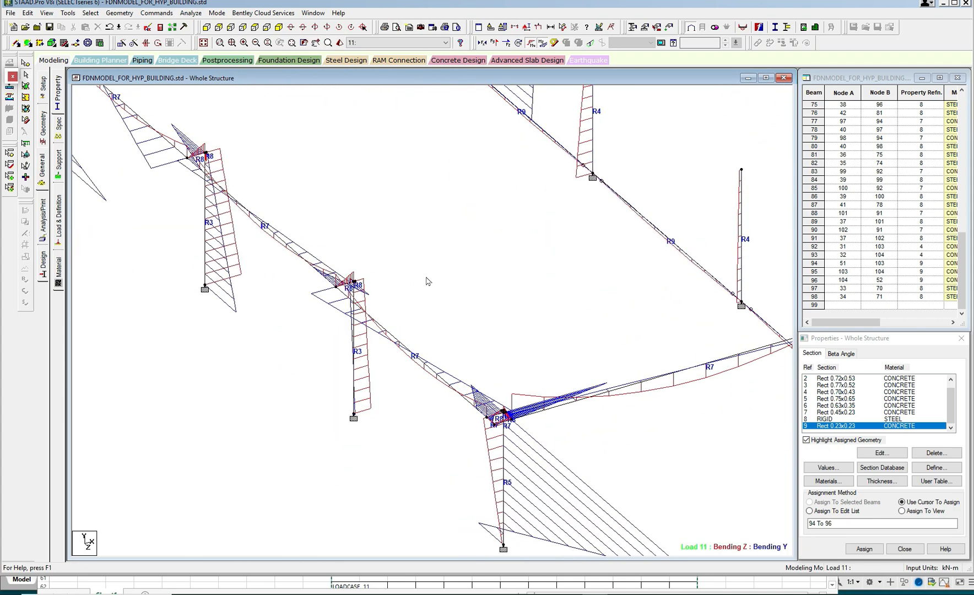
scroll(426, 277, "down", 3)
mouse_move(426, 278)
middle_mouse_down()
mouse_move(430, 255)
mouse_move(425, 275)
middle_mouse_up()
scroll(419, 270, "down", 2)
scroll(422, 282, "down", 1)
scroll(424, 275, "down", 1)
scroll(425, 279, "down", 1)
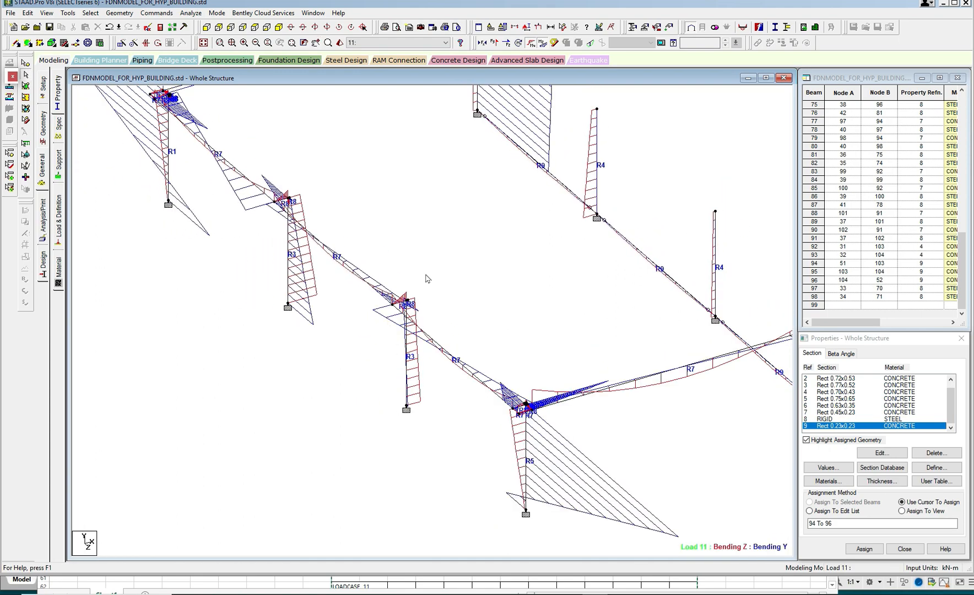
middle_click_drag(323, 215, 387, 280)
scroll(386, 280, "up", 5)
scroll(369, 281, "down", 4)
scroll(437, 256, "up", 5)
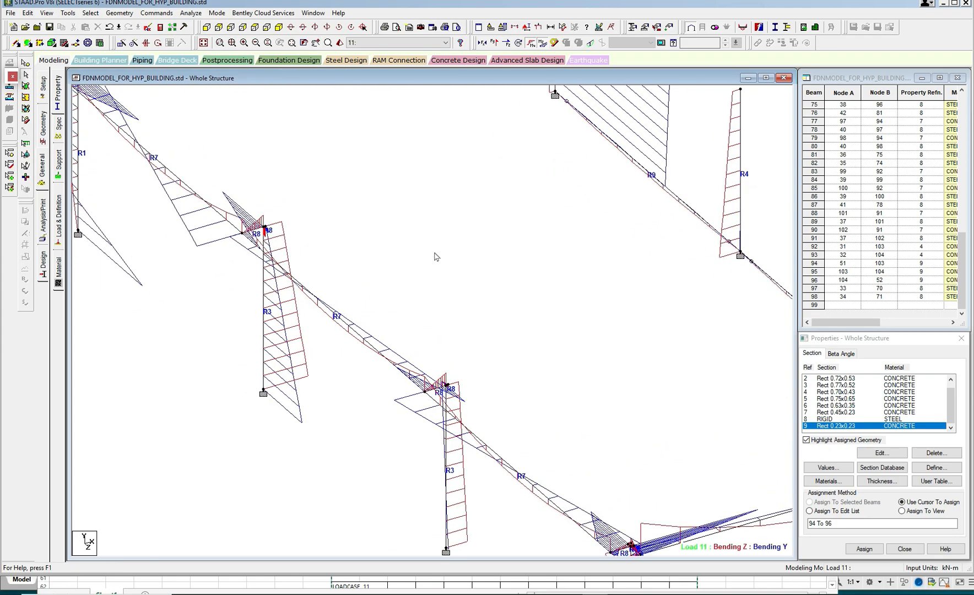
middle_click_drag(381, 260, 348, 304)
middle_click_drag(549, 283, 344, 328)
scroll(344, 327, "down", 5)
mouse_move(482, 284)
middle_mouse_down()
mouse_move(428, 317)
mouse_move(477, 276)
middle_mouse_up()
scroll(427, 318, "down", 1)
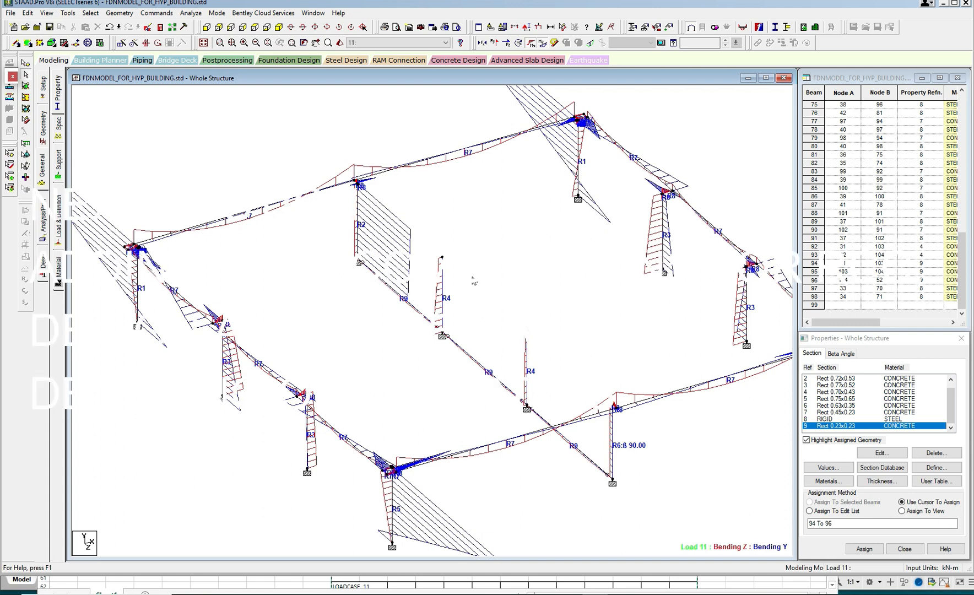
middle_click_drag(449, 281, 453, 275)
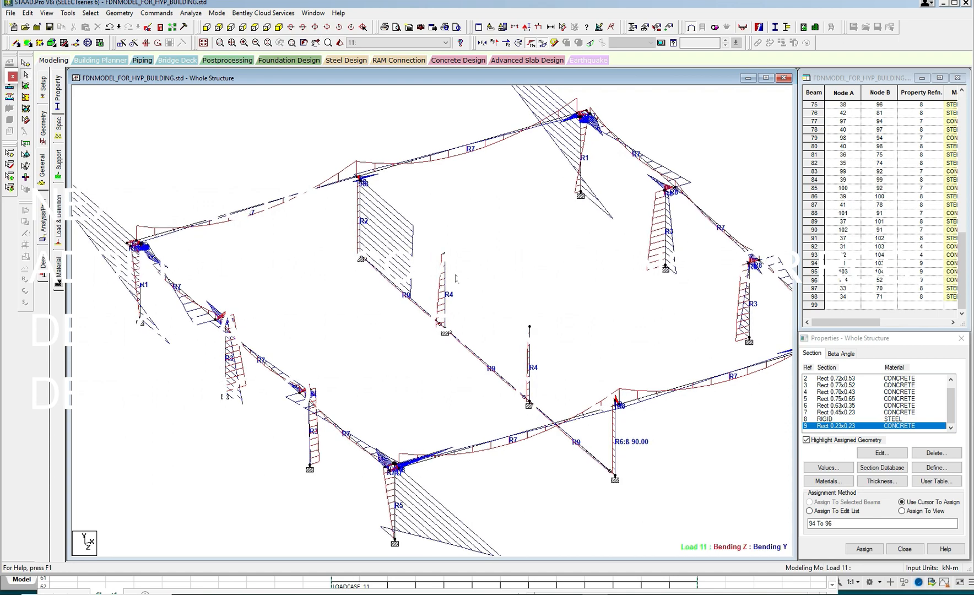
scroll(455, 278, "up", 2)
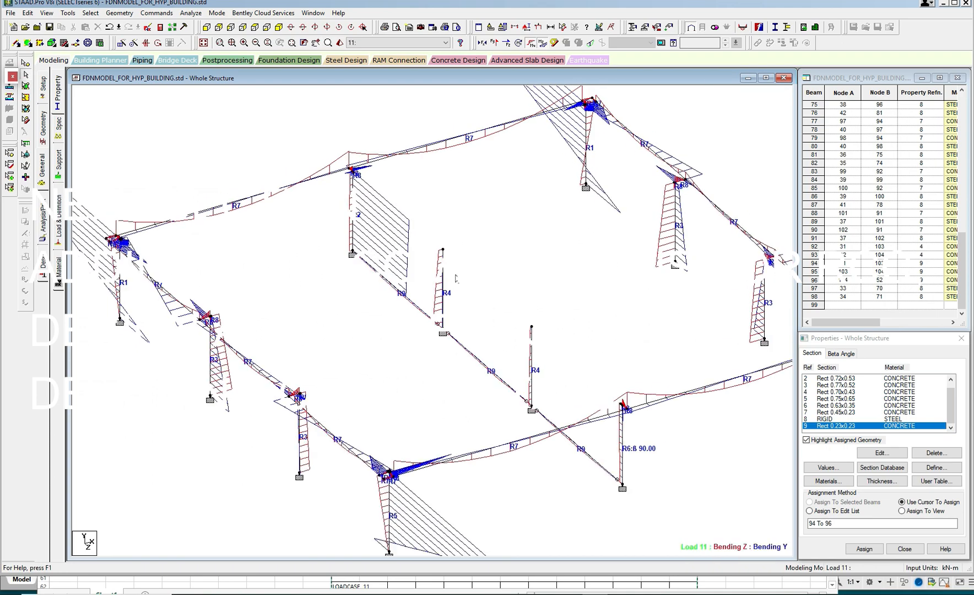
scroll(457, 278, "down", 1)
middle_click_drag(501, 299, 507, 268)
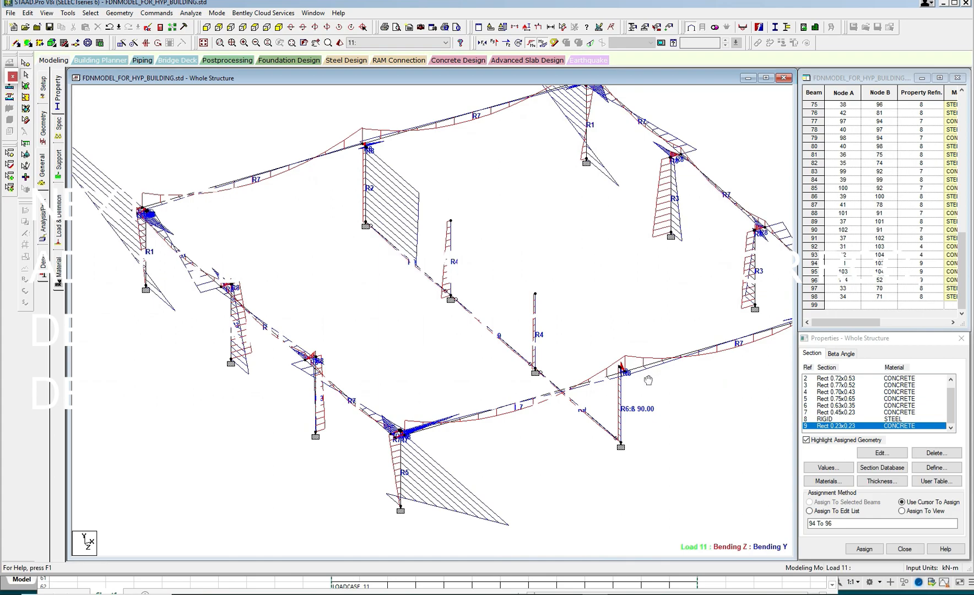
middle_click_drag(648, 379, 639, 337)
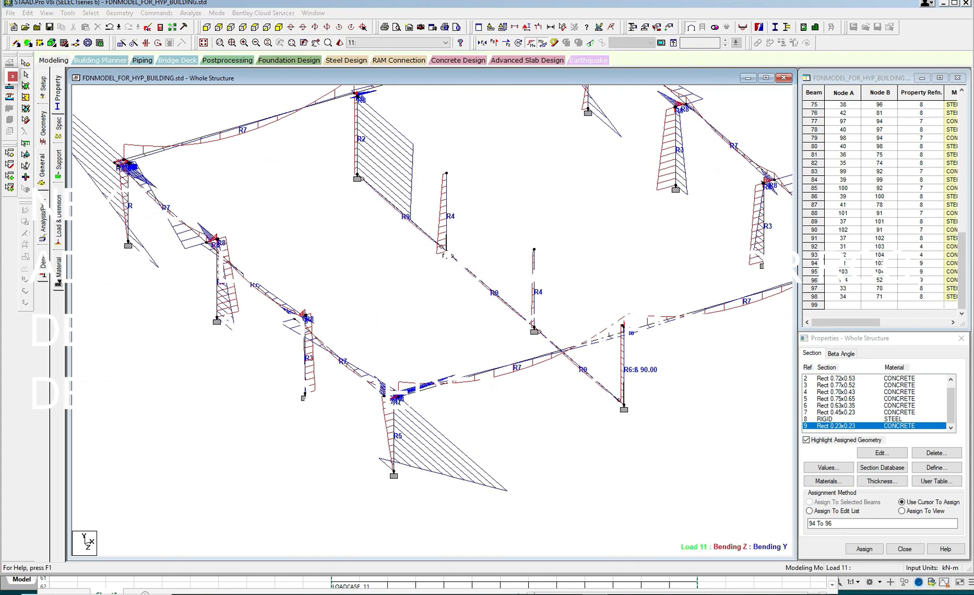